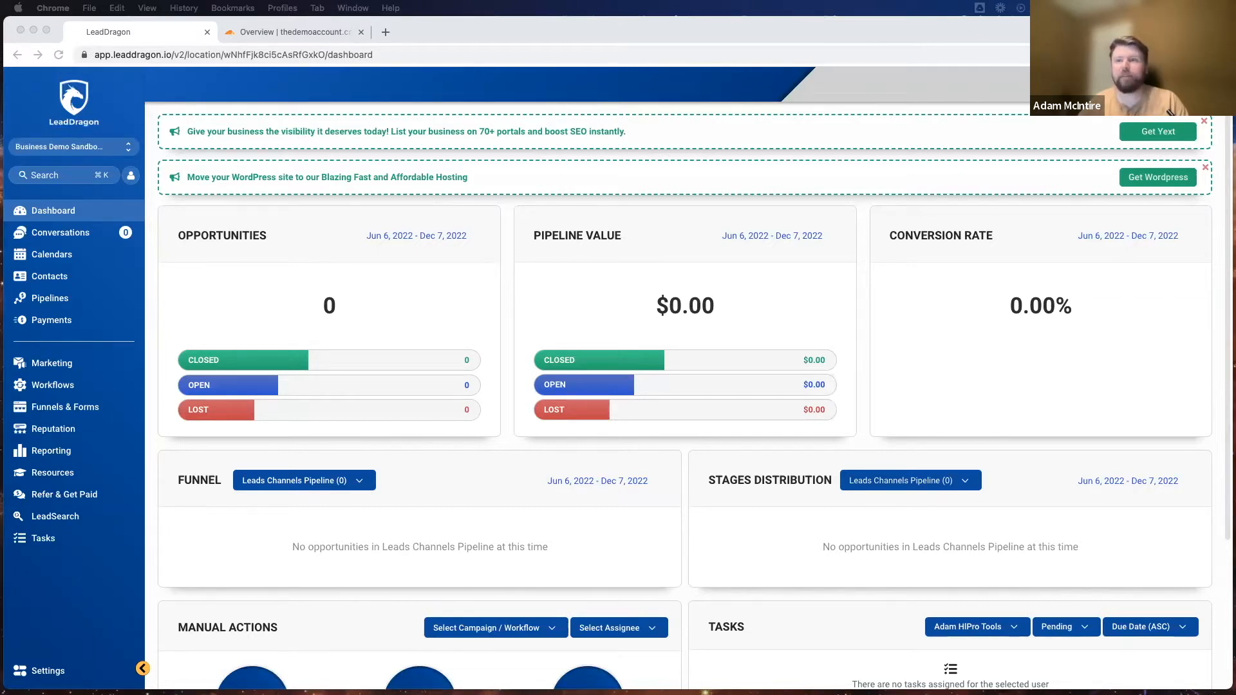
Step: Browse the funnel and website template folders and examine the pages of the Pest Control Website Template
click(306, 88)
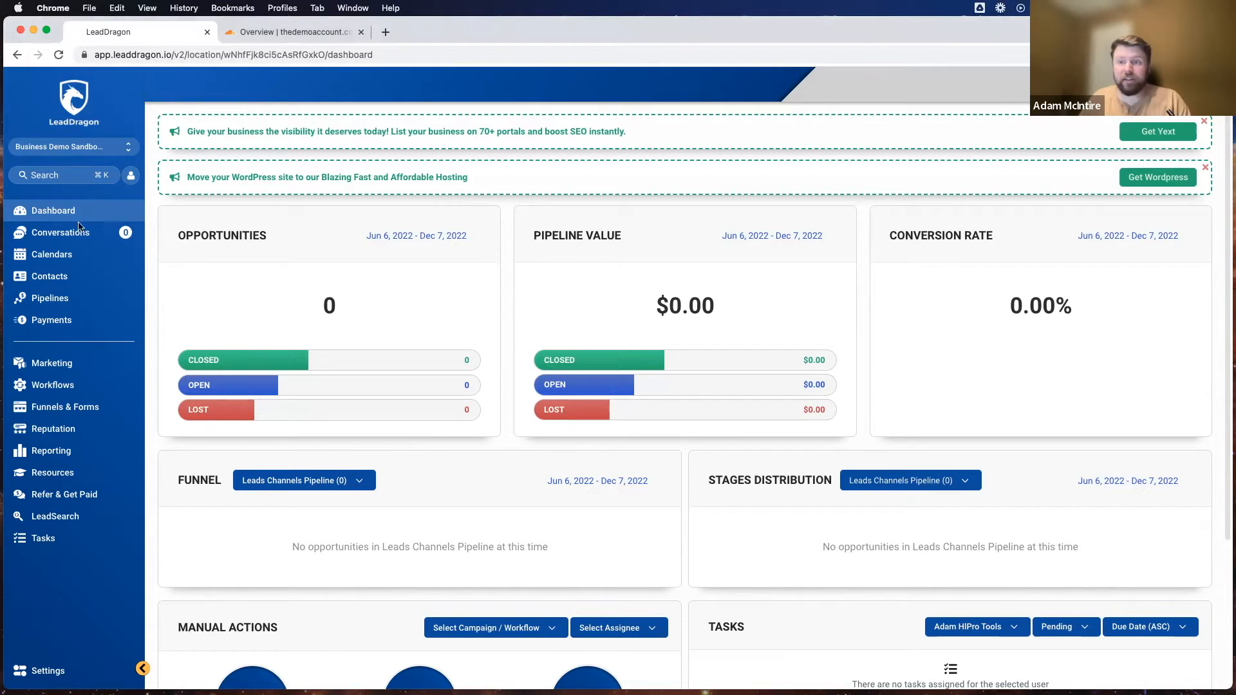
click(119, 409)
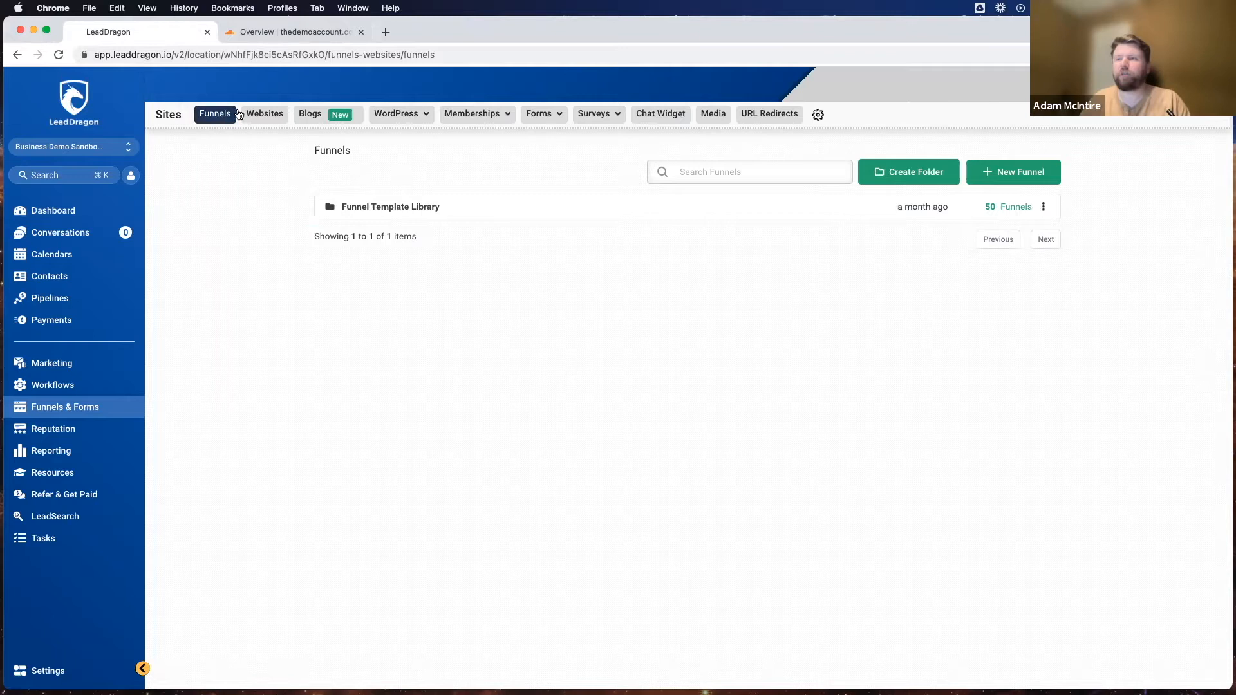
click(280, 120)
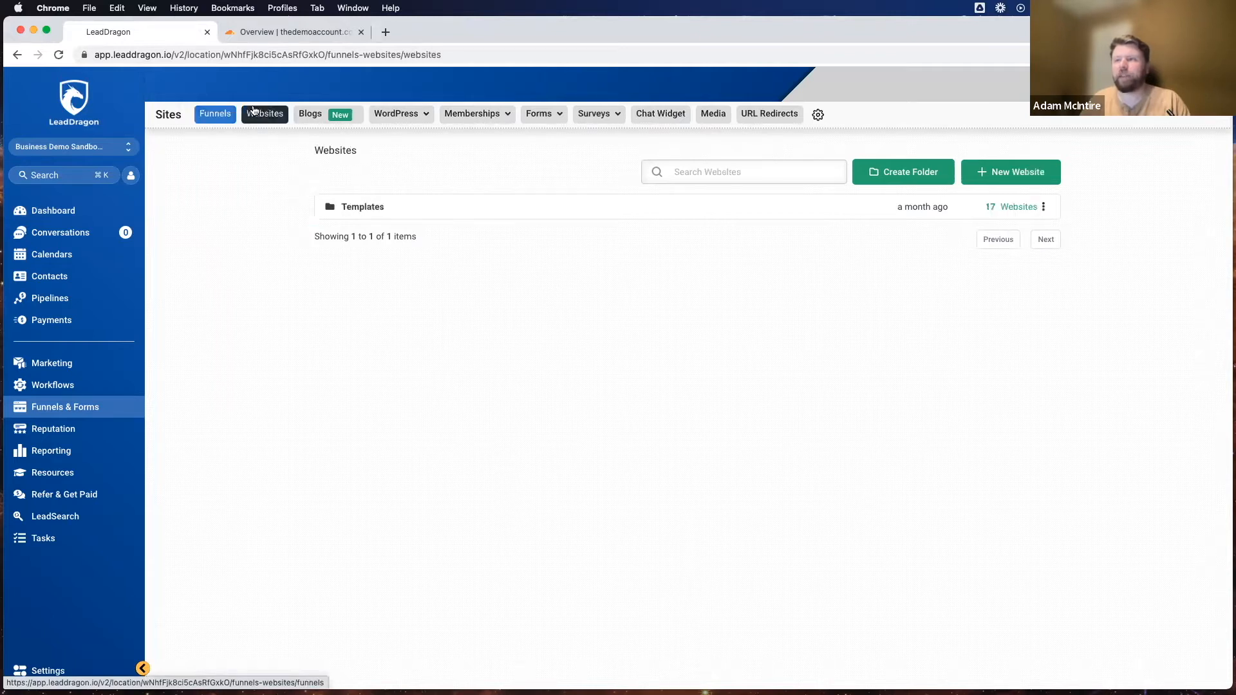
click(350, 210)
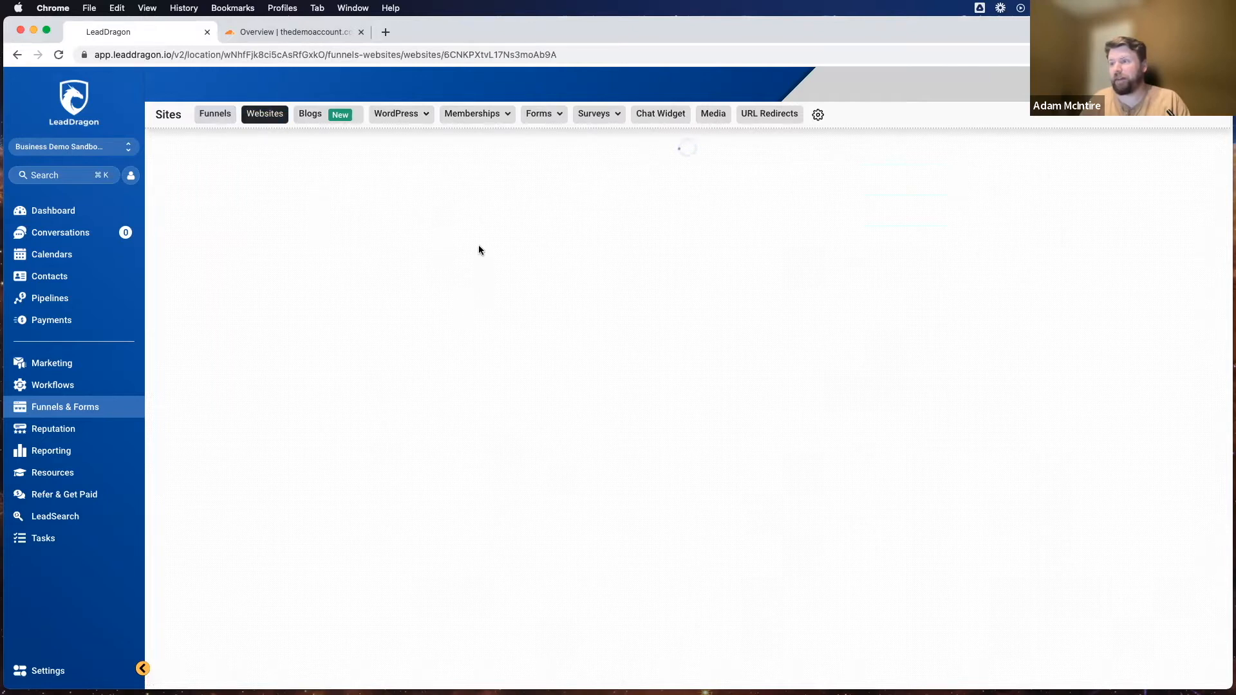
click(219, 116)
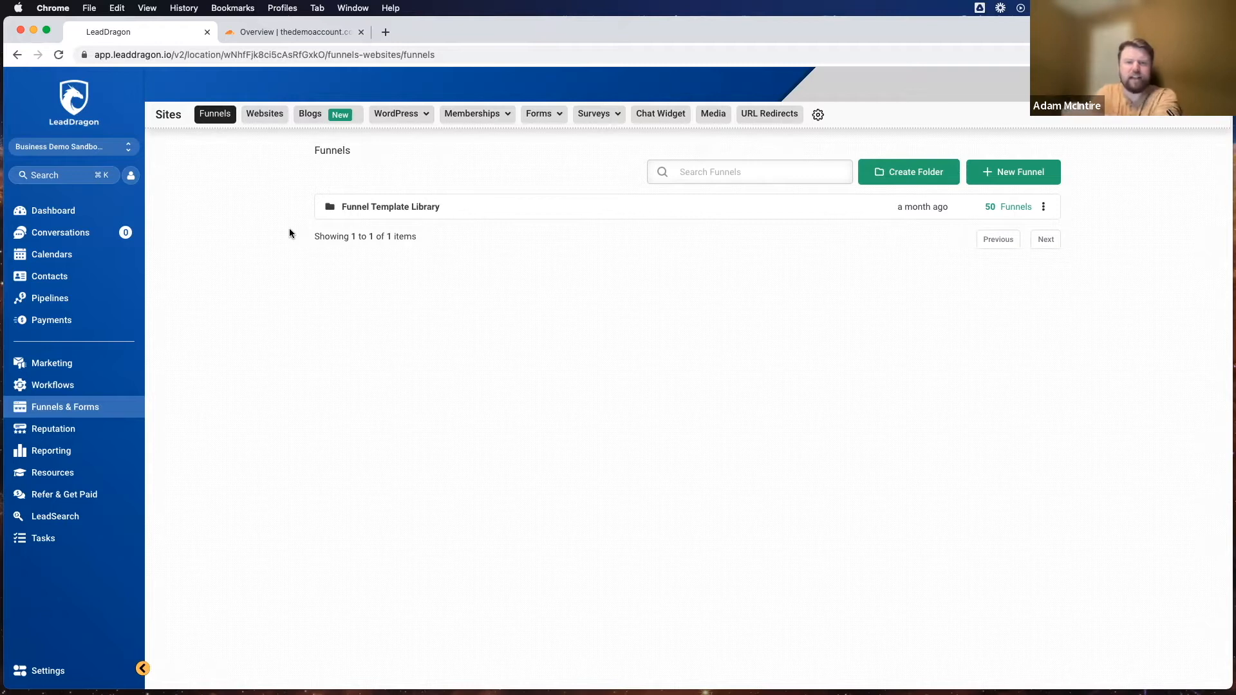
click(256, 114)
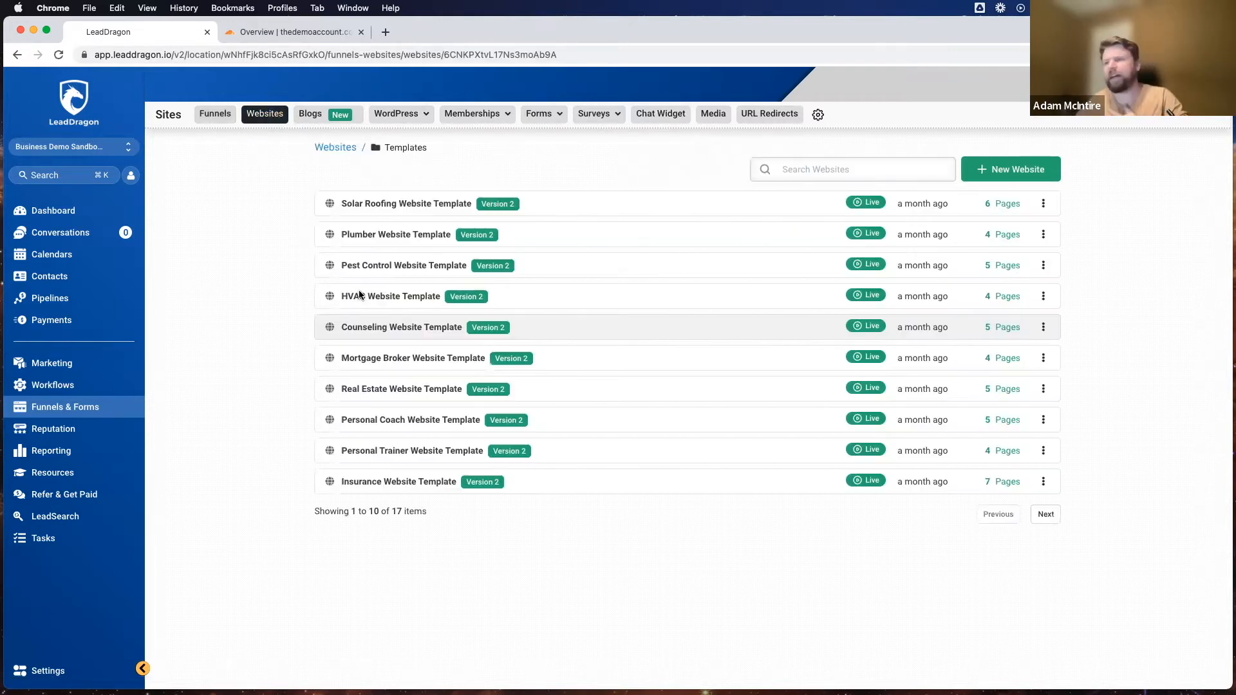
click(407, 267)
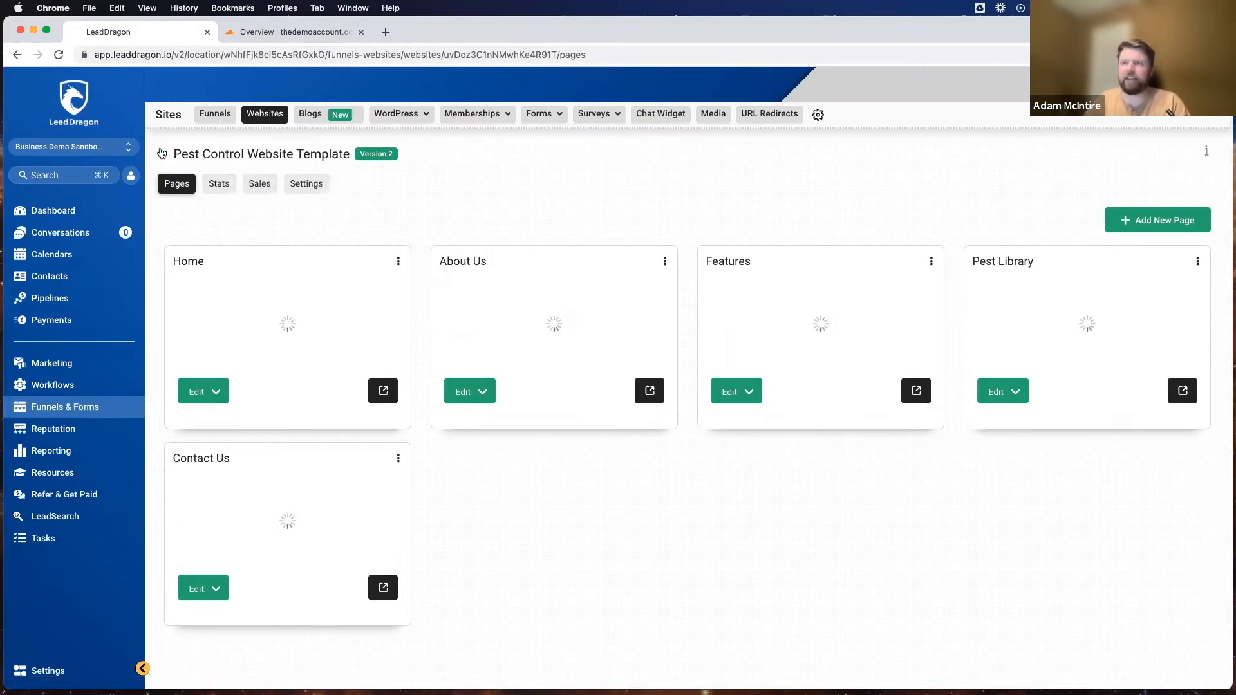
click(162, 153)
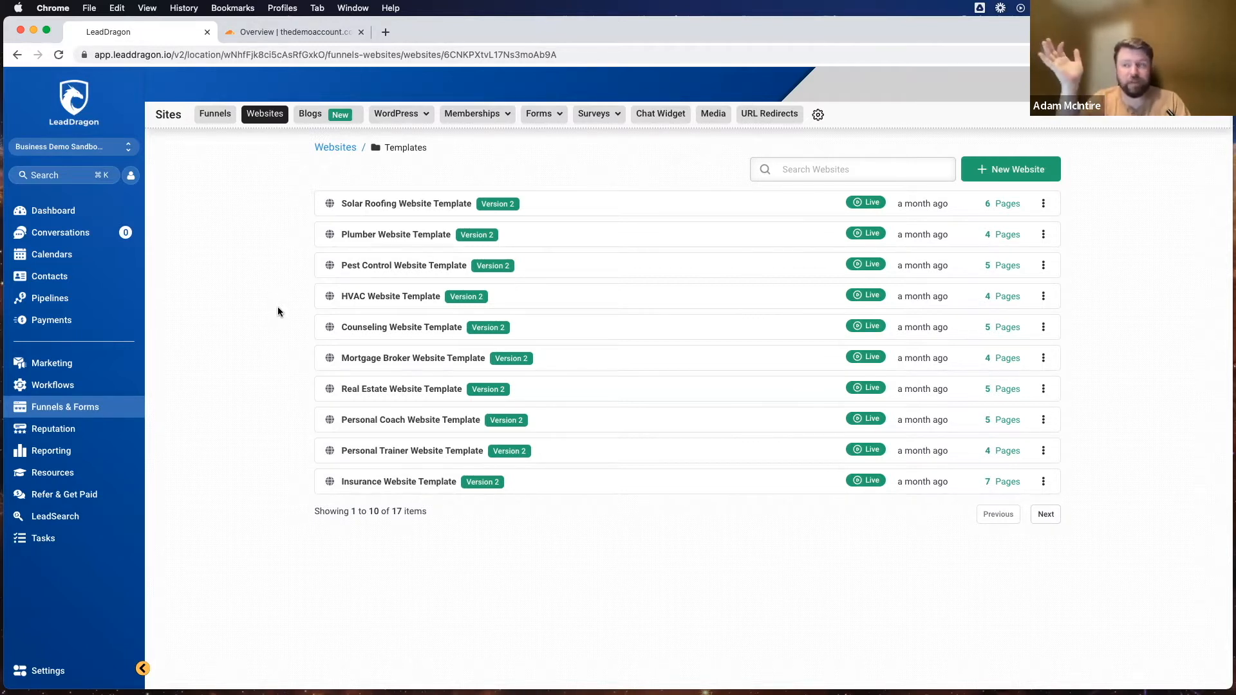
Step: Browse the Funnel Template Library and review the funnel steps of the Photography Funnel Template
click(216, 116)
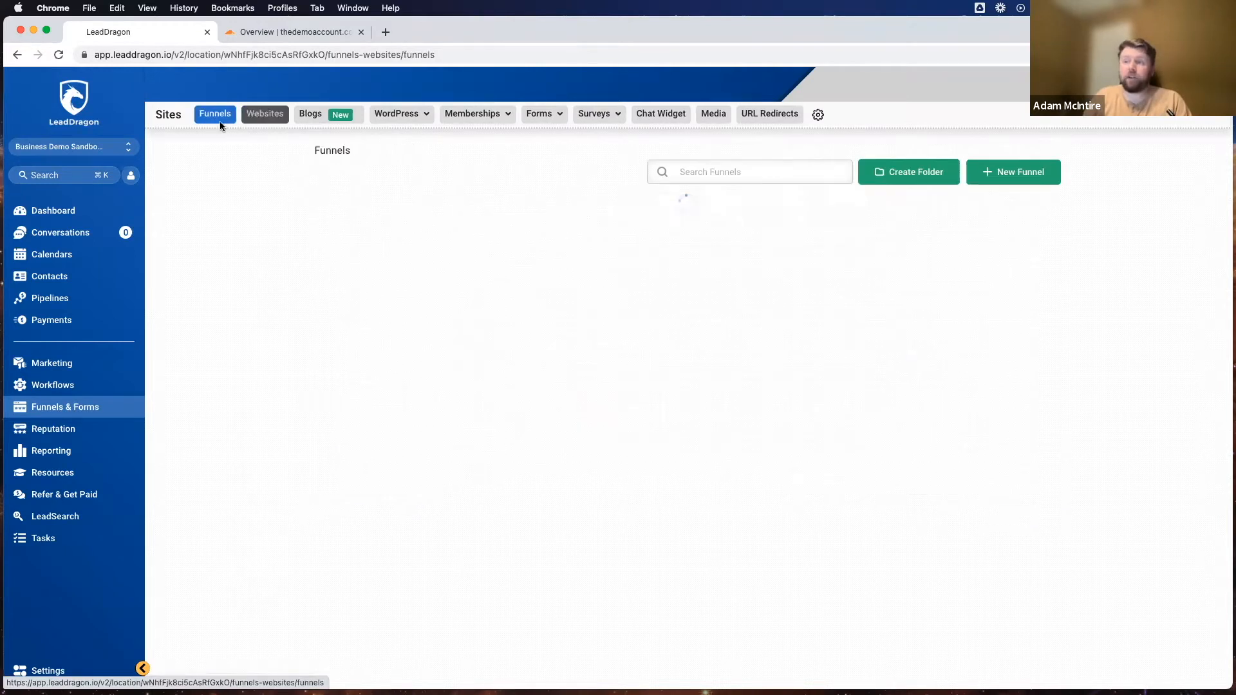
click(387, 204)
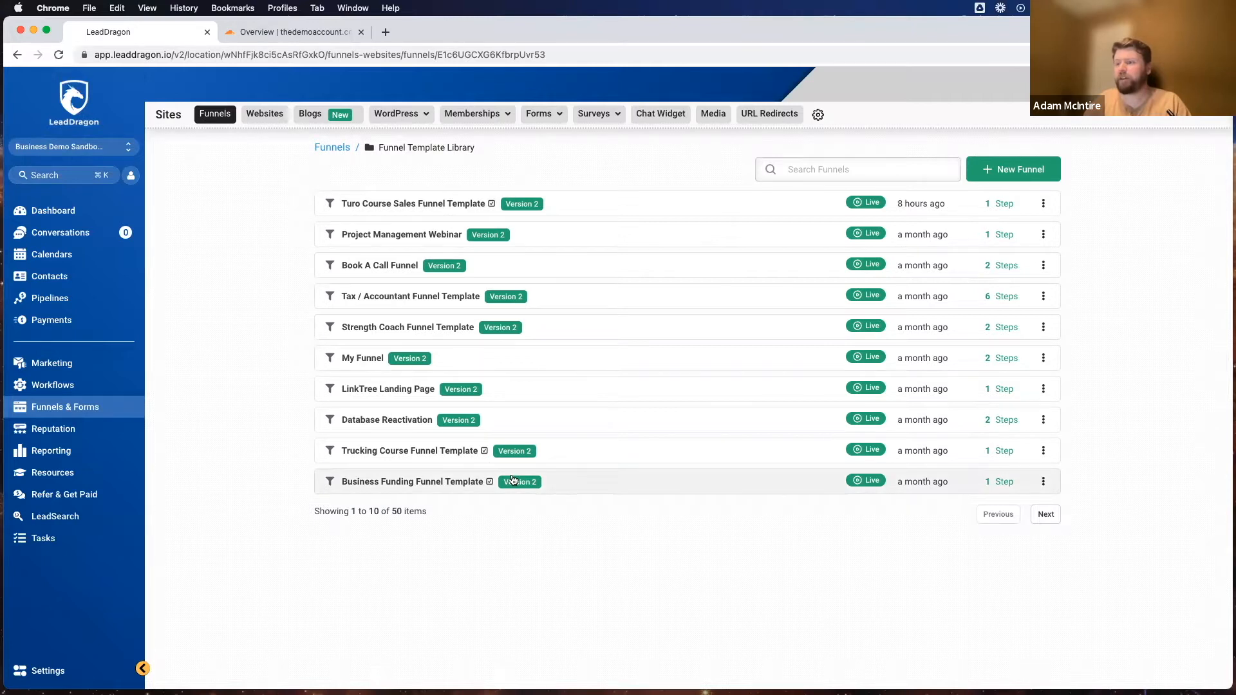
click(1045, 514)
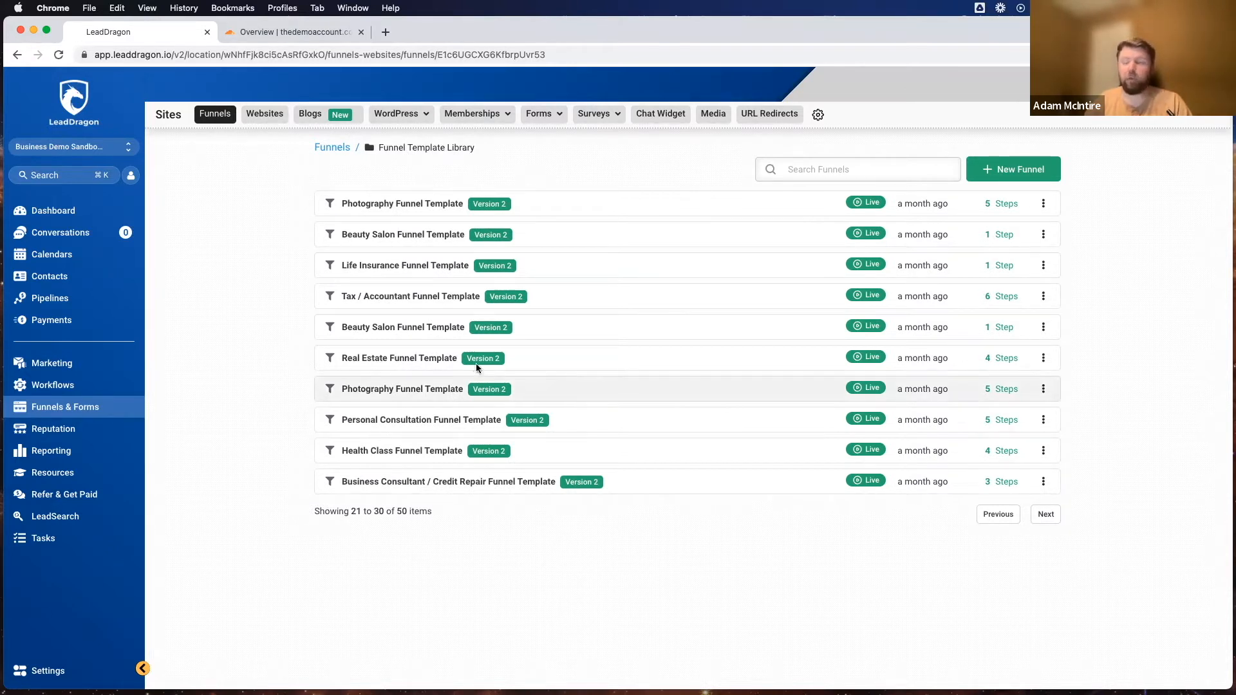
click(416, 205)
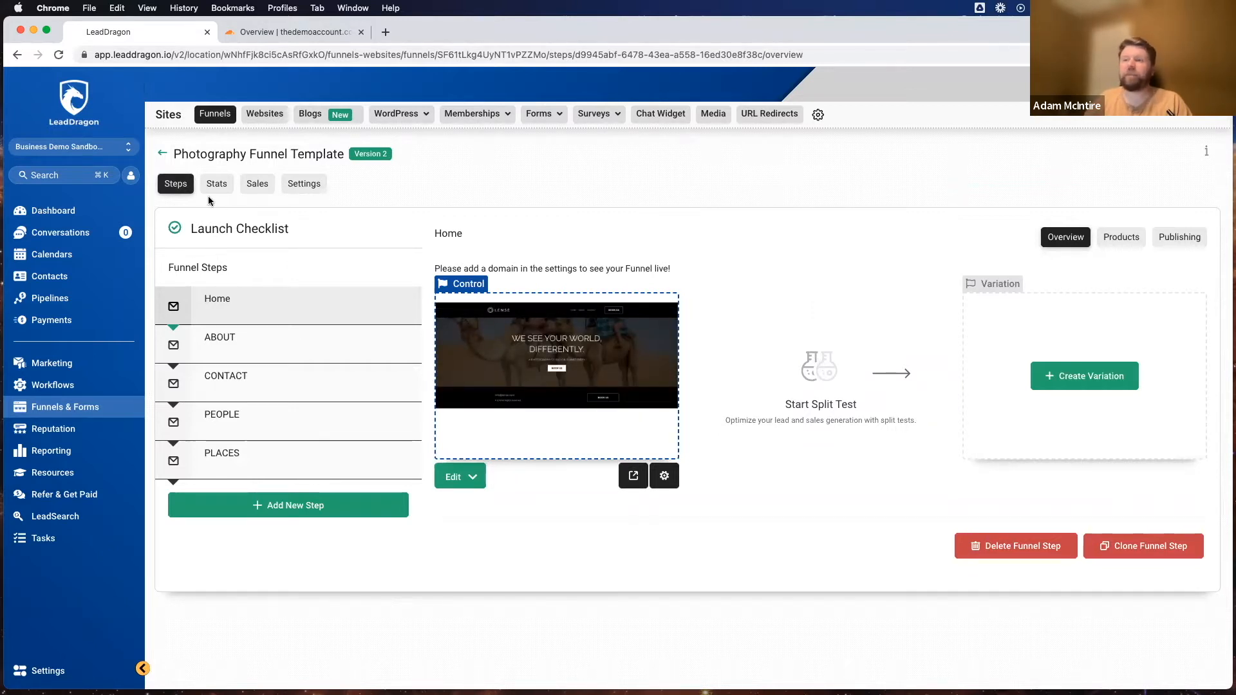
drag(174, 157, 242, 307)
click(230, 360)
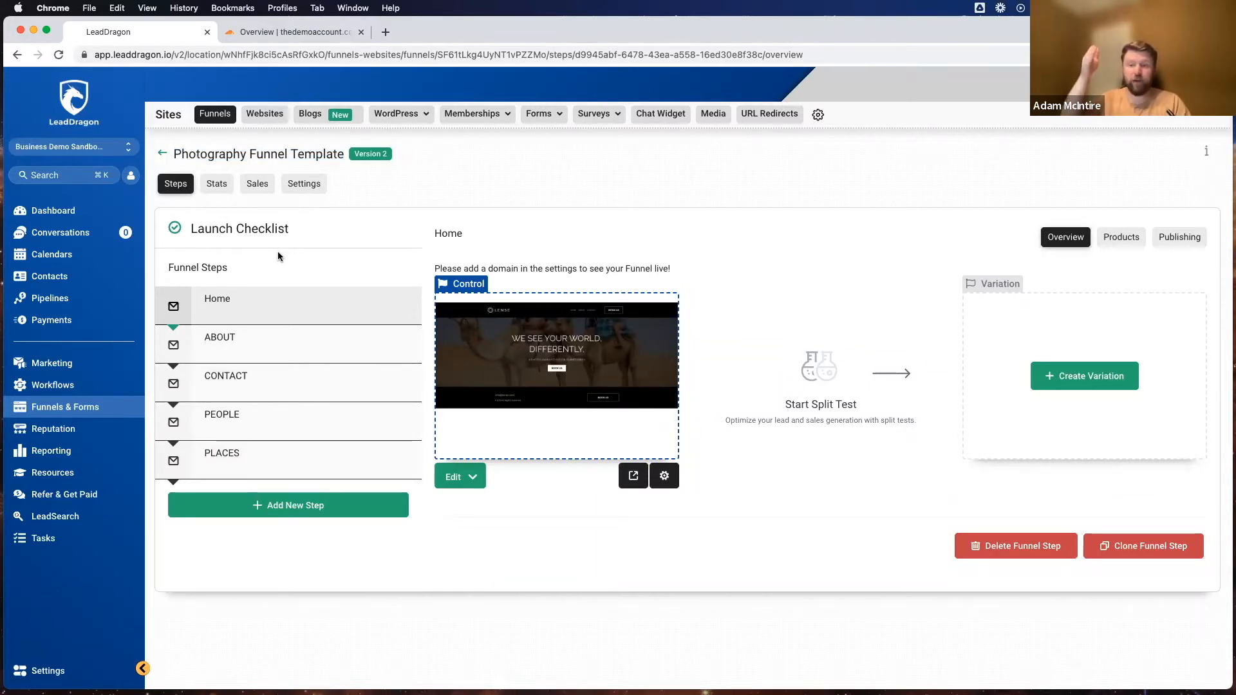
mouse_move(223, 302)
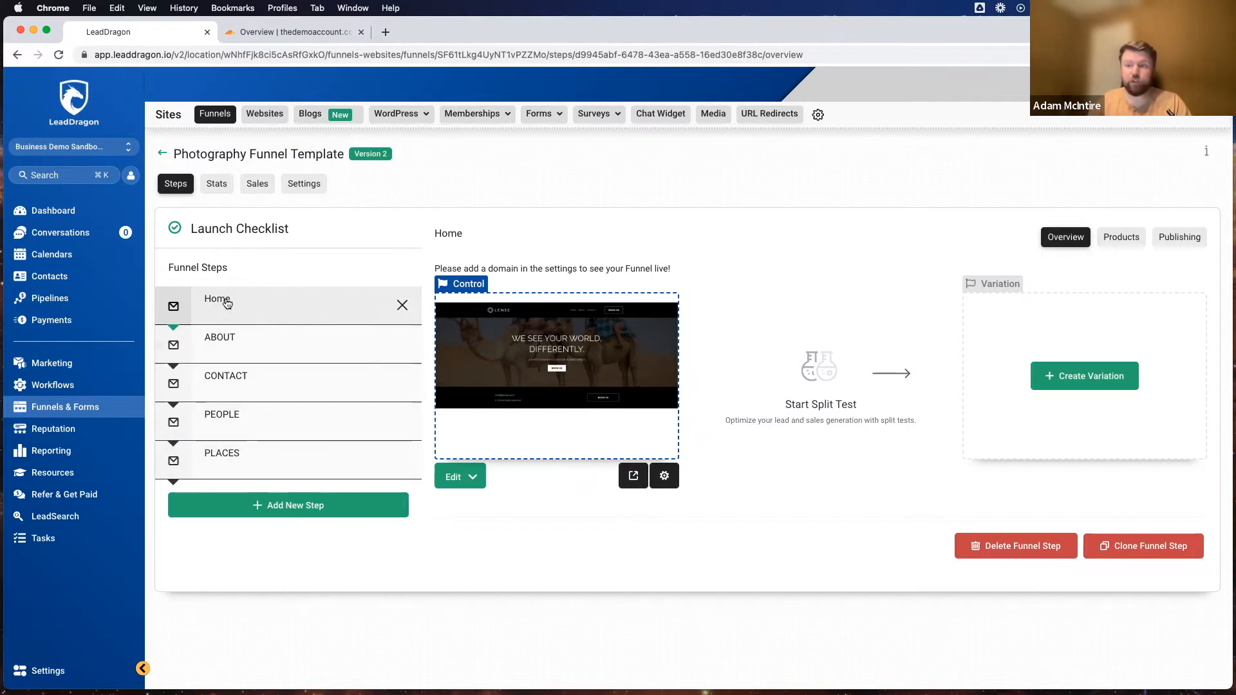
mouse_move(222, 464)
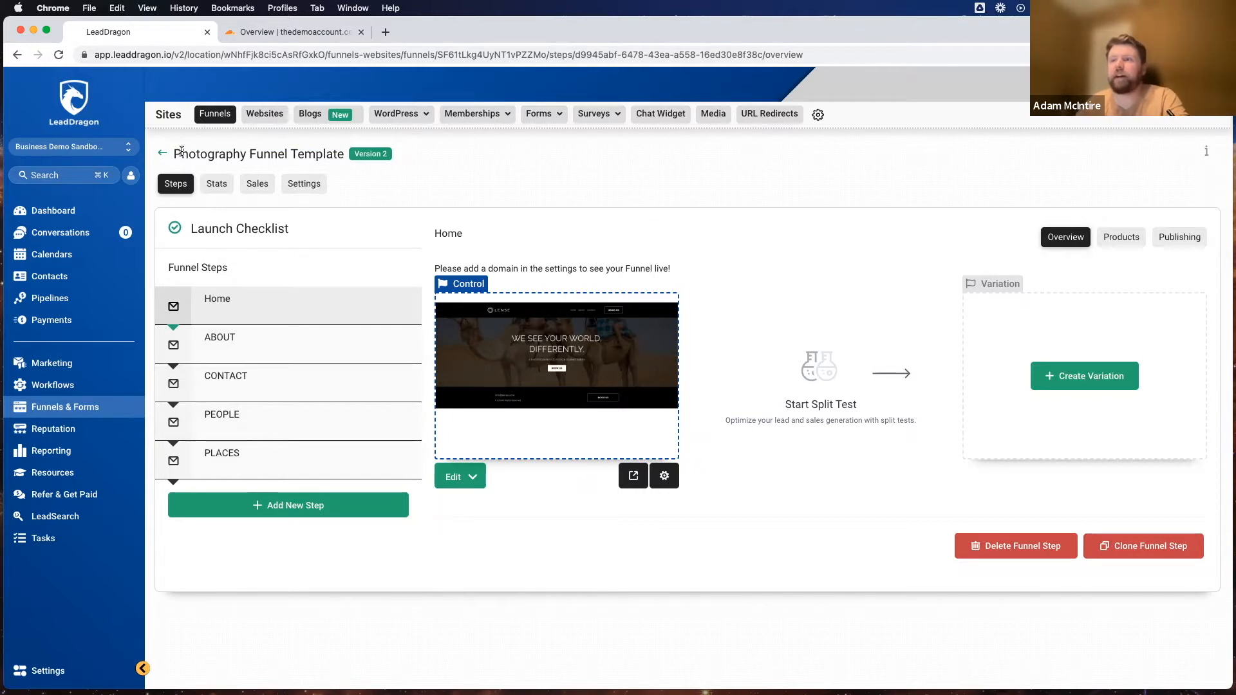
drag(173, 153, 338, 149)
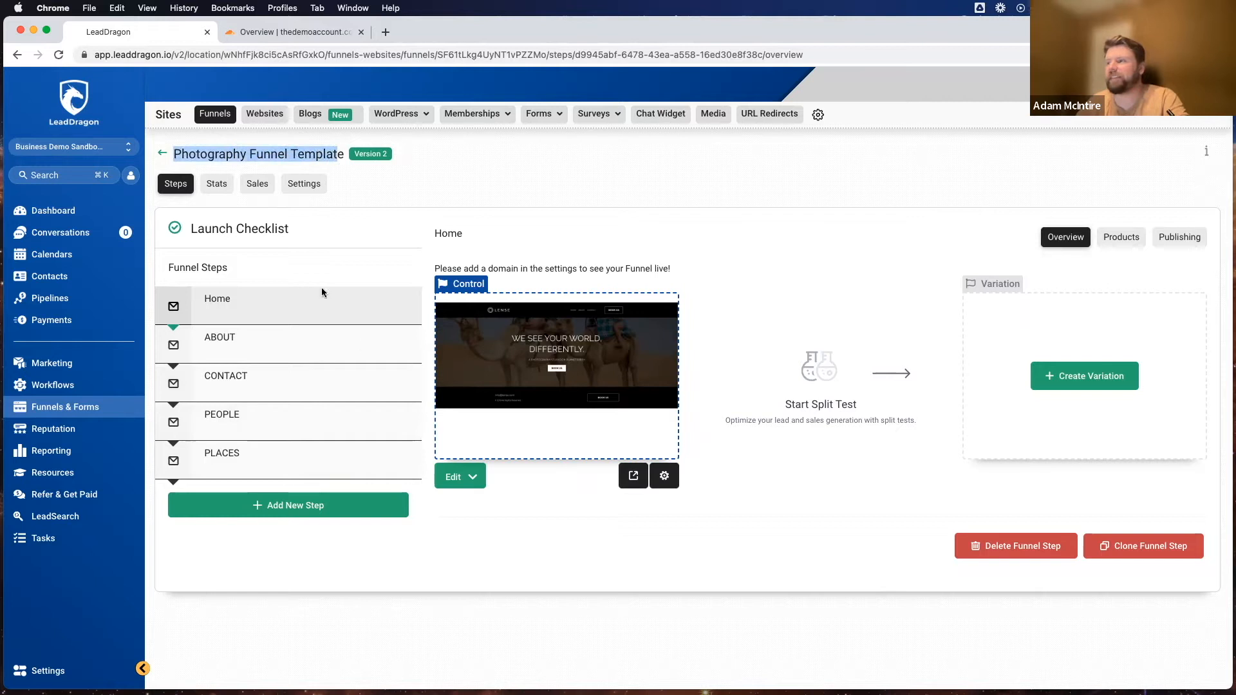
Step: Clone the Photography Funnel Template from the Funnel Template Library under the name Business Demo Funnel
click(162, 153)
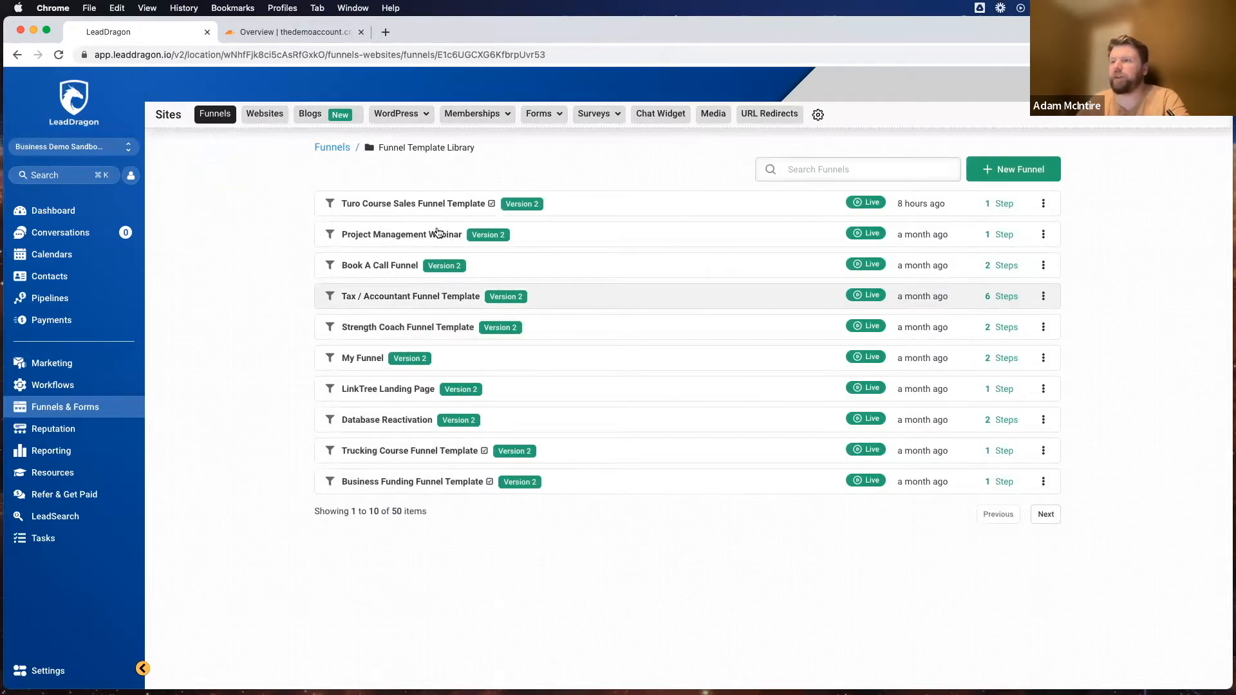
click(1049, 514)
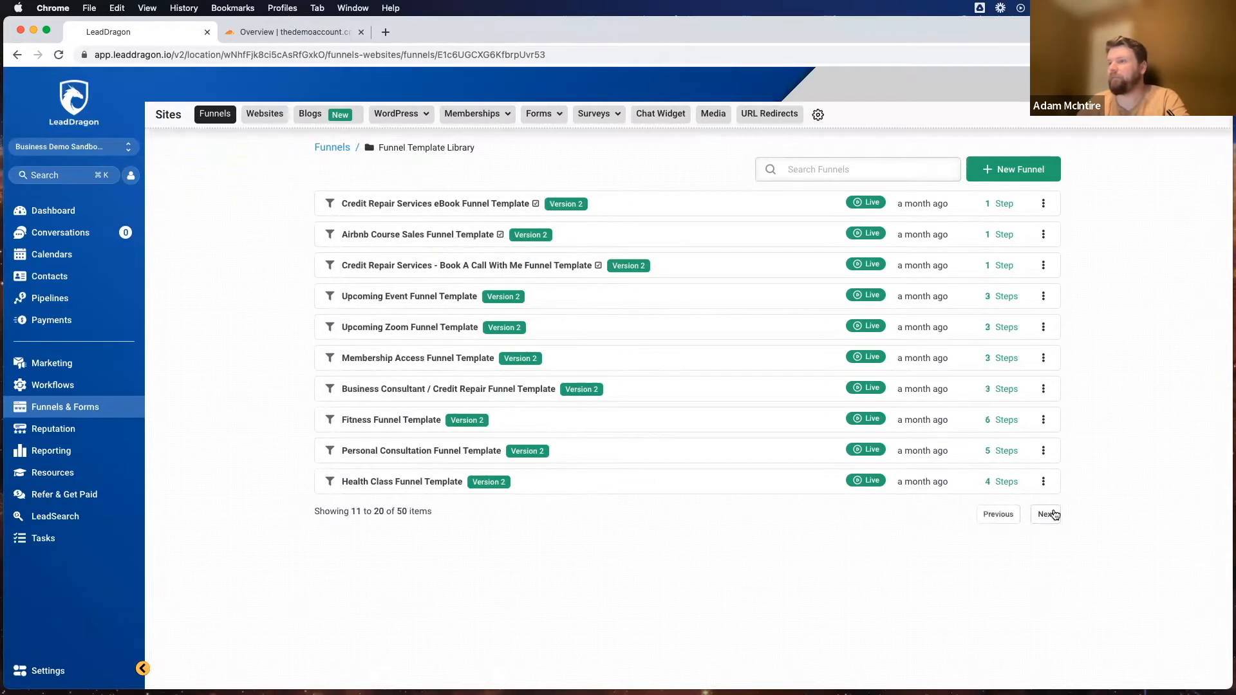
click(1051, 513)
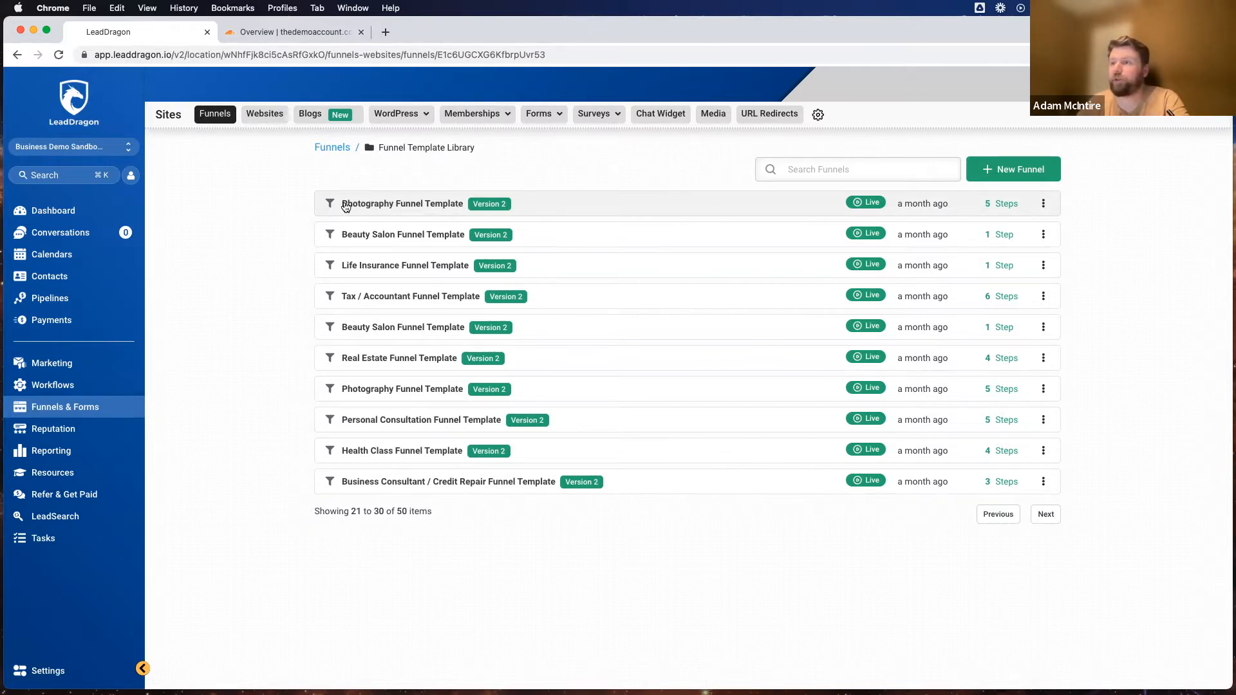
click(1044, 203)
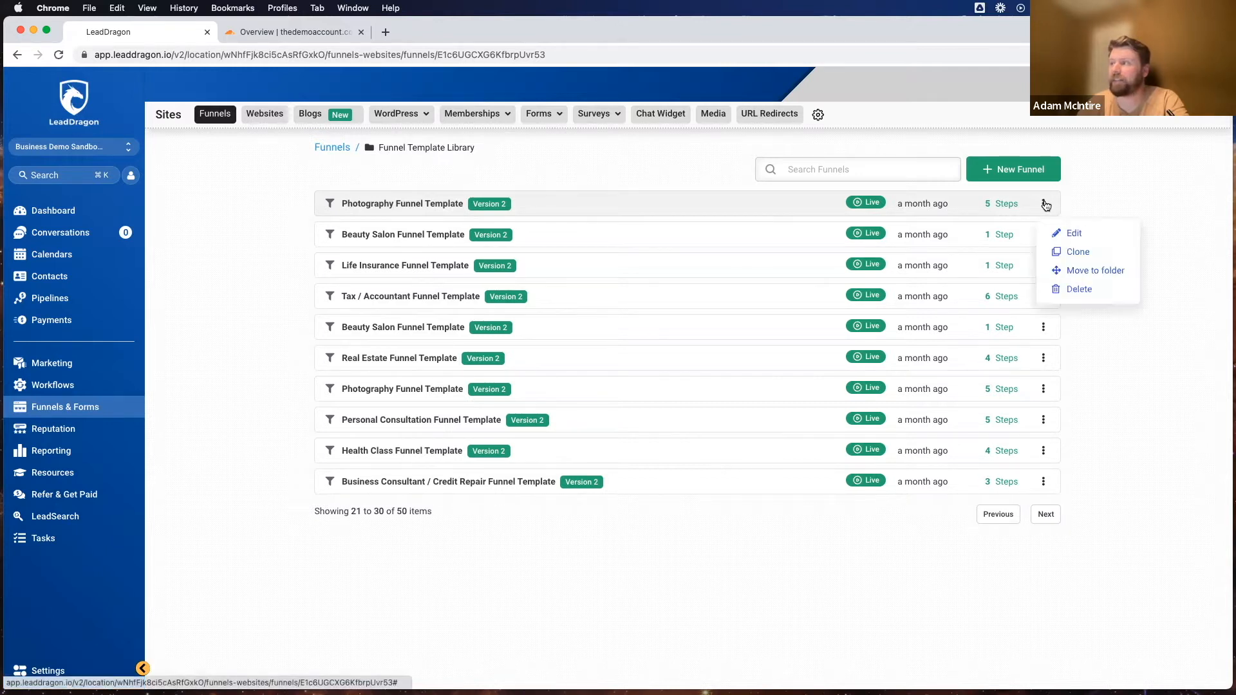
click(1079, 252)
triple_click(613, 166)
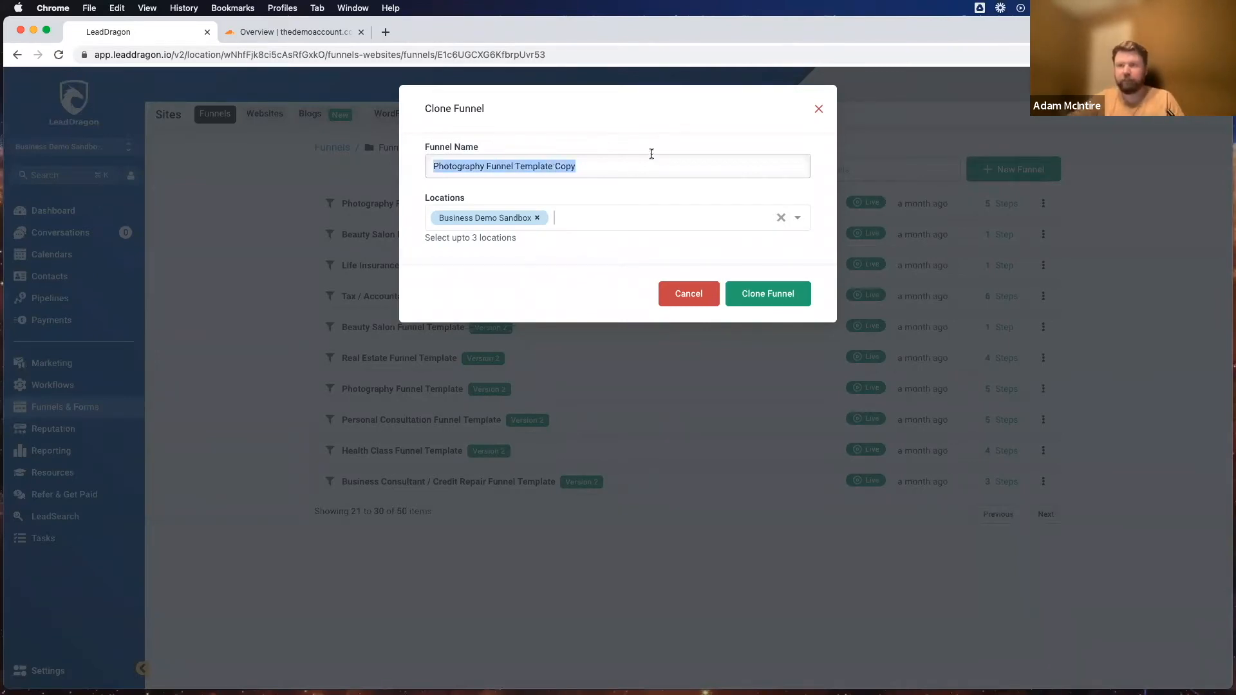
text(Busin)
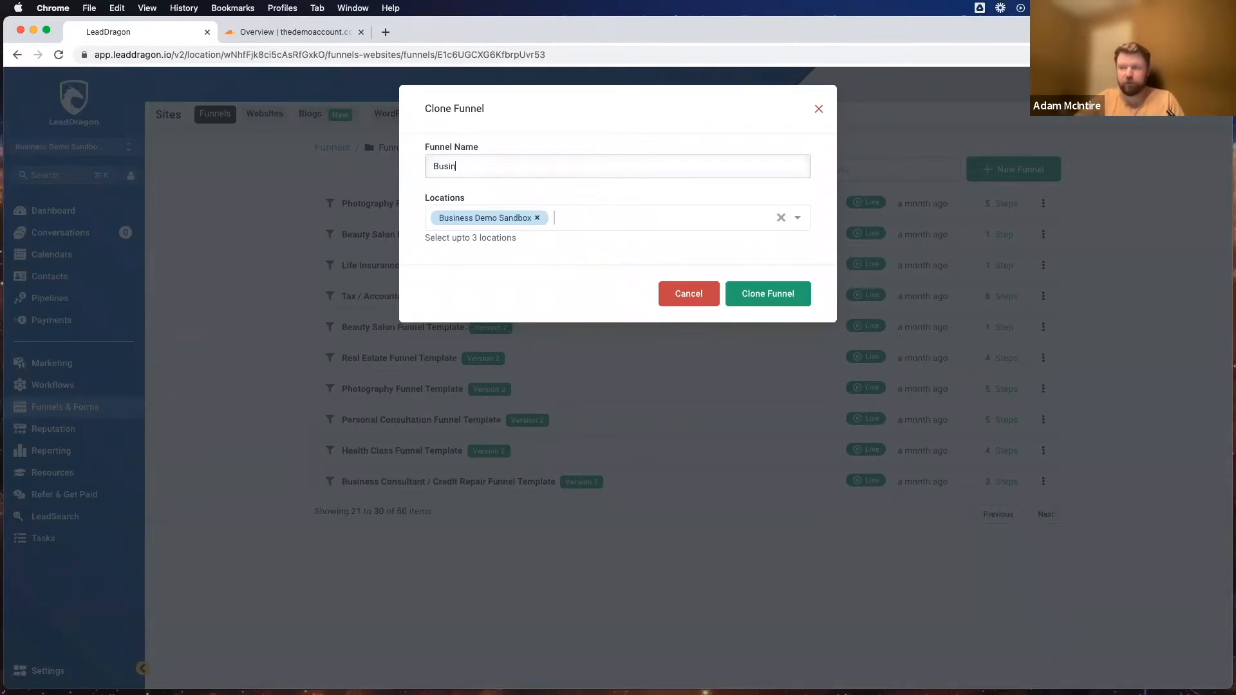
text(ess Demo Funnel)
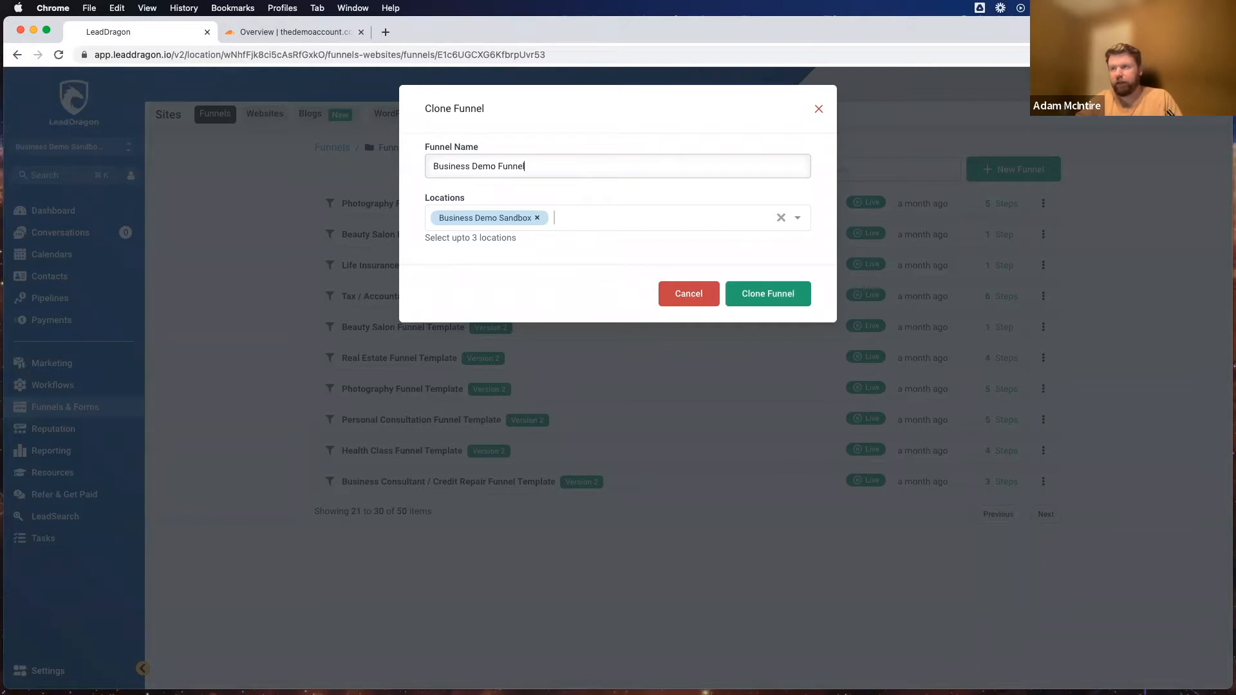
click(762, 293)
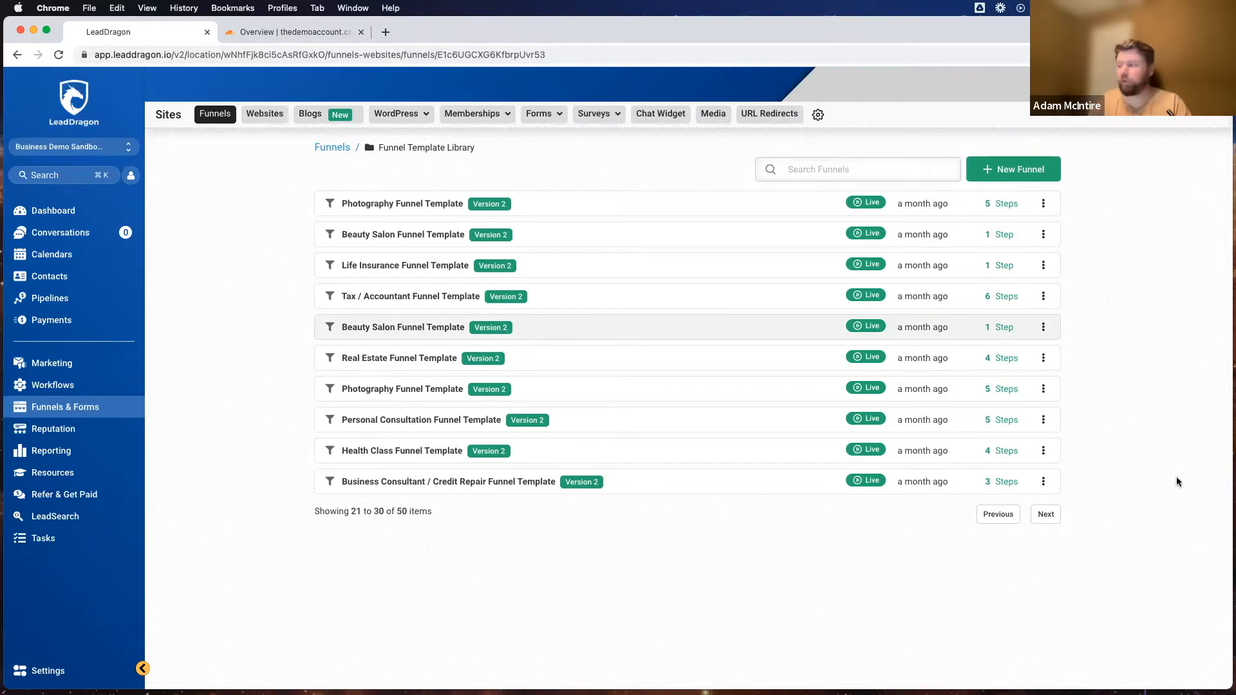
Step: Look for the cloned Business Demo Funnel in the template library and in the main funnels list
click(1014, 524)
click(1014, 524)
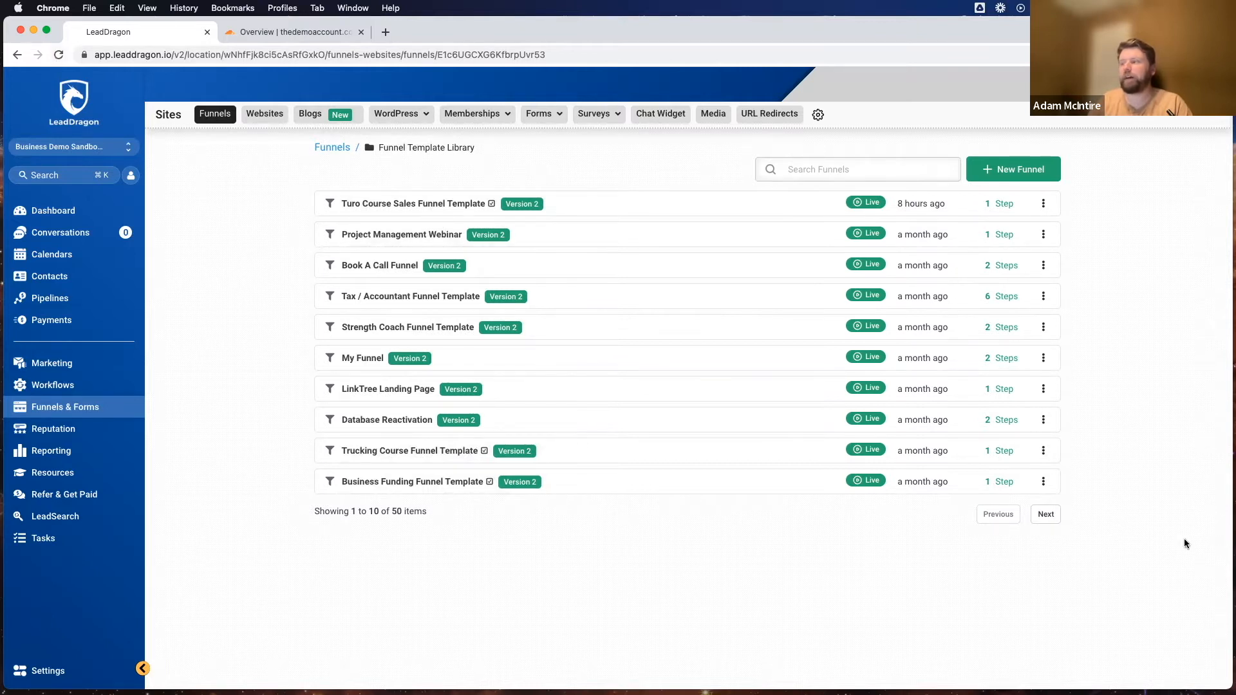
click(1042, 514)
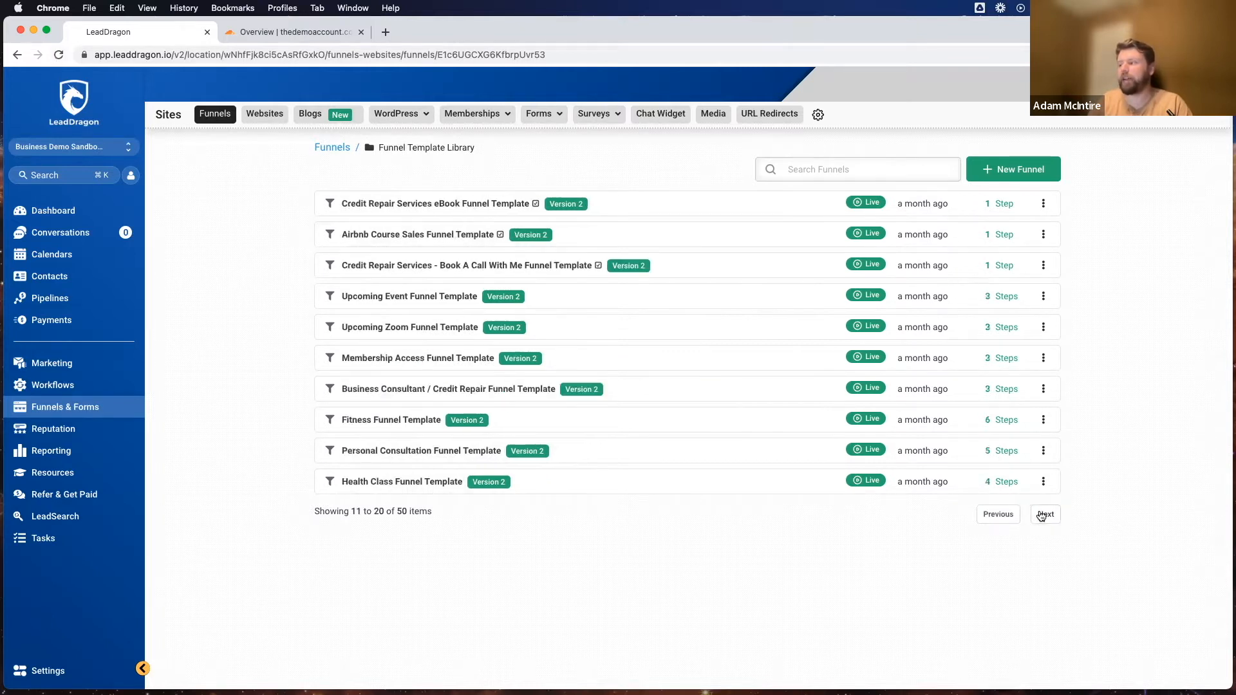
click(997, 514)
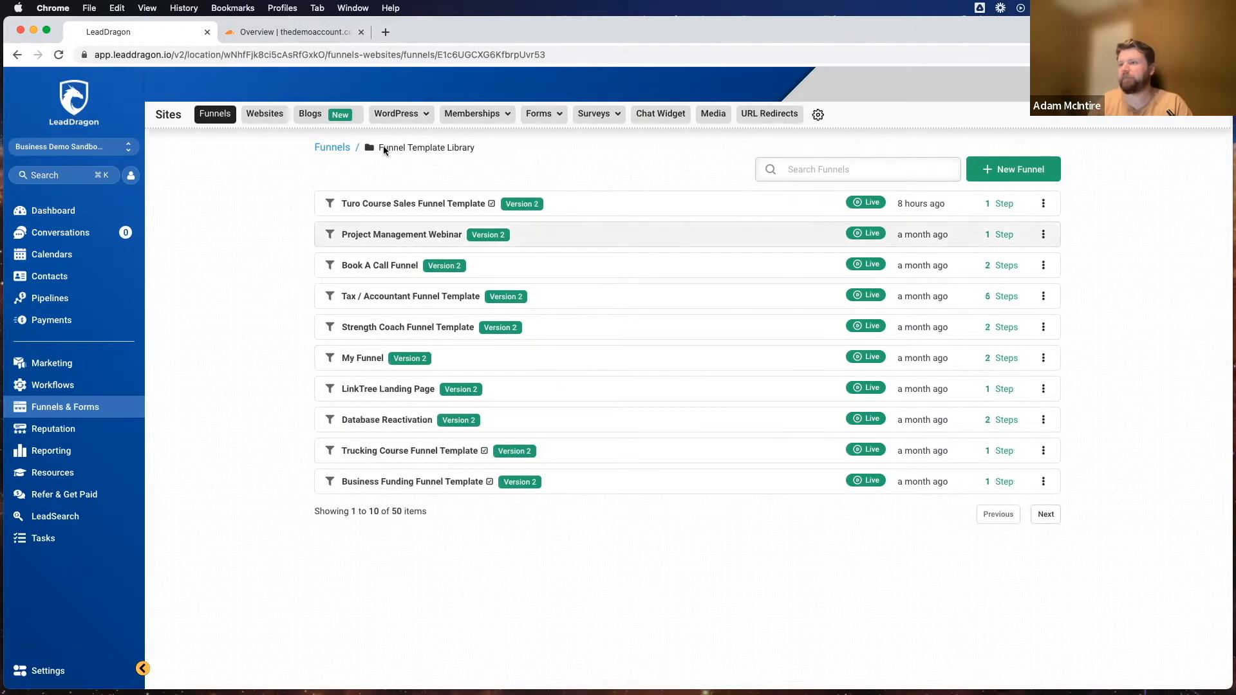
click(264, 114)
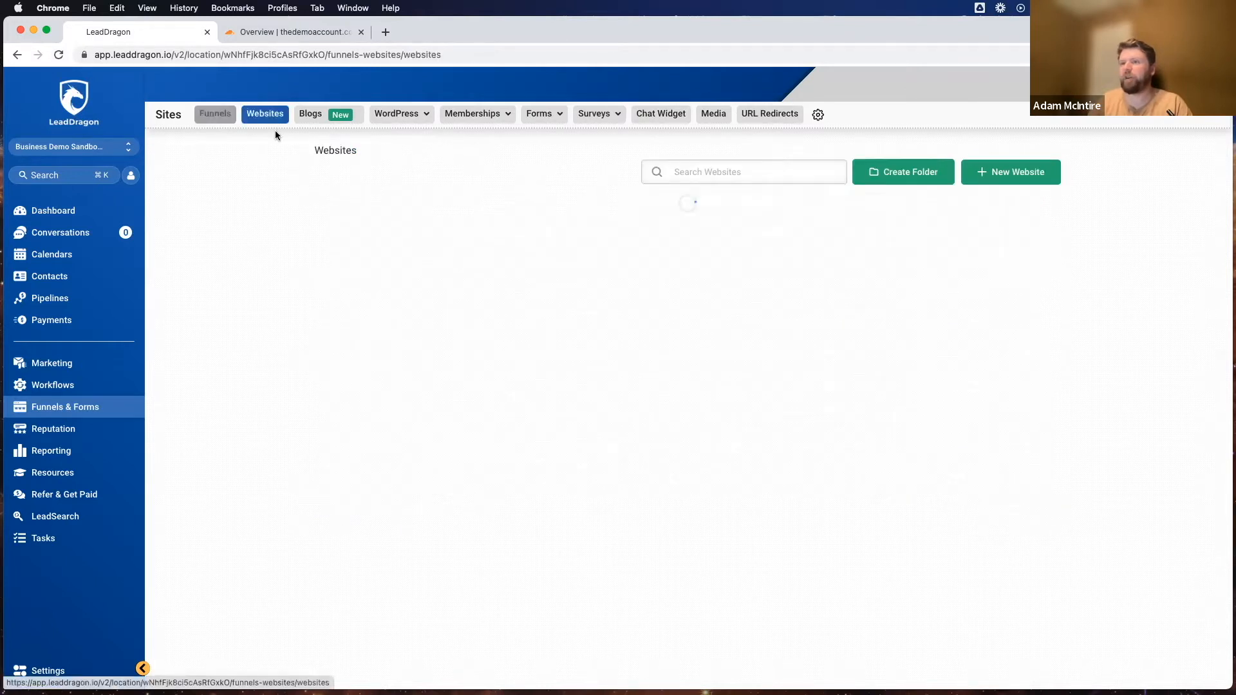
click(208, 116)
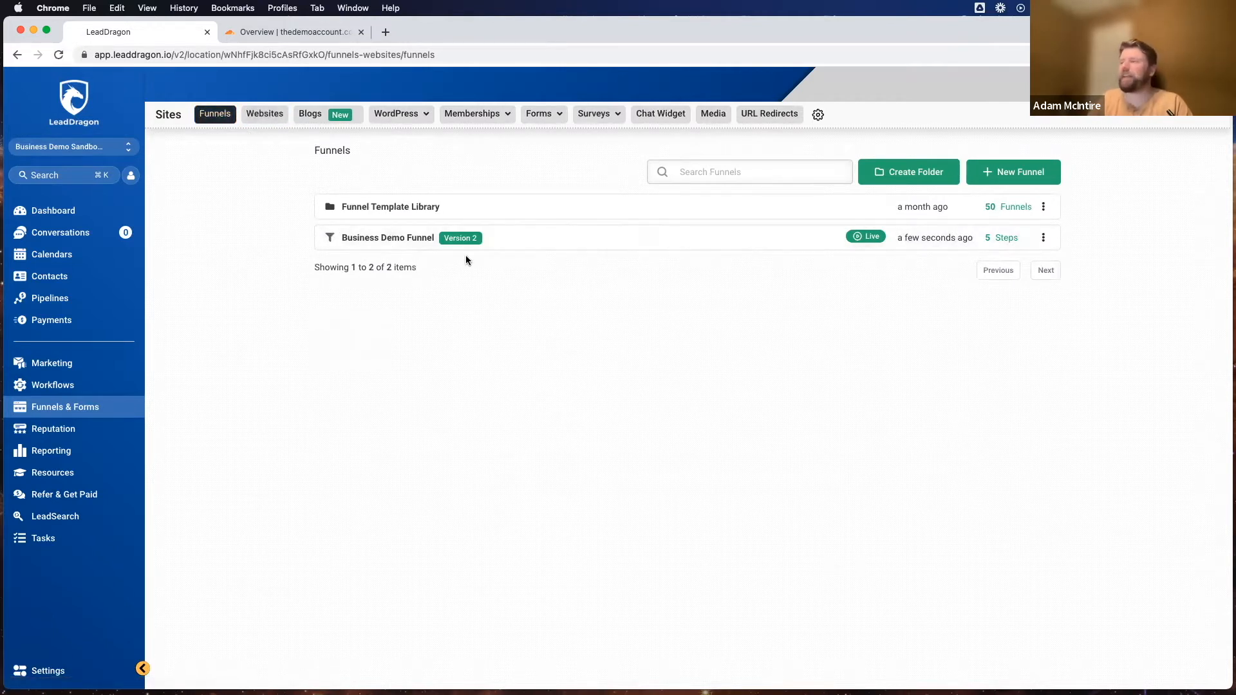
Step: Create a new funnels folder named Demo Folder
click(328, 211)
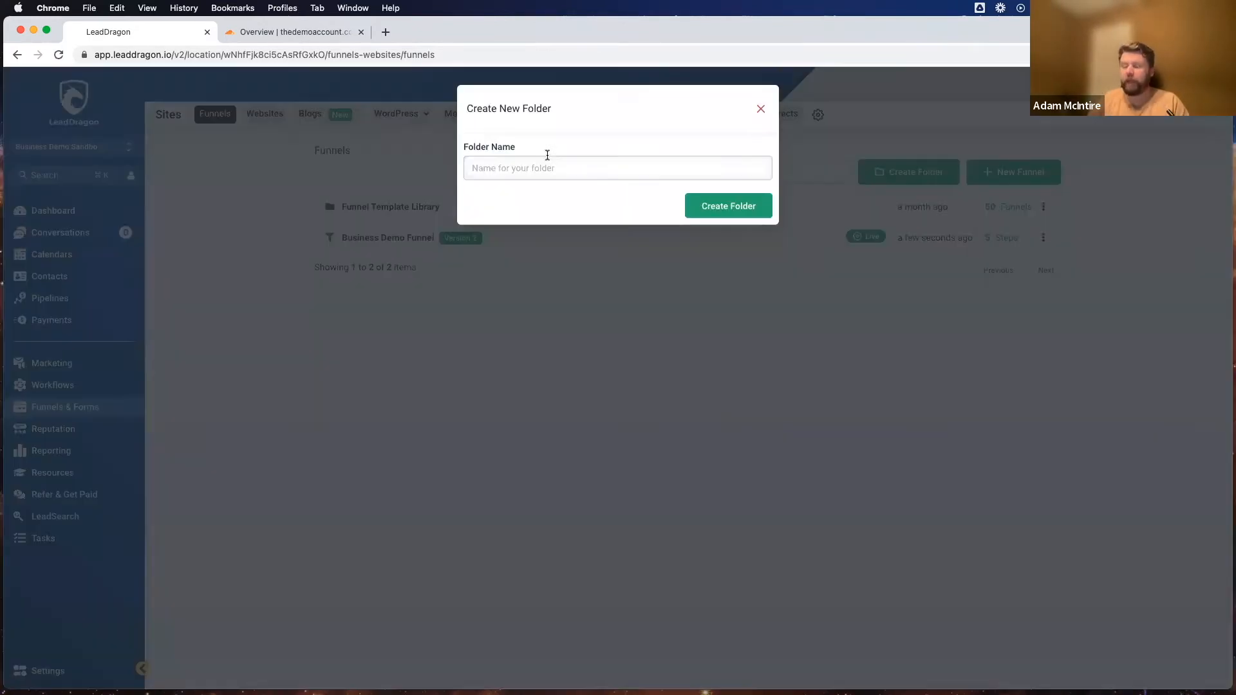
text(De)
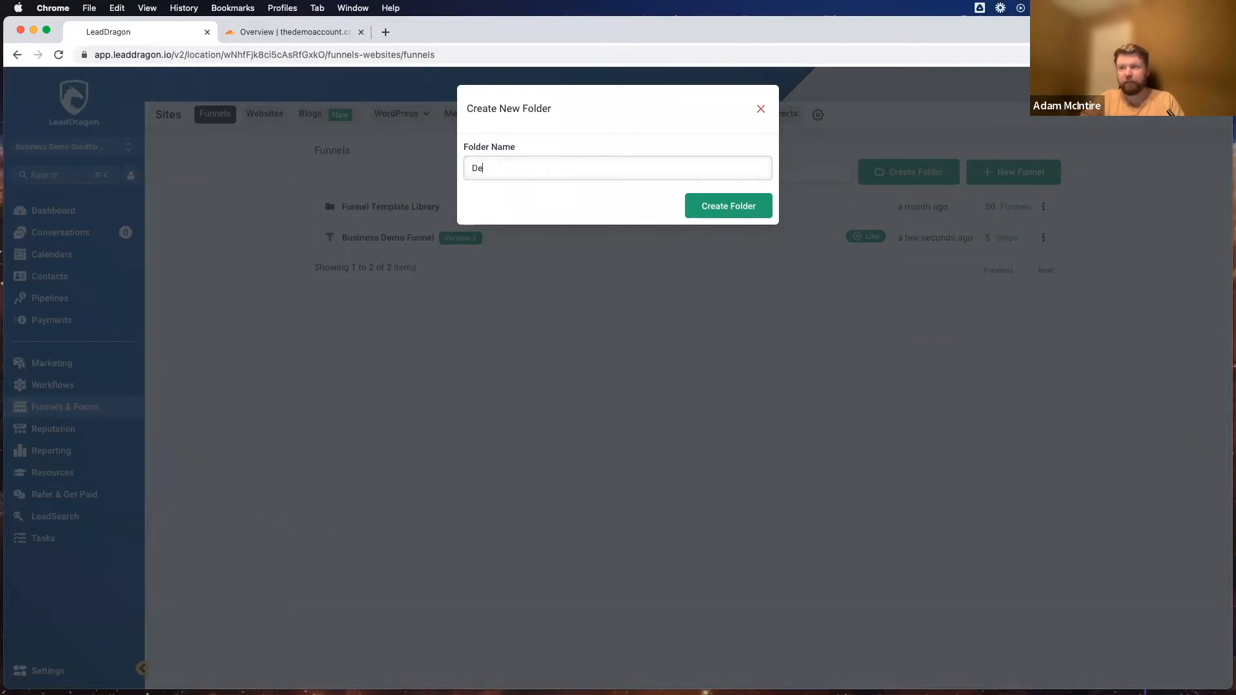
text(mo Folder)
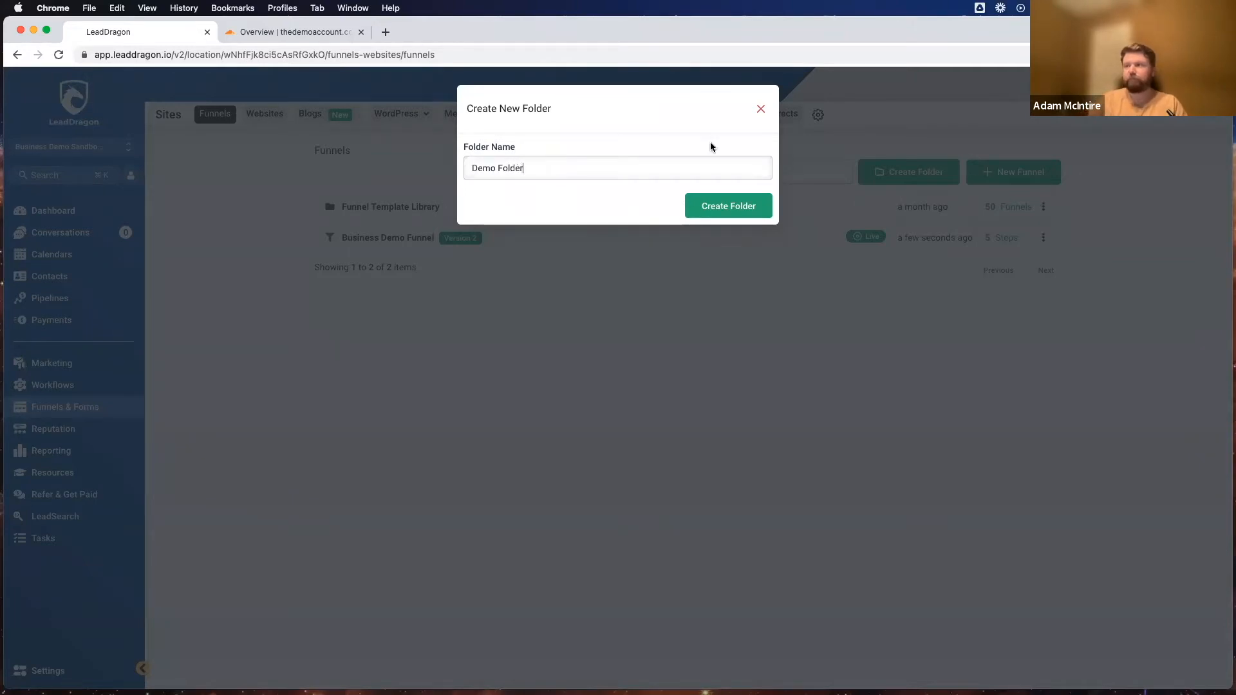
click(728, 212)
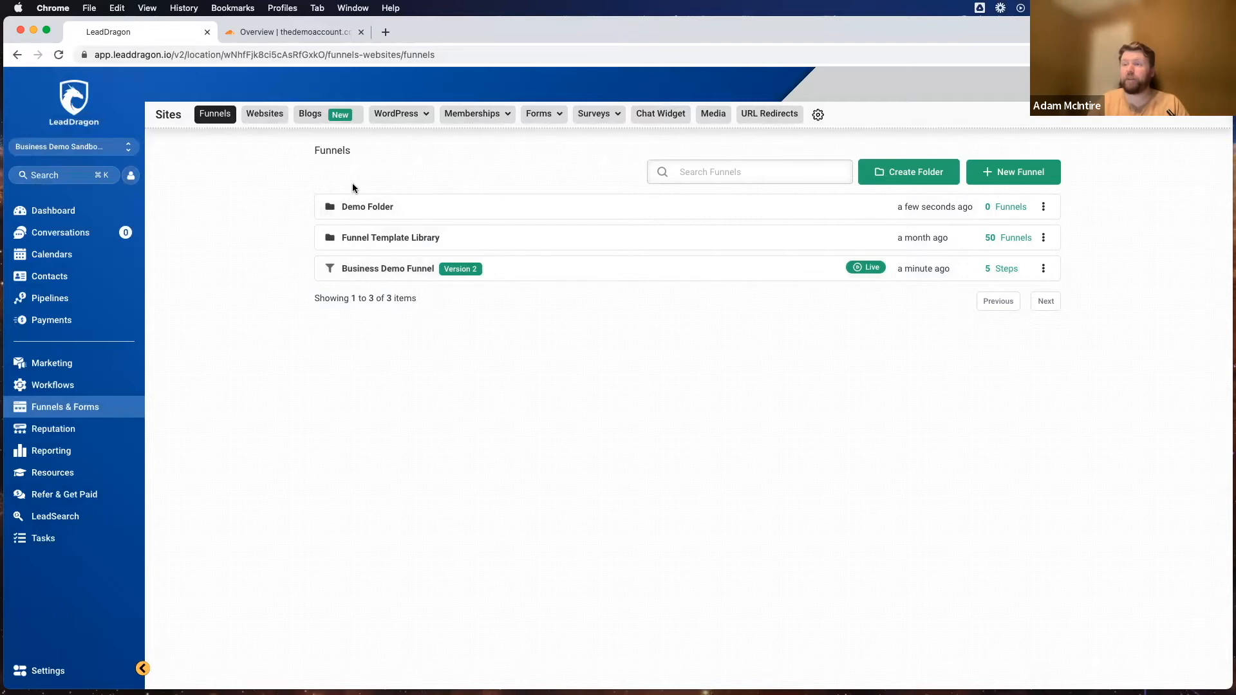
Step: Move the Business Demo Funnel into Demo Folder
click(1044, 268)
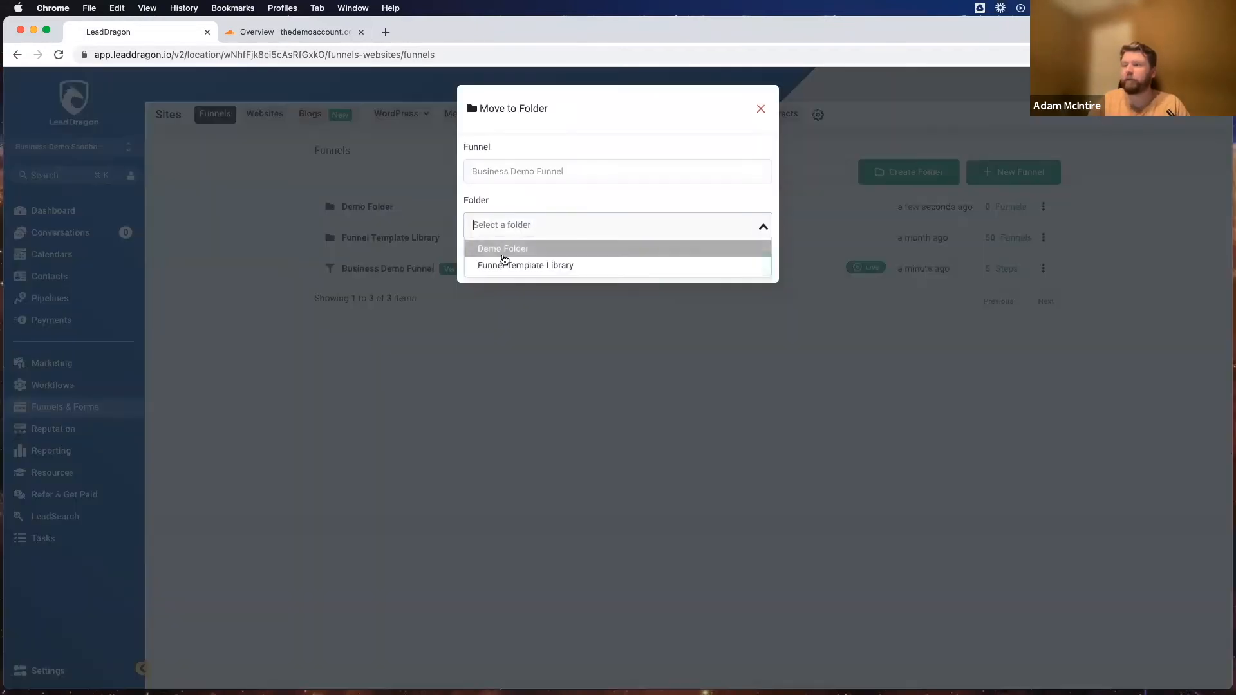
click(504, 249)
click(674, 266)
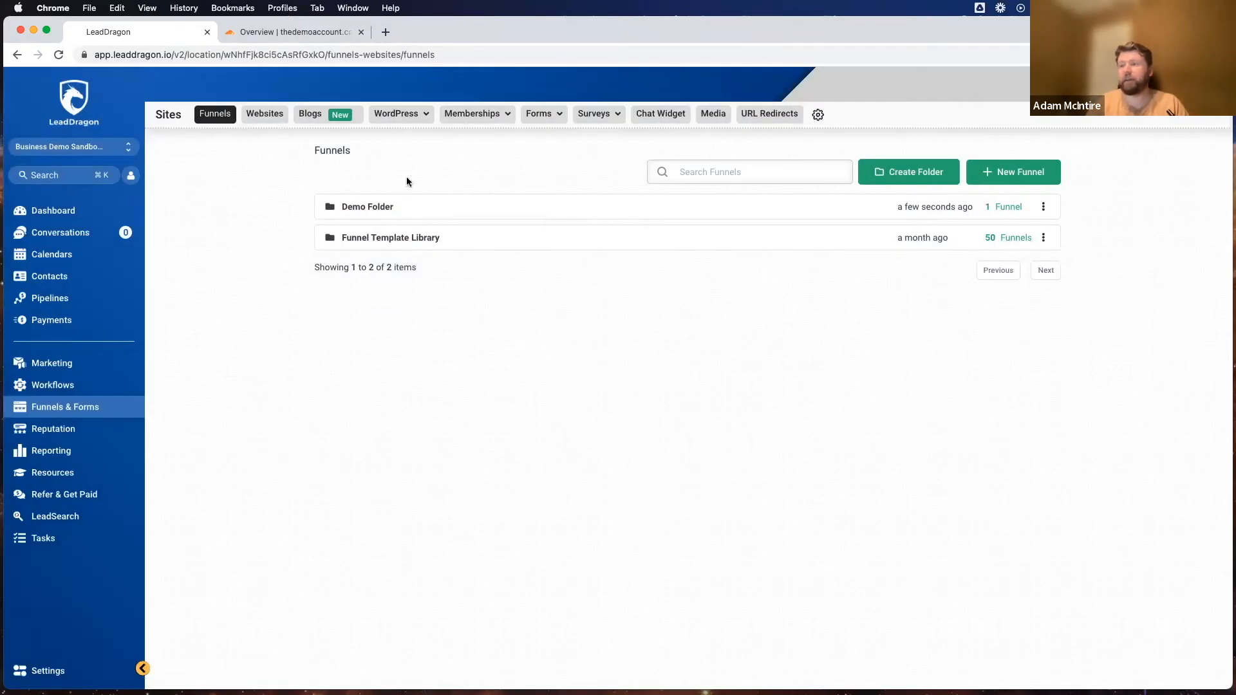
Step: Open the Business Demo Funnel in Demo Folder, view its Home, ABOUT and PLACES steps, and return to the folder
click(362, 203)
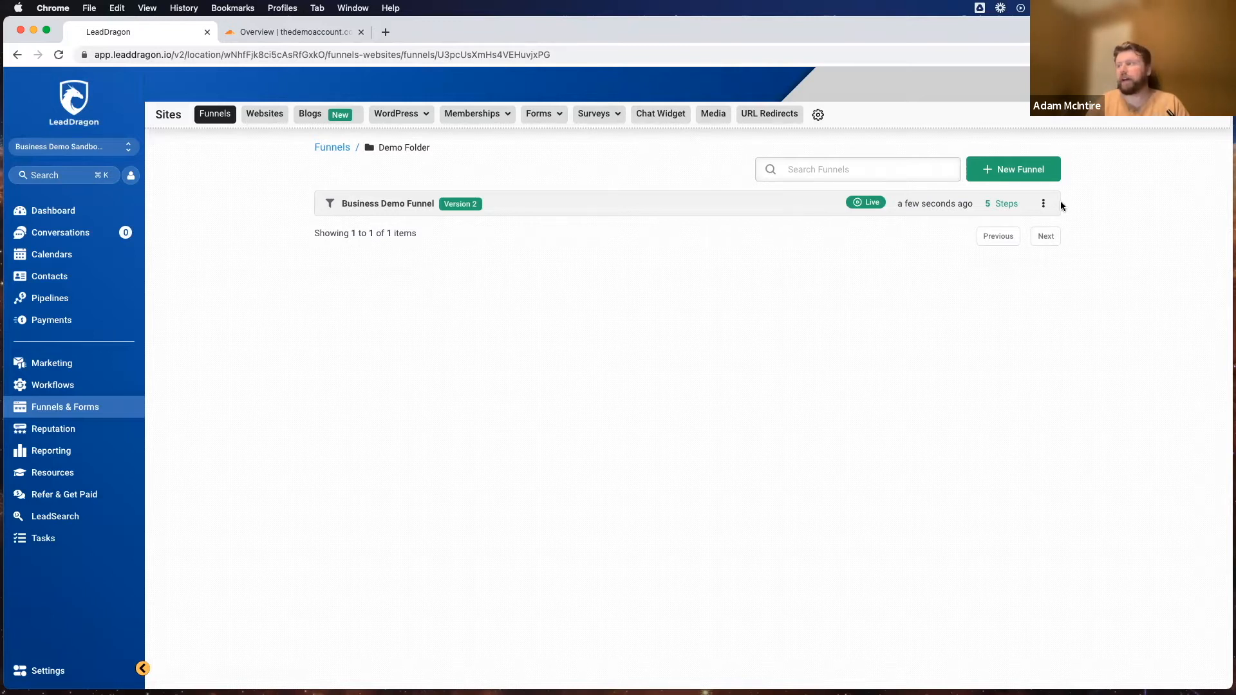
click(399, 205)
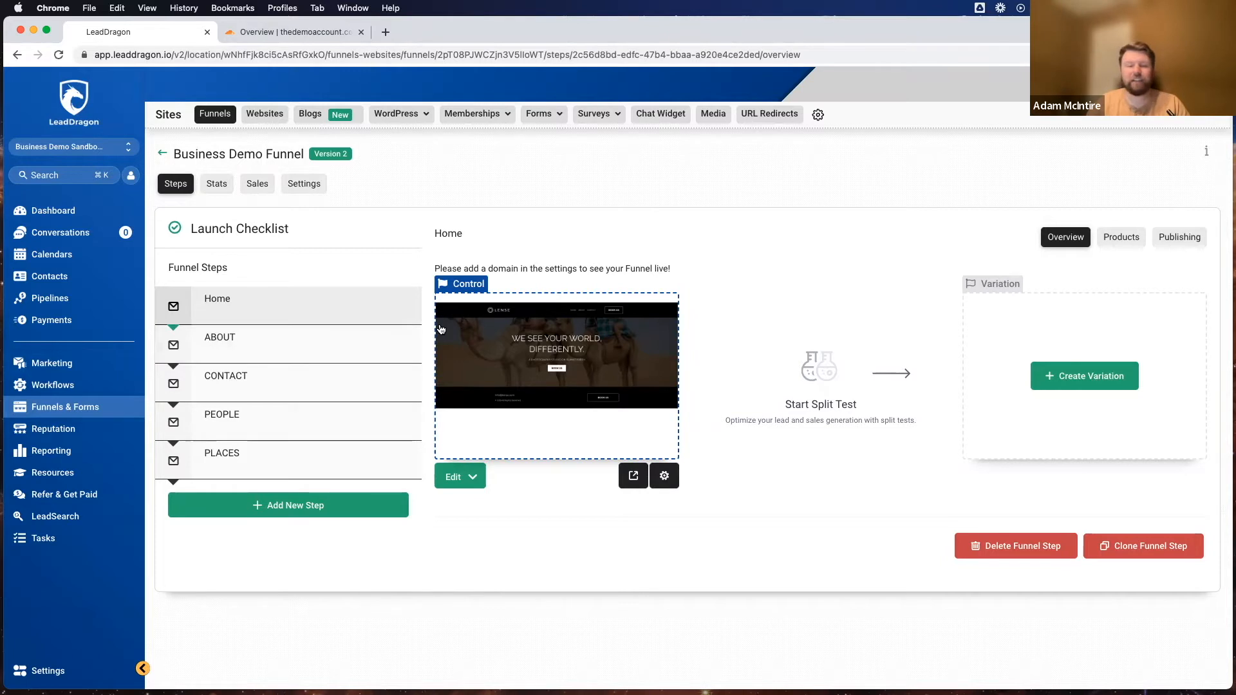
click(254, 338)
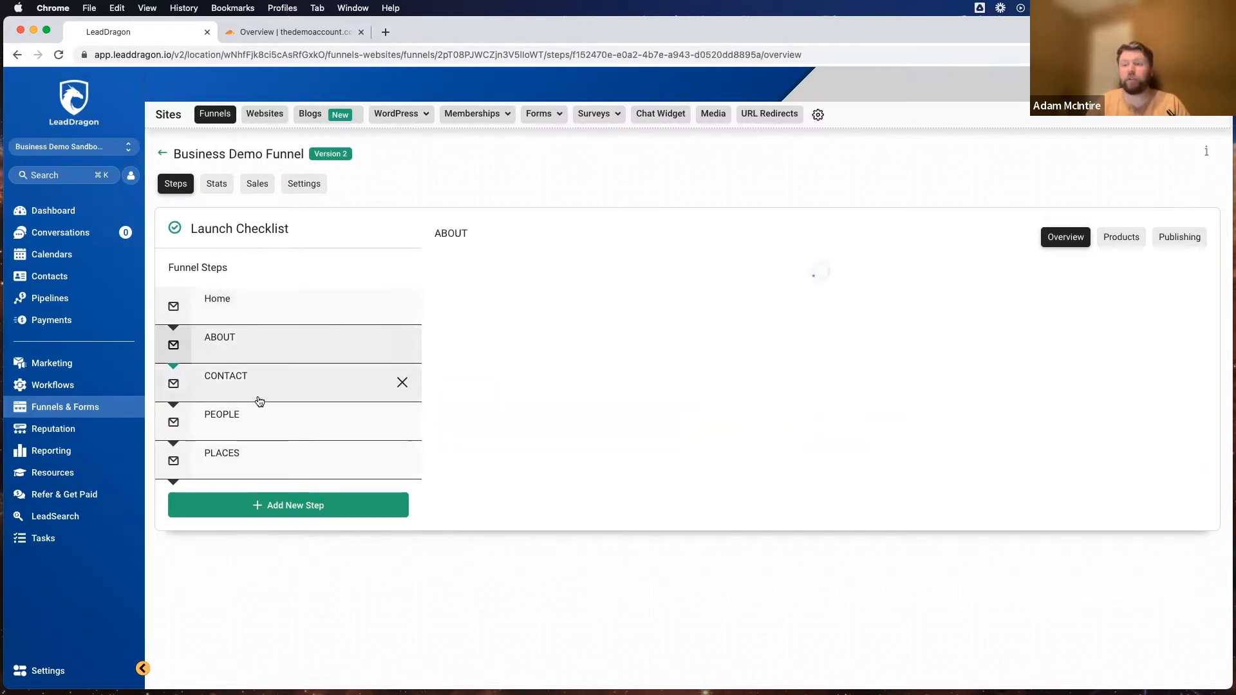
click(257, 456)
click(247, 312)
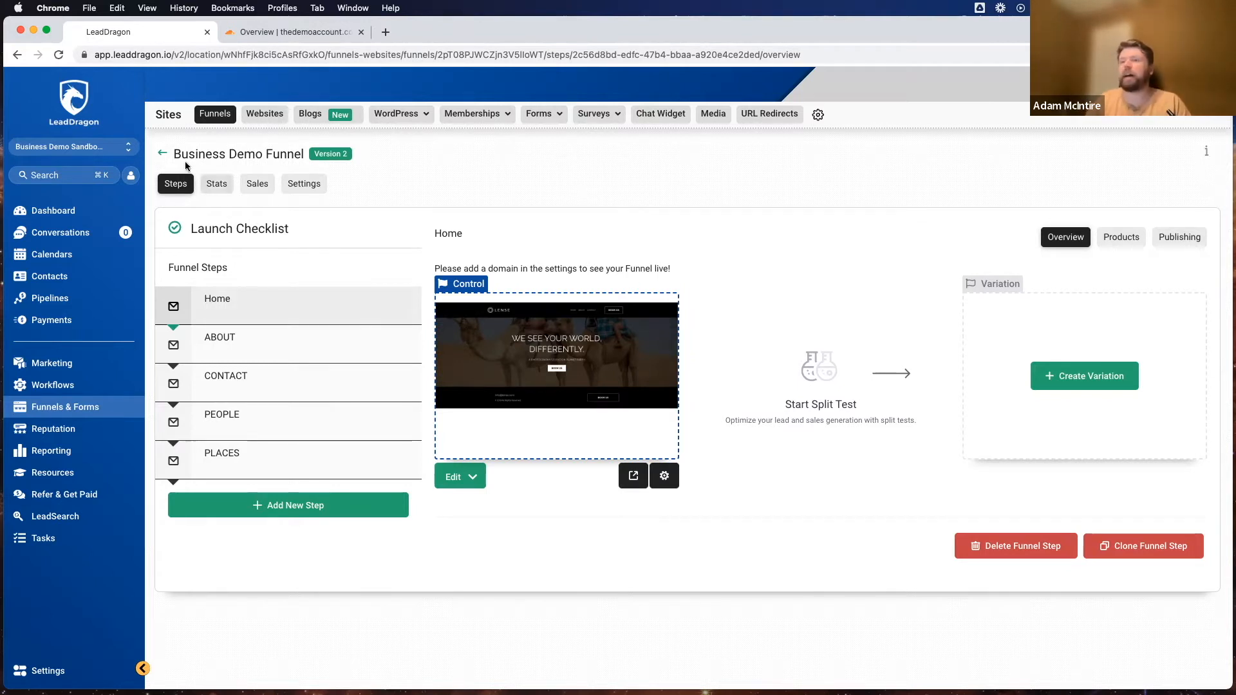
click(161, 153)
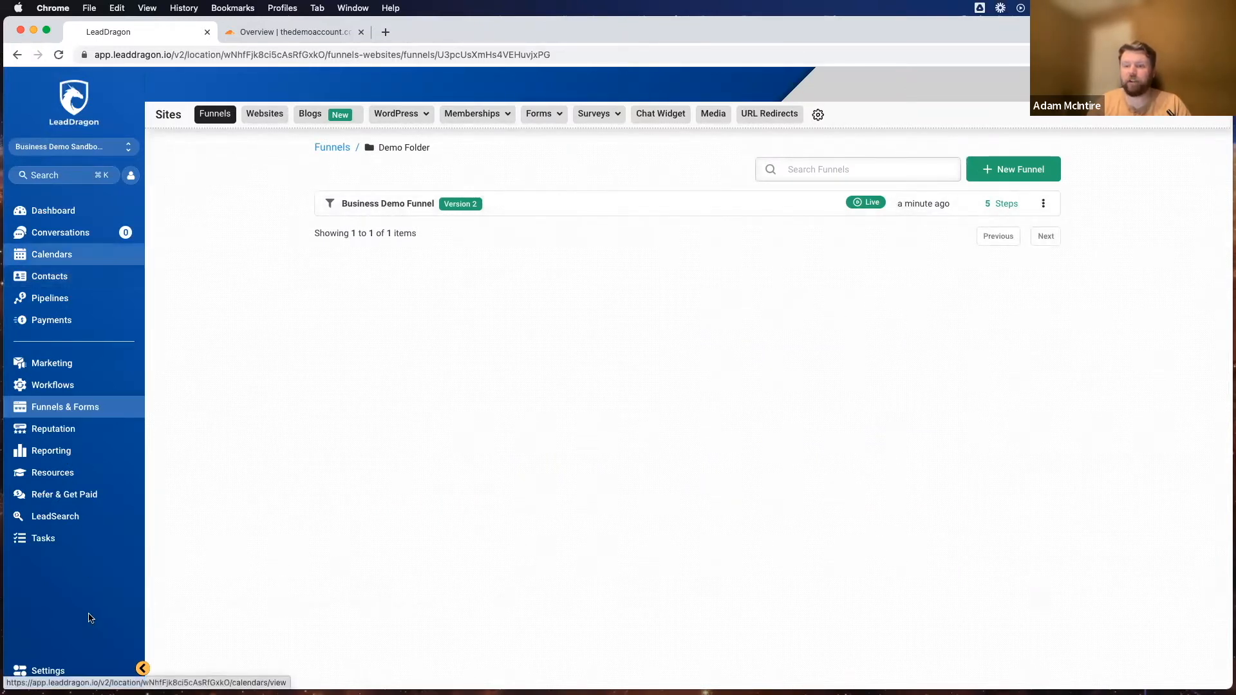
Step: Start adding a new domain in the domain settings and enter businessdemo.thedemoaccount.com as the domain
click(47, 671)
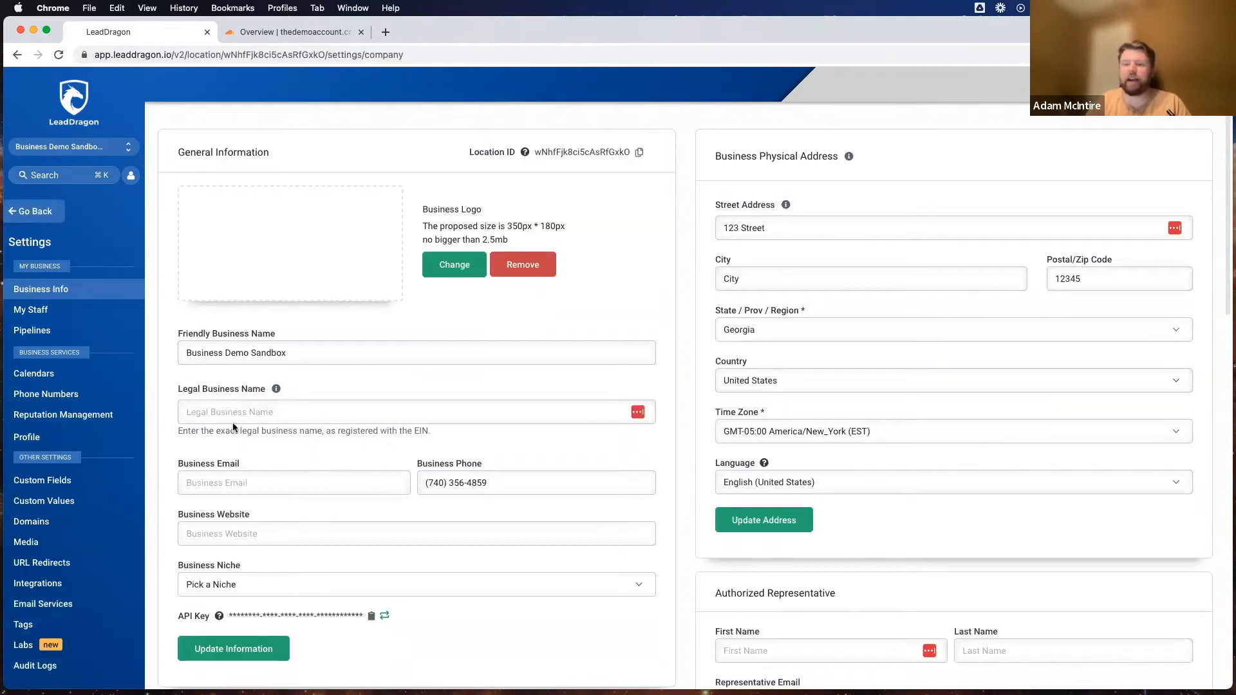
click(29, 524)
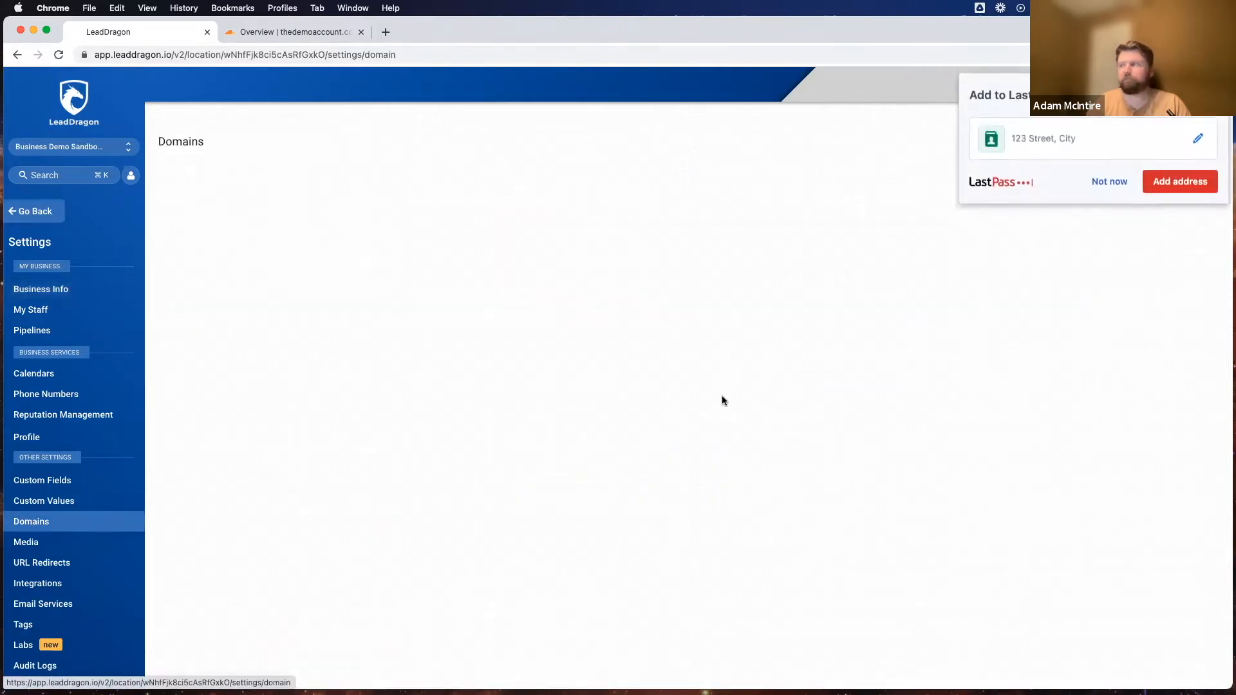
click(682, 142)
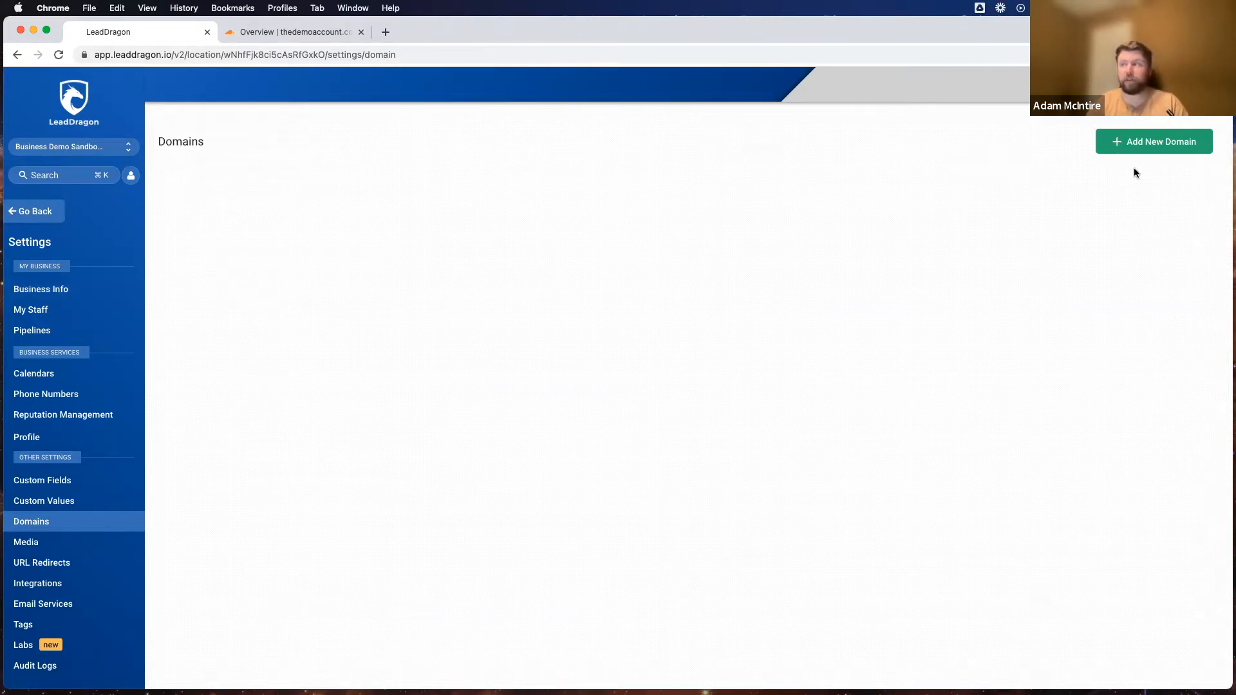
click(1157, 142)
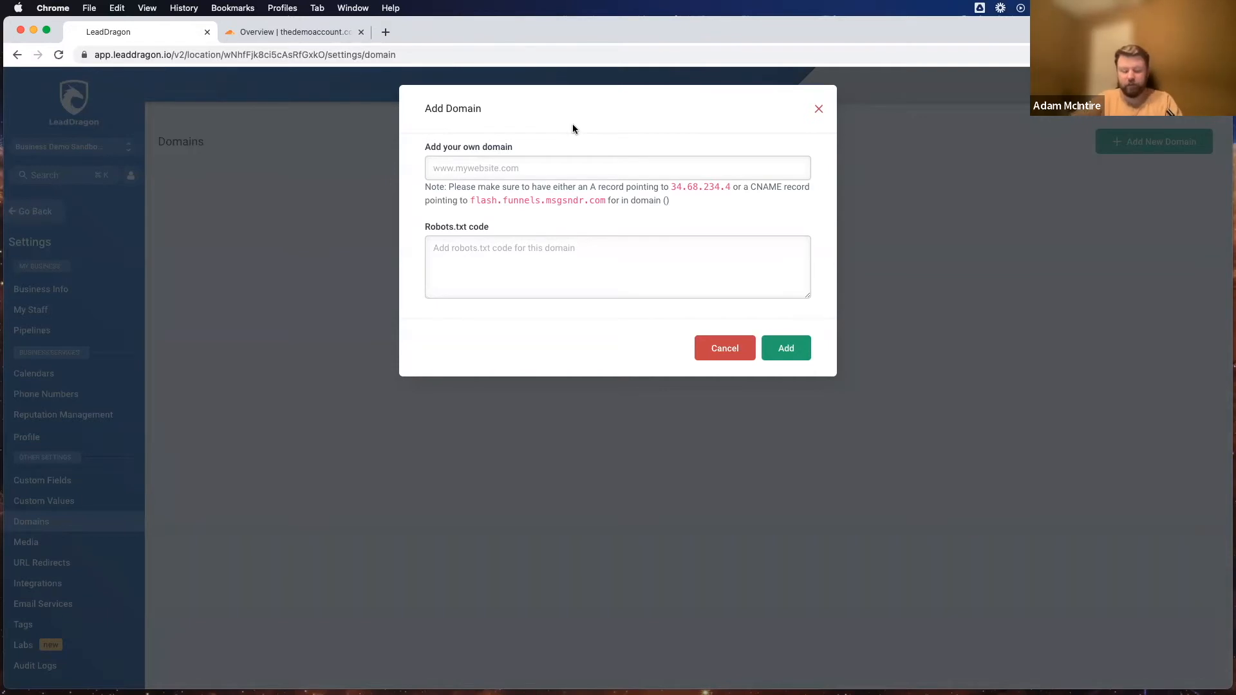
text(business)
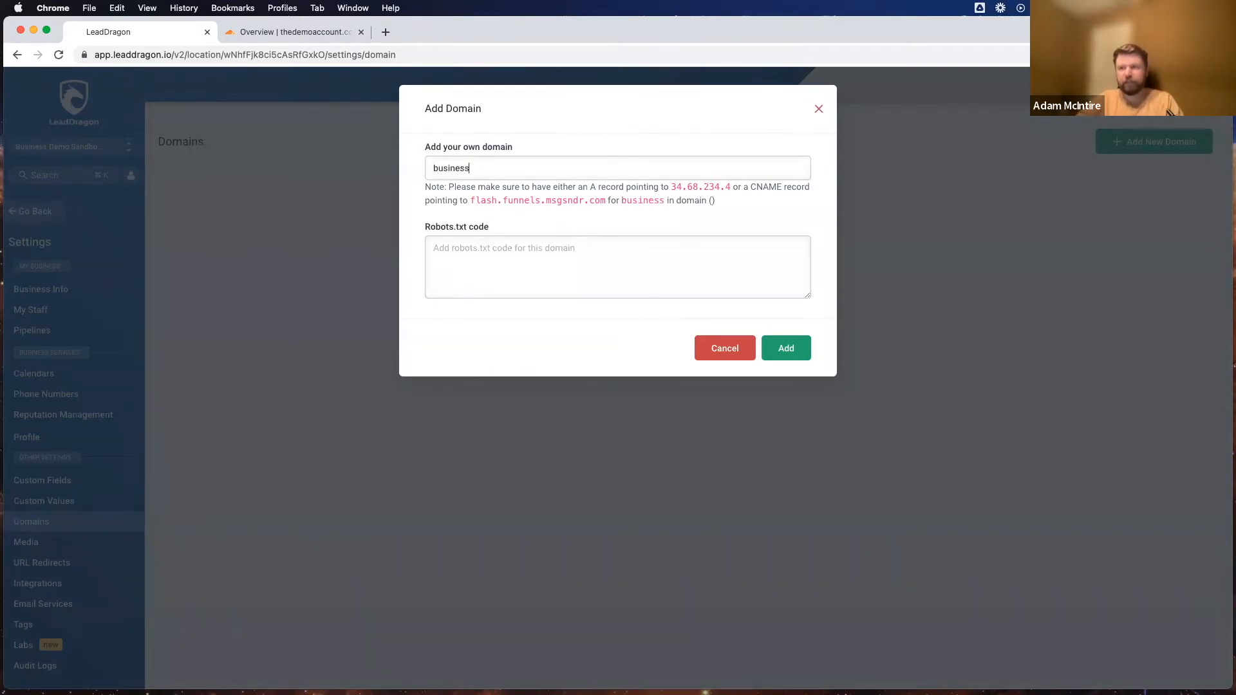
text(demo.thede)
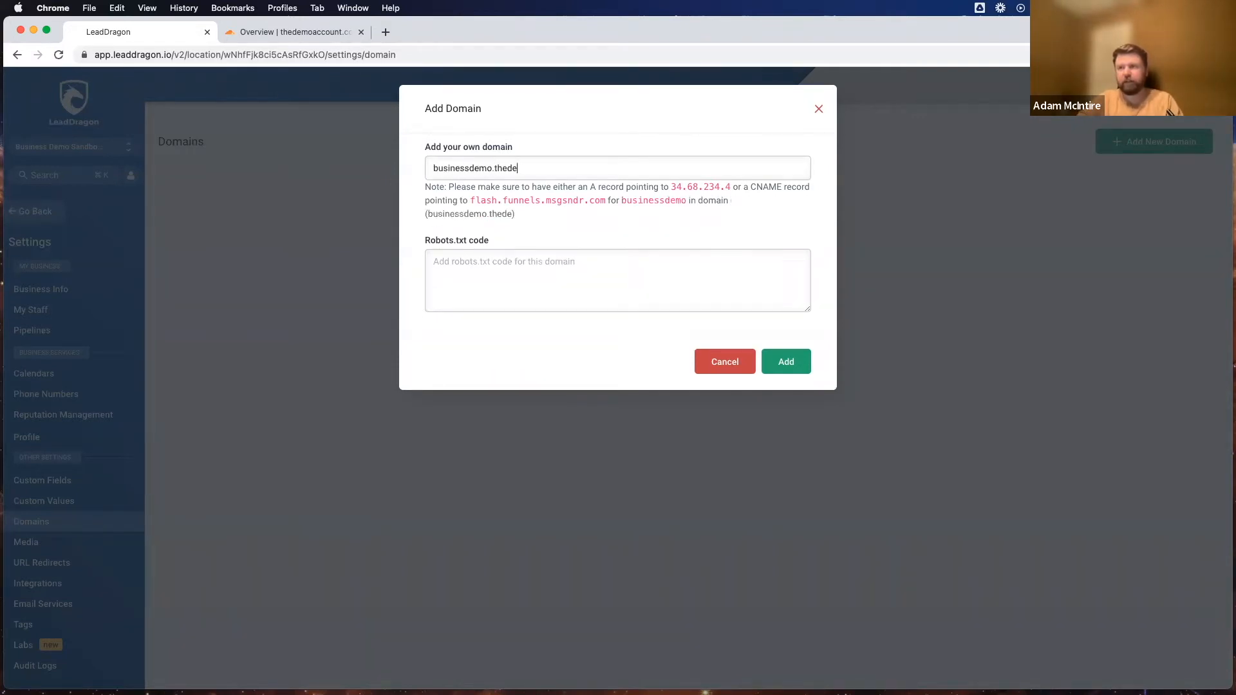
text(moaccount.com)
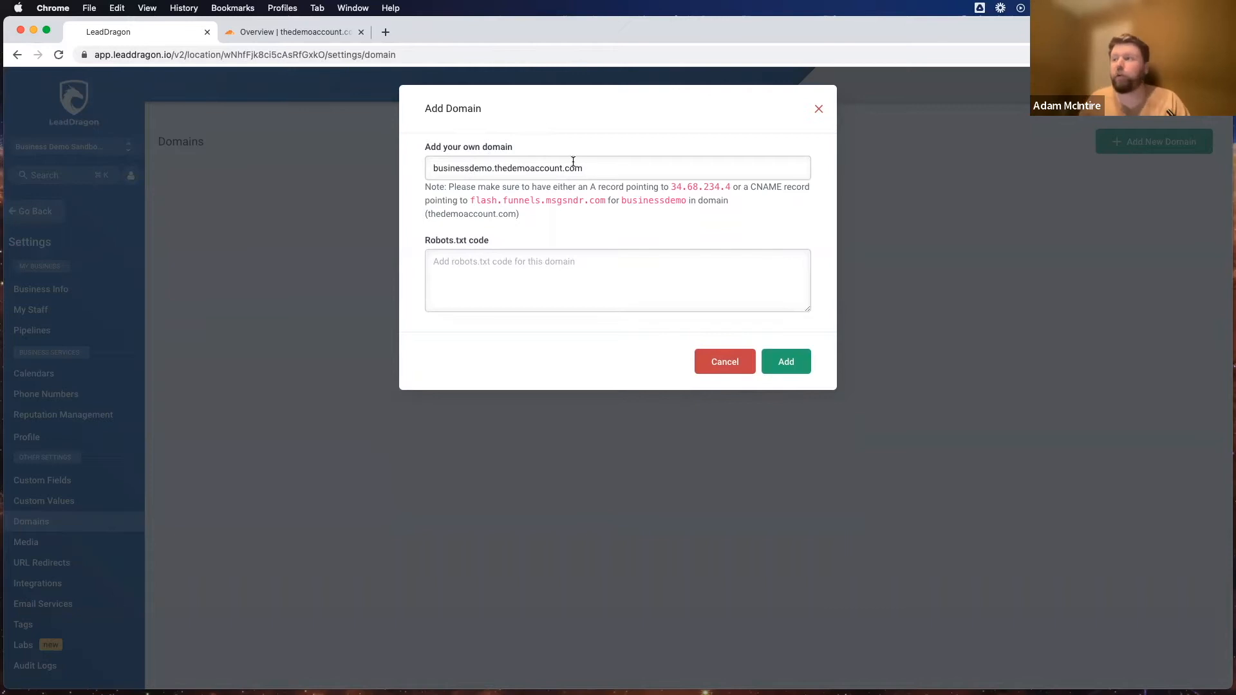
click(495, 170)
key(shift+super+Right)
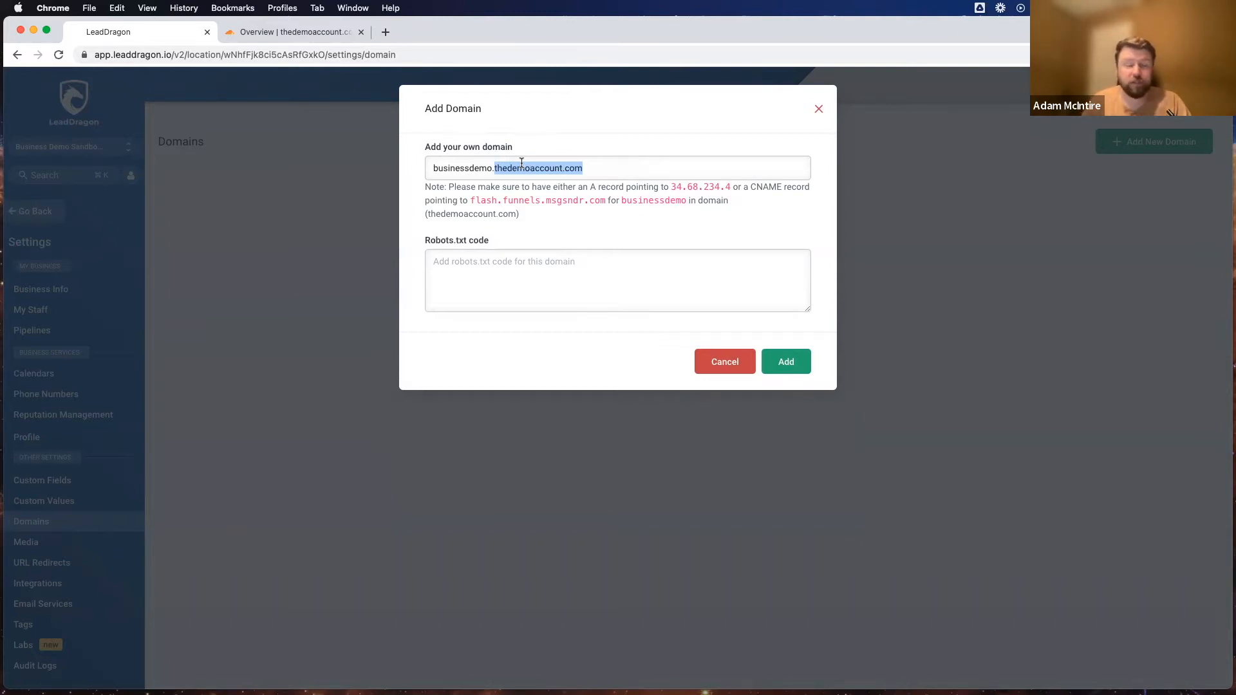
Step: Switch to Cloudflare and look through the DNS records of thedemoaccount.com
click(303, 30)
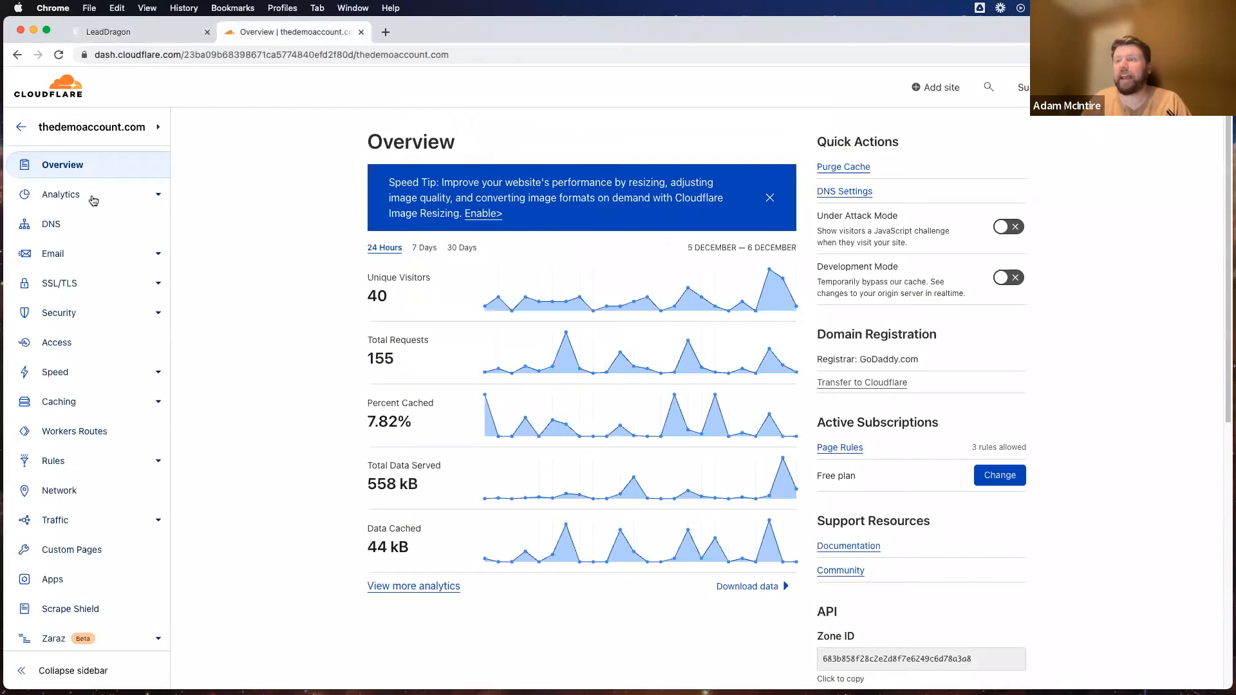
click(81, 229)
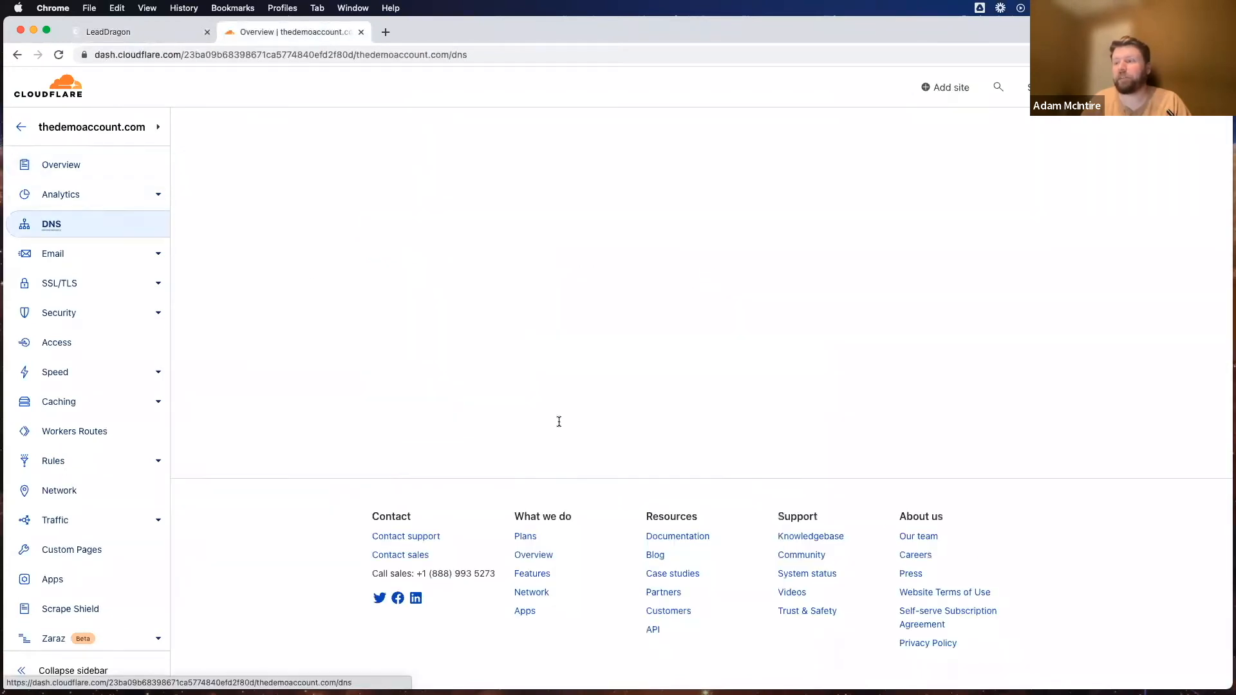
scroll(348, 371, down, 5)
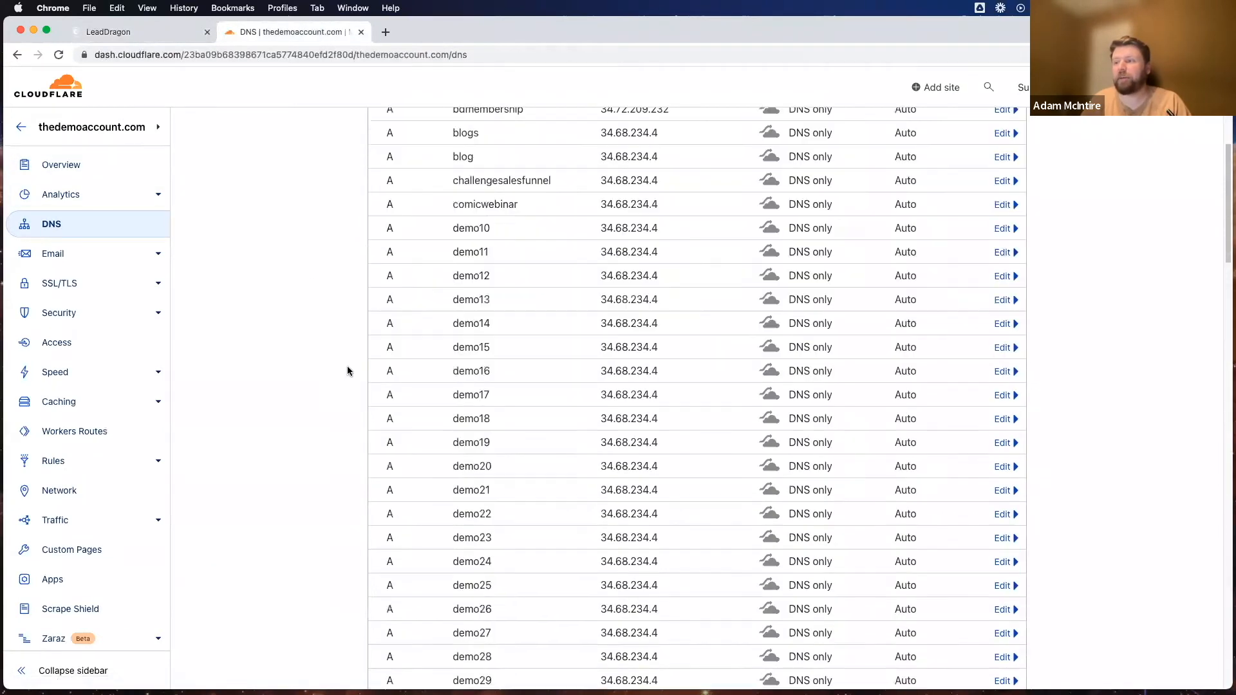
scroll(348, 371, down, 15)
scroll(441, 356, up, 10)
scroll(489, 367, up, 12)
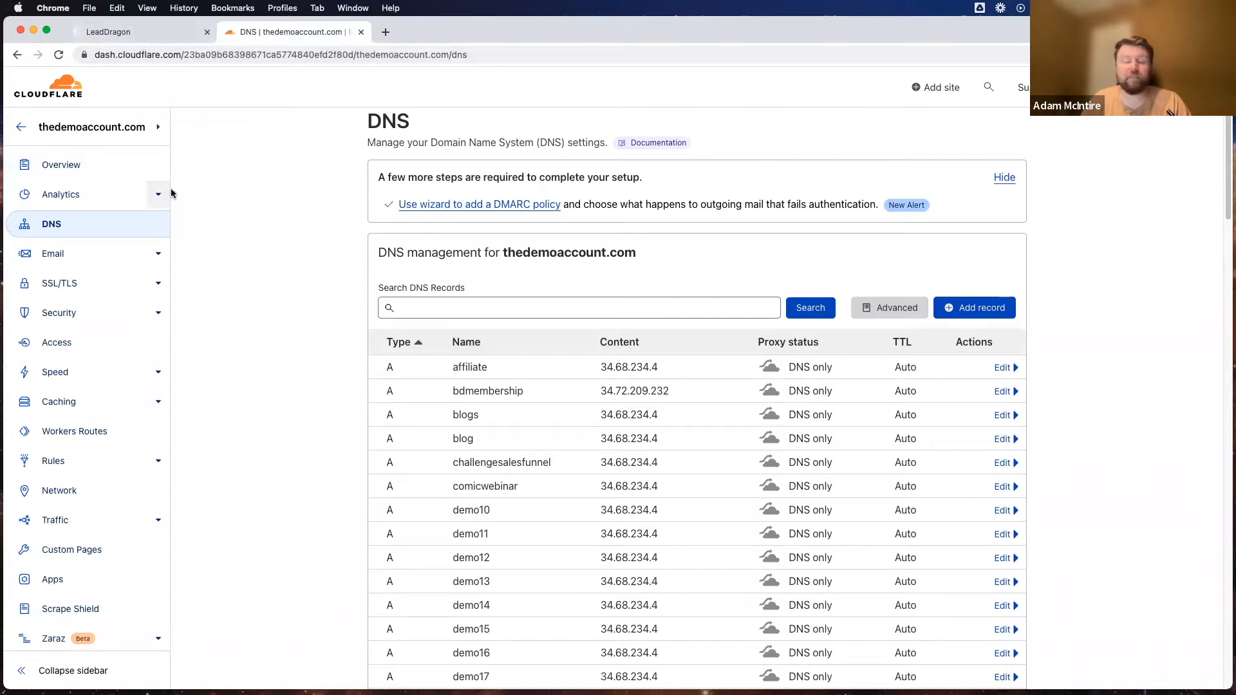
Step: Return to LeadDragon and examine the subdomain and root domain parts of the domain being added
click(107, 32)
click(587, 170)
drag(587, 171, 433, 168)
click(498, 168)
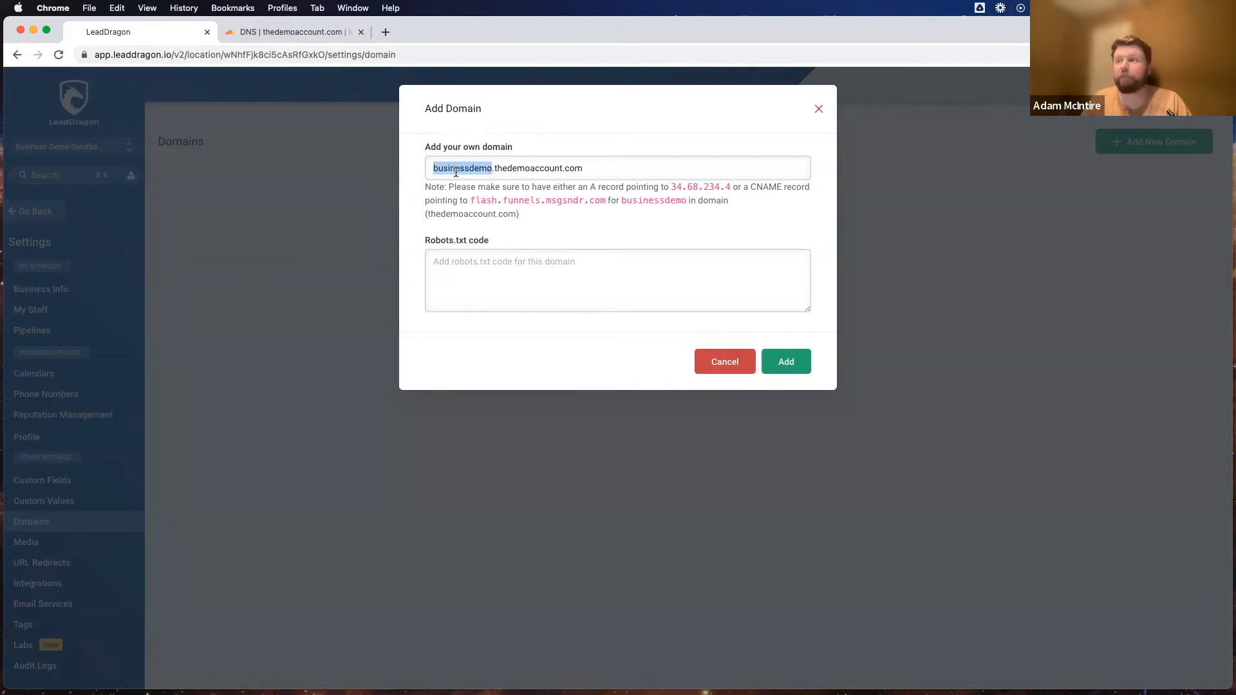
click(453, 170)
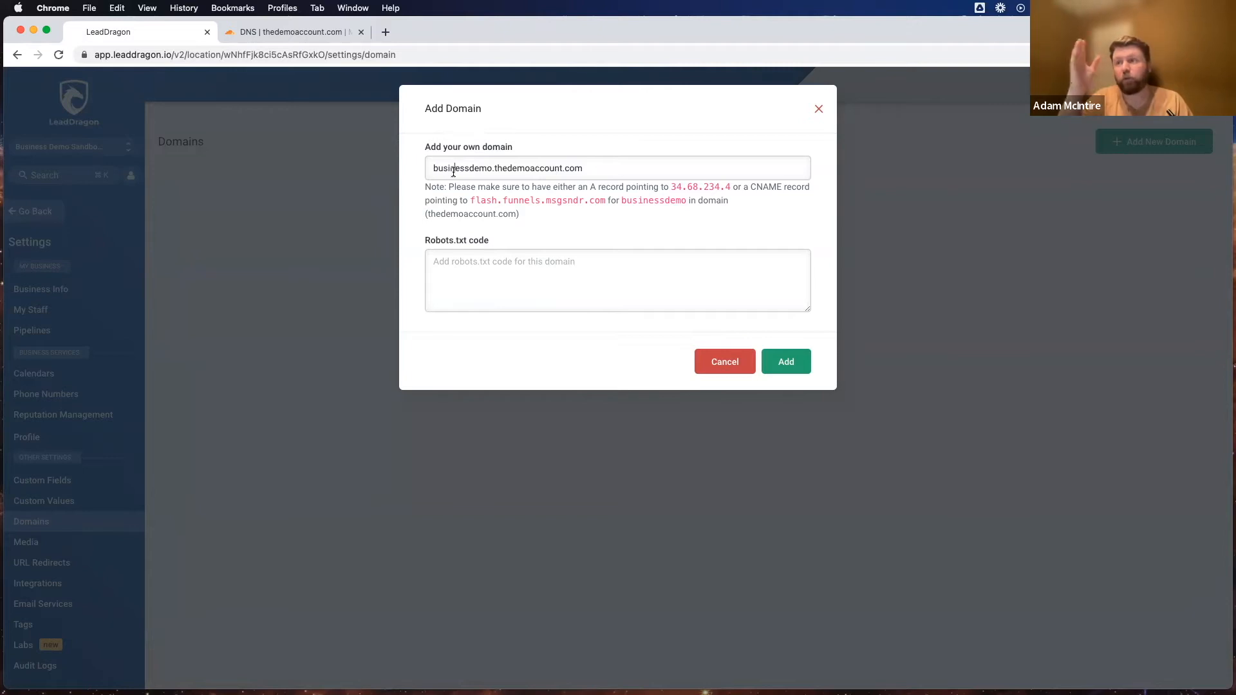
click(496, 169)
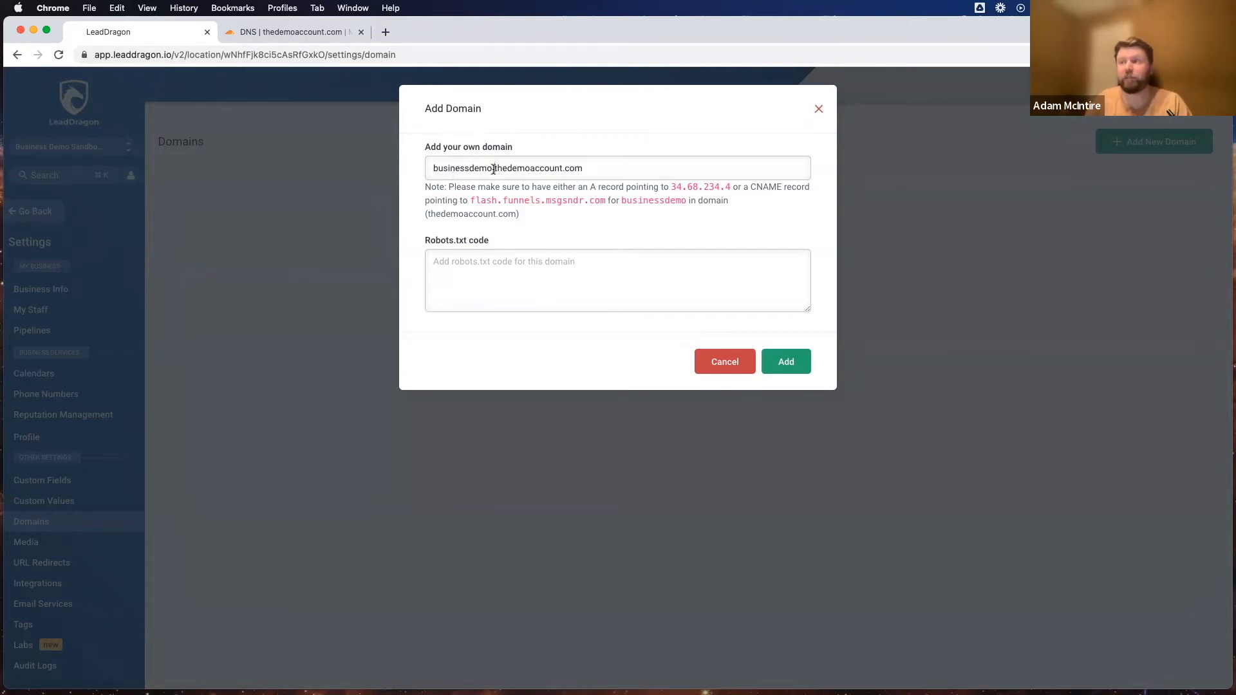
click(576, 168)
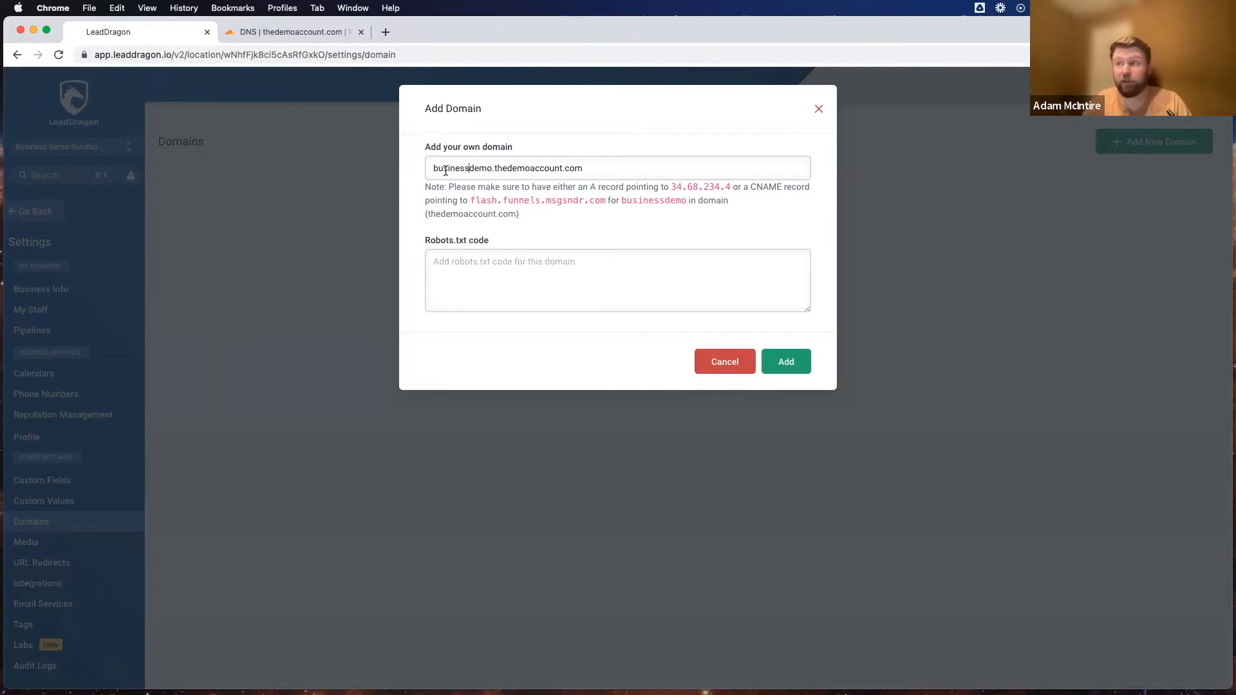
drag(496, 166, 608, 166)
click(607, 166)
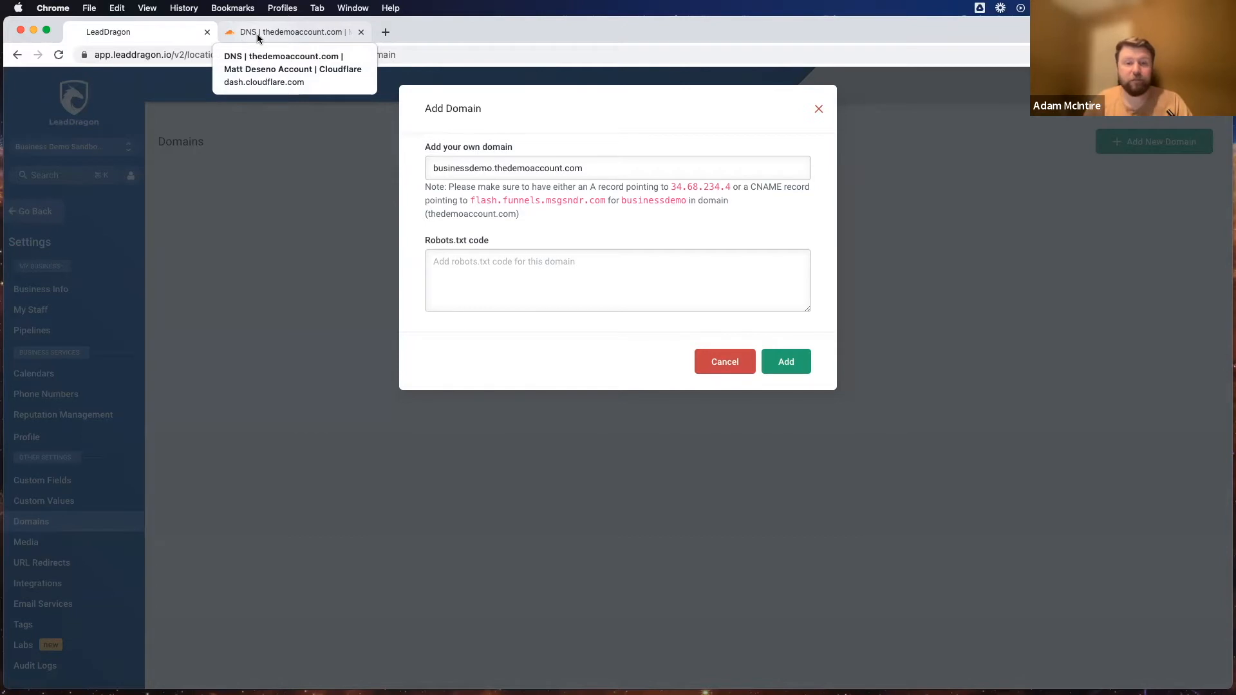
drag(595, 169, 424, 168)
click(474, 166)
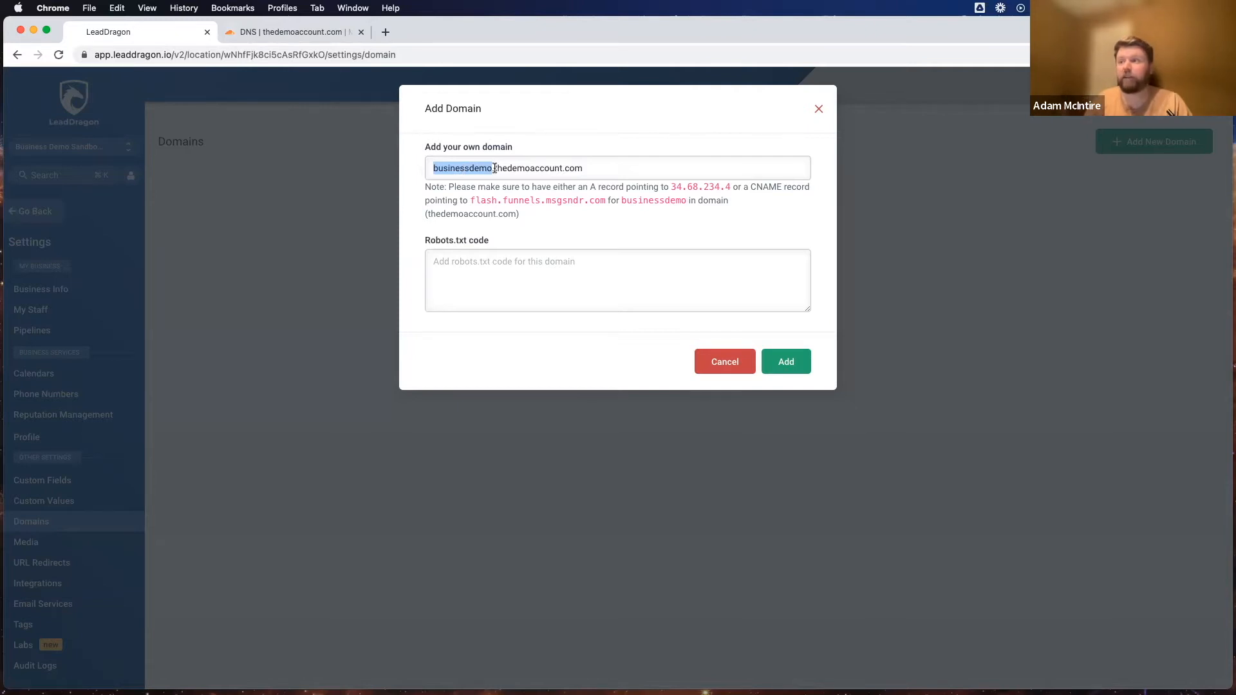
key(Right)
key(Right)
key(shift+super+Right)
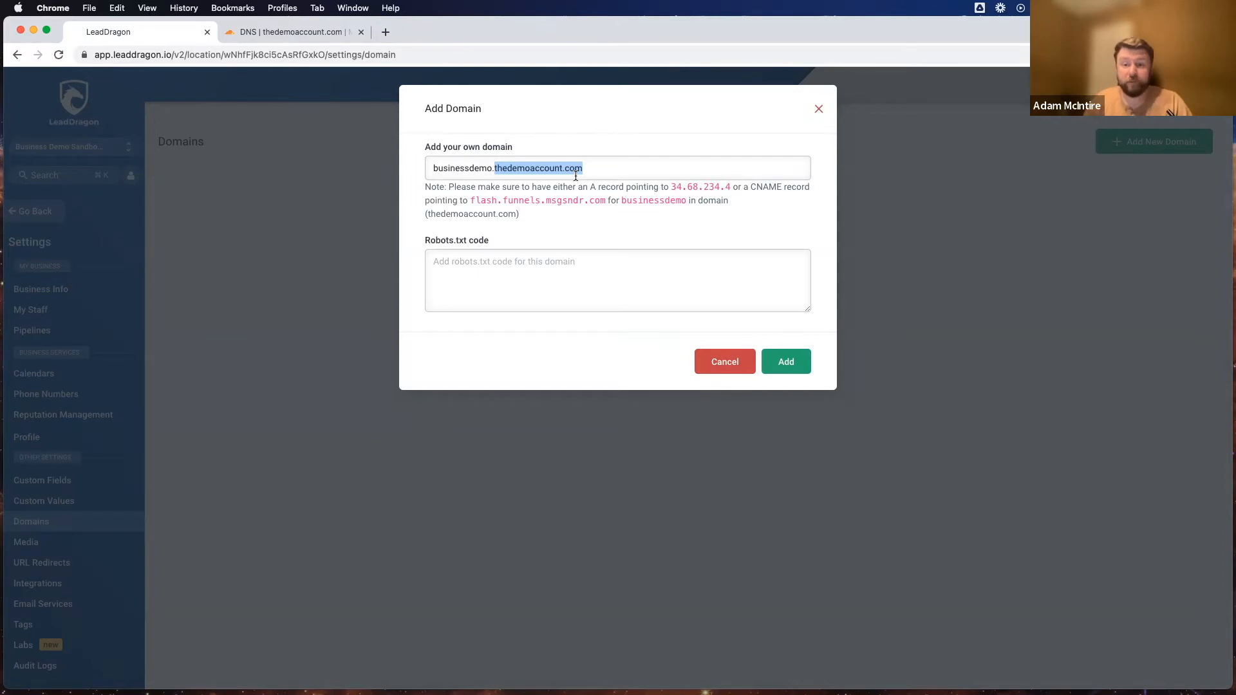
click(595, 166)
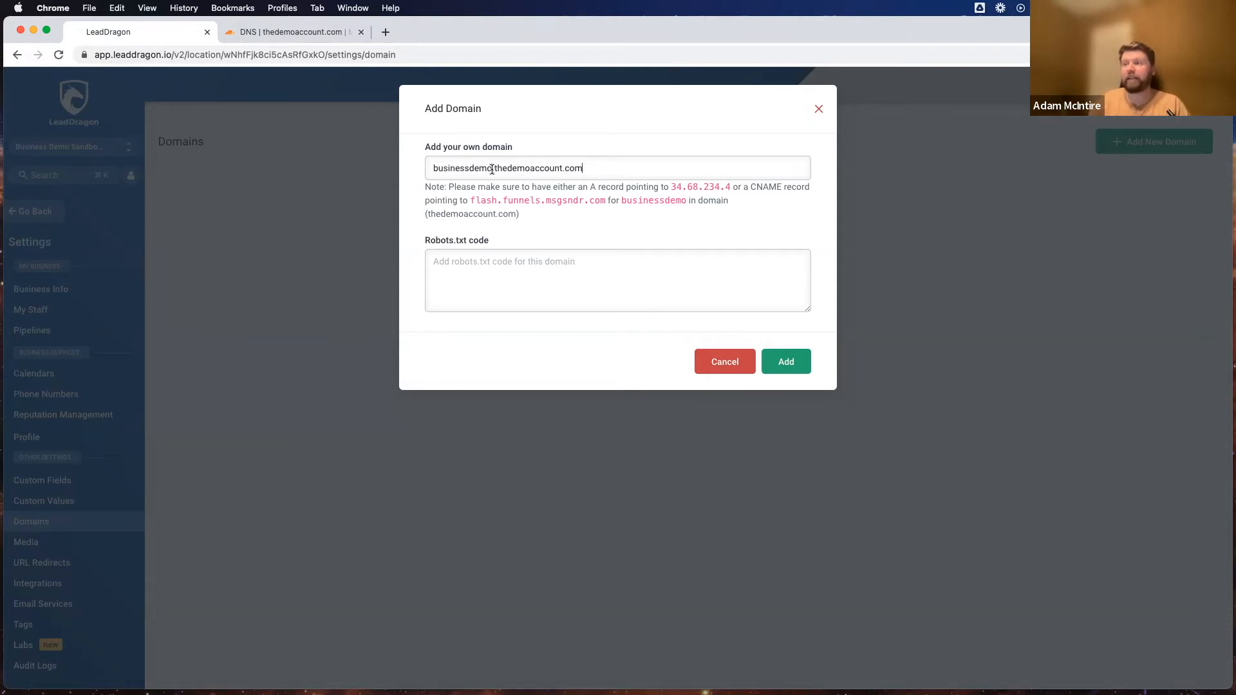
Step: Replace the subdomain with christmas2022 in the new domain entry and examine both parts of the address
drag(493, 166, 415, 163)
text(christmas)
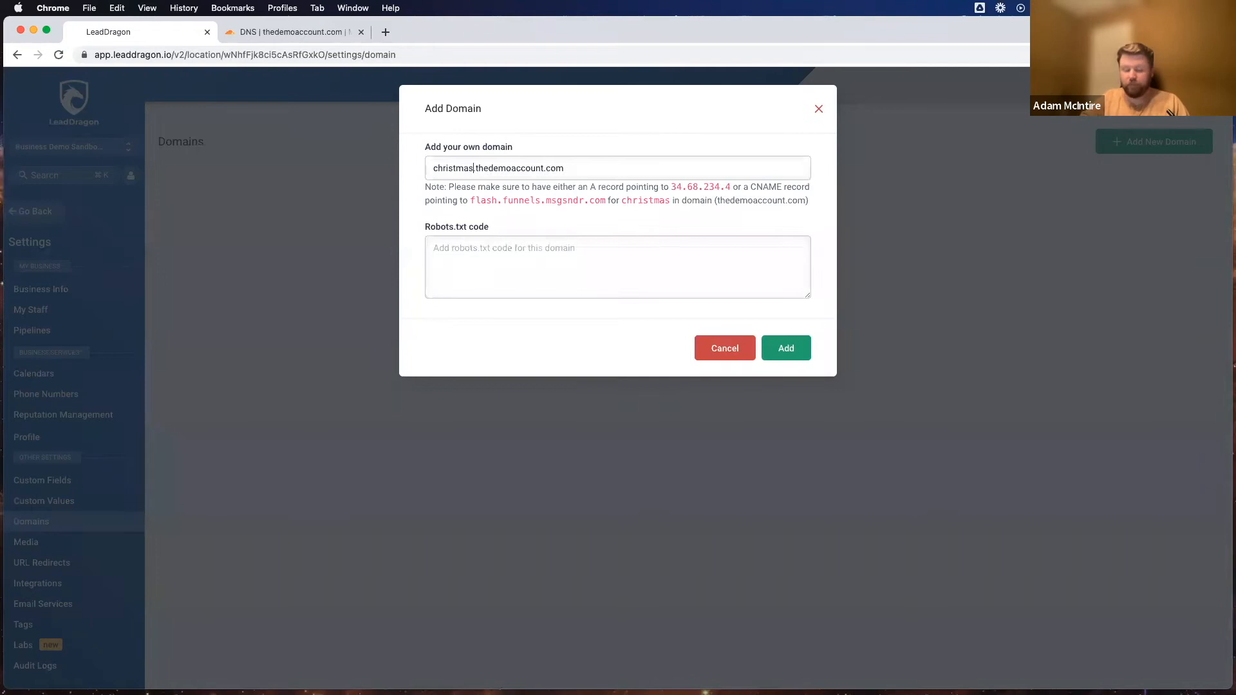
text(2022)
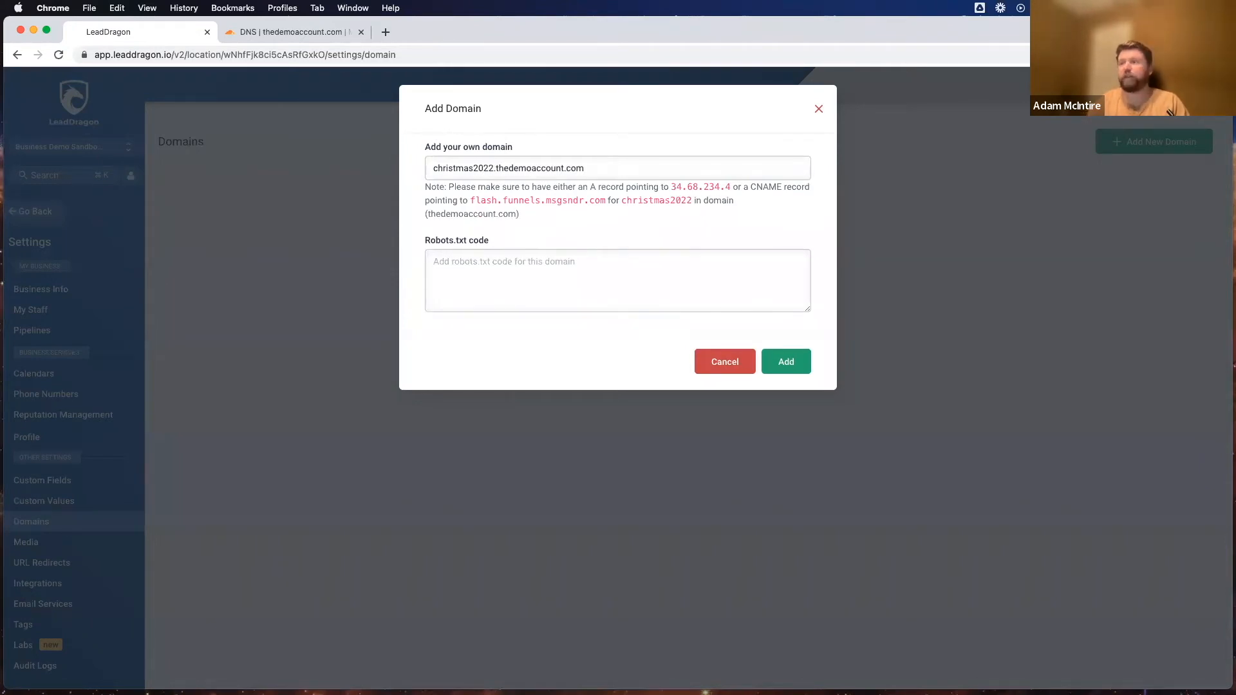
drag(585, 167, 430, 168)
key(Right)
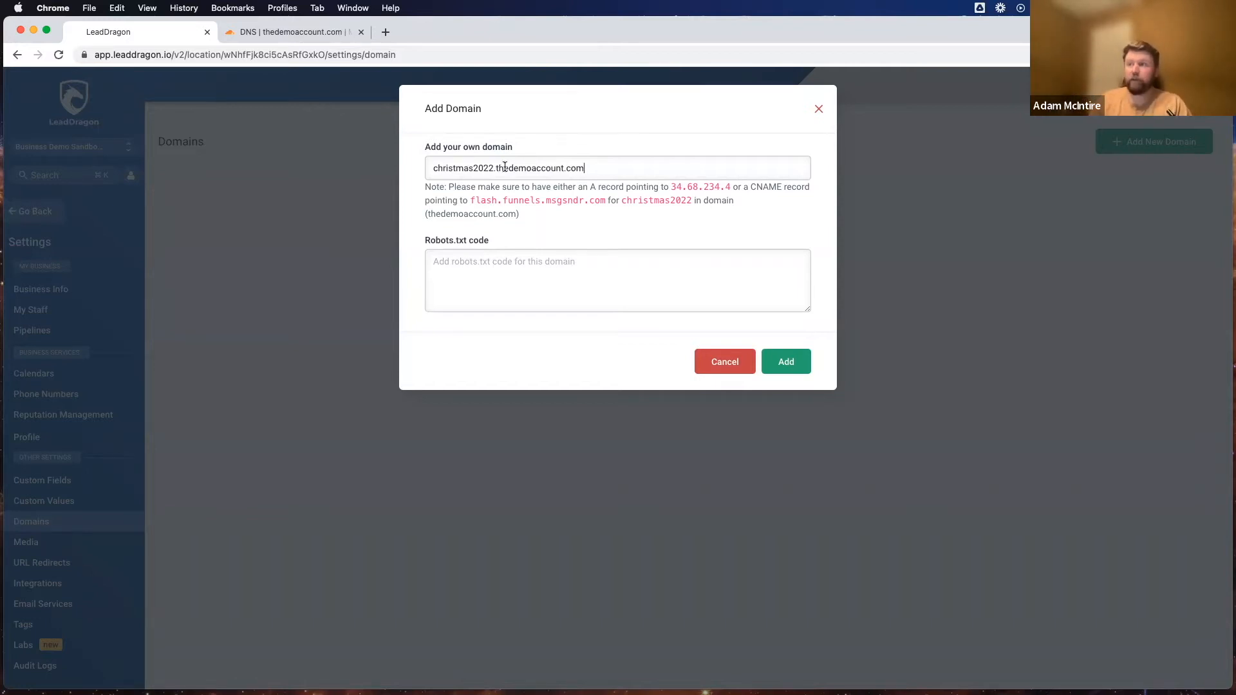
drag(495, 169, 623, 185)
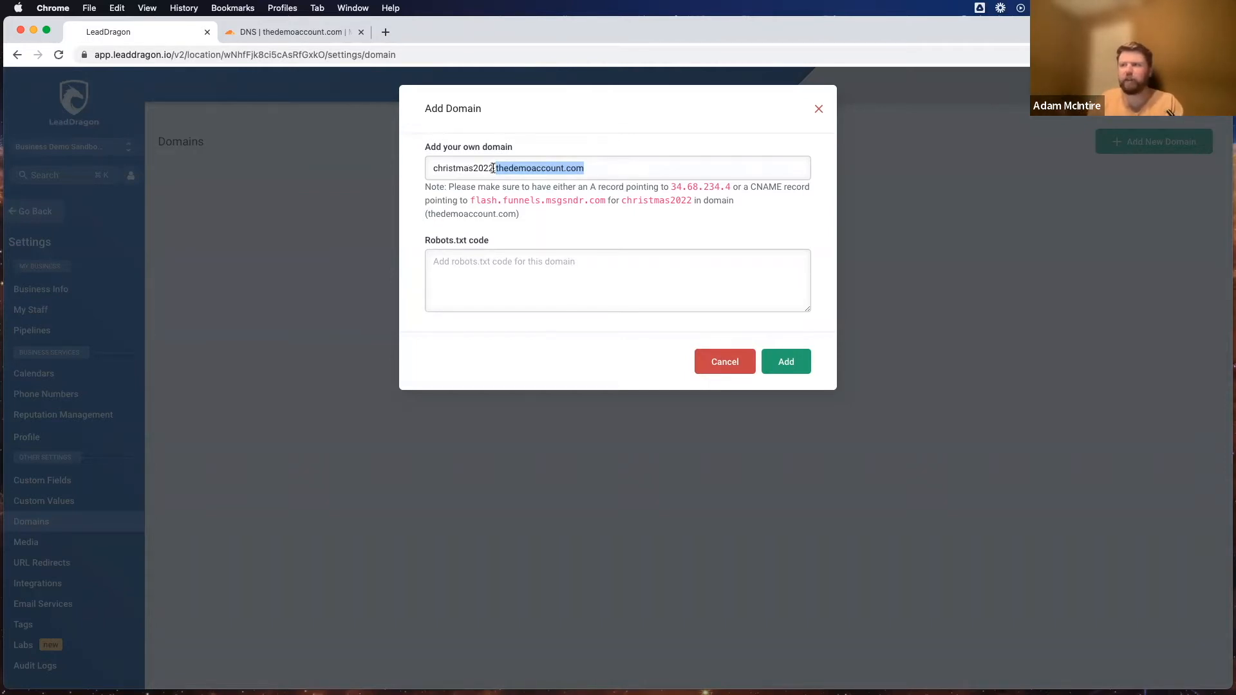
key(Right)
key(super+shift+Left)
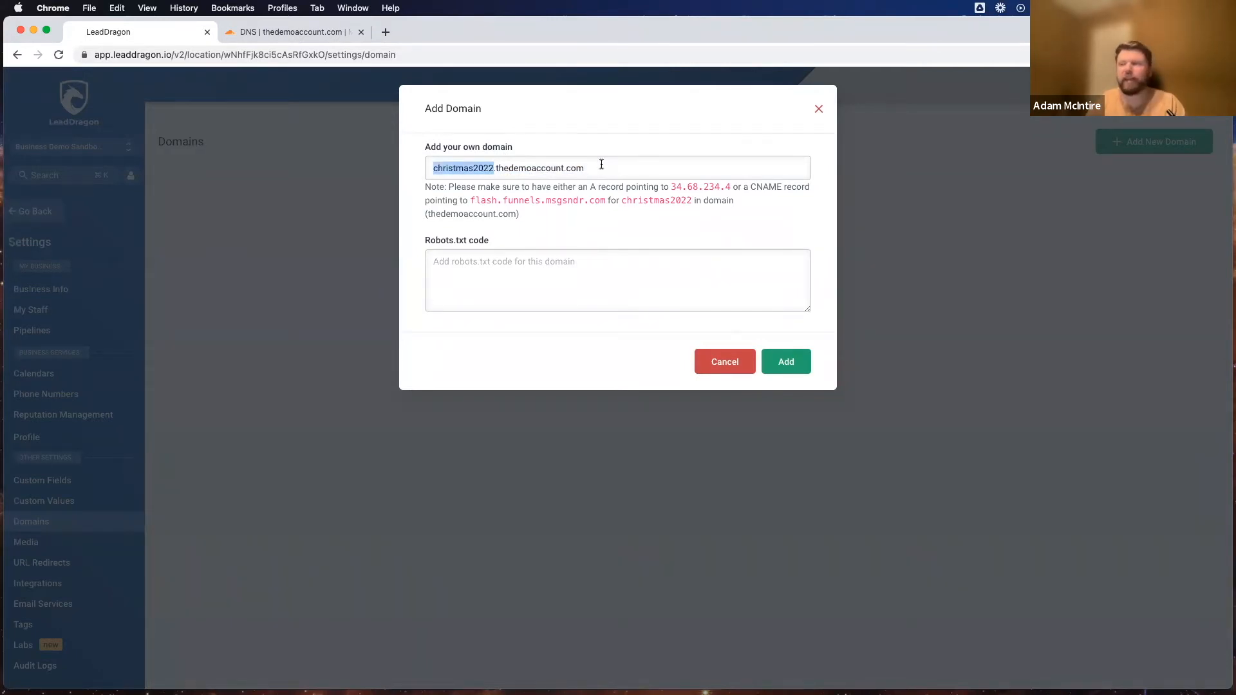
Step: Change the subdomain in the new domain entry back to businessdemo, giving businessdemo.thedemoaccount.com
click(493, 168)
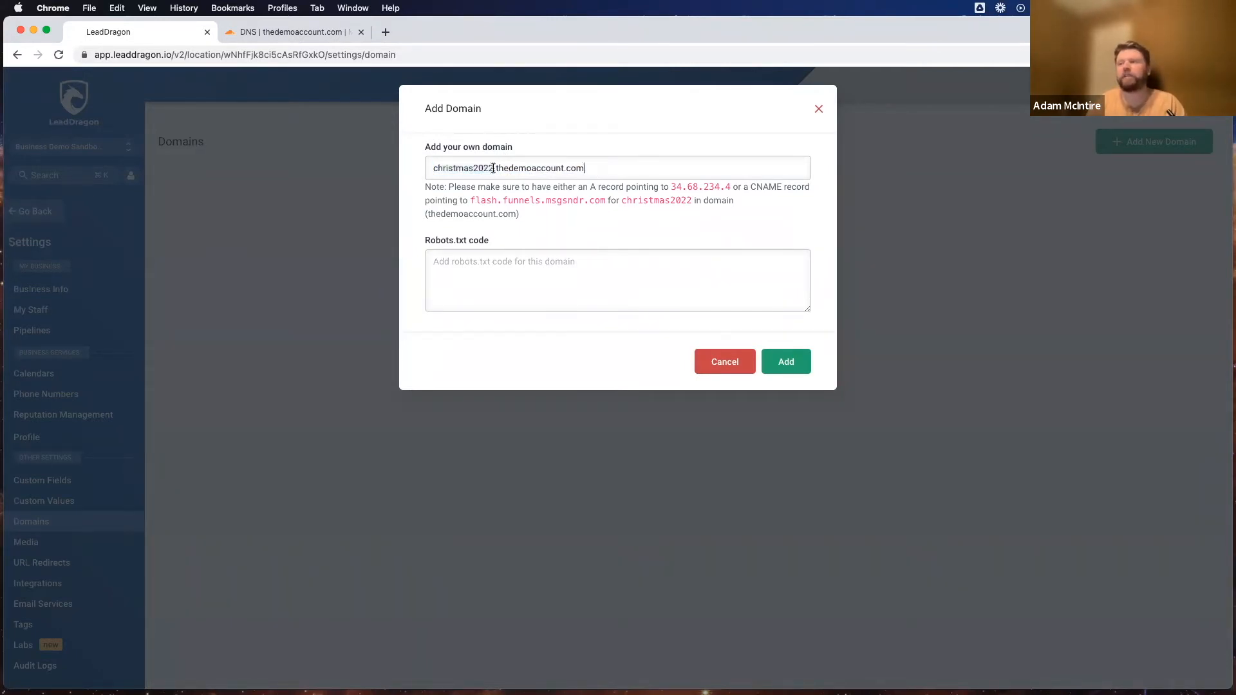
shift+click(436, 166)
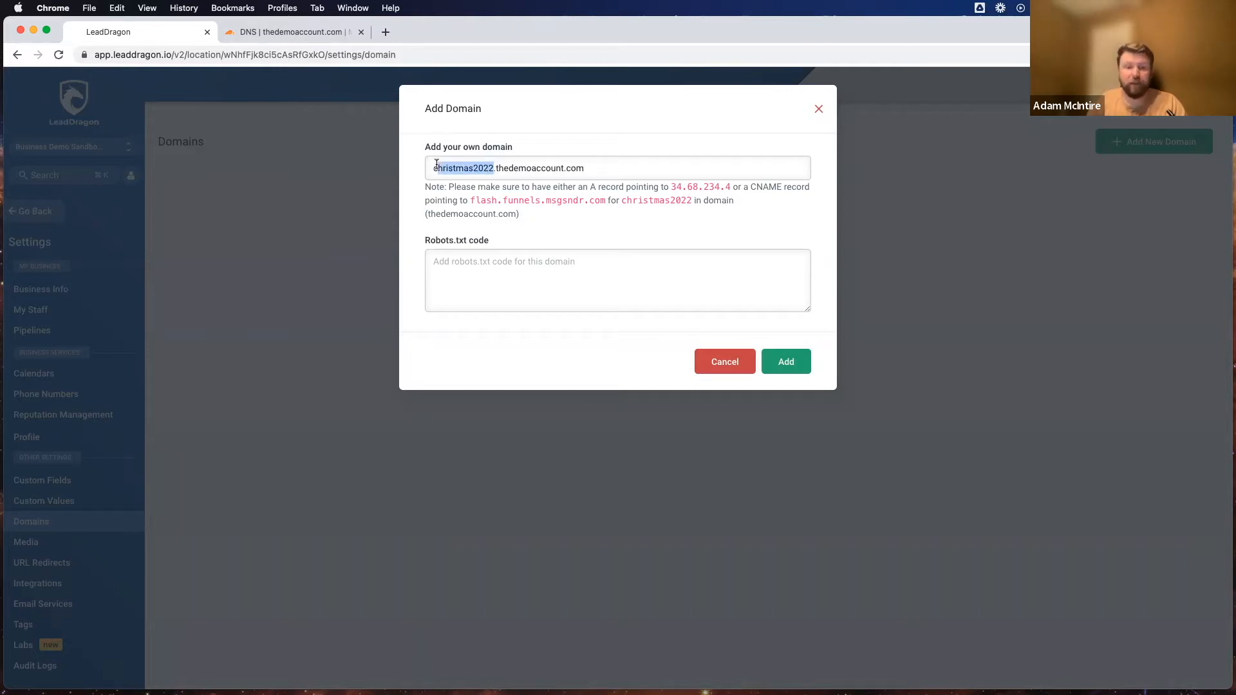
key(BackSpace)
key(BackSpace)
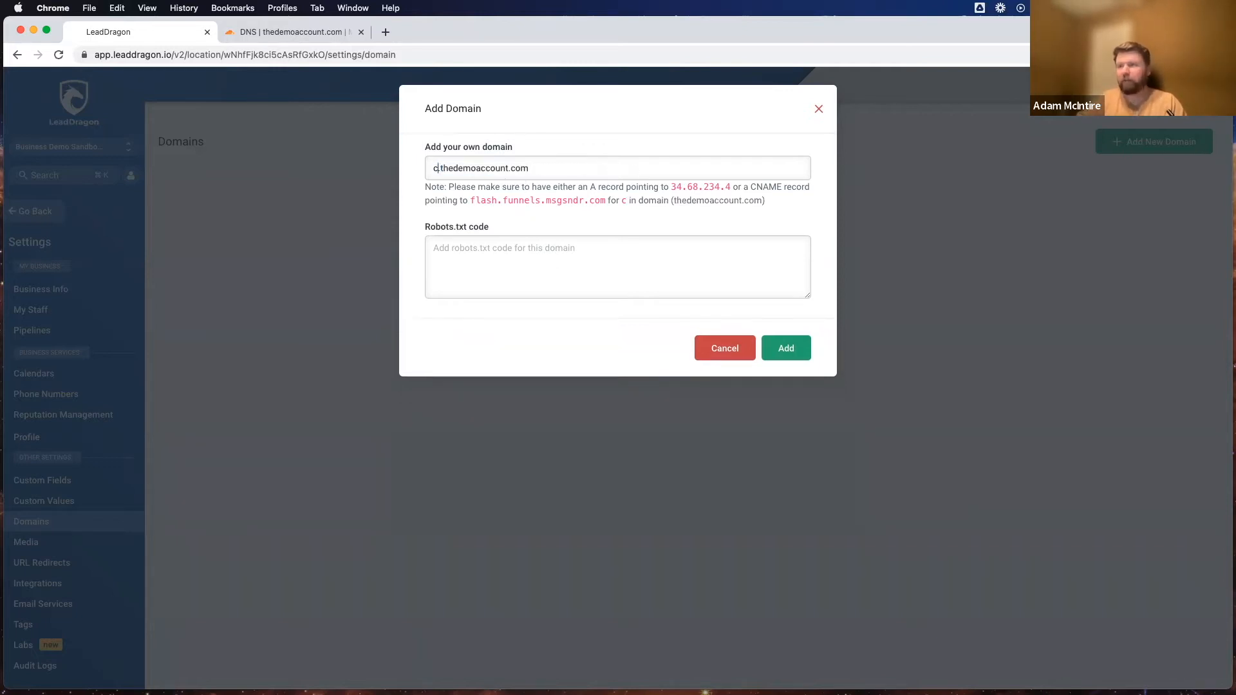
text(businessdemo)
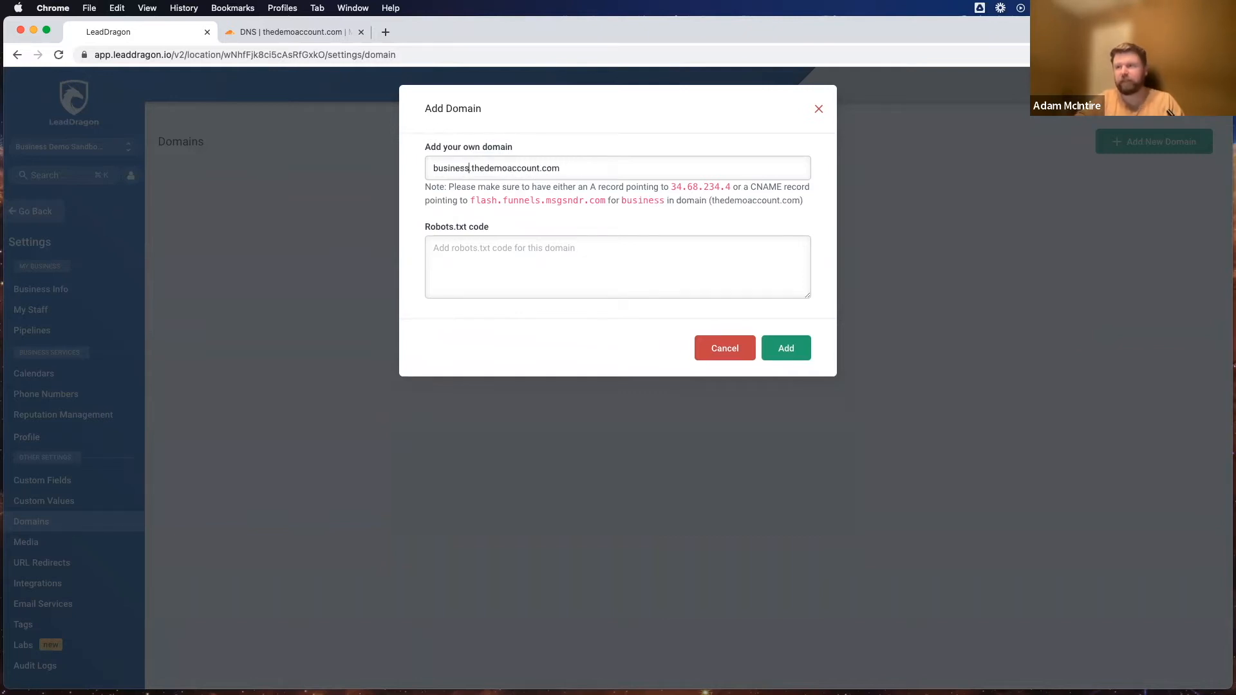
click(612, 168)
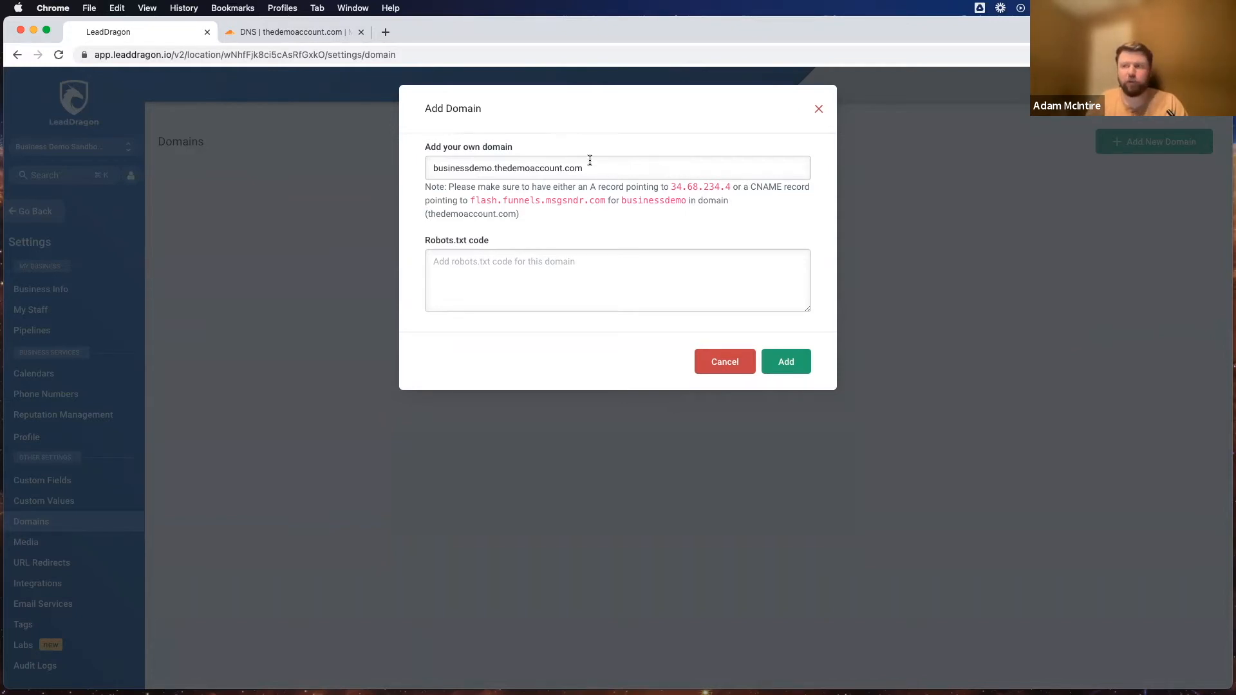
Step: Examine the businessdemo subdomain, the thedemoaccount.com root domain and the full address in the new domain entry
drag(455, 168, 470, 193)
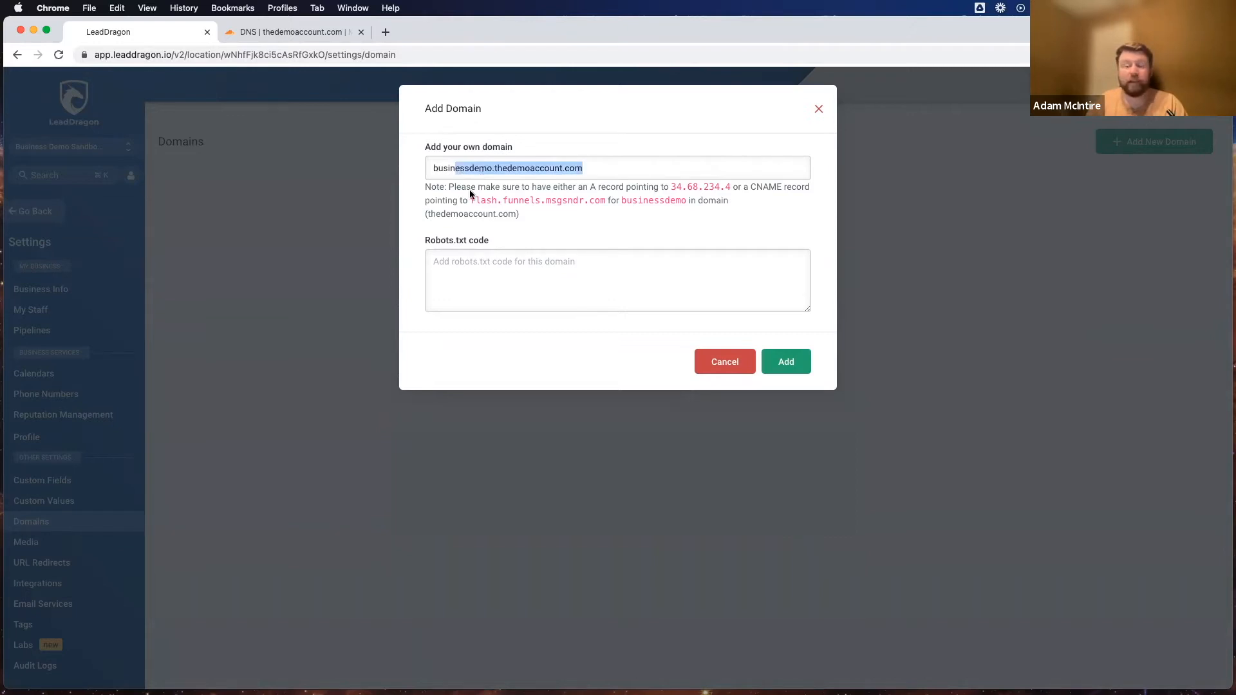
click(495, 168)
click(619, 165)
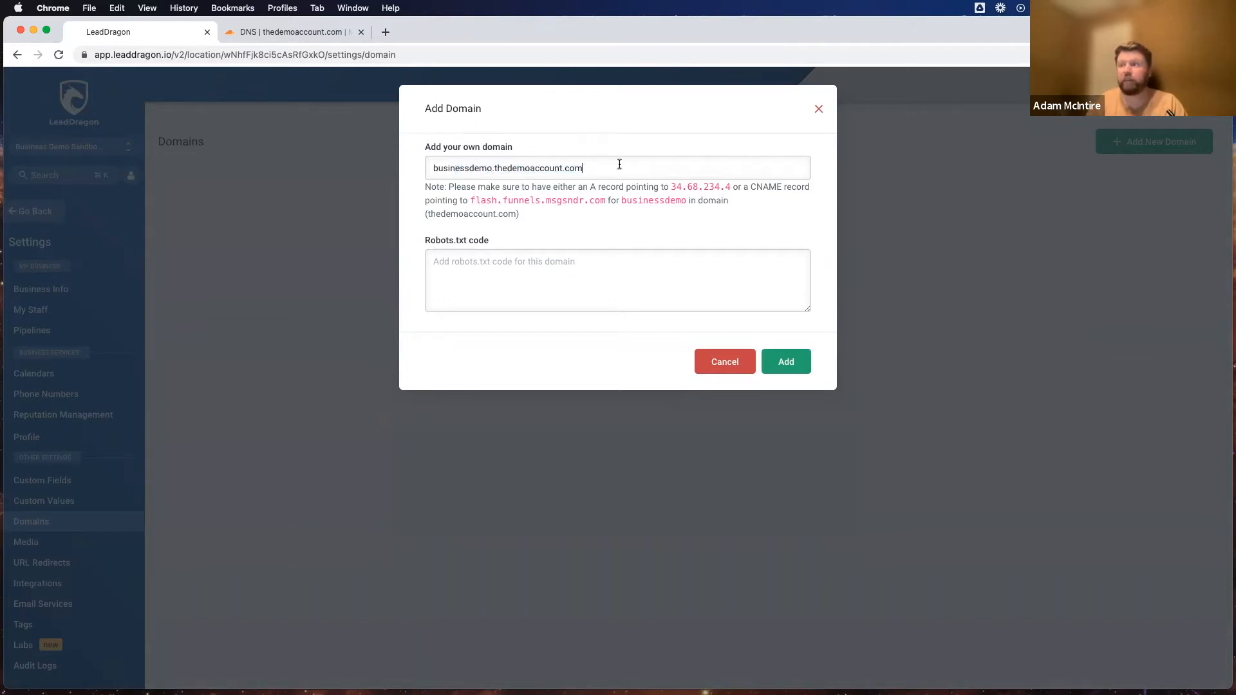
shift+click(491, 168)
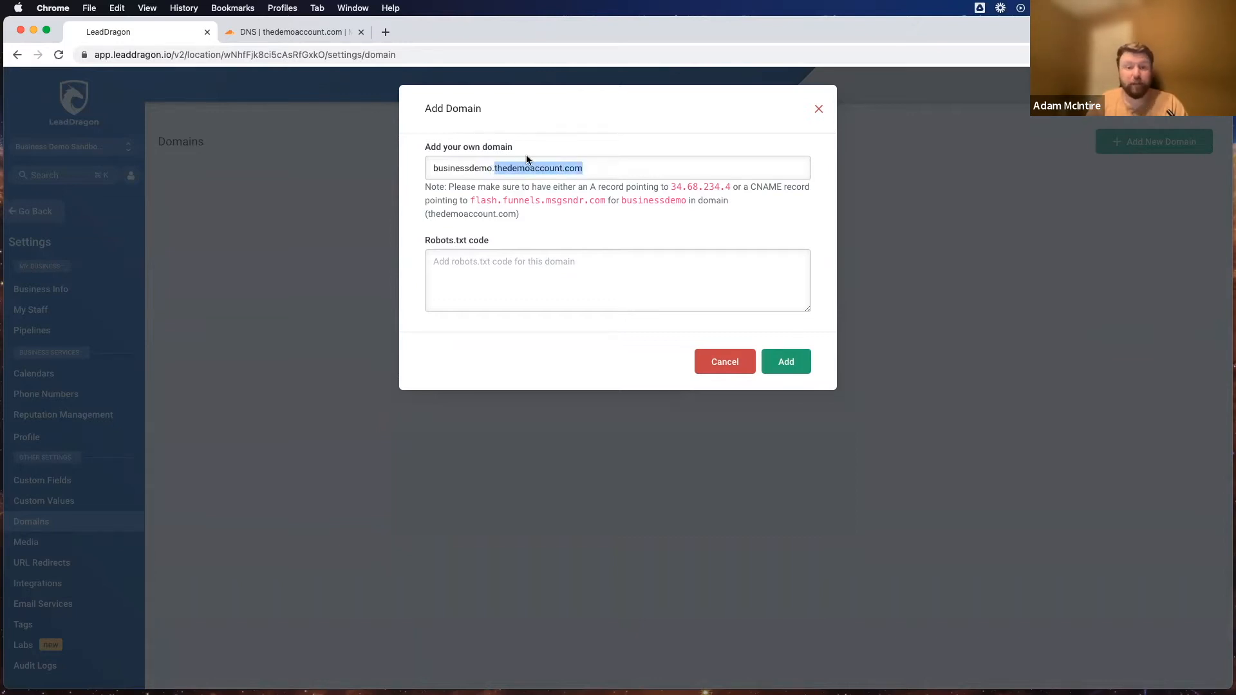
click(493, 170)
shift+click(420, 167)
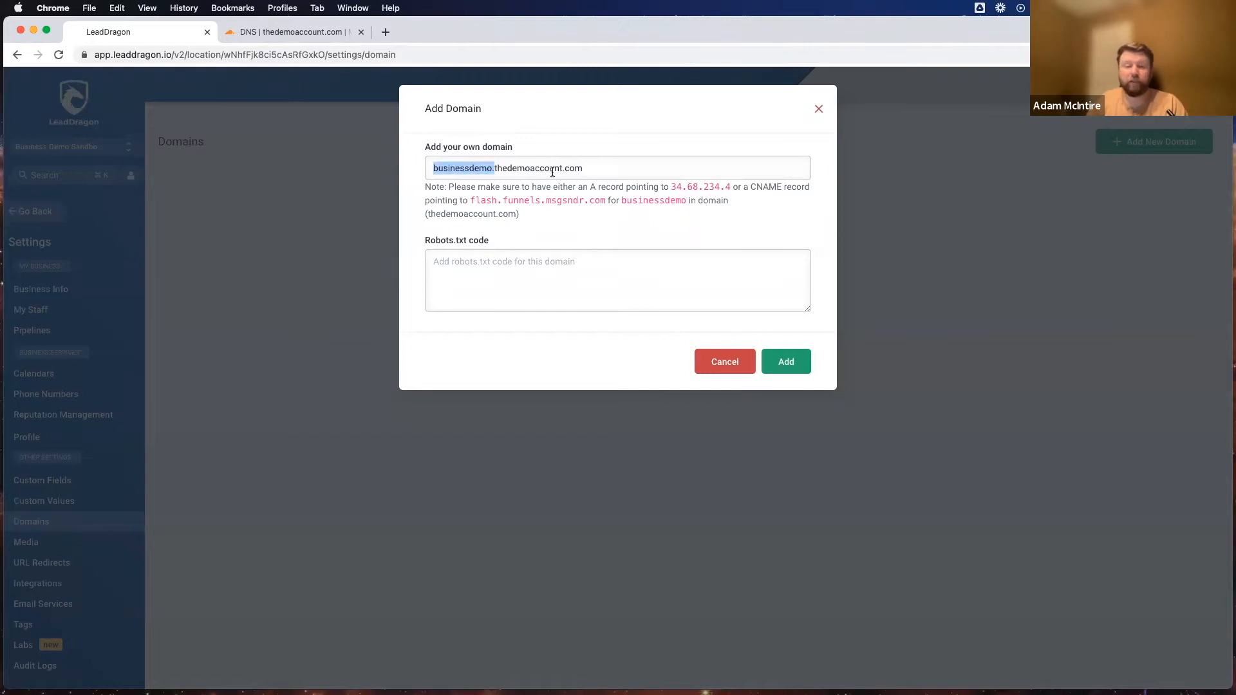
click(599, 169)
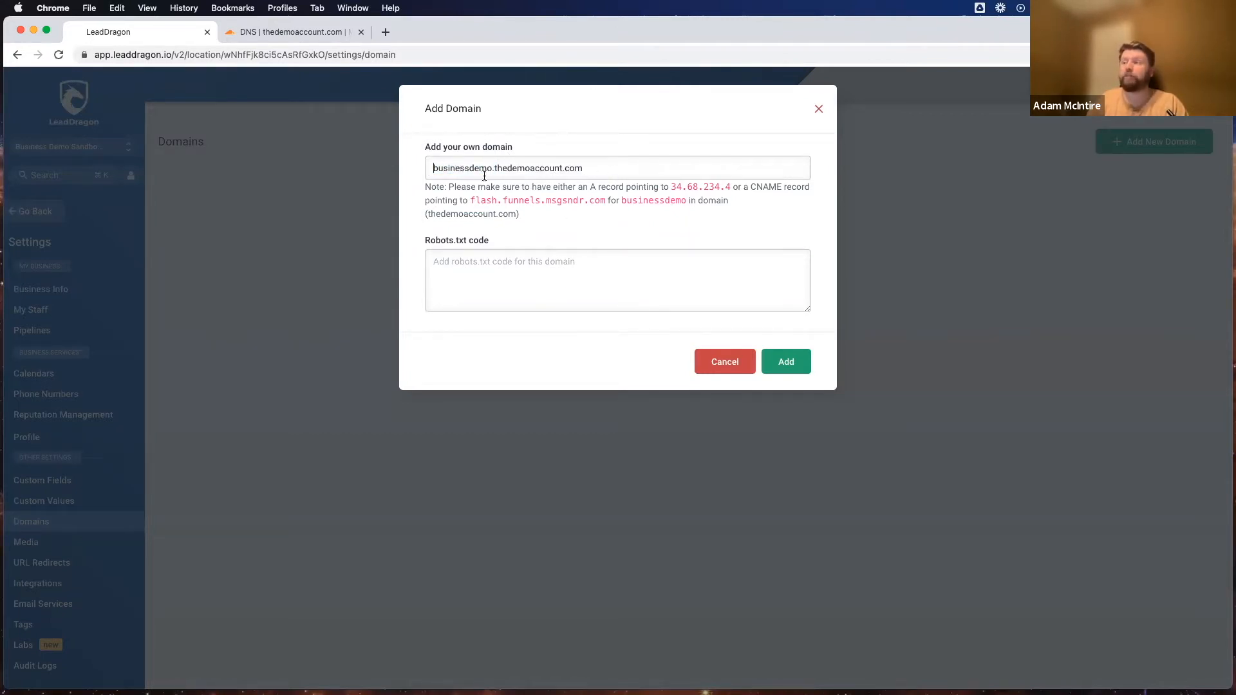
drag(443, 167, 629, 167)
click(450, 190)
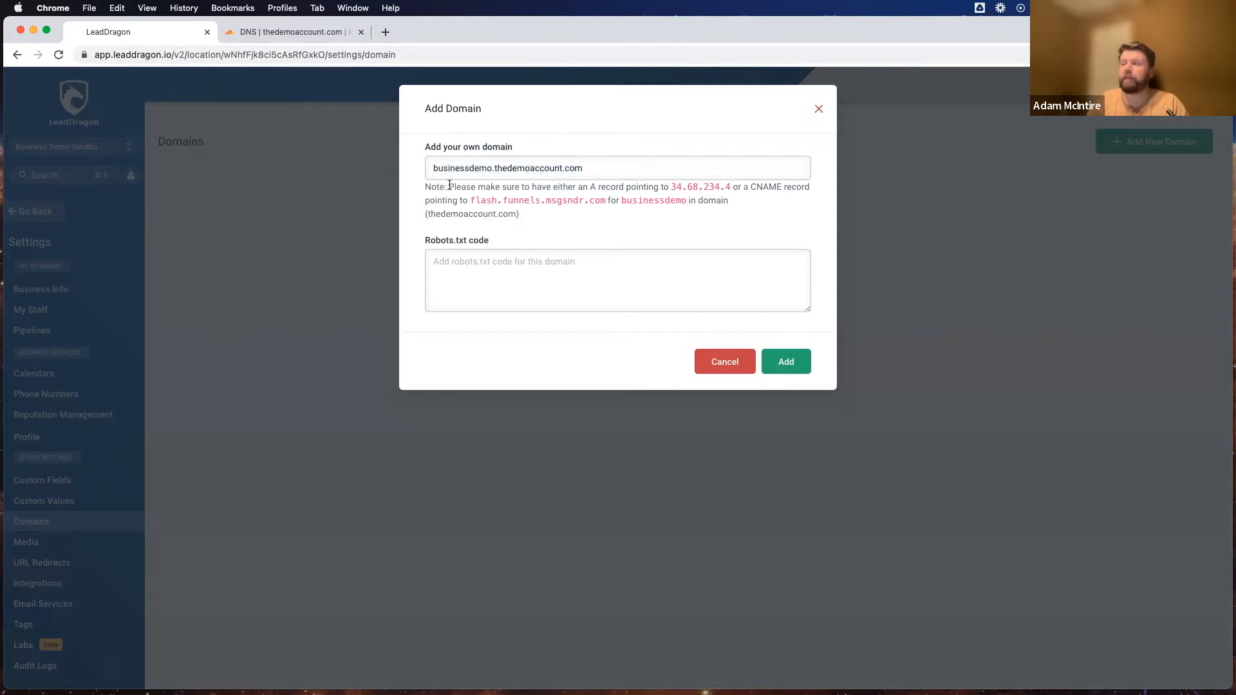
Step: Read the note on the required DNS record, examining the A record's IP address and the CNAME target
drag(450, 187, 564, 187)
click(663, 186)
double_click(690, 187)
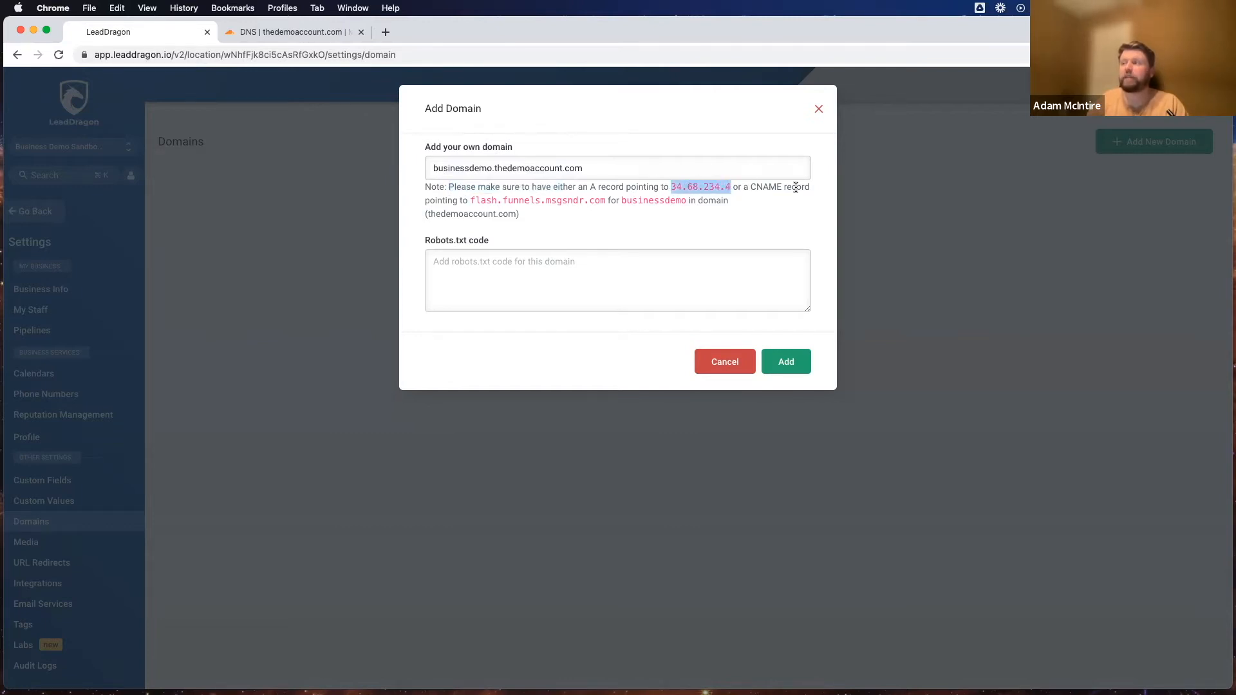
click(754, 189)
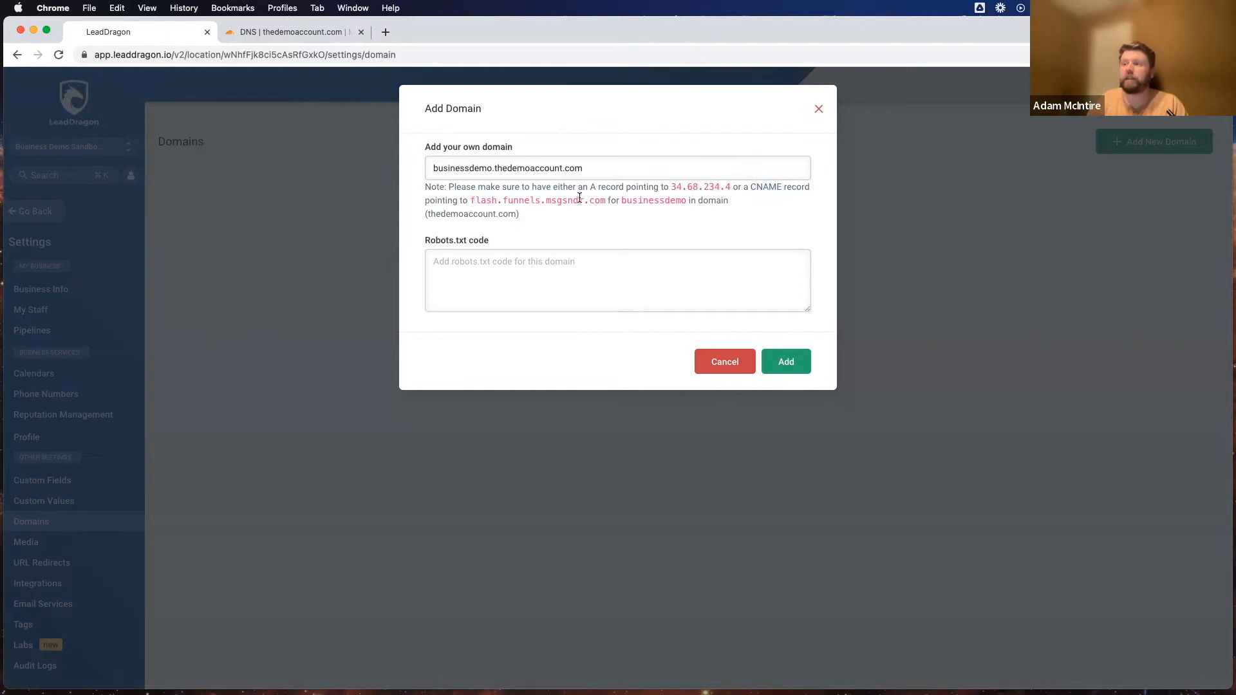
drag(470, 202, 606, 203)
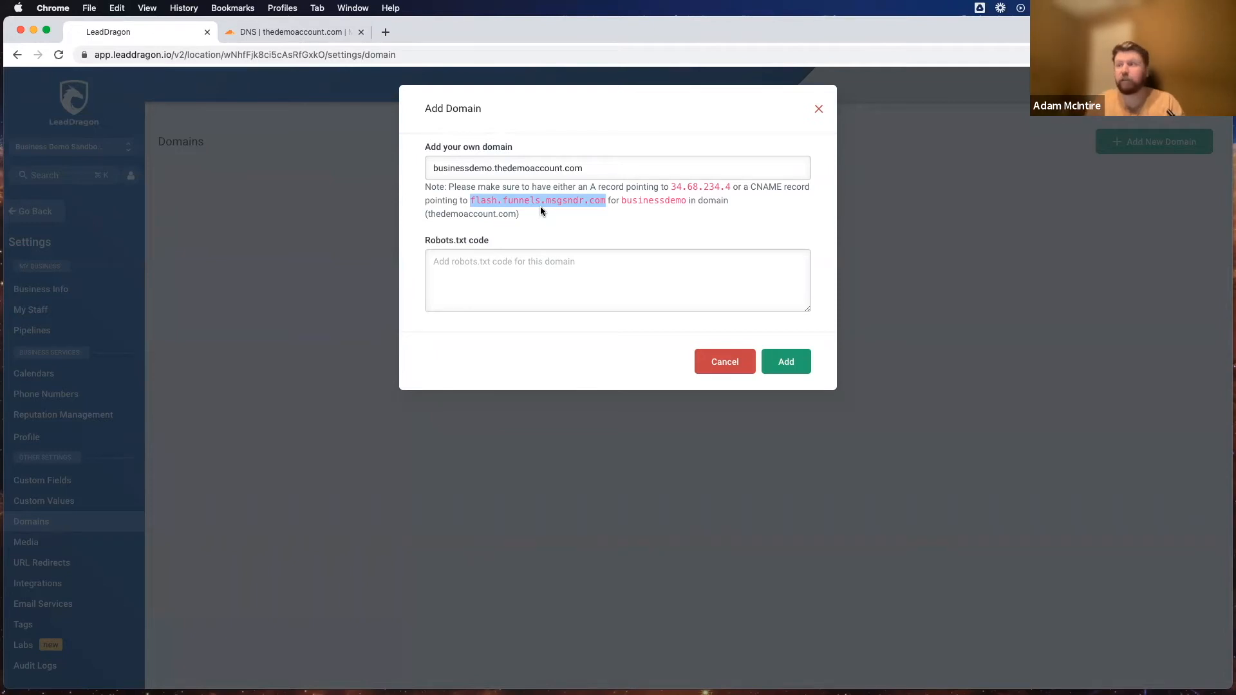
click(672, 186)
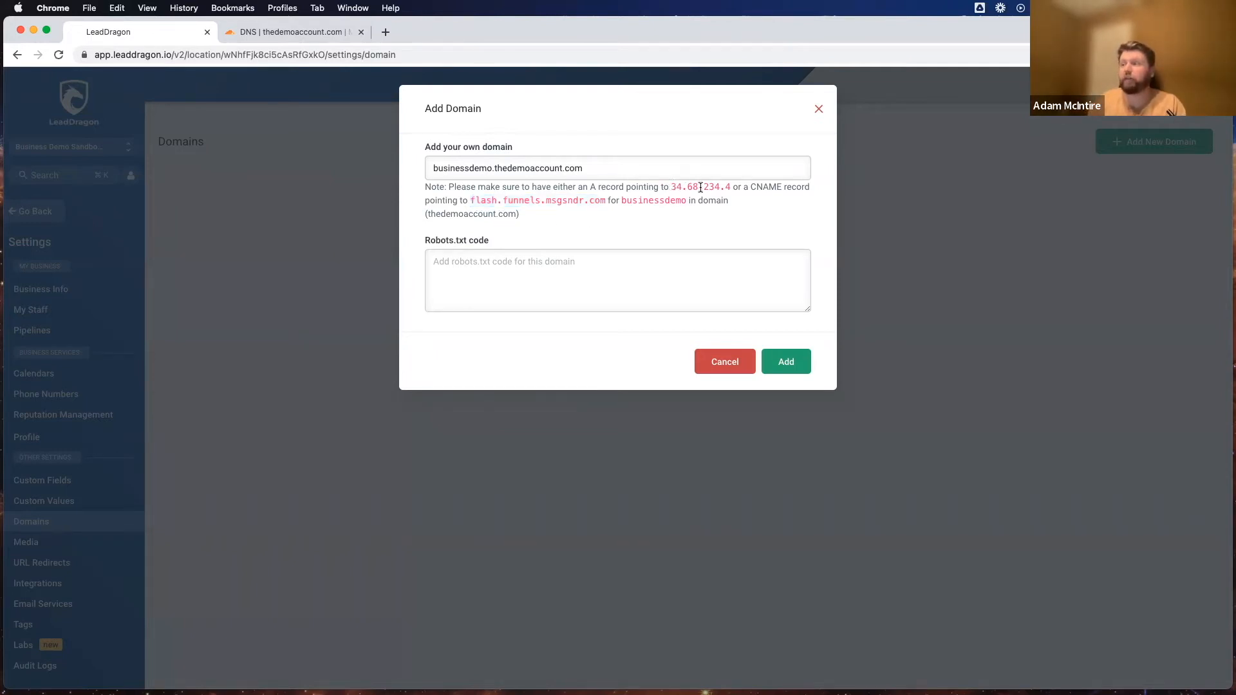
Step: Copy the A record's IP address 34.68.234.4 from the note in the new domain entry
double_click(698, 187)
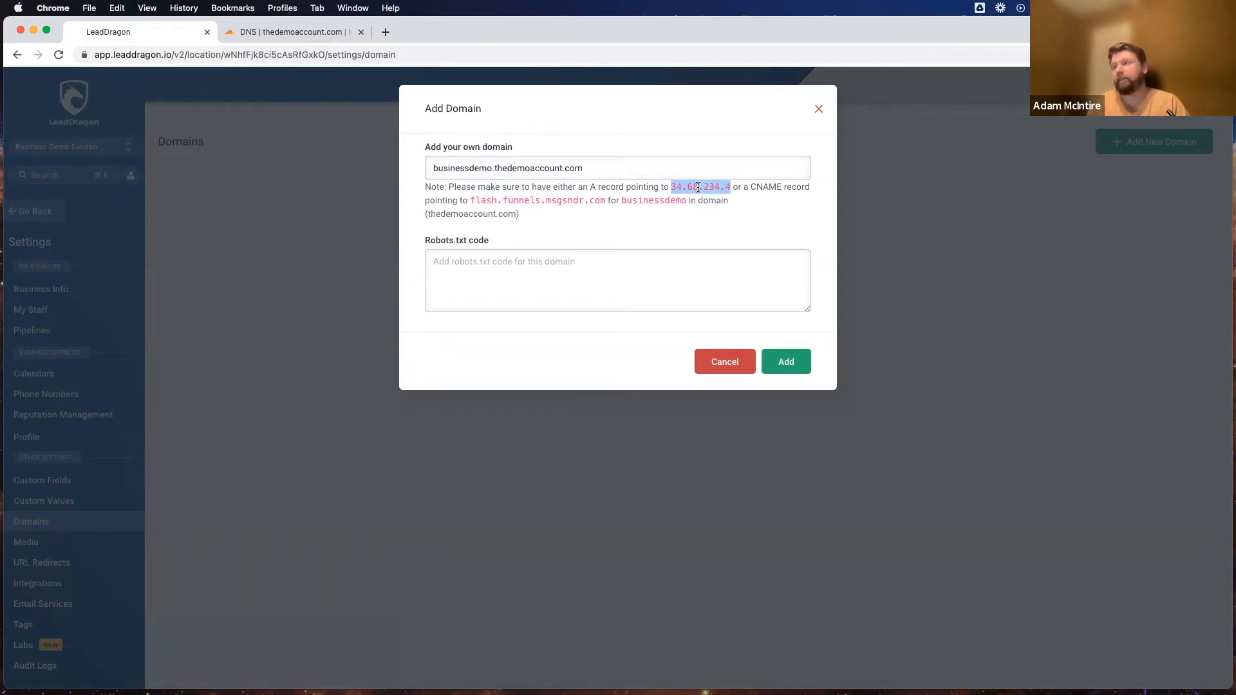
right_click(698, 188)
click(714, 213)
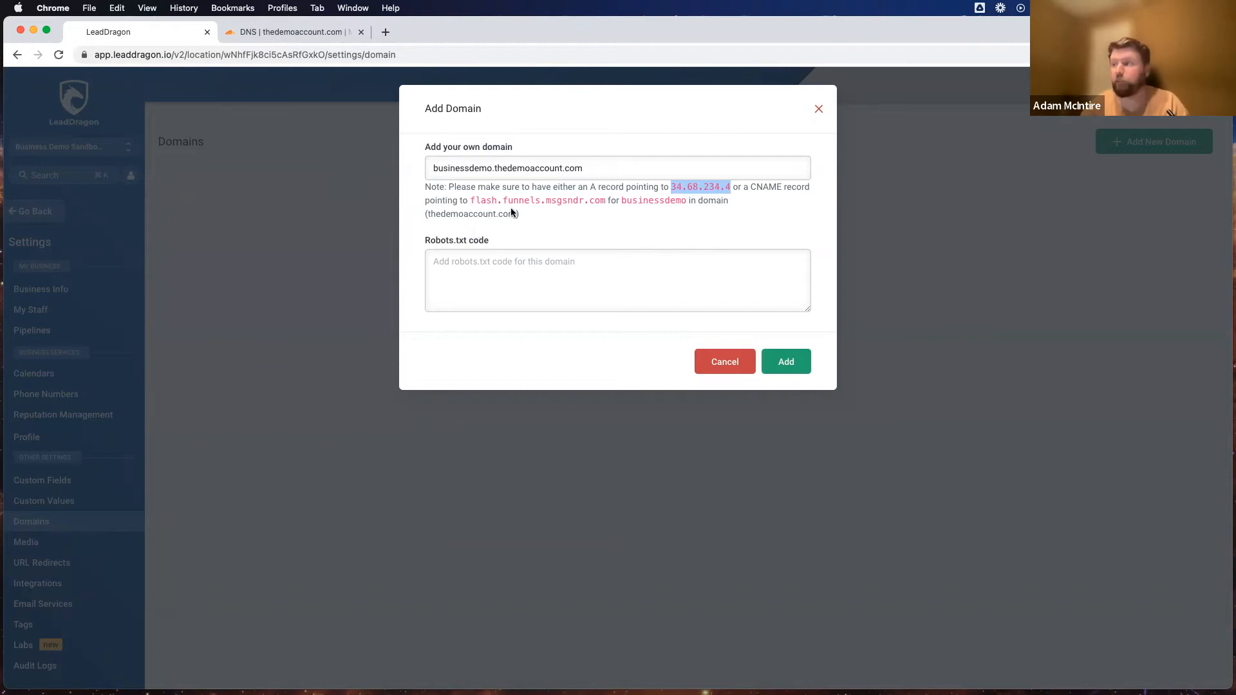
right_click(702, 187)
click(724, 215)
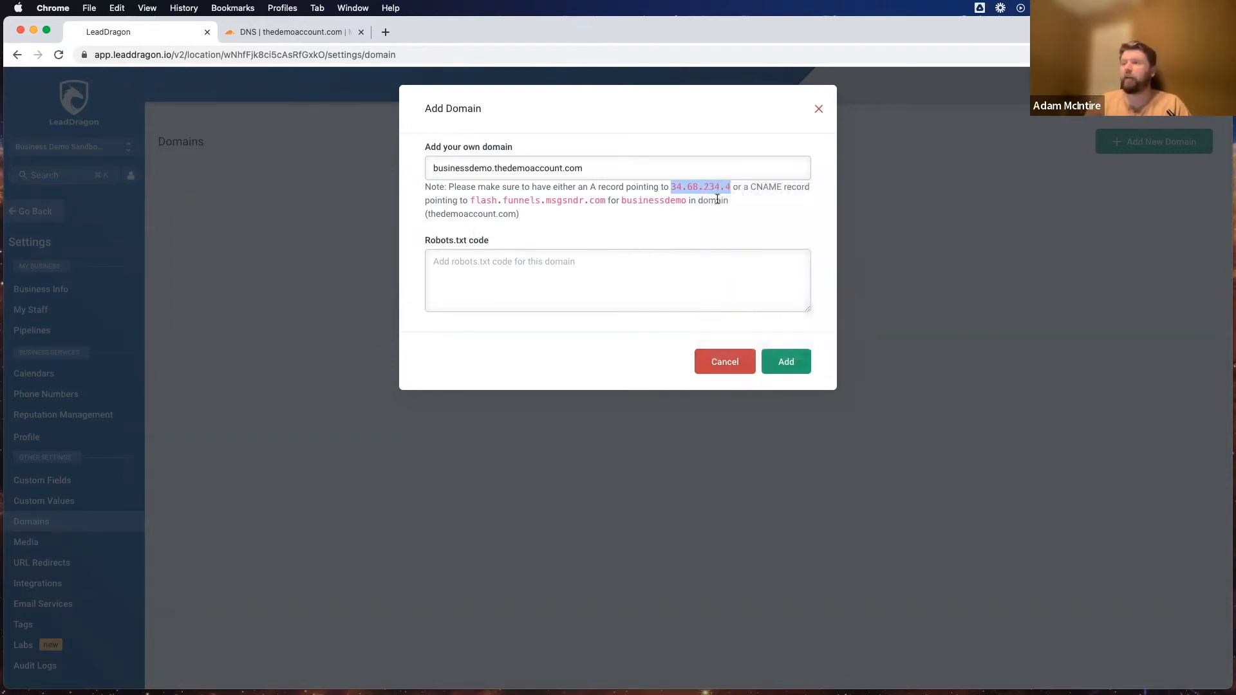
Step: Switch to Cloudflare and start a new A record for thedemoaccount.com with the name businessaccount
click(300, 33)
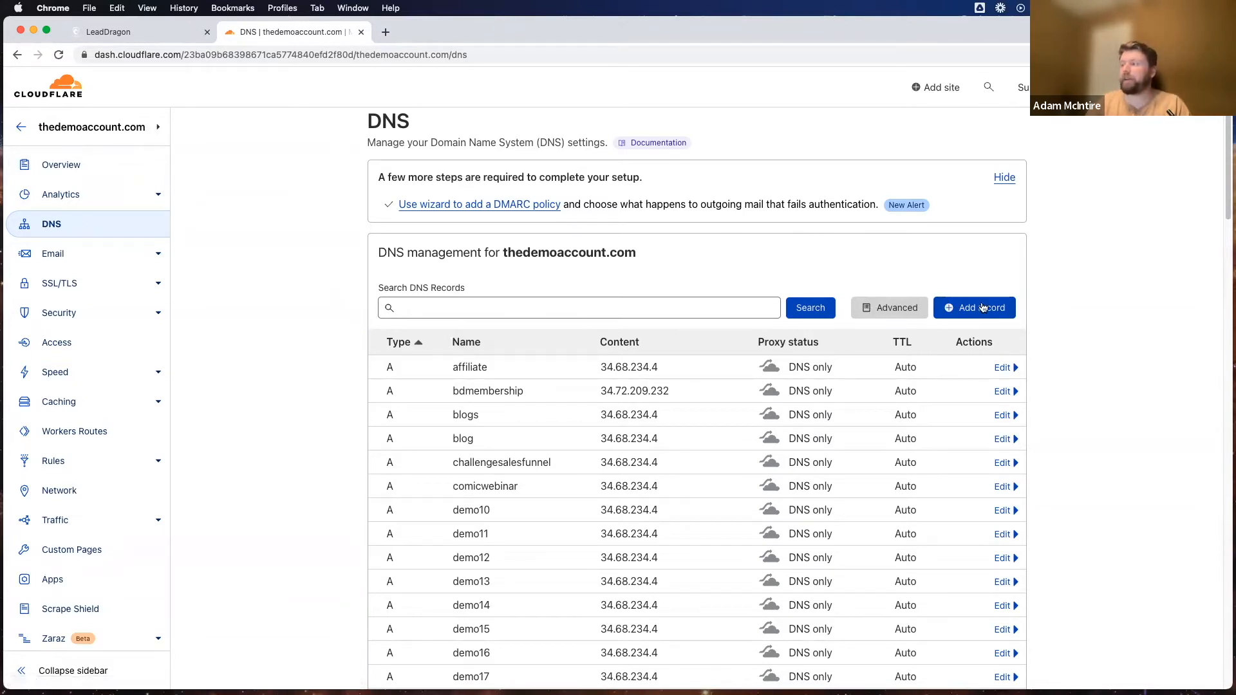
key(Return)
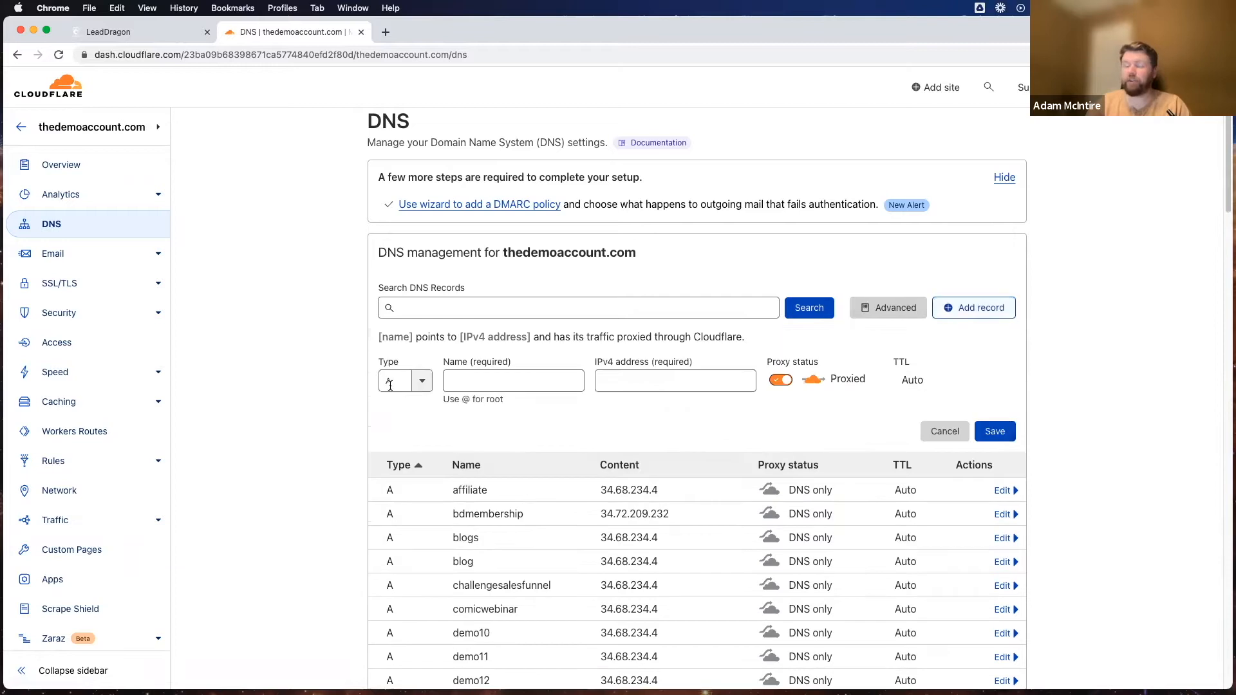
click(544, 368)
text(busin)
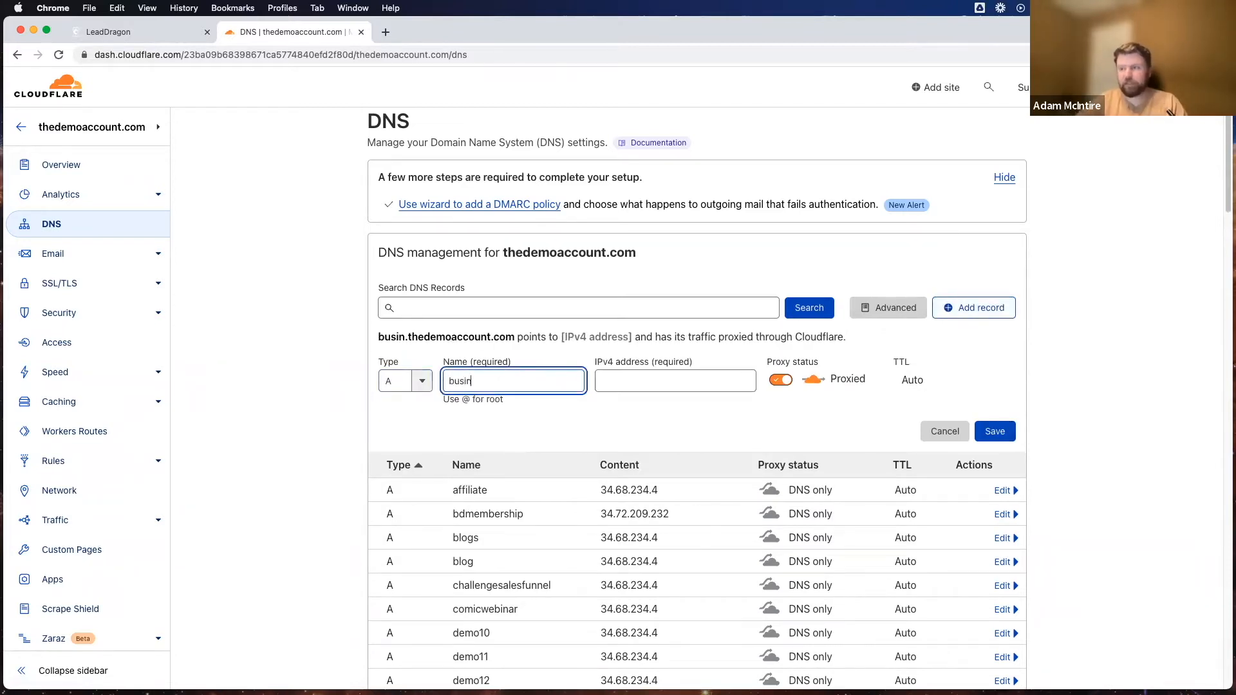
text(essacco)
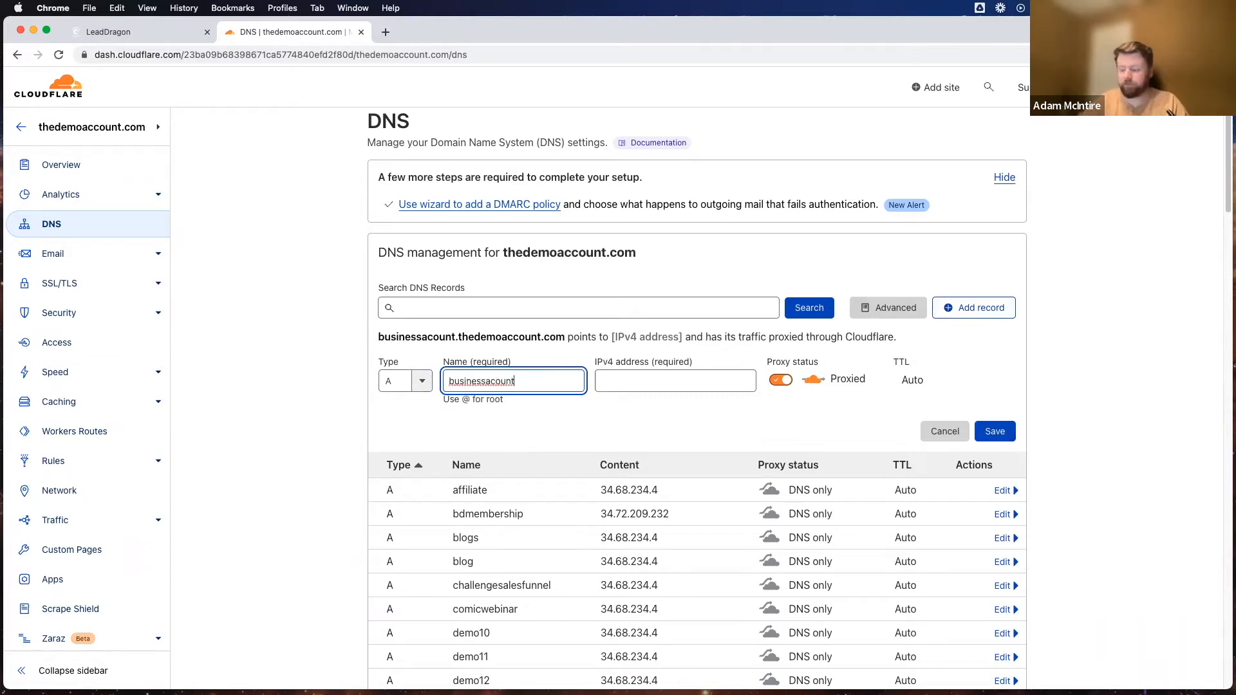
text(unt)
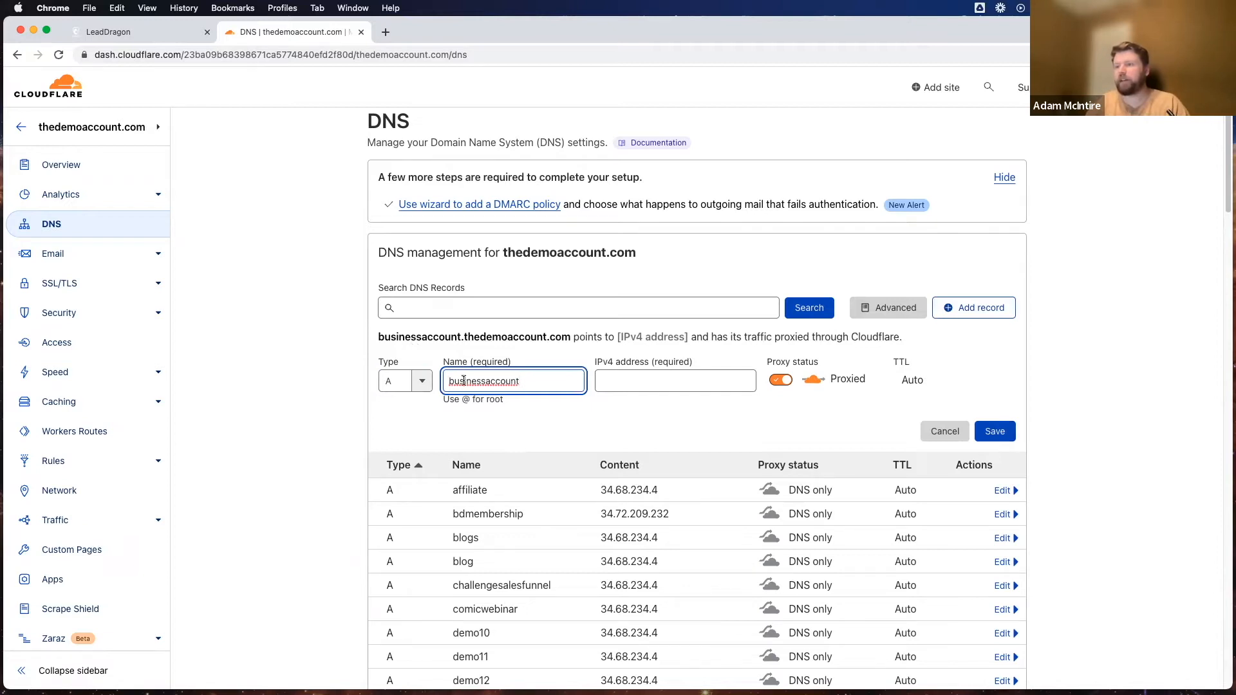
Step: Compare the new DNS record's name with the subdomain of the domain being added in LeadDragon
right_click(464, 380)
key(Escape)
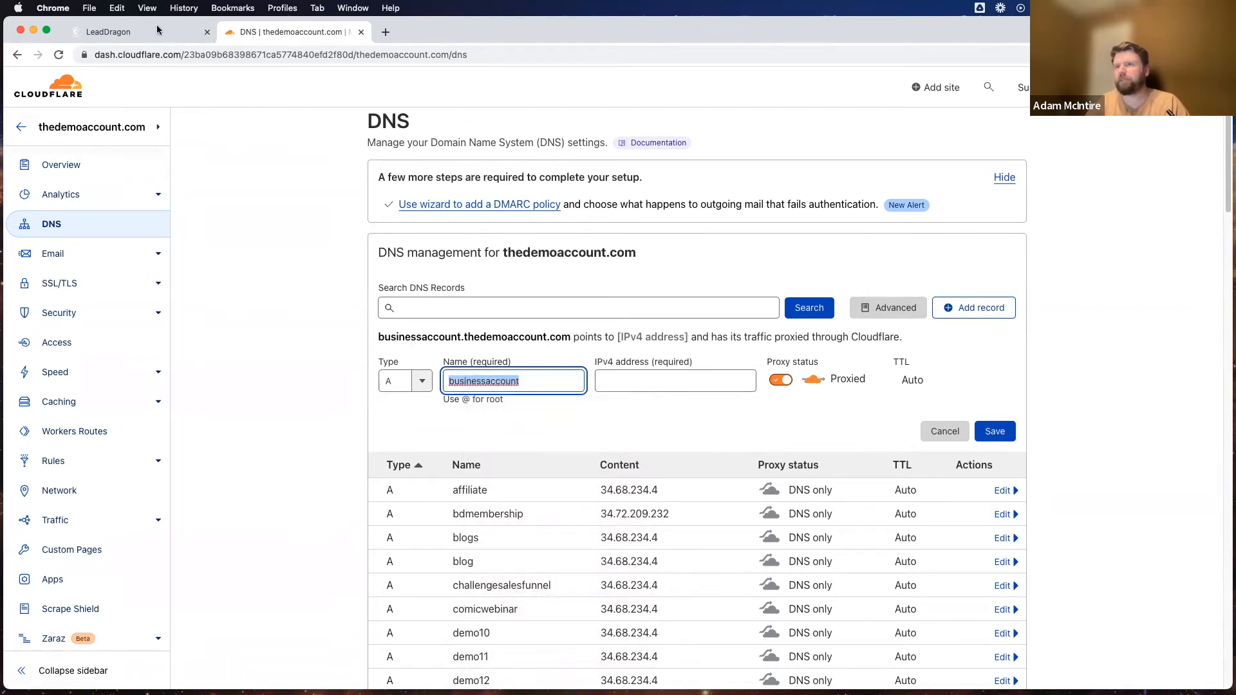
click(172, 39)
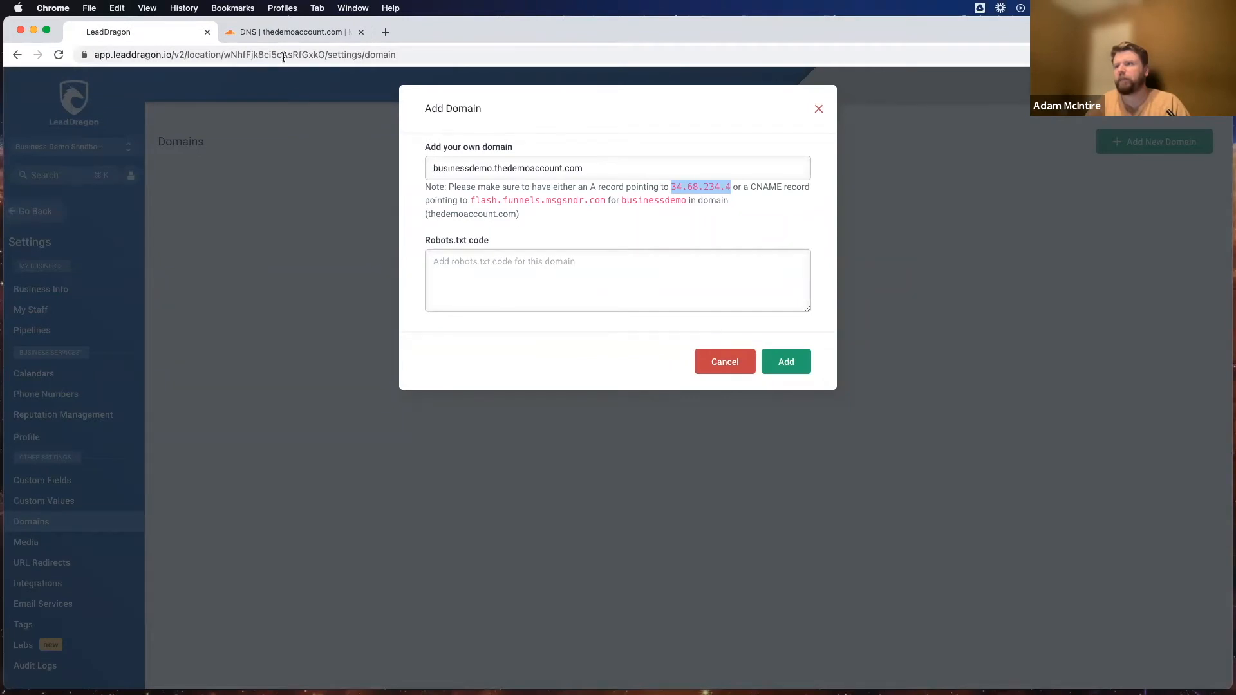
click(273, 32)
click(459, 382)
click(537, 388)
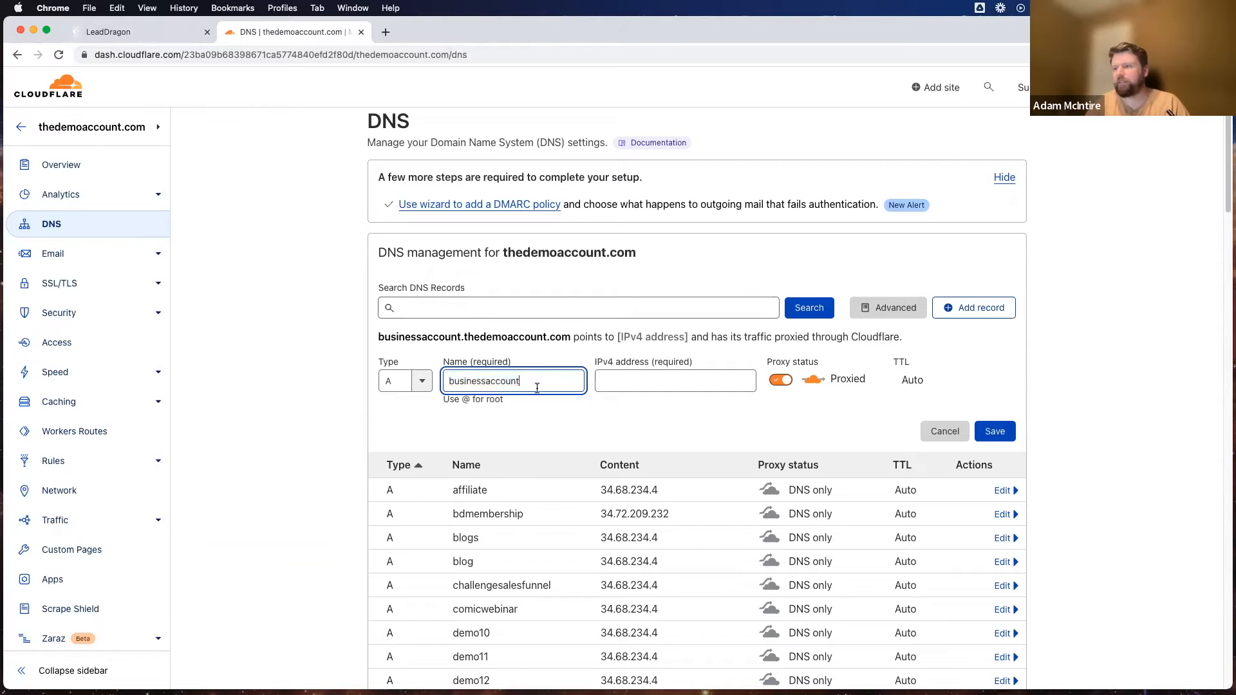
click(546, 408)
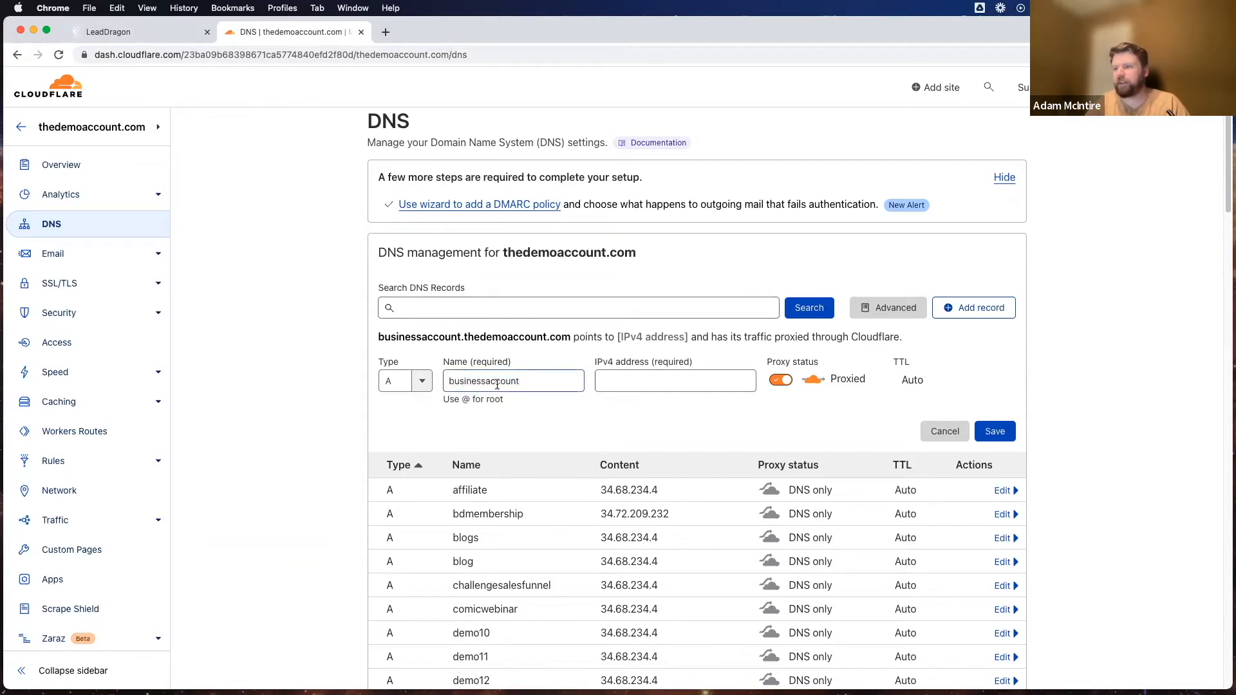
Step: Set the IPv4 address of the businessaccount A record to 34.68.234.4
click(650, 371)
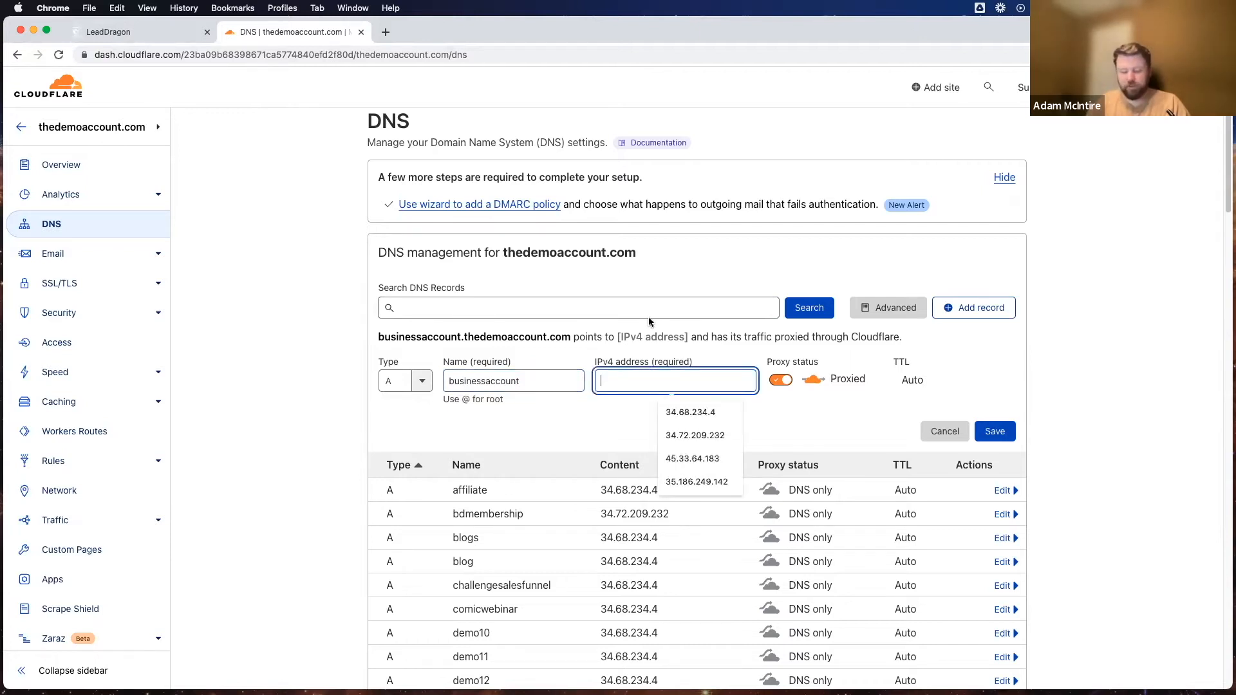
click(690, 412)
drag(631, 403, 662, 361)
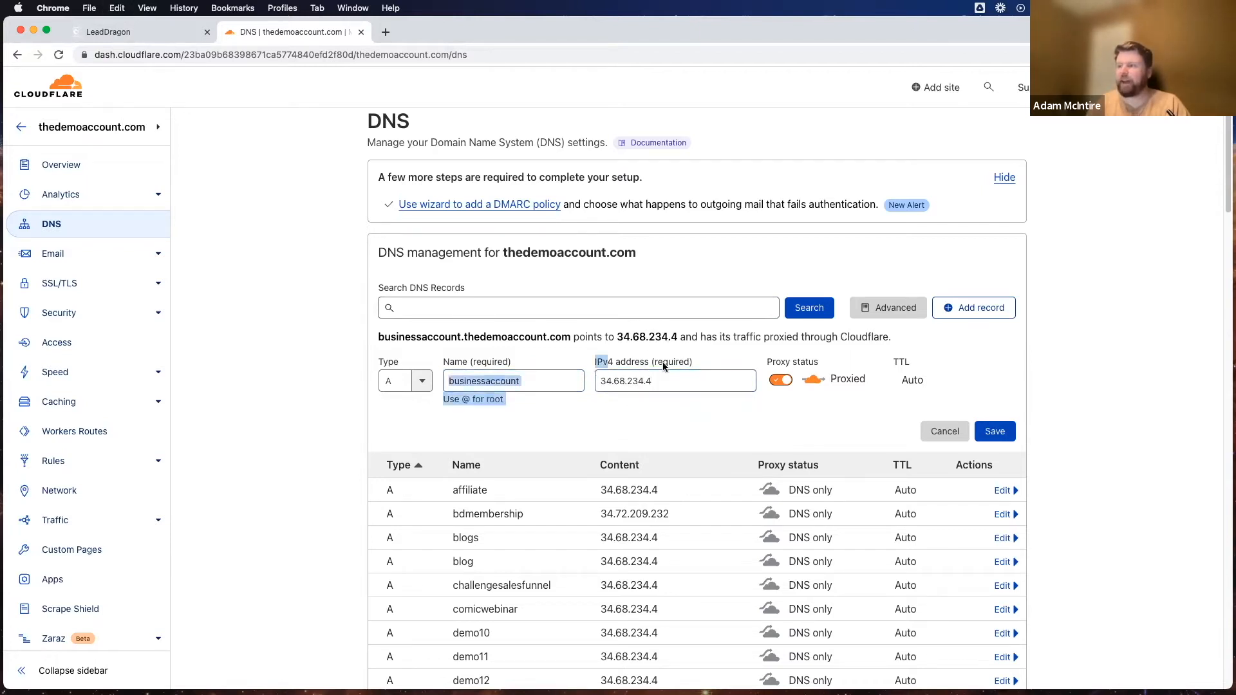
click(565, 405)
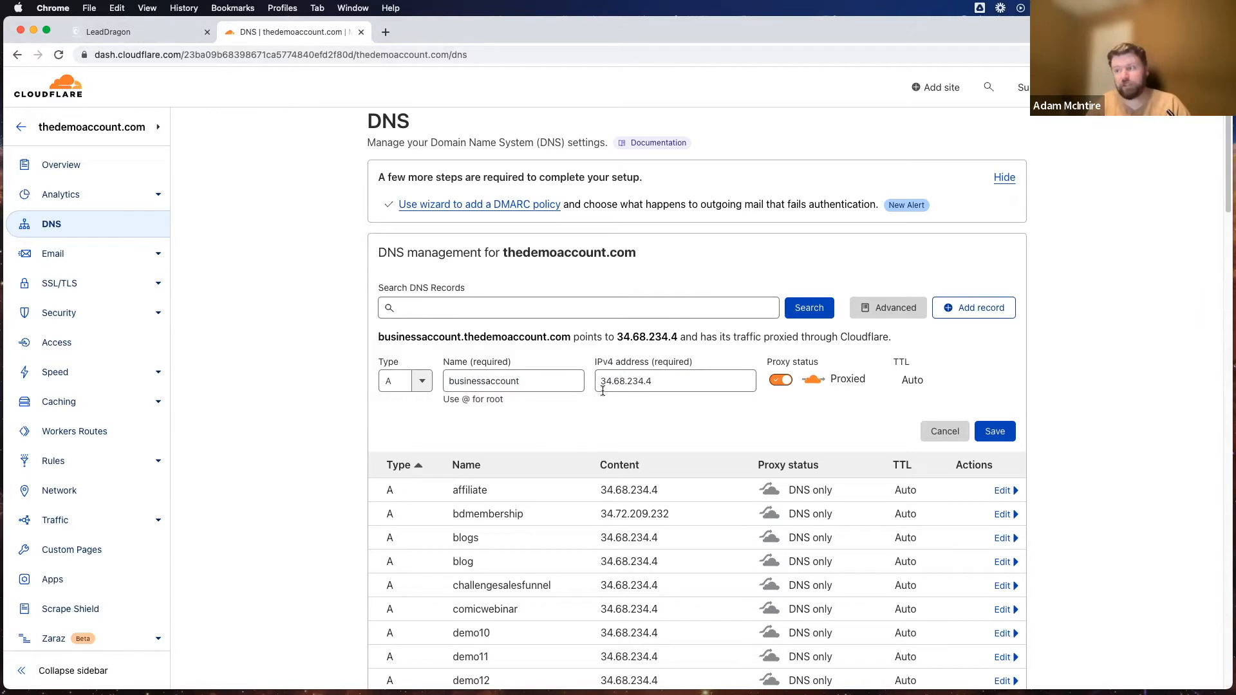
Step: Set the proxy status of the businessaccount A record to DNS only and save the record
click(783, 380)
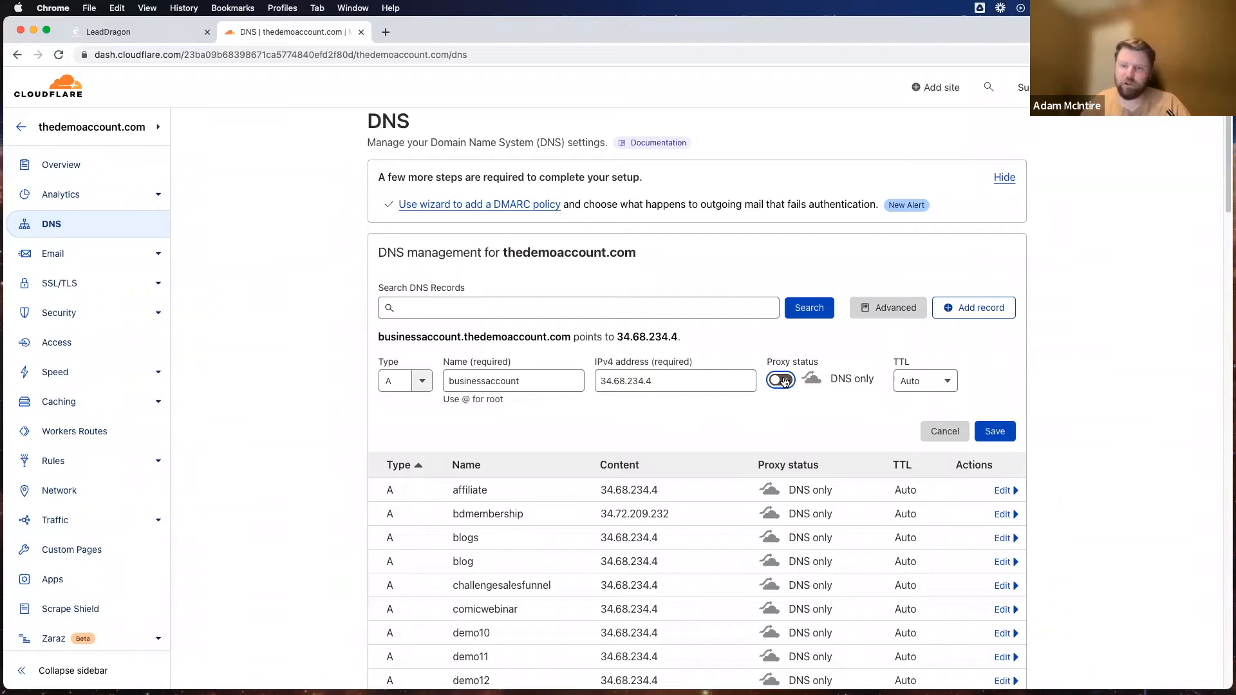
drag(762, 371, 821, 364)
click(821, 364)
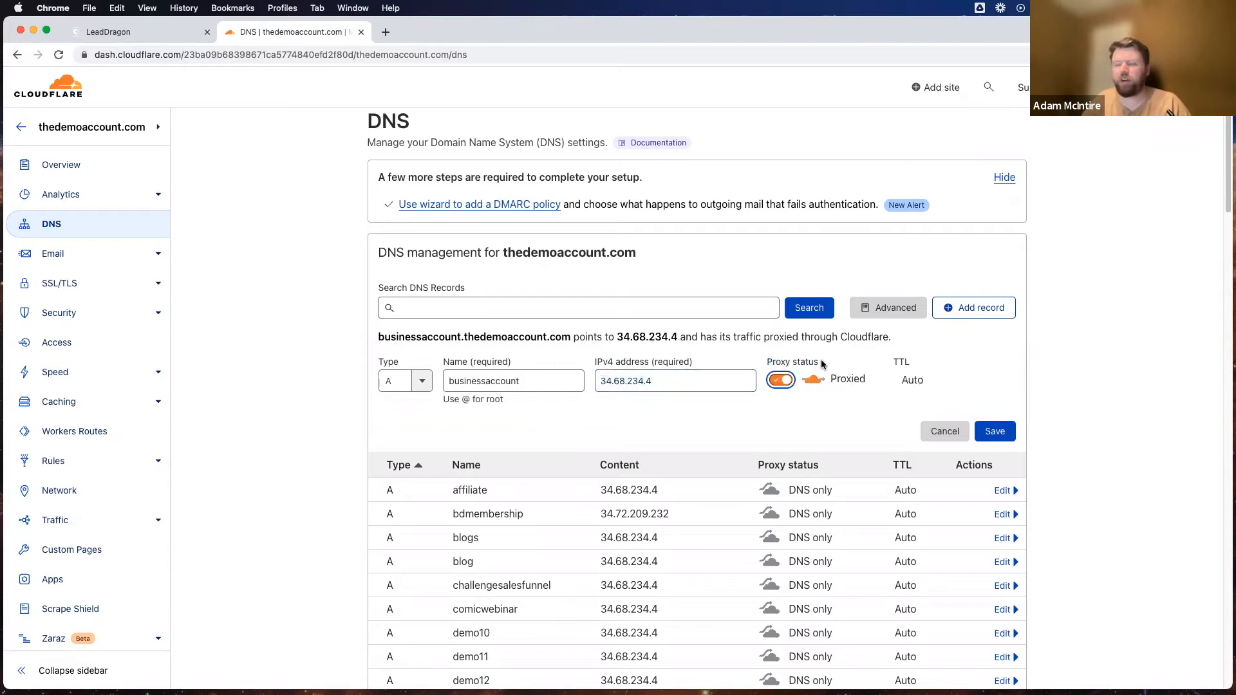
click(784, 382)
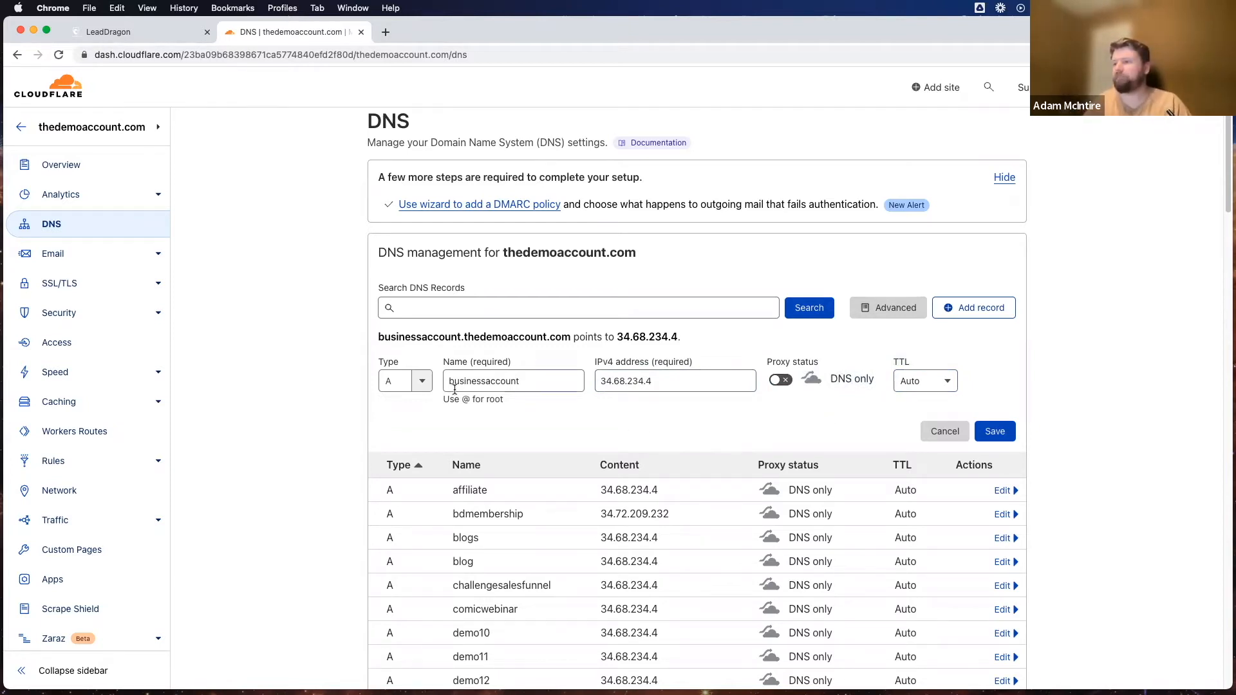
drag(379, 337, 468, 337)
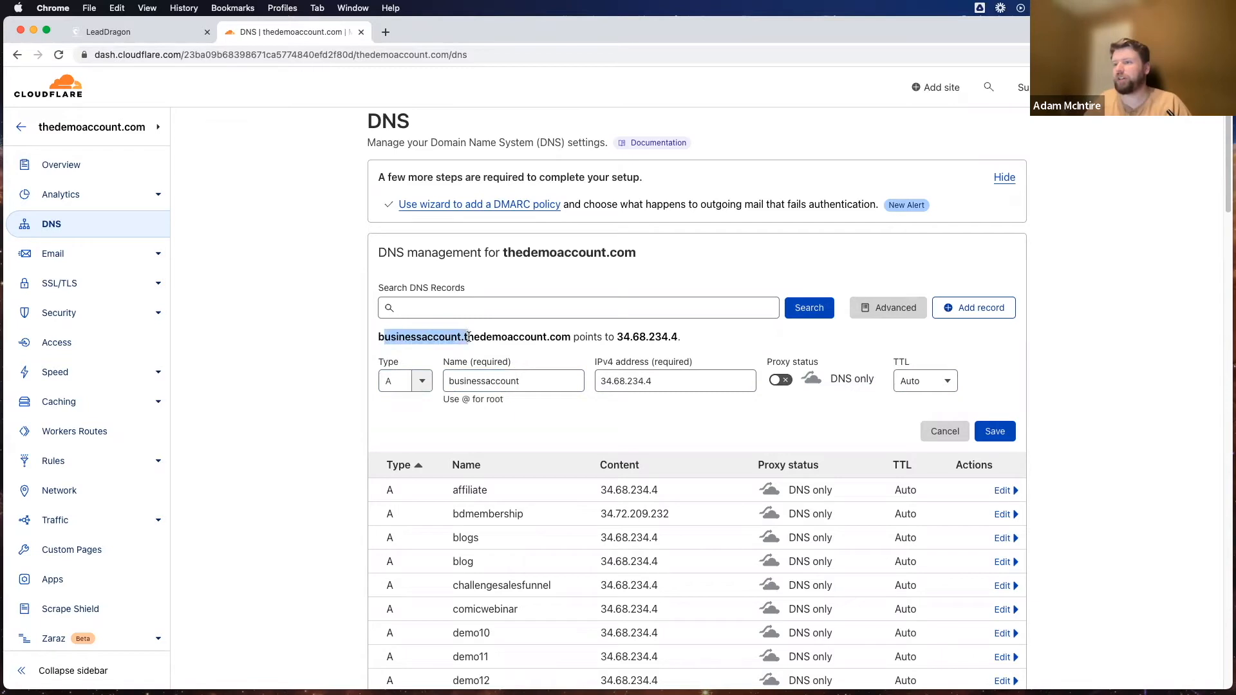
click(516, 423)
click(994, 431)
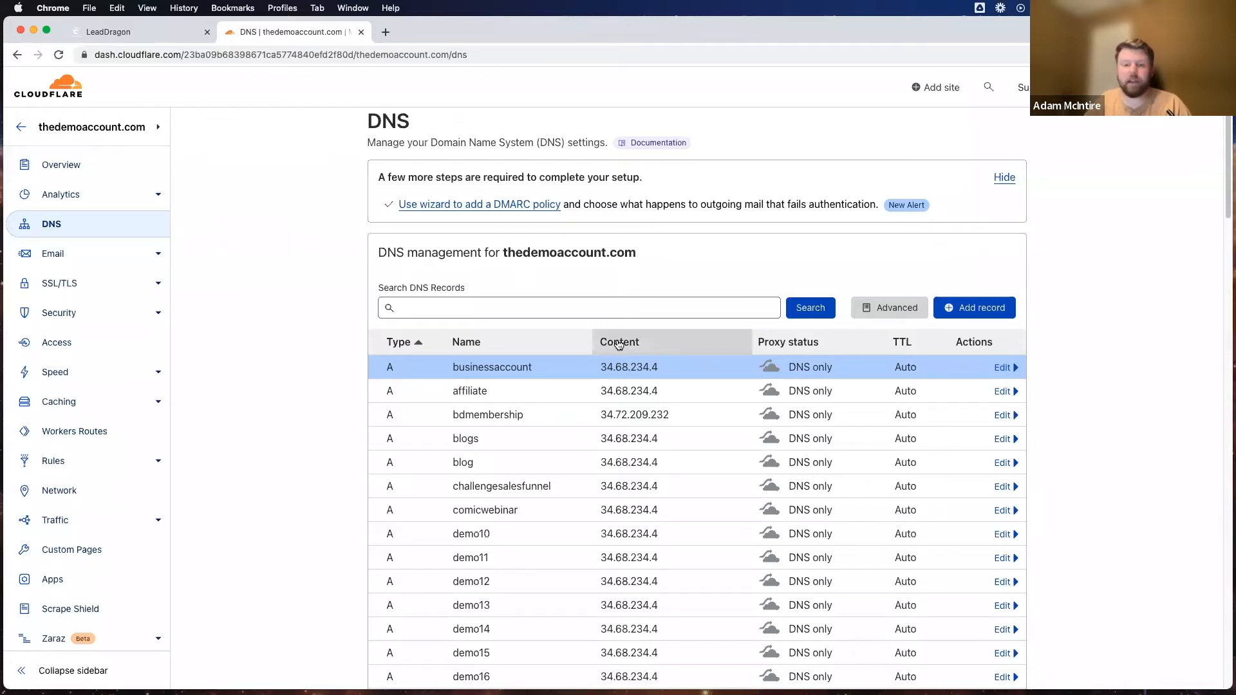
Step: Switch to LeadDragon and try to add the domain businessdemo.thedemoaccount.com
click(116, 32)
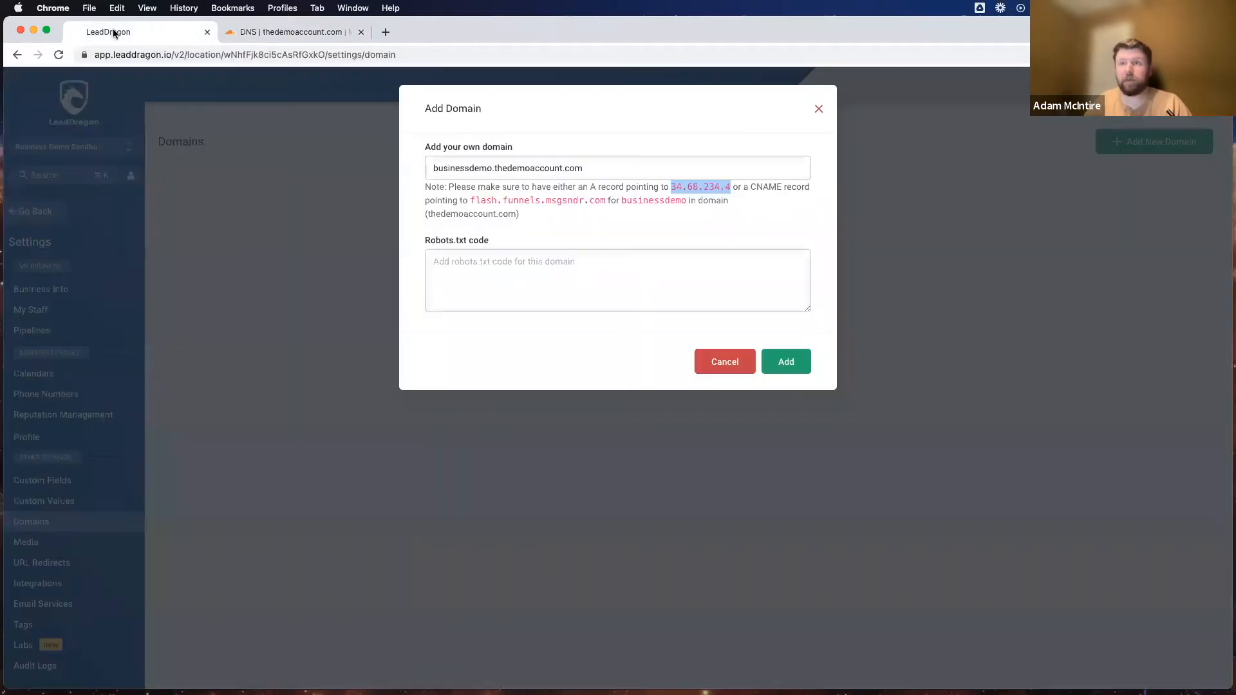
triple_click(565, 167)
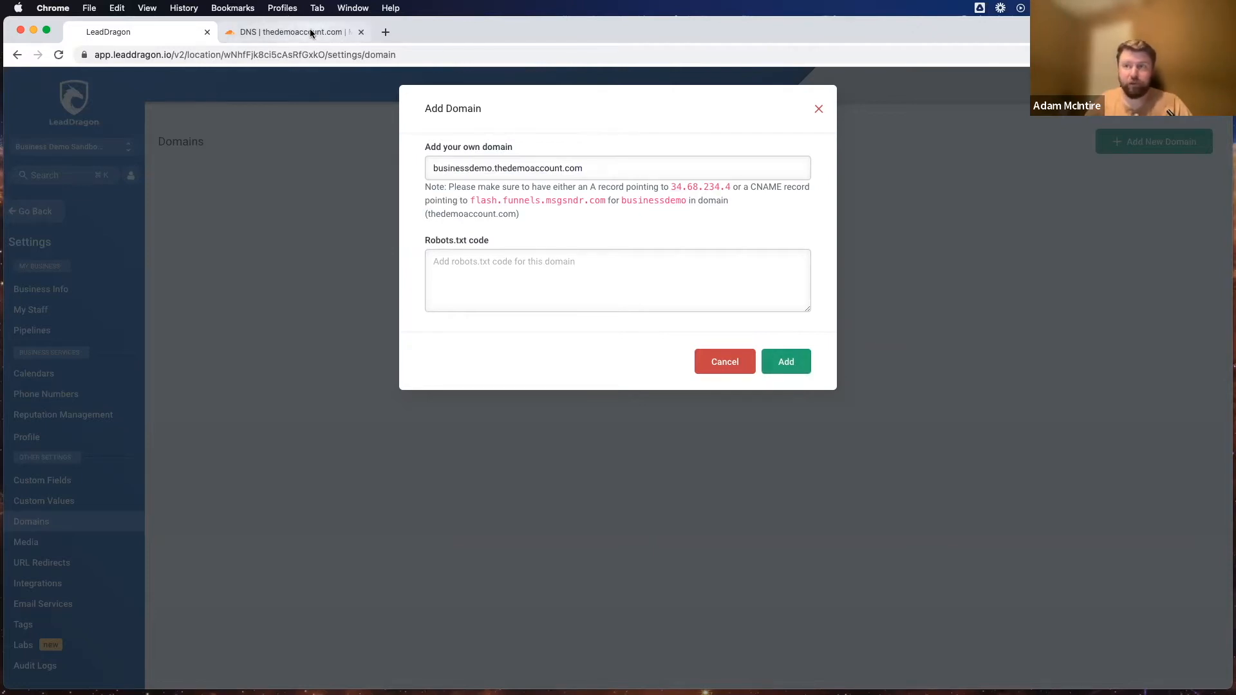
click(789, 369)
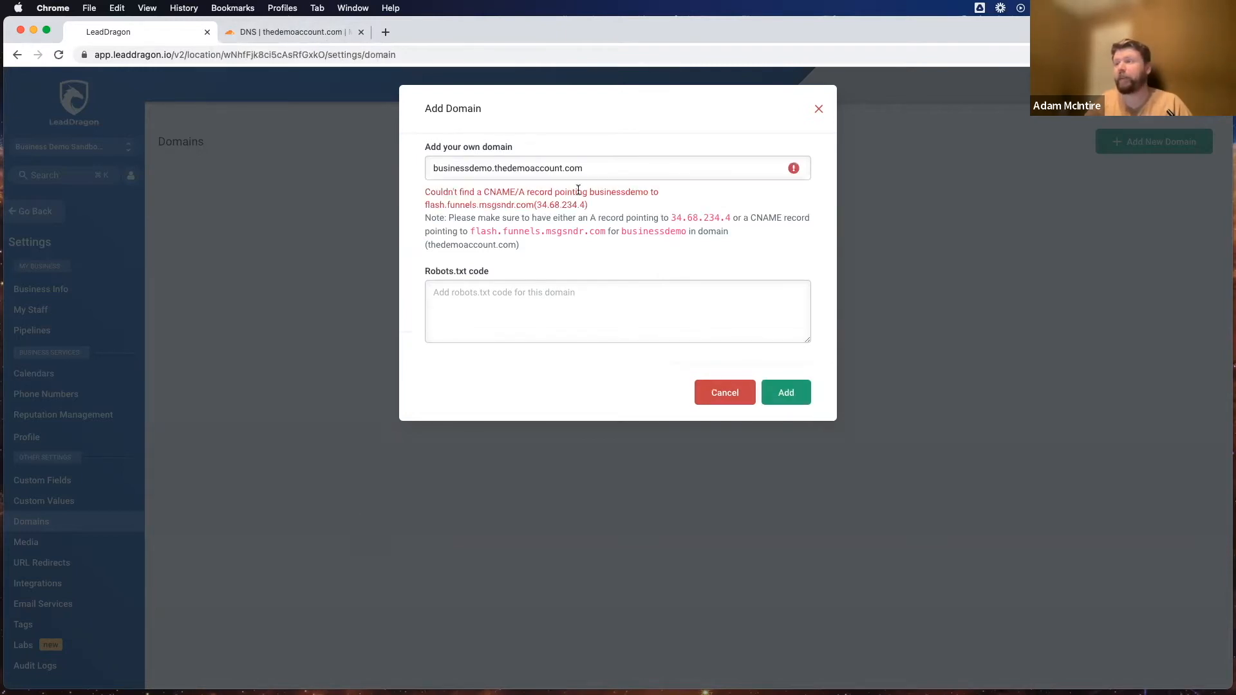
Step: Switch to Cloudflare, rename the businessaccount A record to businessdemo and save the record
drag(428, 171, 490, 173)
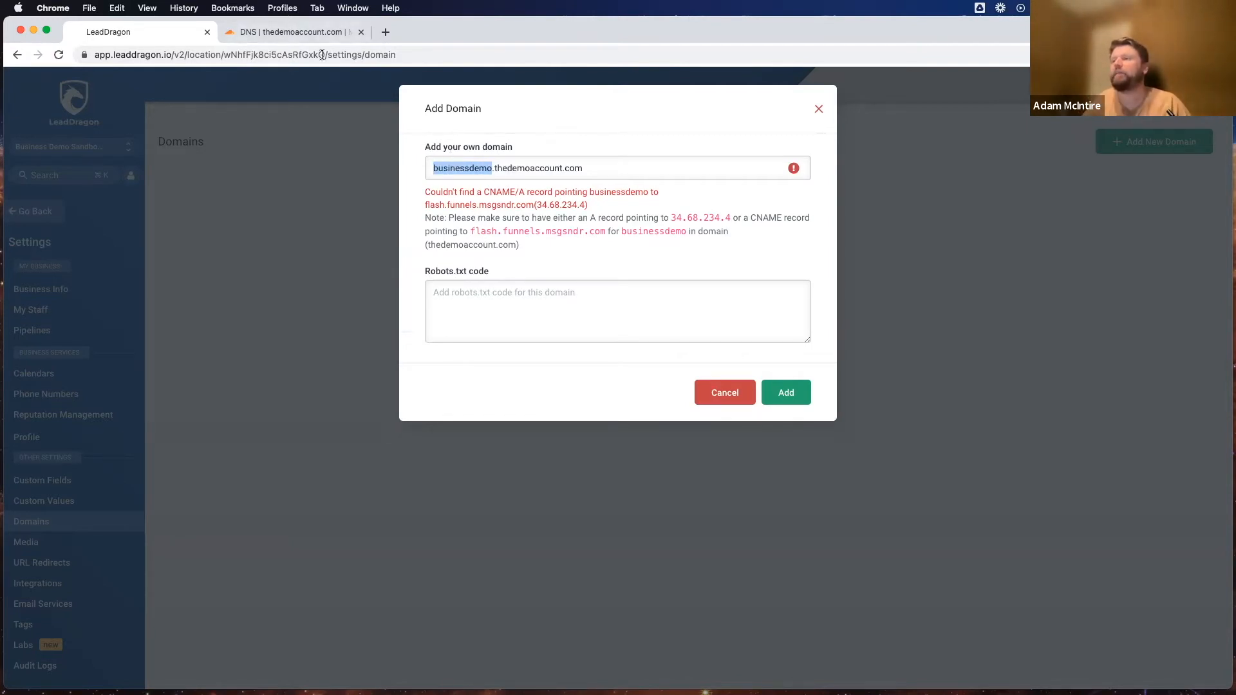
click(293, 33)
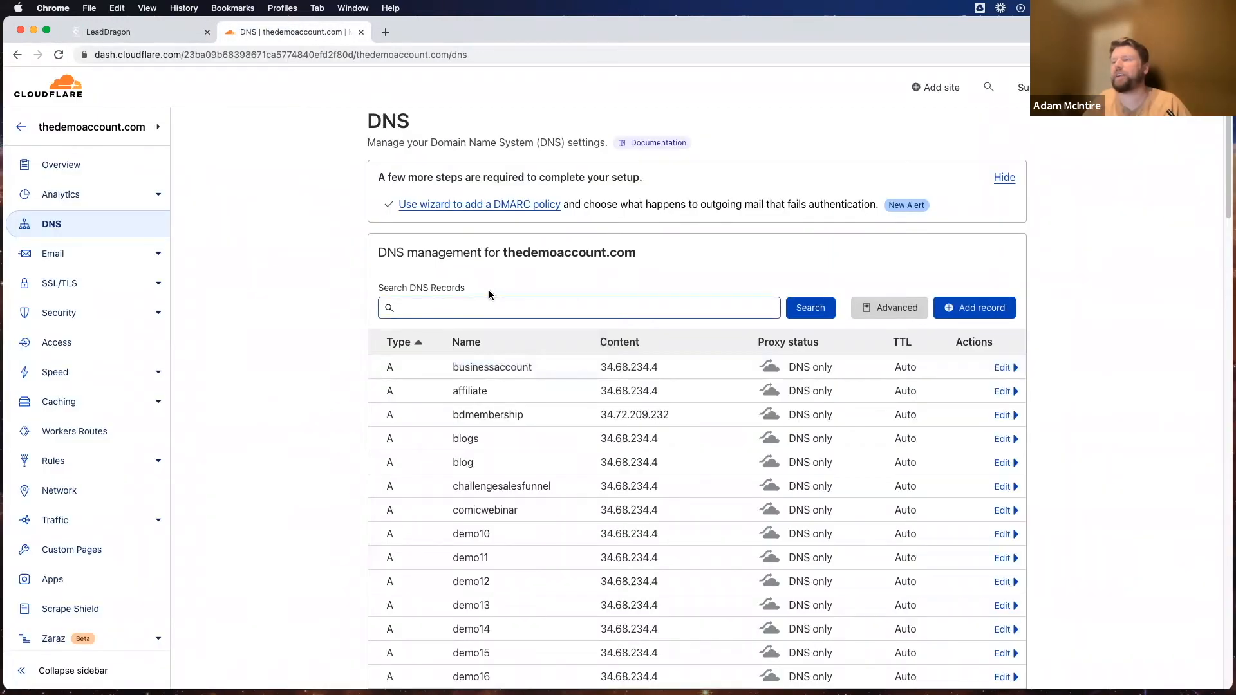
click(494, 367)
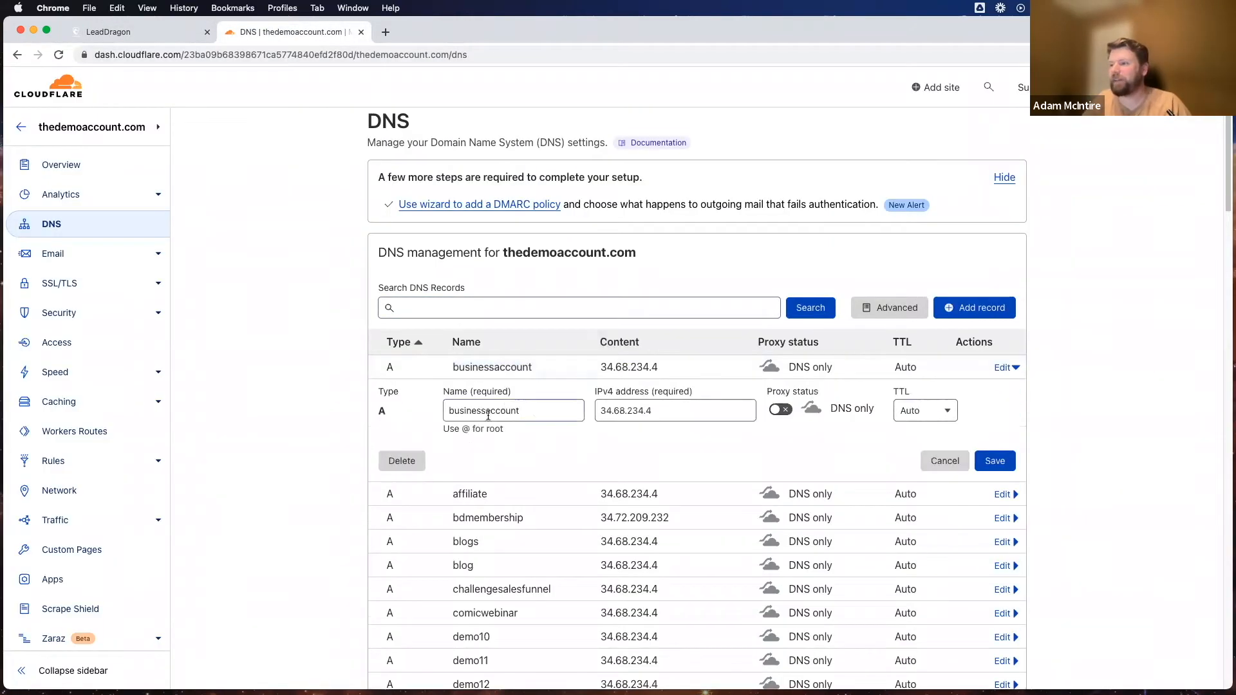
double_click(459, 406)
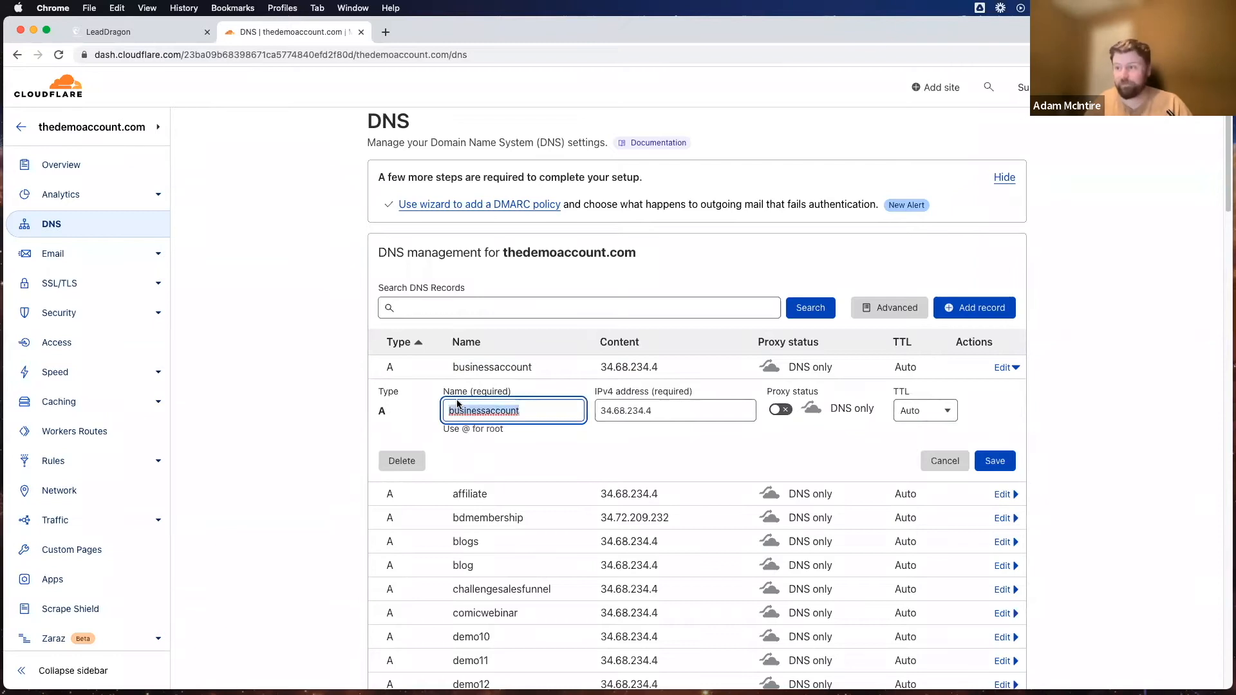
text(businessdemo)
key(Tab)
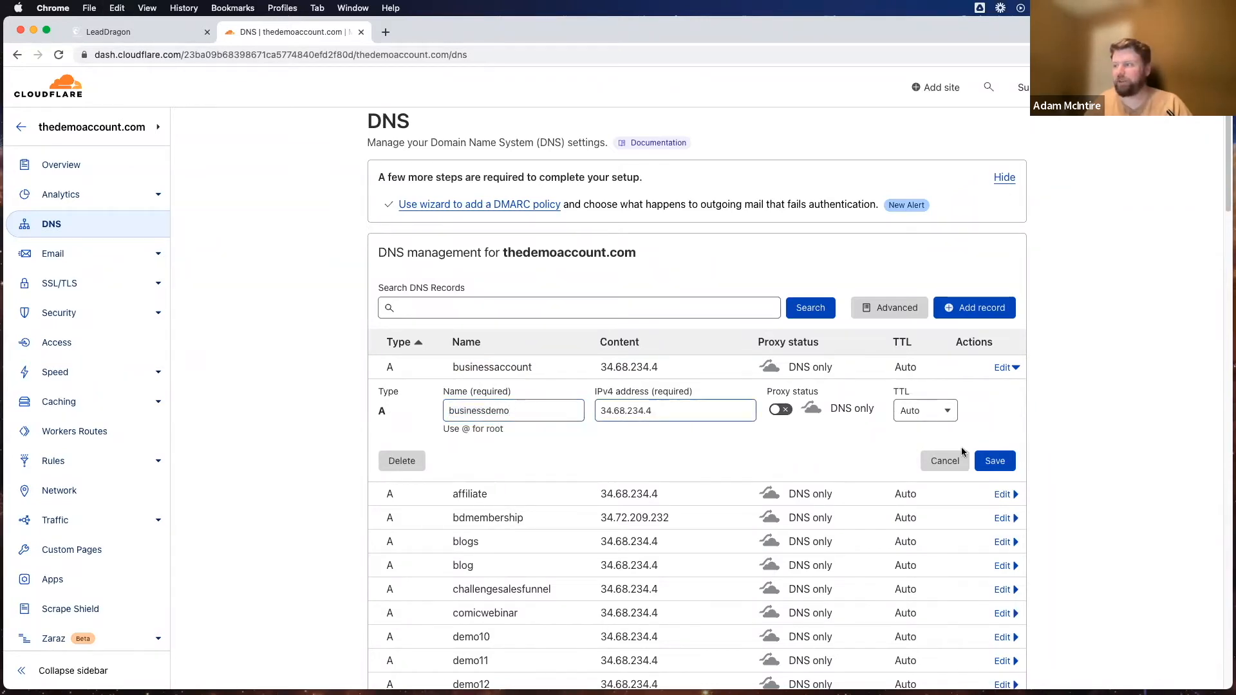
click(978, 461)
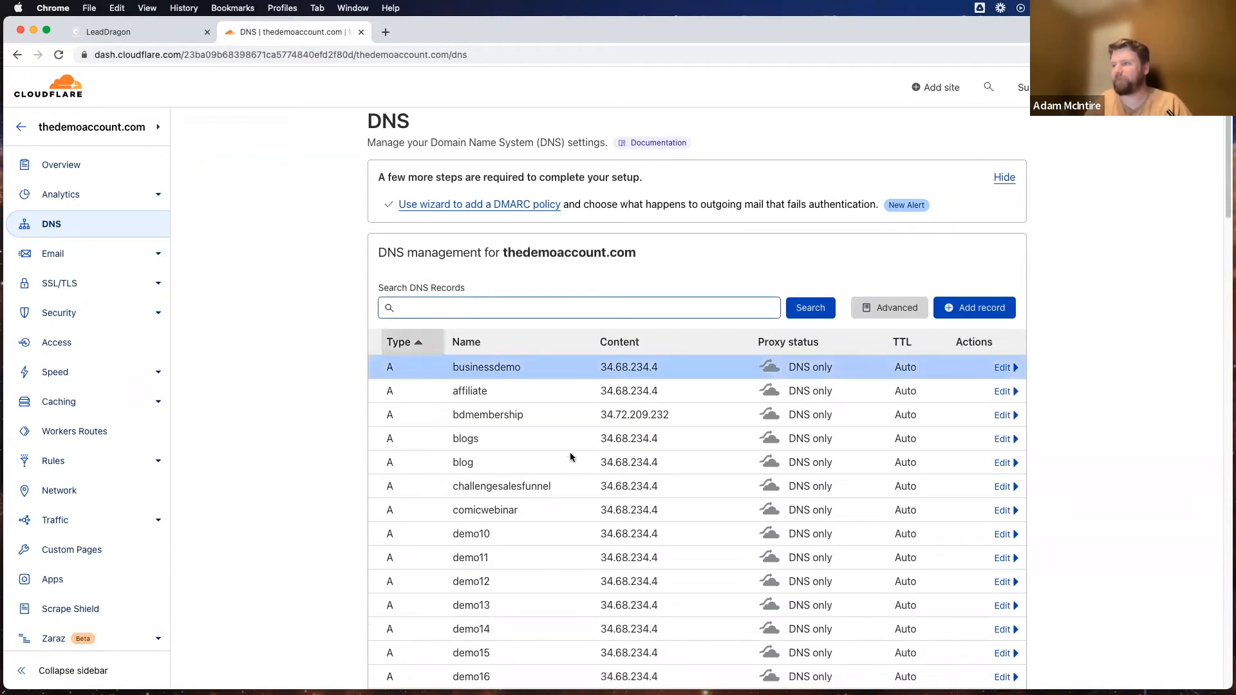
Step: Return to LeadDragon and add the domain businessdemo.thedemoaccount.com
click(145, 32)
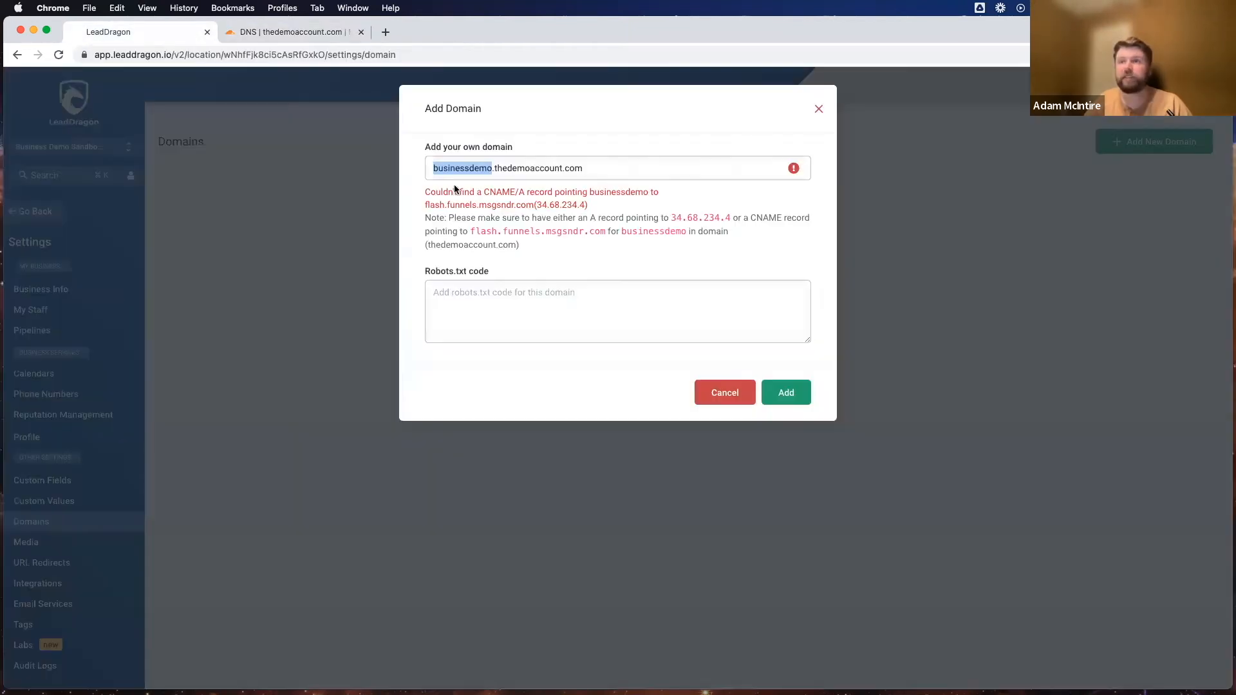
click(786, 392)
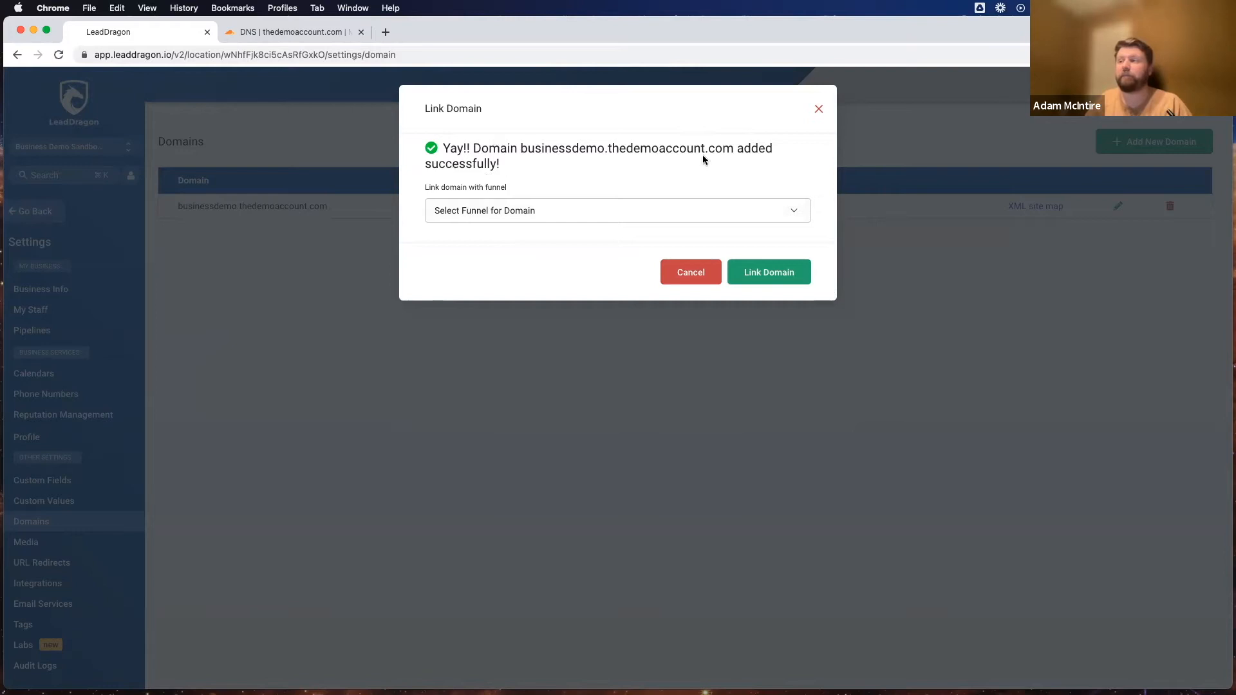
drag(520, 148, 734, 147)
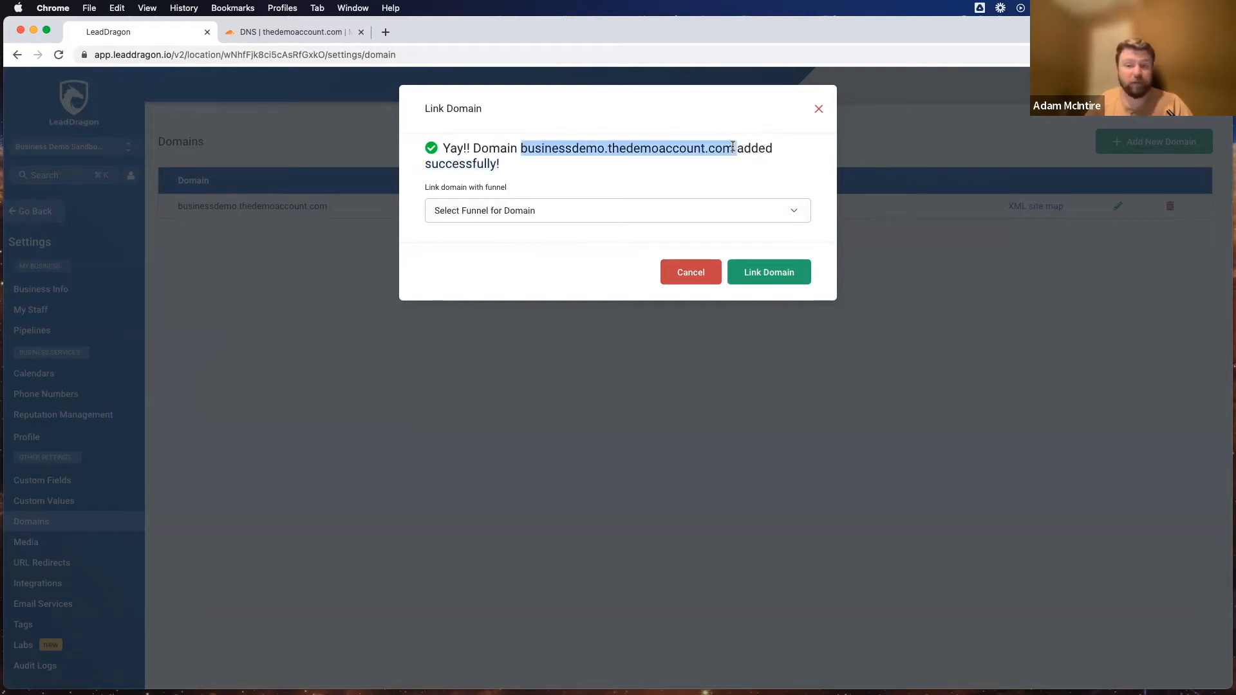
click(512, 167)
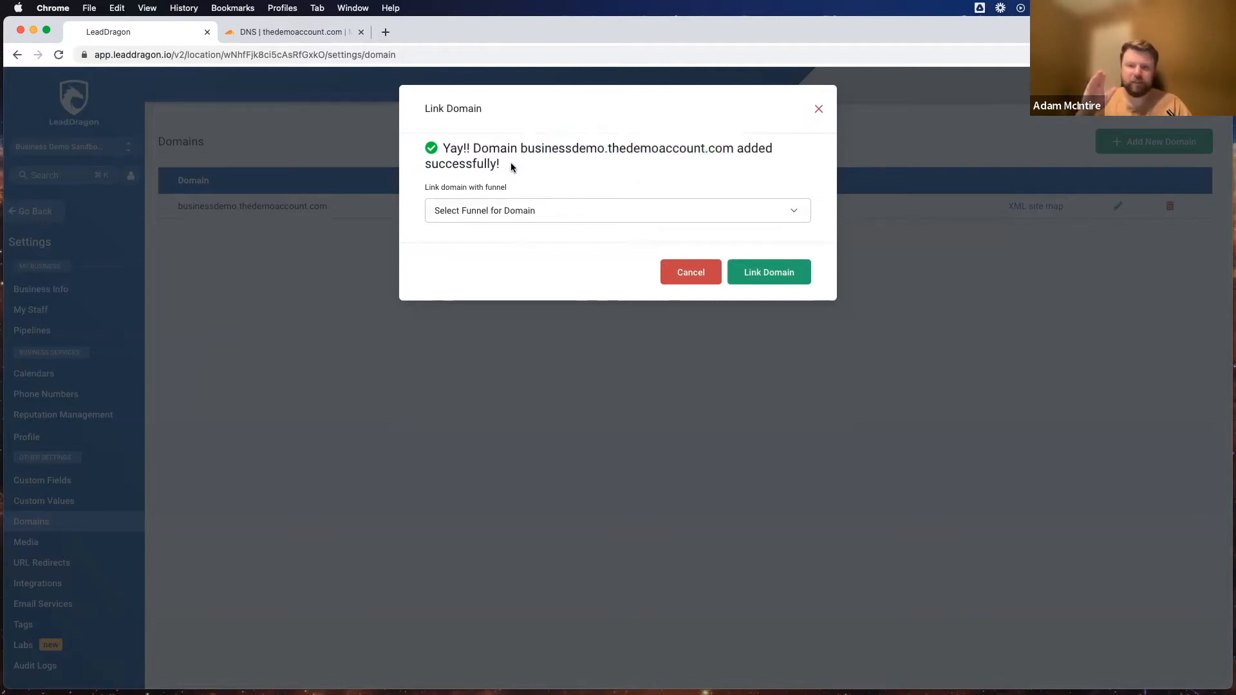
drag(610, 149, 734, 154)
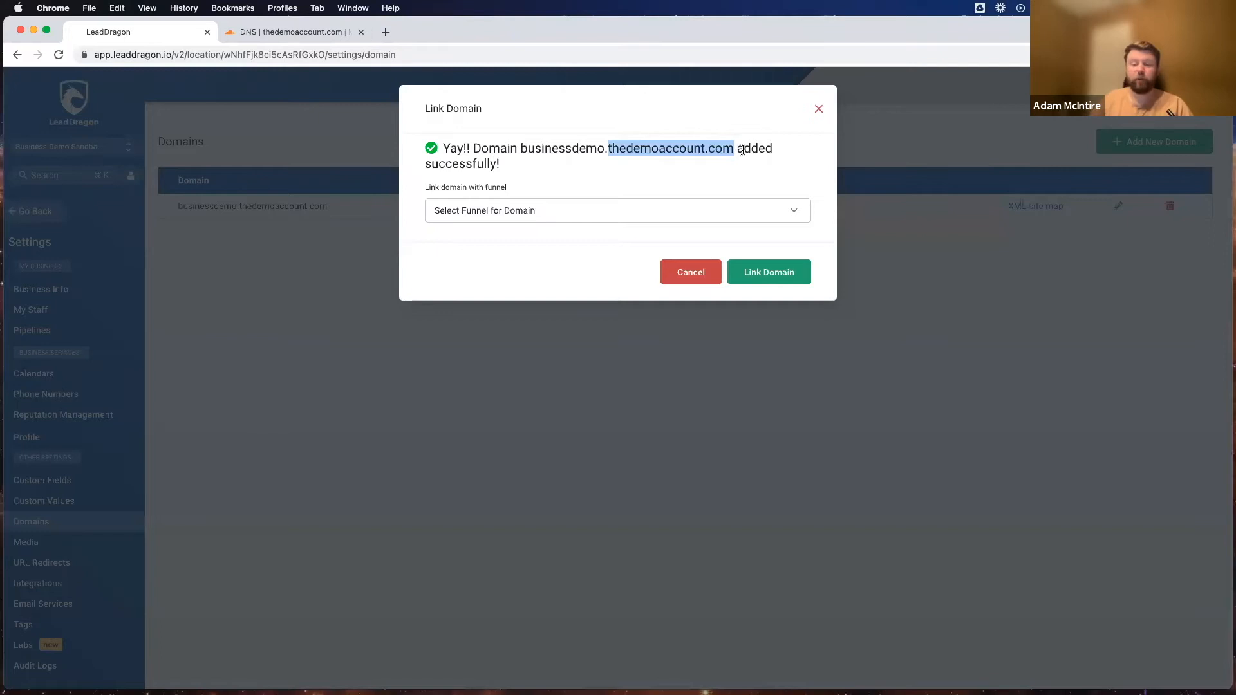
click(652, 179)
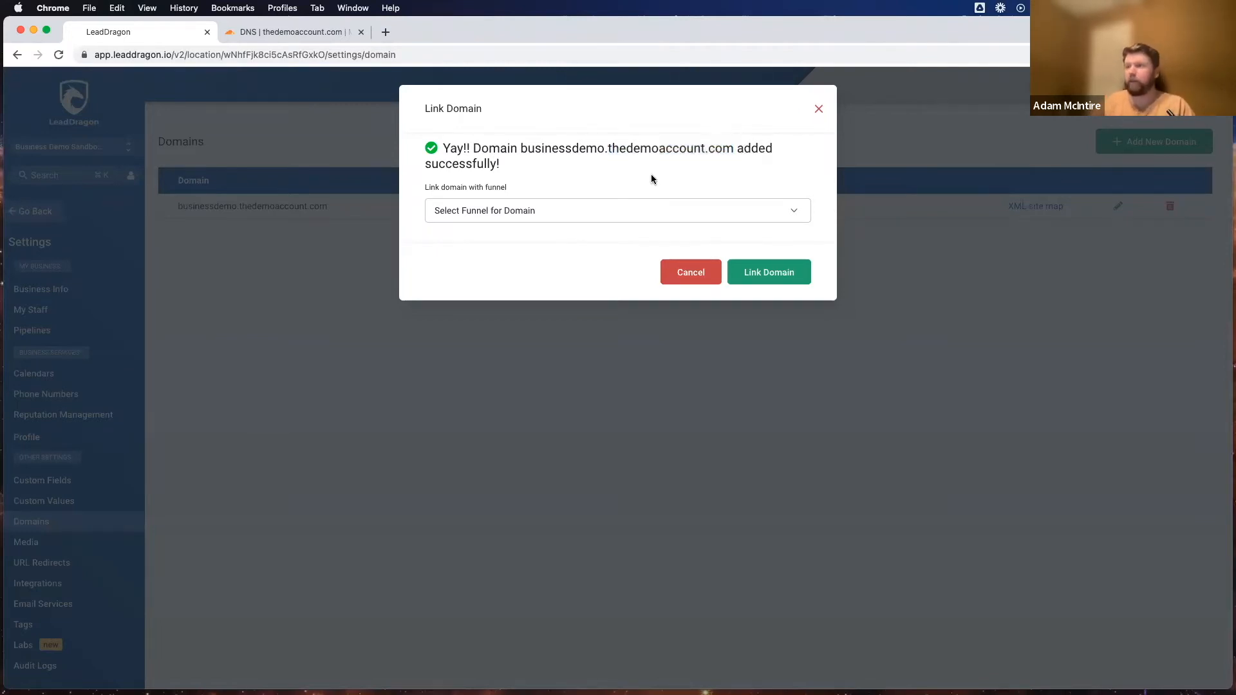
Step: Link the new domain to Business Demo Funnel with Home as the default funnel step
click(501, 218)
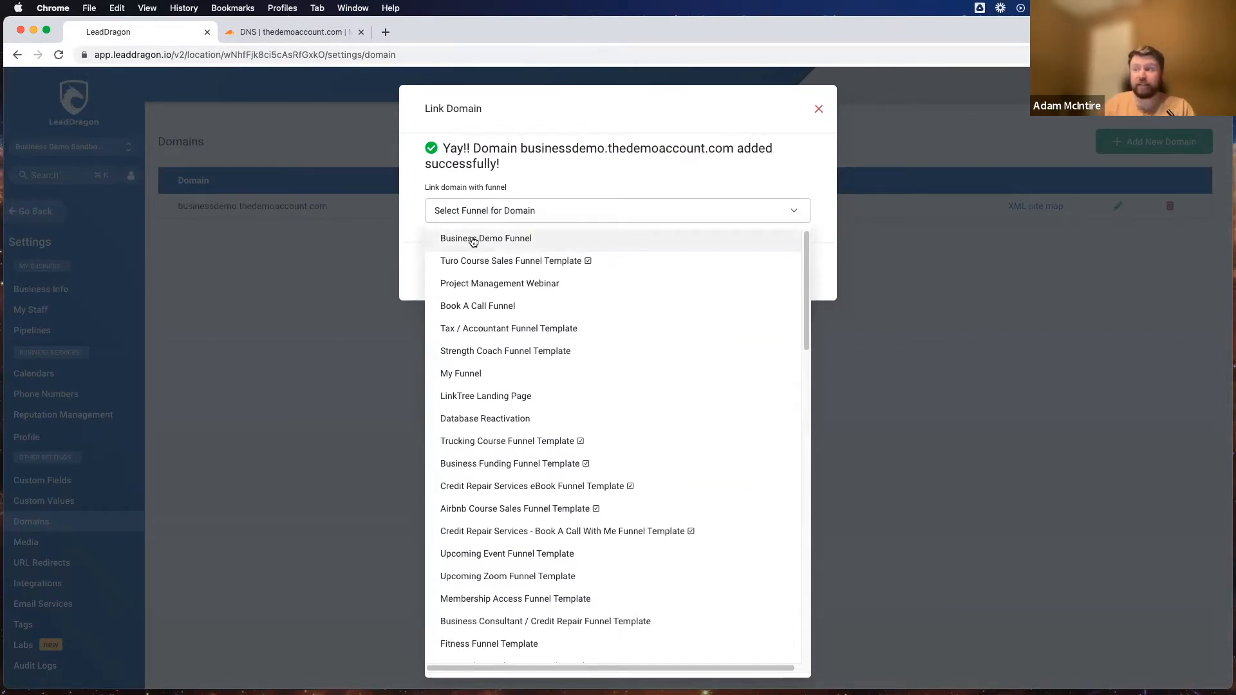
scroll(528, 450, down, 15)
scroll(523, 419, up, 5)
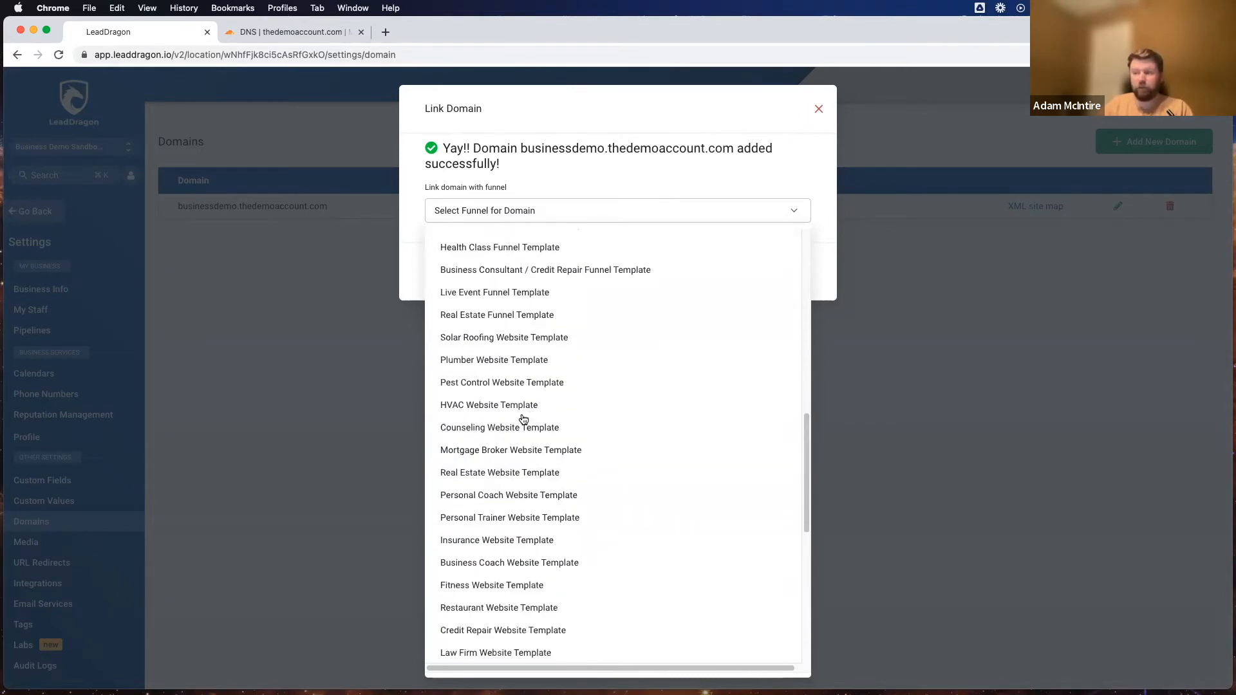
scroll(523, 419, up, 10)
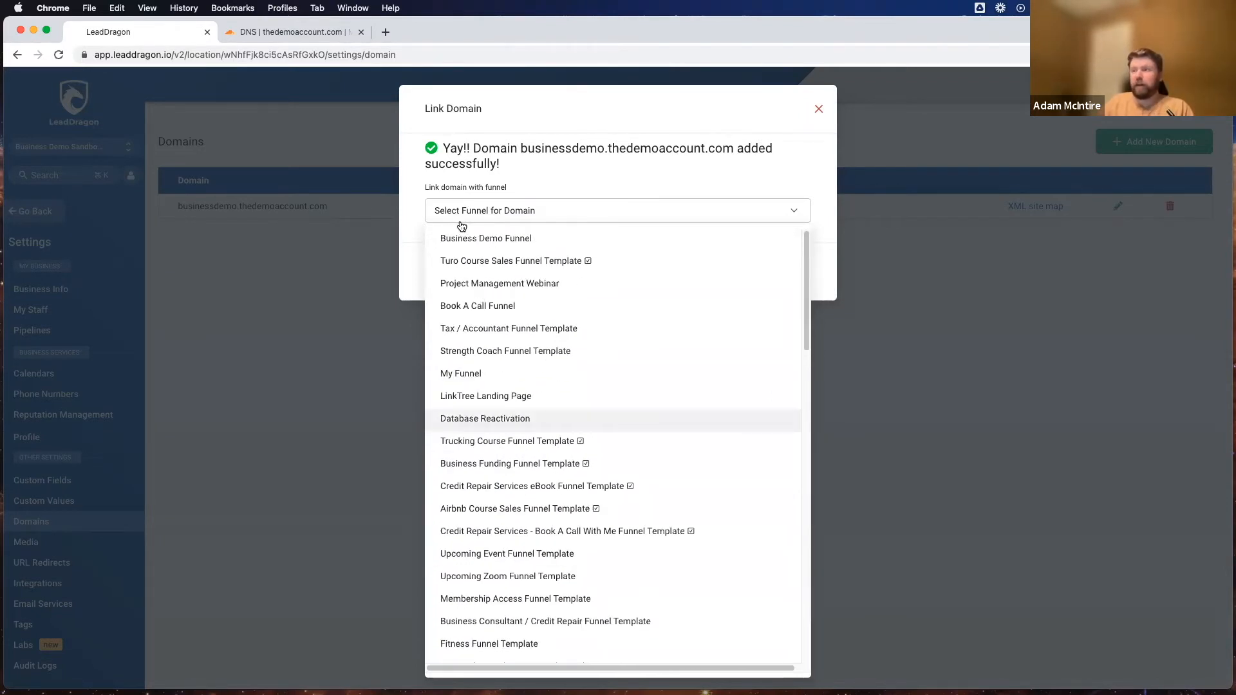
click(444, 240)
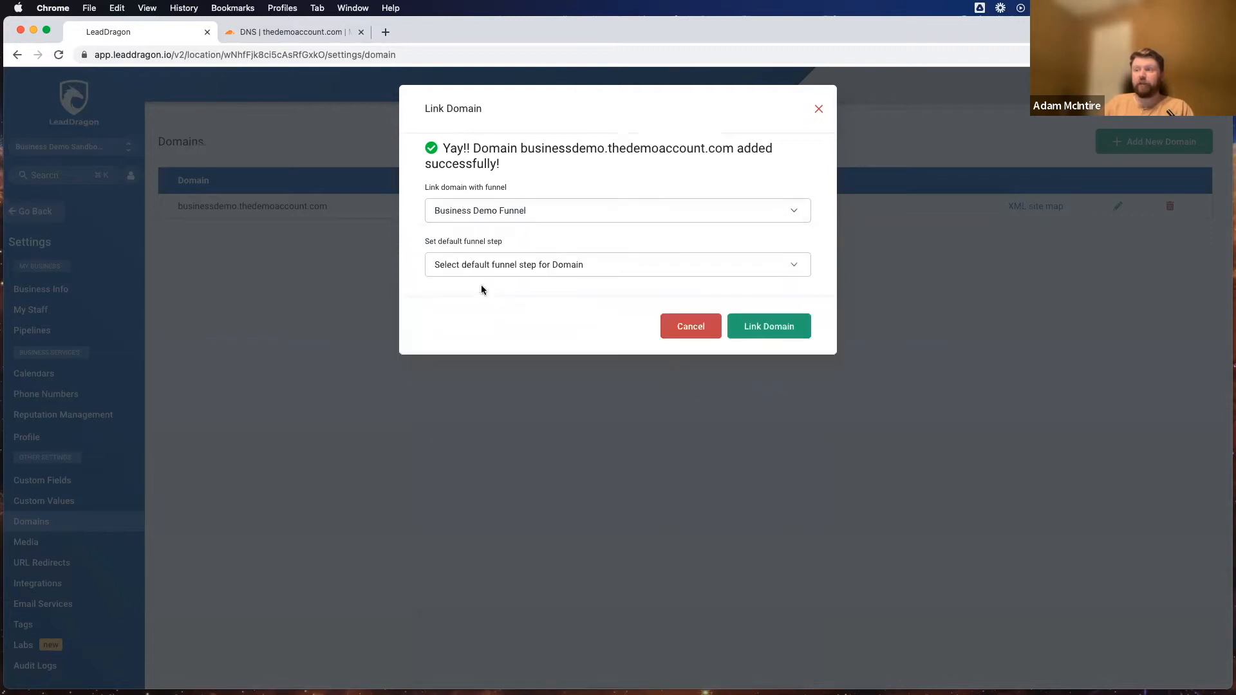
click(481, 272)
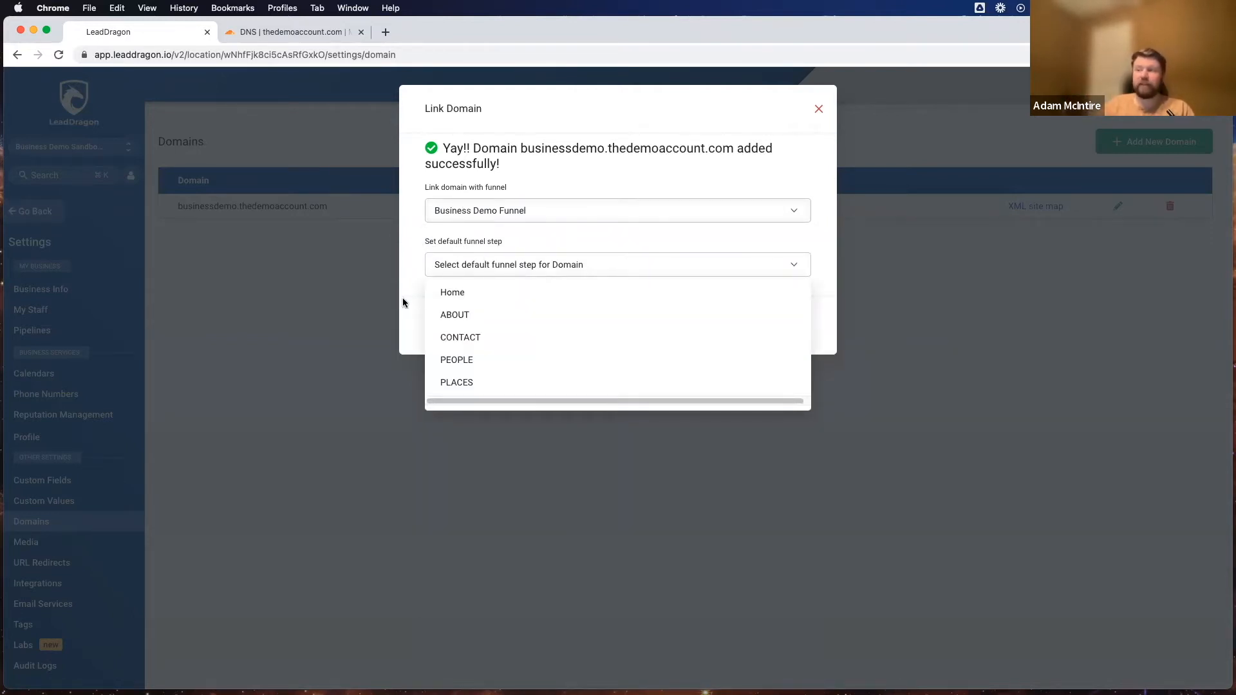
click(454, 298)
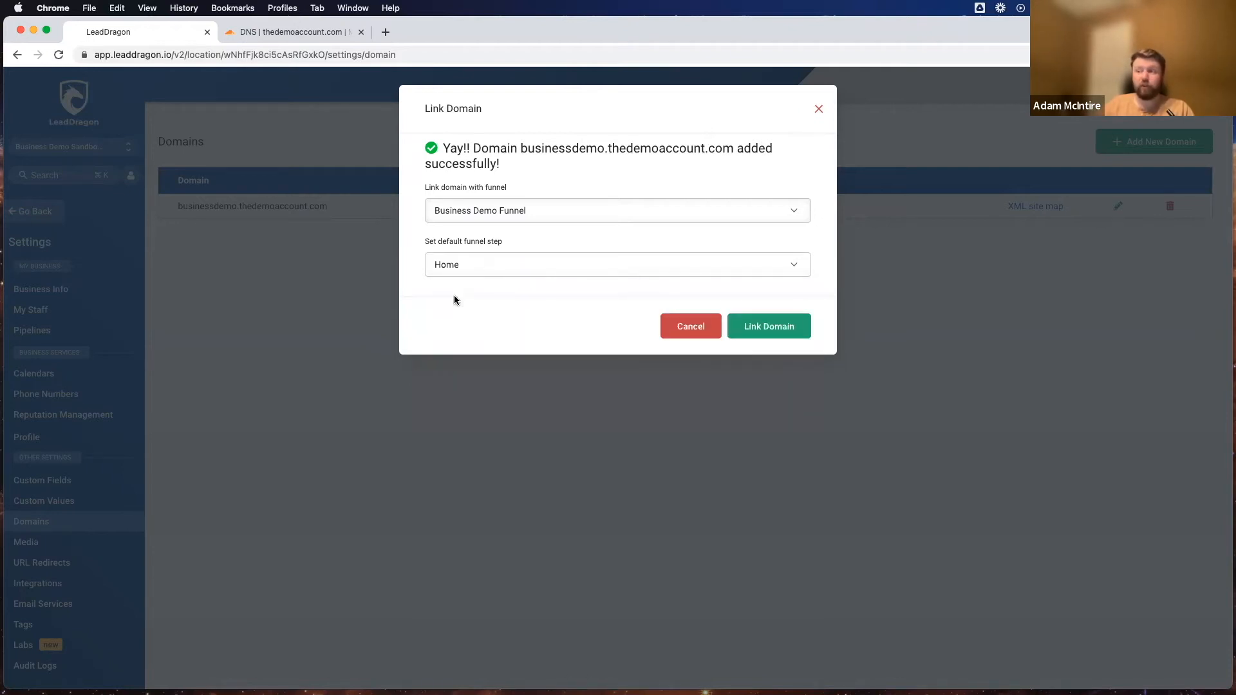
click(785, 317)
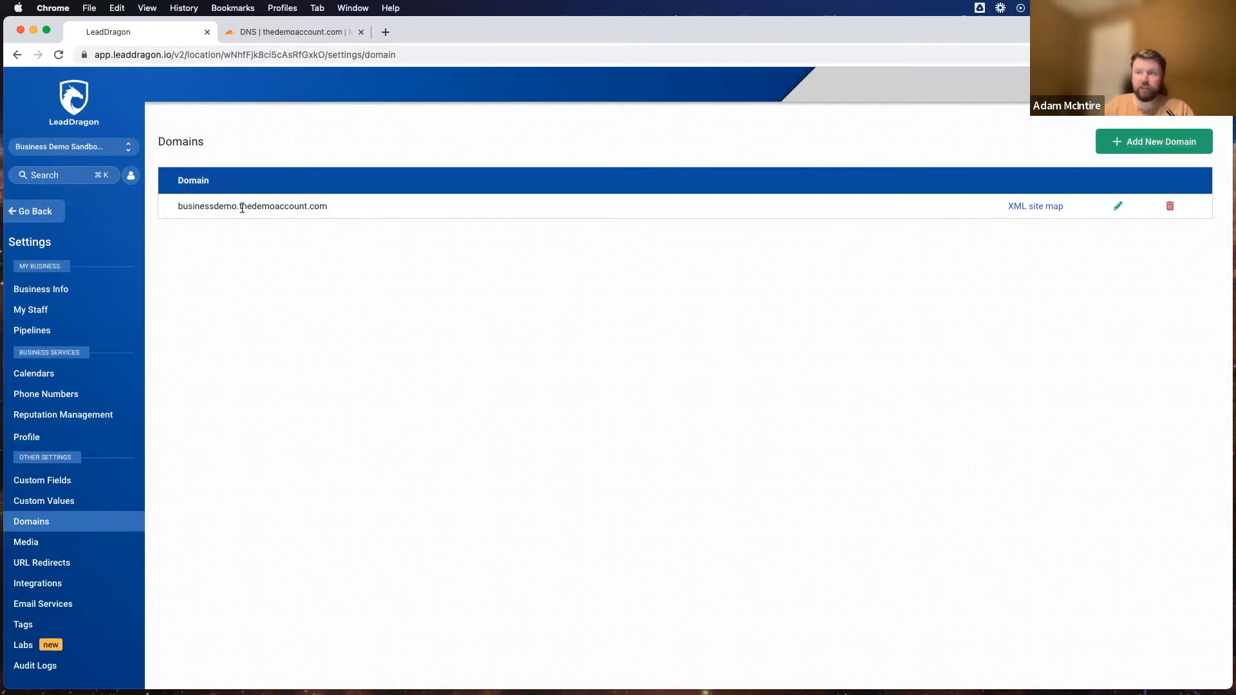
Step: Check the live page at businessdemo.thedemoaccount.com in a separate browser tab, then return to the domain settings
drag(329, 205, 213, 206)
key(shift+Left)
key(shift+Left)
key(shift+Left)
key(shift+Left)
key(shift+Left)
key(shift+Left)
key(shift+Left)
key(shift+Left)
key(super+c)
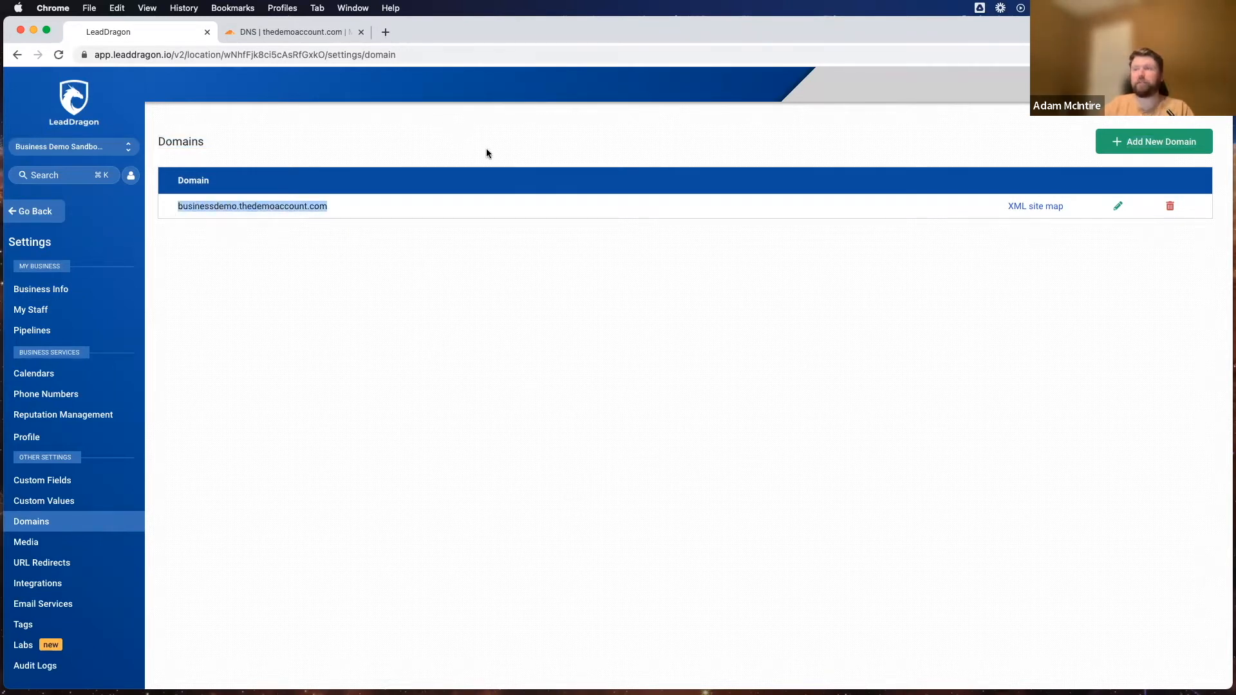
key(super+t)
key(super+v)
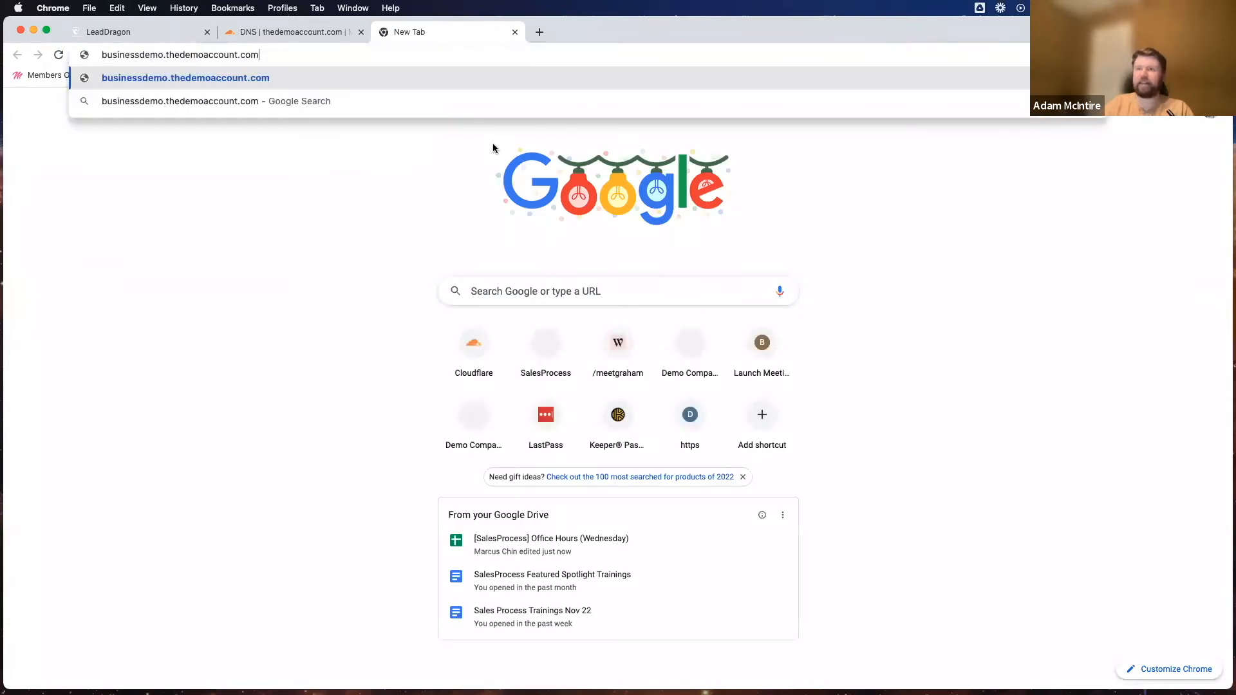
key(Return)
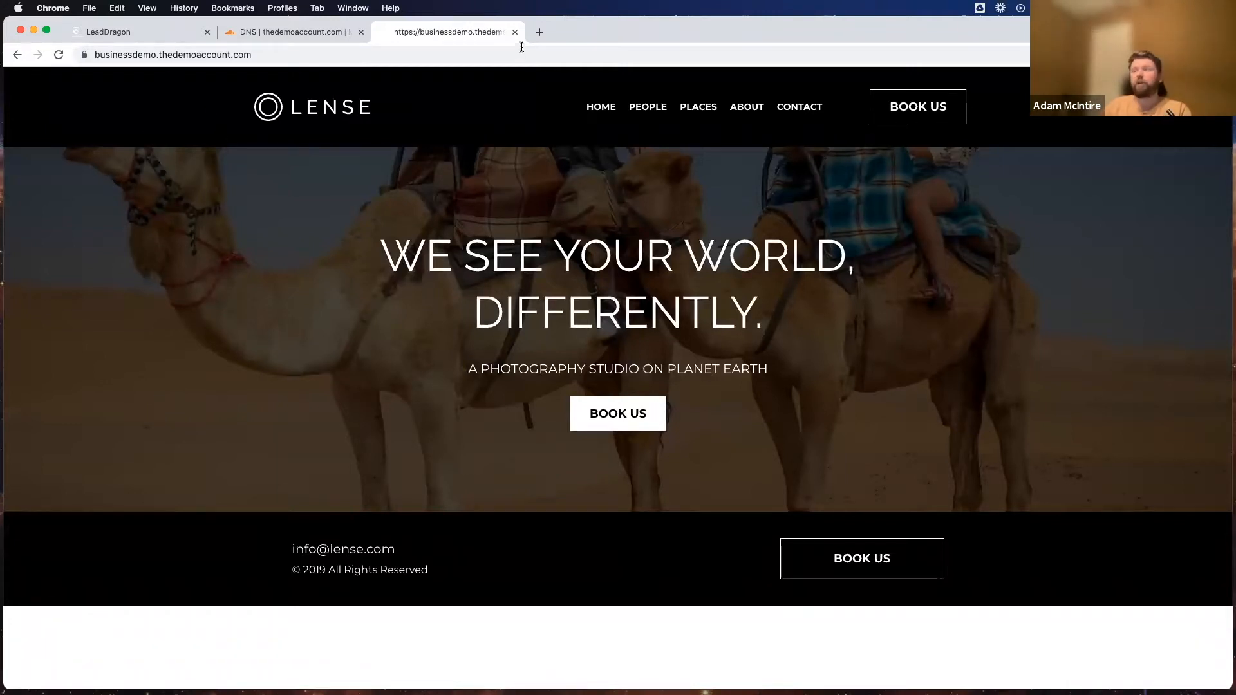
key(super+w)
click(376, 313)
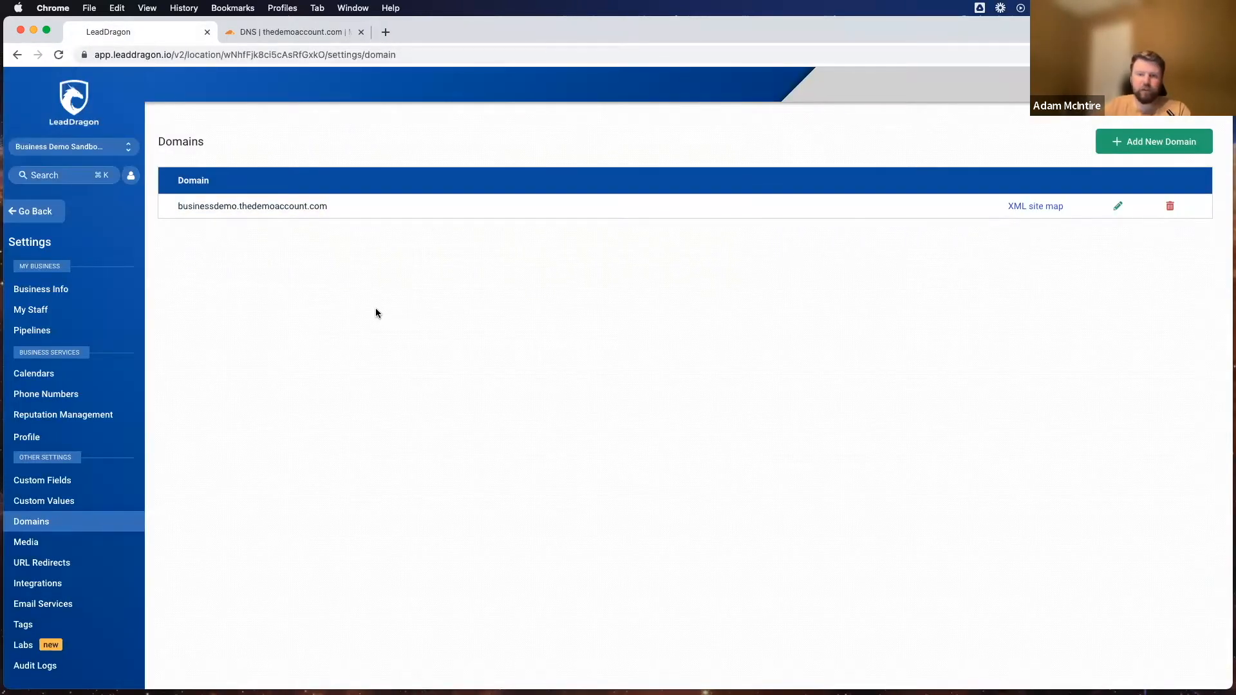
Step: Leave the settings, open the Business Demo Funnel from the Demo Folder and view the form for a new funnel step
click(27, 213)
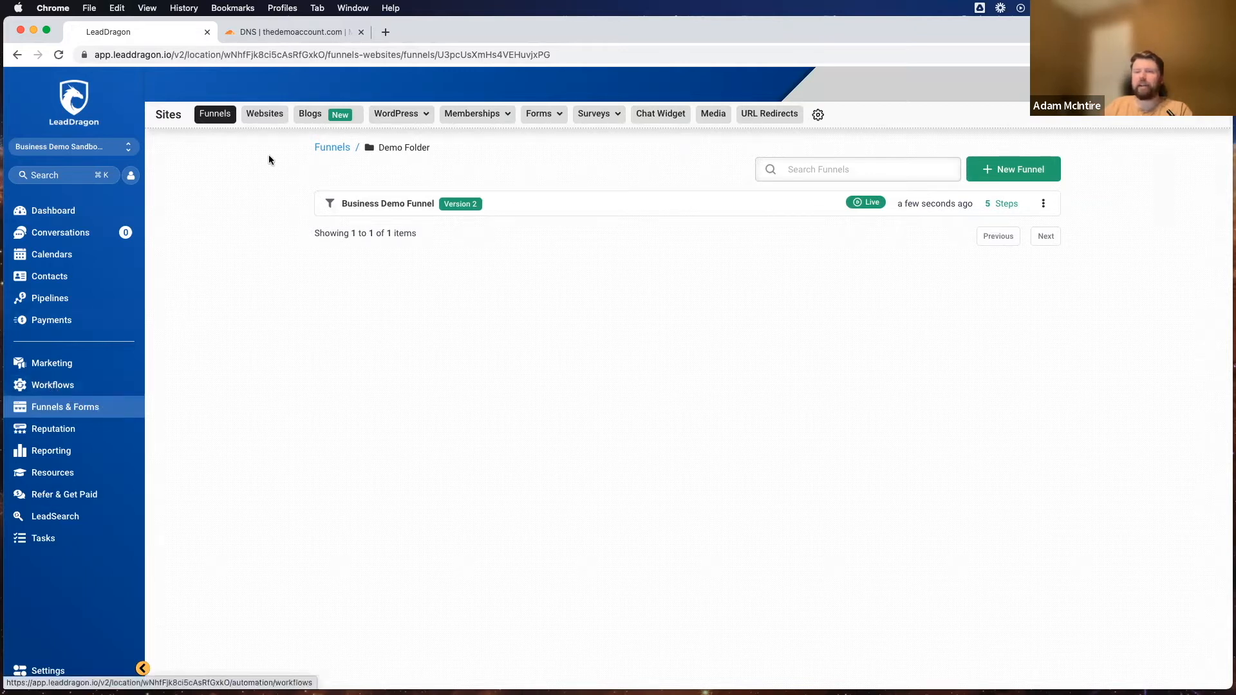
click(409, 207)
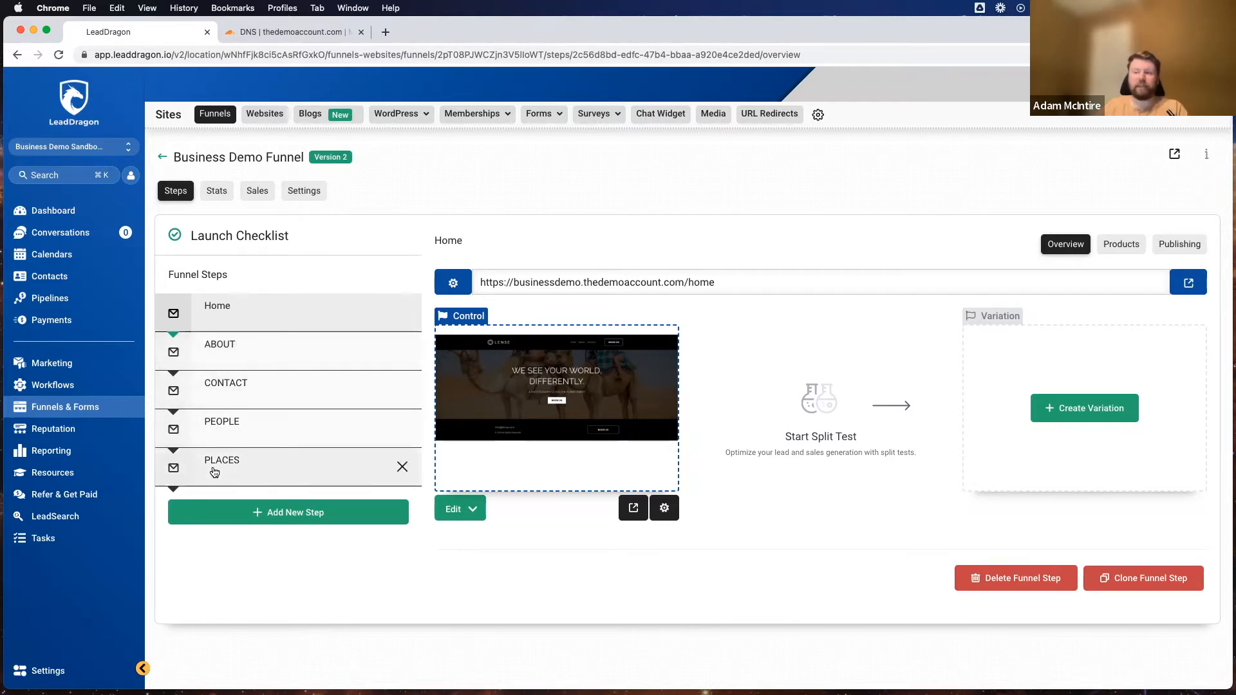
drag(231, 476, 251, 461)
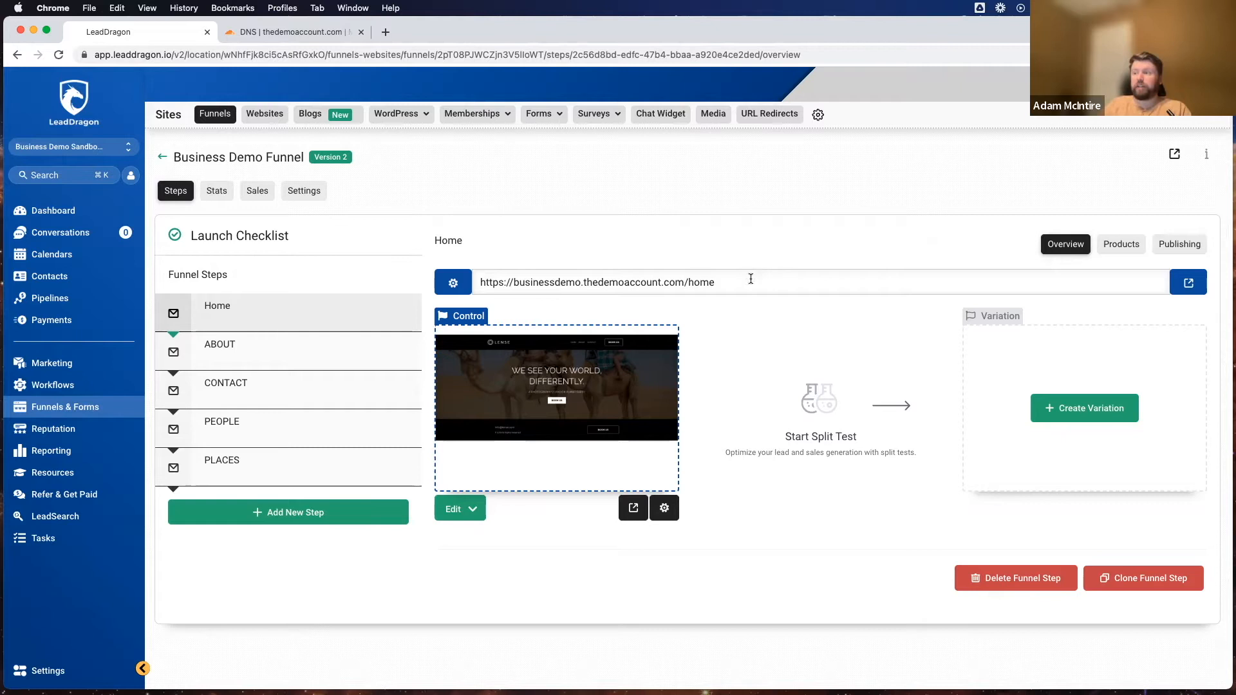
click(562, 204)
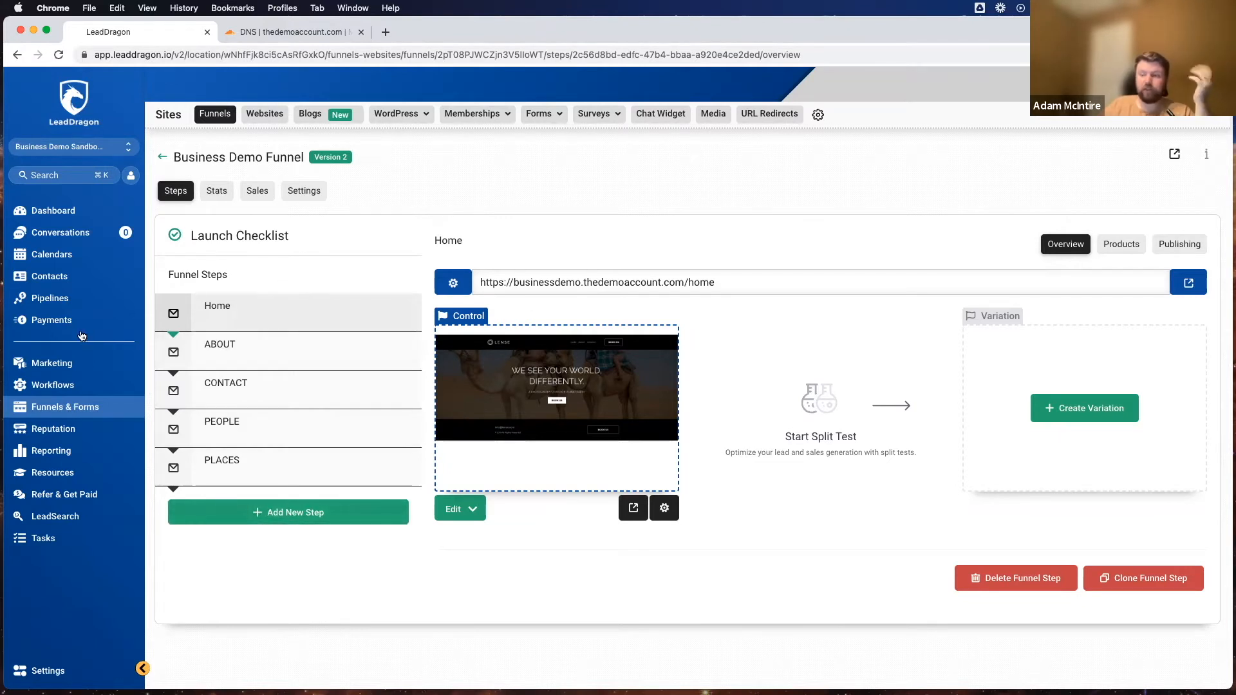
click(269, 504)
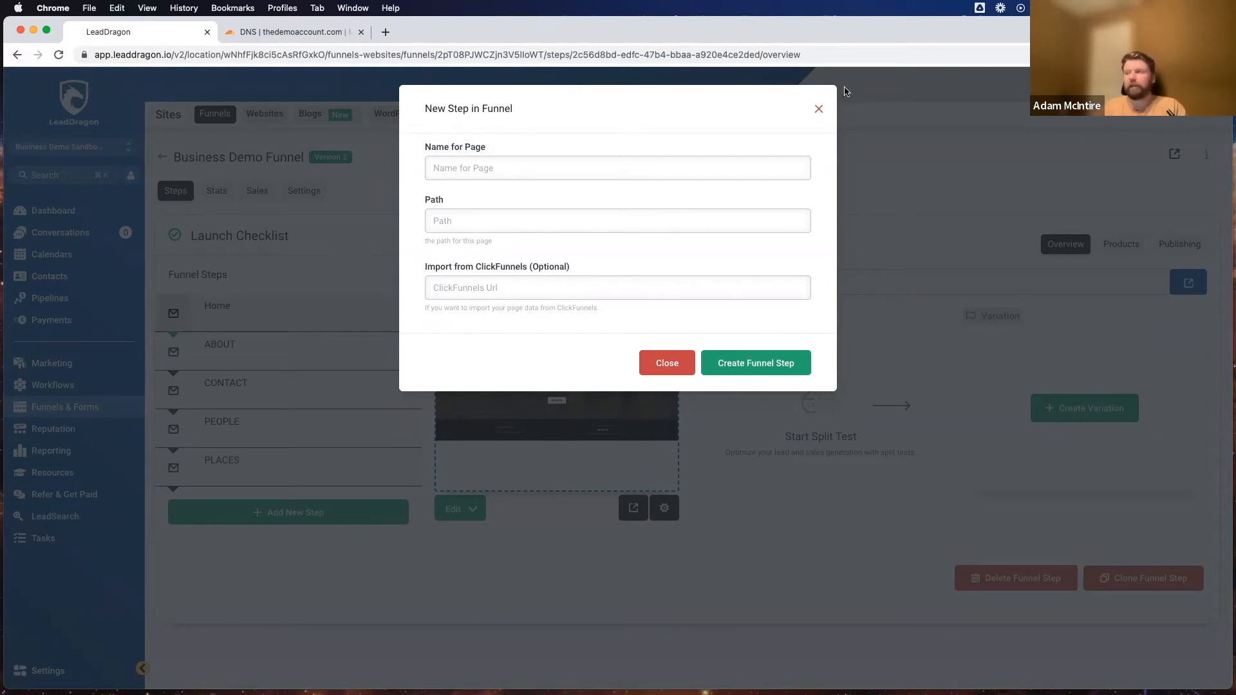
click(293, 426)
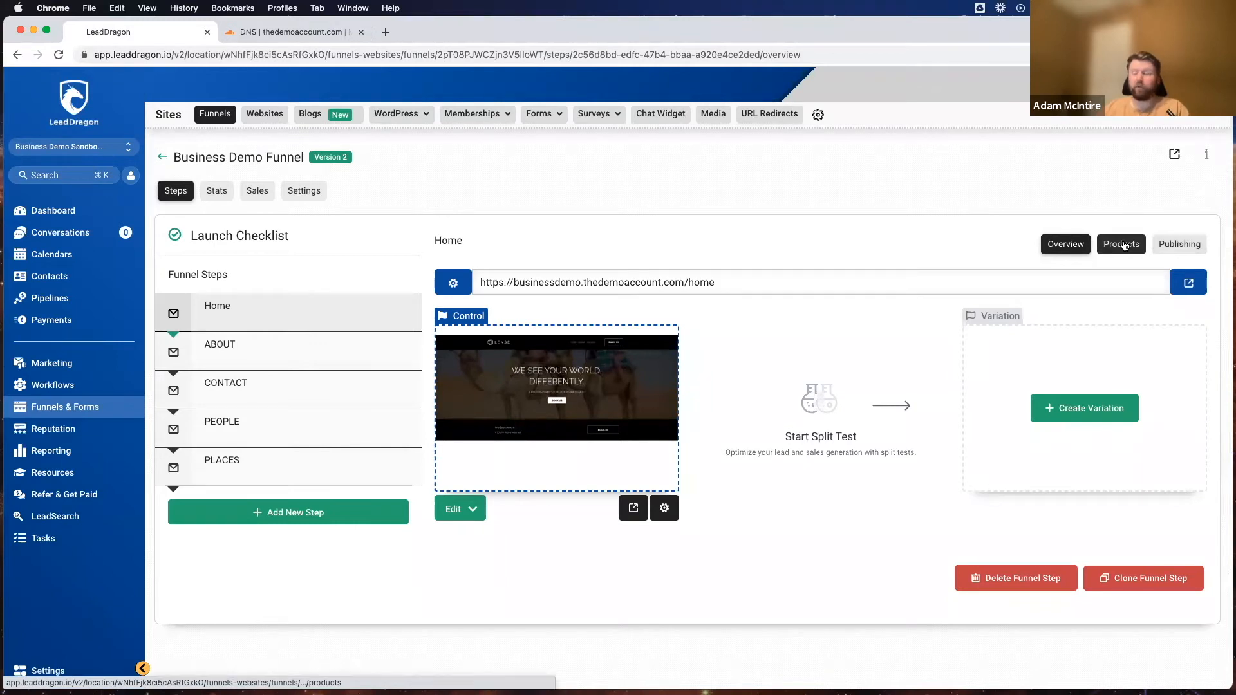
Step: Enter Sales Page as the Home step's name in its publishing settings
click(1187, 243)
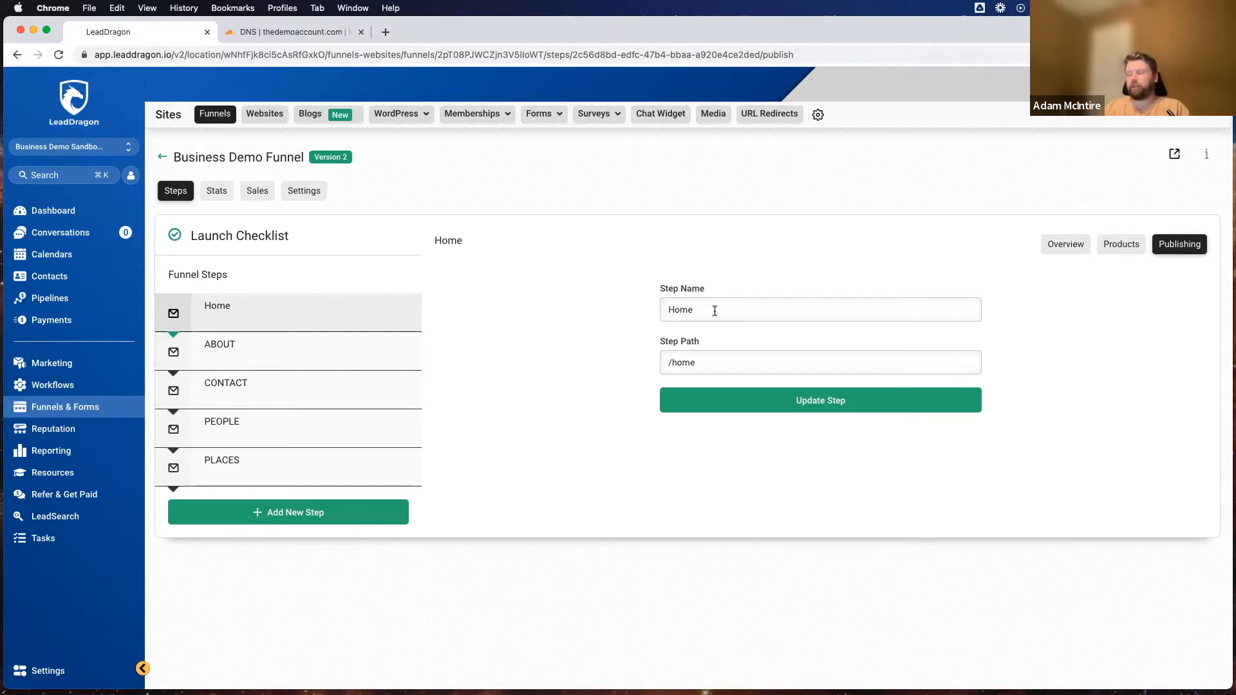
key(super+a)
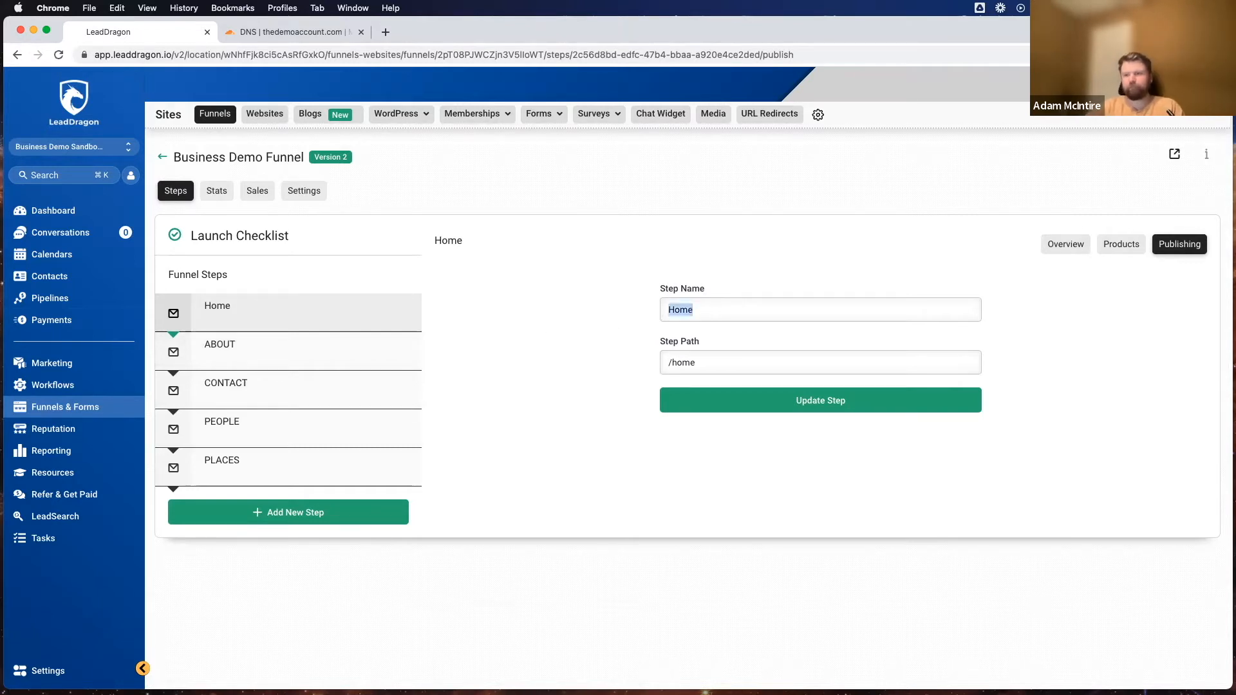
text(Sales Page)
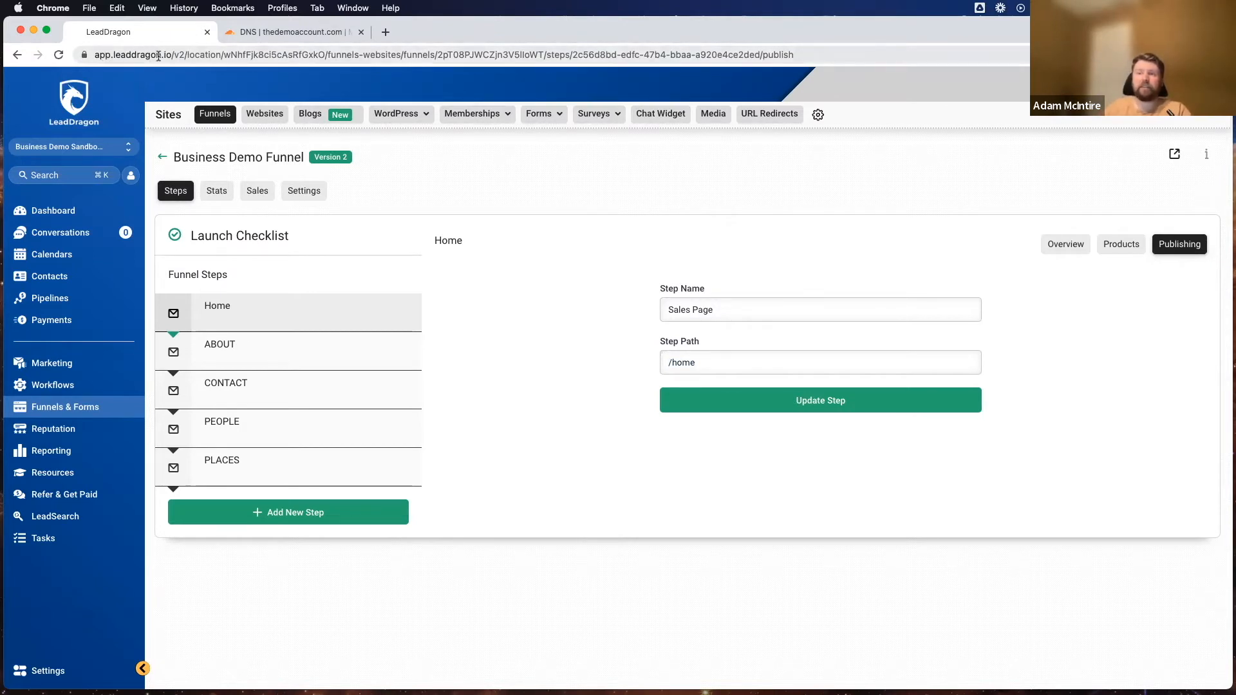
Step: Set the step path to /welcome and update the funnel step with its new name and path
drag(175, 54, 825, 54)
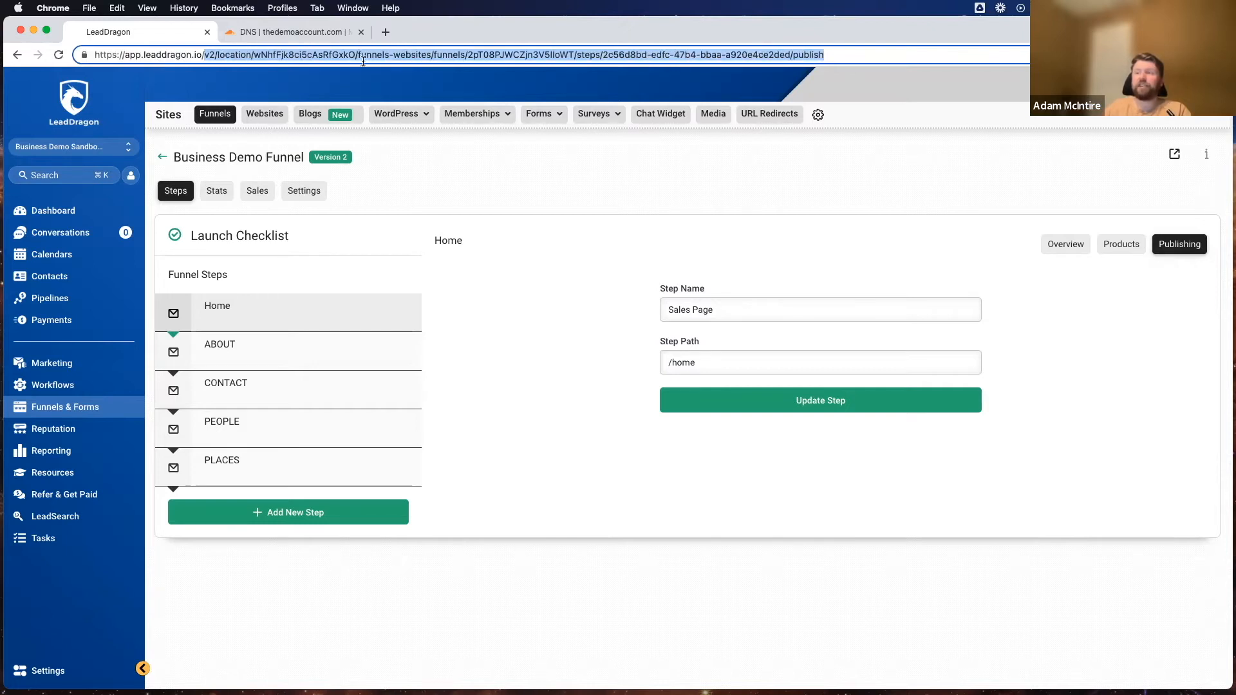
click(515, 427)
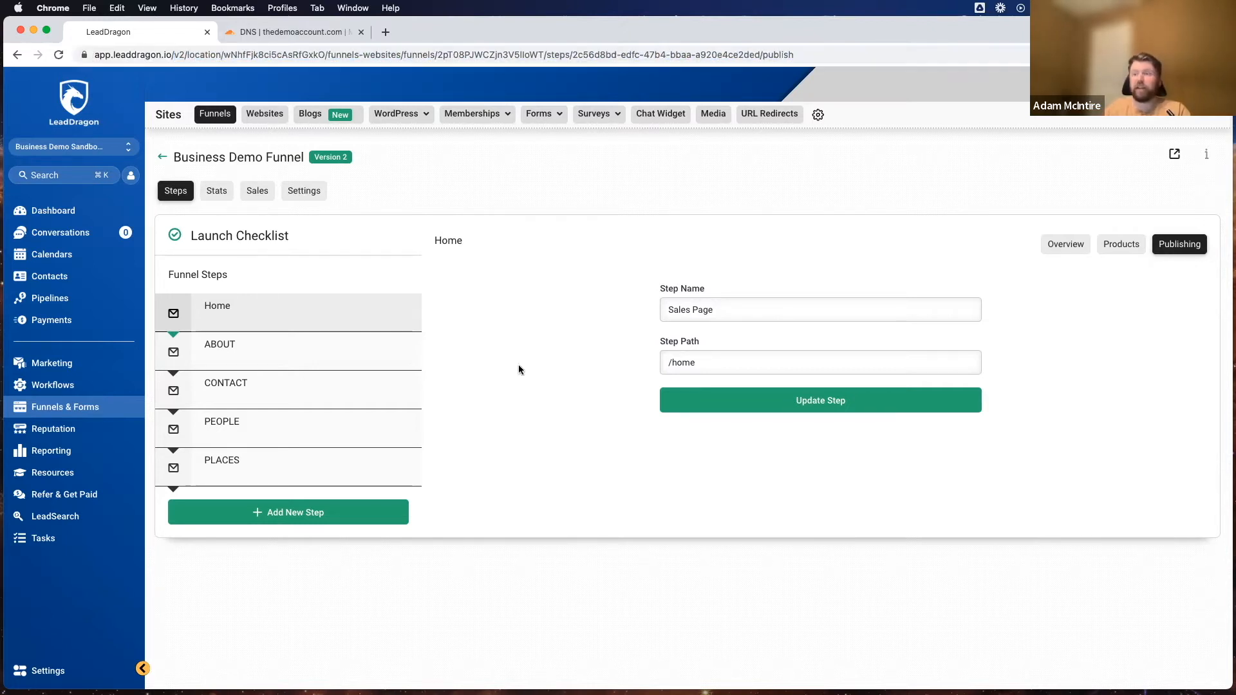
double_click(731, 363)
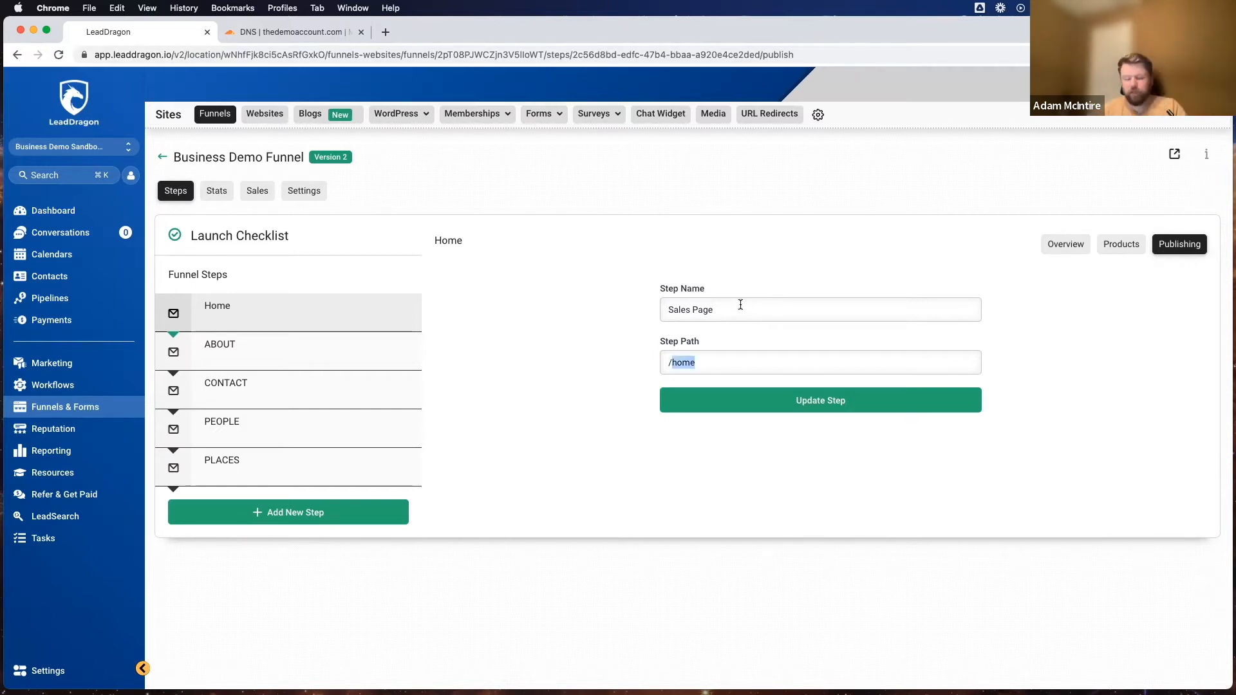
text(welcome)
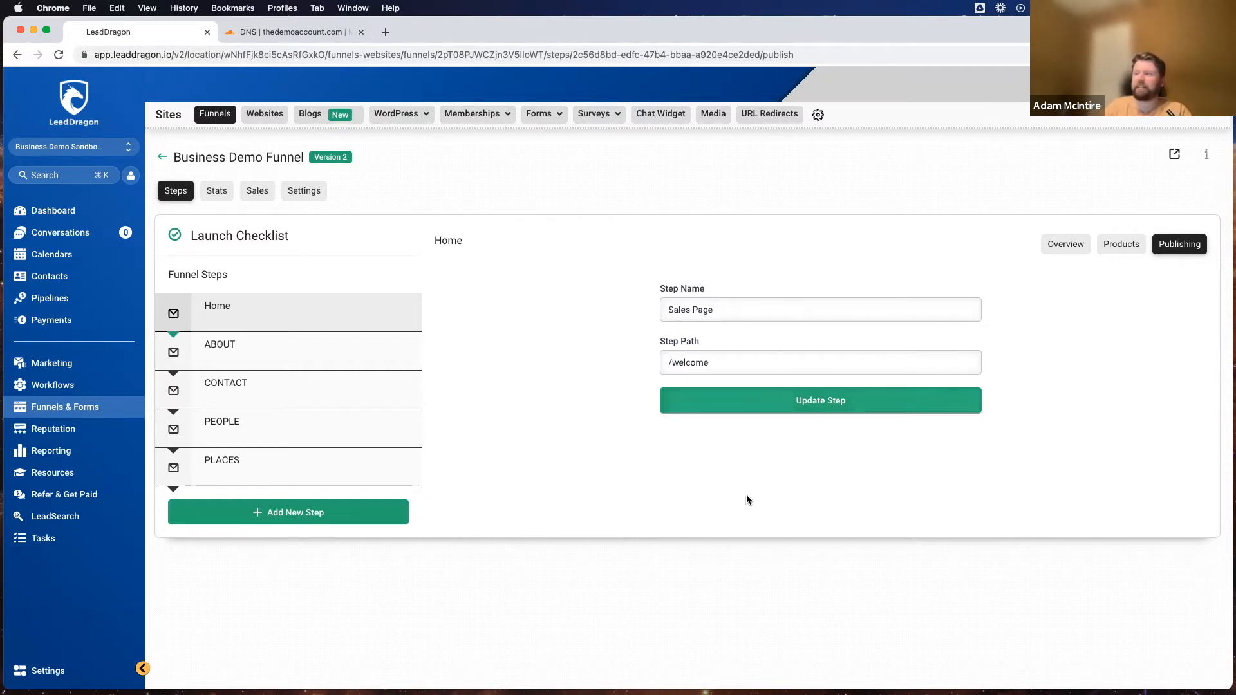
click(712, 399)
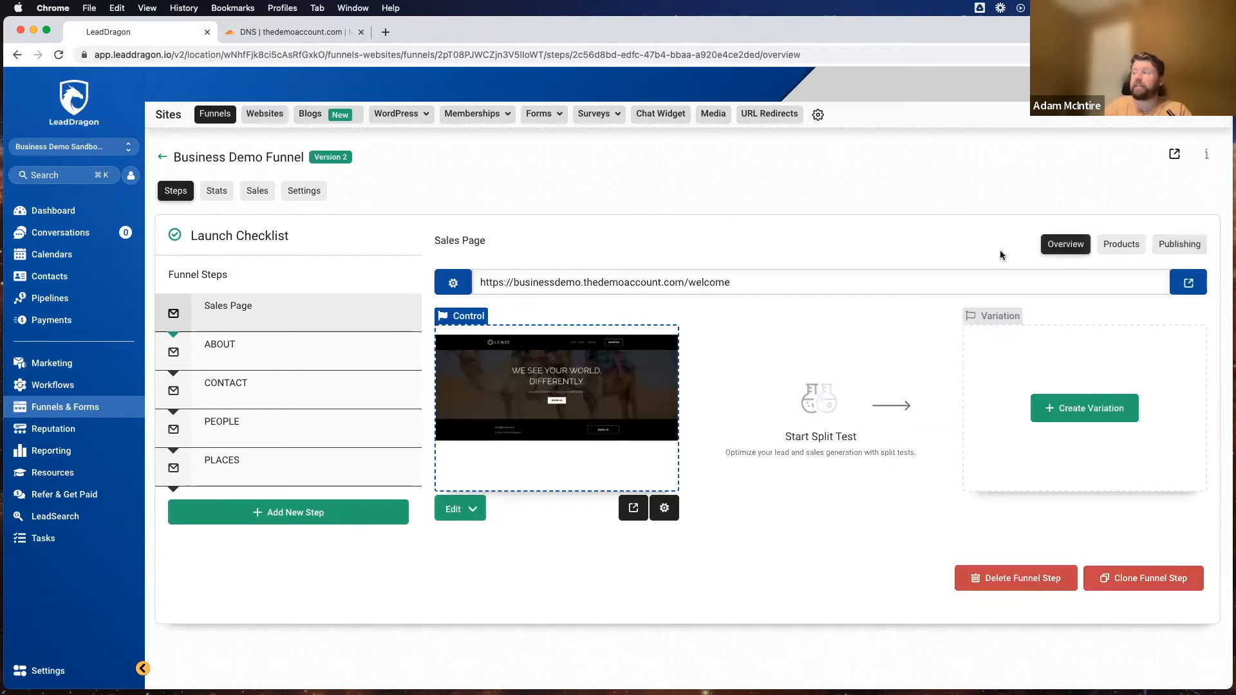
Step: Examine the domain and path portions of the Sales Page step's web address in its overview
drag(755, 285, 687, 284)
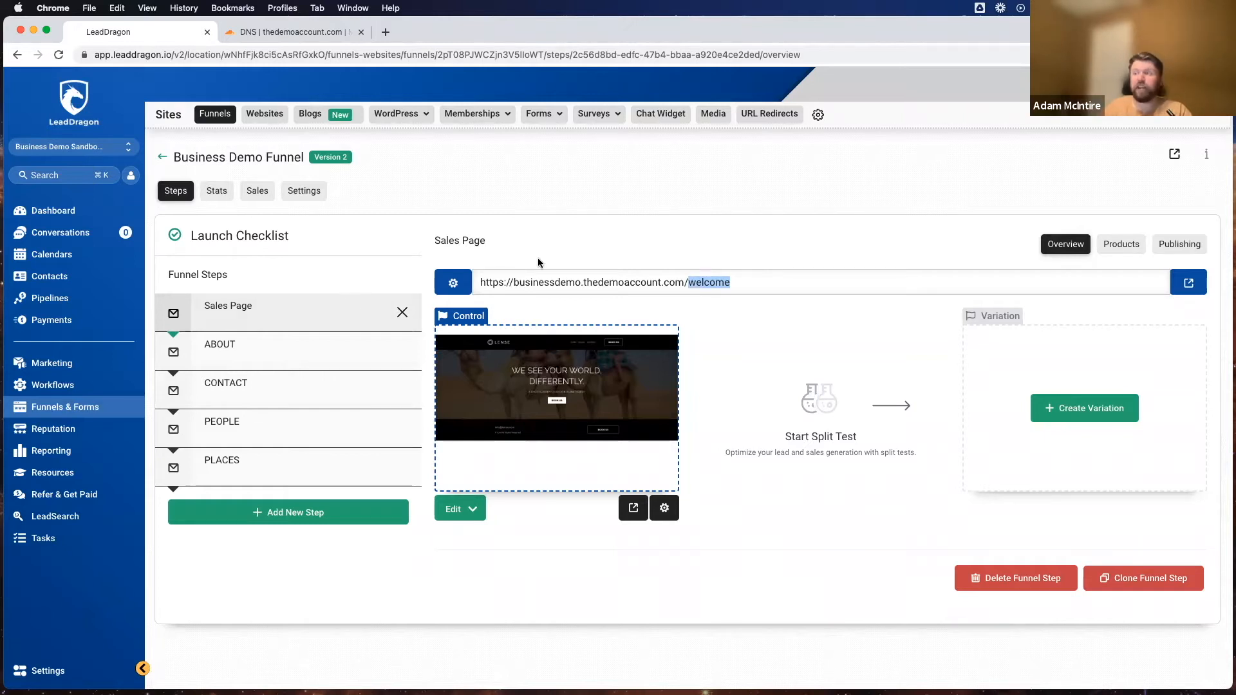
click(699, 280)
drag(730, 282, 688, 285)
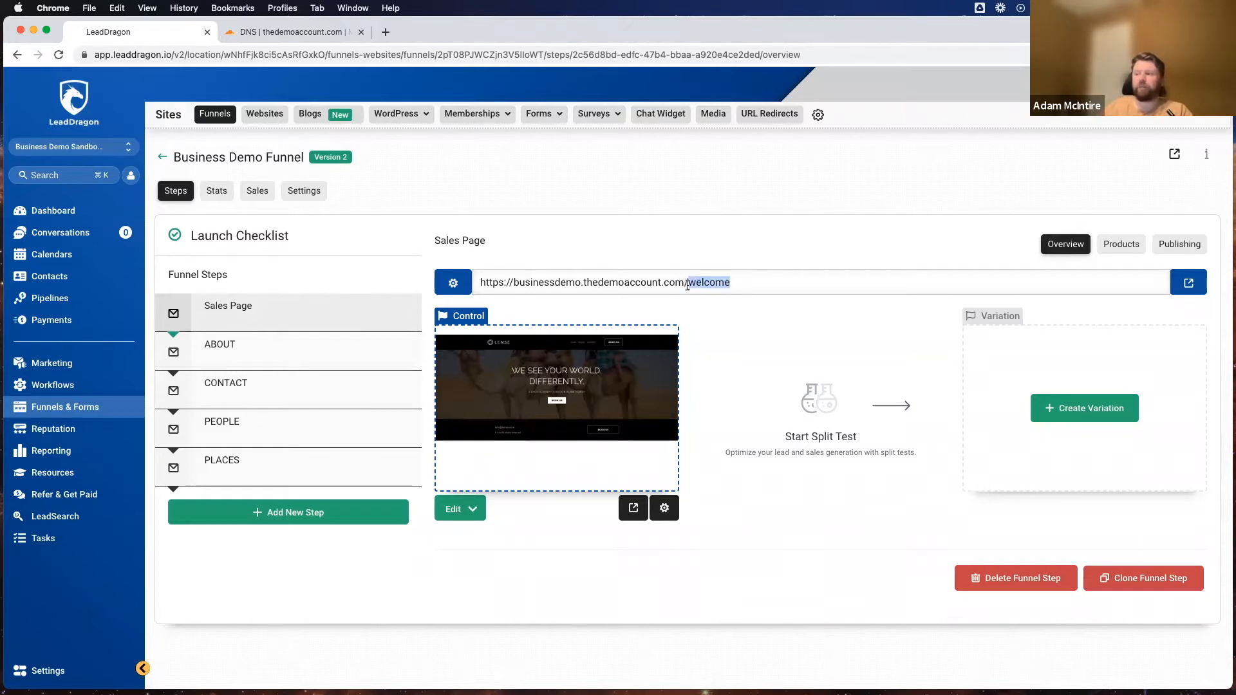
double_click(512, 286)
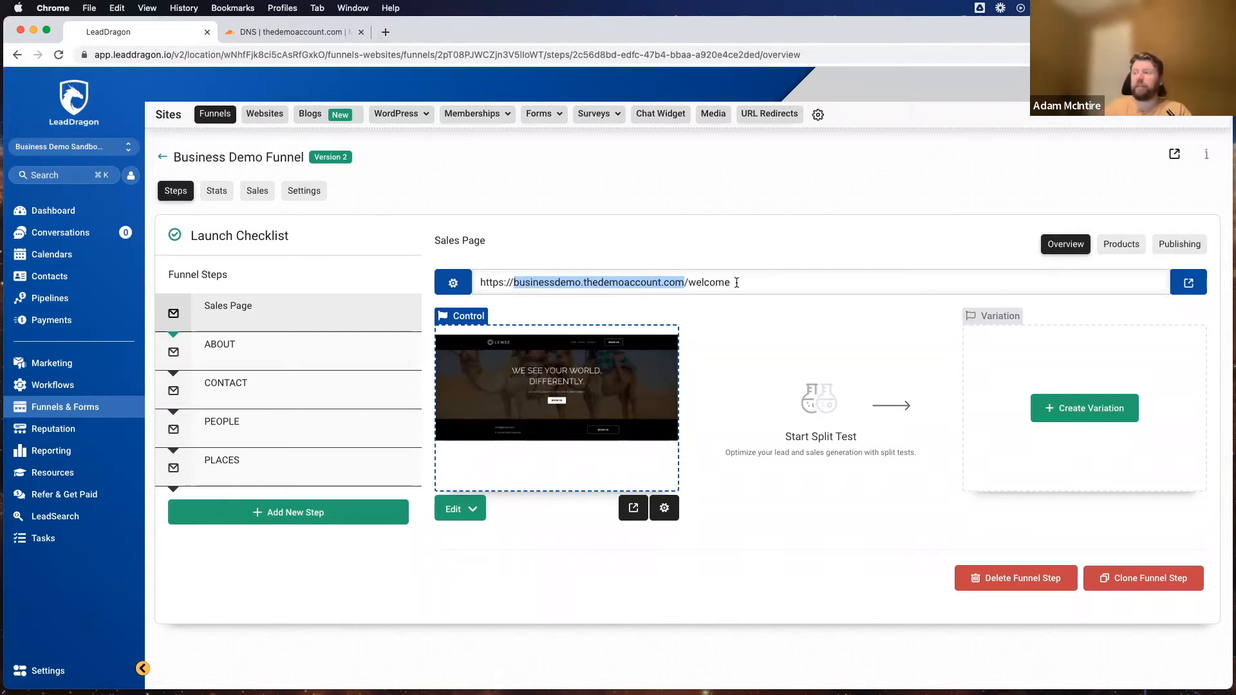
click(493, 291)
triple_click(493, 291)
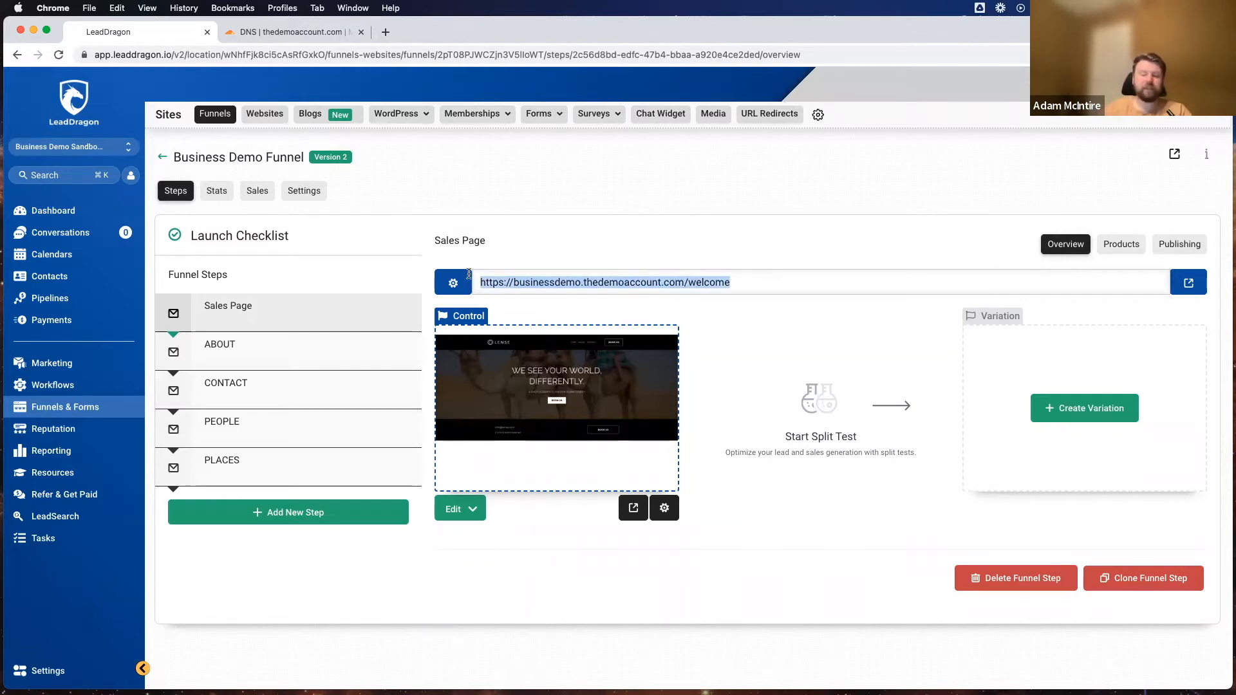
click(608, 219)
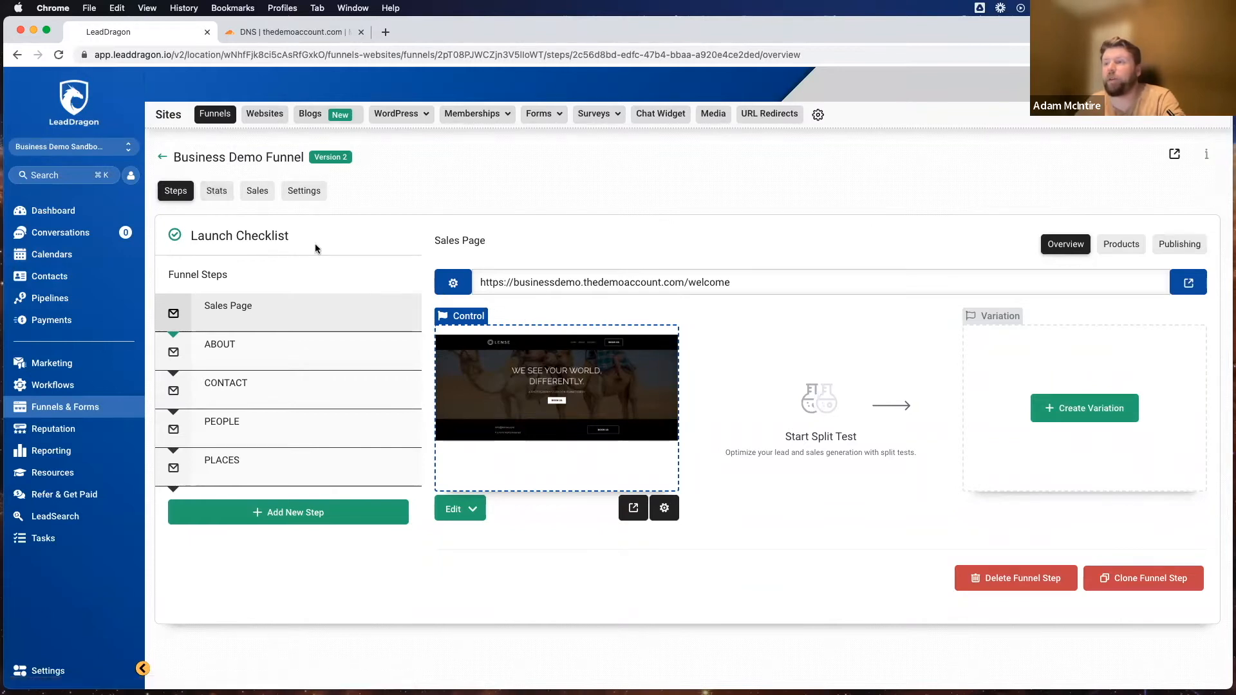
Step: Review the funnel's statistics, covering page views, opt-ins, sales and earnings per pageview
click(218, 191)
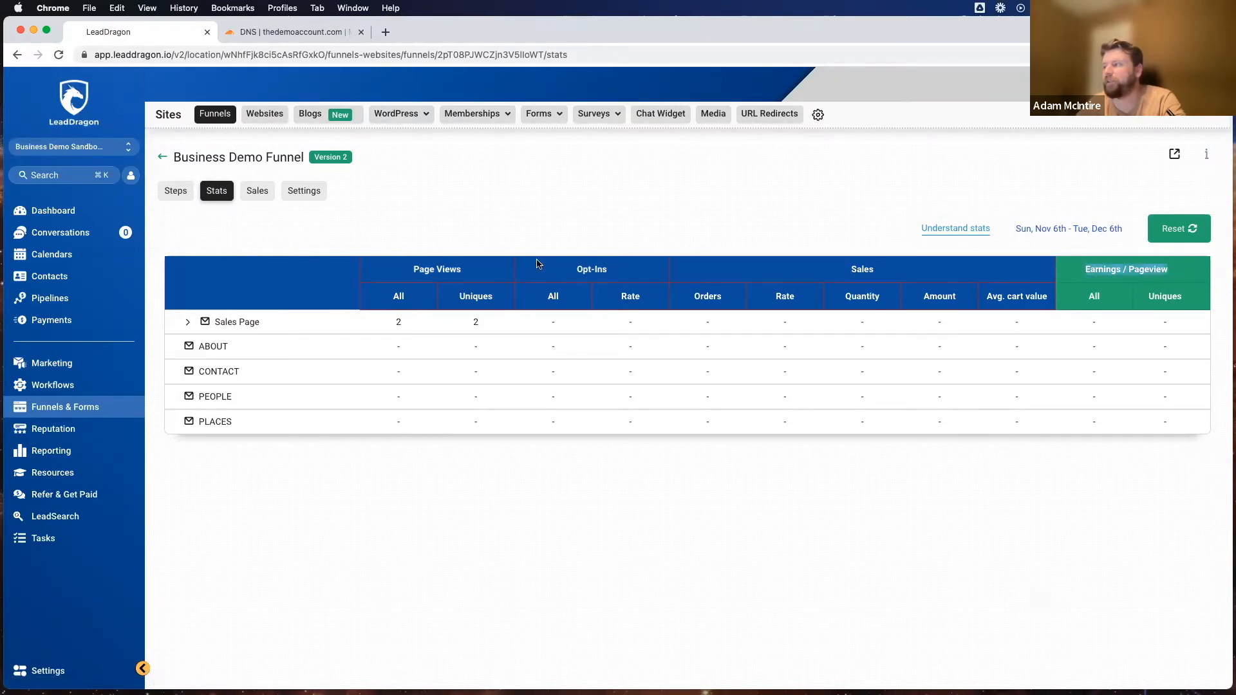
triple_click(429, 272)
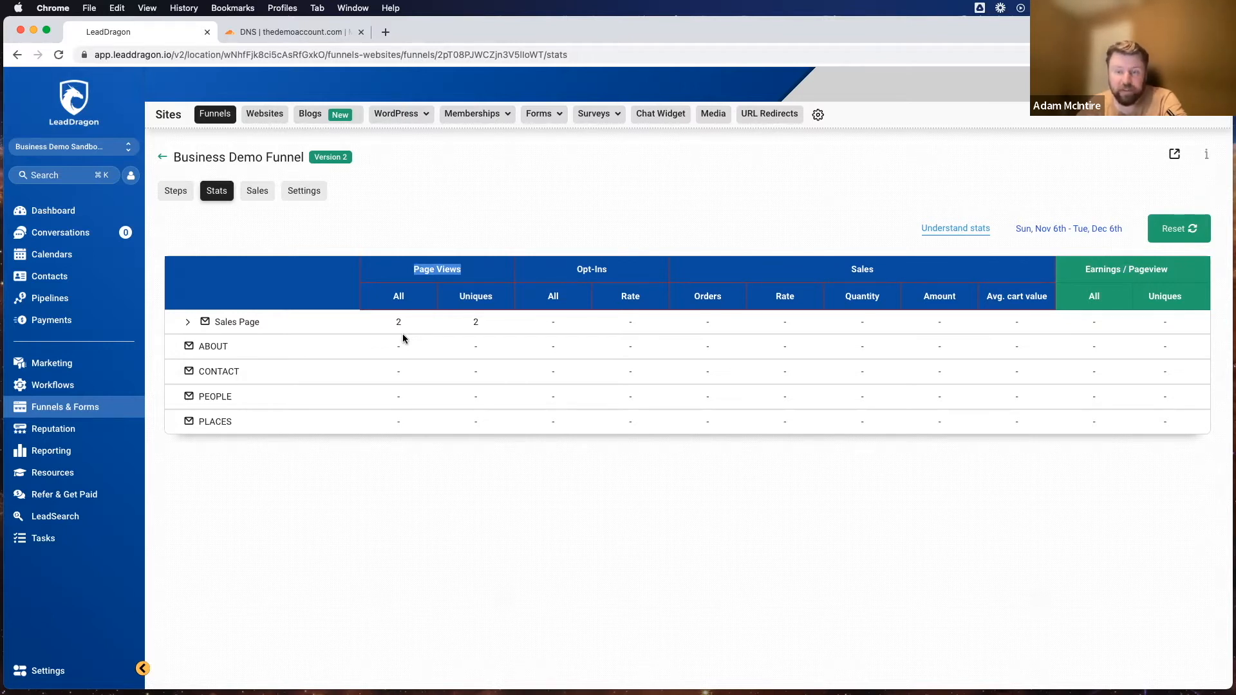
drag(560, 269, 618, 277)
click(611, 242)
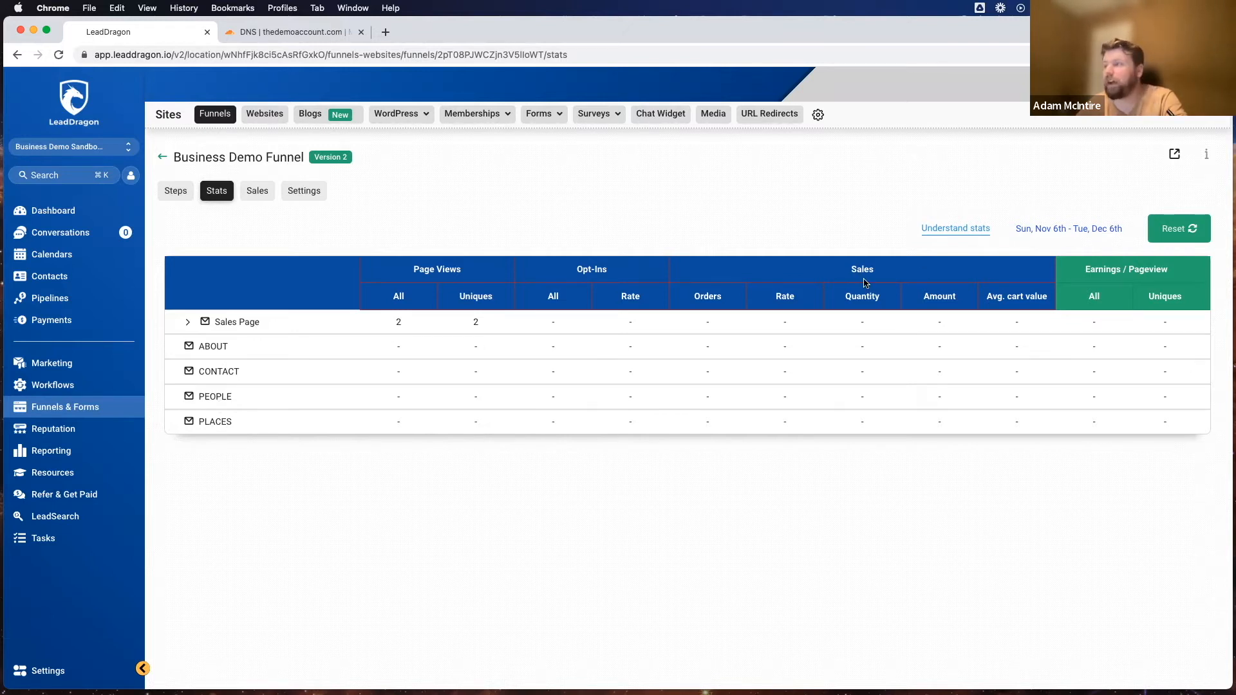
drag(840, 277, 891, 274)
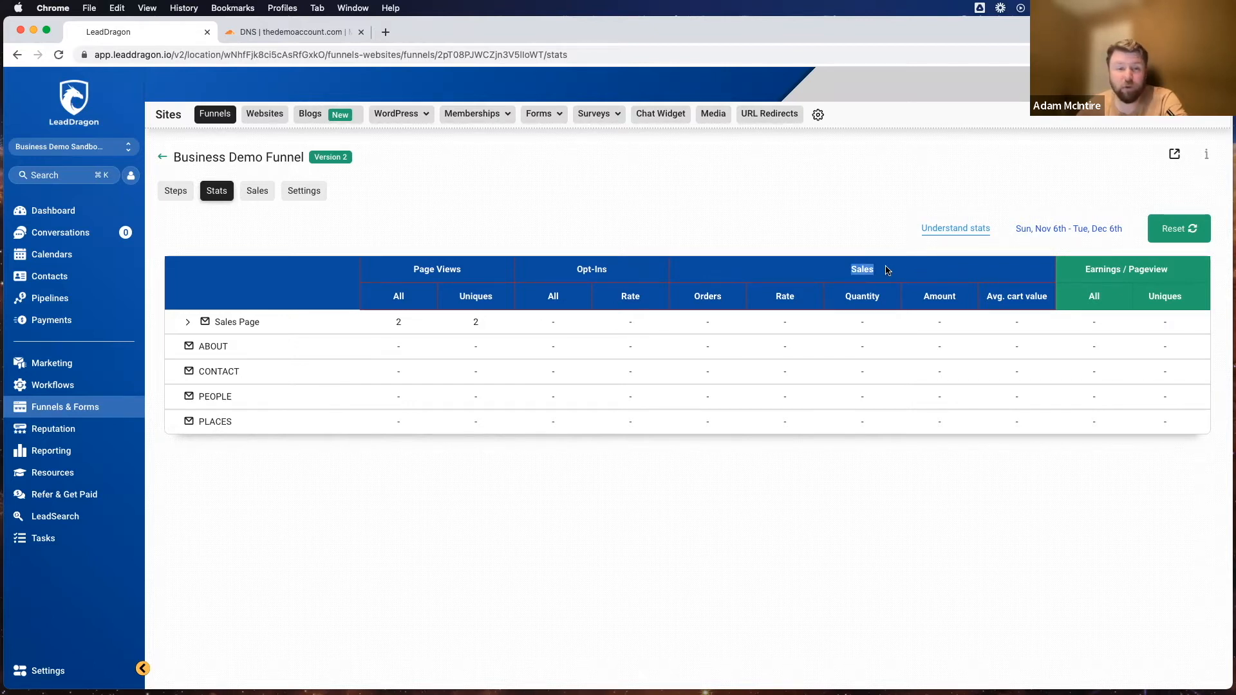
drag(887, 270, 207, 350)
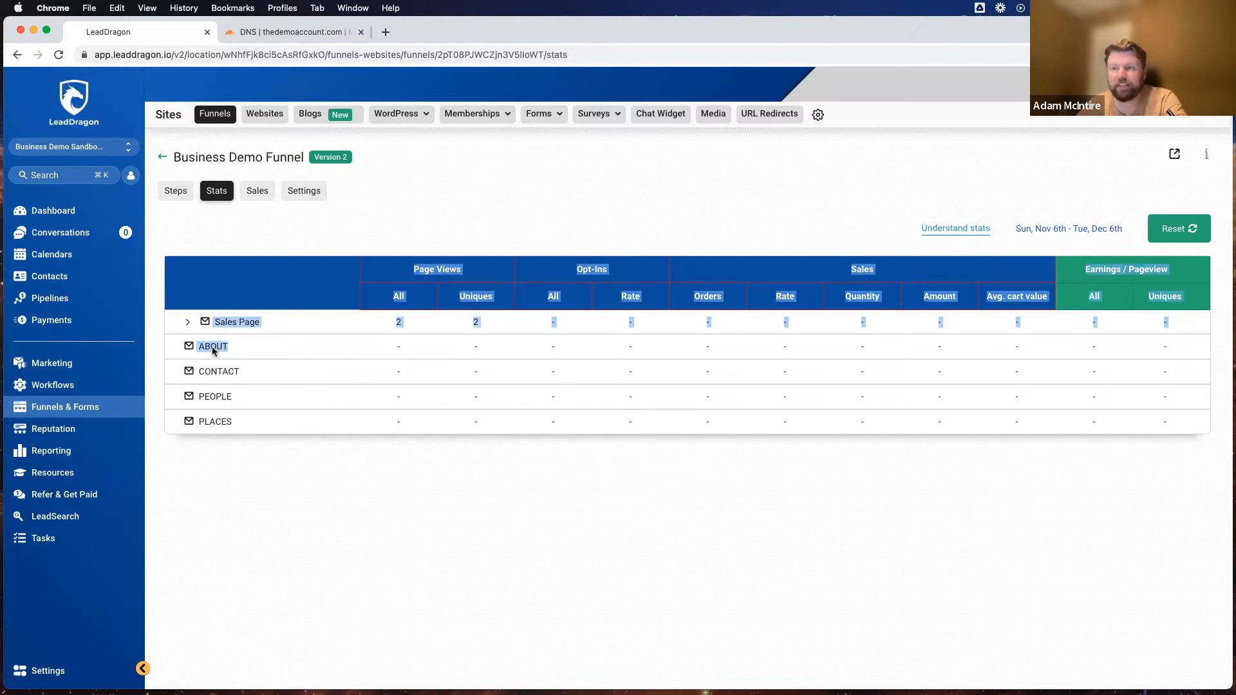
click(812, 271)
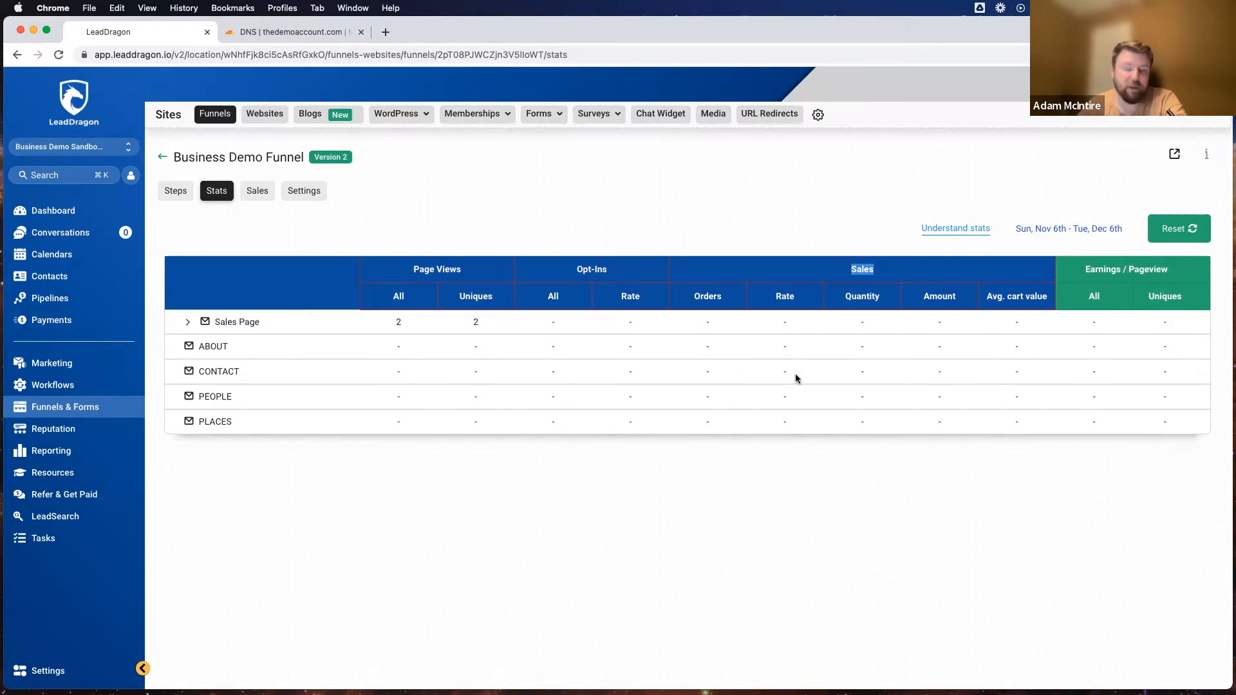
triple_click(1085, 271)
double_click(1164, 297)
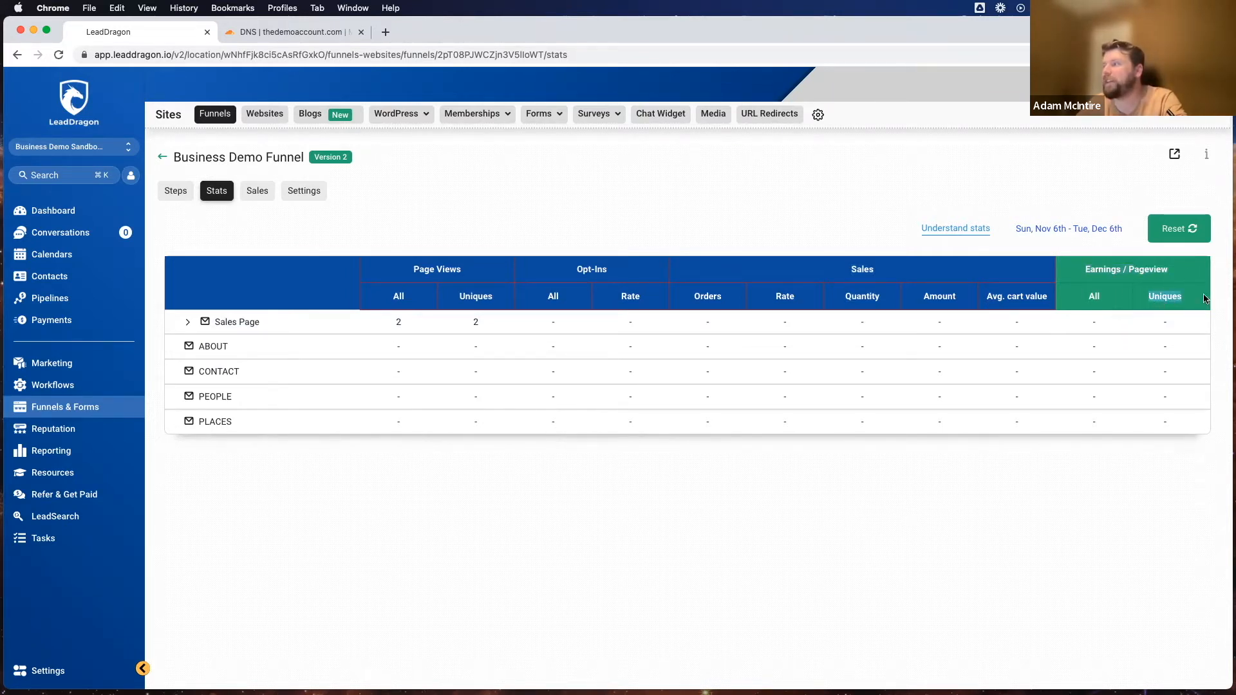
double_click(1092, 297)
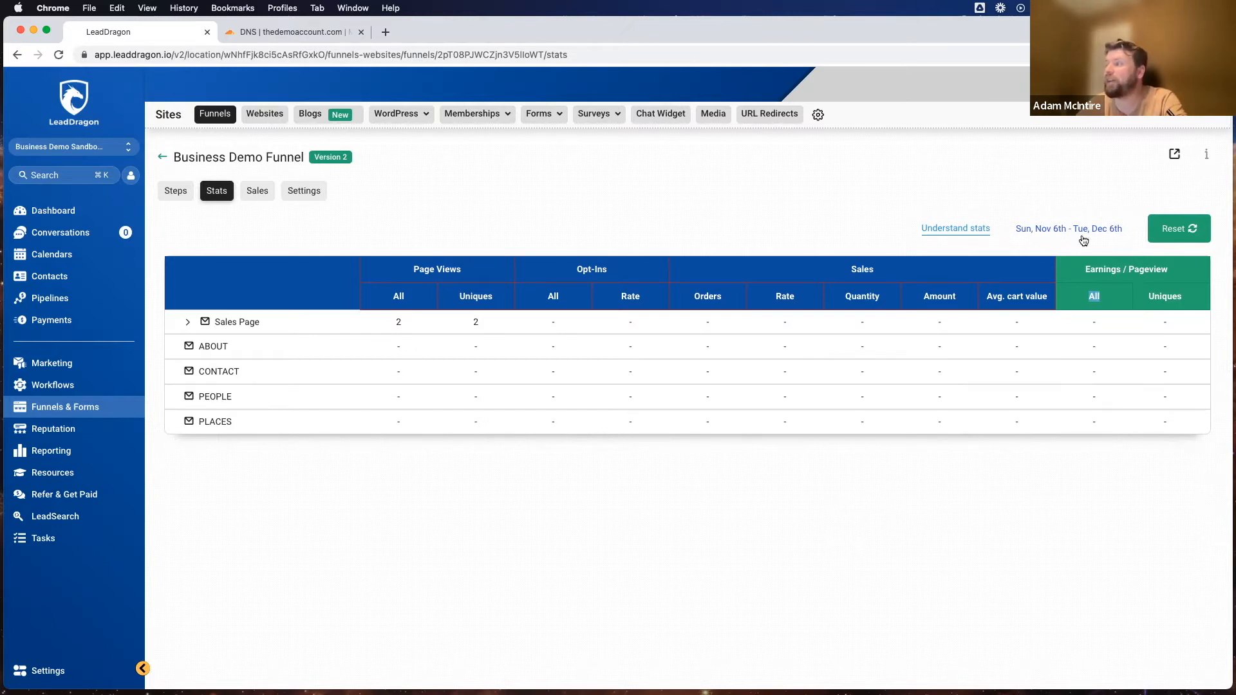
Step: Set the funnel statistics date range to Last year, Jan 1, 2021 to Dec 31, 2021
click(1061, 230)
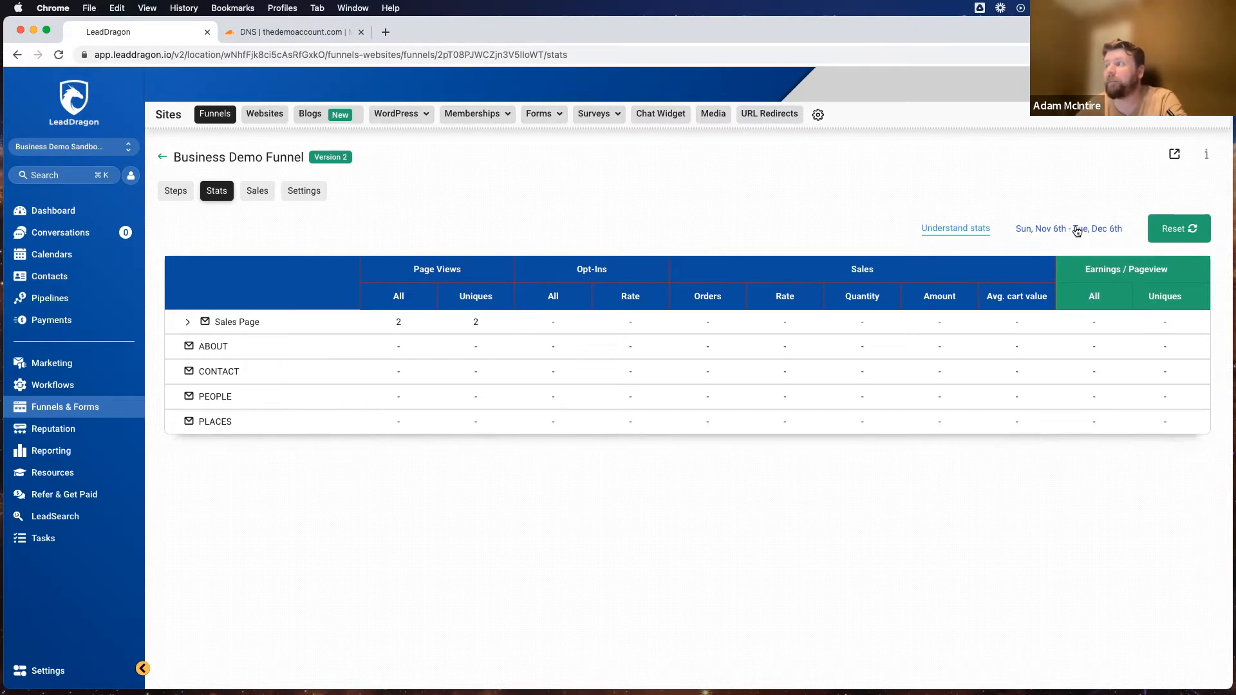
click(1076, 230)
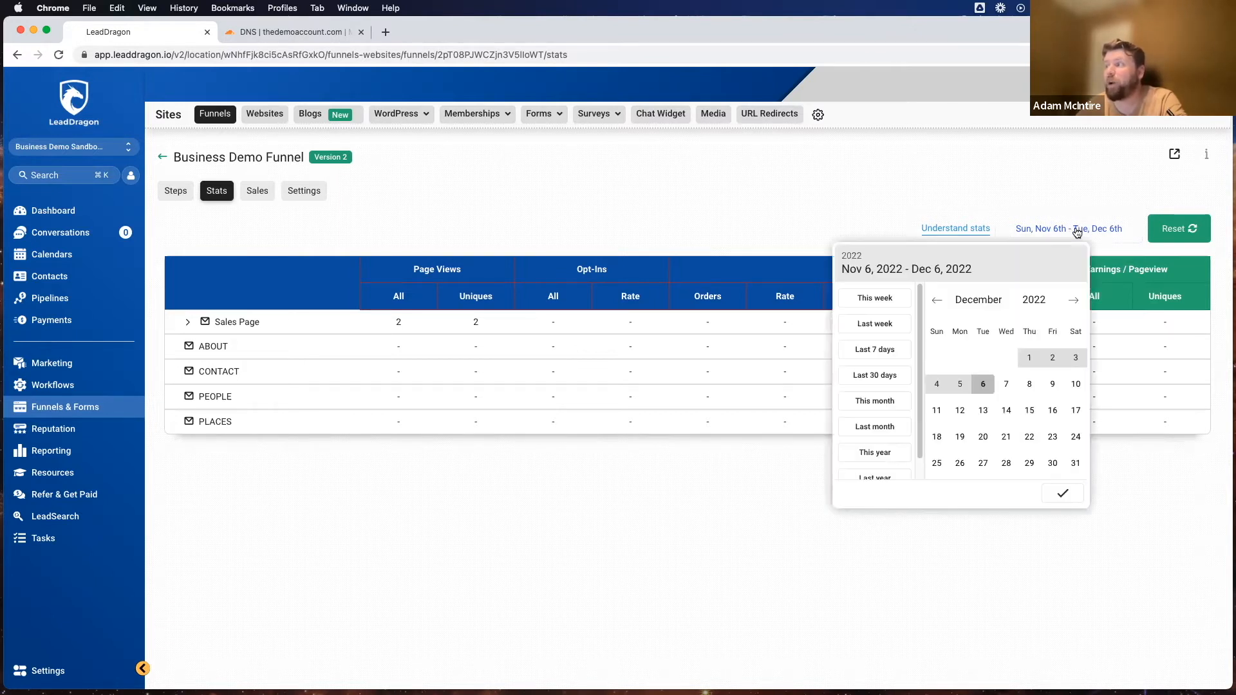
scroll(874, 450, down, 1)
click(874, 456)
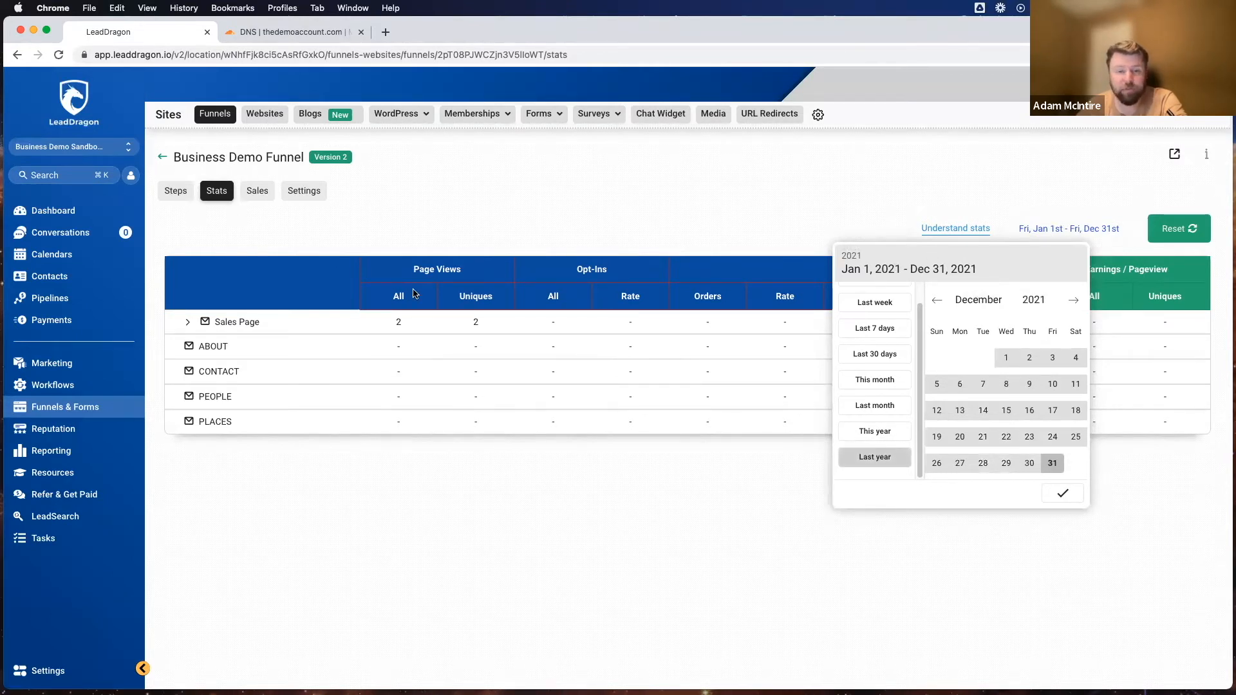
click(574, 486)
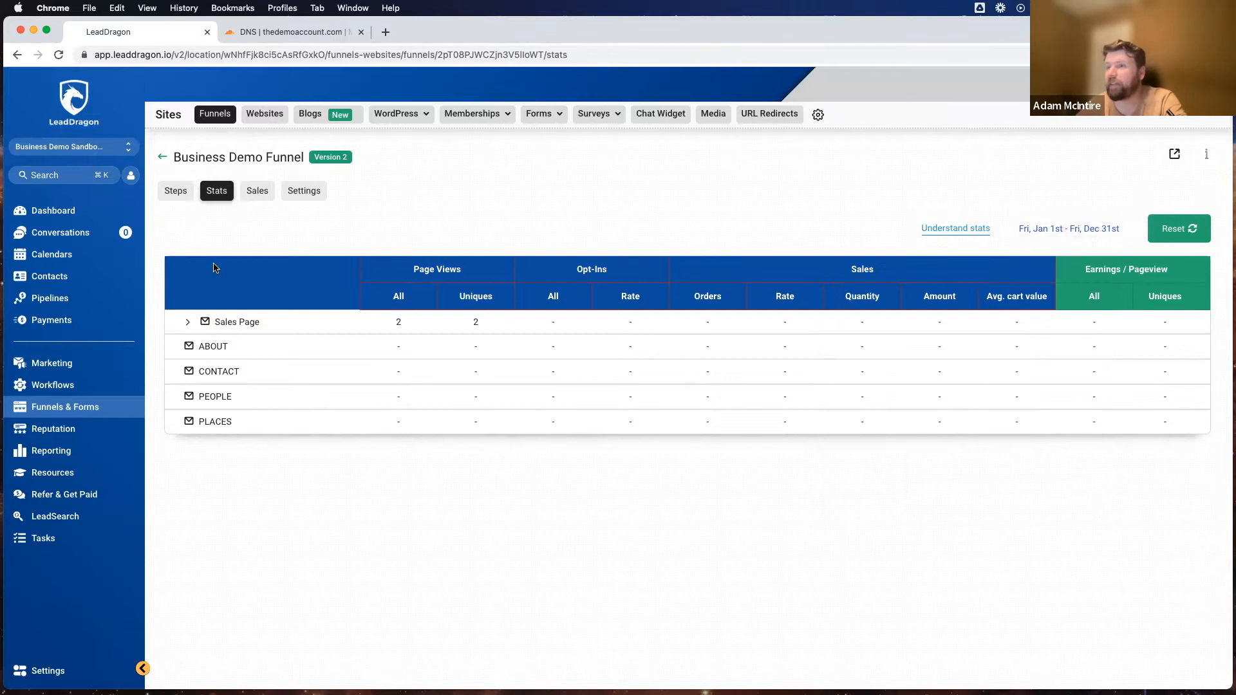
Step: Review the funnel's sales table and its columns from Customer and Email through Purchase Date
click(257, 192)
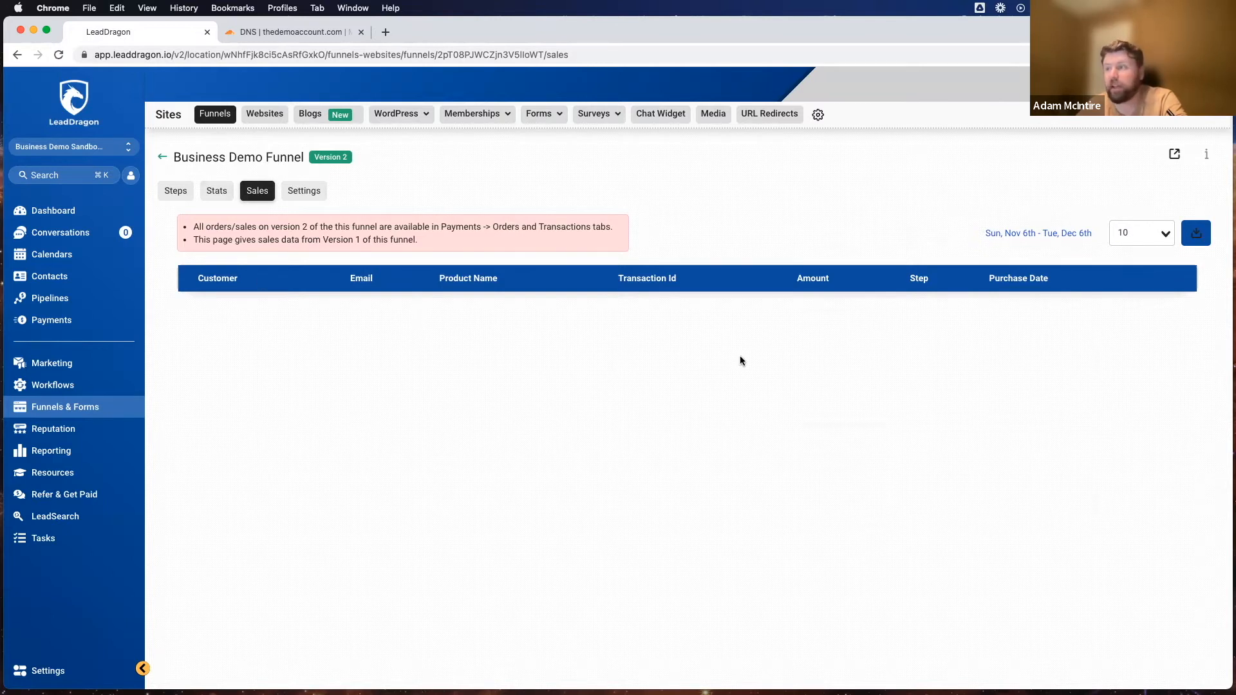
drag(197, 283, 578, 267)
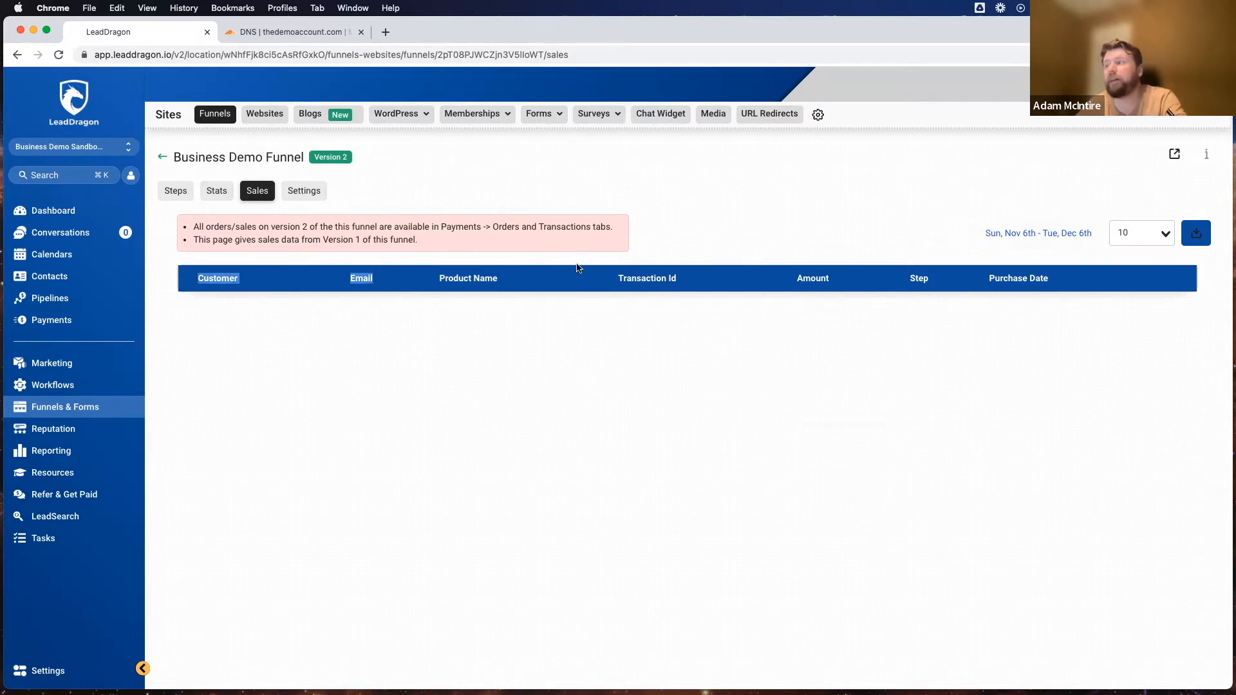
click(303, 366)
drag(977, 286, 1042, 337)
click(1043, 338)
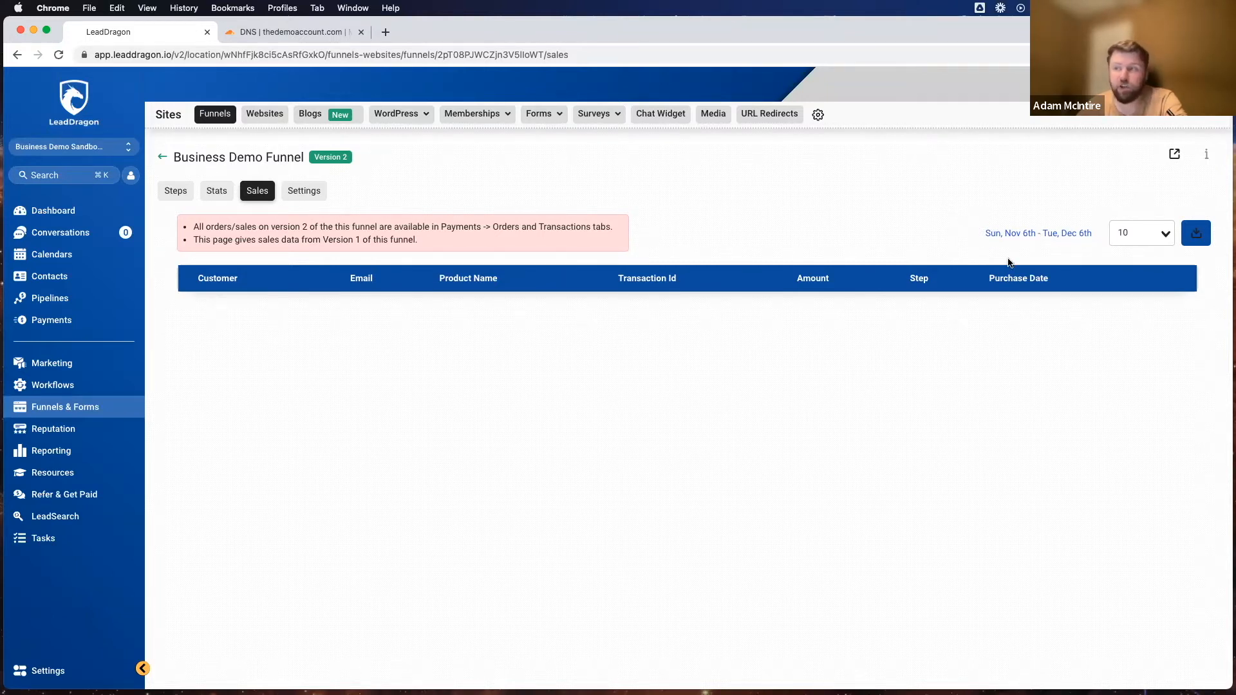
Step: Enter /businessdemo as the path in the Business Demo Funnel's settings
click(302, 191)
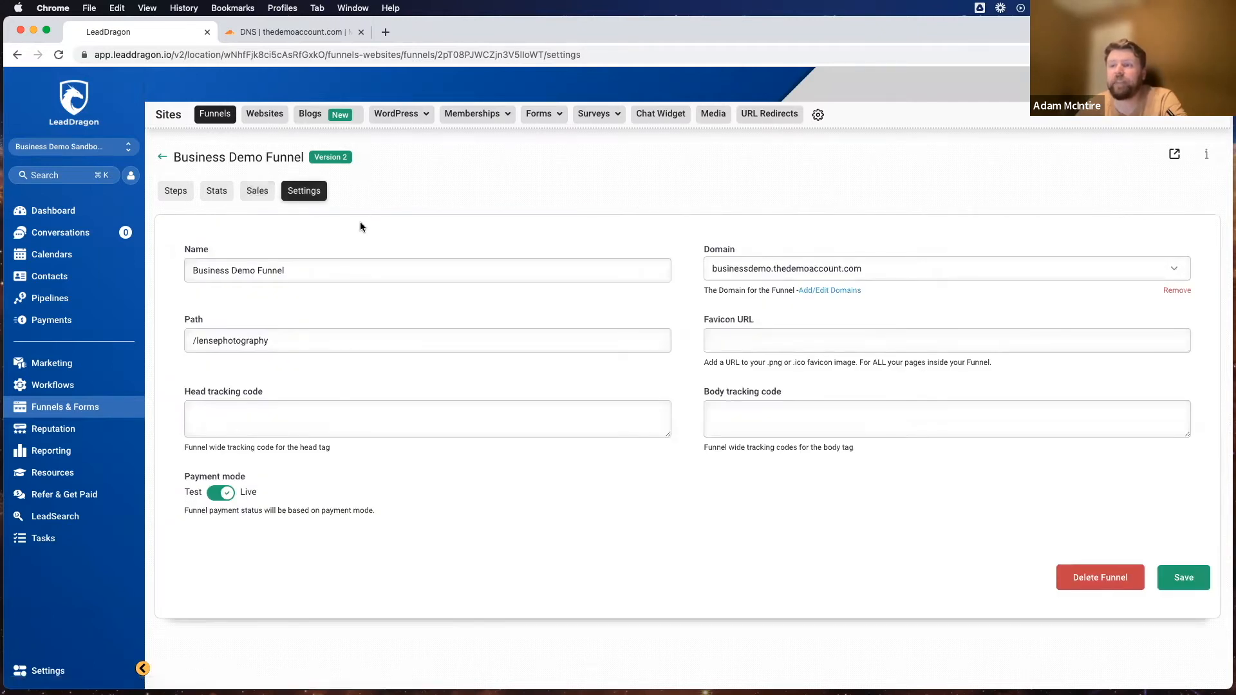
drag(318, 268, 107, 270)
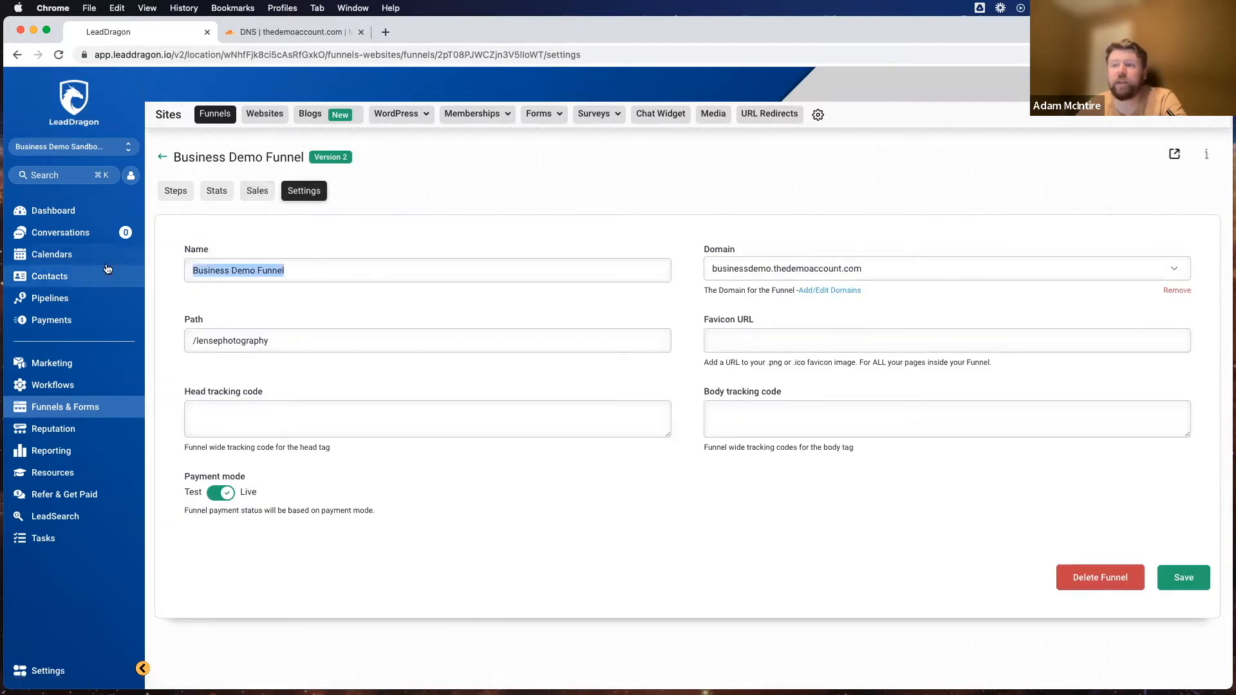
click(292, 214)
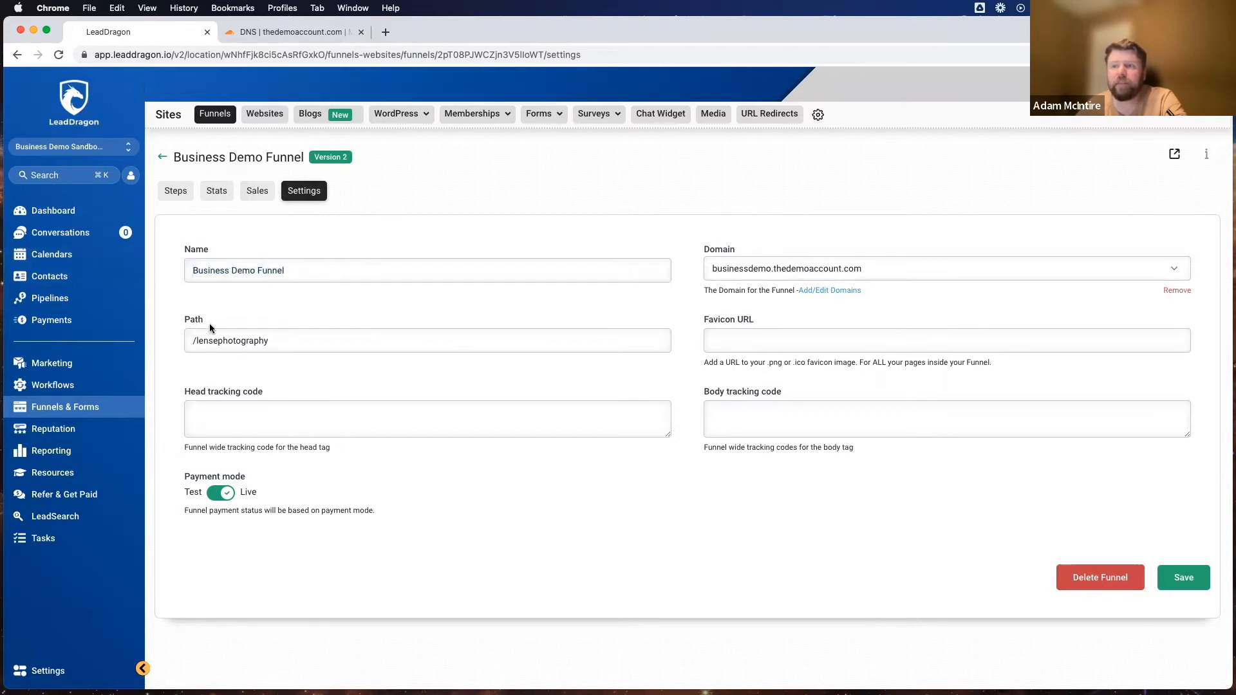
drag(273, 341, 196, 339)
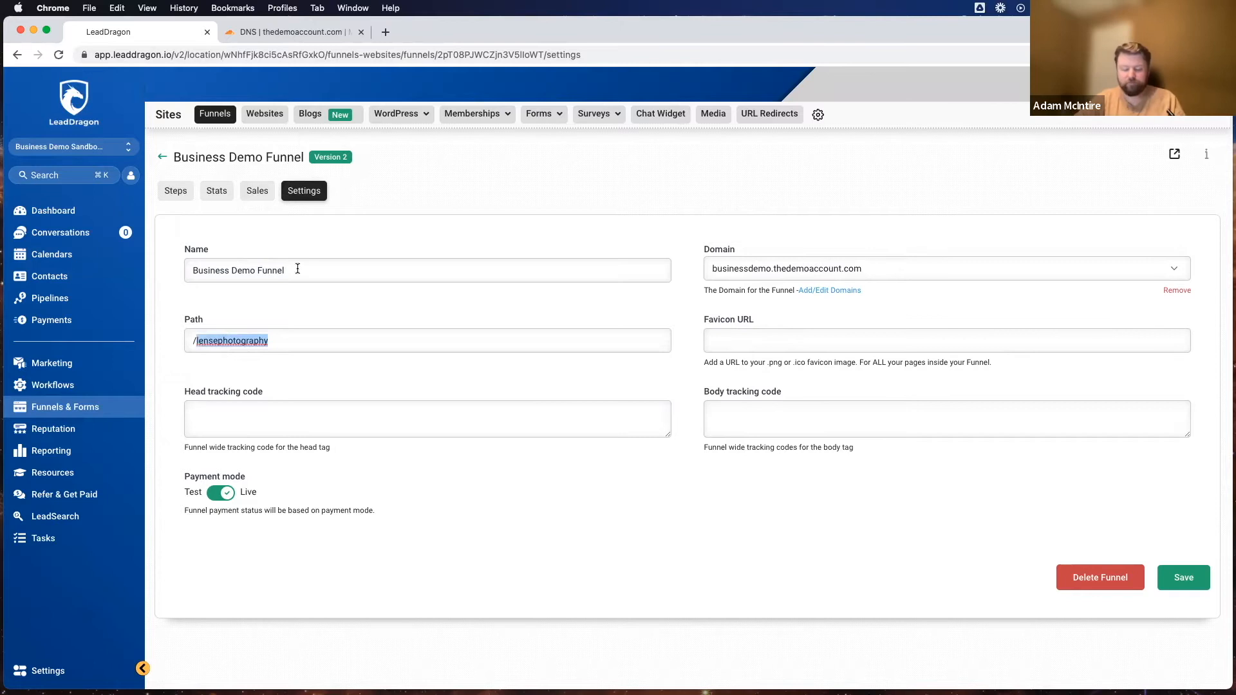
text(busin)
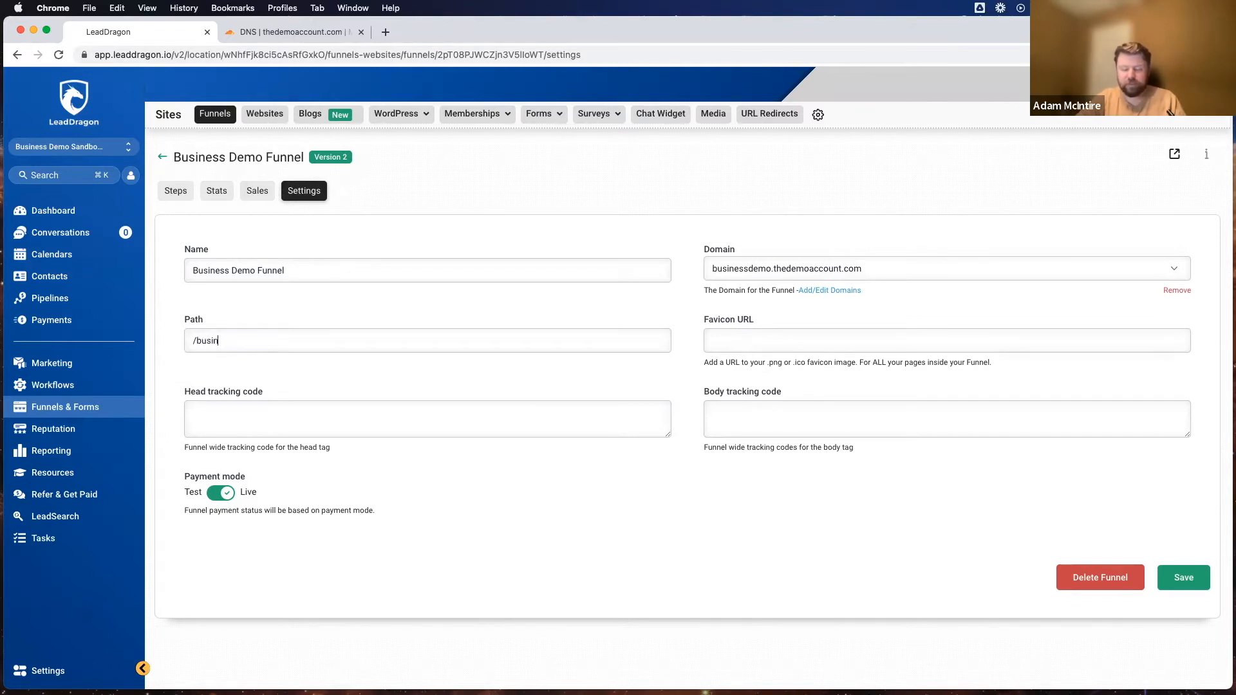
text(ess)
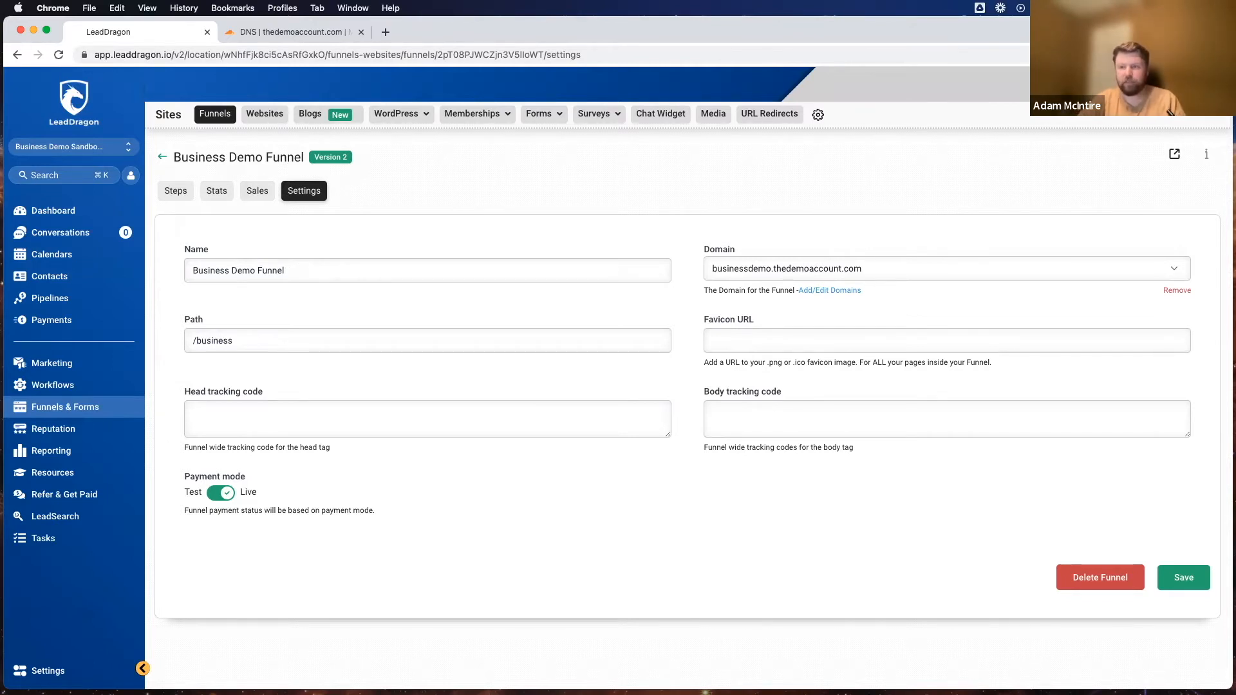
text(demo)
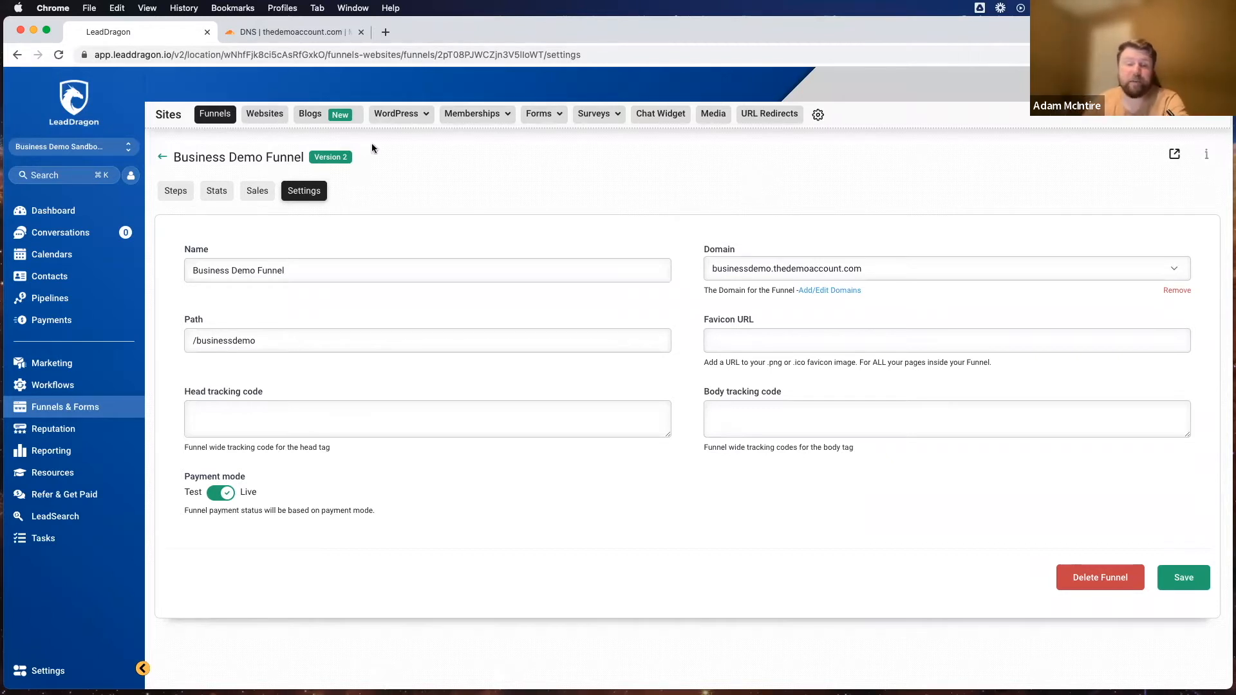
Step: Check the funnel's assigned domain against the Cloudflare DNS records for thedemoaccount.com, then return to the LeadDragon funnel settings
click(811, 271)
click(813, 272)
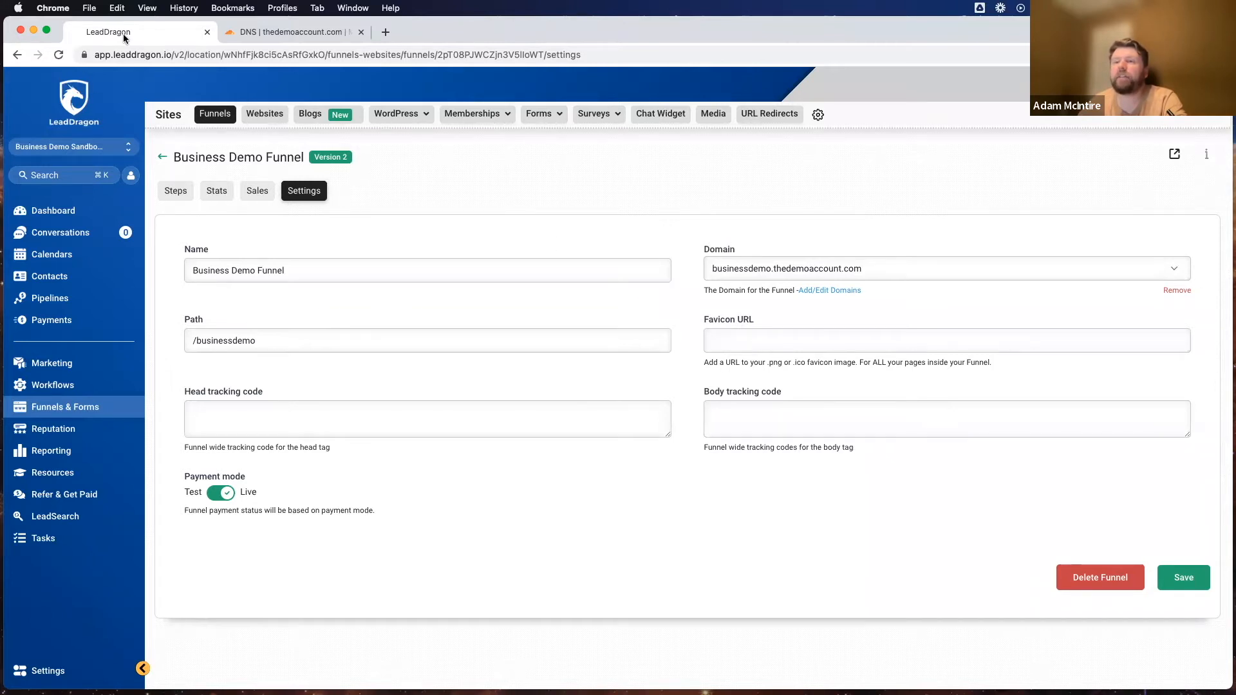
key(ctrl+Tab)
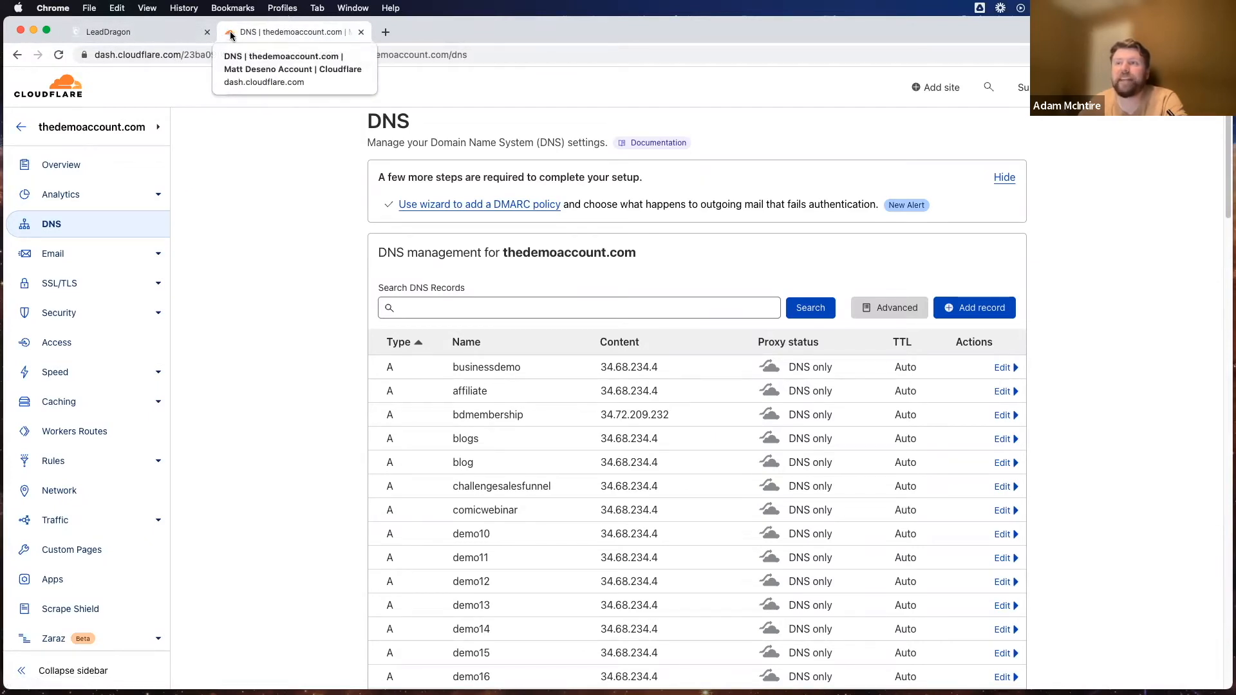
click(118, 40)
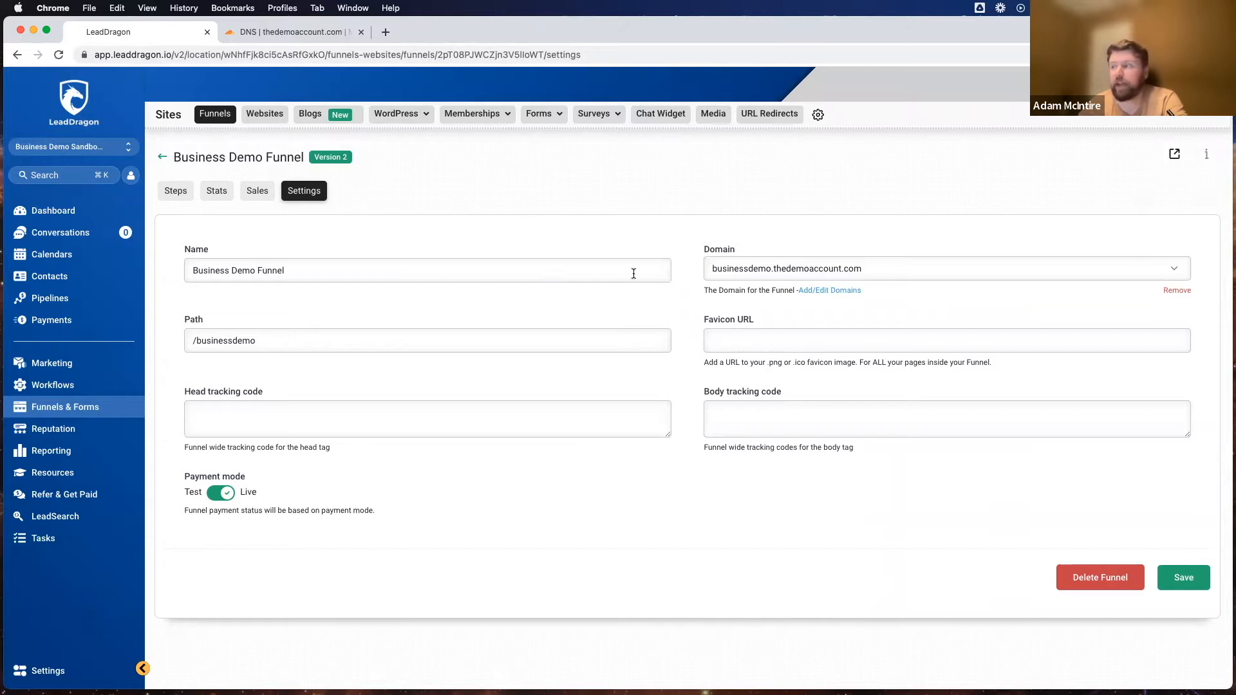
Step: Save the Business Demo Funnel's settings, recheck the saved settings, and return to its funnel steps
right_click(760, 341)
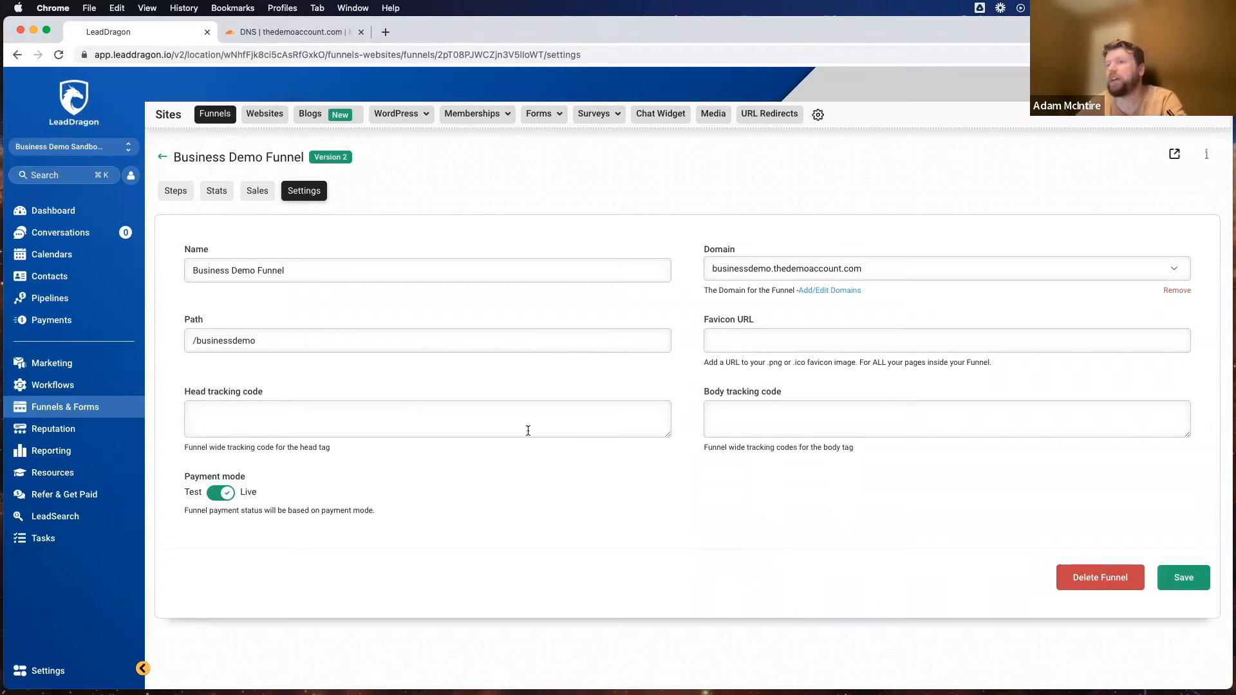
click(1176, 584)
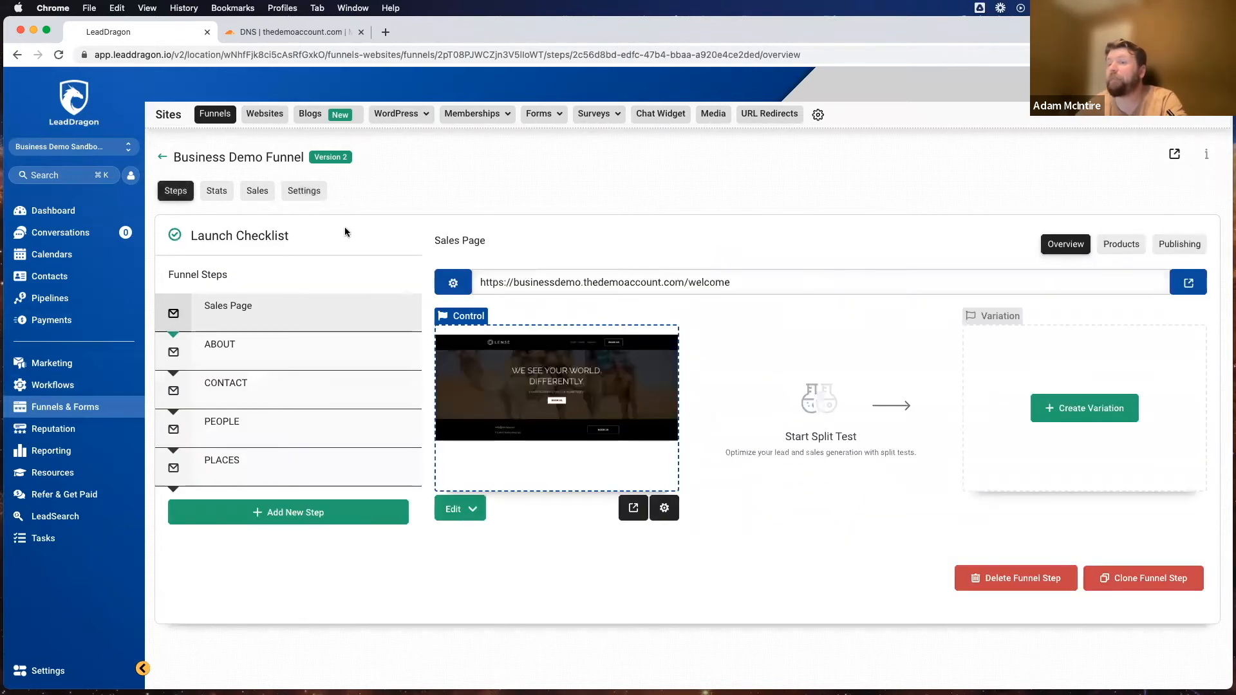
click(310, 192)
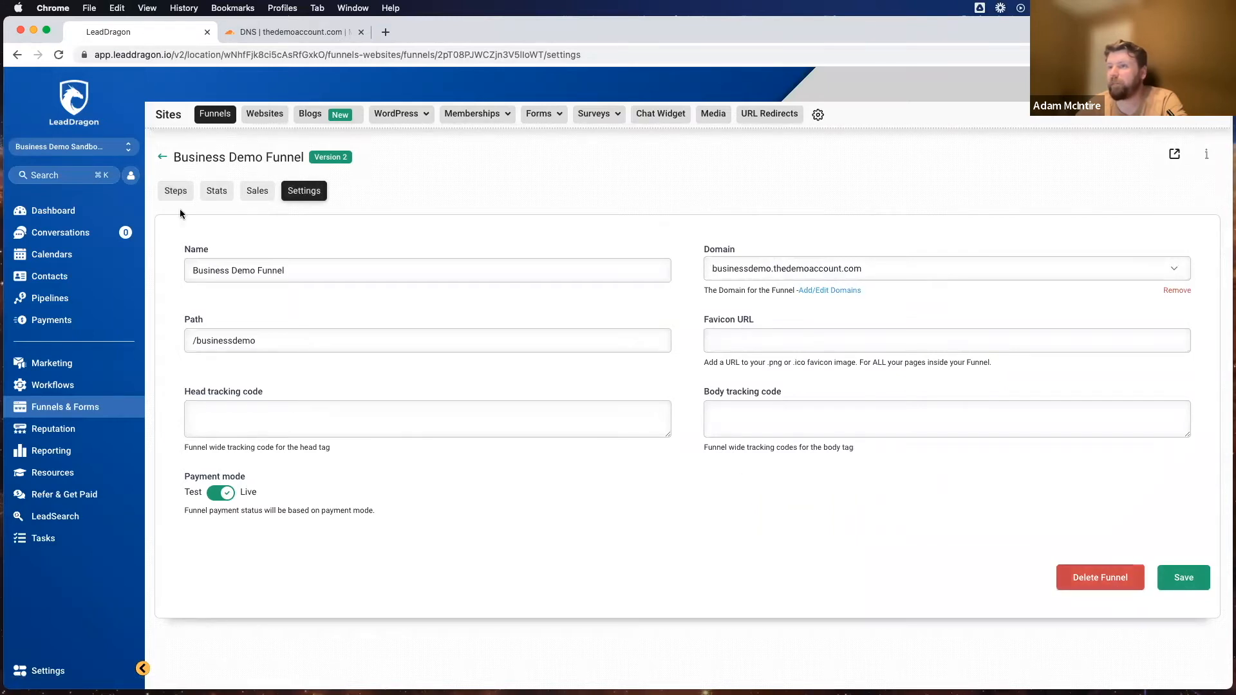
click(175, 191)
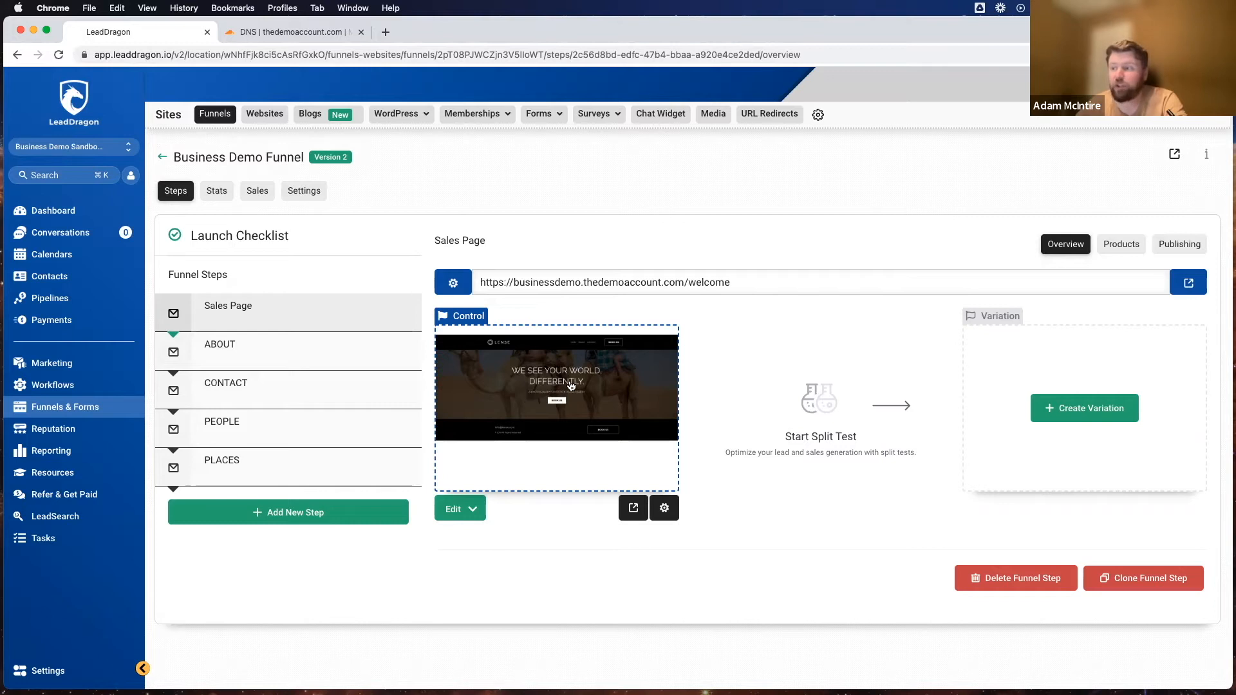
Step: Open the Sales Page's control version in the page builder and look over its header, hero section and footer
click(472, 509)
click(481, 542)
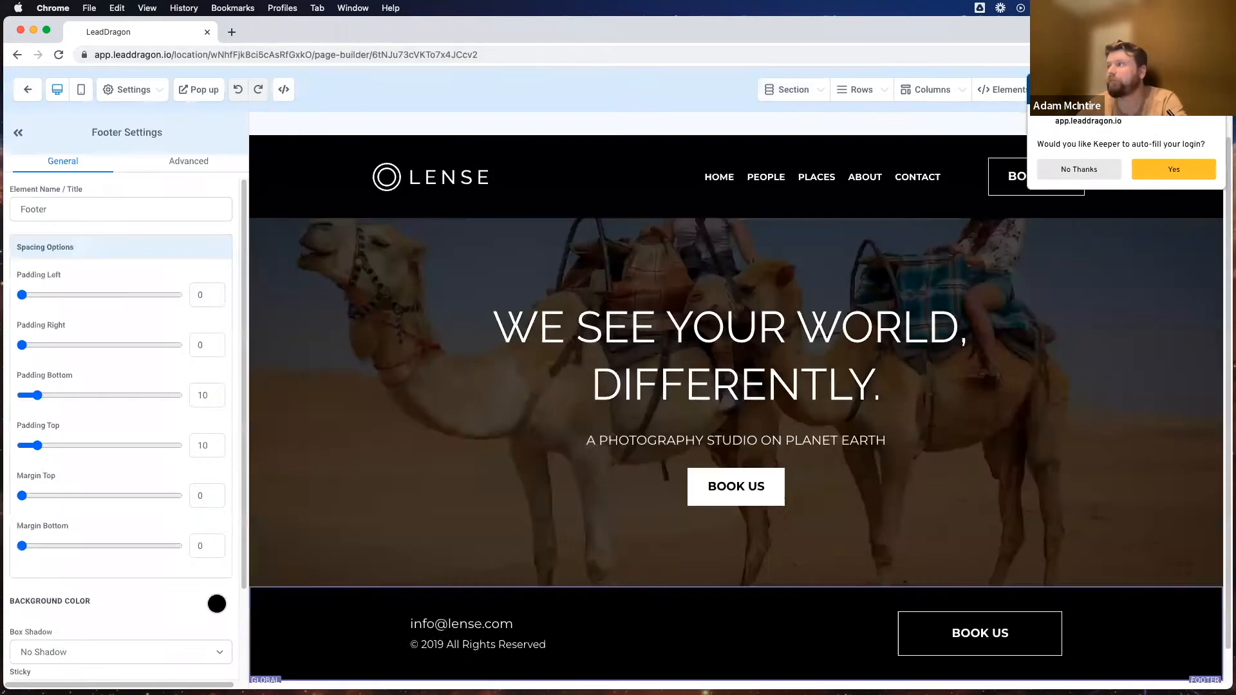
scroll(644, 297, down, 1)
scroll(643, 298, up, 1)
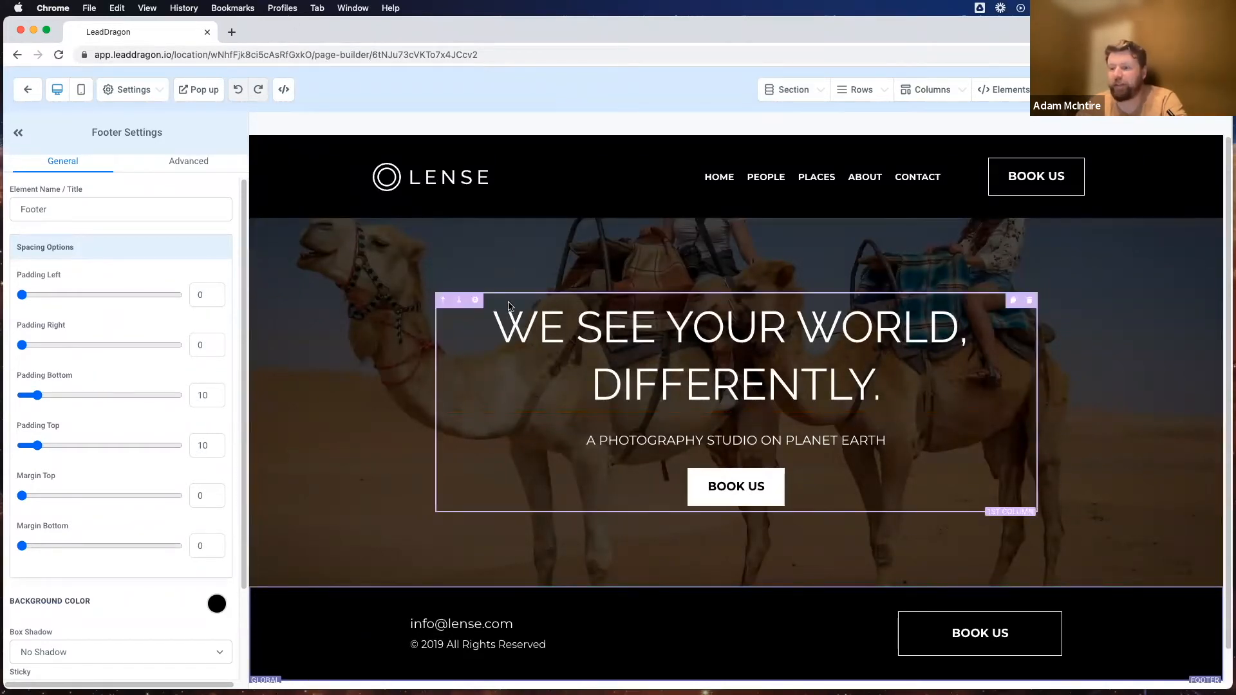
scroll(405, 433, down, 1)
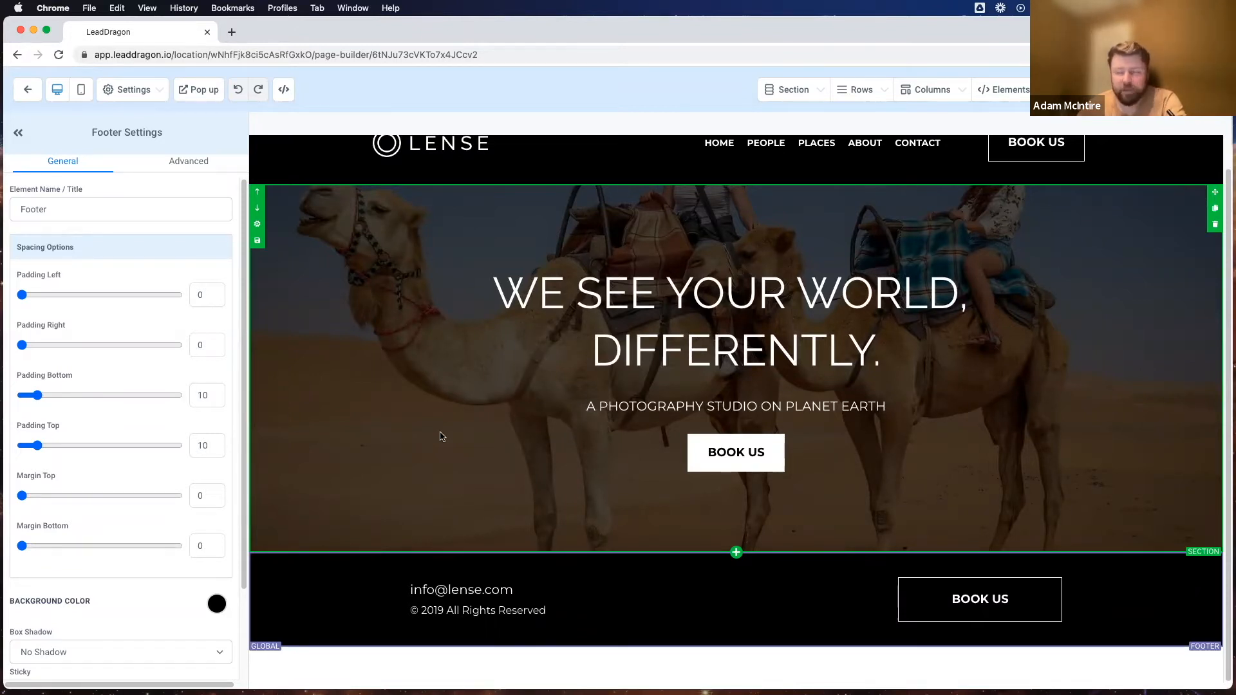
scroll(469, 434, up, 1)
scroll(483, 444, down, 1)
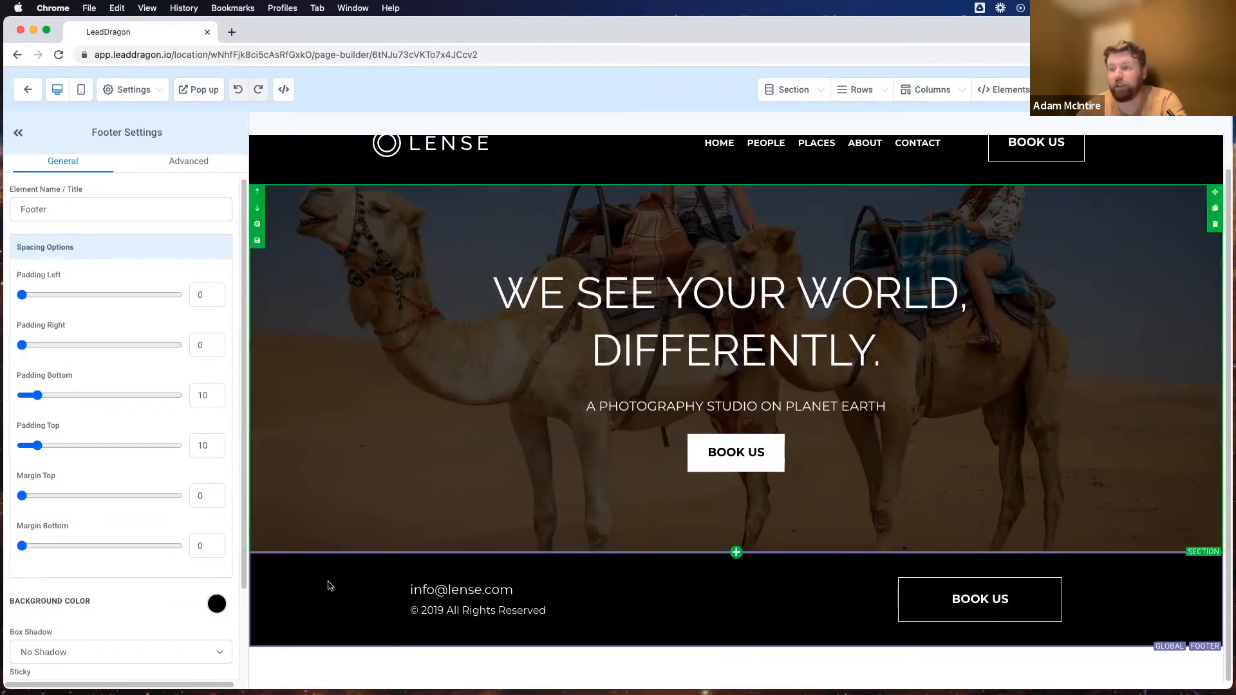
scroll(389, 390, up, 1)
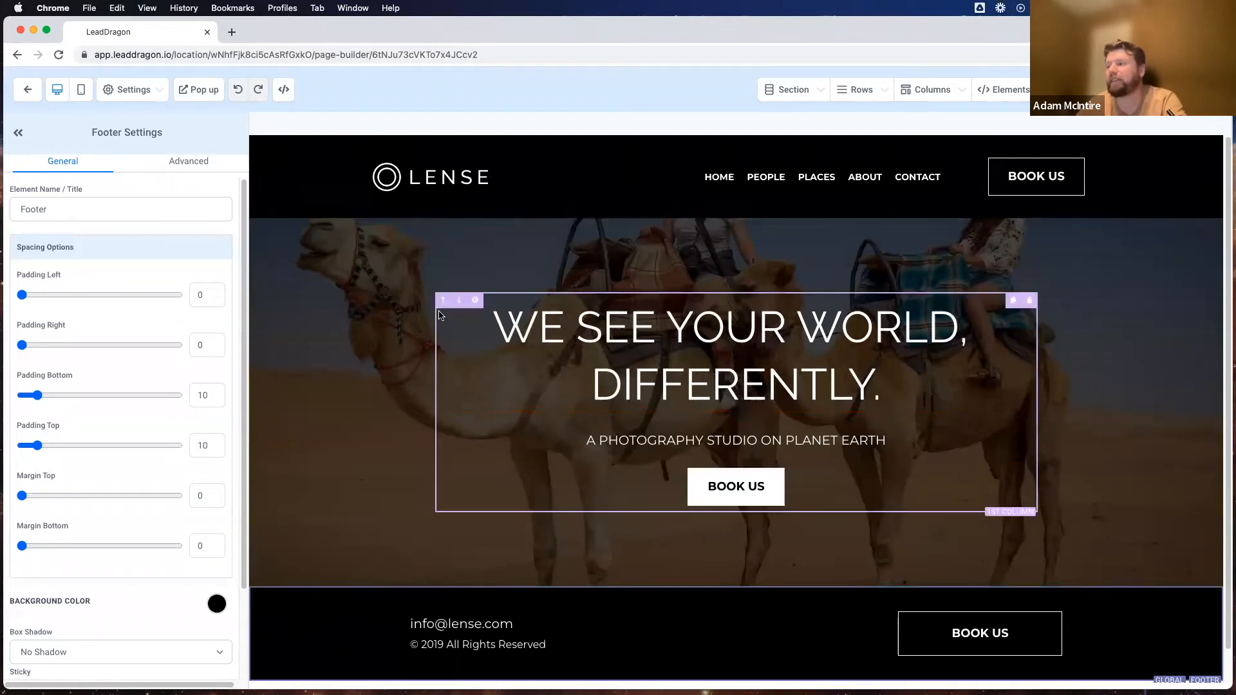
Step: Replace the hero section's headline text with "We Shoot Good Pictures."
click(725, 328)
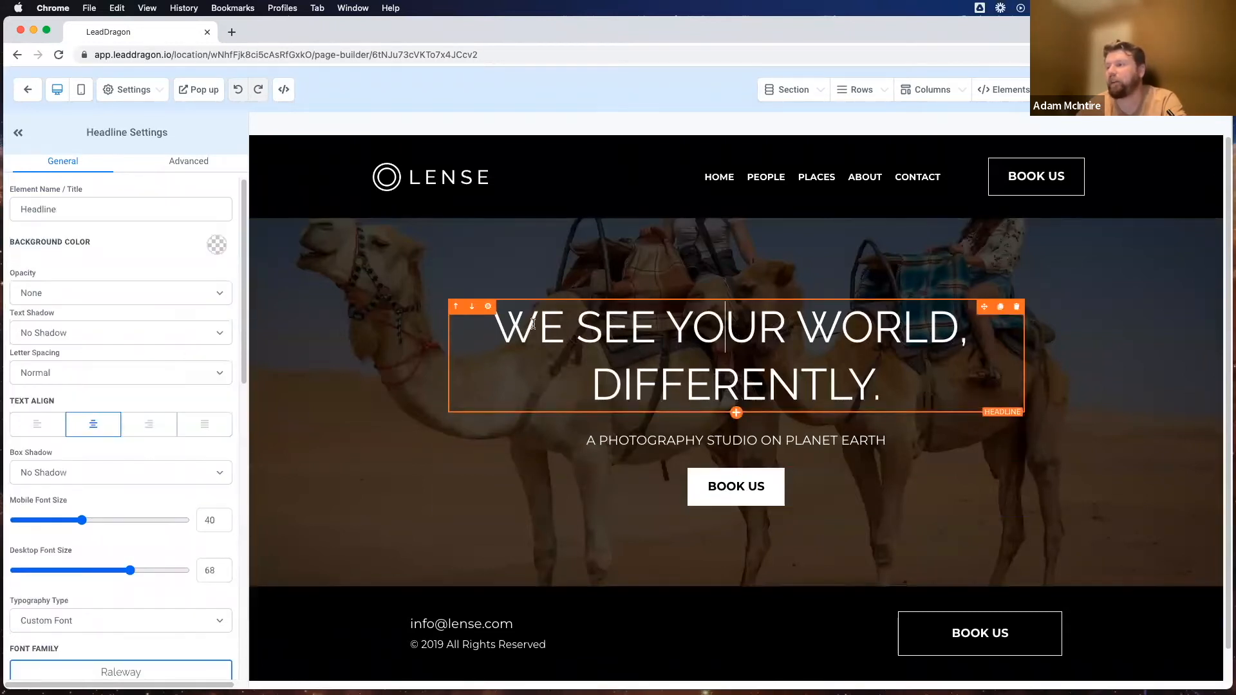
drag(536, 325, 969, 380)
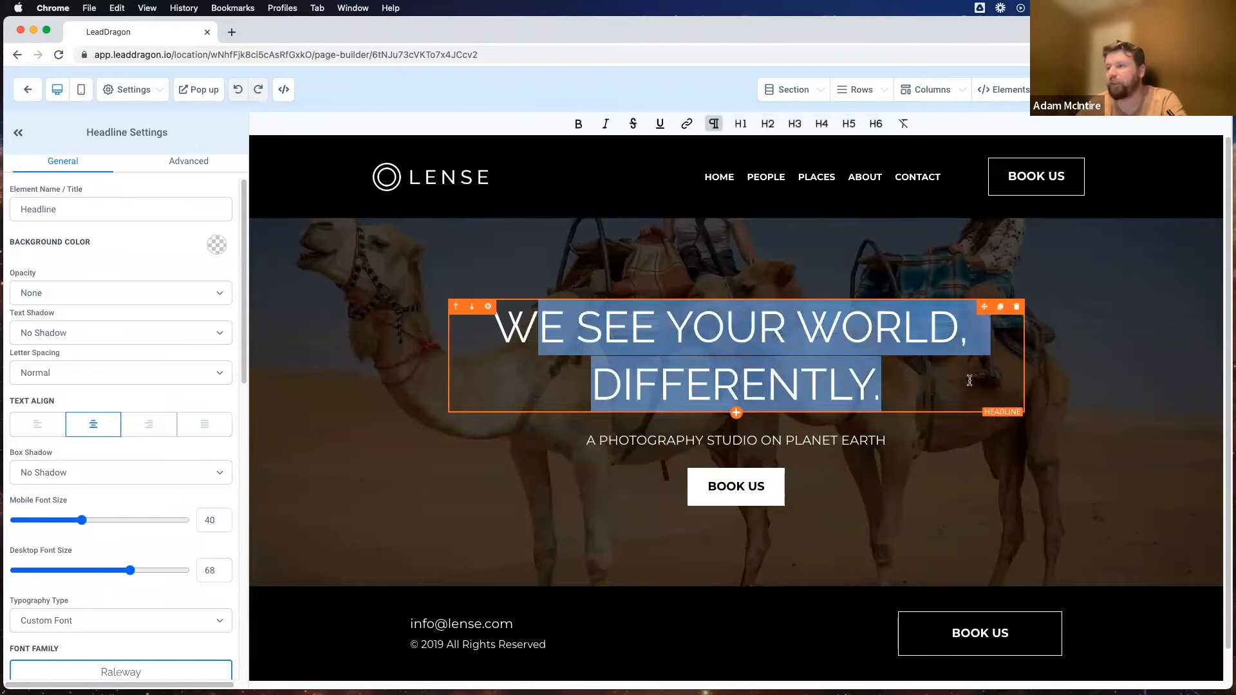
click(970, 380)
click(758, 328)
drag(172, 136, 55, 133)
click(198, 135)
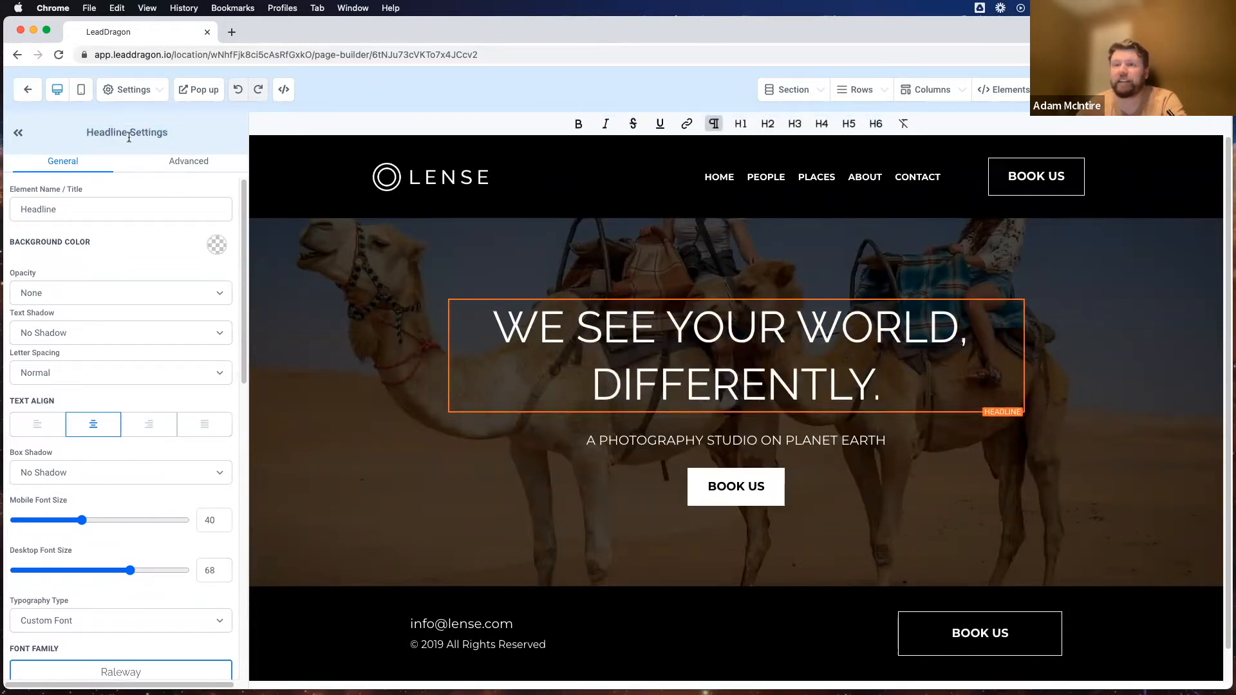
click(737, 337)
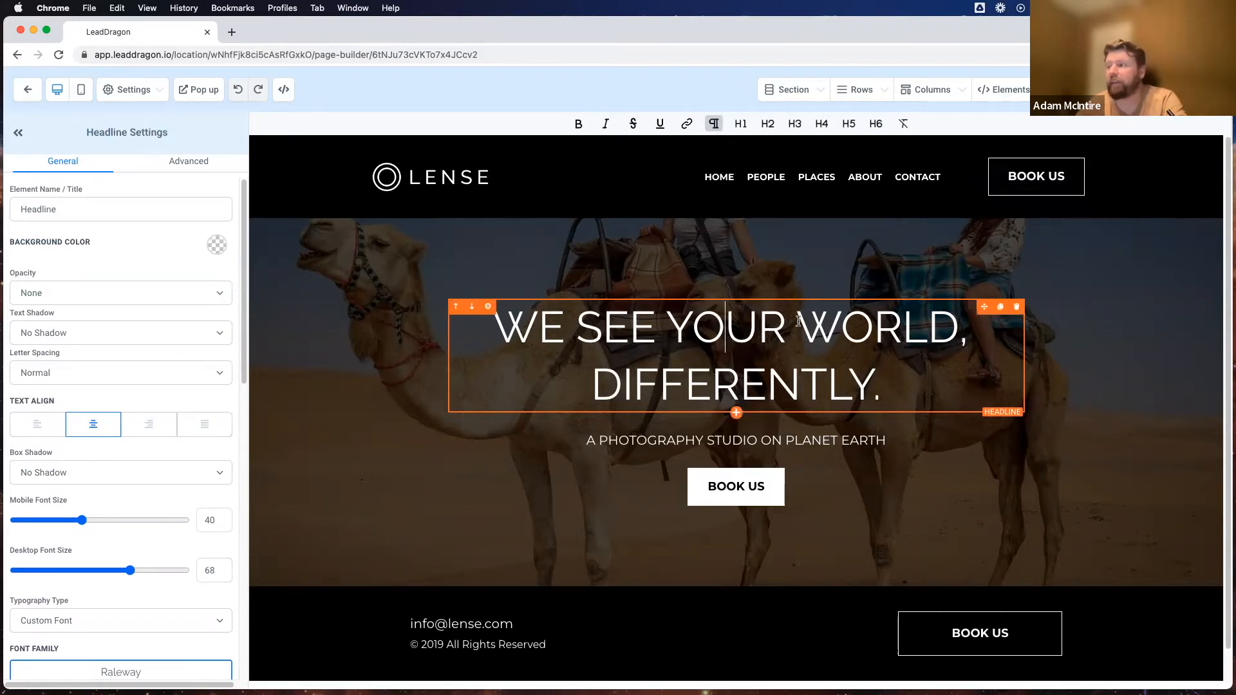
drag(873, 387, 655, 296)
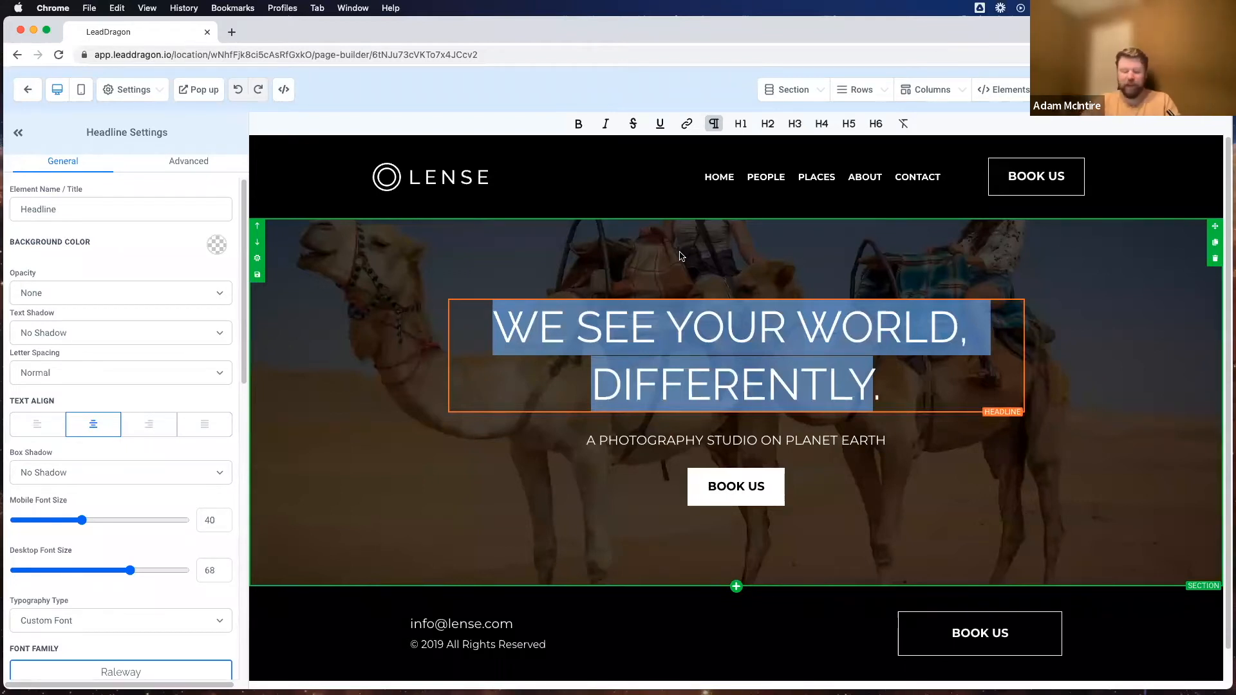
text(We)
key(BackSpace)
text(e Shoot Good Pictures.)
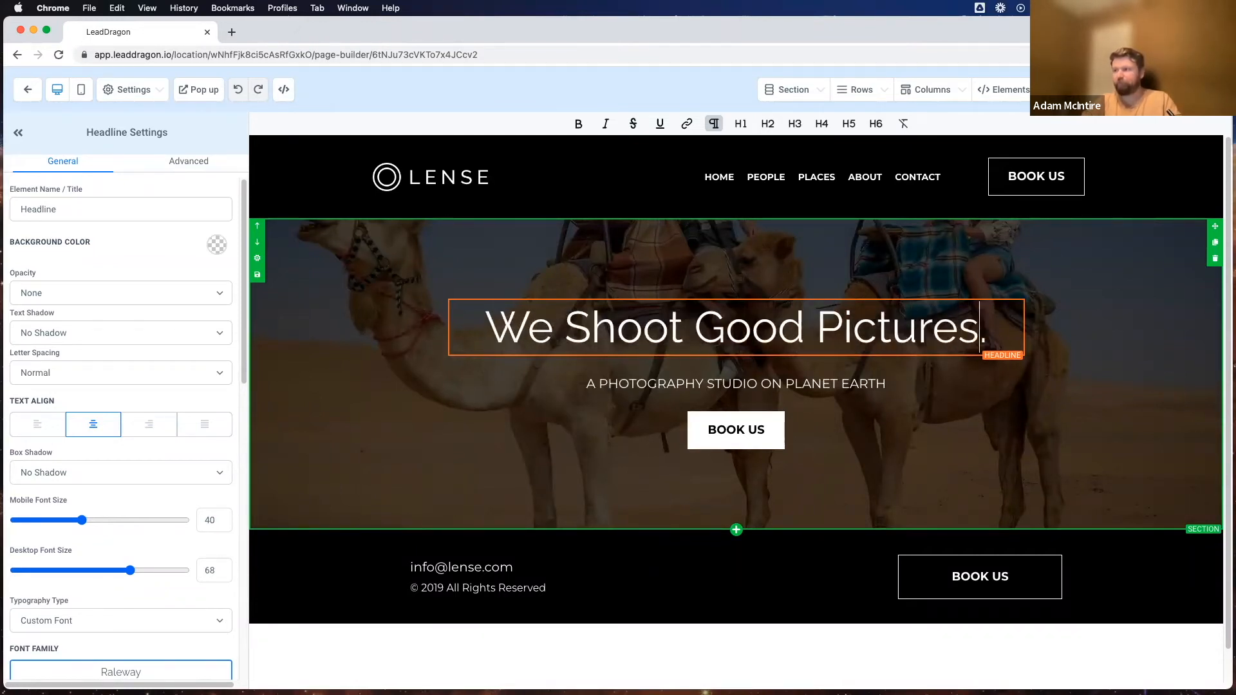
Step: Examine the general settings of the hero headline and compare them with those of the BOOK US button beneath it
double_click(757, 333)
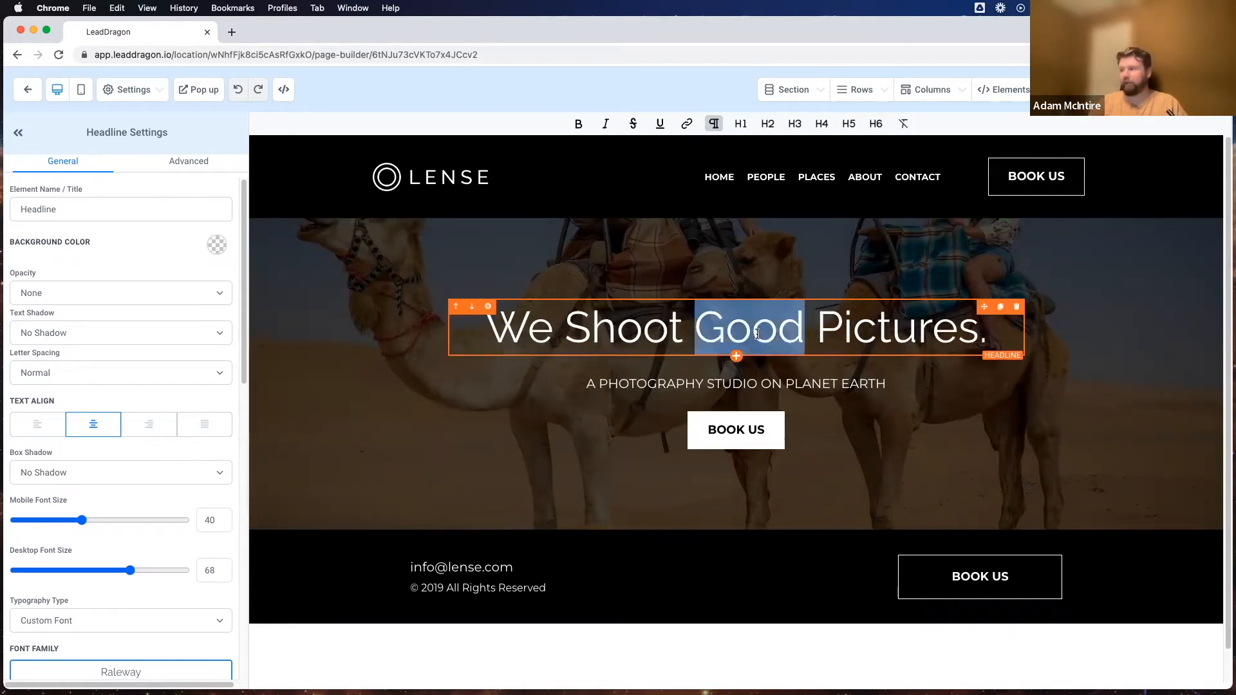
triple_click(756, 334)
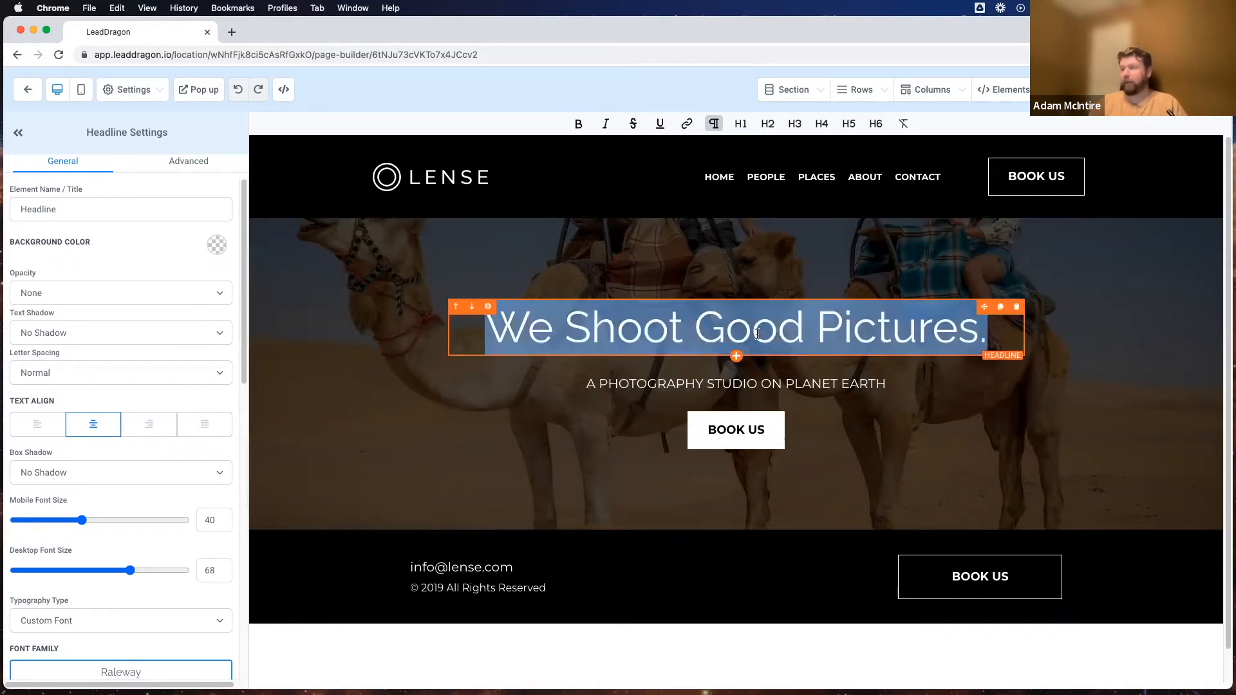
click(624, 322)
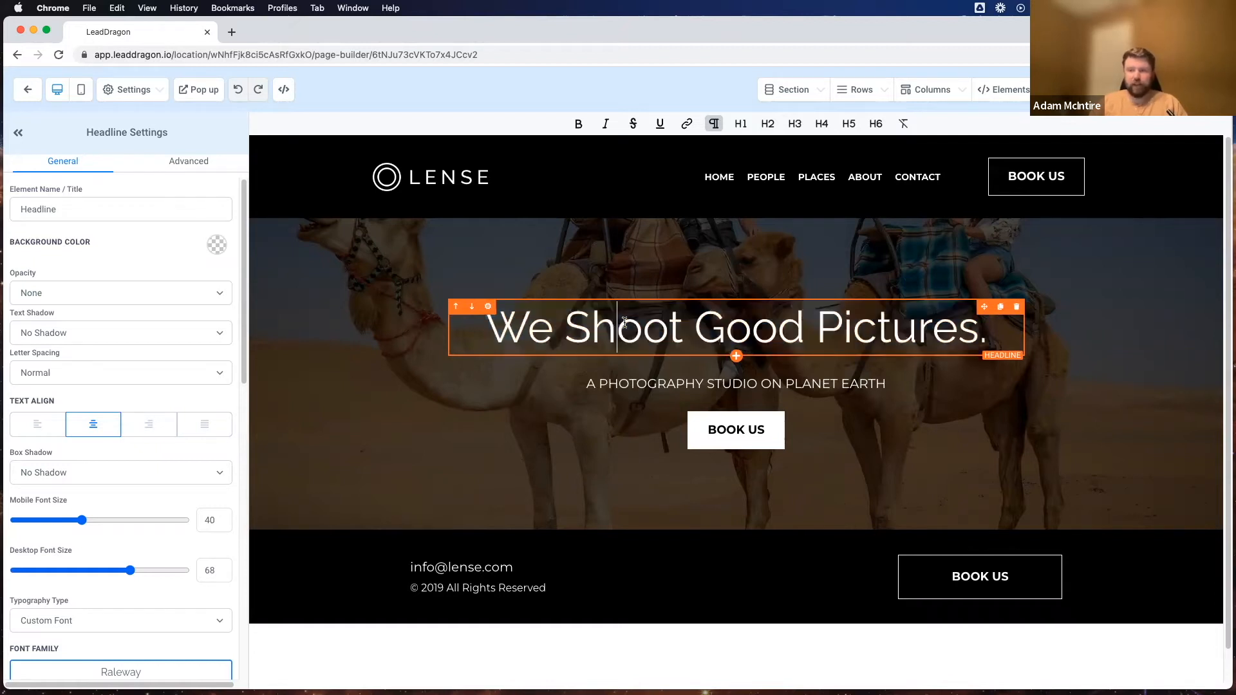
triple_click(984, 335)
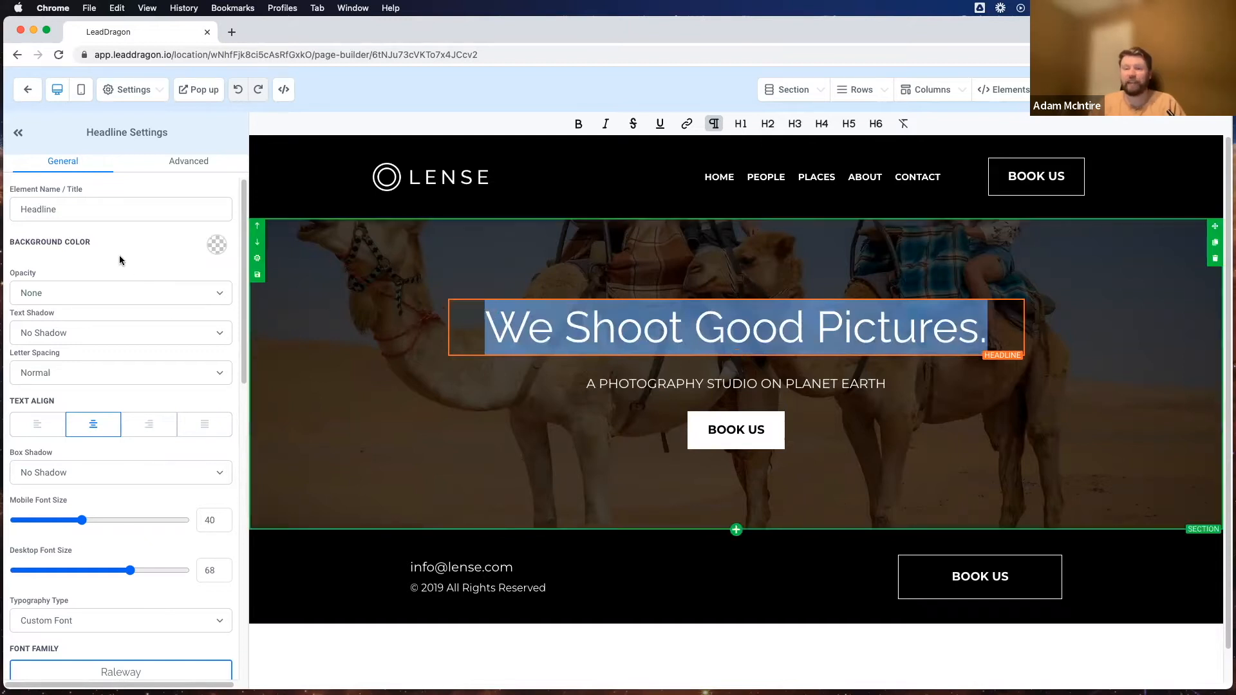
click(71, 253)
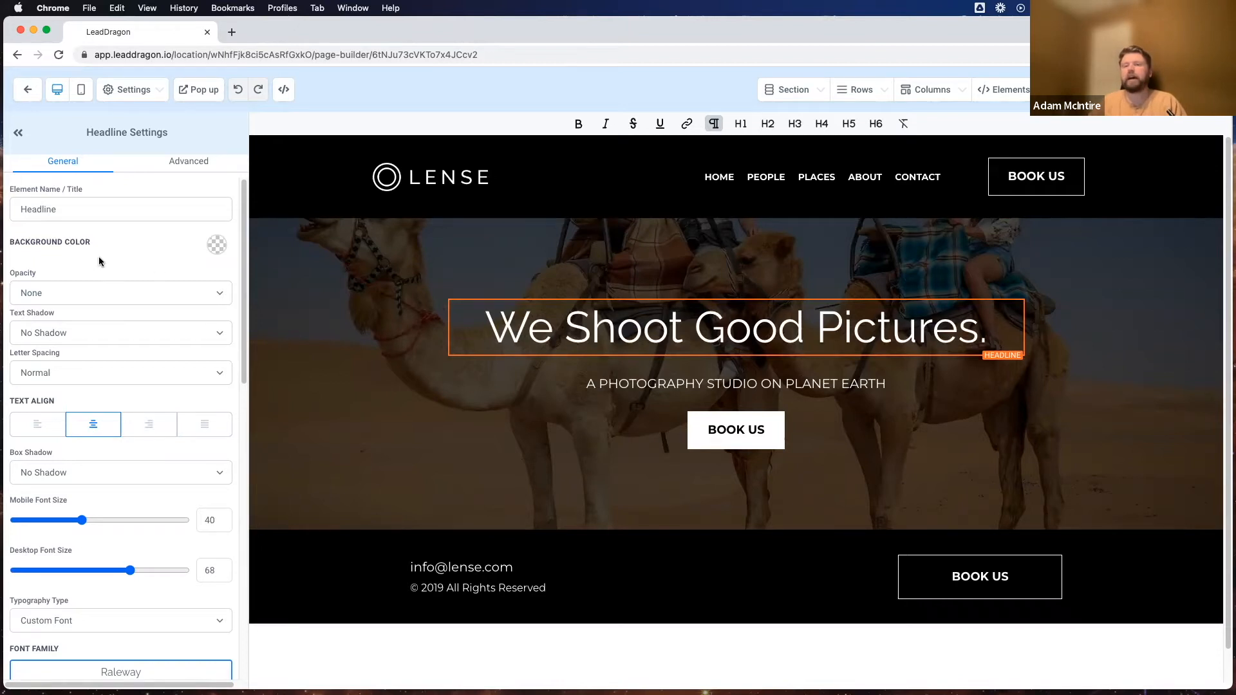
scroll(39, 235, down, 1)
scroll(57, 202, up, 1)
triple_click(61, 190)
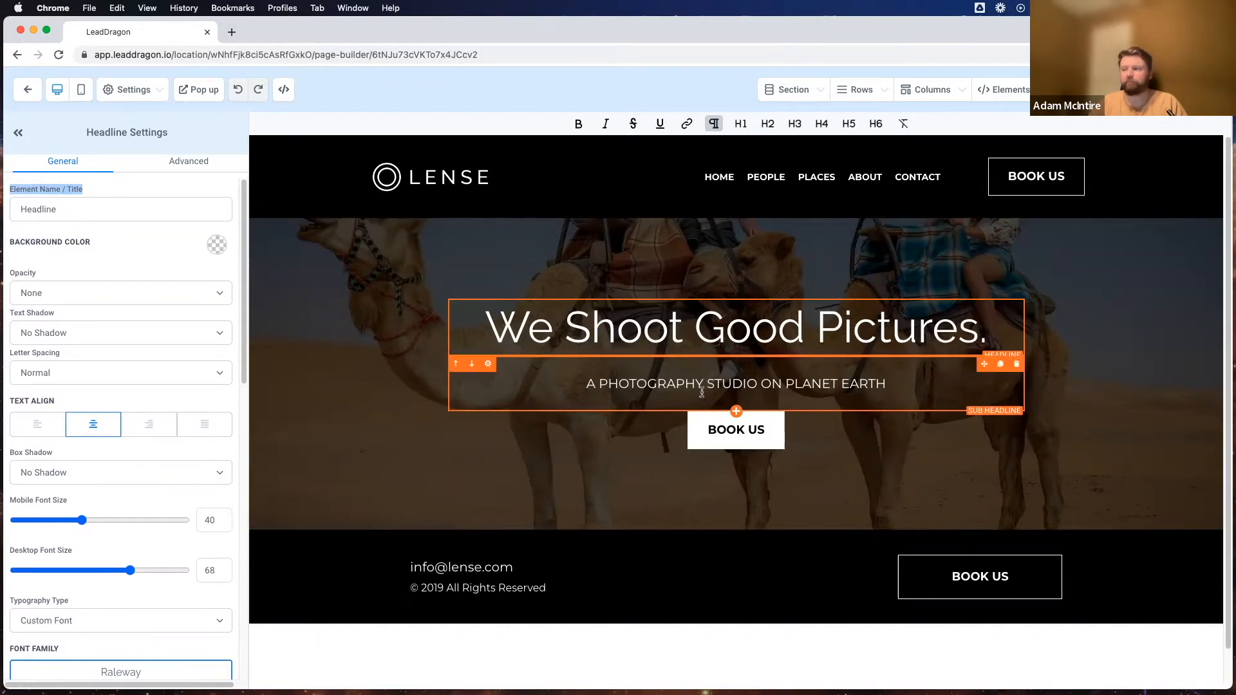
click(756, 441)
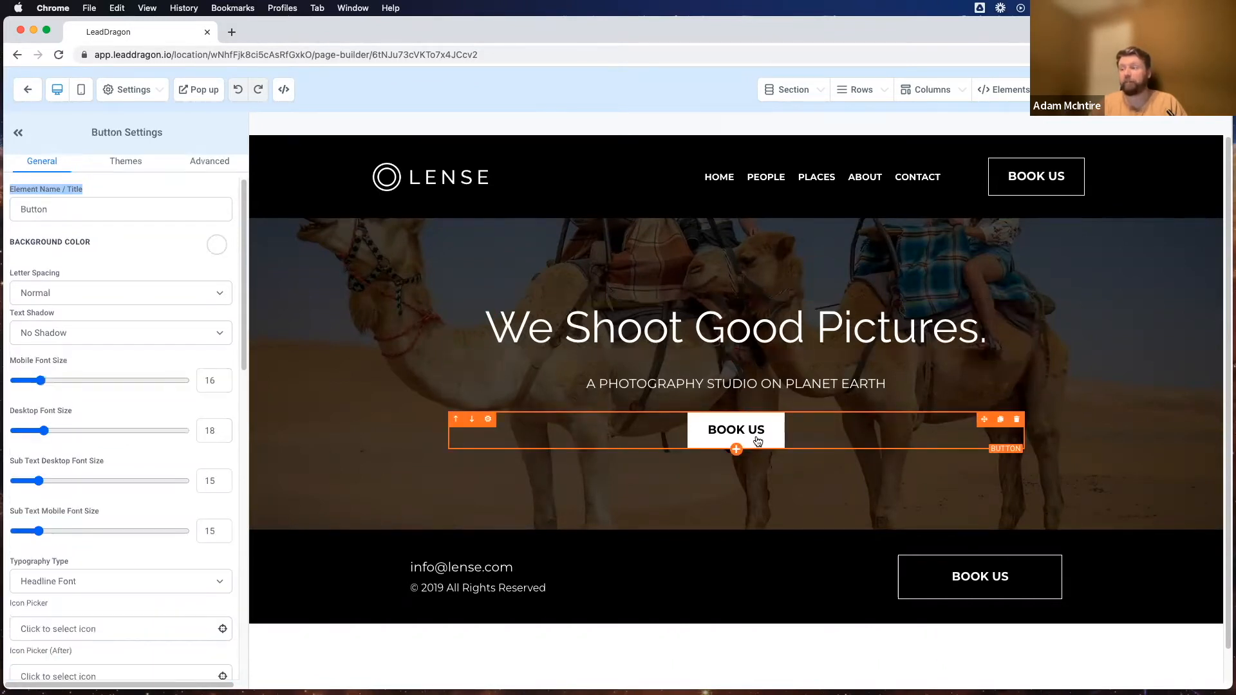
drag(175, 138, 97, 133)
click(192, 123)
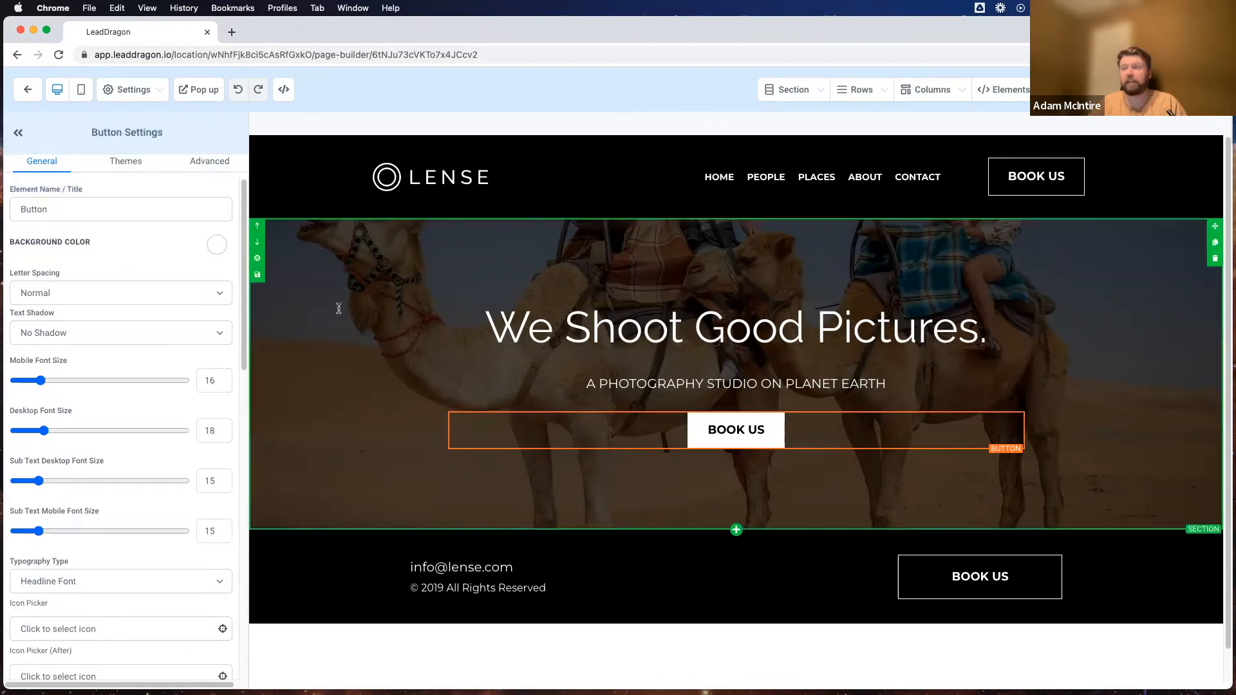
Step: Rename the hero headline element as Main Headline
click(486, 328)
drag(486, 328, 997, 344)
click(132, 247)
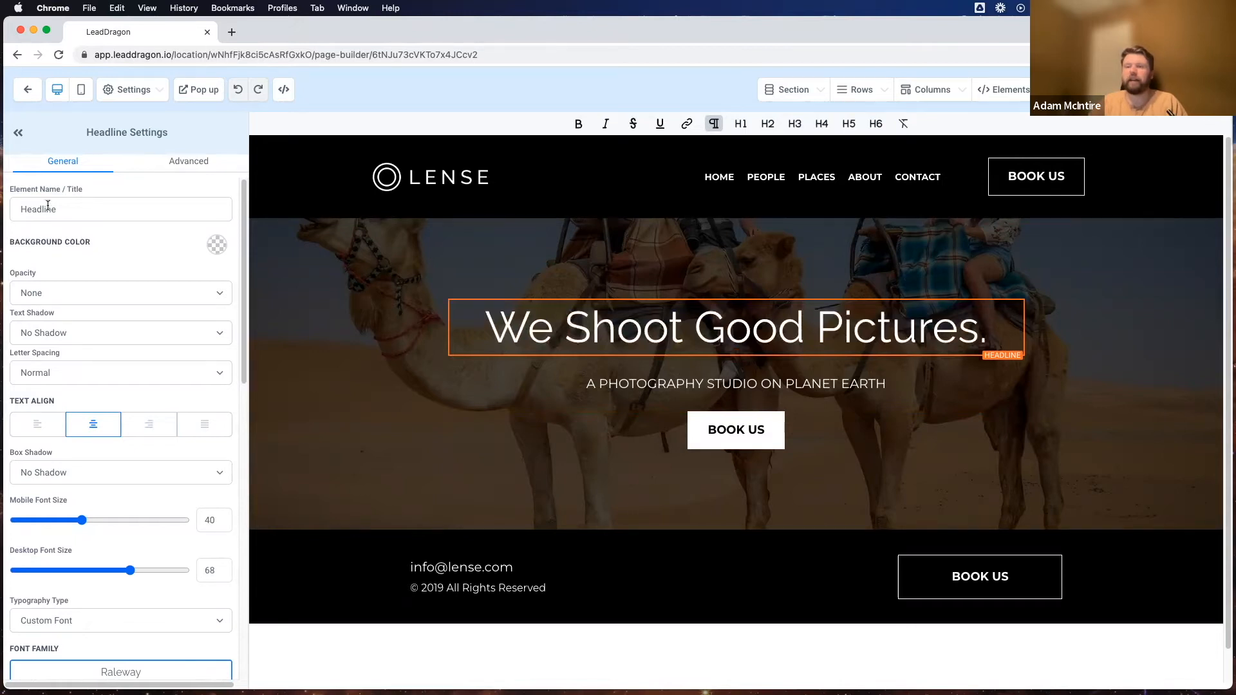
click(108, 207)
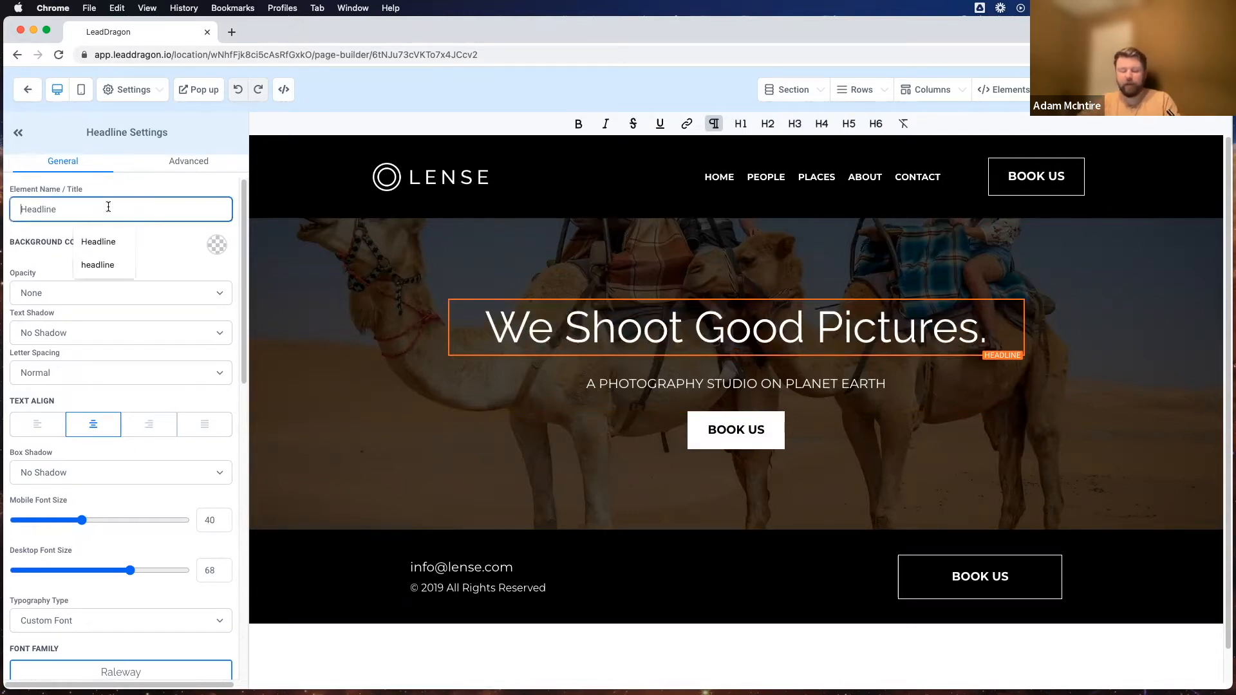
text(Main)
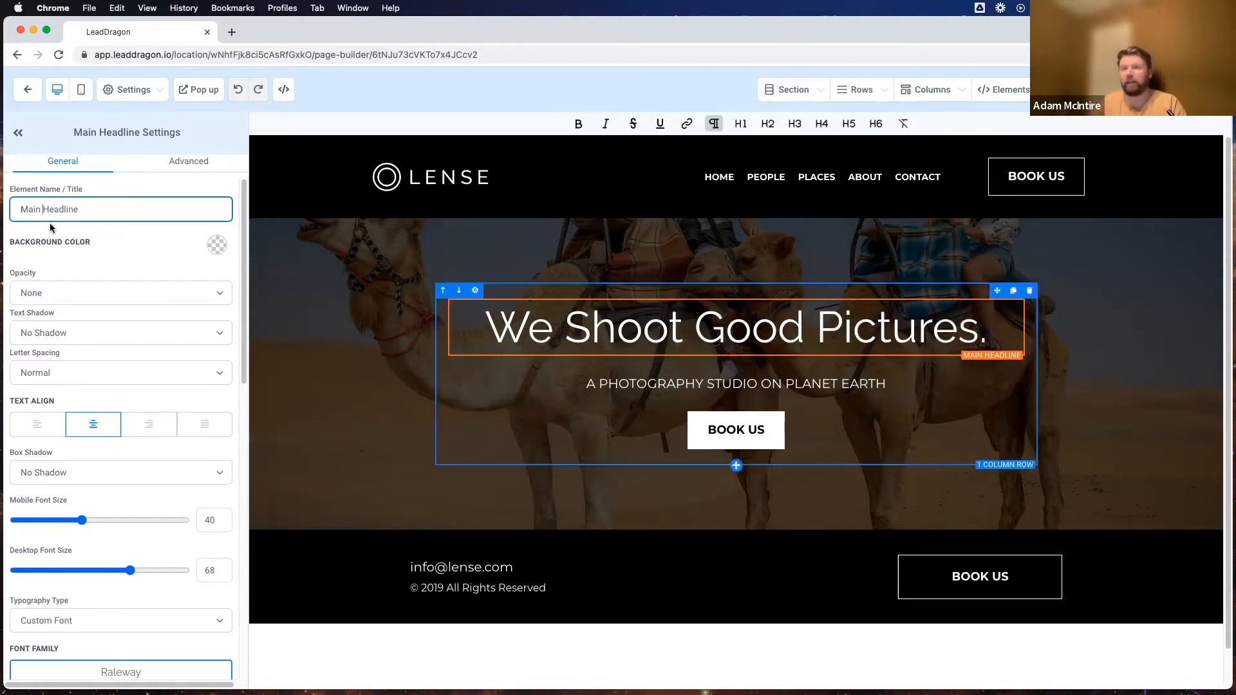
key(Return)
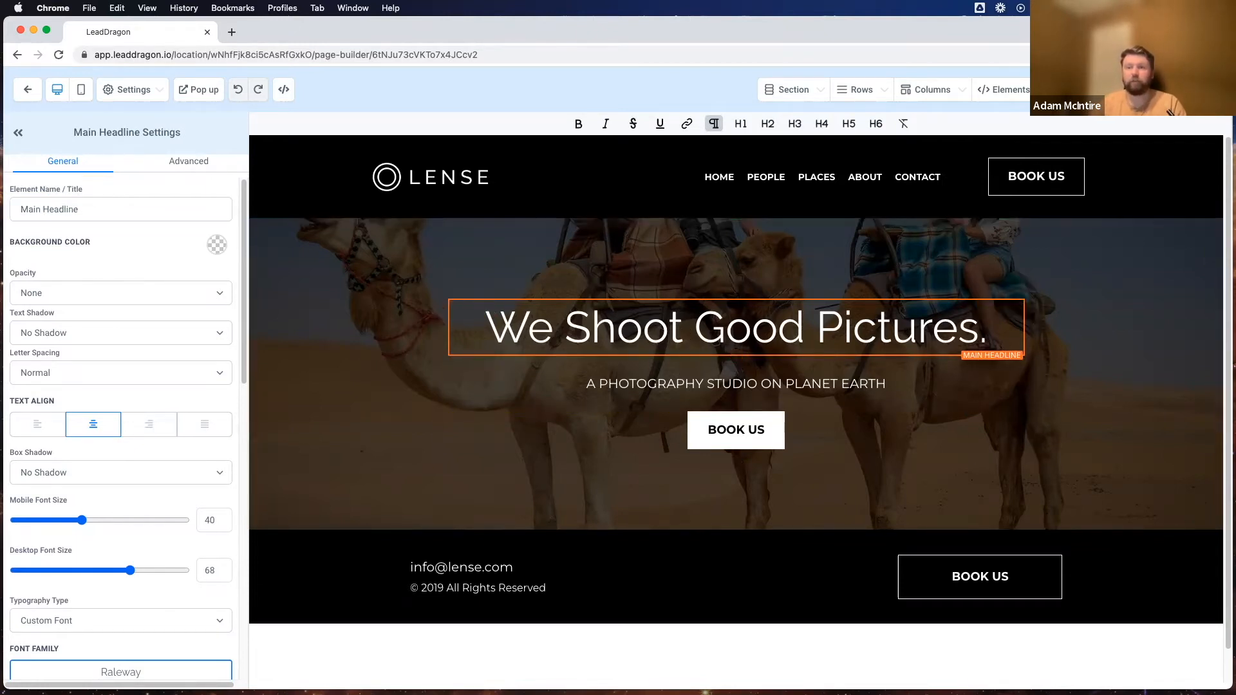
triple_click(36, 195)
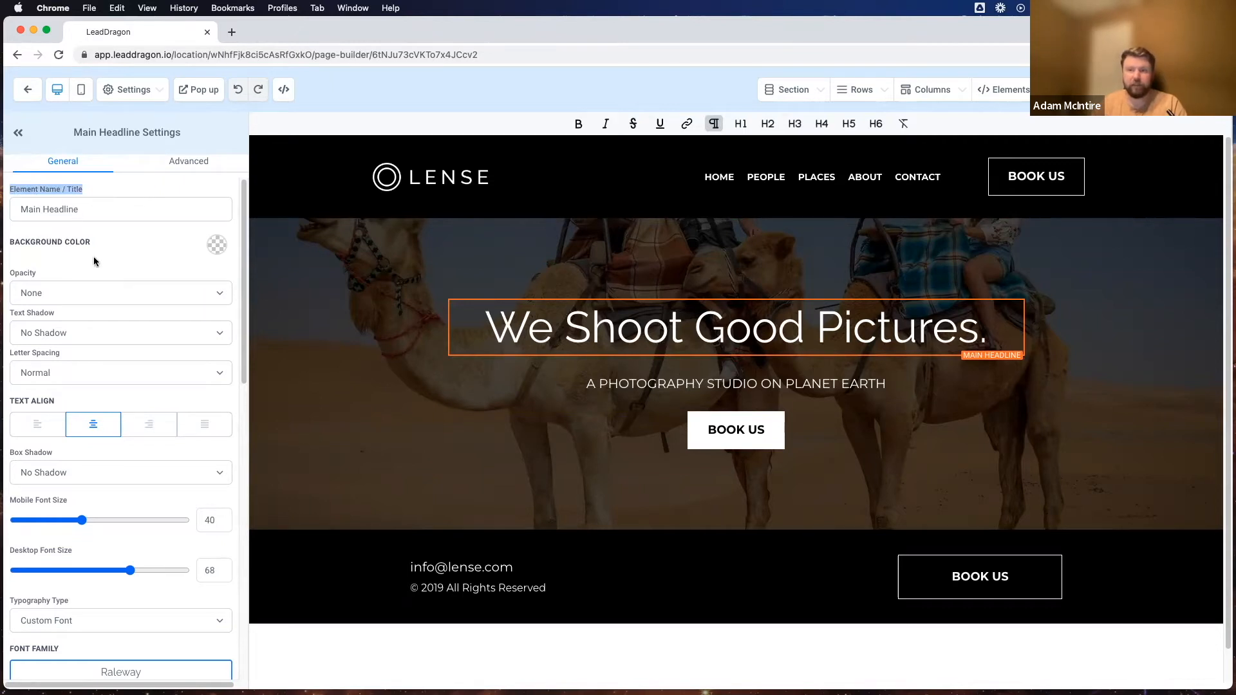
Step: Try the Heavy Fade opacity on the hero headline and return its opacity to None
click(130, 309)
scroll(136, 300, down, 3)
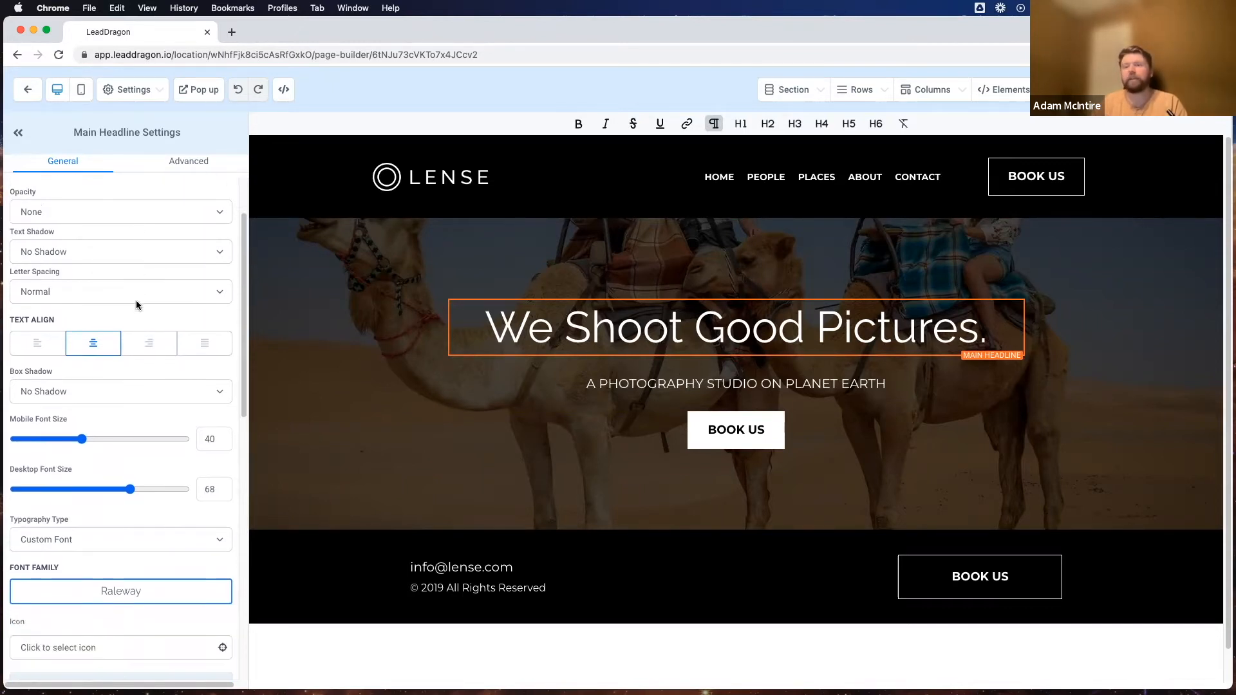
scroll(24, 263, up, 3)
drag(36, 273, 9, 274)
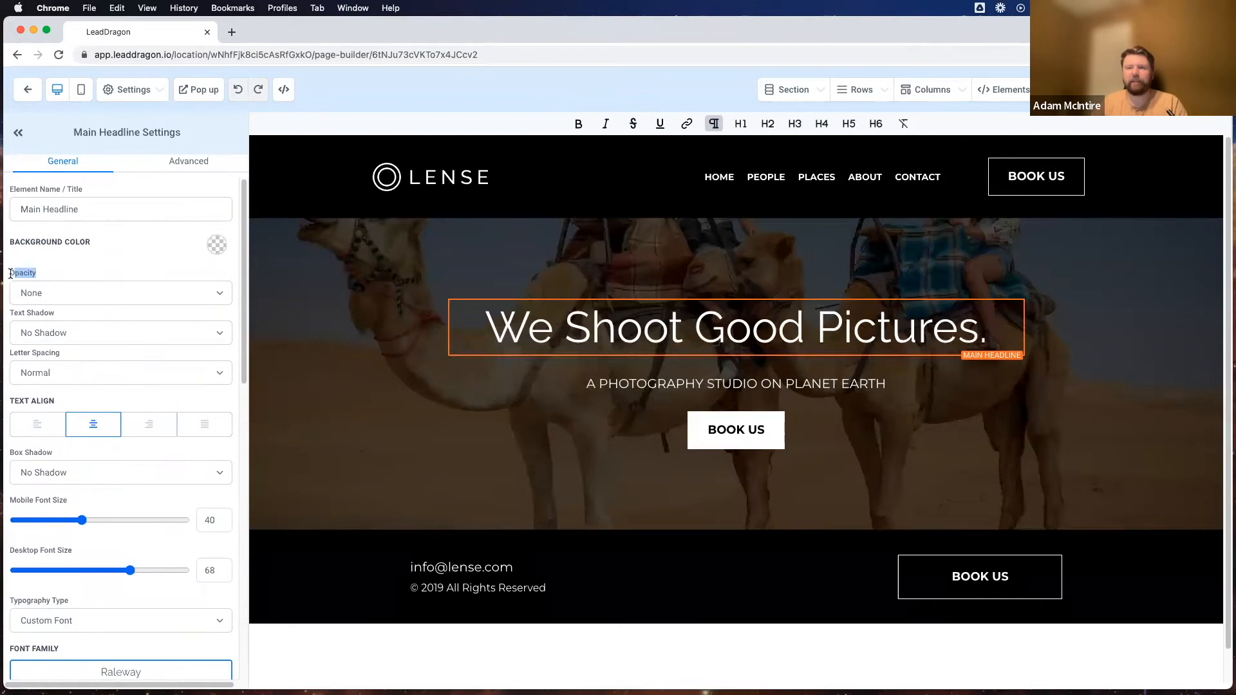
click(59, 260)
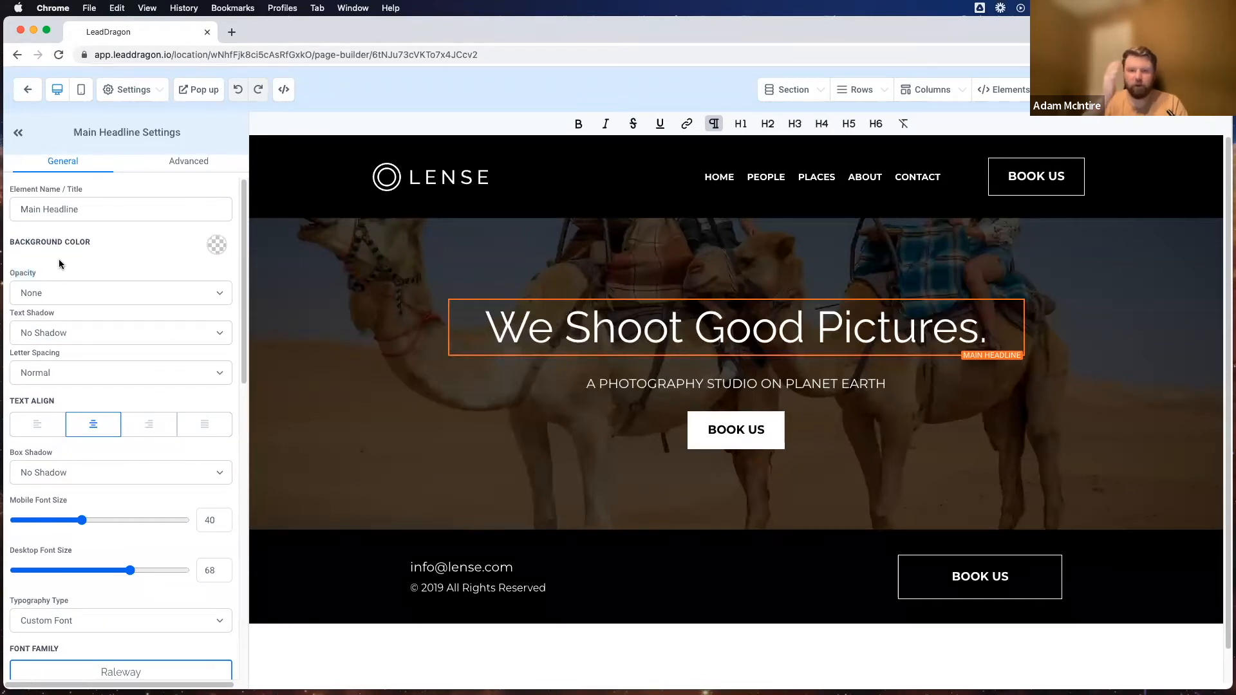
click(32, 294)
click(50, 337)
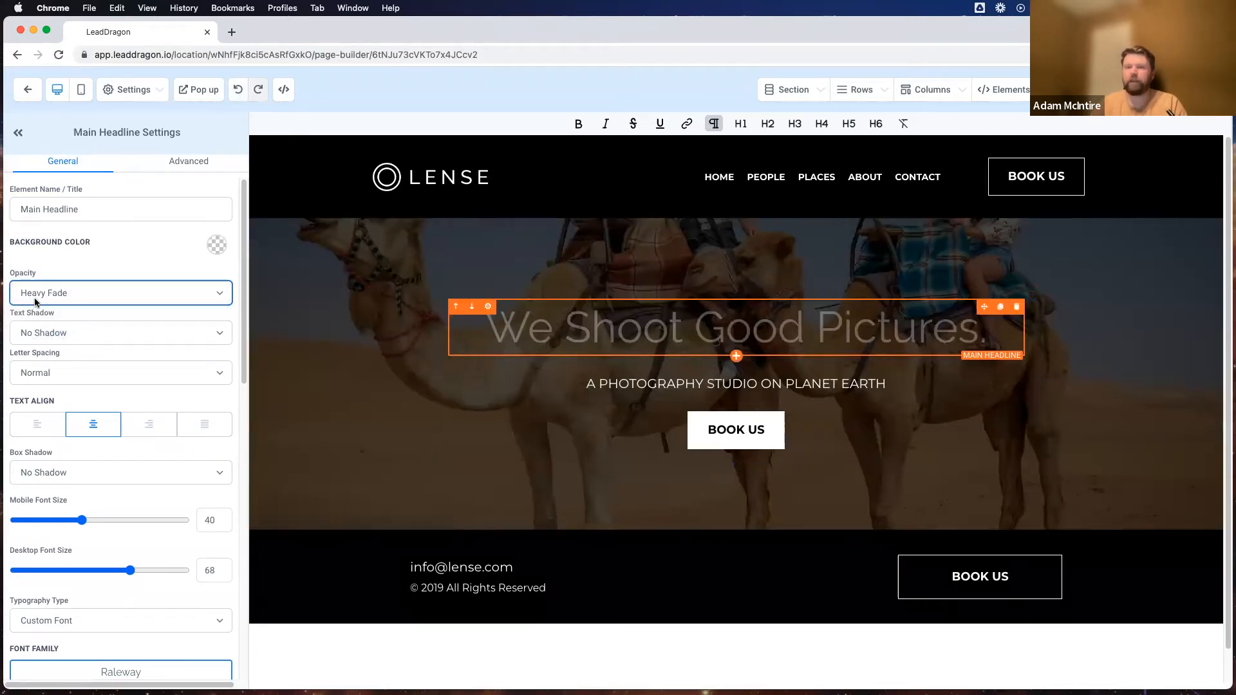
click(122, 291)
click(122, 250)
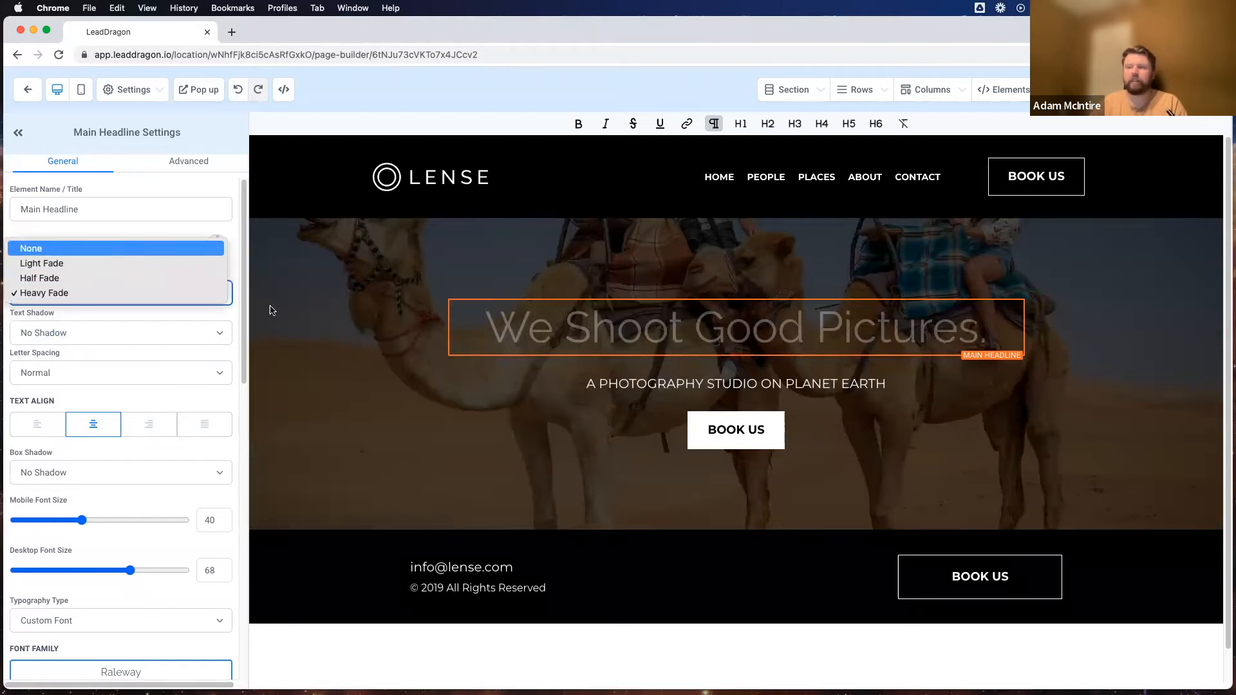
Step: Set the hero headline's text shadow to Strong Shadow
scroll(193, 302, down, 4)
scroll(37, 310, up, 4)
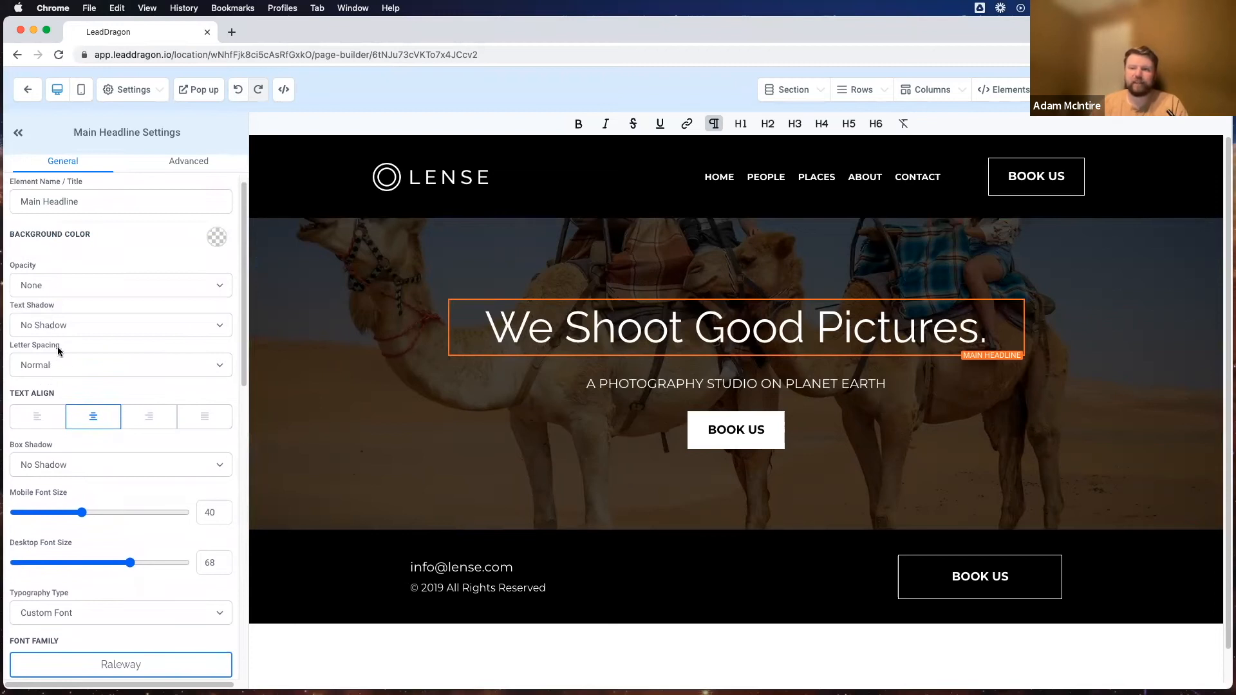
click(58, 326)
click(52, 368)
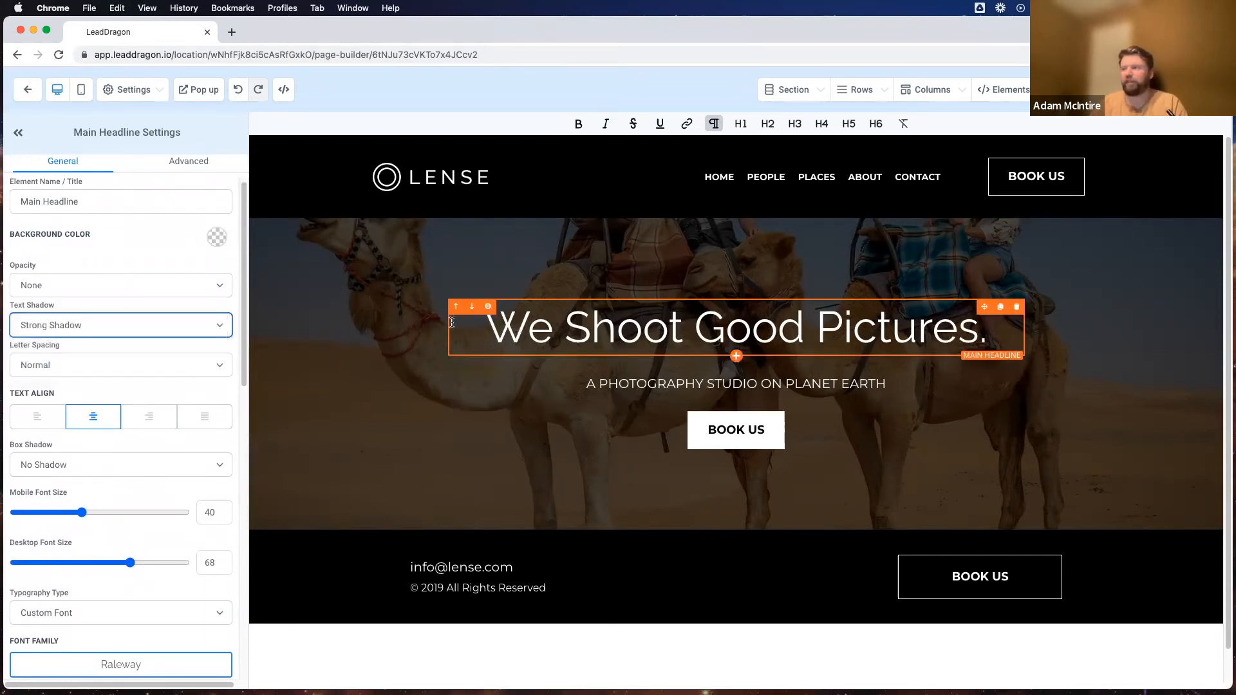
Step: Try the Light Fade text shadow on the main headline and set its text shadow to No Shadow
click(72, 326)
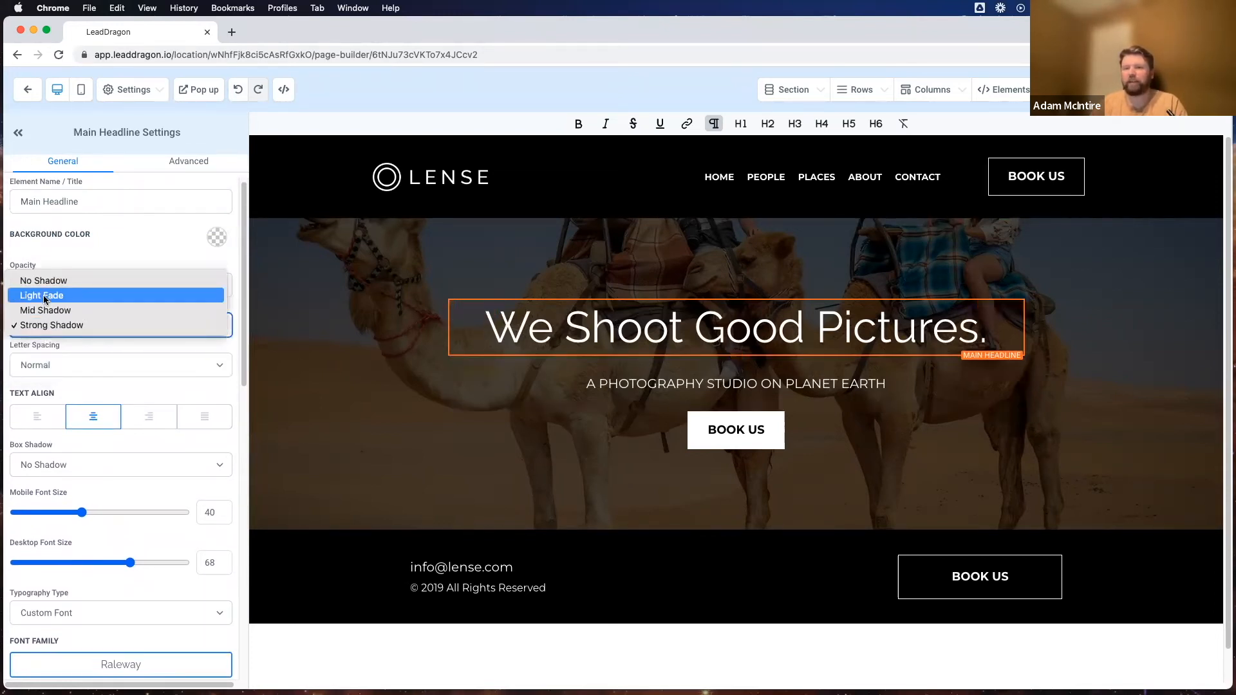
key(Escape)
click(49, 326)
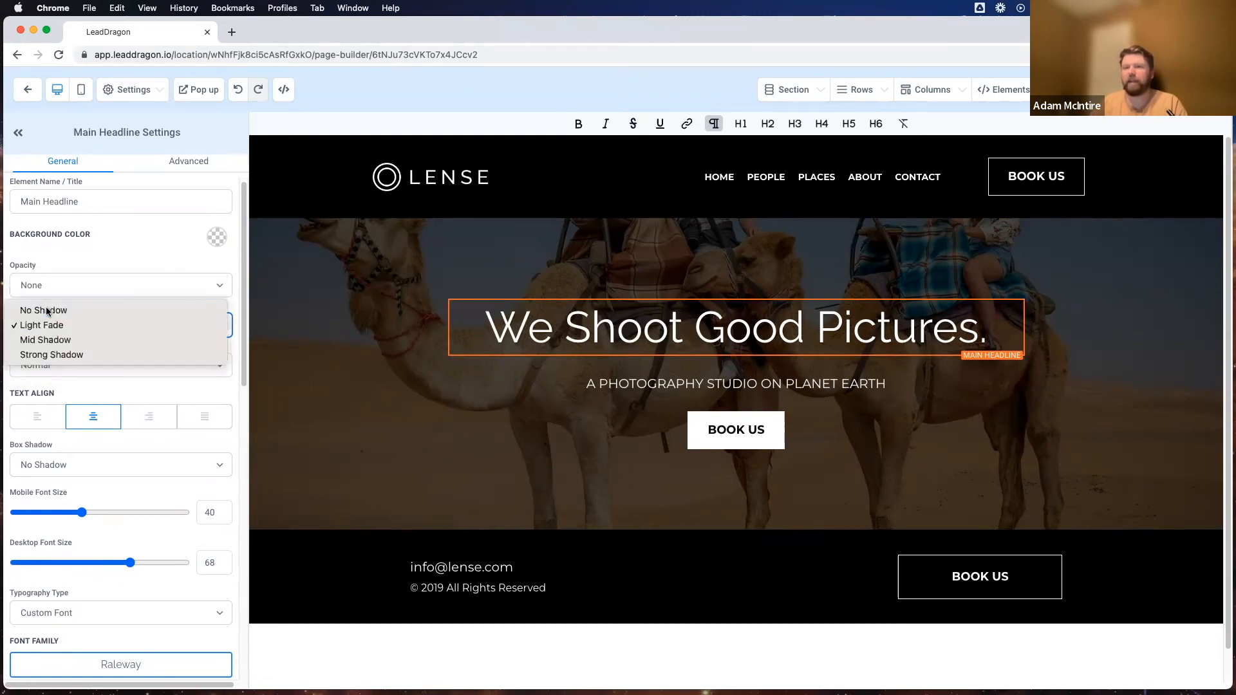
click(46, 310)
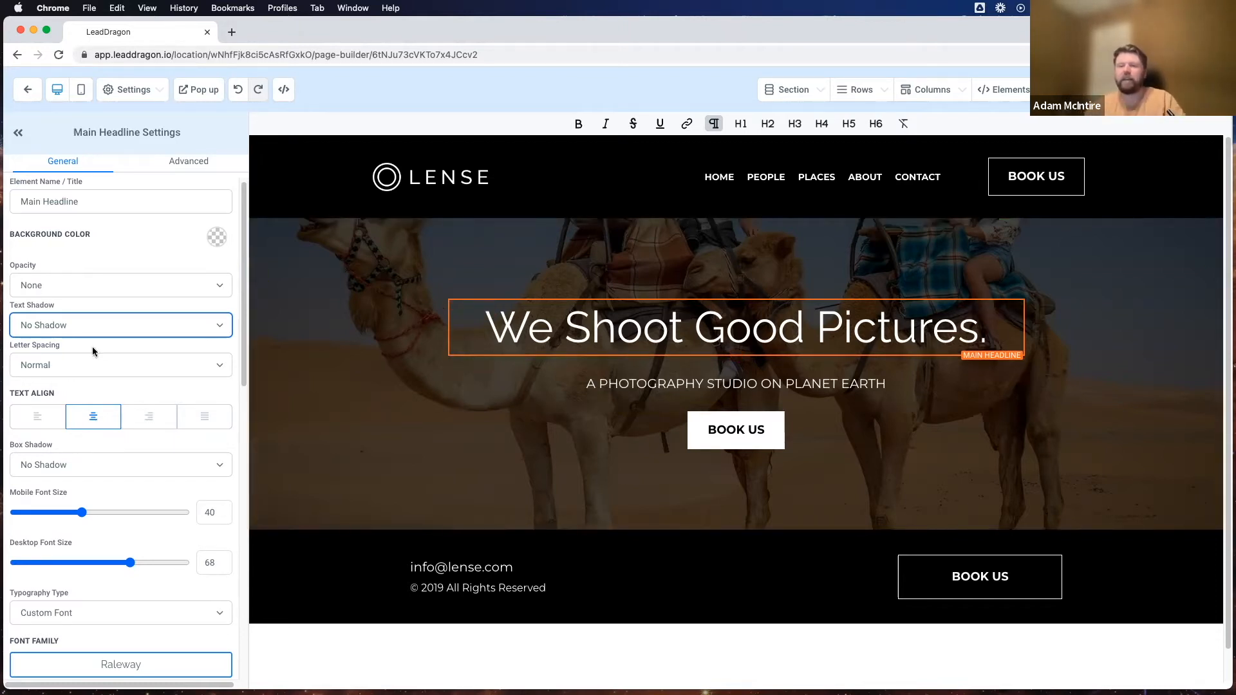
Step: Try 3px letter spacing on the main headline and return the spacing to Normal
triple_click(19, 348)
click(63, 370)
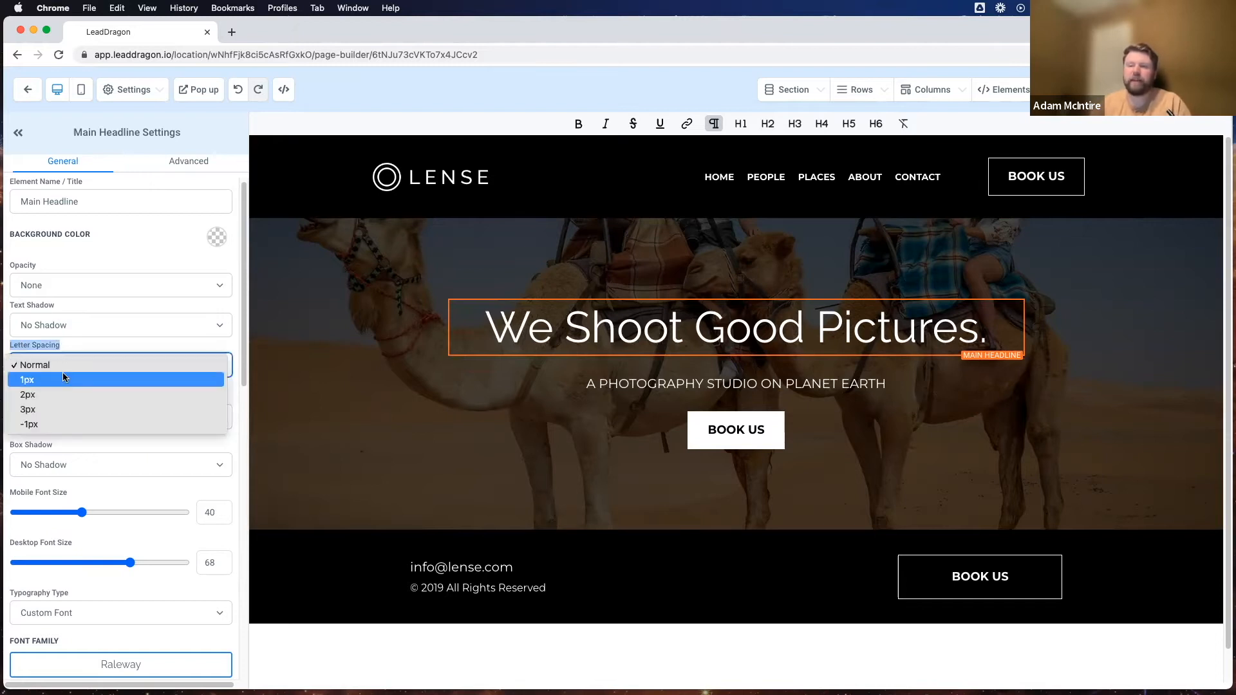
click(57, 409)
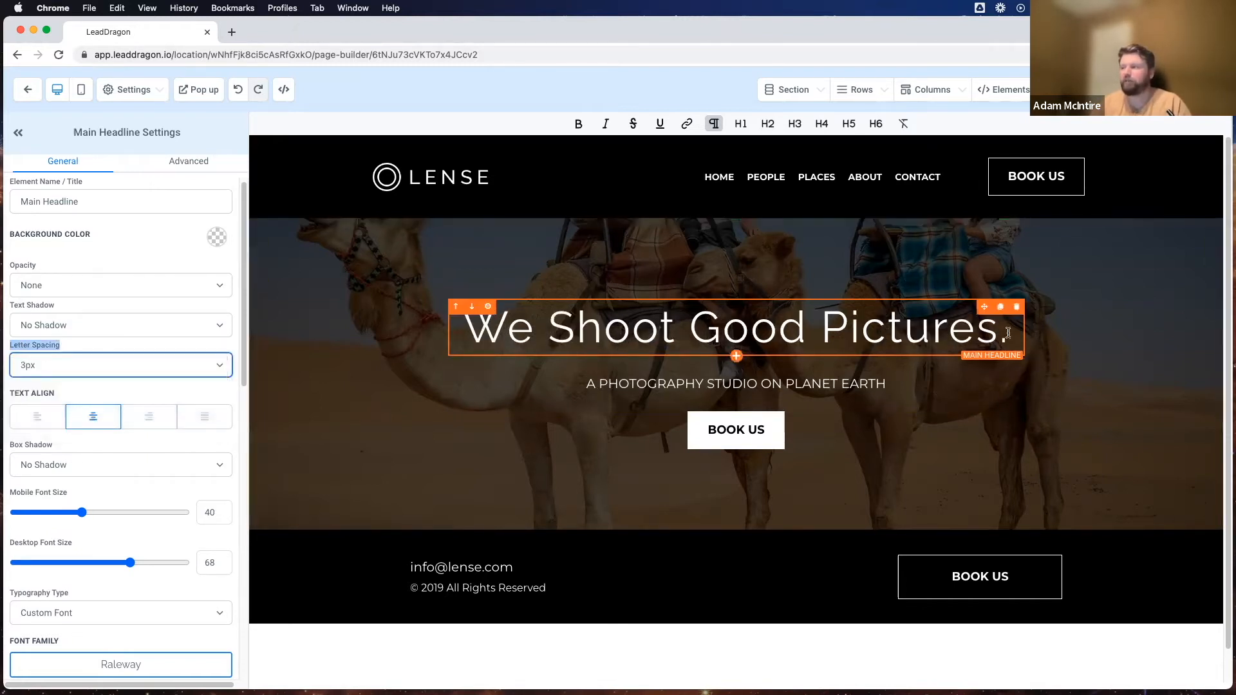
click(64, 365)
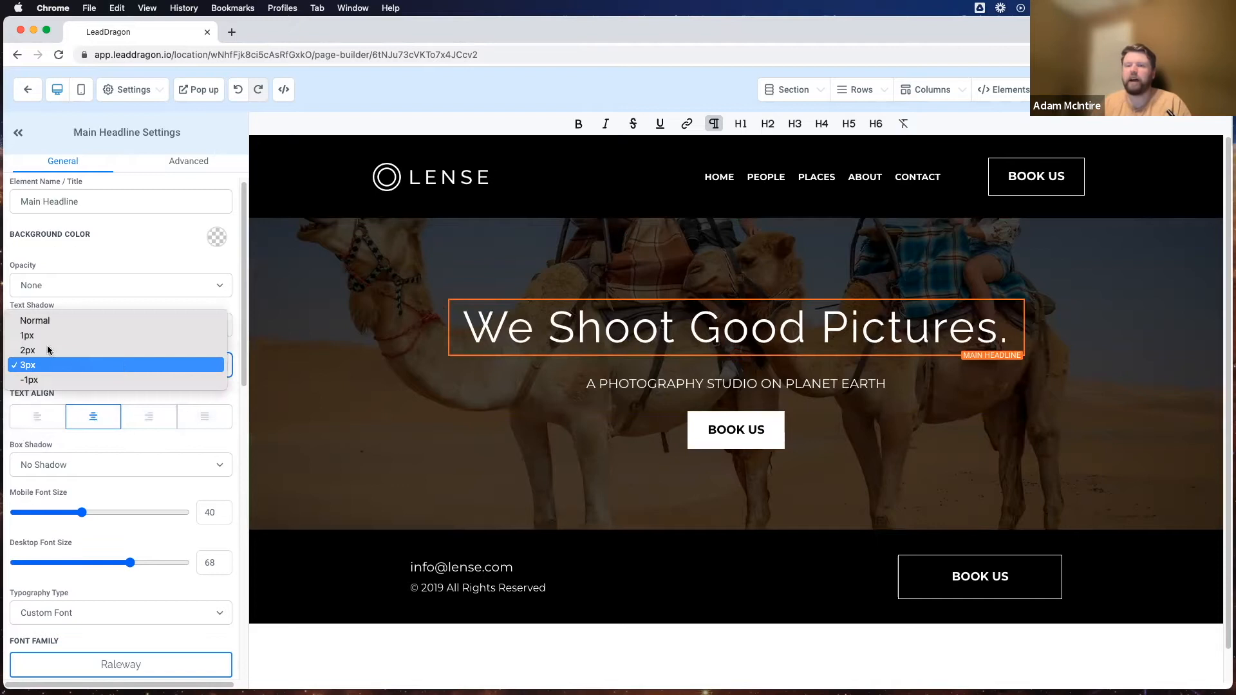
click(39, 320)
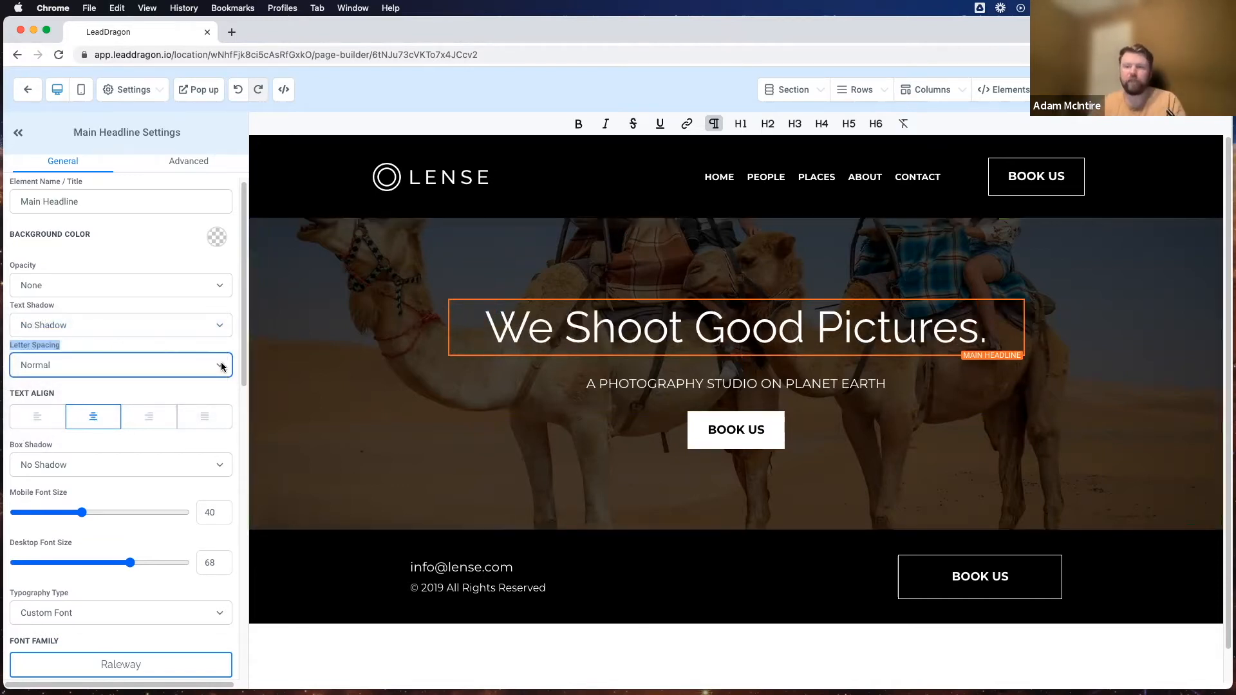
Step: Try right and justified alignment on the main headline and undo both changes to restore the centred alignment
click(93, 418)
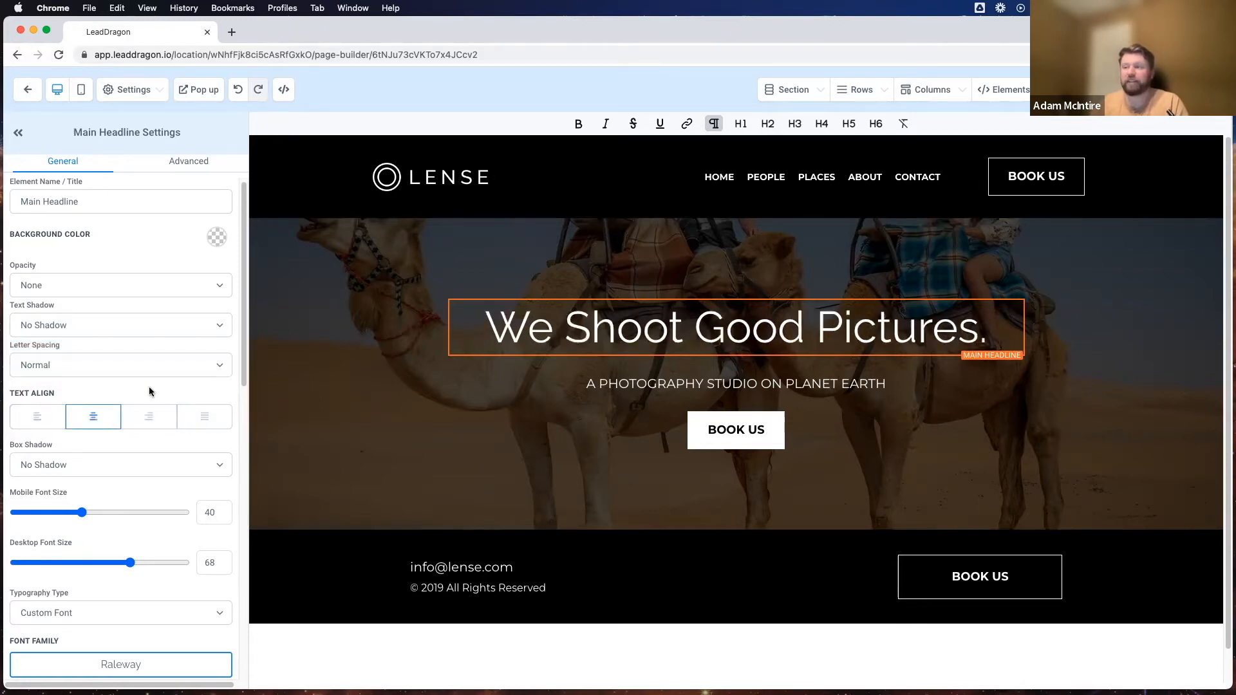
click(149, 416)
click(204, 416)
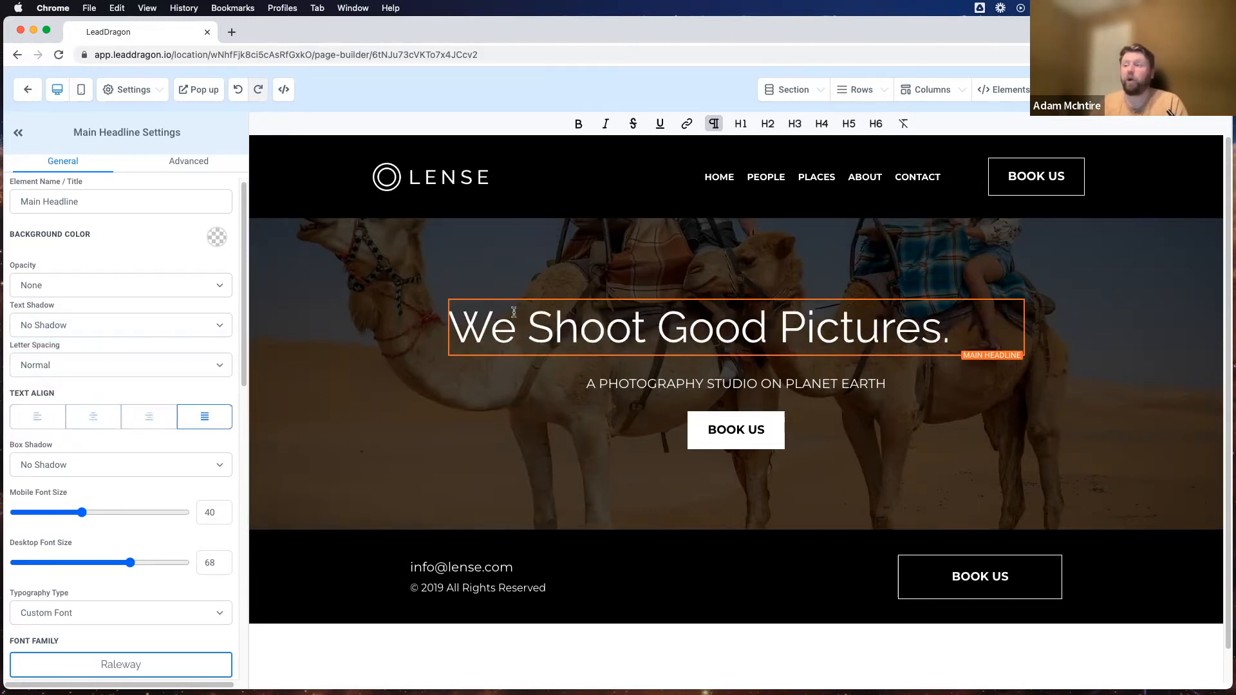
key(super+z)
key(super+z)
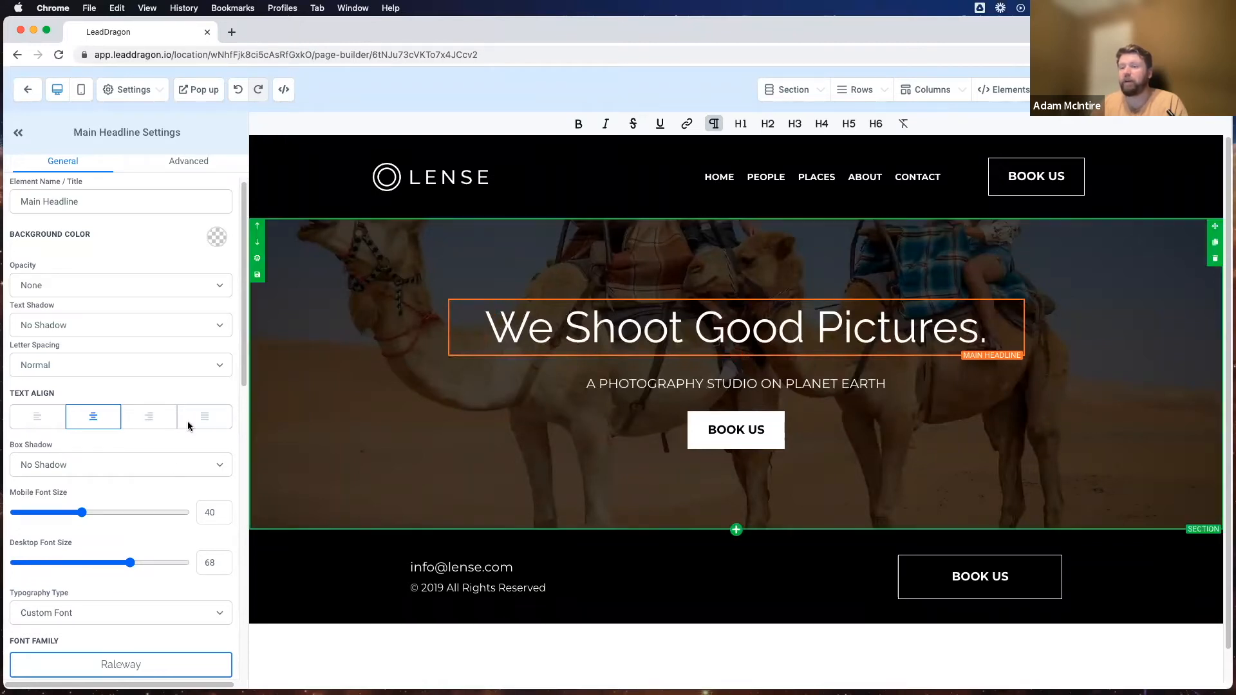
Step: Examine the padding and margin options of the main headline
scroll(172, 462, down, 10)
scroll(172, 467, up, 5)
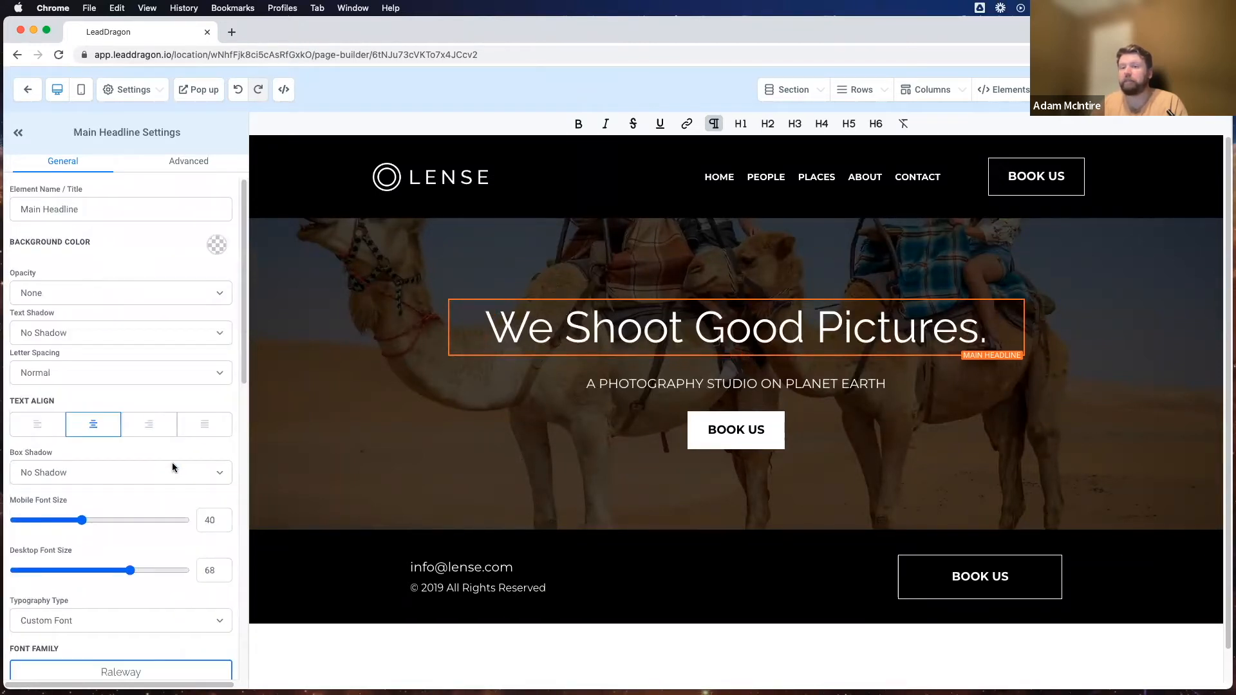
scroll(172, 467, down, 5)
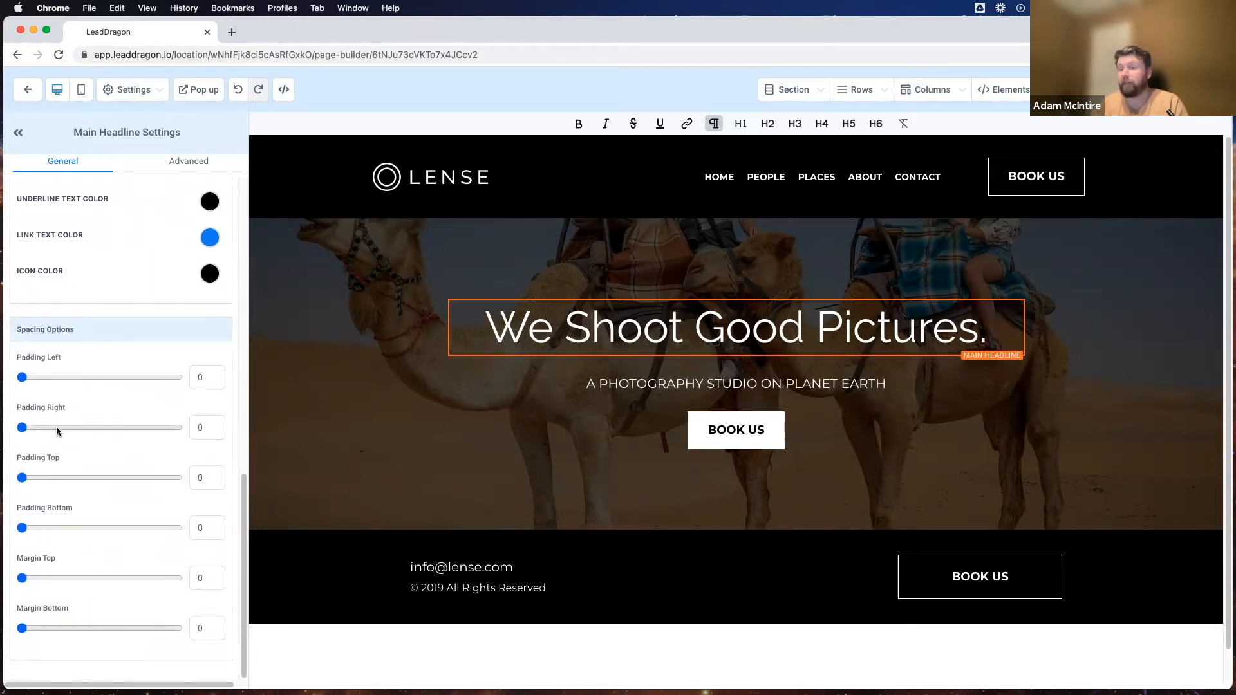
drag(57, 378, 23, 546)
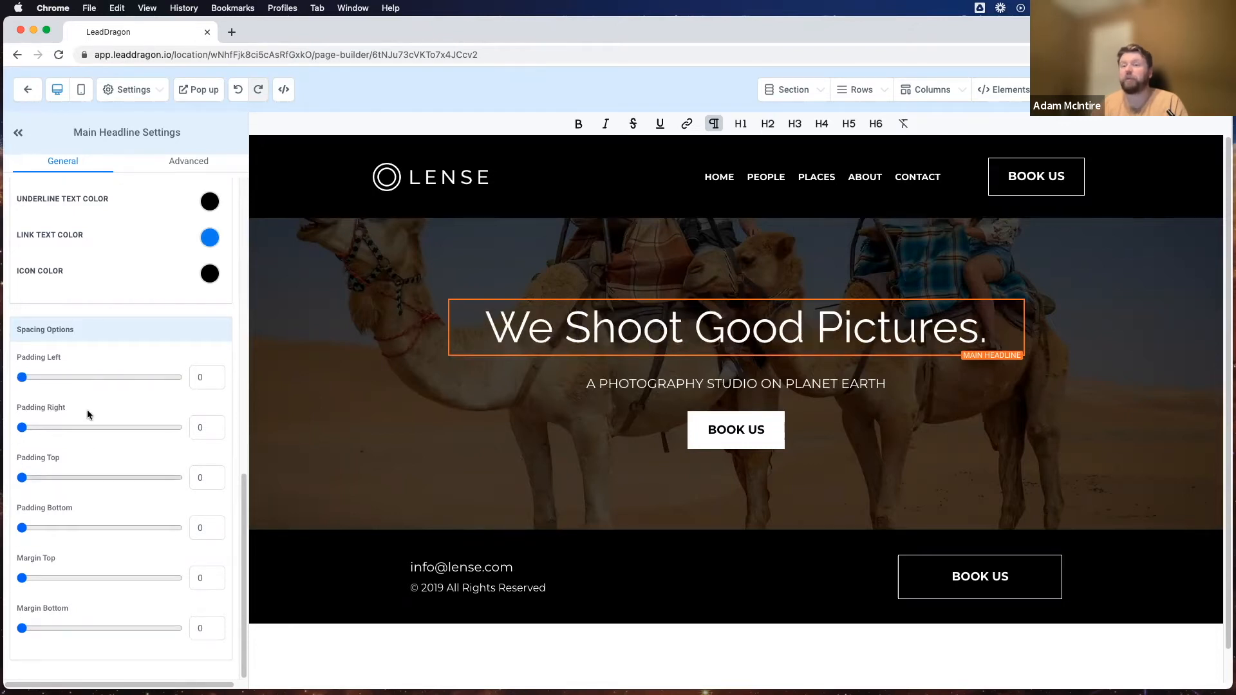
scroll(94, 394, up, 8)
scroll(134, 462, up, 3)
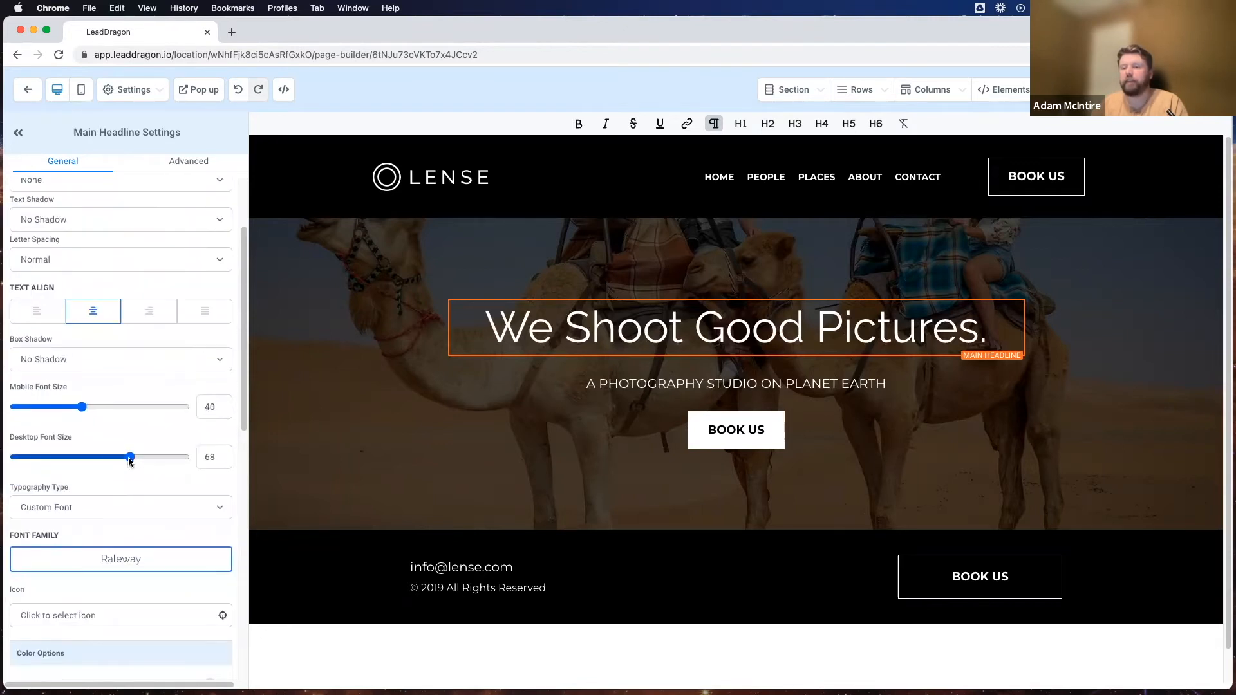
Step: Try a different desktop font size on the main headline and return it to 68
drag(4, 441, 74, 439)
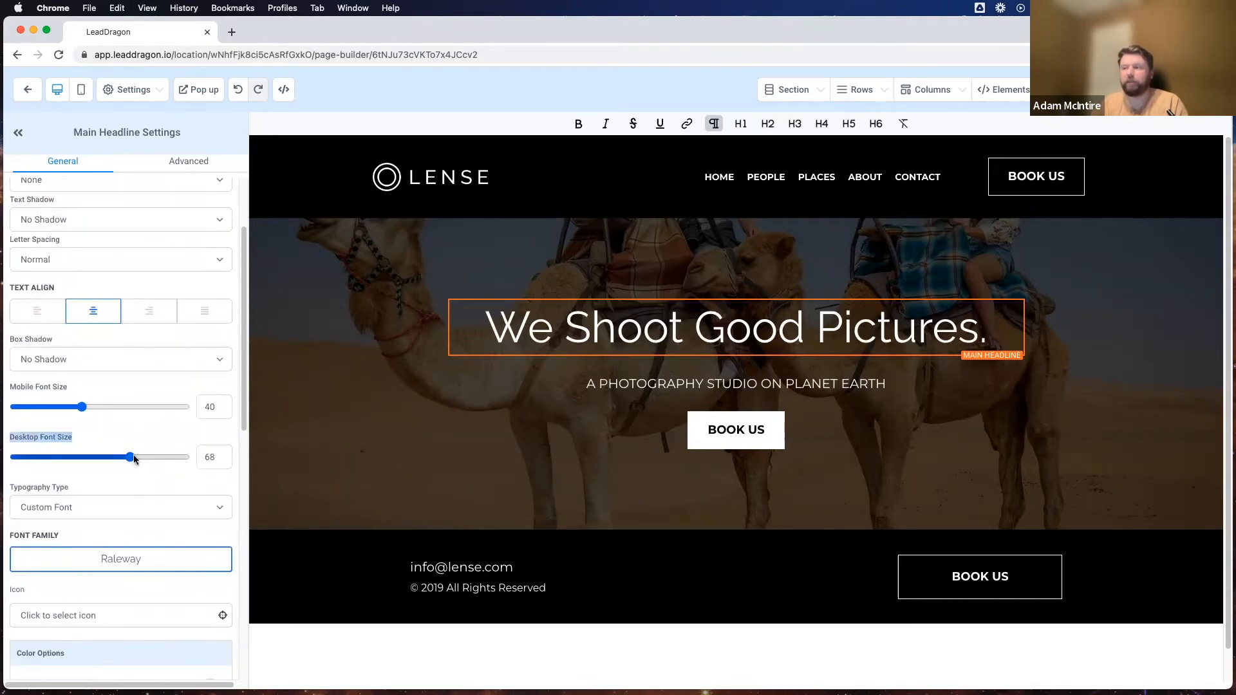
drag(160, 456, 130, 457)
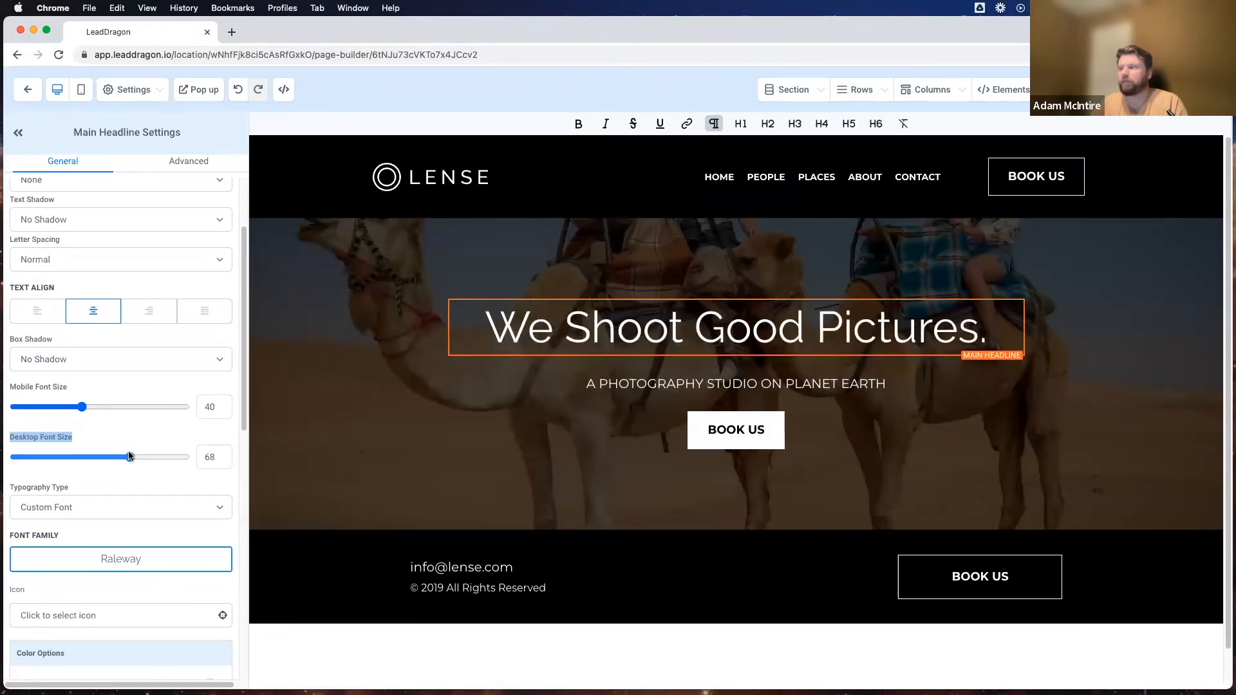
scroll(119, 425, up, 1)
scroll(120, 425, up, 3)
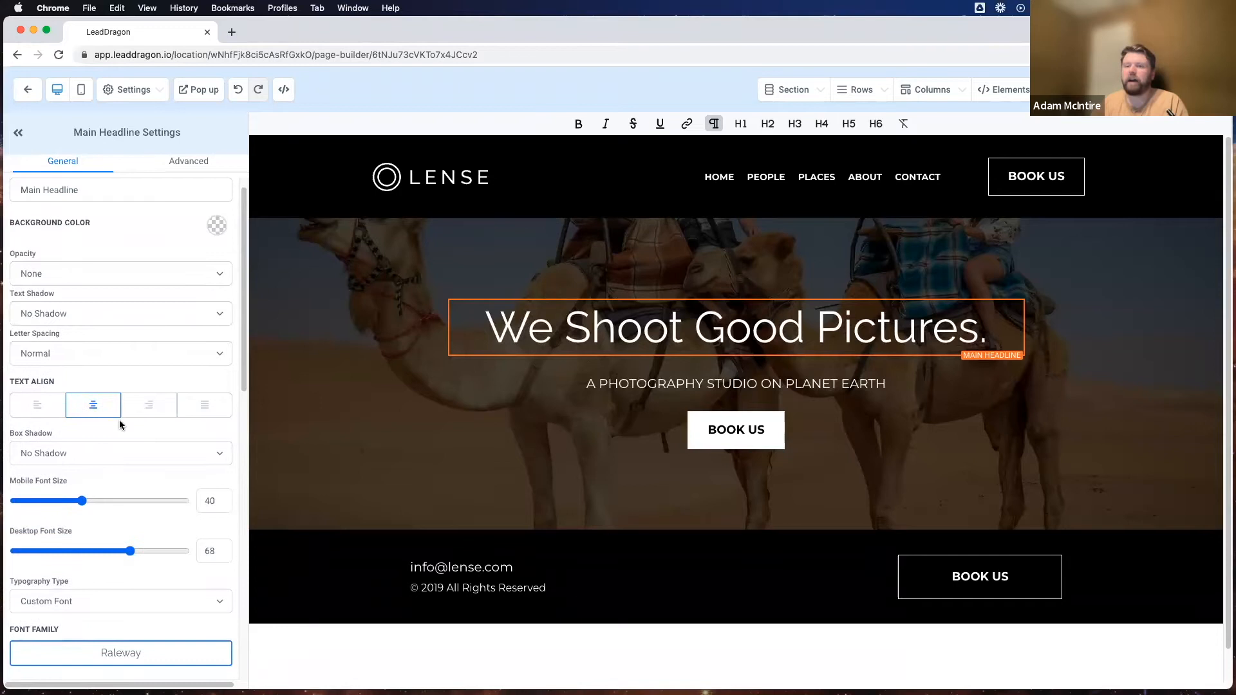
Step: Switch the page to the mobile view and examine how the main headline wraps on a phone
scroll(81, 429, down, 4)
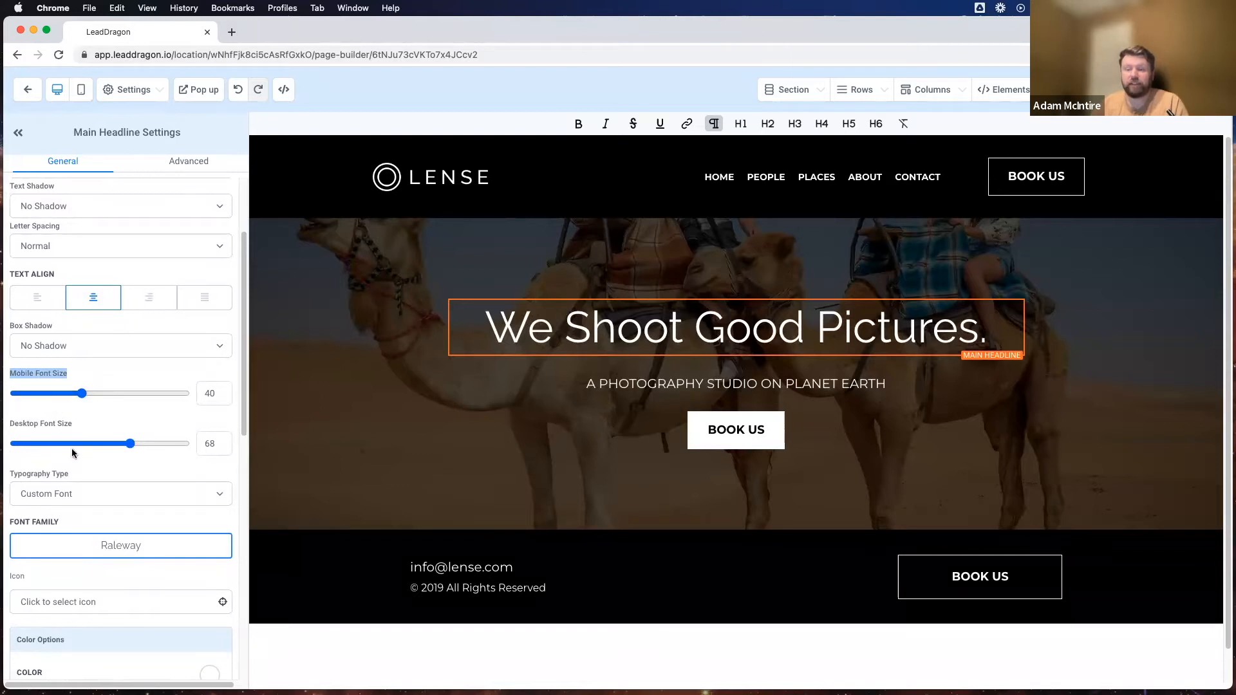
click(142, 419)
scroll(141, 413, up, 3)
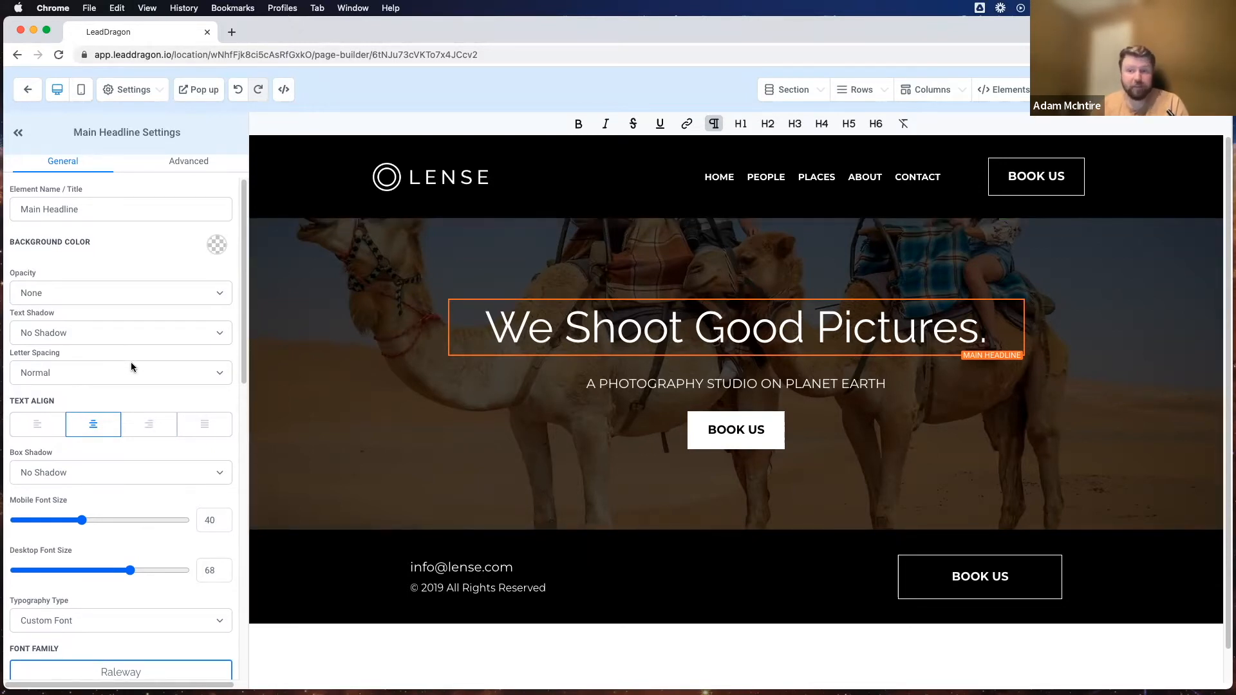
click(81, 91)
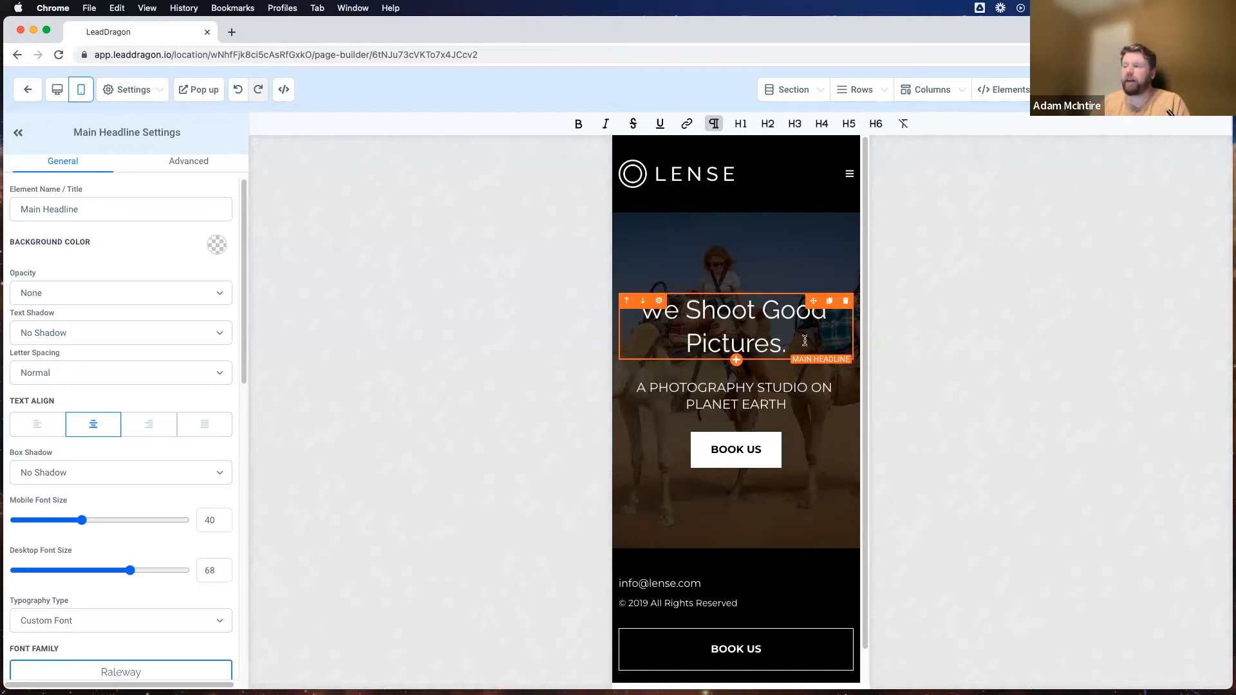
drag(797, 353, 646, 313)
click(683, 338)
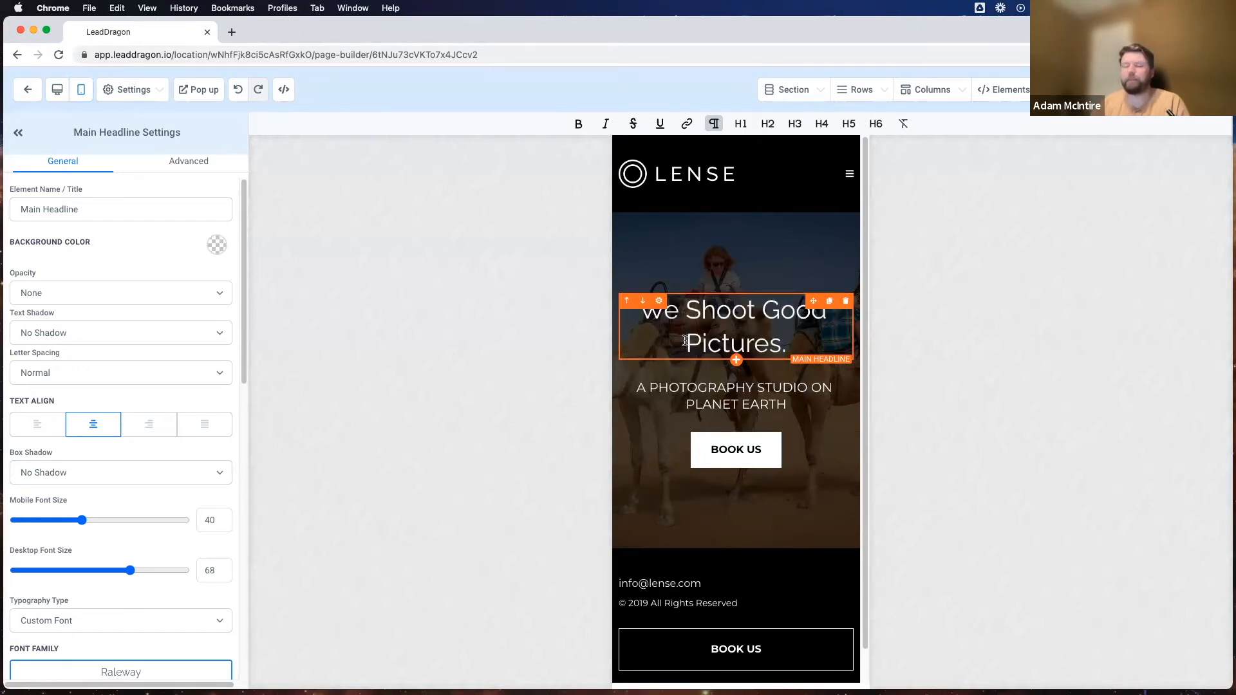
drag(685, 344, 788, 346)
click(628, 356)
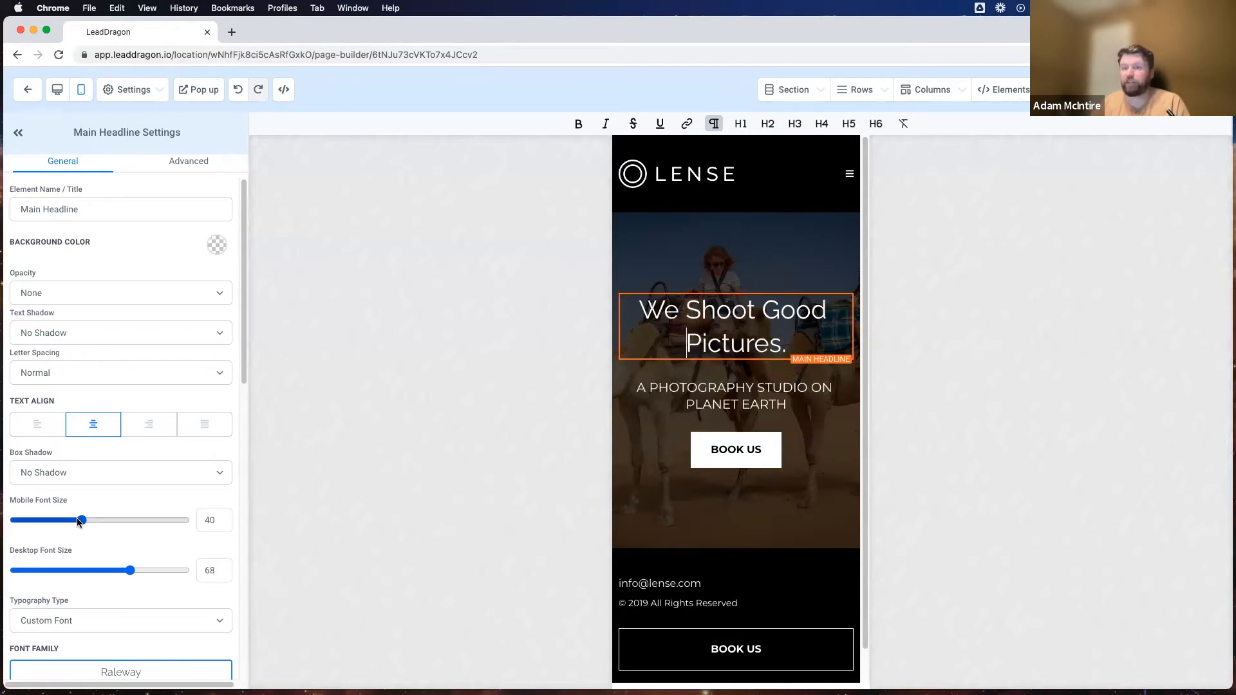
Step: Test several mobile font sizes on the main headline and set the mobile font size to 45
mouse_move(78, 522)
mouse_down()
mouse_move(101, 527)
mouse_move(87, 522)
mouse_up()
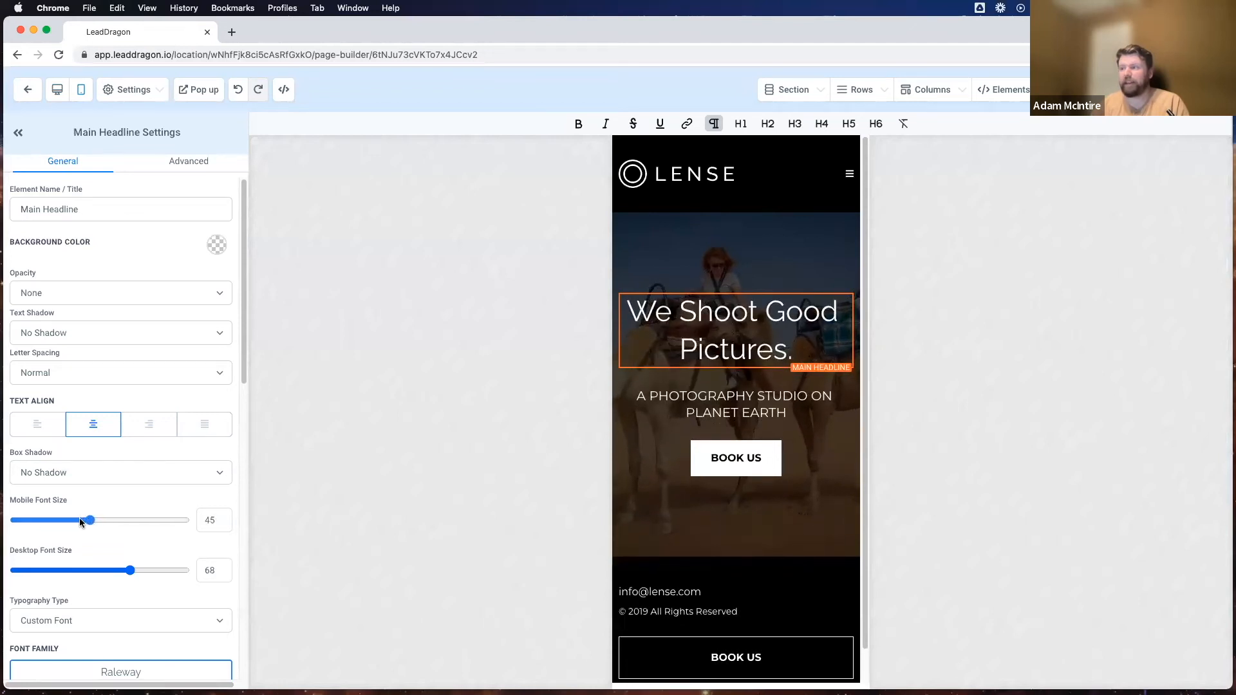
key(Left)
key(Left)
key(Left)
key(Left)
key(Left)
key(Left)
key(Left)
key(Left)
key(Left)
key(Left)
key(Left)
key(Left)
key(Left)
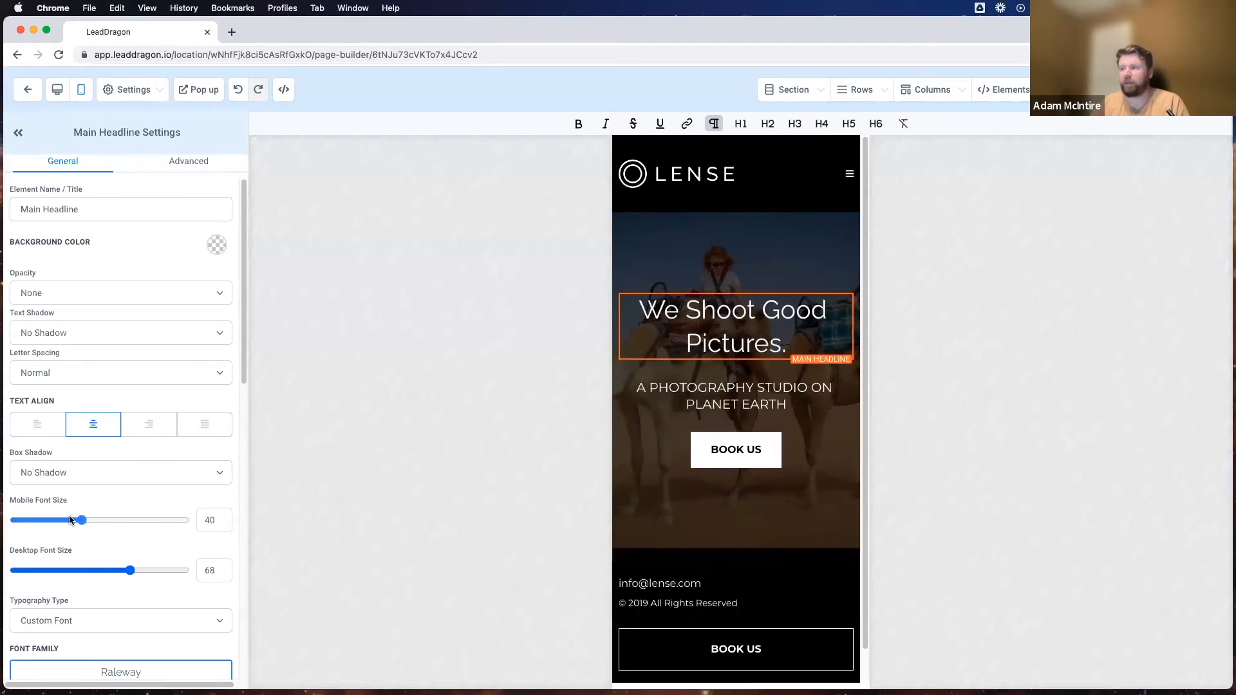
mouse_move(82, 516)
mouse_down()
mouse_move(49, 519)
mouse_move(90, 518)
mouse_up()
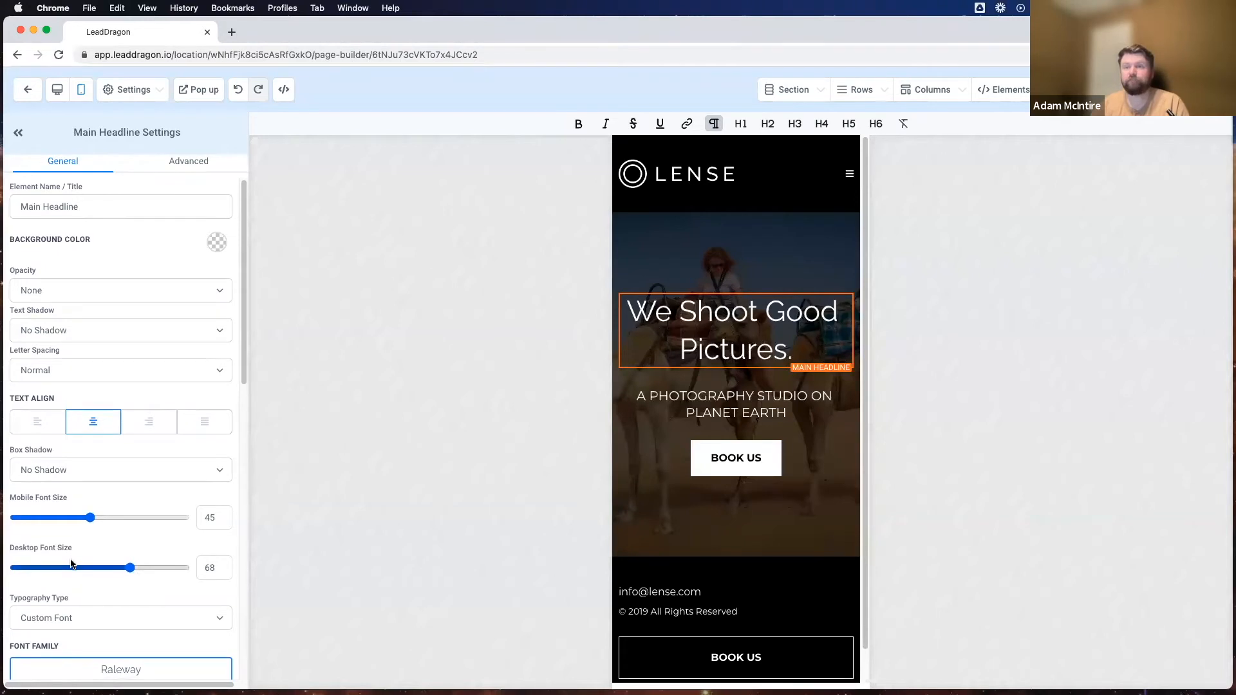
Step: Examine the main headline's font and colour options and compare the page in desktop and mobile views
scroll(64, 564, down, 7)
scroll(776, 444, down, 1)
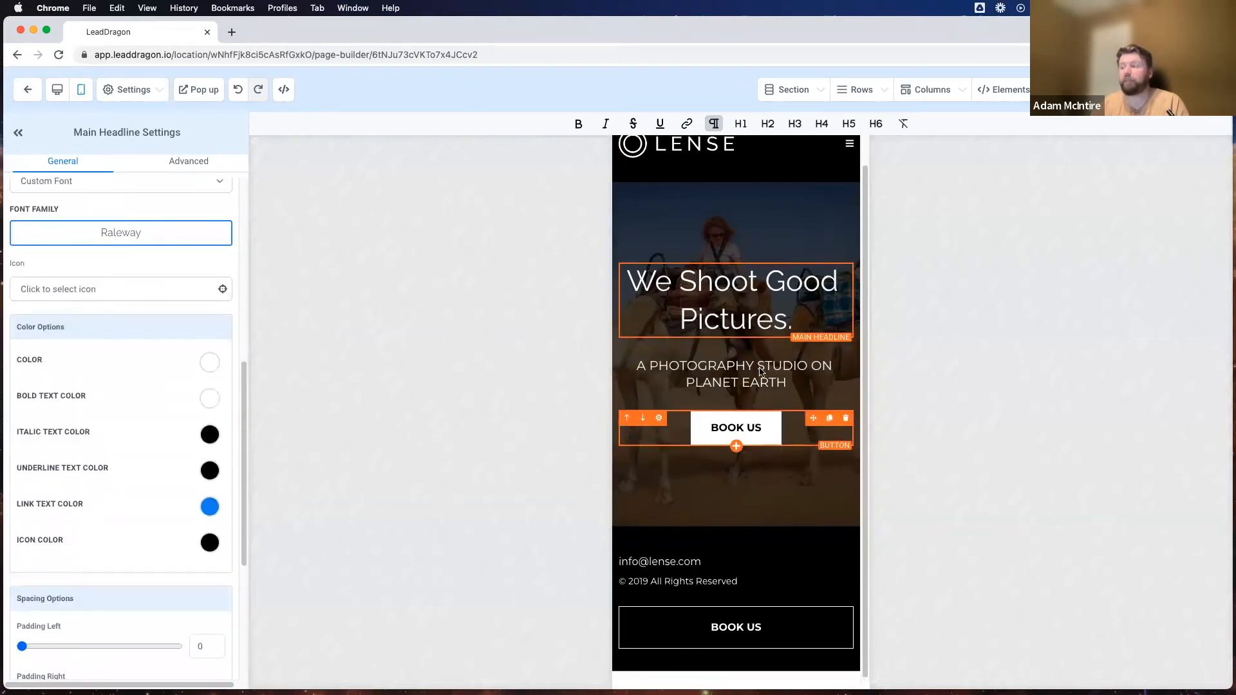
scroll(735, 315, up, 1)
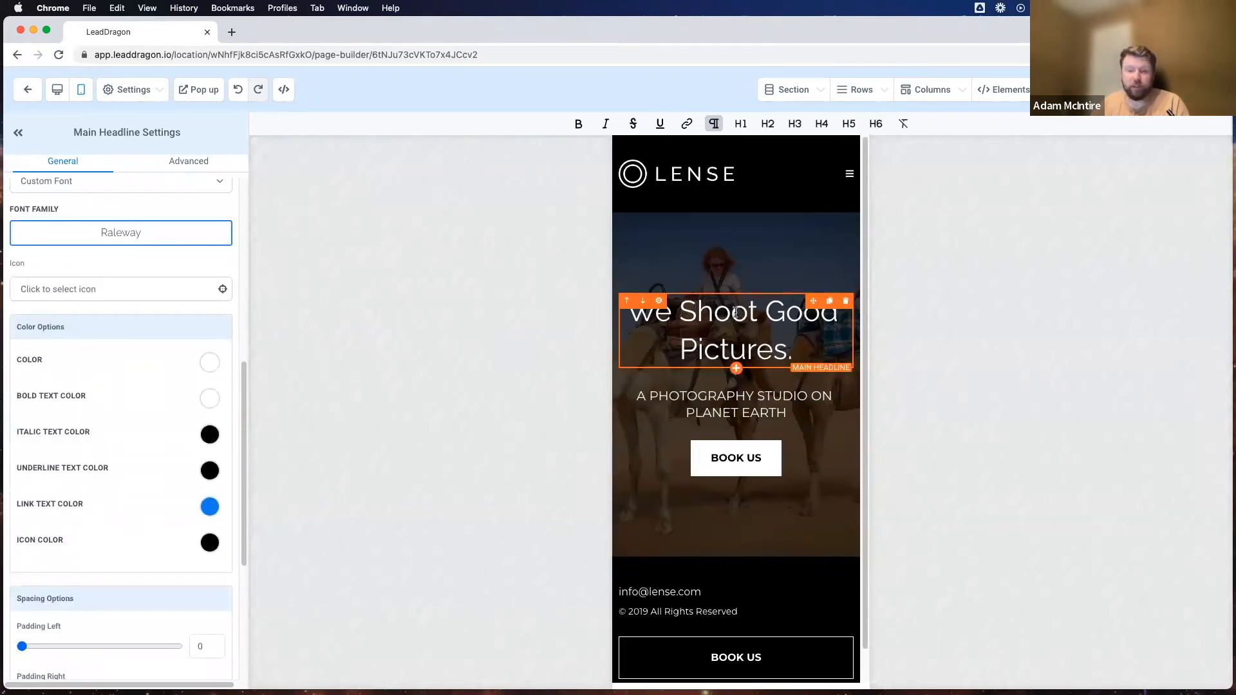
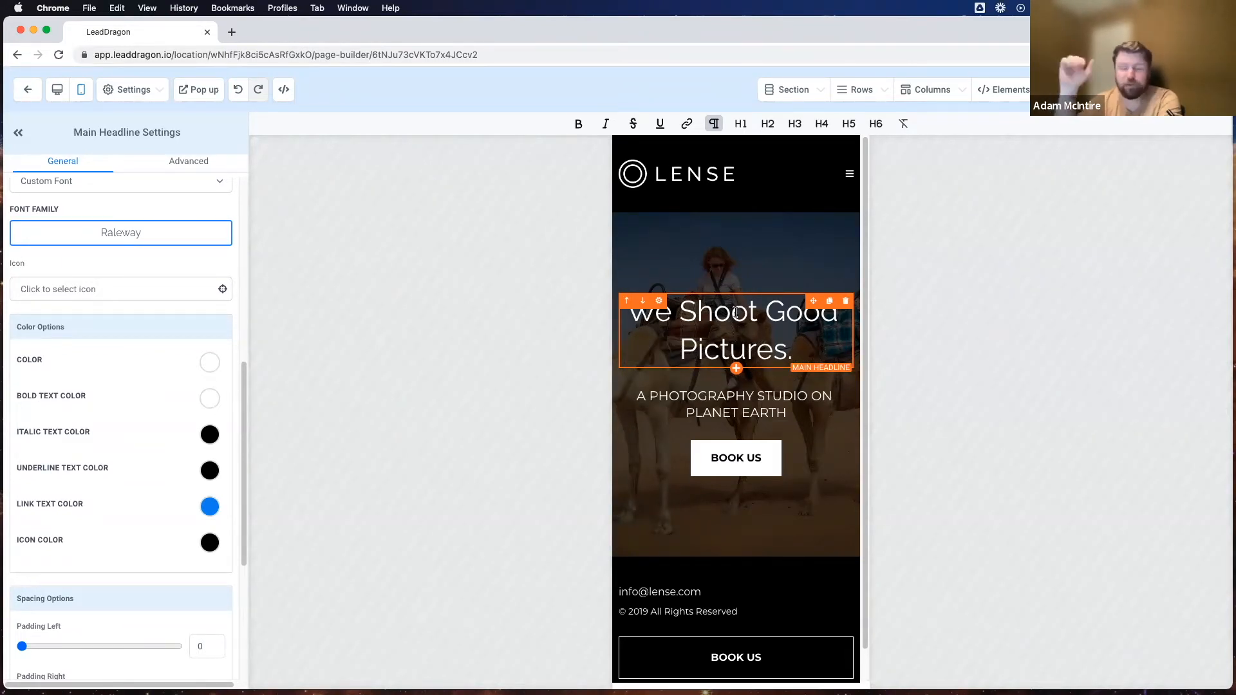
click(57, 91)
click(80, 94)
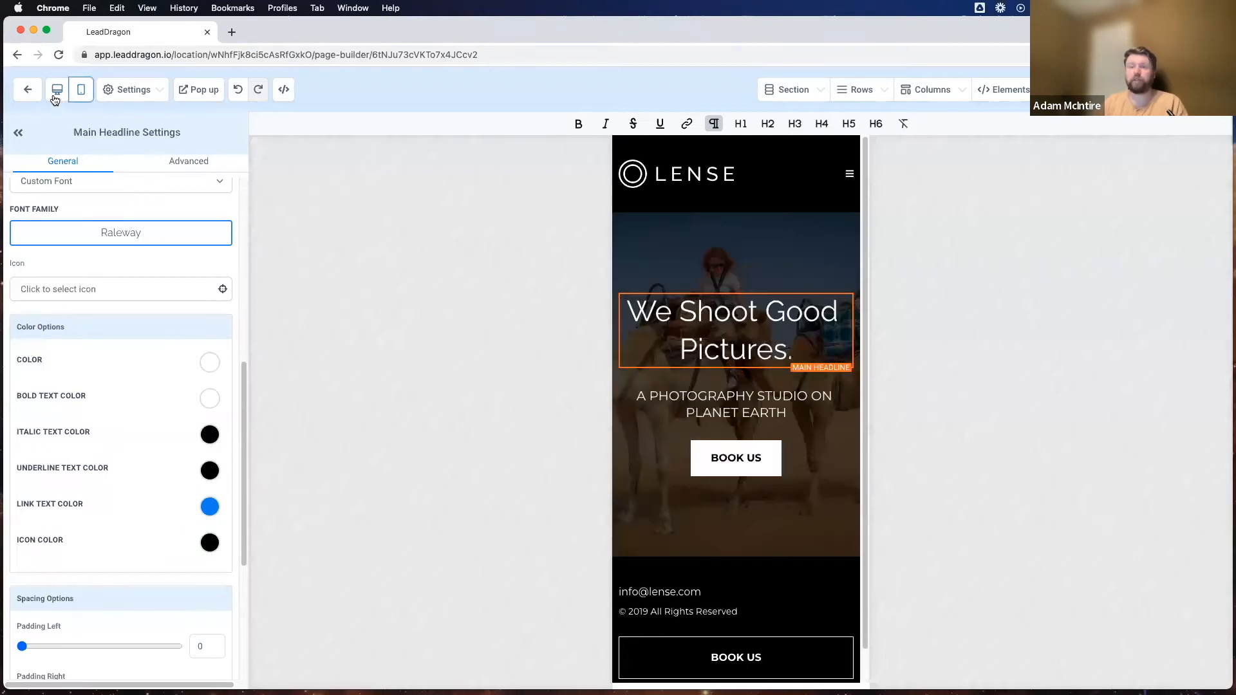
click(56, 97)
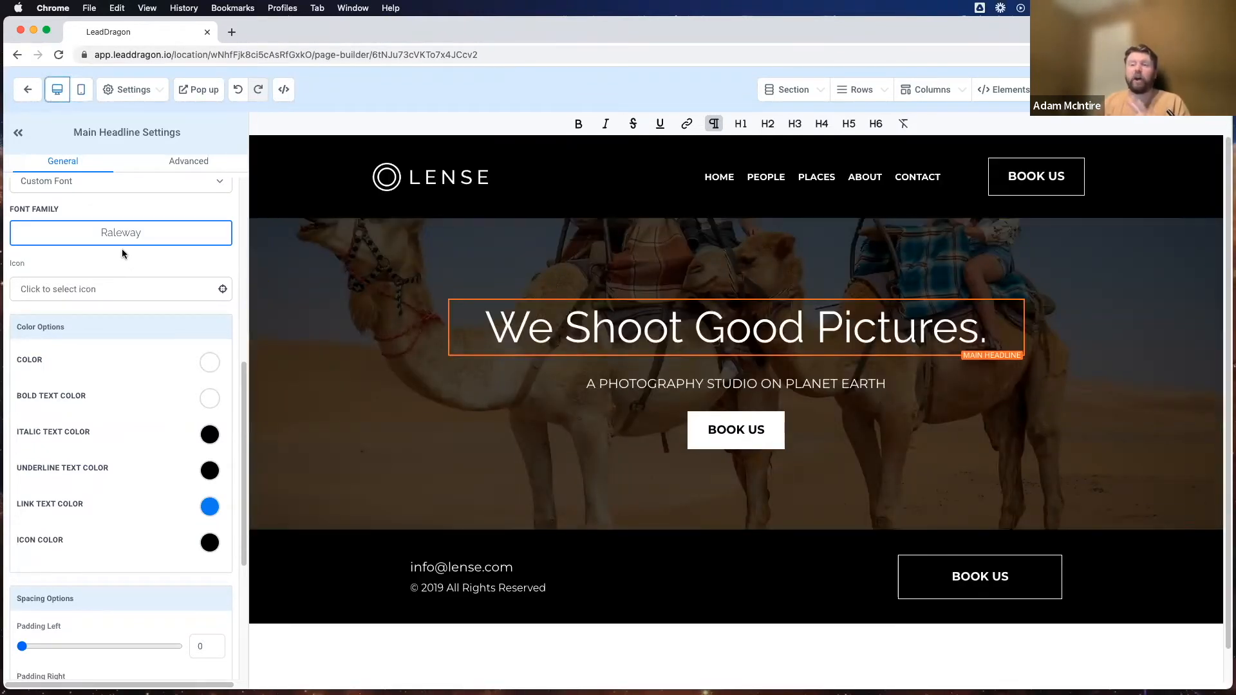
scroll(122, 248, up, 7)
click(79, 90)
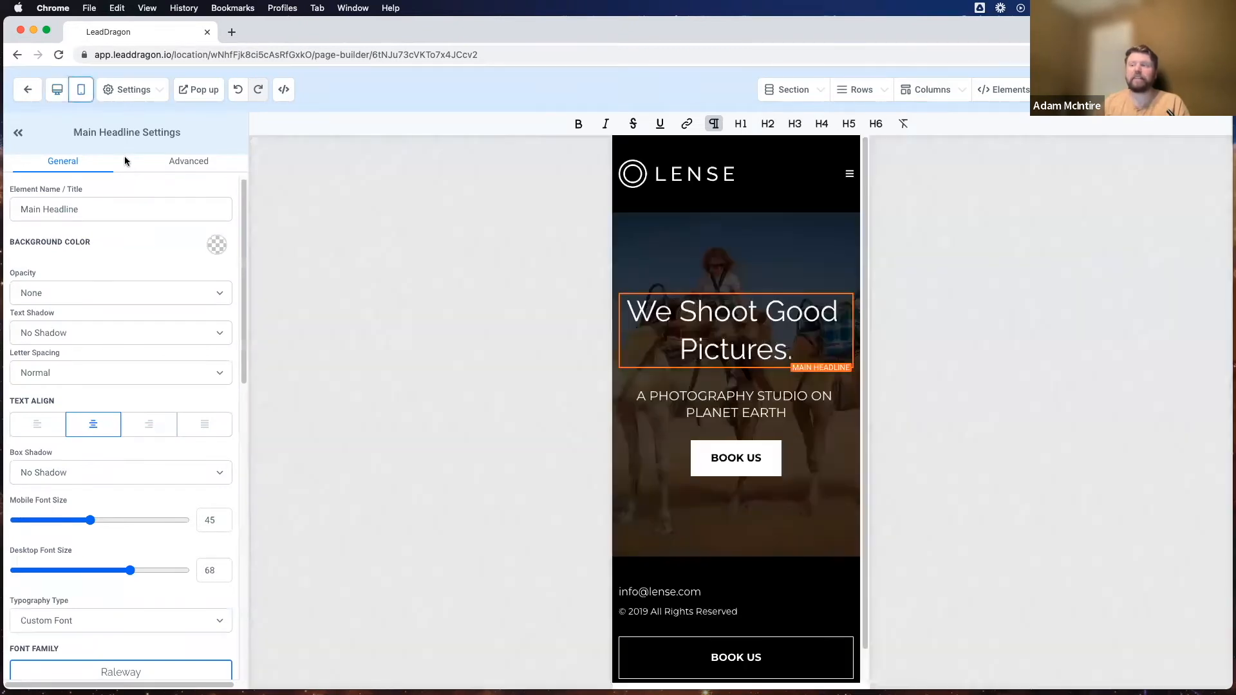
scroll(734, 451, down, 1)
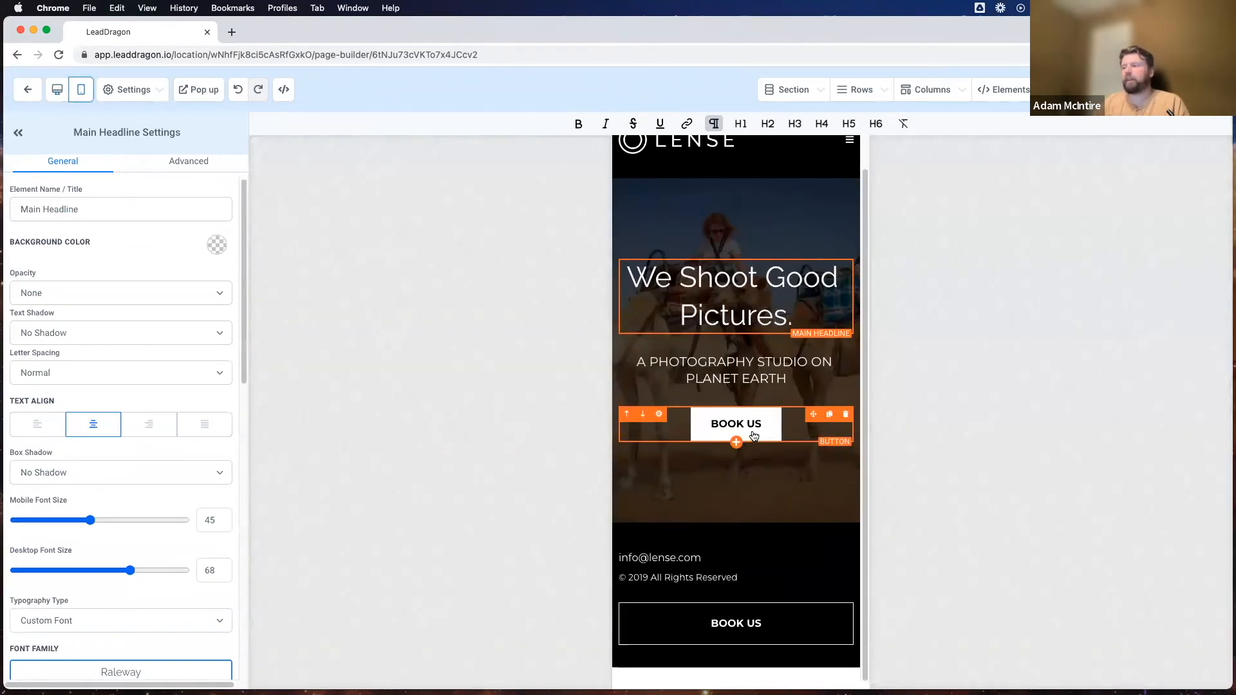
scroll(655, 444, up, 1)
scroll(657, 443, down, 1)
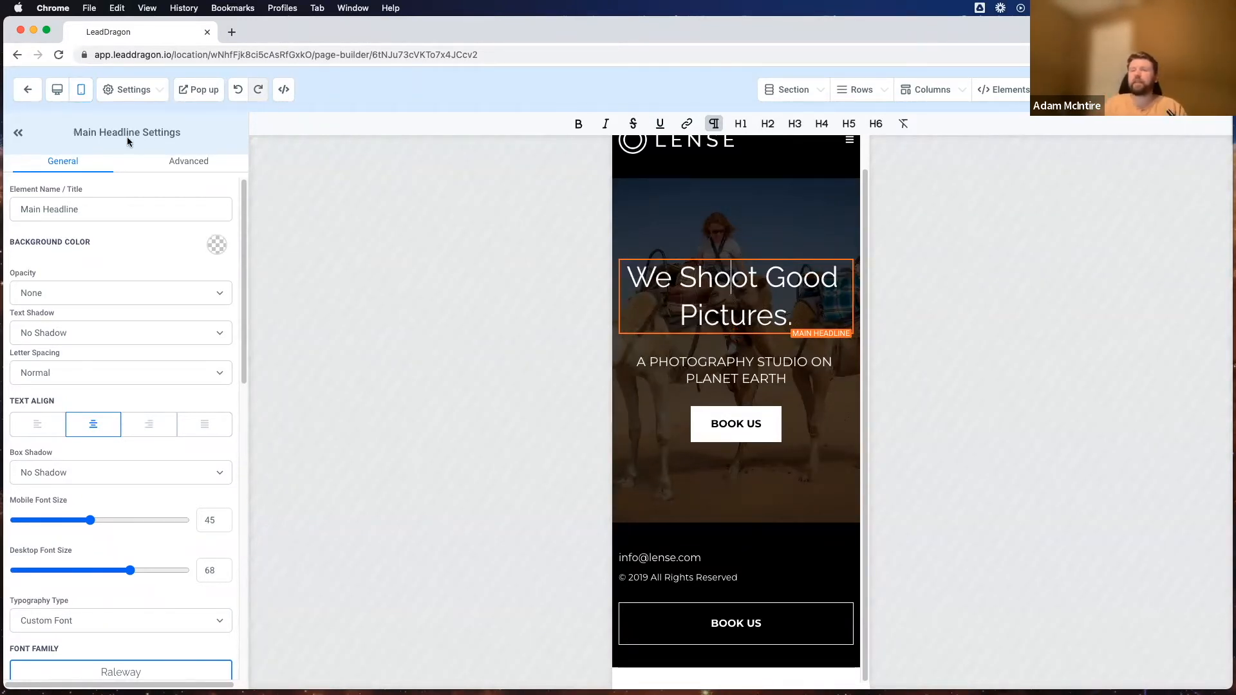
Step: Open the main headline's advanced settings and examine the desktop and mobile visibility options
click(176, 161)
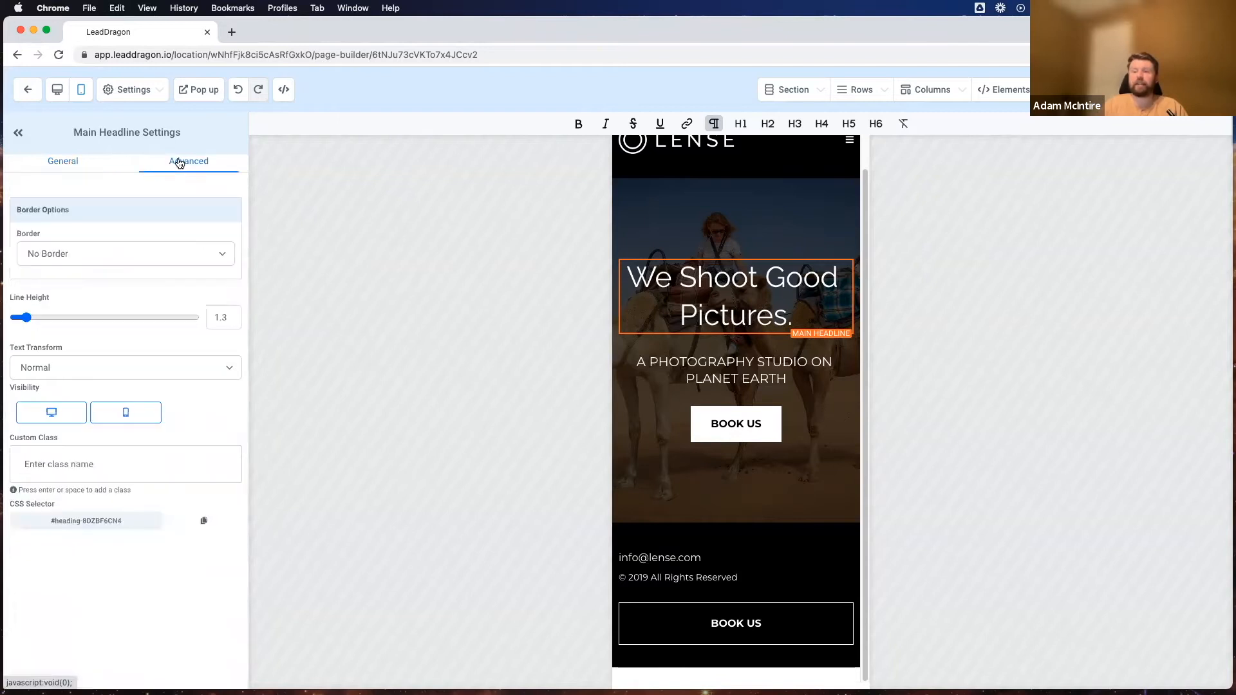
double_click(34, 386)
click(37, 388)
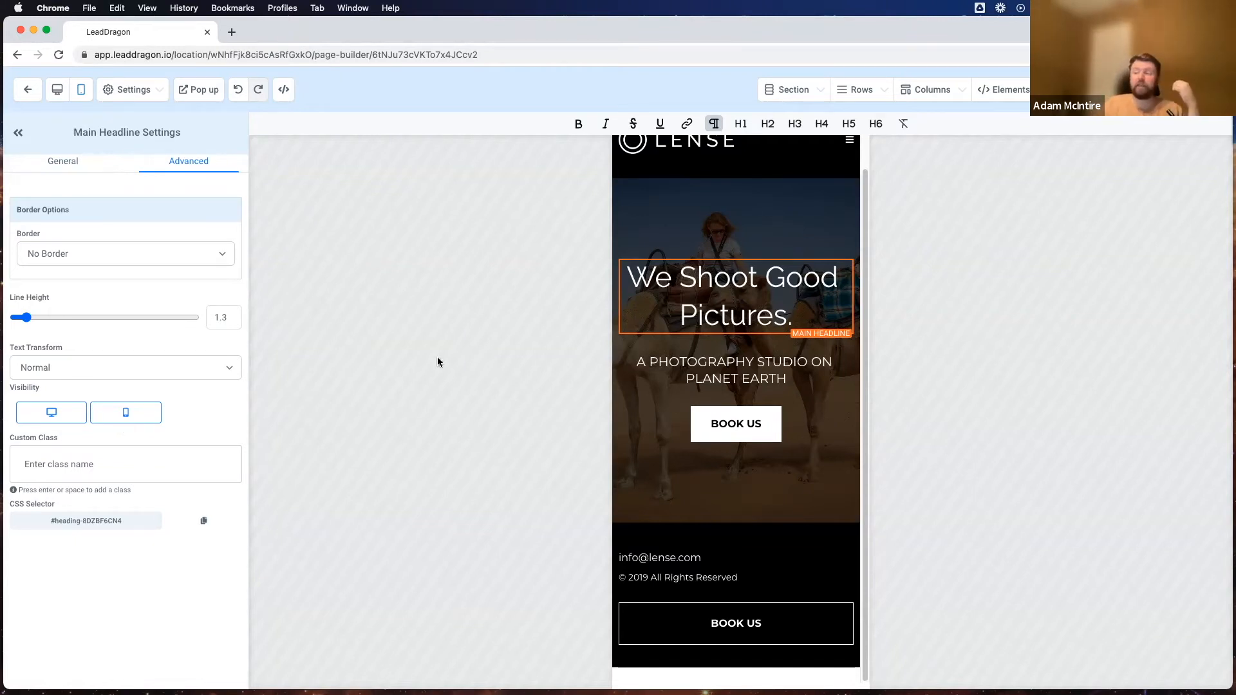
Step: Try hiding the main headline on mobile, check the page in desktop view, and restore the headline's mobile visibility
mouse_move(787, 309)
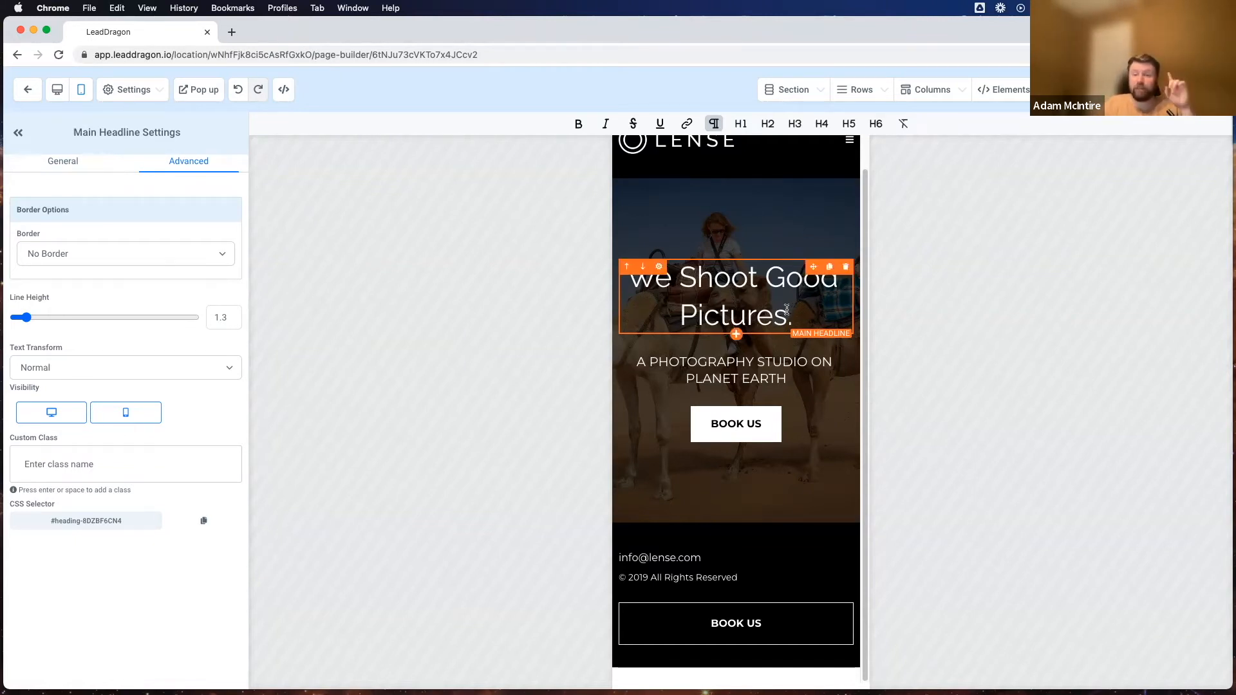
click(125, 413)
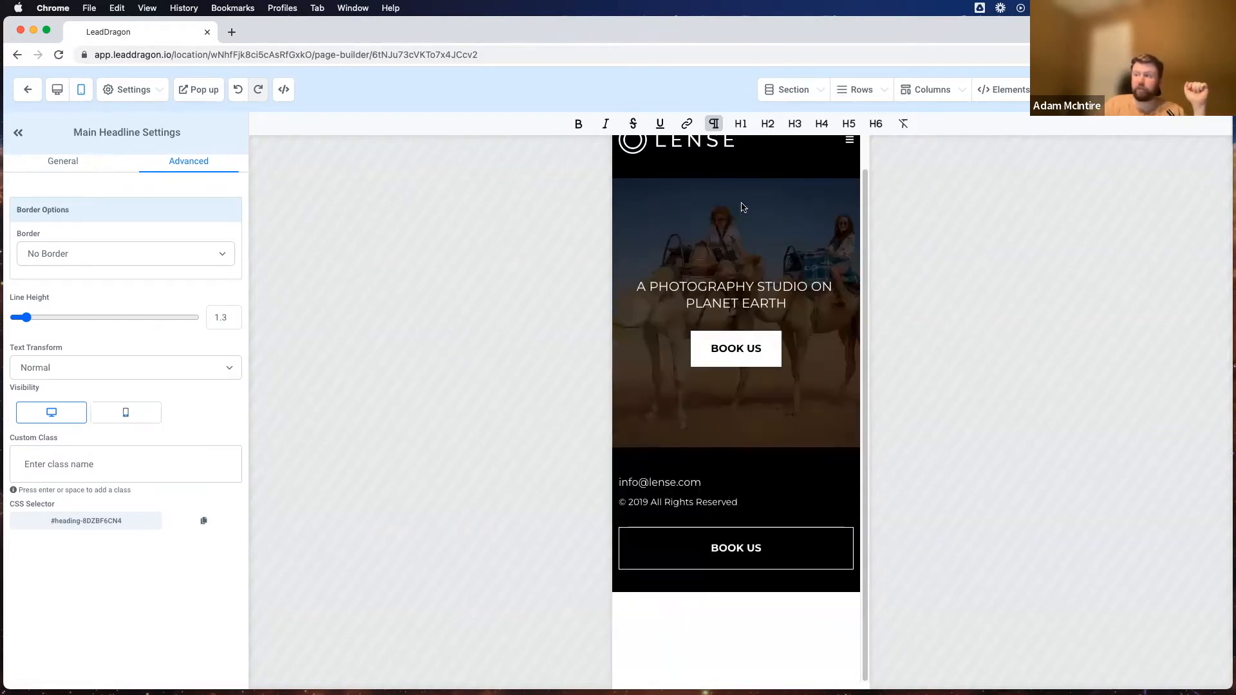
click(58, 92)
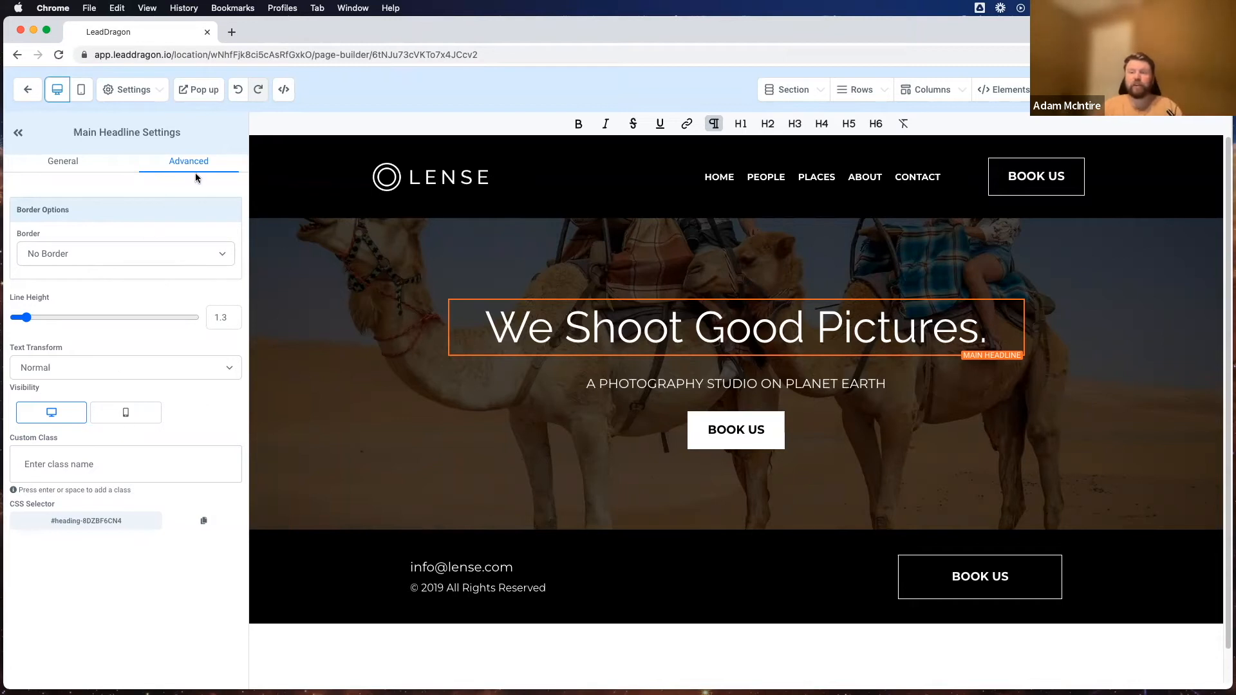
click(126, 414)
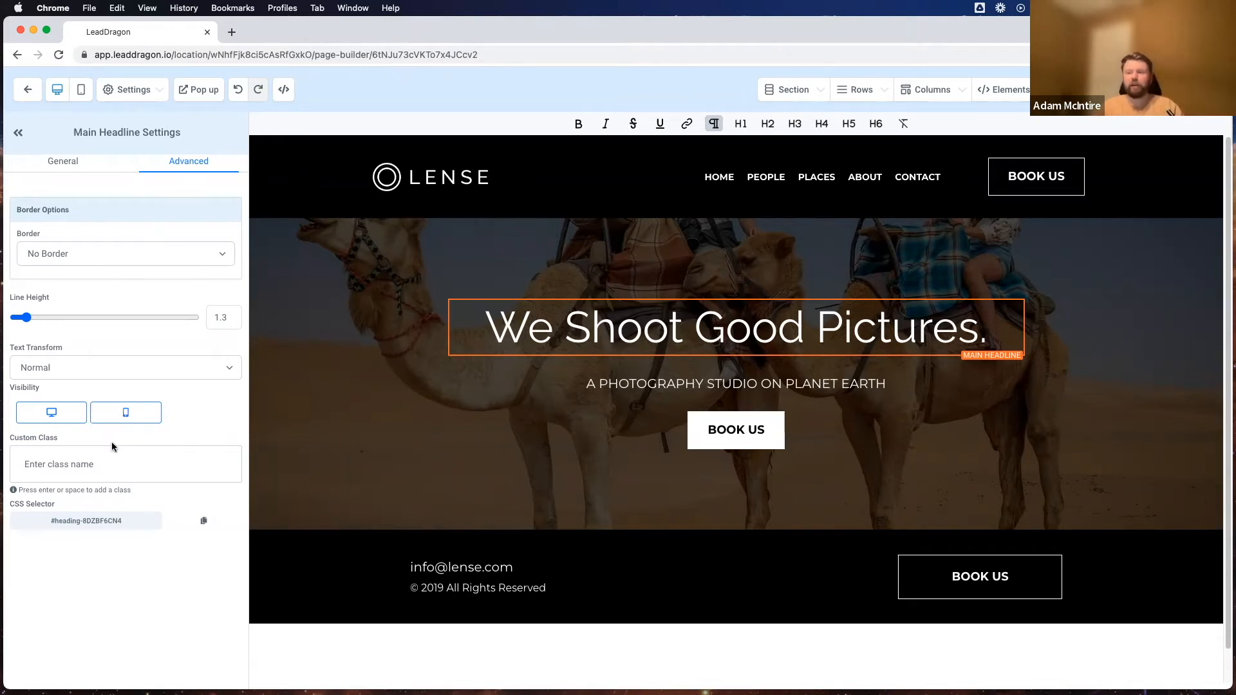
Step: Examine the main headline's general settings and compare its spacing options with those of the sub headline and the surrounding column
click(64, 161)
scroll(373, 322, down, 1)
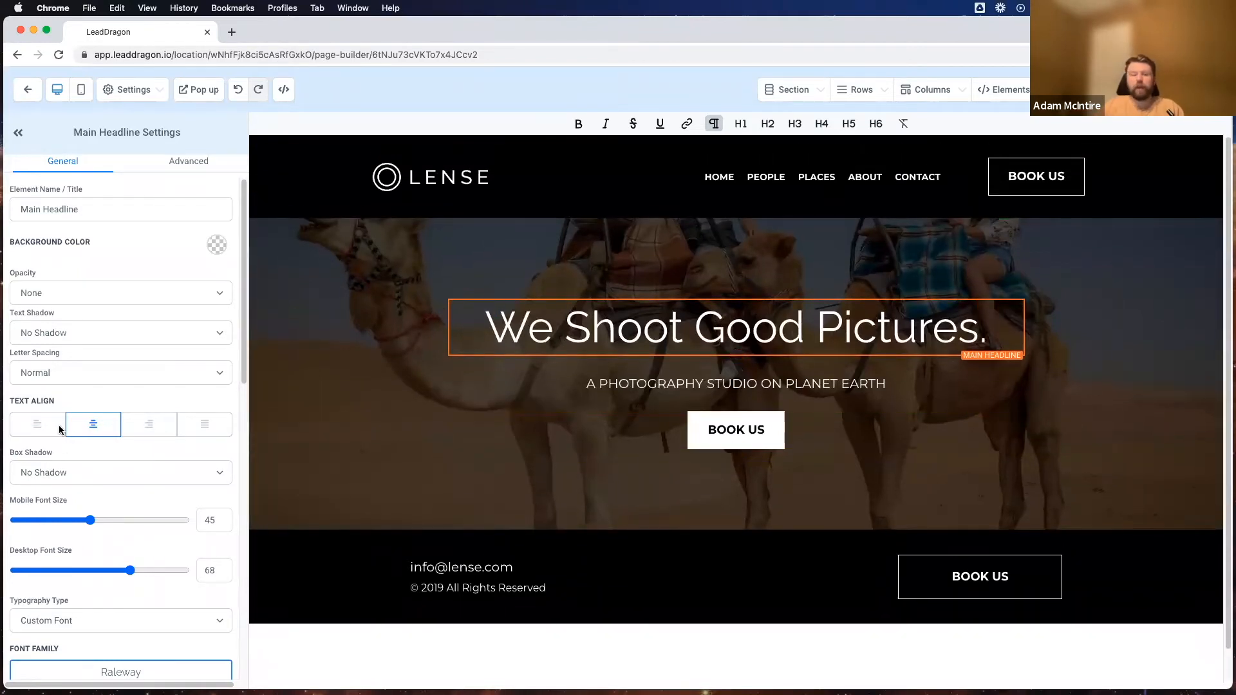
triple_click(618, 332)
click(748, 328)
scroll(114, 390, down, 3)
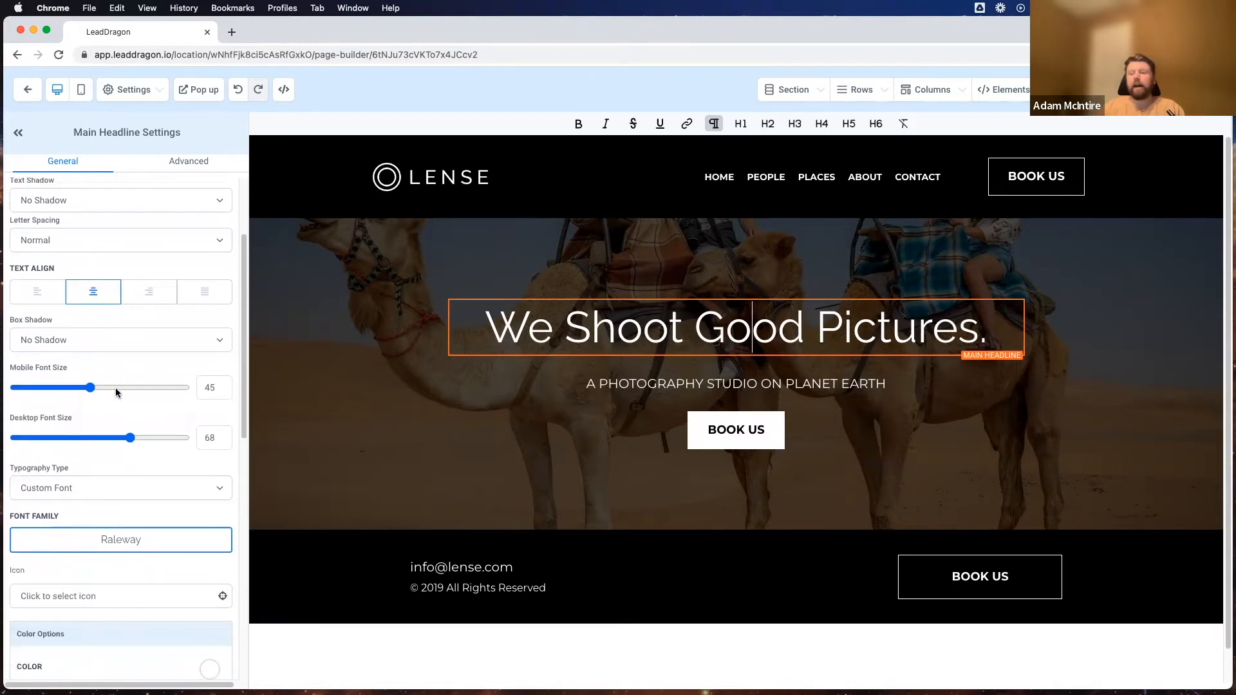
drag(493, 337, 1092, 339)
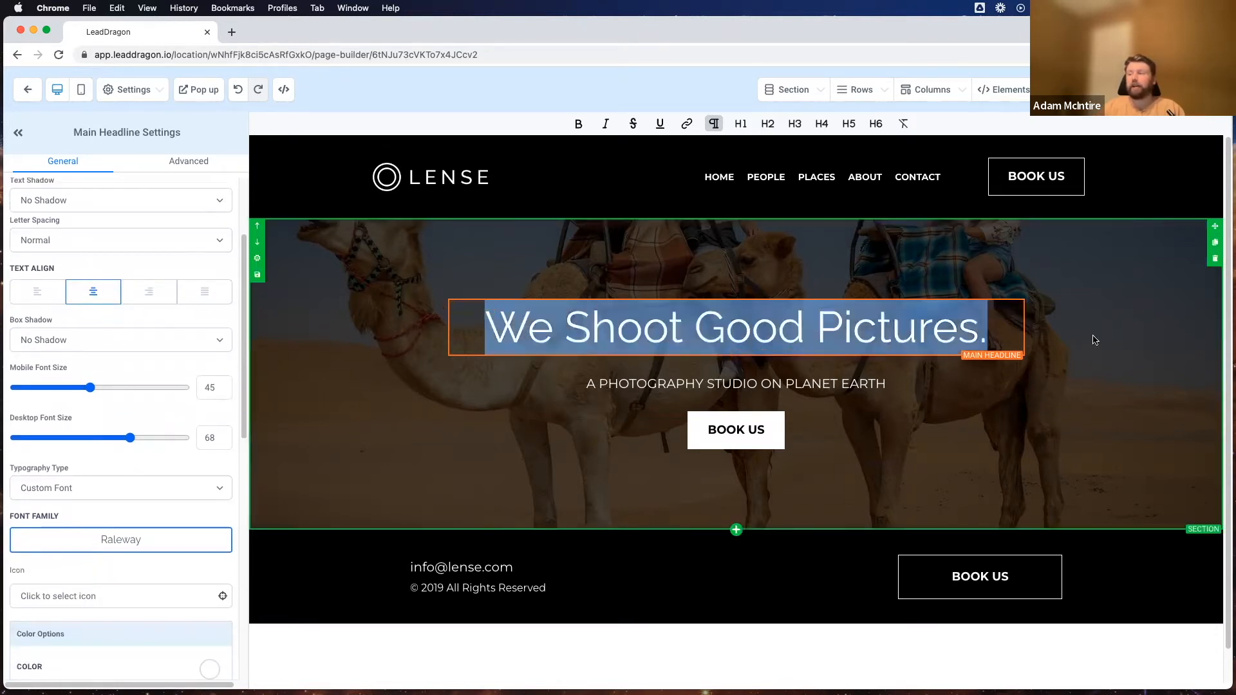
click(1033, 334)
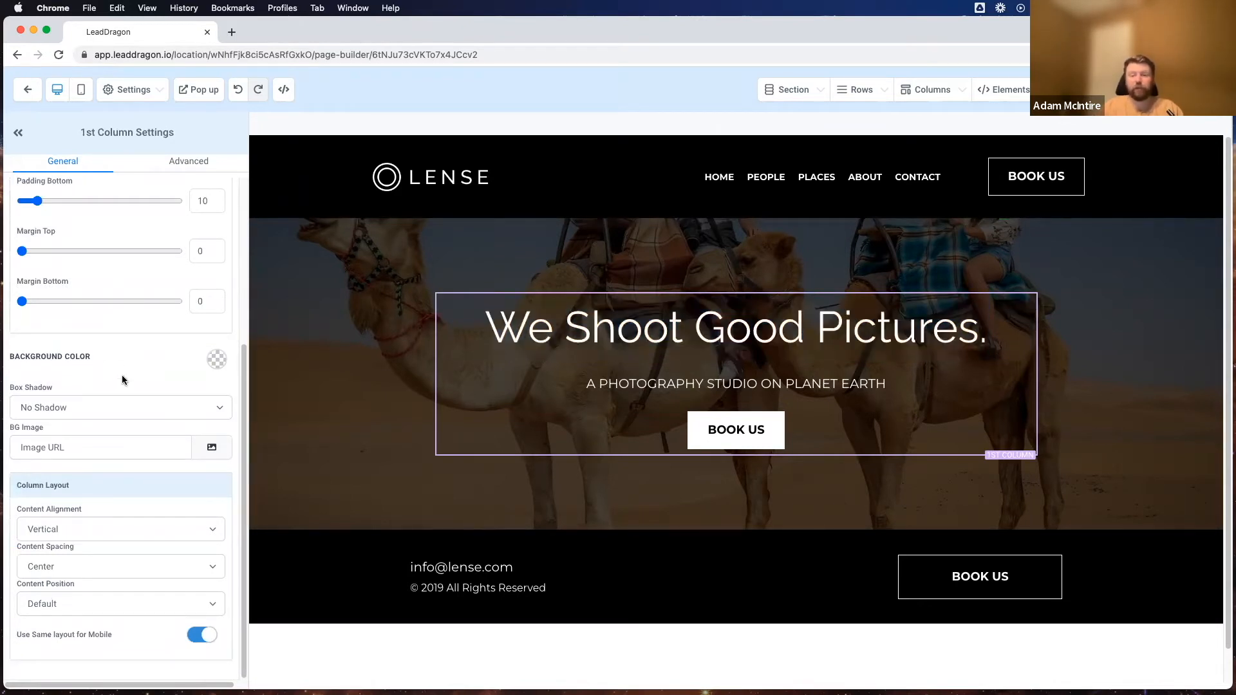
click(578, 325)
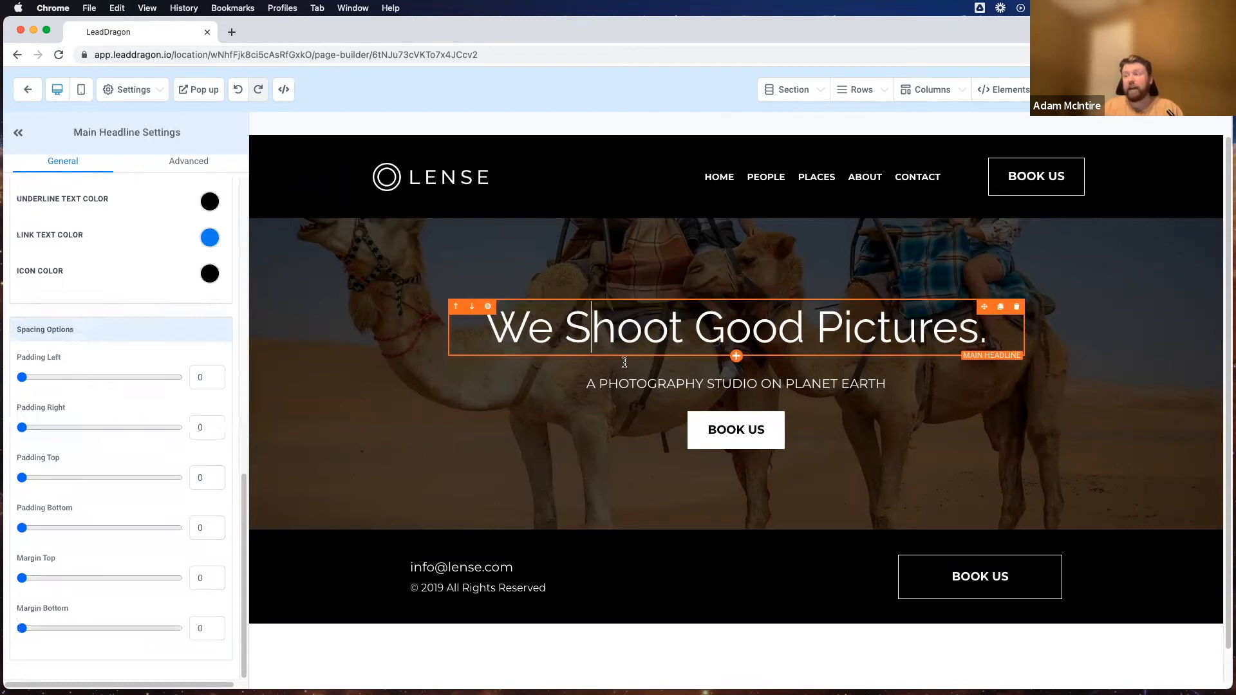
click(649, 384)
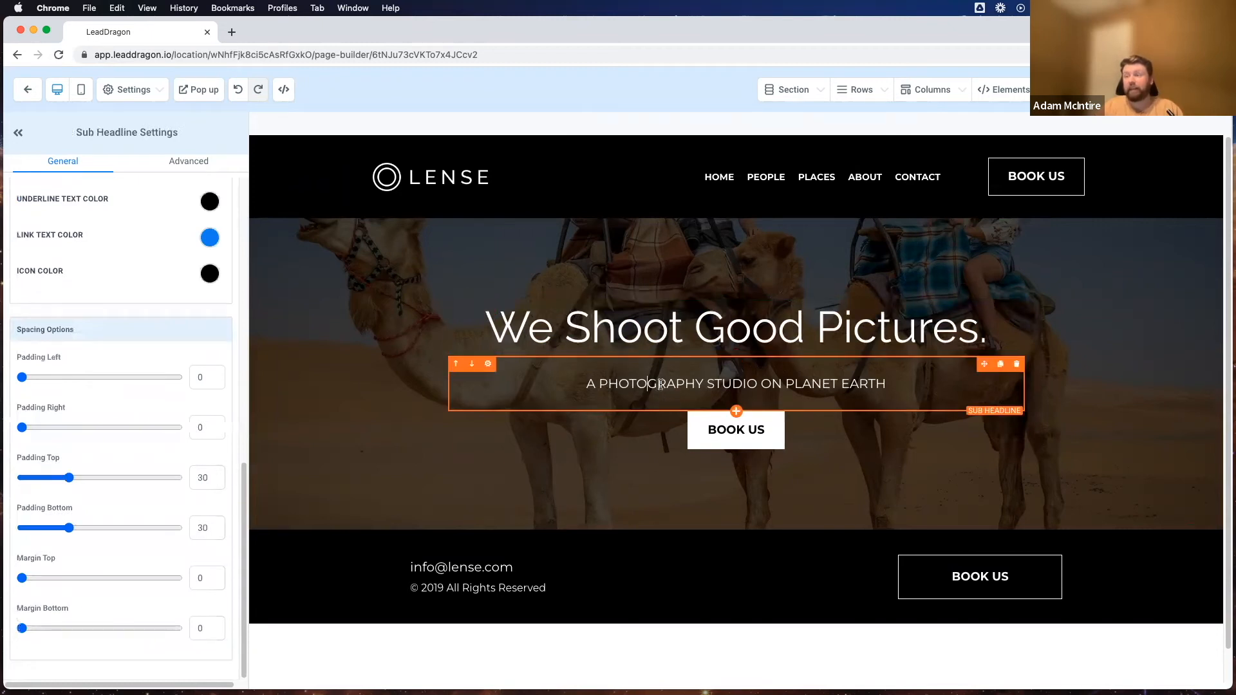
click(672, 334)
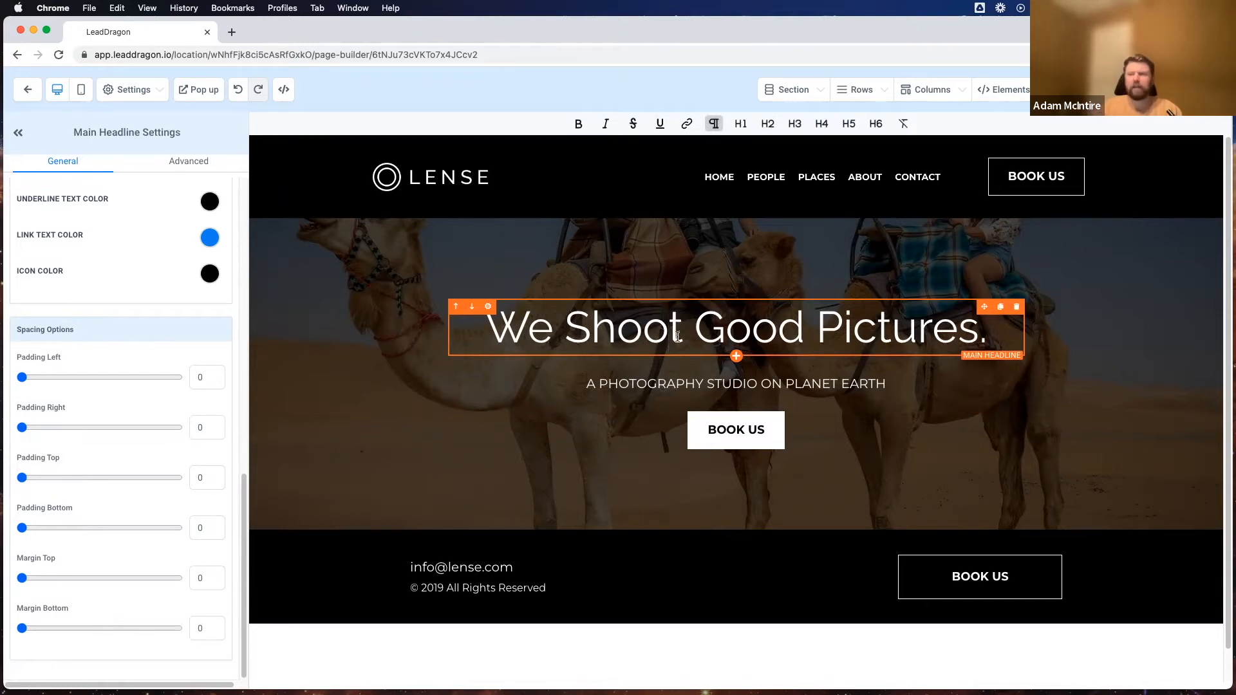
drag(488, 330, 965, 335)
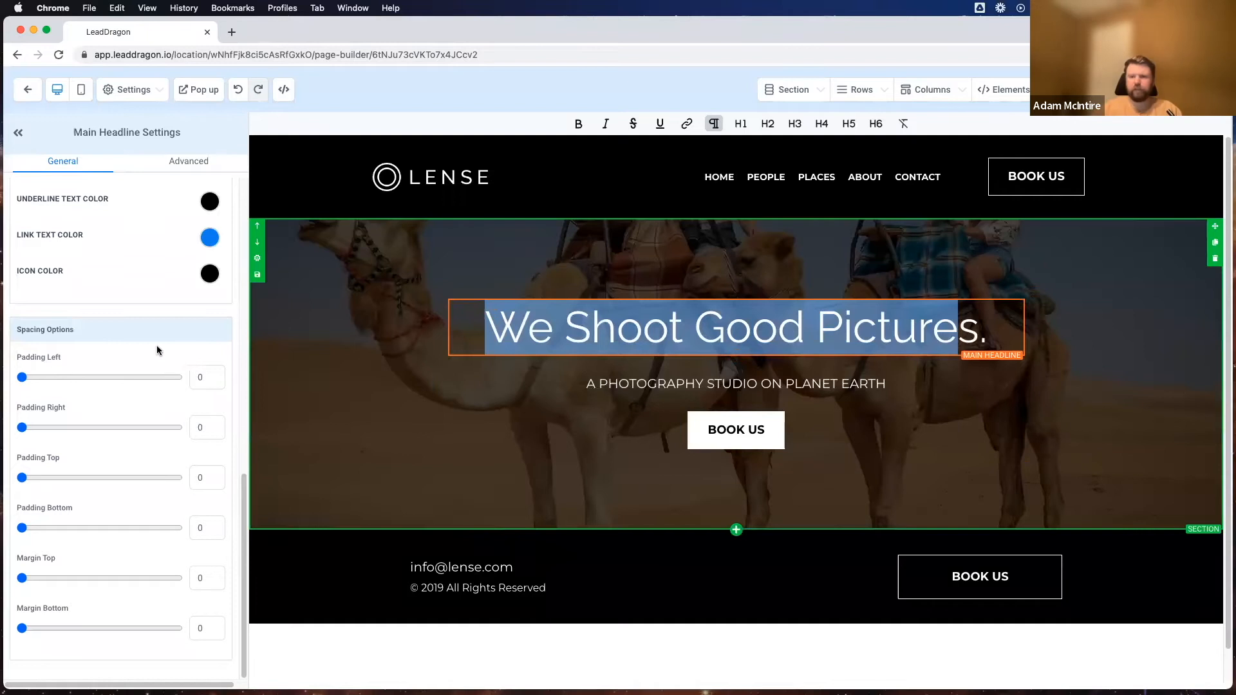
scroll(179, 345, up, 4)
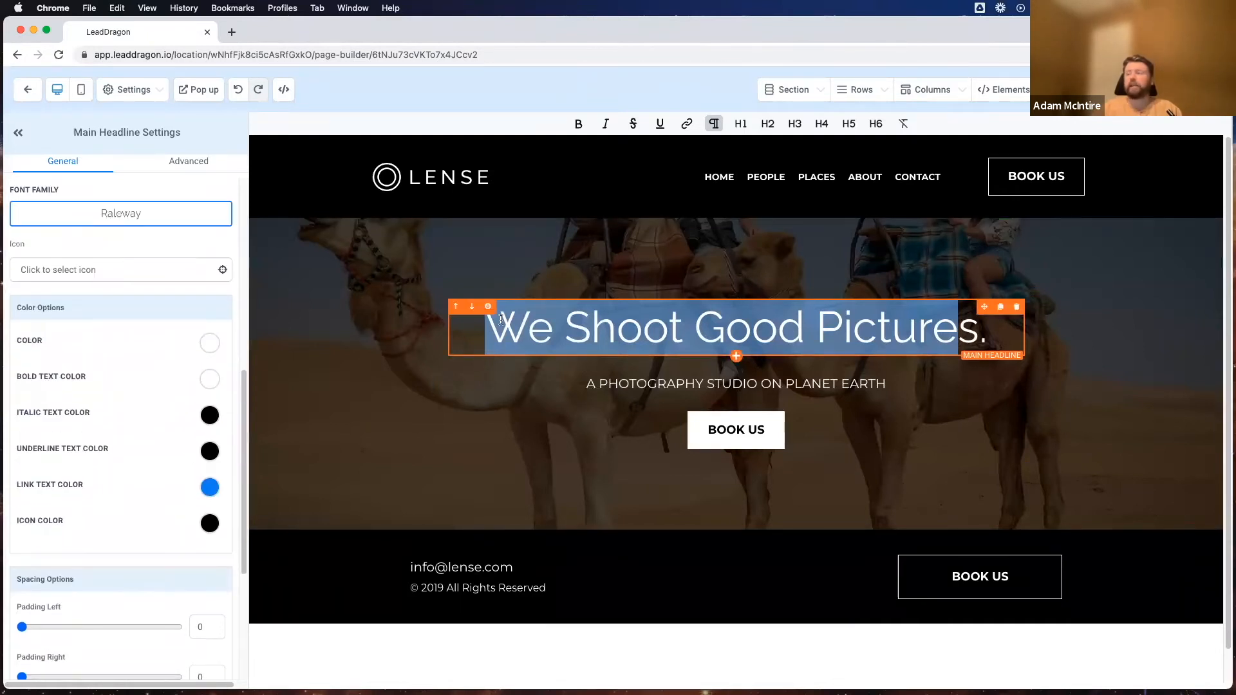
click(974, 336)
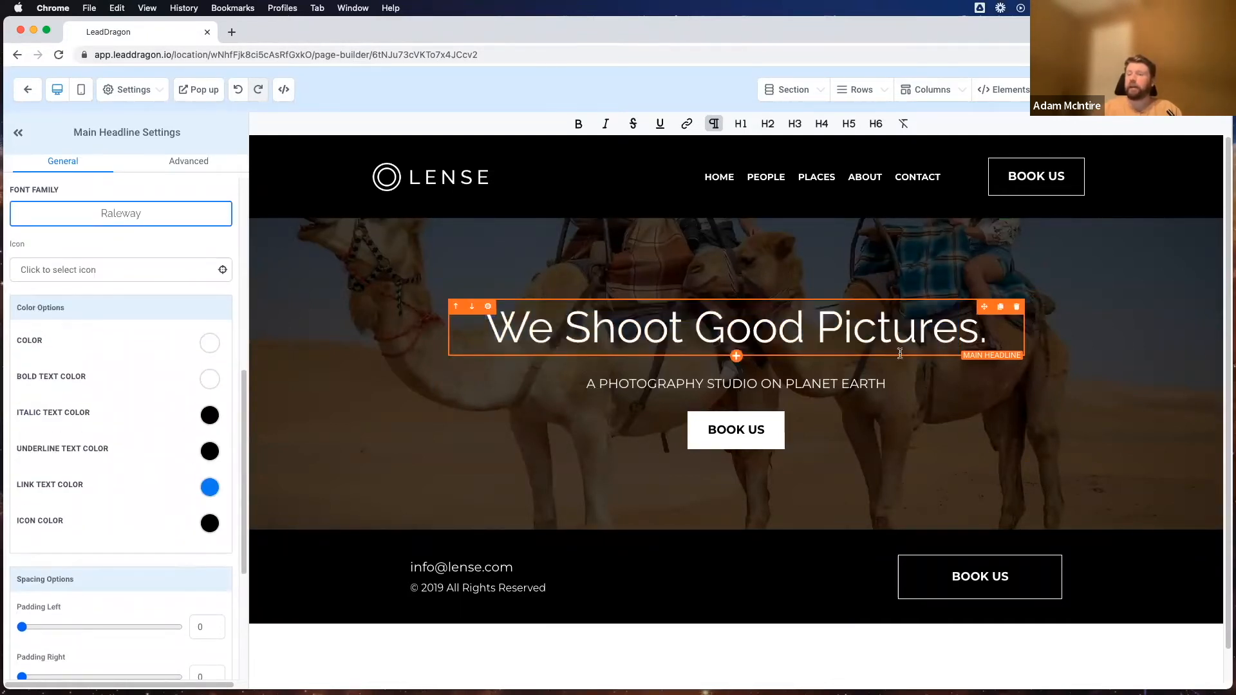
scroll(116, 322, up, 6)
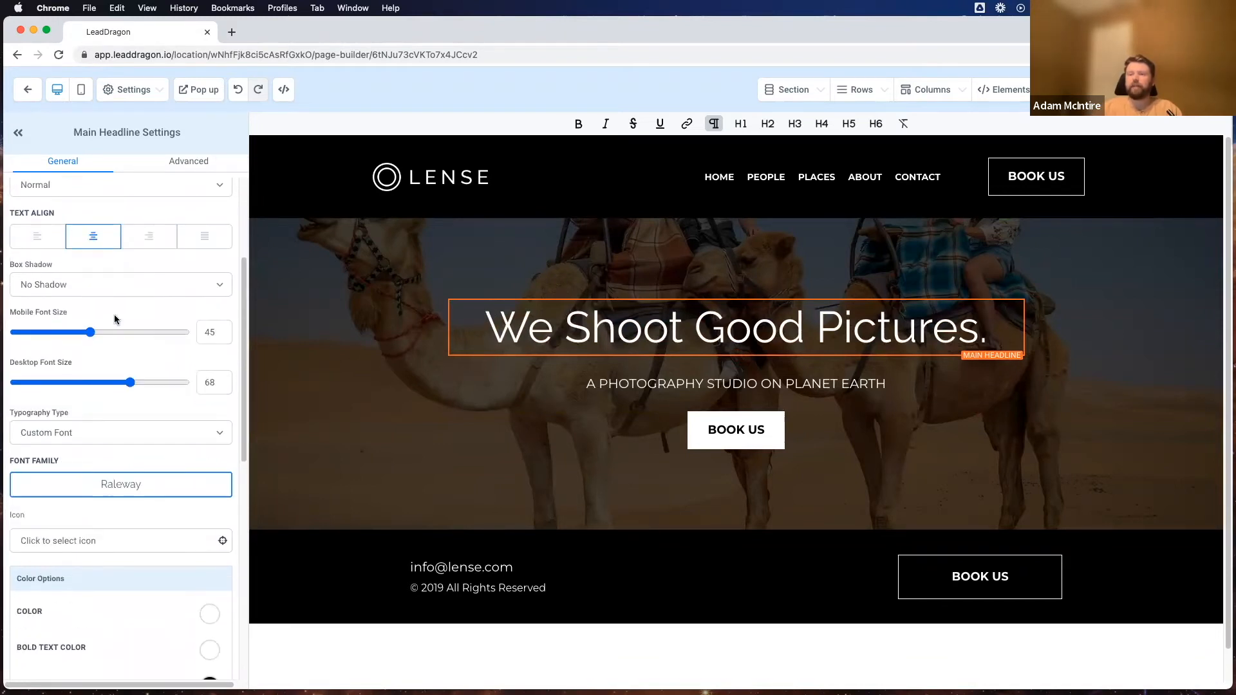
Step: Examine the typography type choices available for the main headline, keeping Custom Font
scroll(112, 359, down, 3)
drag(69, 393, 41, 393)
click(92, 393)
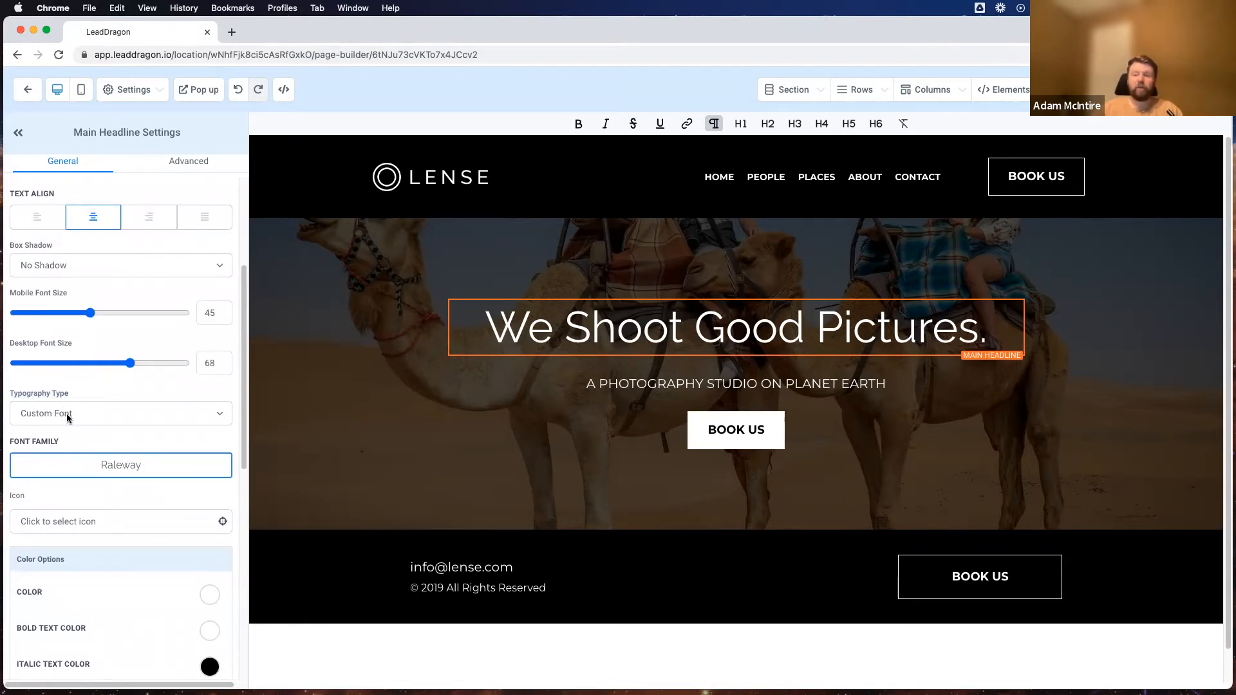
click(72, 413)
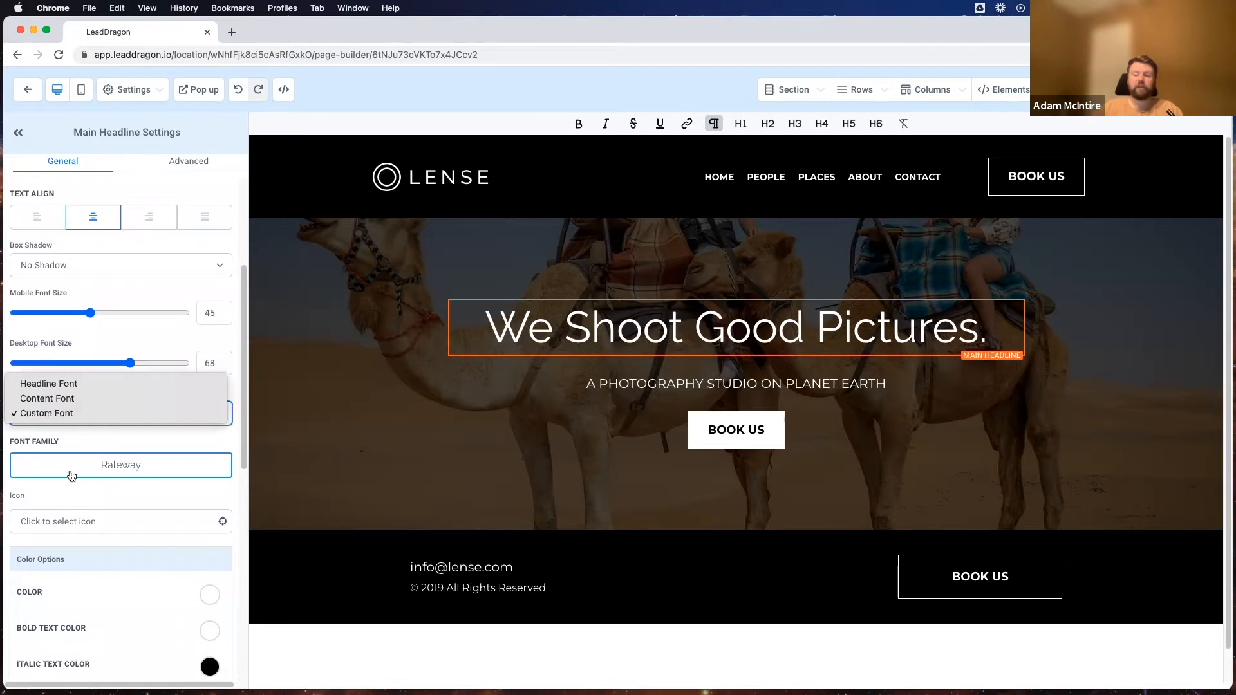
click(82, 476)
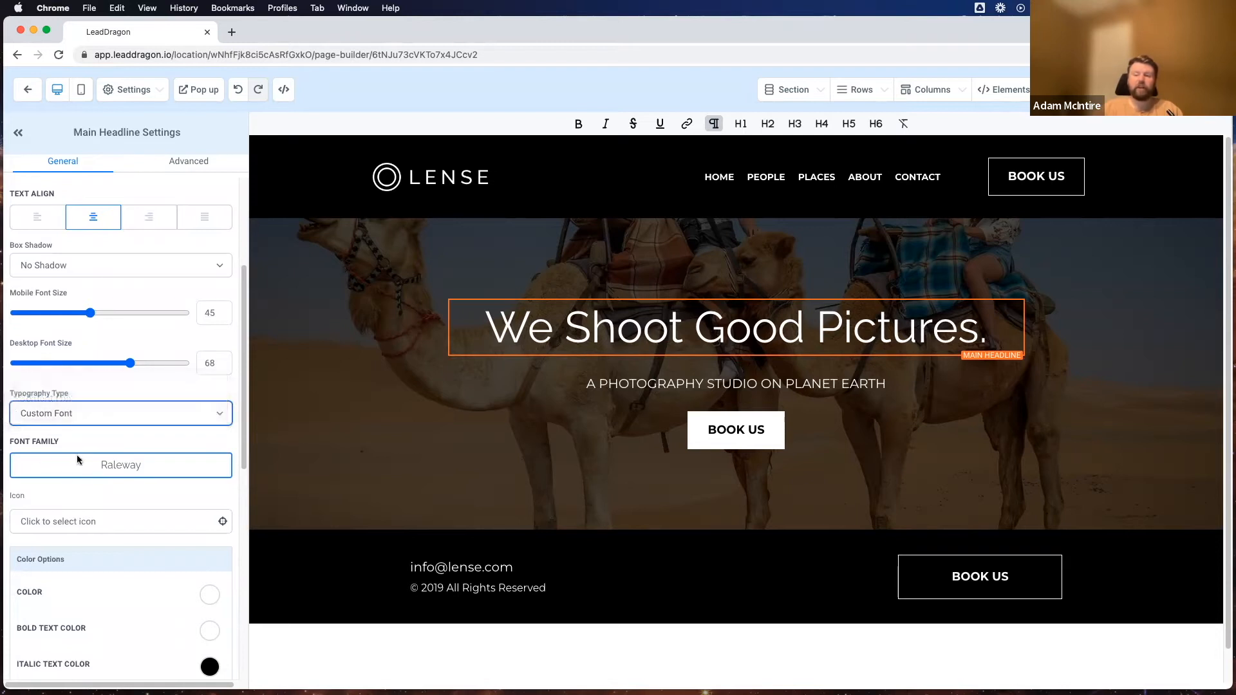
click(49, 414)
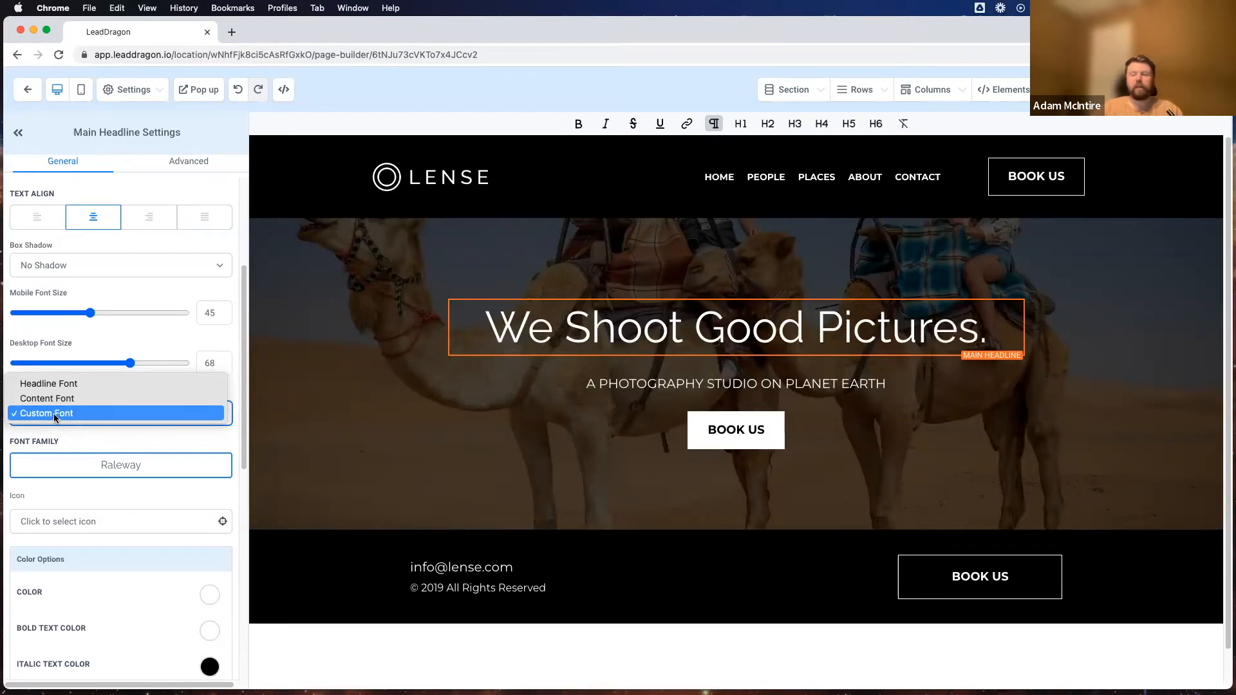
click(54, 464)
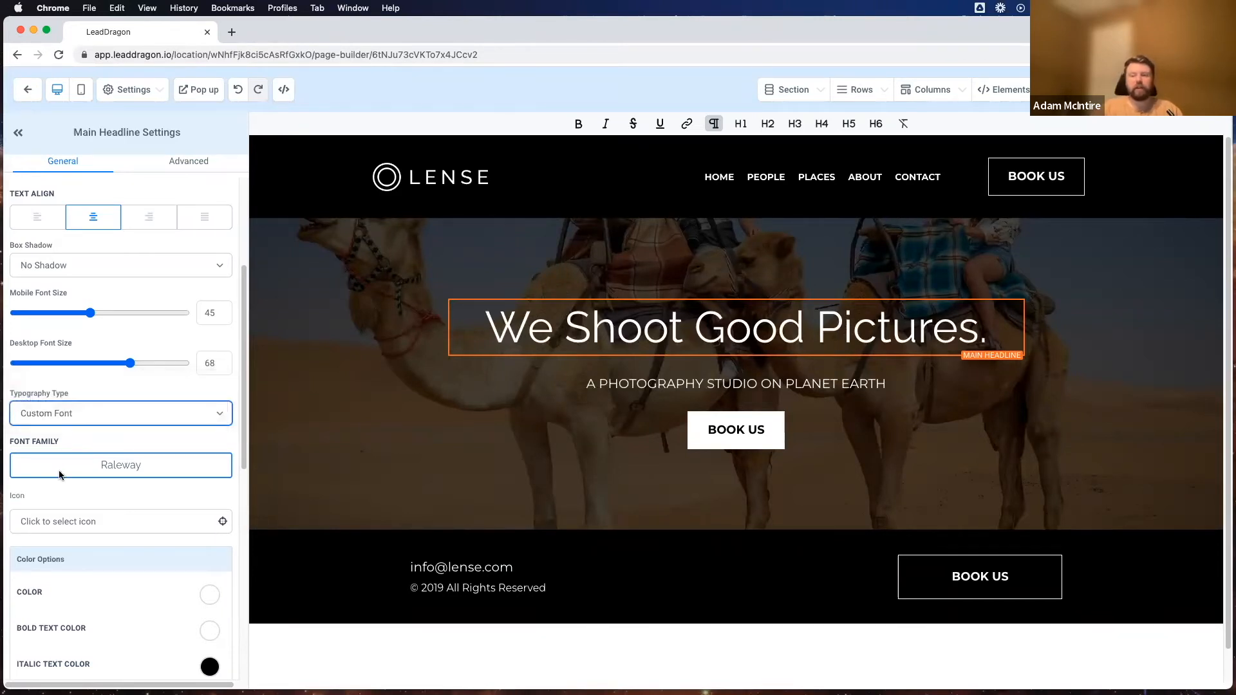
Step: Browse the Google fonts and apply New Rocker to the main headline
click(58, 466)
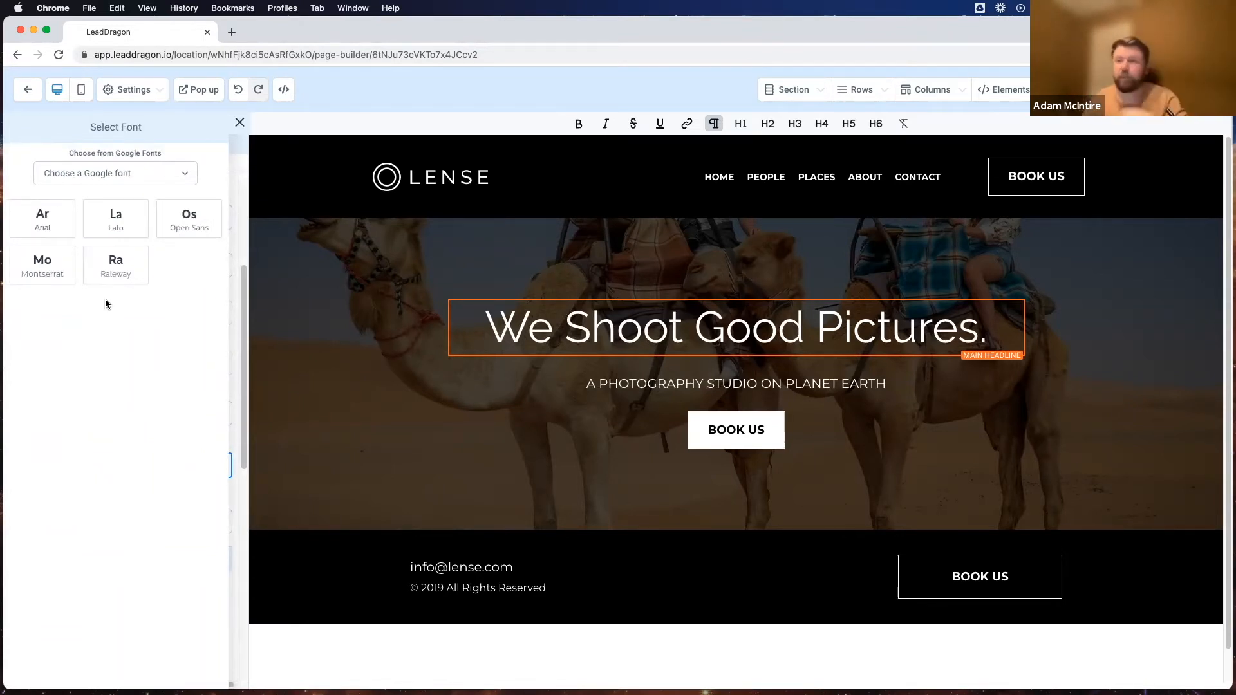
drag(157, 153, 90, 166)
click(90, 171)
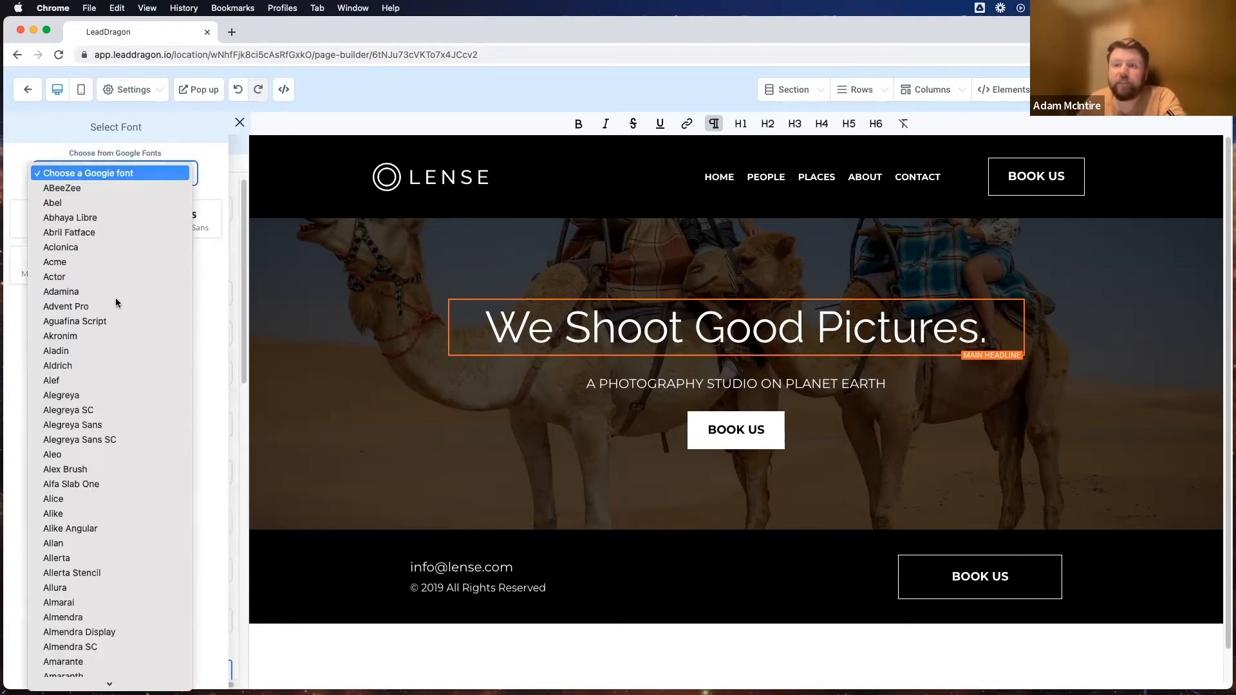
scroll(116, 303, down, 20)
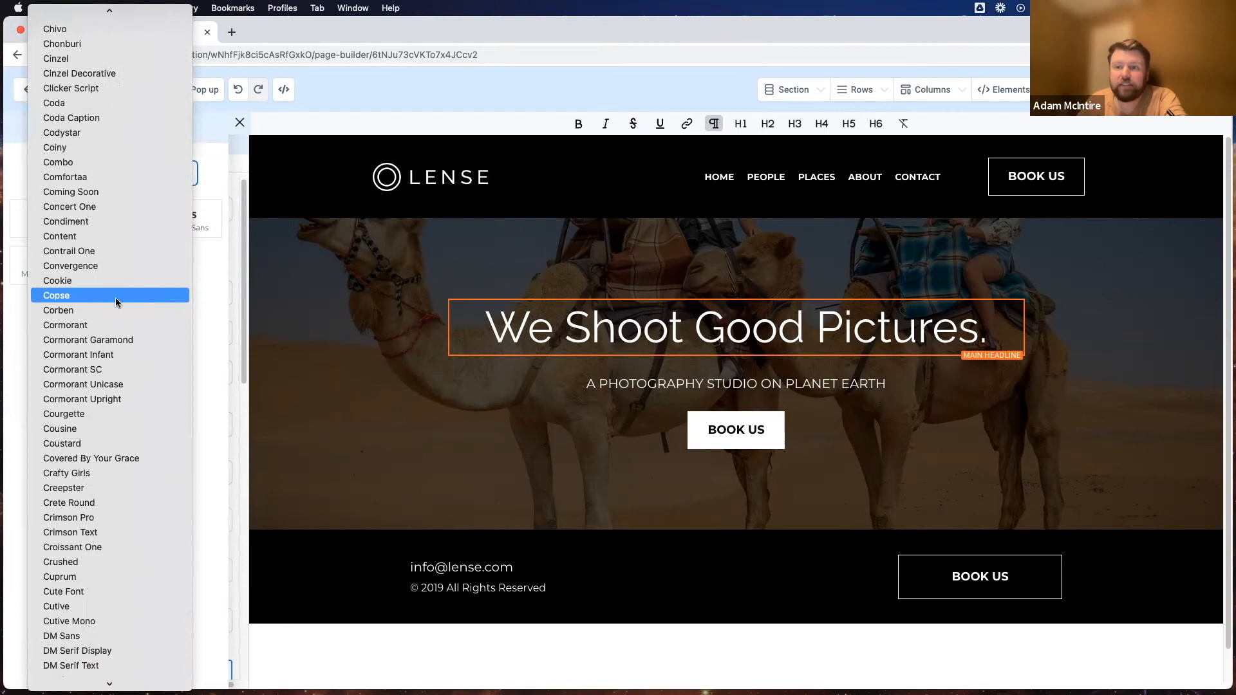
scroll(116, 302, down, 20)
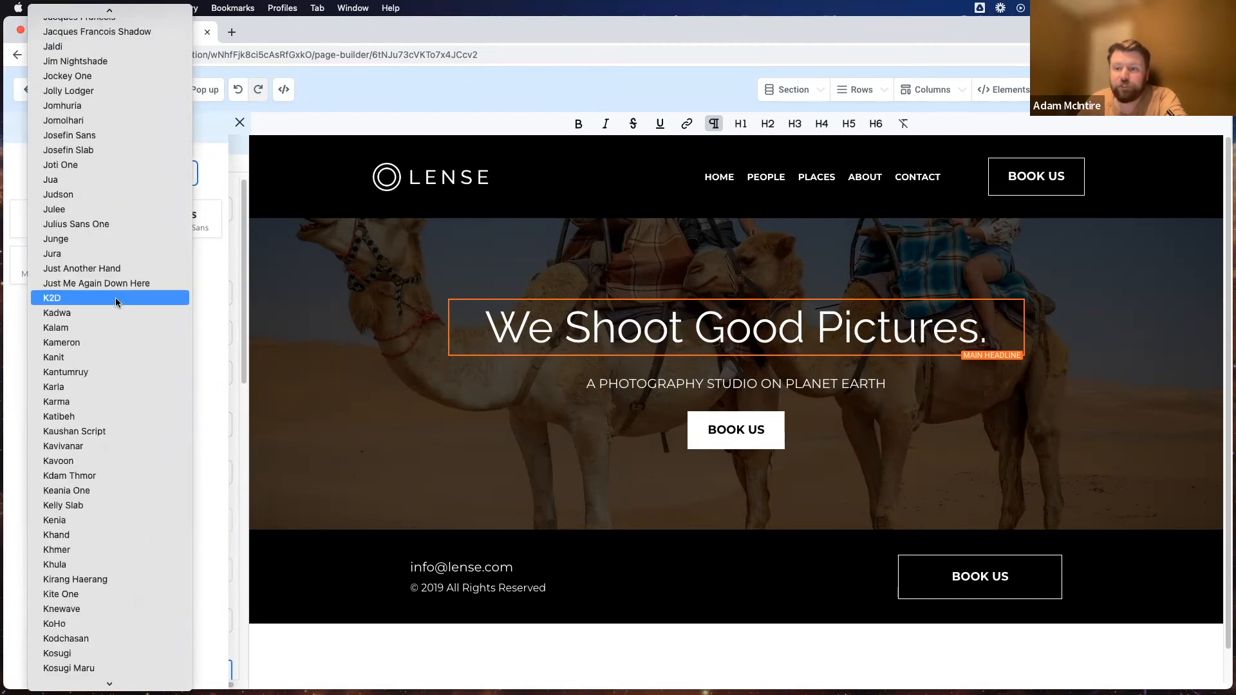
scroll(116, 302, down, 20)
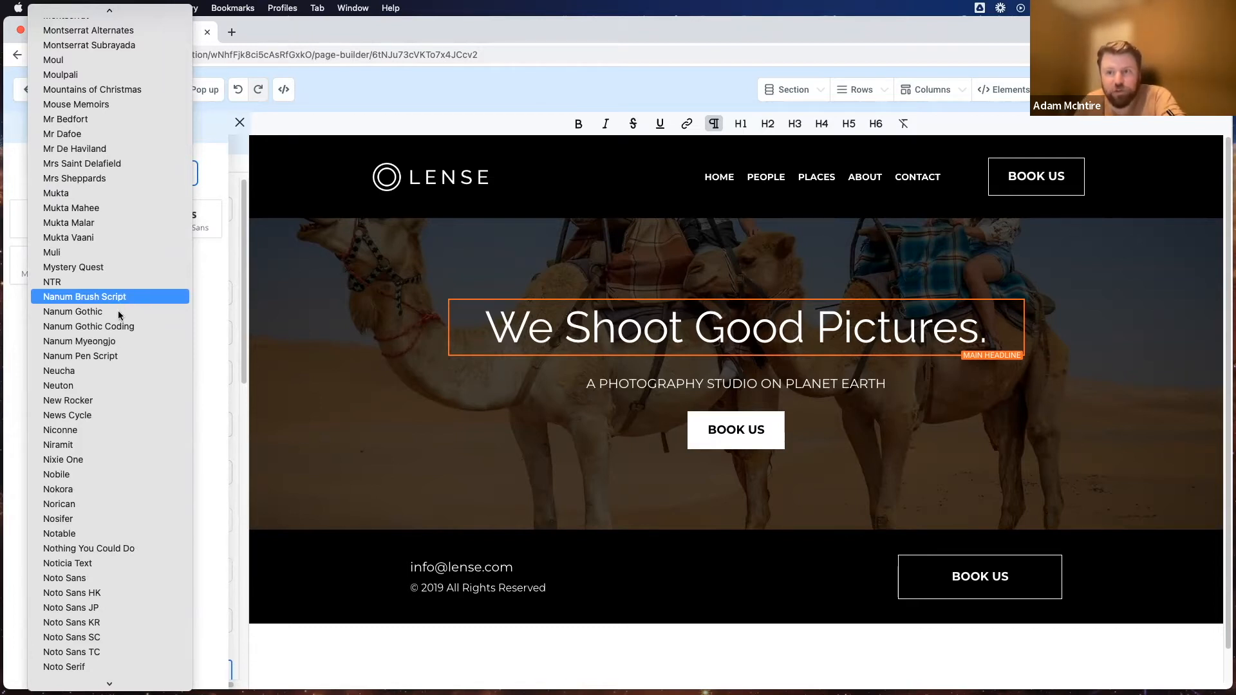
click(65, 401)
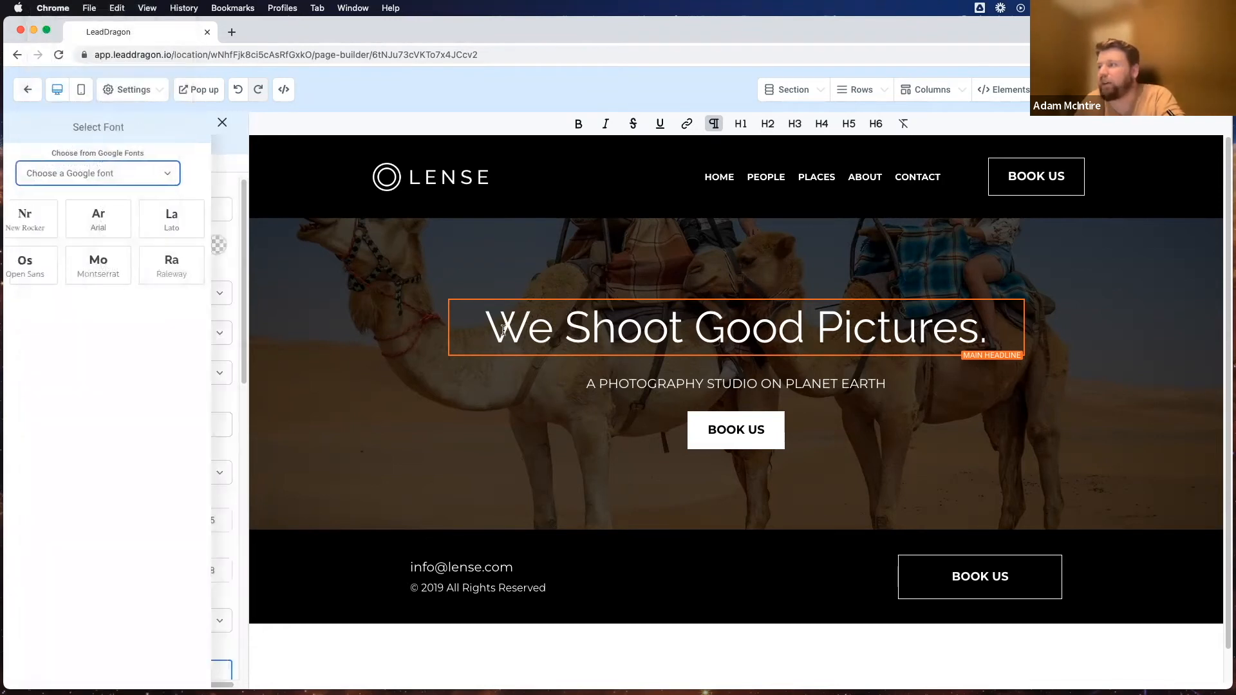
triple_click(814, 320)
click(814, 319)
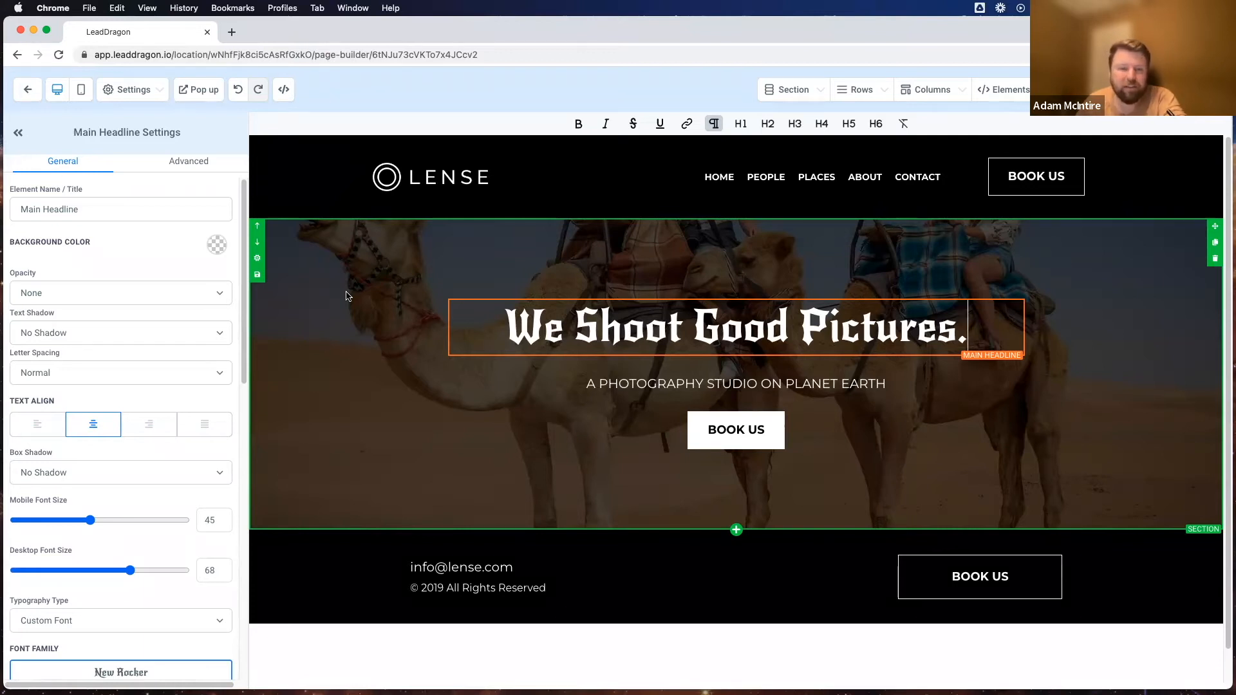
Step: Change the main headline's font family back to Raleway
scroll(166, 365, down, 4)
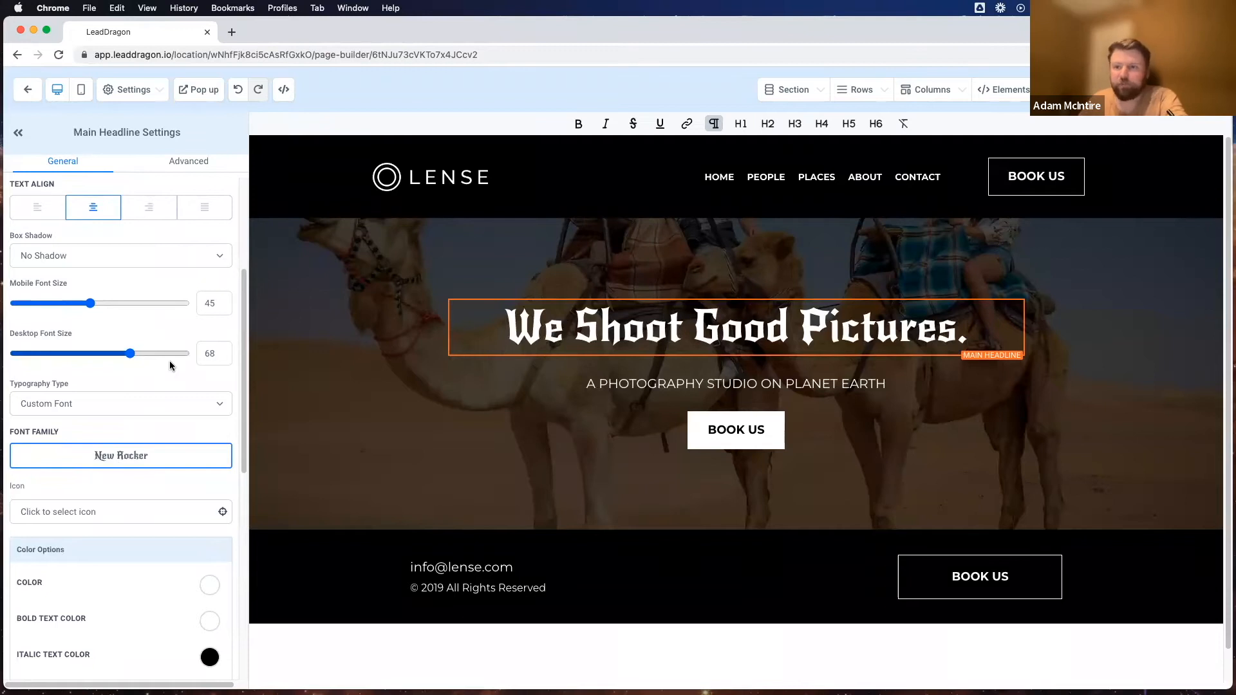
click(125, 463)
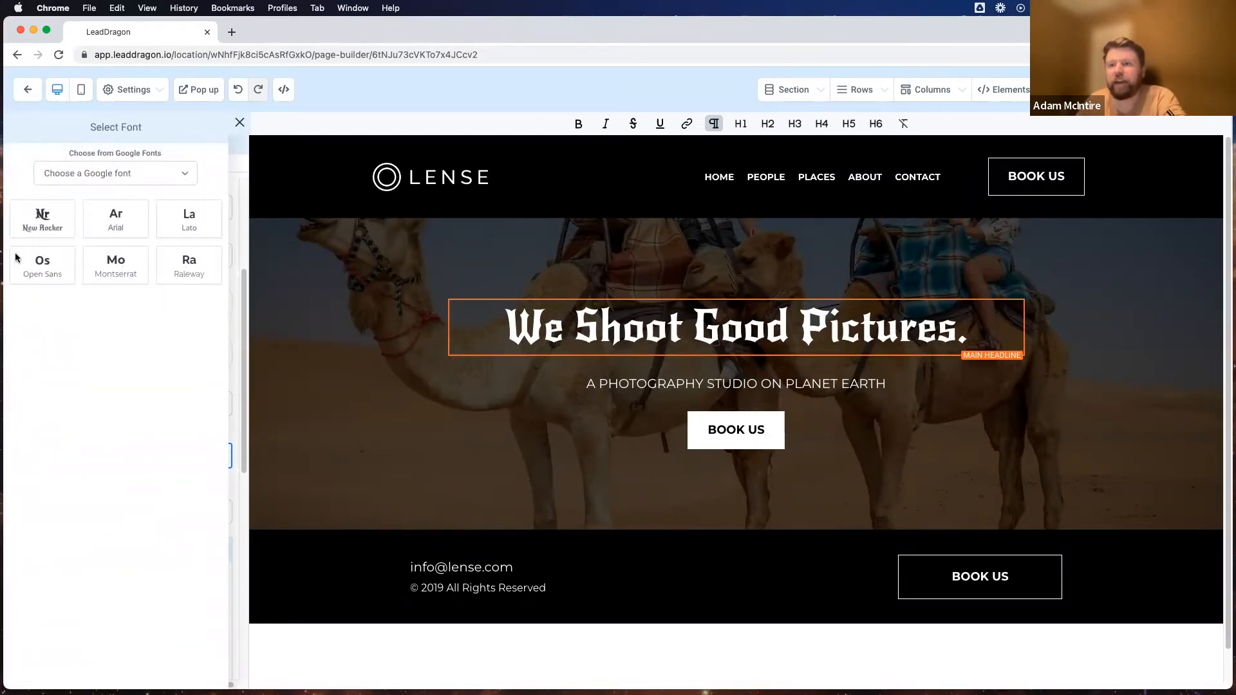
click(189, 263)
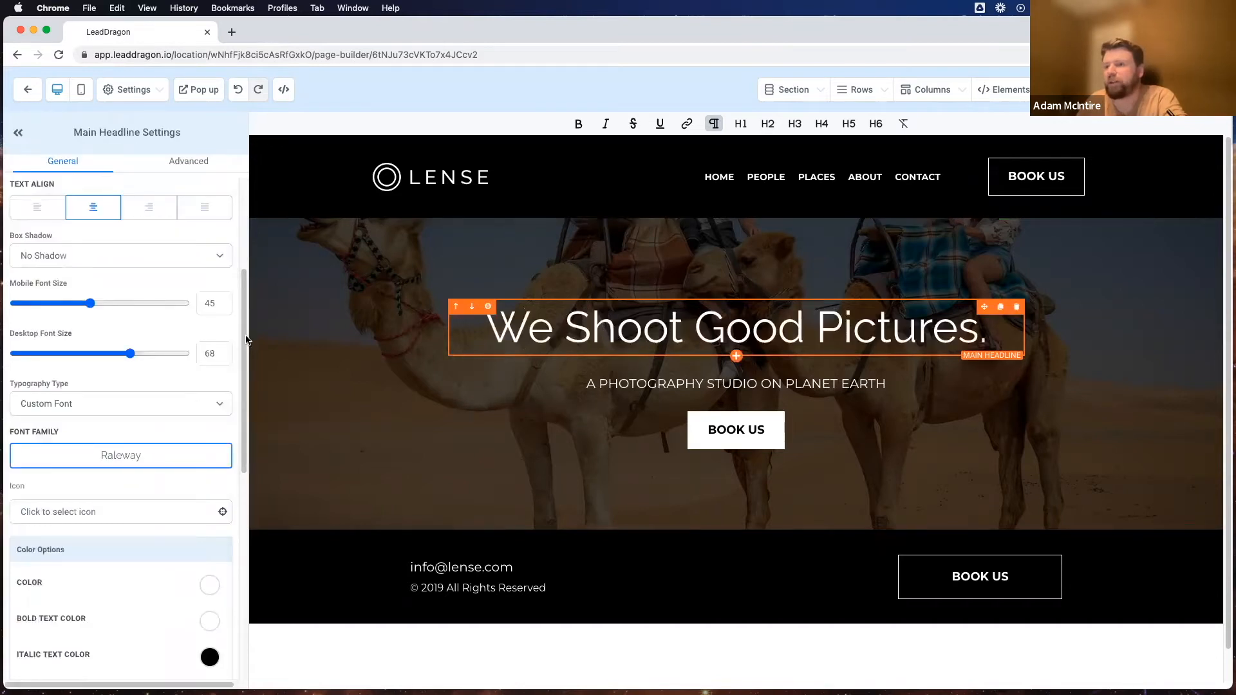
Step: Reopen the main headline's font choices, look through the Google fonts and close them without picking one
click(55, 414)
click(57, 426)
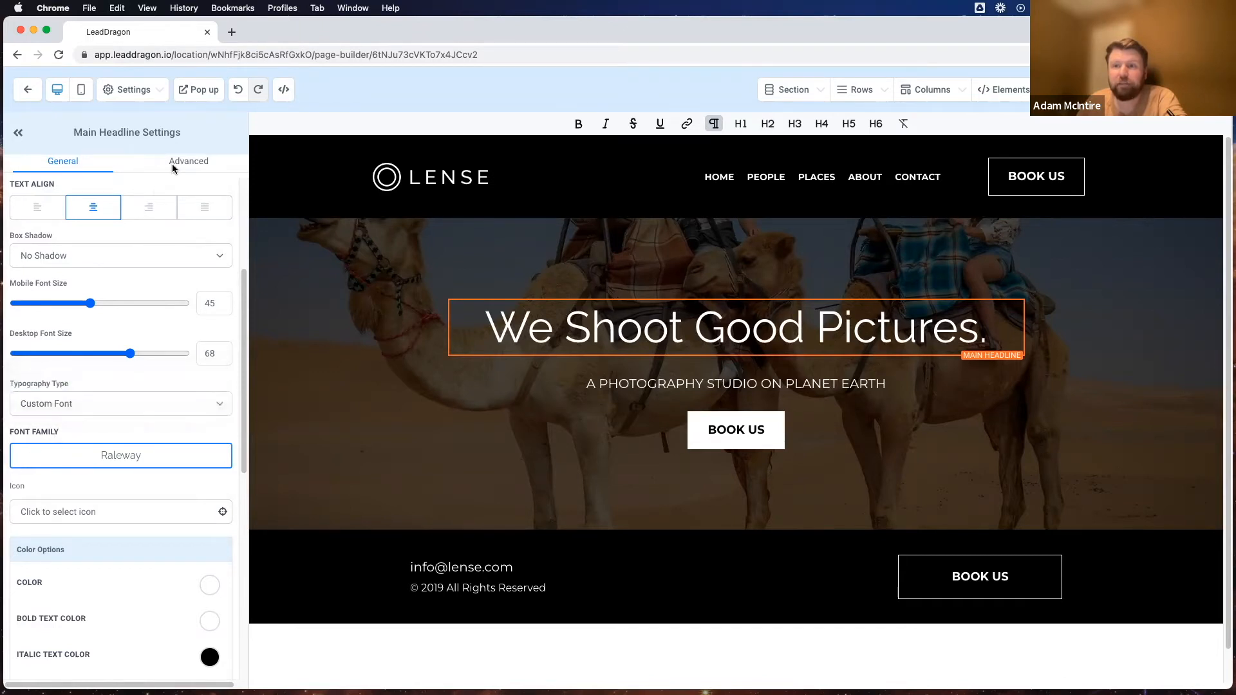
click(110, 173)
scroll(112, 359, down, 10)
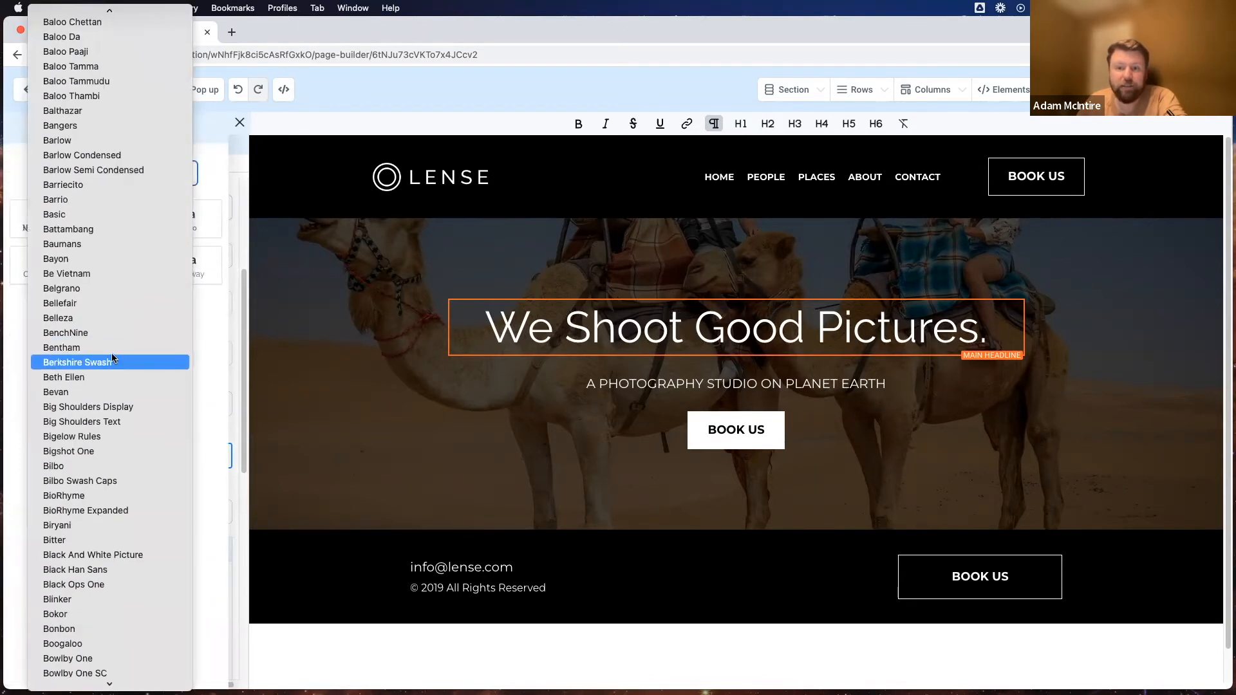
click(216, 155)
click(239, 123)
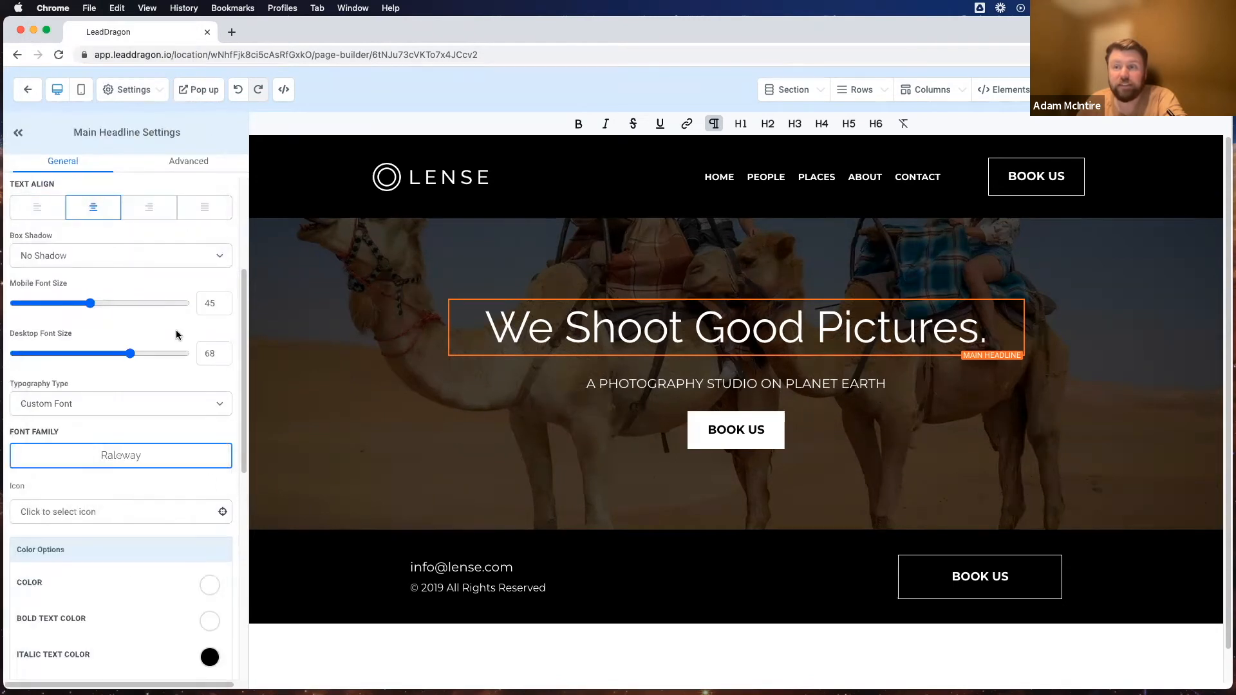
Step: Underline the entire text of the main headline
scroll(163, 336, down, 7)
scroll(172, 337, up, 4)
scroll(637, 373, down, 1)
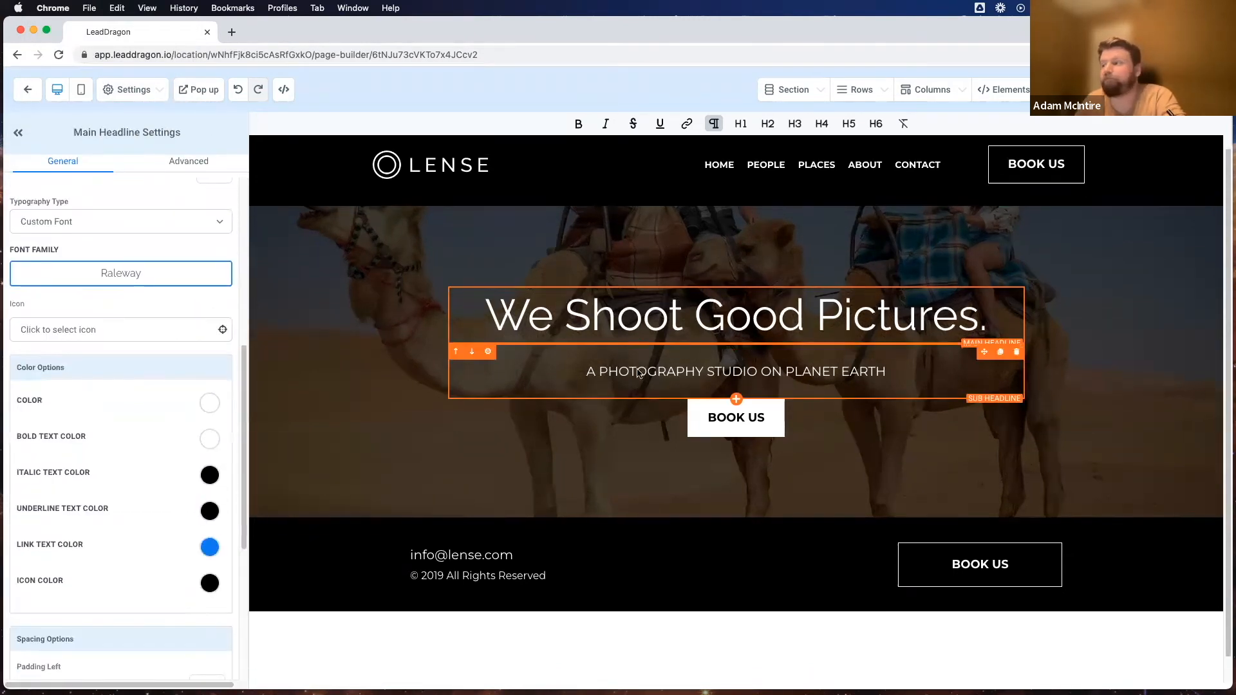
click(555, 296)
drag(484, 300, 1013, 311)
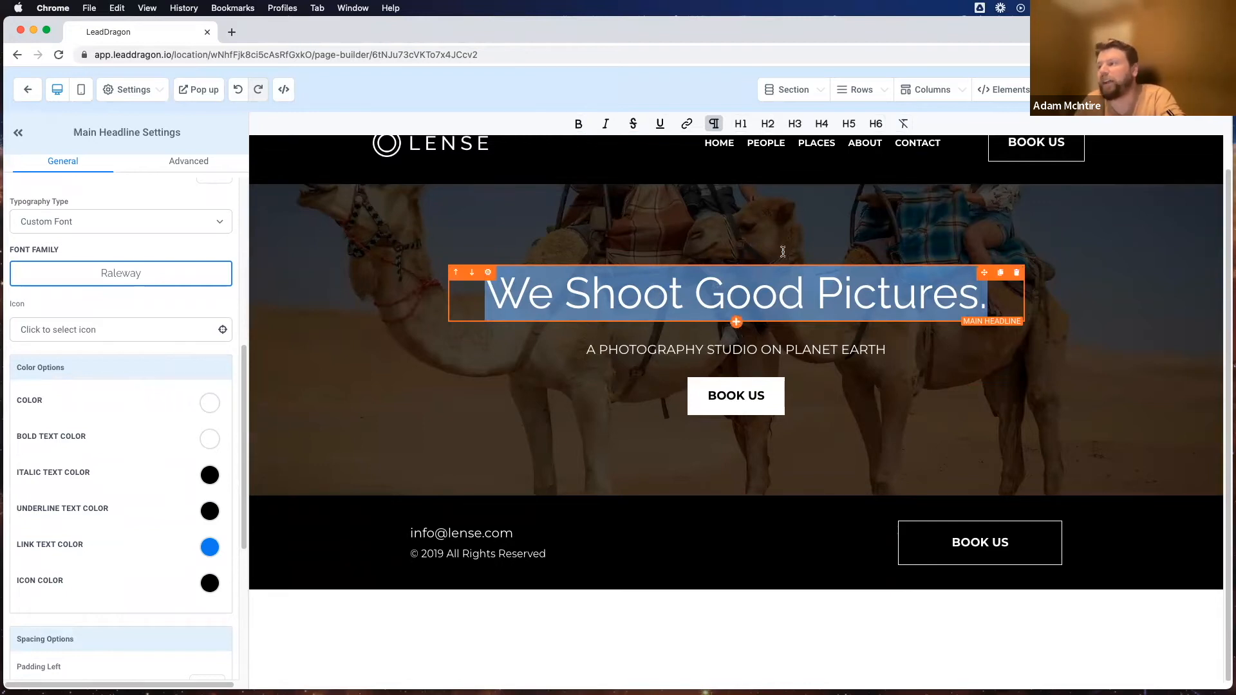
click(659, 125)
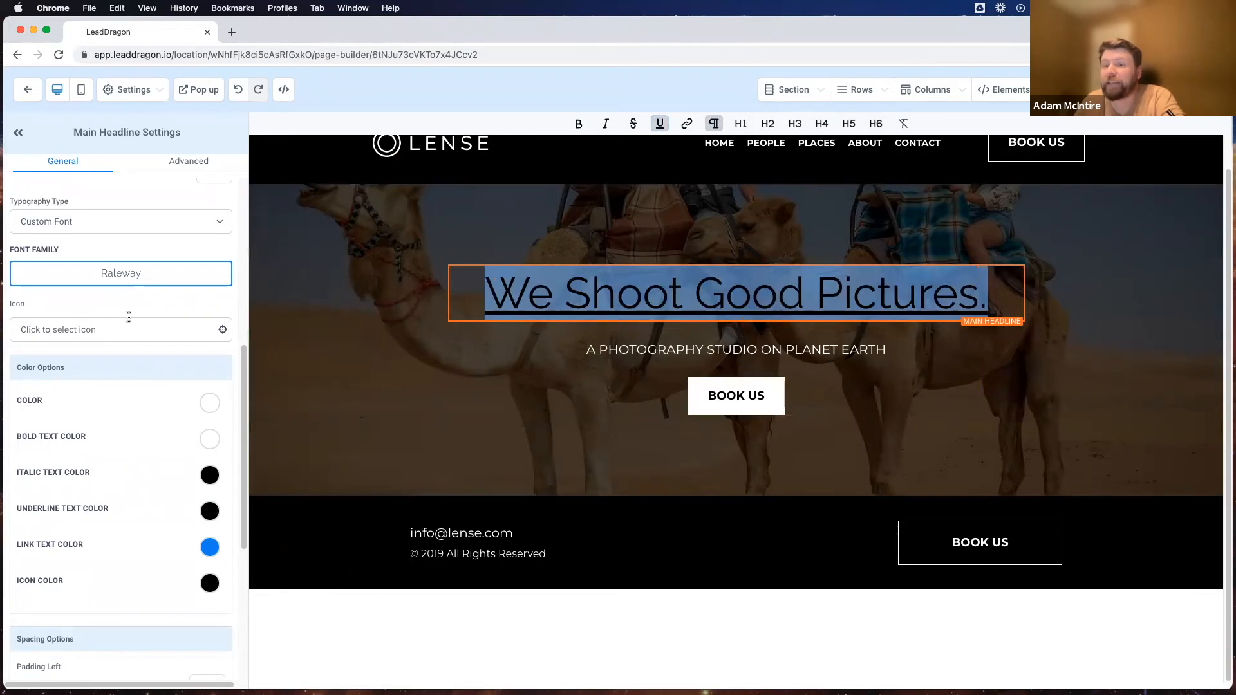
Step: Set the main headline's underline text color to white
click(124, 350)
scroll(124, 354, down, 3)
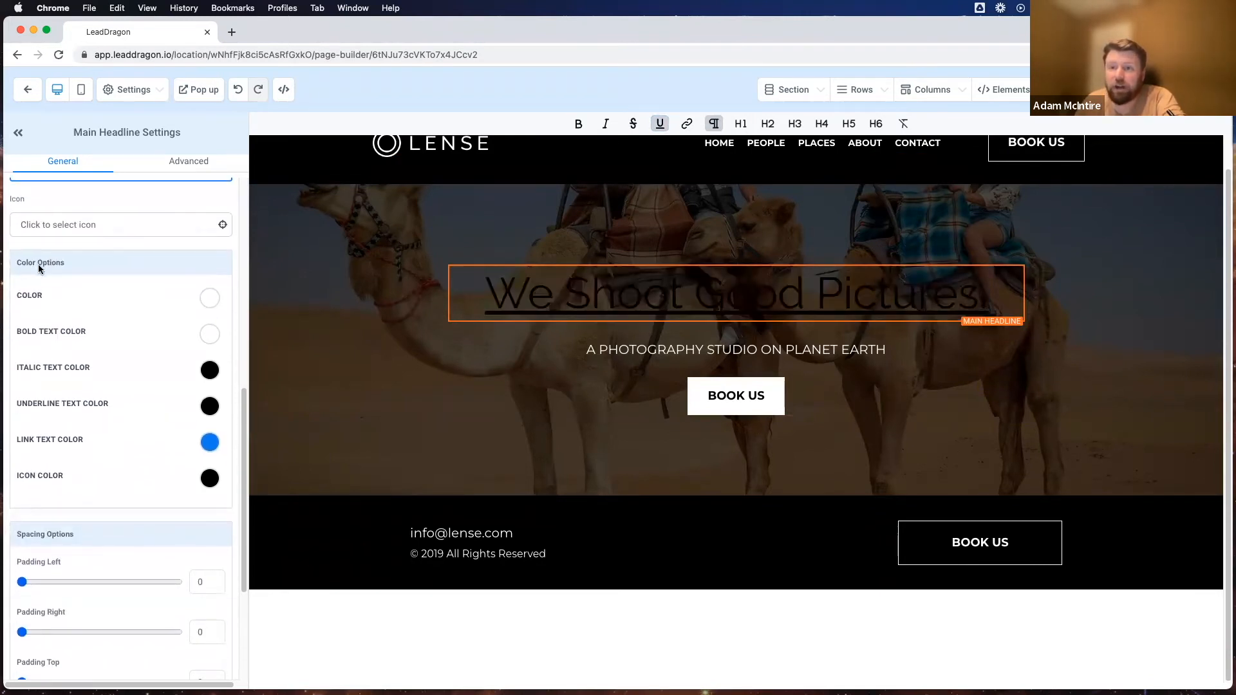
drag(14, 266, 105, 266)
click(105, 267)
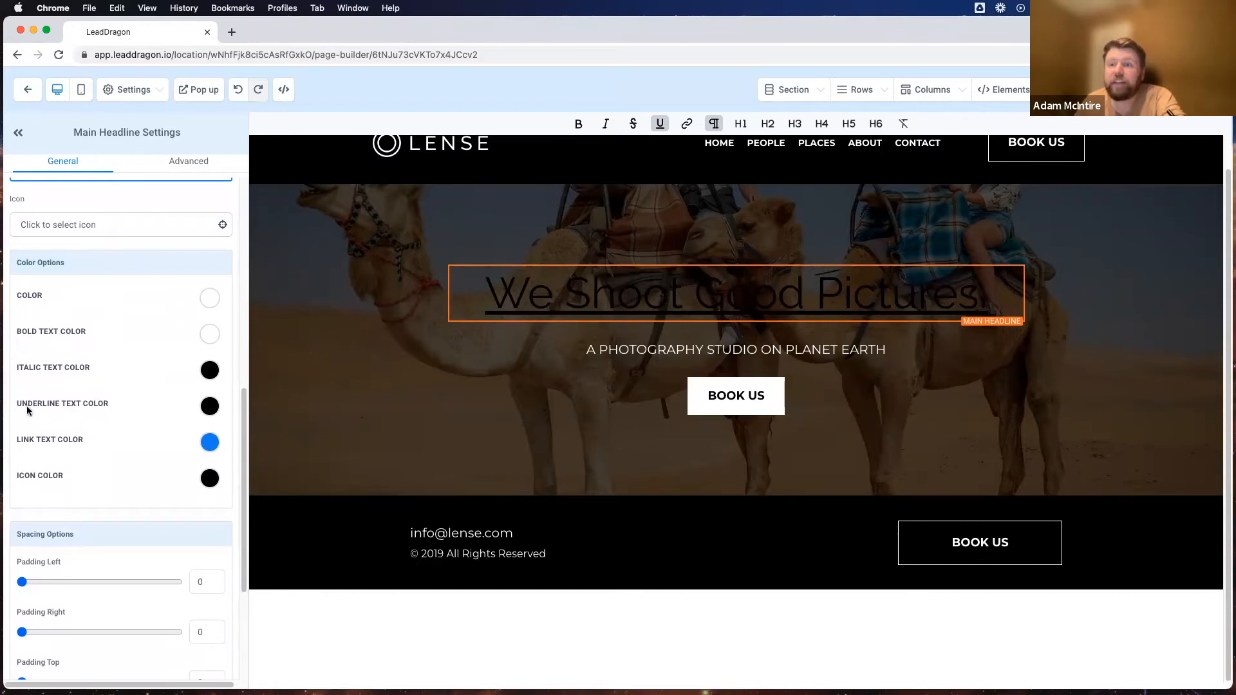
drag(23, 407, 114, 404)
click(114, 404)
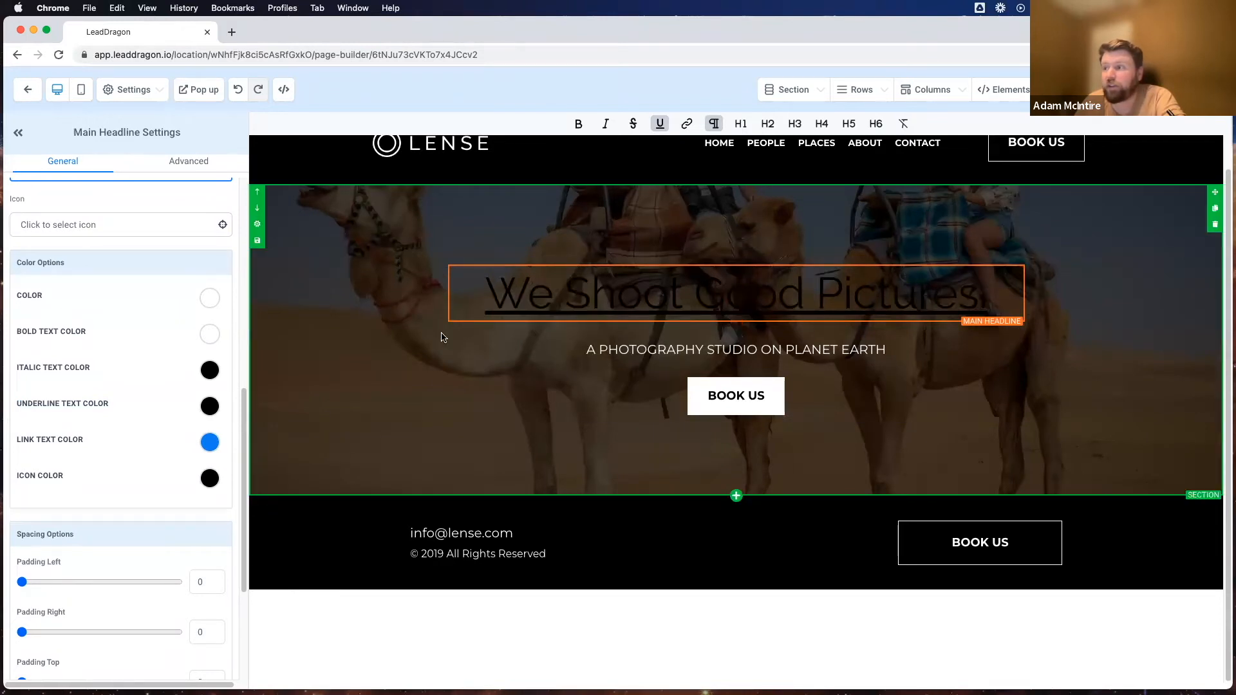
click(207, 405)
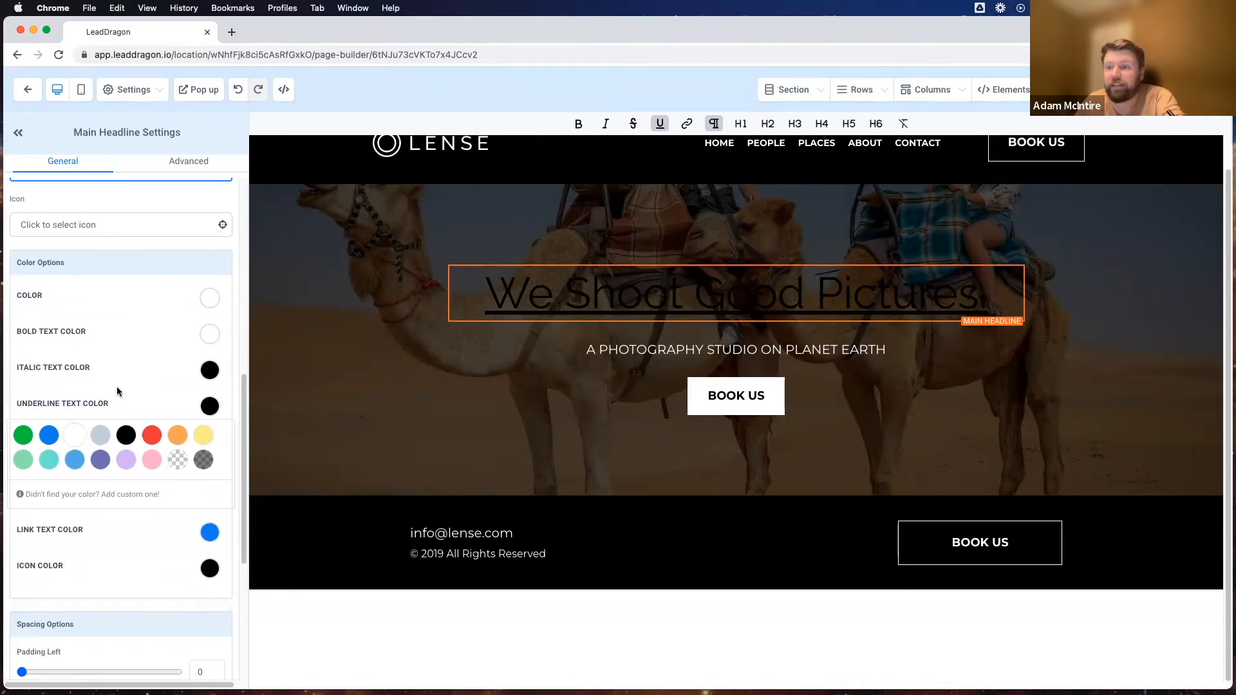
click(74, 435)
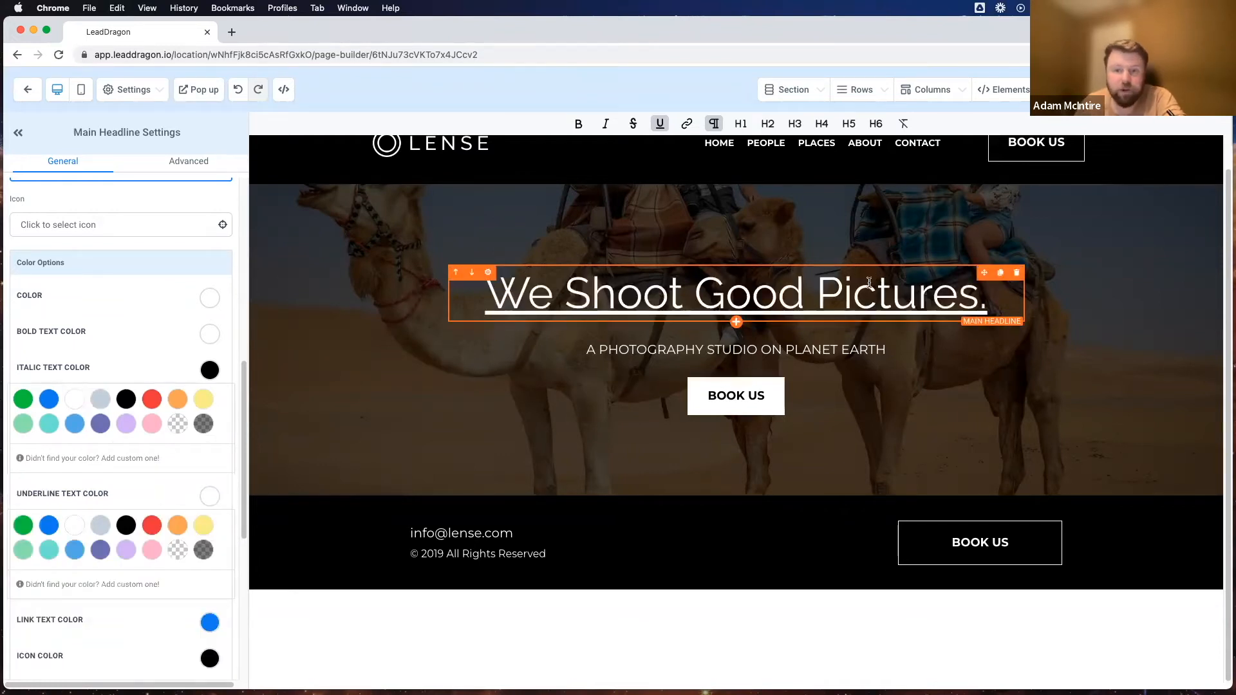
Step: Remove the underline from the main headline text
click(655, 124)
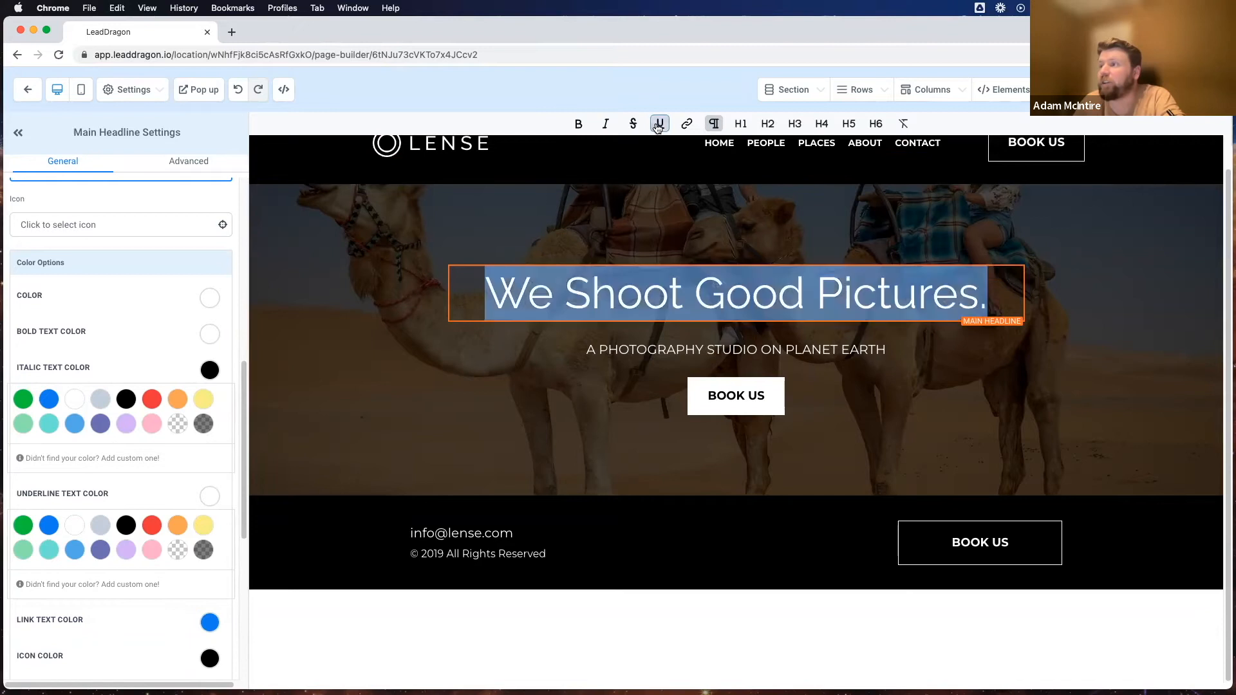
scroll(115, 345, up, 6)
scroll(115, 386, down, 6)
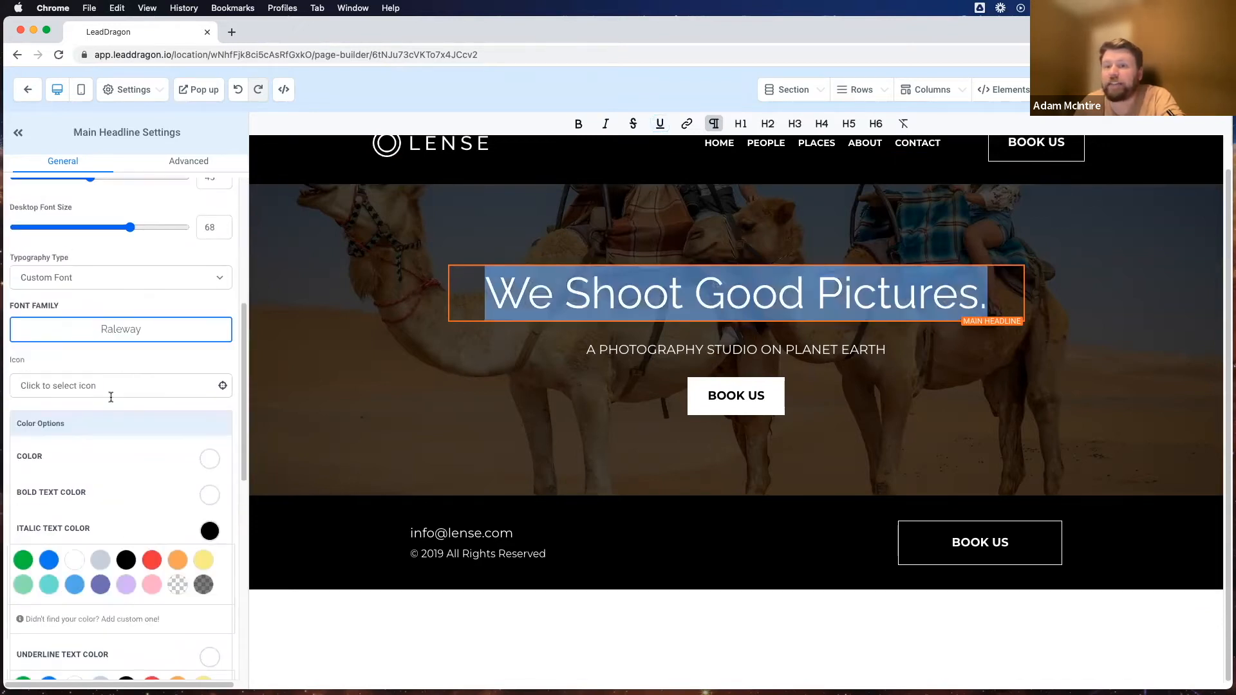
Step: Make the entire main headline text bold and close its general color choices
click(40, 351)
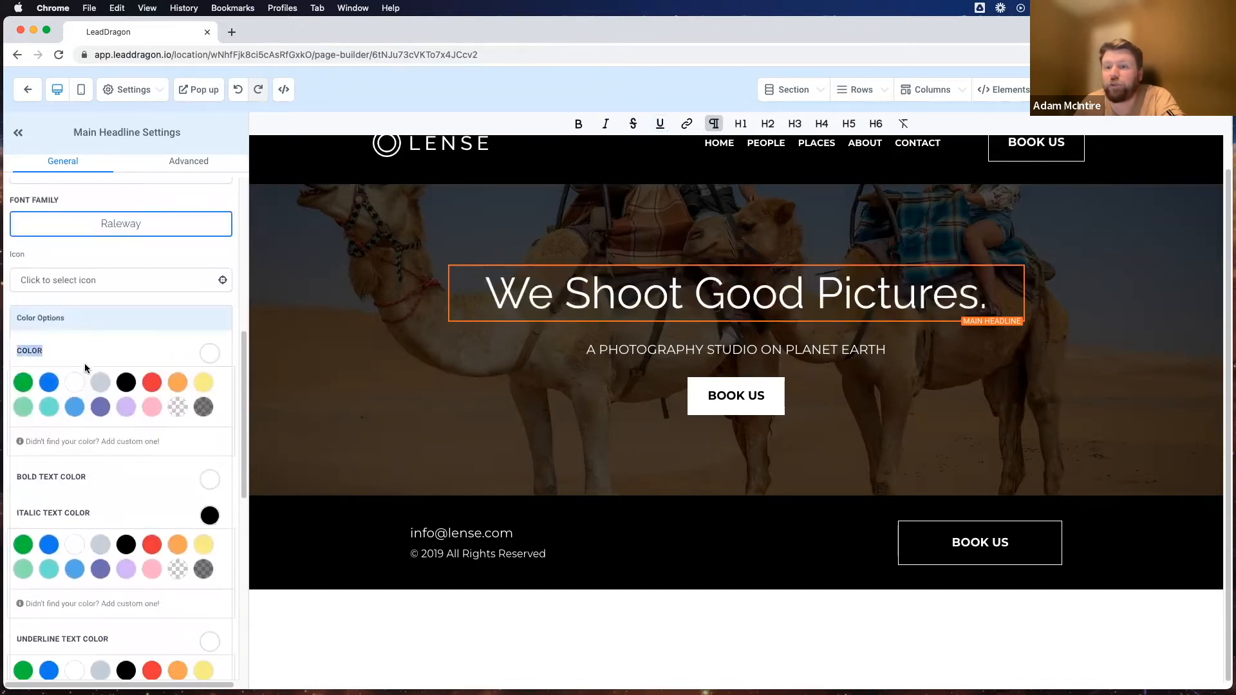
triple_click(490, 292)
click(578, 123)
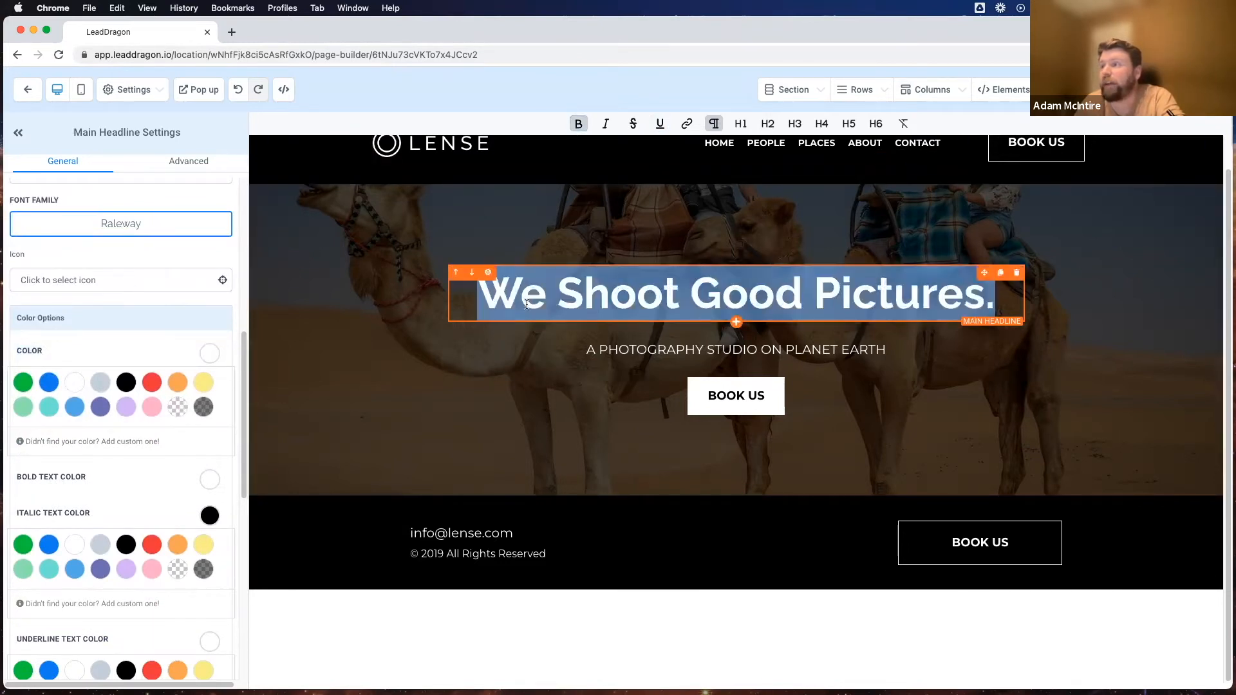
click(100, 339)
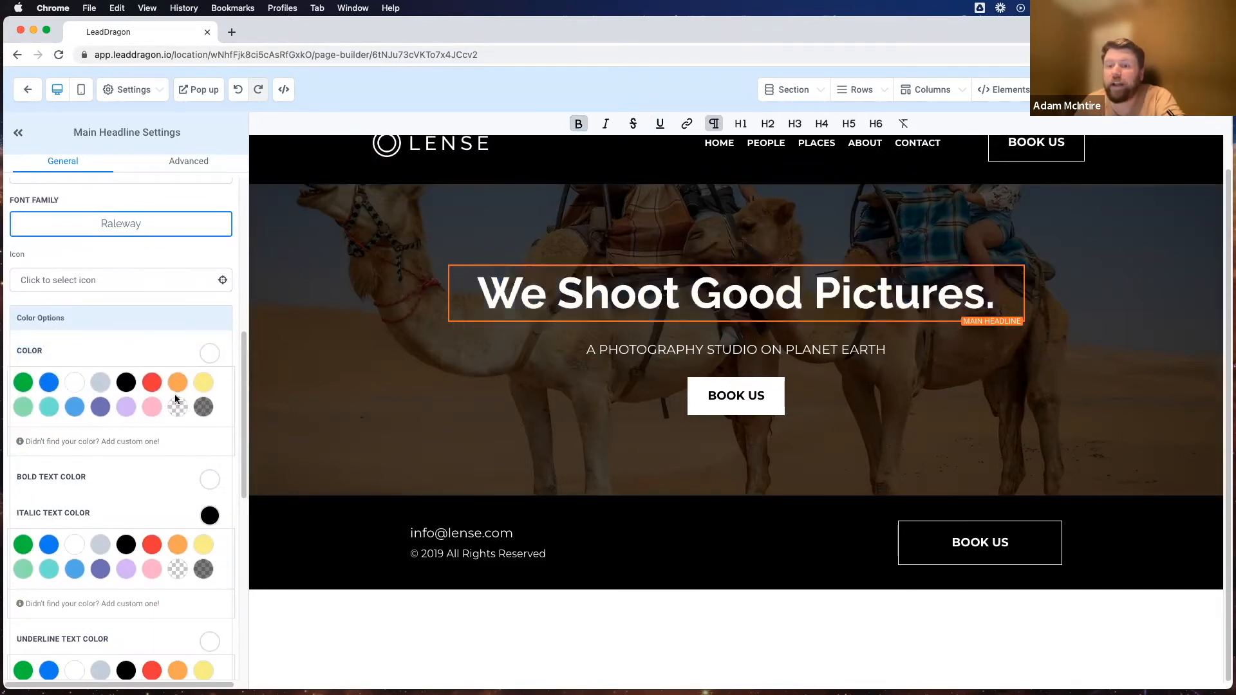
click(205, 356)
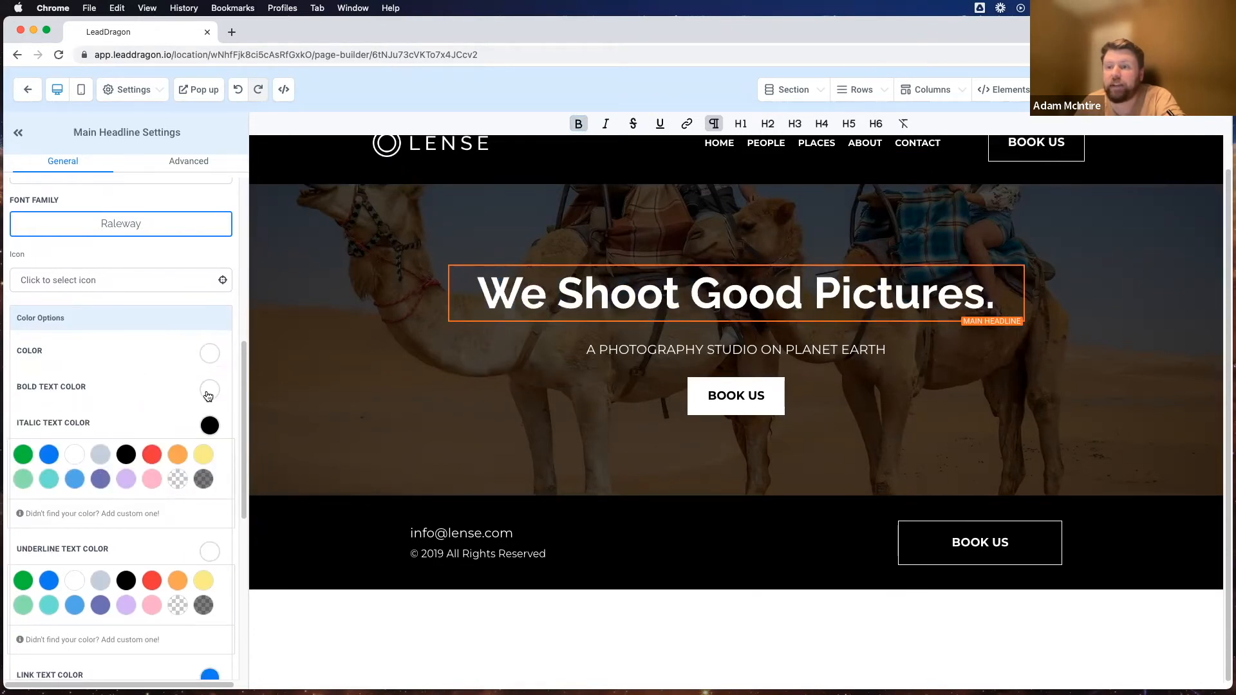
Step: Try increasing the main headline's bottom margin and undo the change
scroll(161, 325, down, 5)
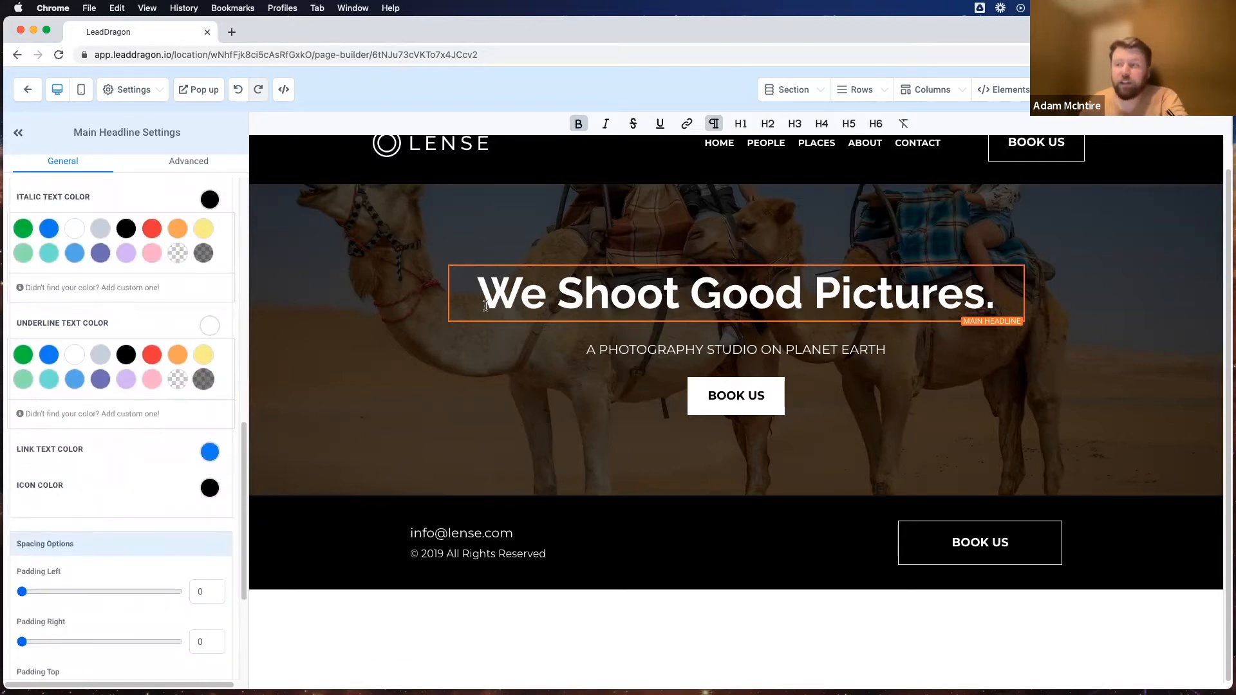
drag(479, 291, 937, 295)
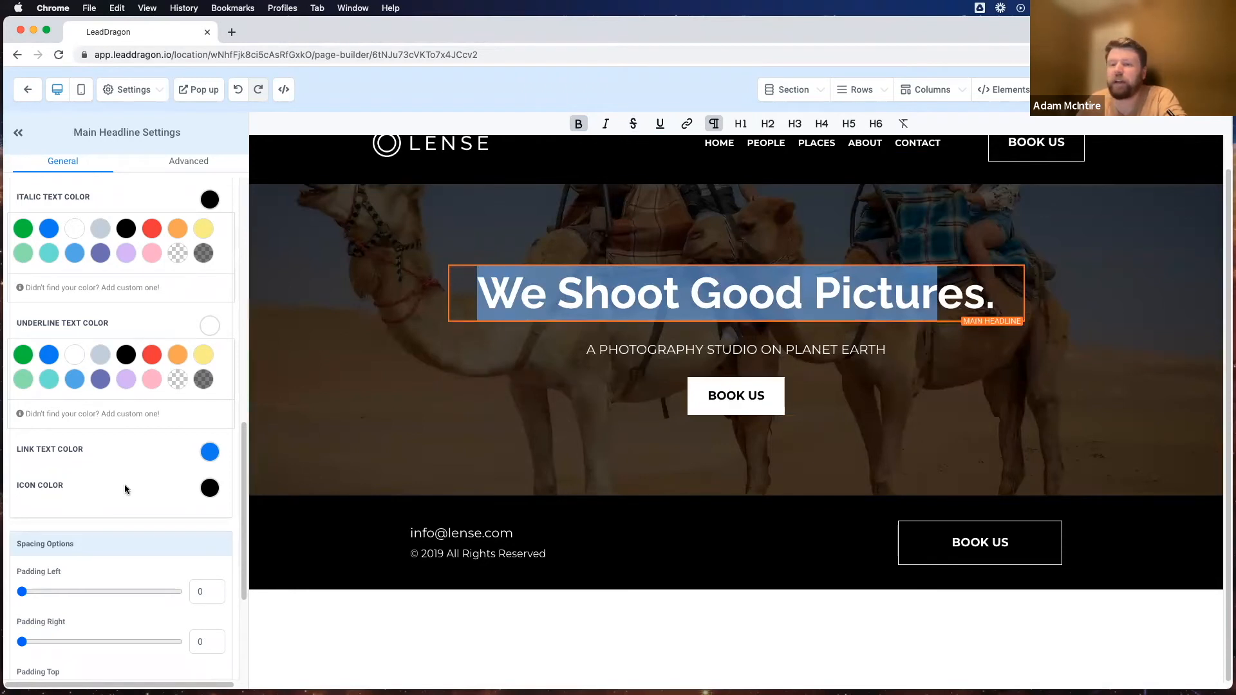
scroll(158, 410, down, 5)
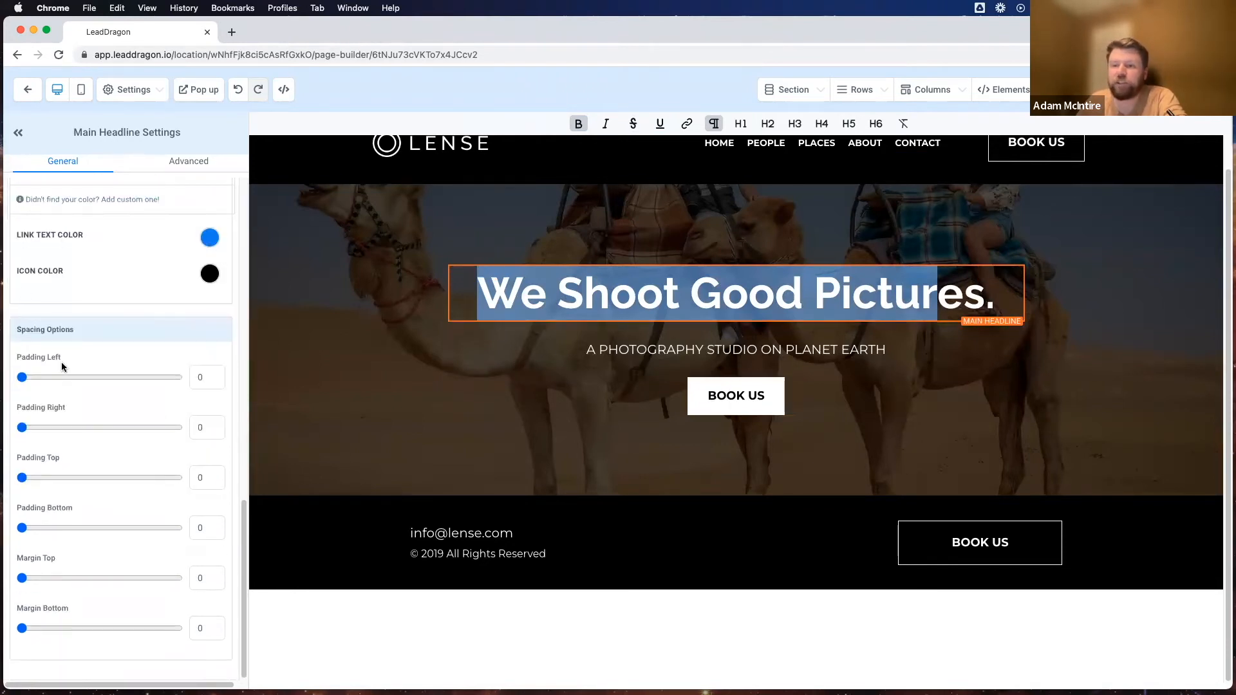
click(538, 306)
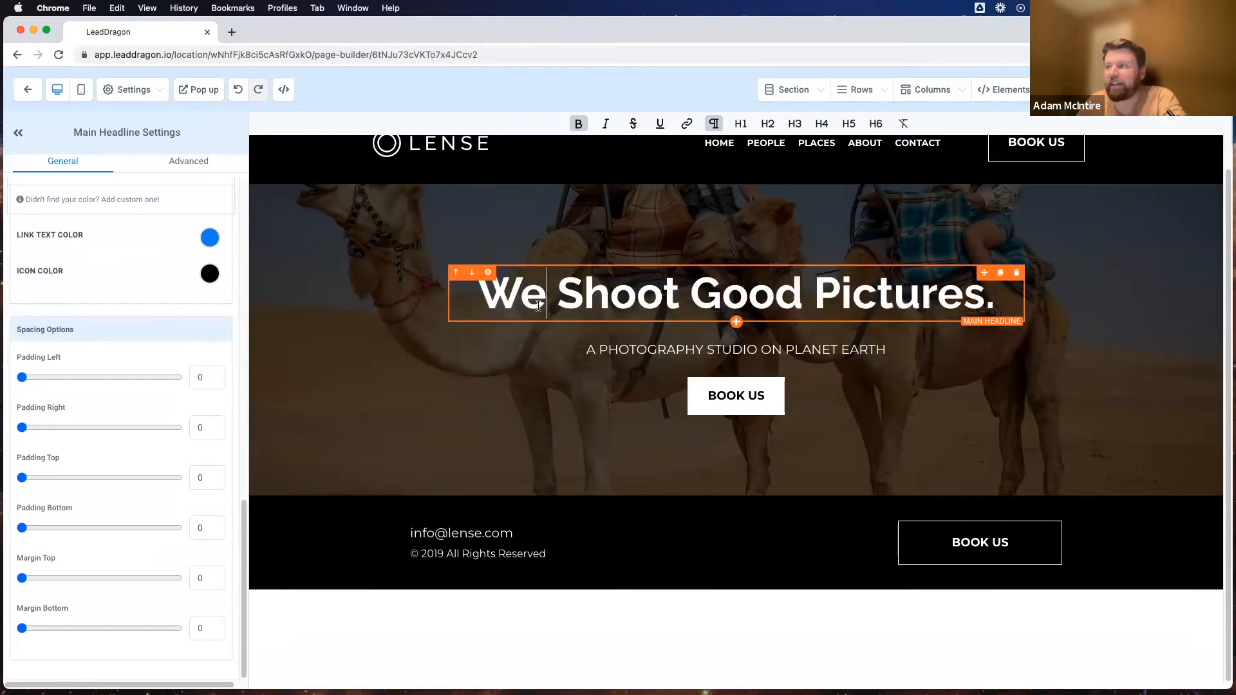
triple_click(538, 305)
mouse_move(22, 577)
mouse_down()
mouse_move(180, 581)
mouse_move(22, 577)
mouse_up()
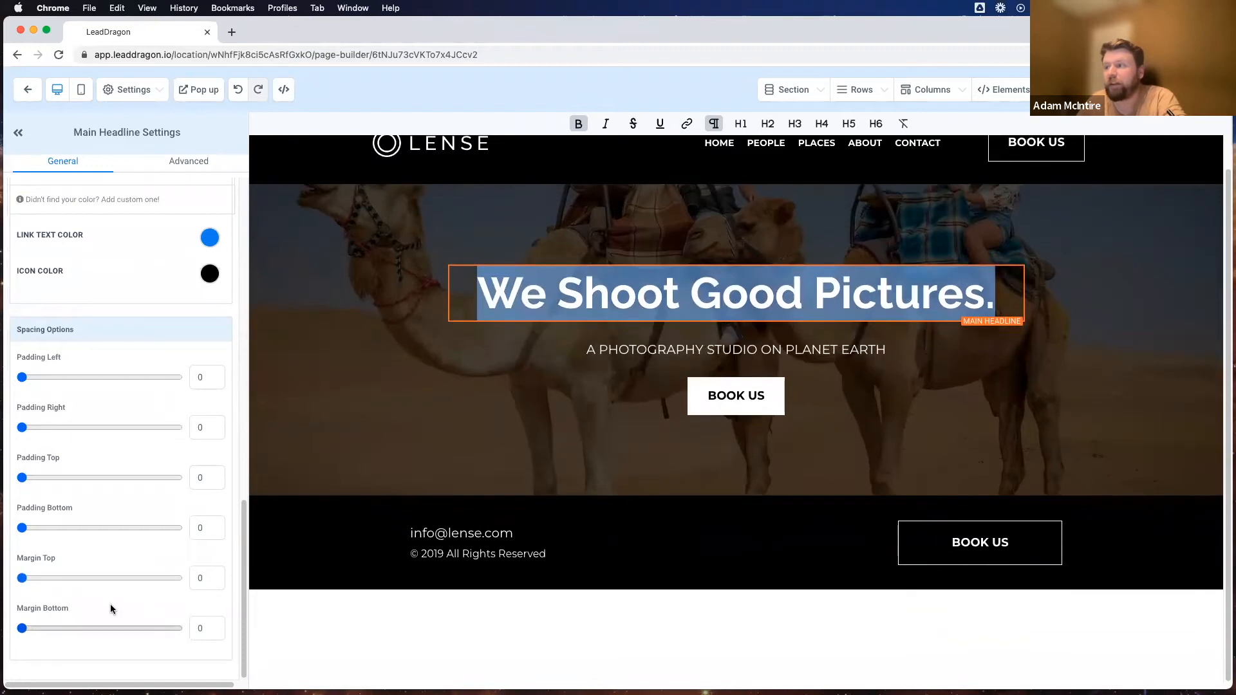
drag(22, 628, 181, 628)
key(super+z)
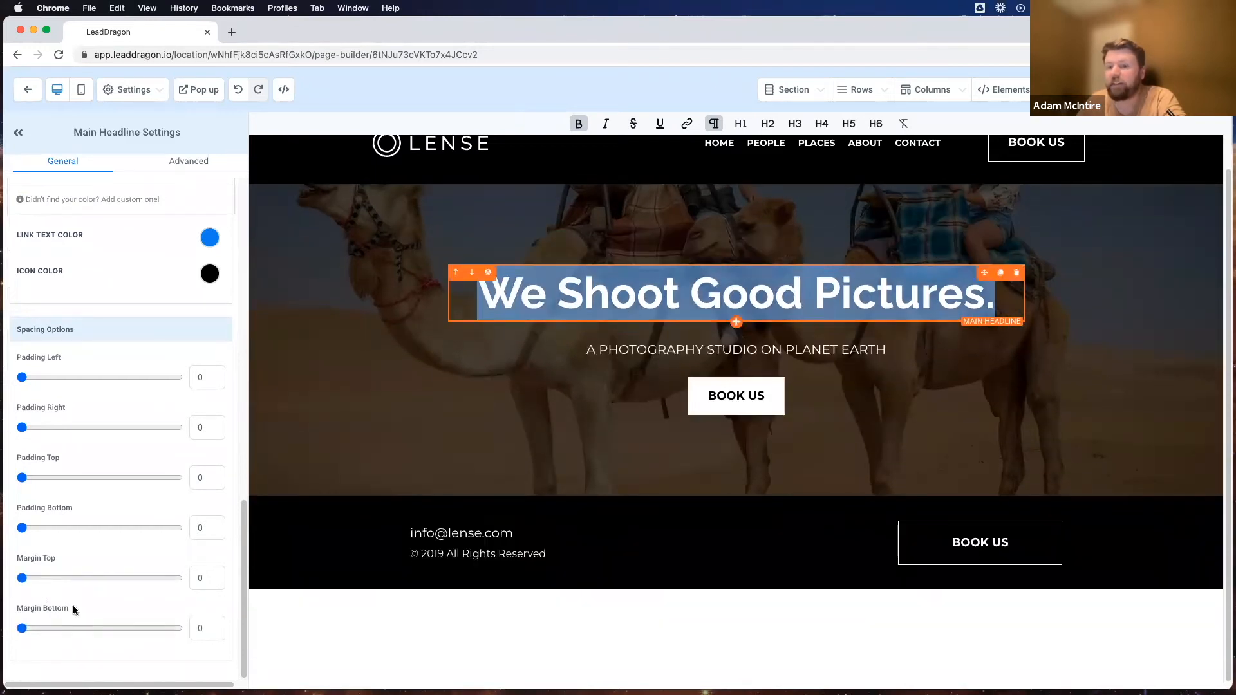
Step: Try a bottom padding of 100 on the main headline and undo it
drag(21, 529, 282, 530)
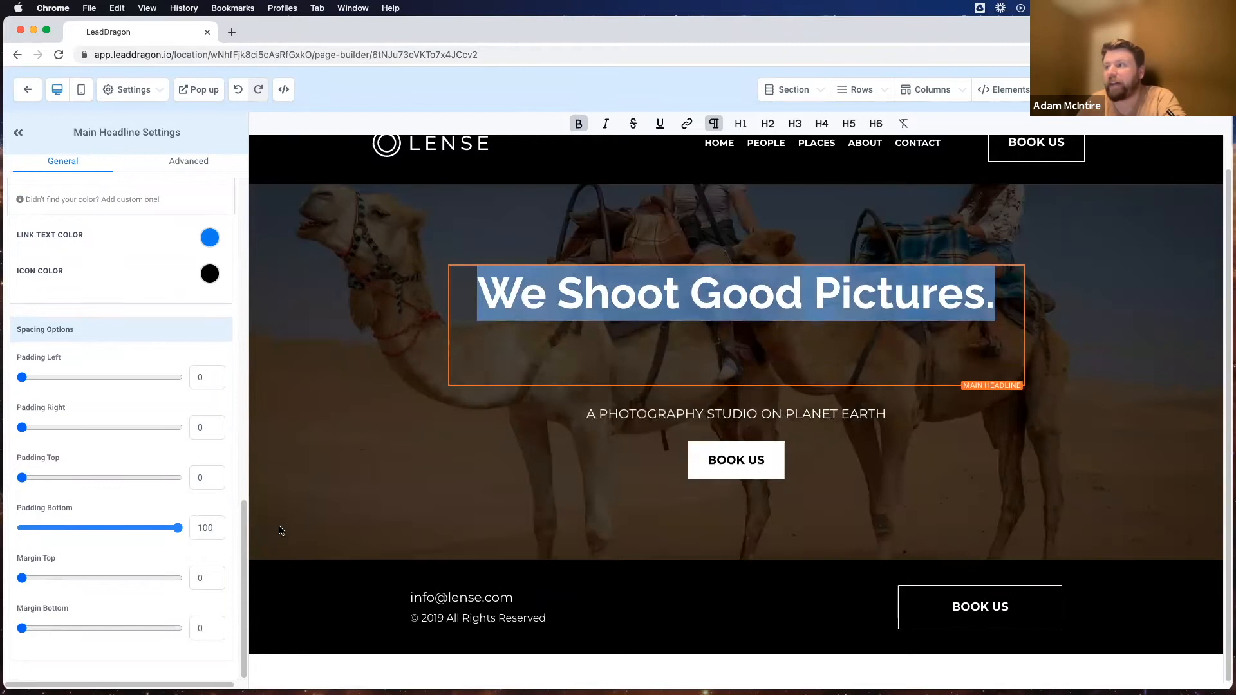
key(super+z)
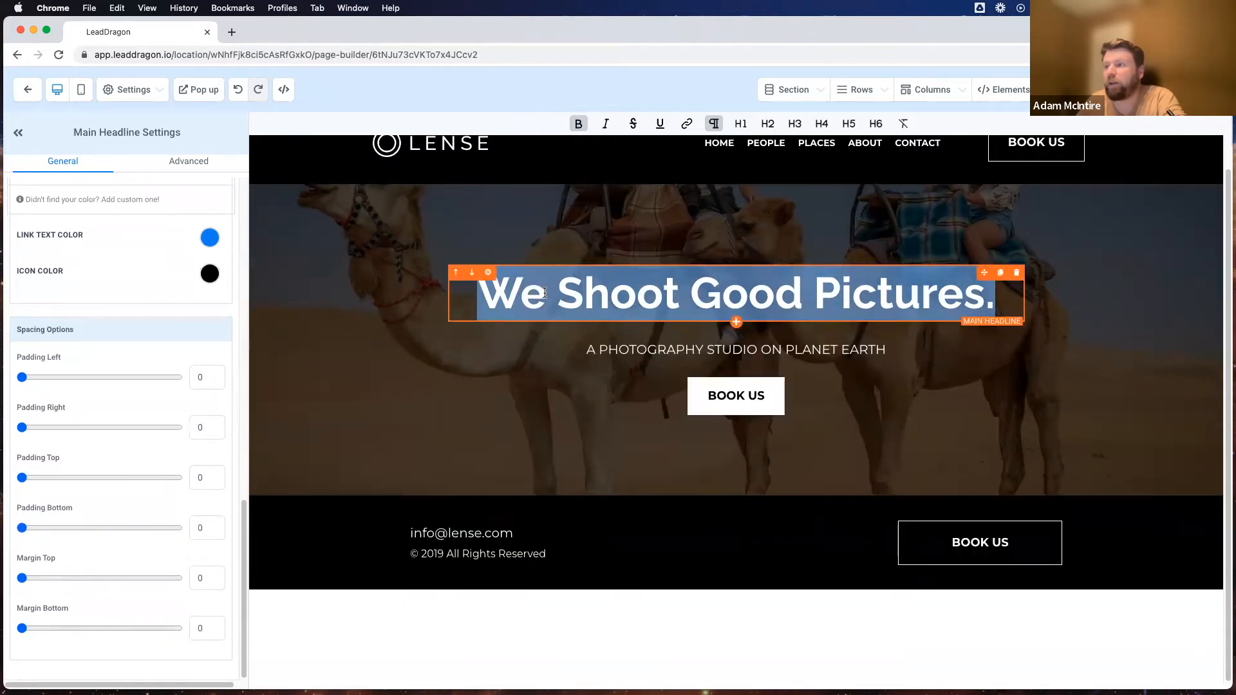
click(572, 301)
triple_click(522, 291)
mouse_move(22, 528)
mouse_down()
mouse_move(326, 515)
mouse_move(170, 536)
mouse_move(21, 529)
mouse_up()
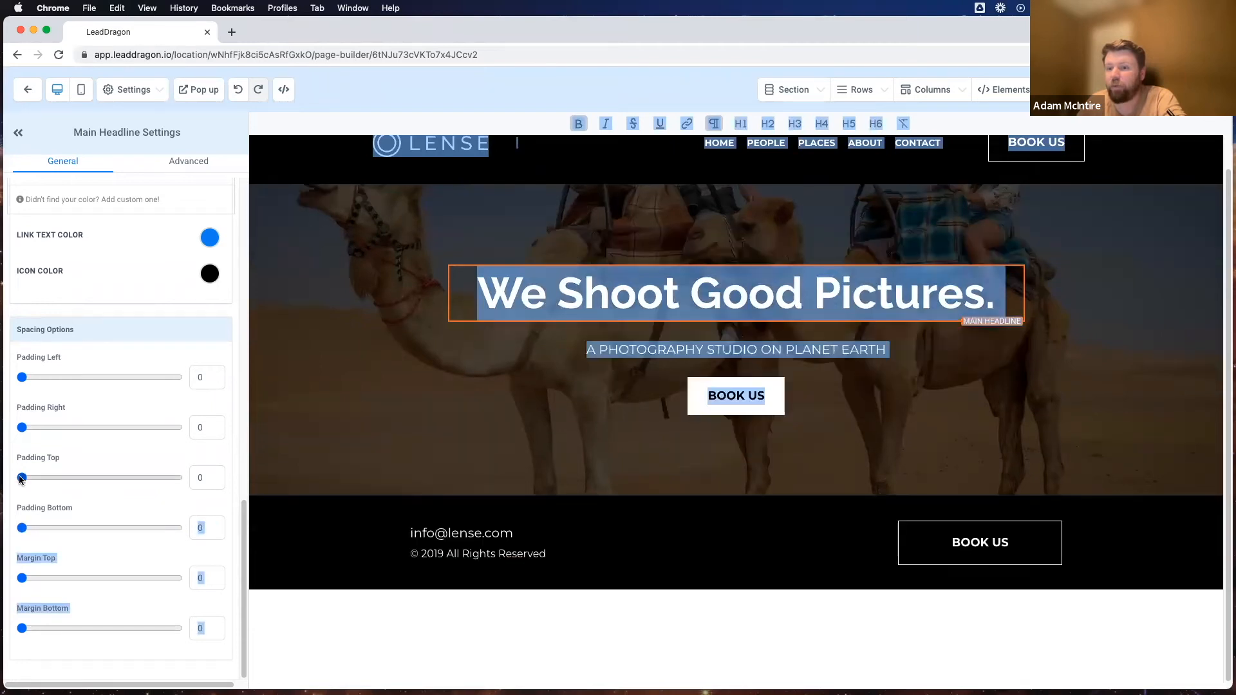
mouse_move(21, 480)
mouse_down()
mouse_move(181, 478)
mouse_move(21, 478)
mouse_up()
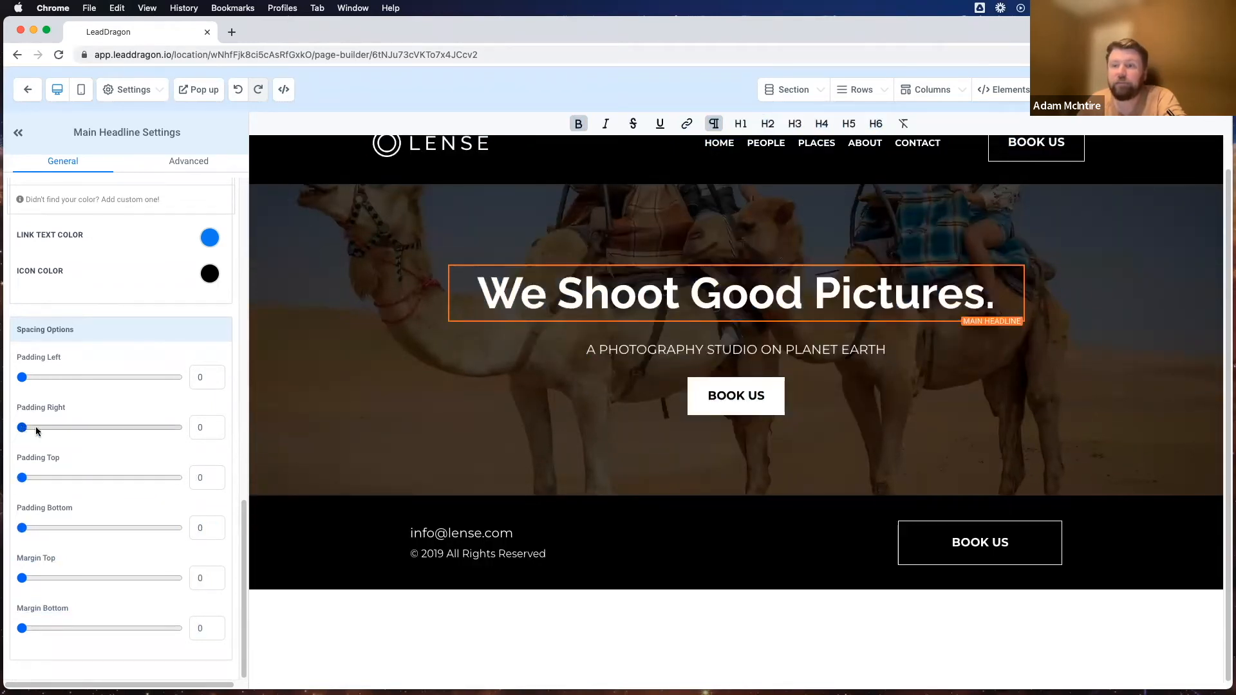
Step: Try a right padding of 100 on the main headline and return it to 0
drag(22, 427, 178, 427)
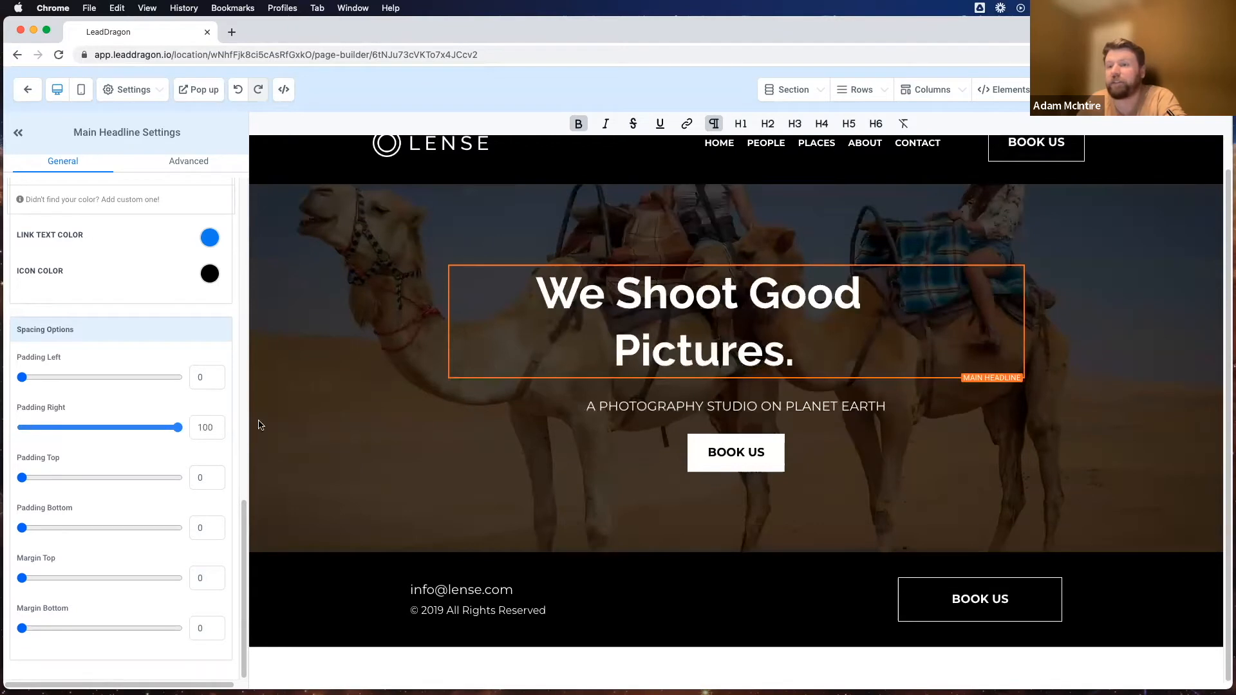
drag(95, 421, 178, 428)
drag(178, 427, 18, 433)
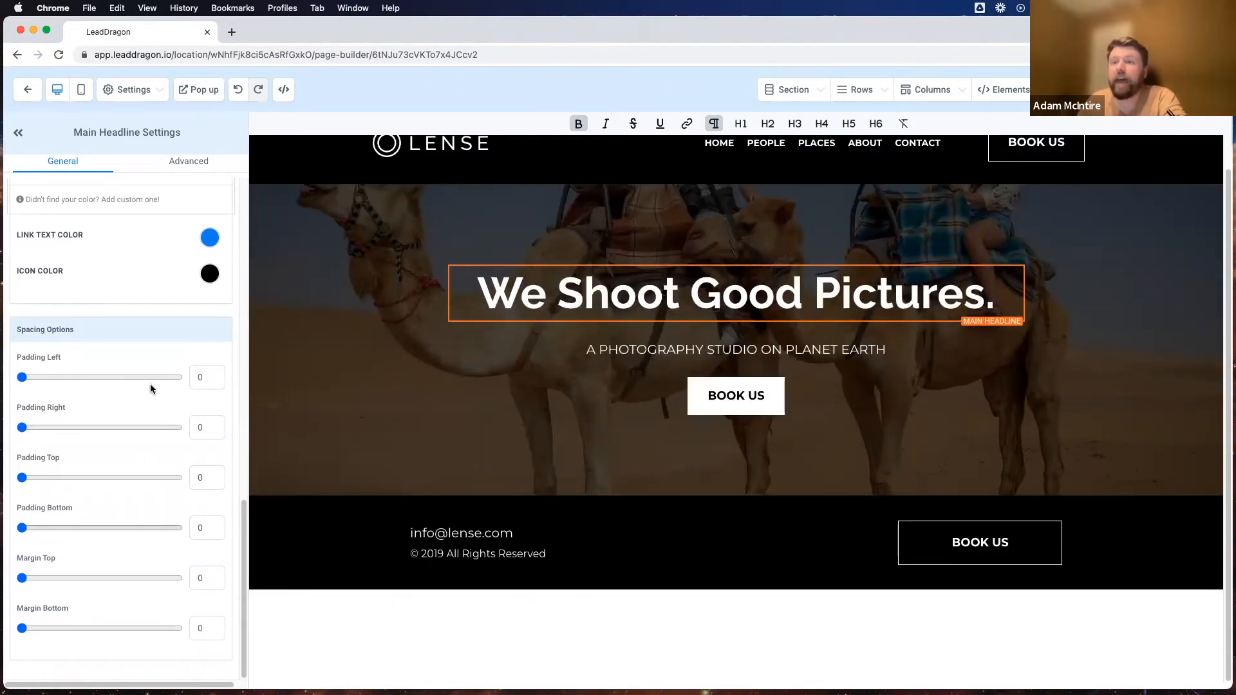
Step: Open the library of addable page elements and look over the text elements
scroll(153, 382, up, 10)
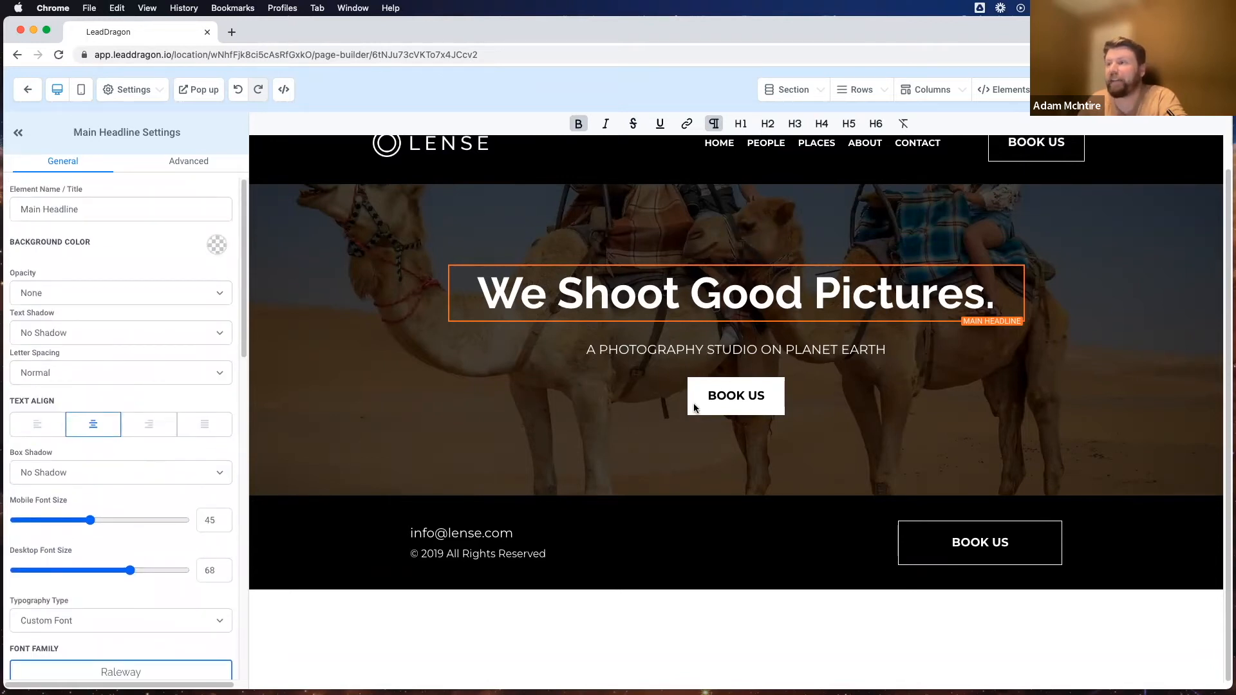
scroll(613, 273, up, 1)
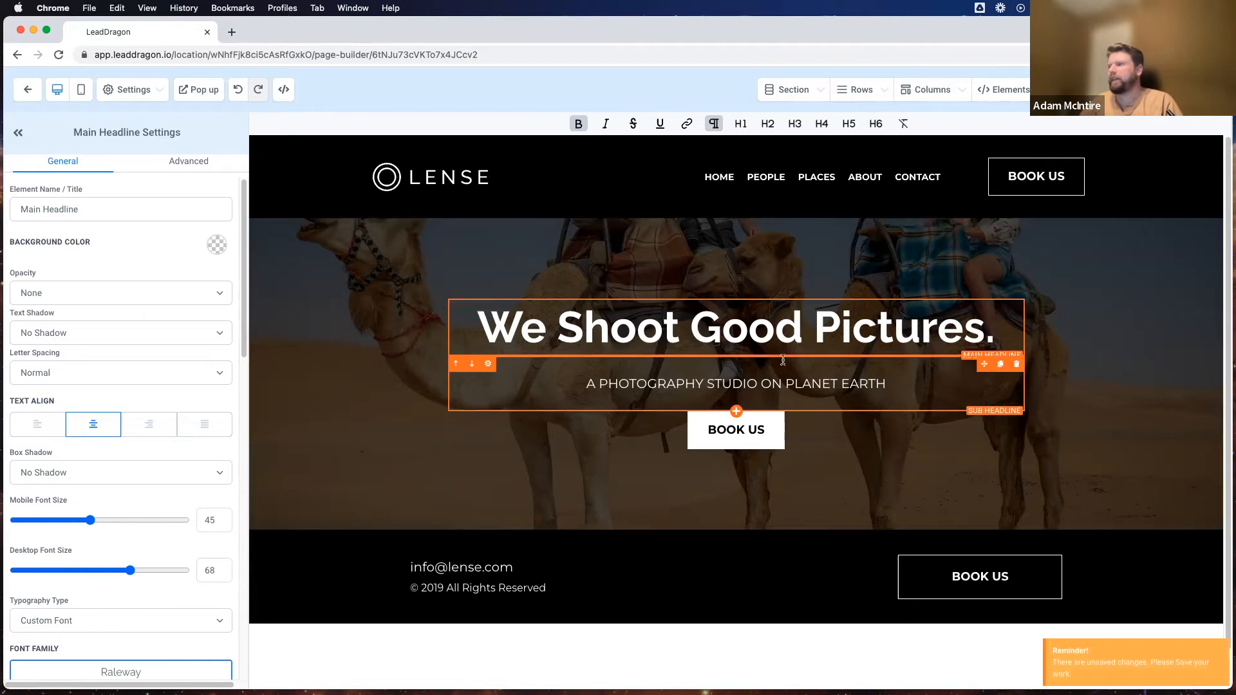
click(1019, 89)
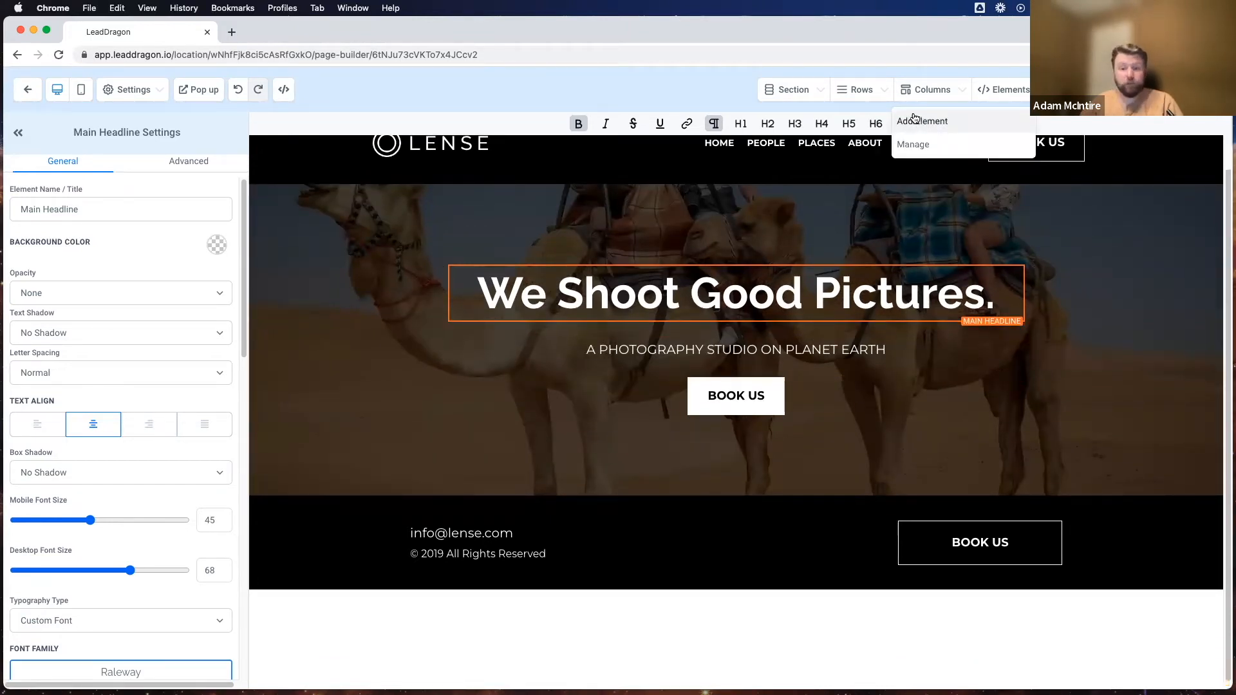
click(914, 120)
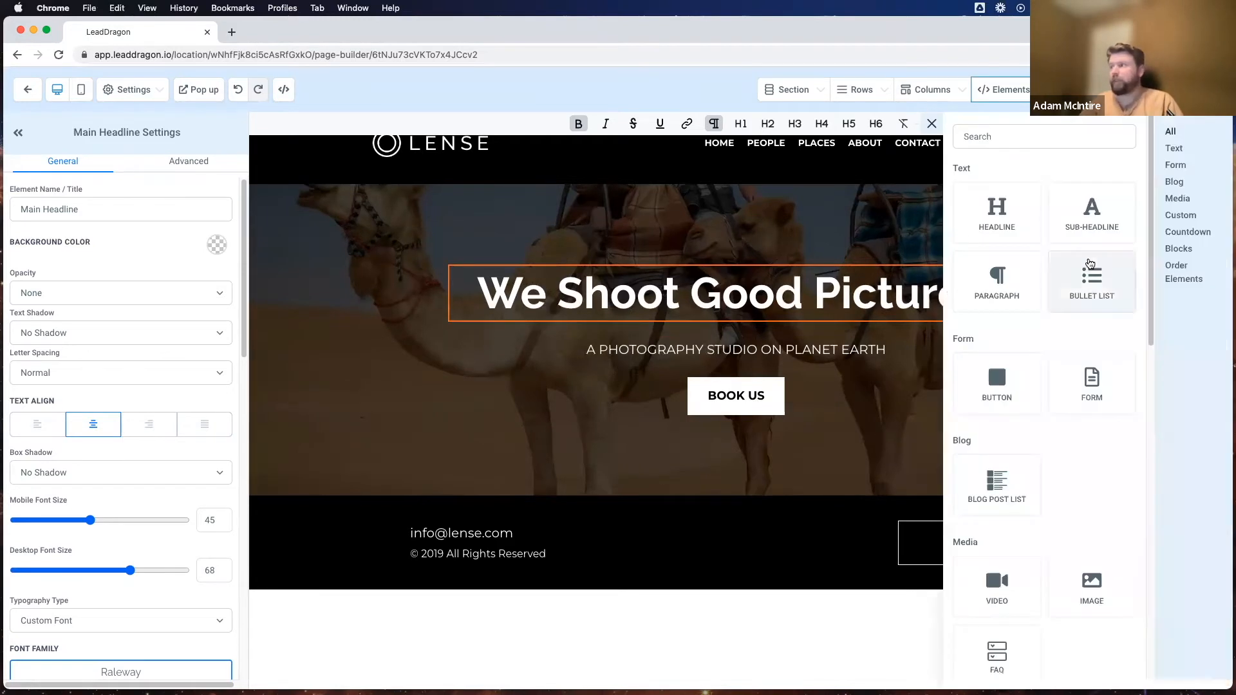
drag(956, 165, 994, 207)
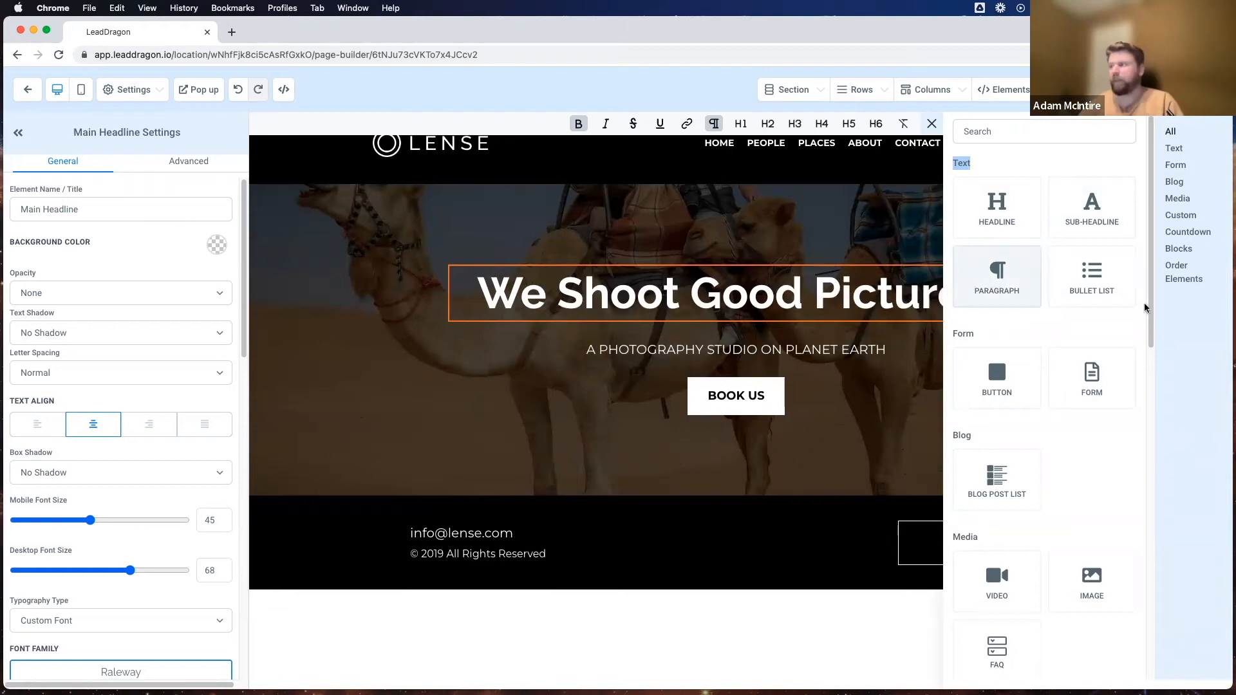
Step: Insert a bullet list element directly below the main headline
click(931, 123)
click(736, 322)
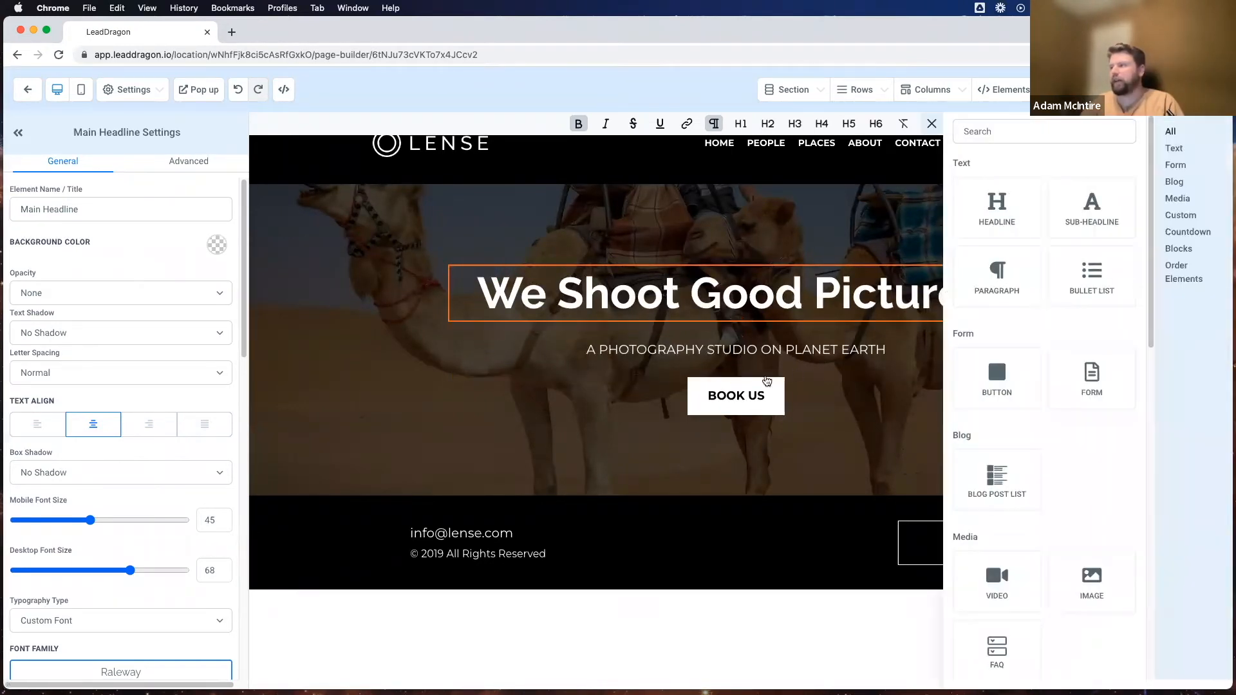
click(1092, 276)
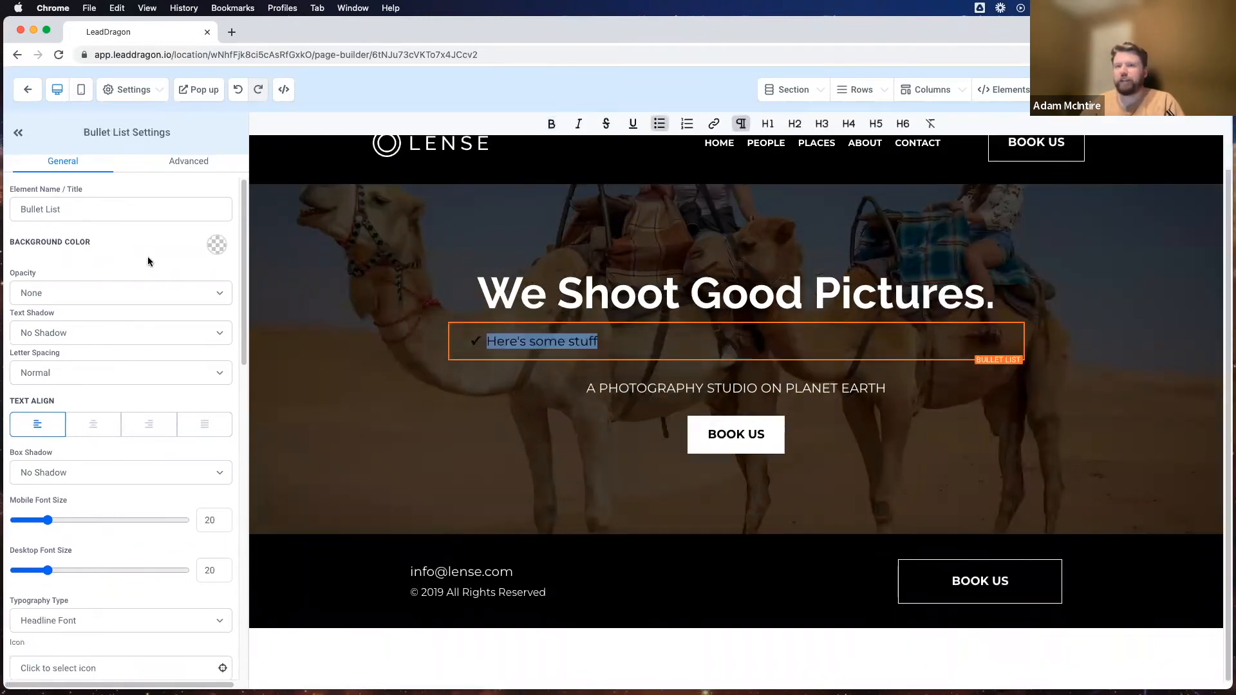
Step: Set the text color of the bullet list below the main headline to white
scroll(106, 268, down, 3)
click(614, 336)
triple_click(614, 336)
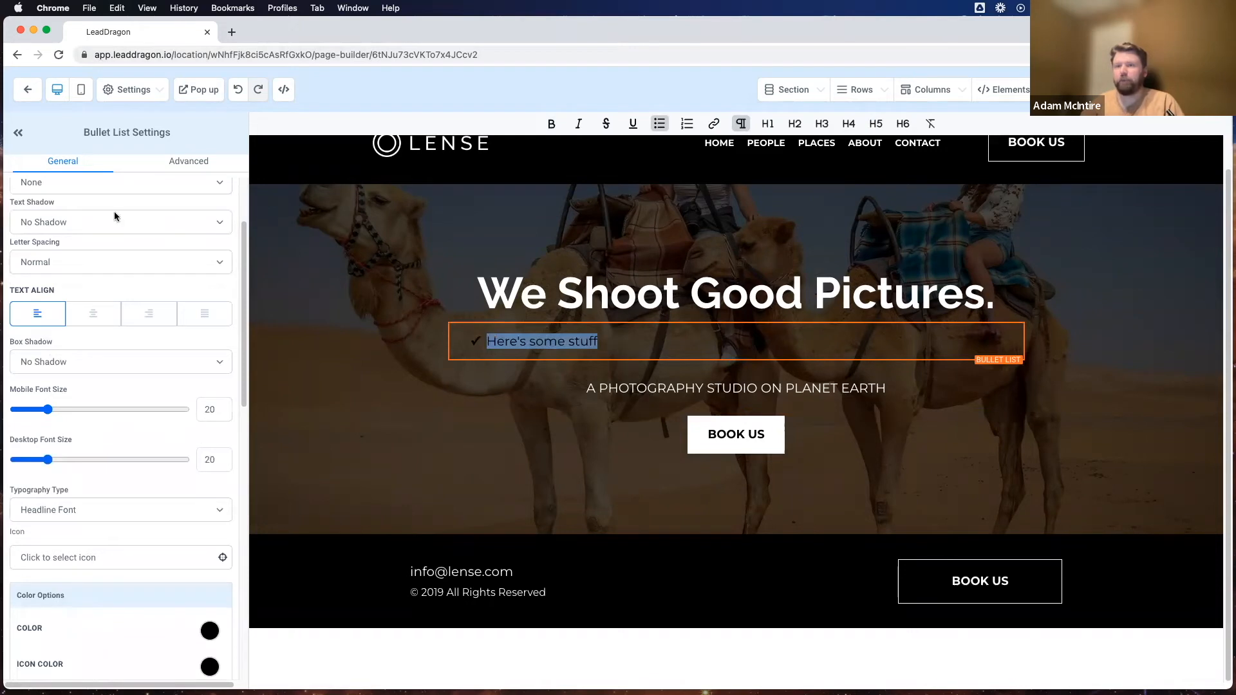
scroll(137, 328, down, 8)
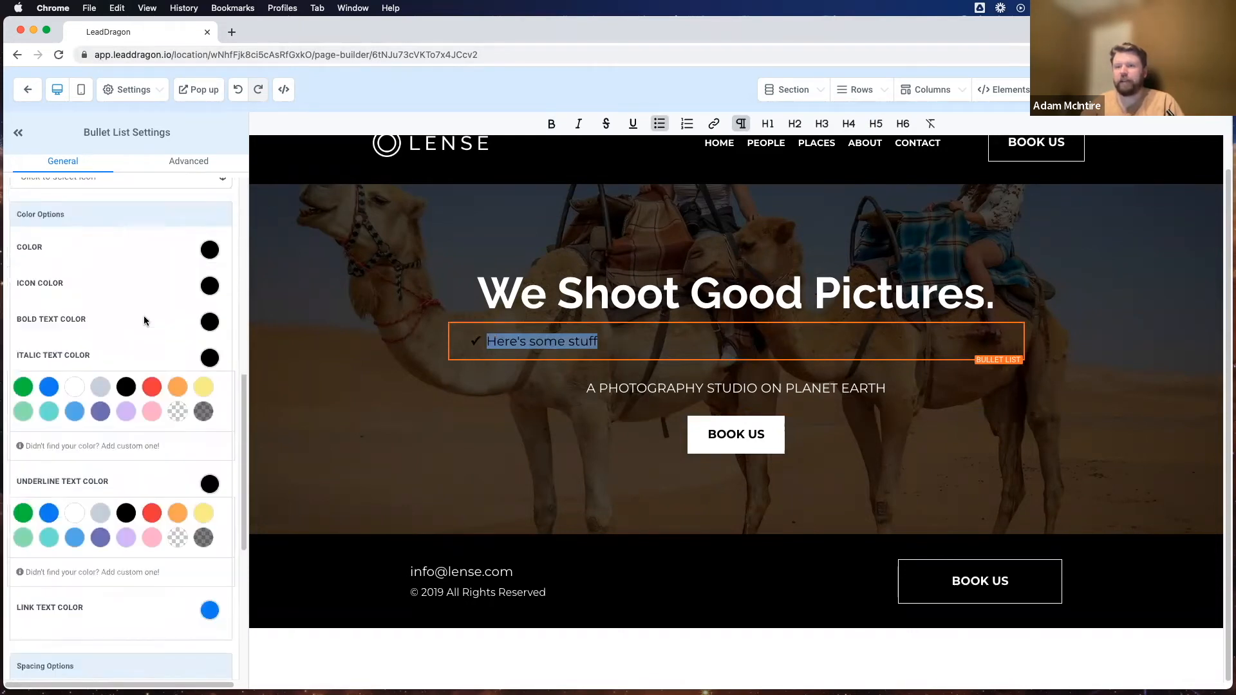
scroll(145, 320, up, 1)
click(204, 269)
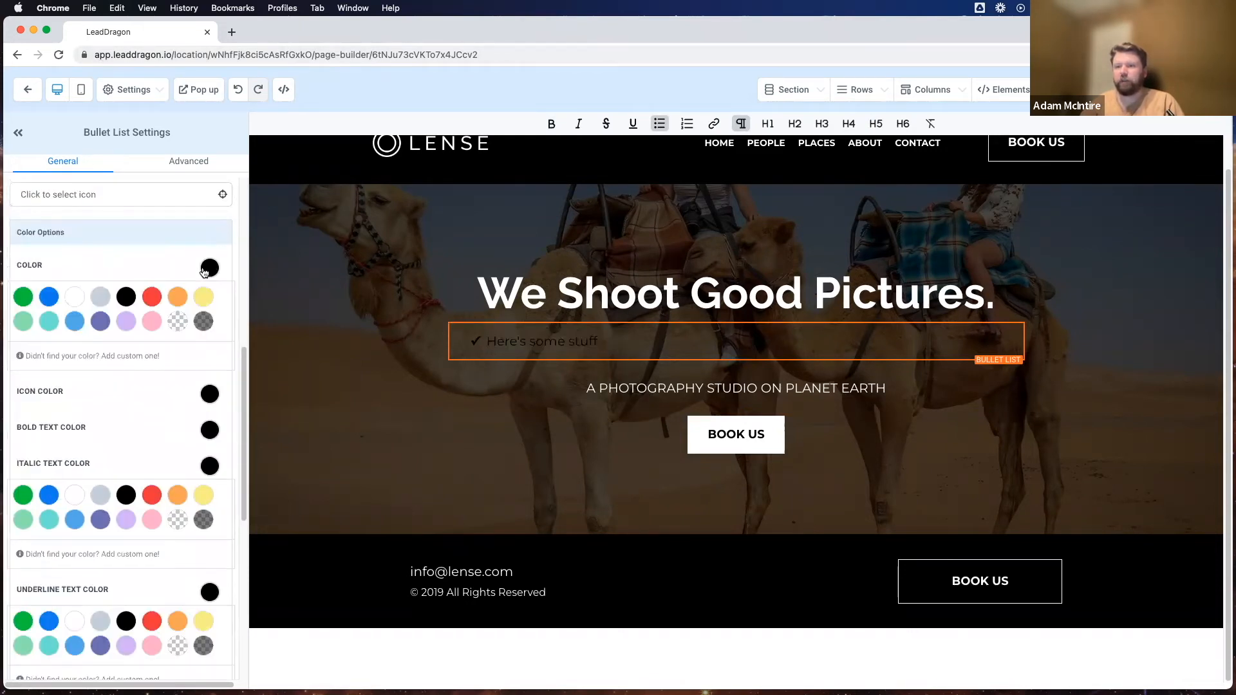
click(74, 297)
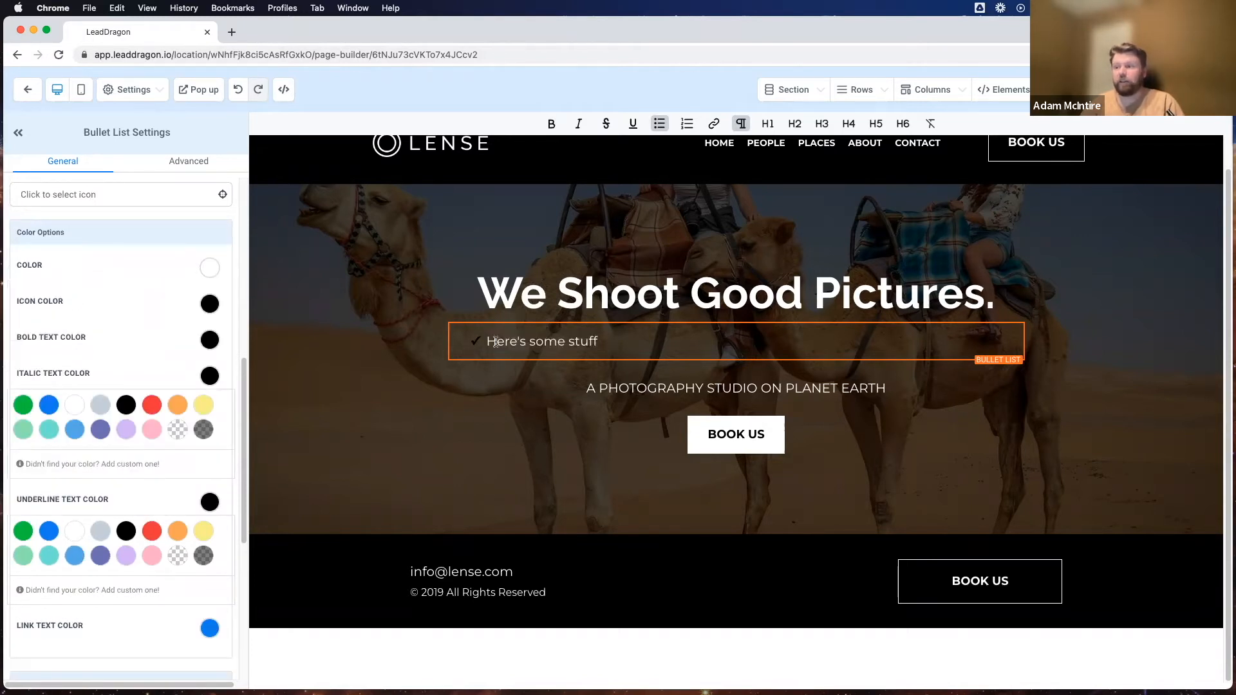
Step: Set the bullet list's icon color to white
click(126, 405)
scroll(122, 360, down, 3)
scroll(124, 283, up, 2)
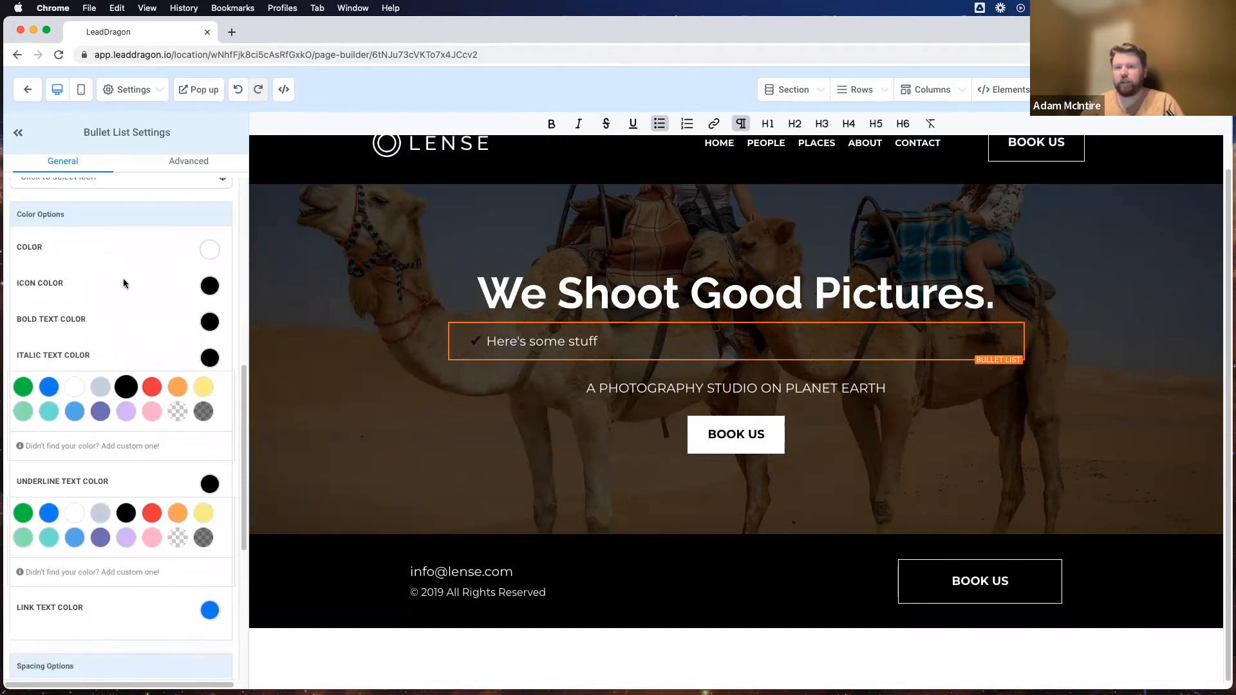
click(209, 285)
click(39, 283)
click(40, 283)
click(74, 314)
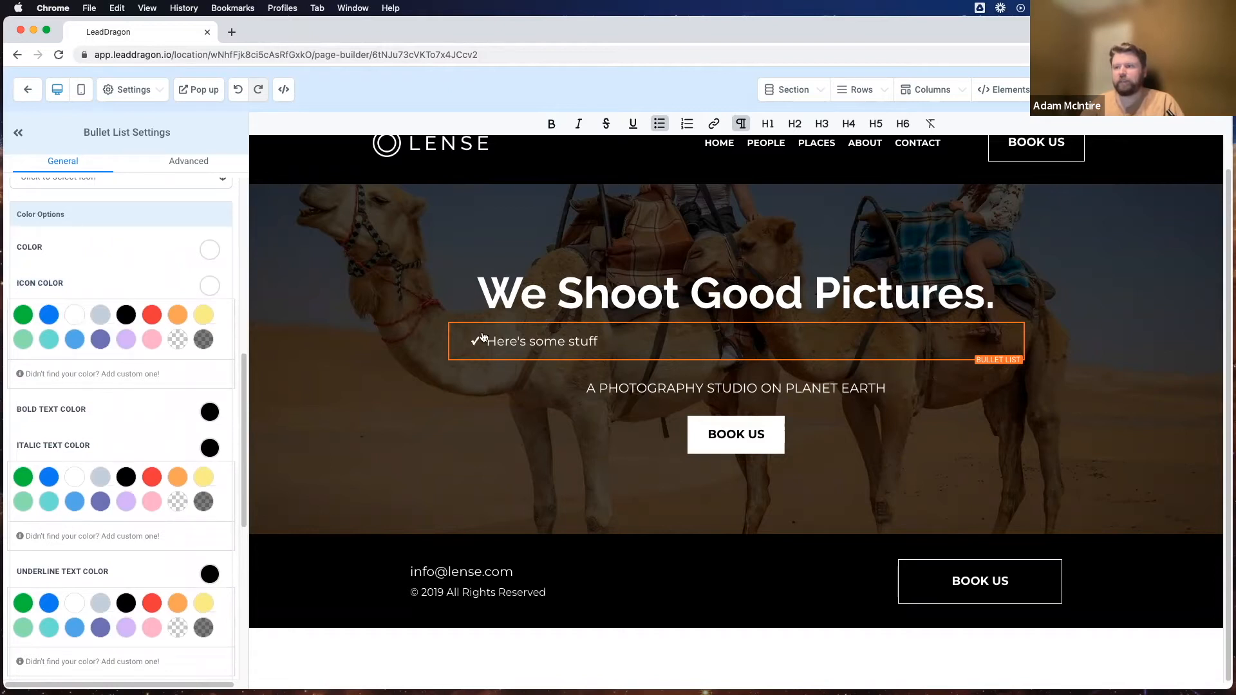
Step: Browse the available bullet icons and change the bullet list's icon to the video camera
scroll(164, 338, up, 4)
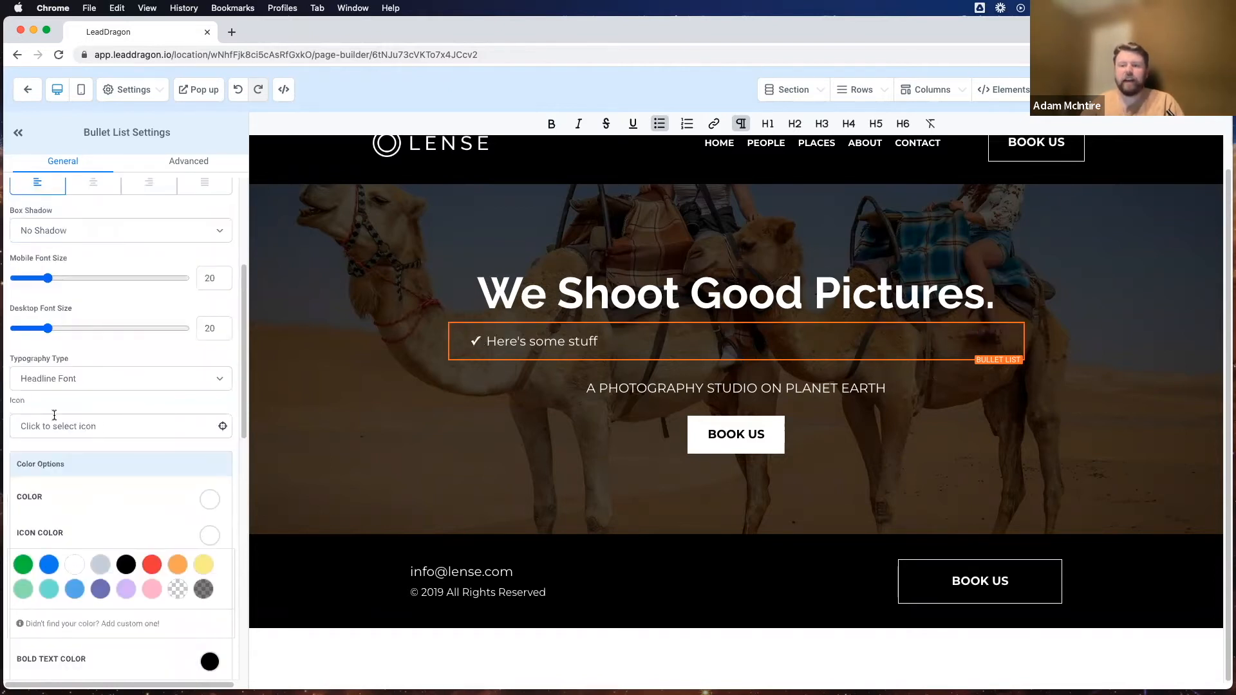
double_click(5, 400)
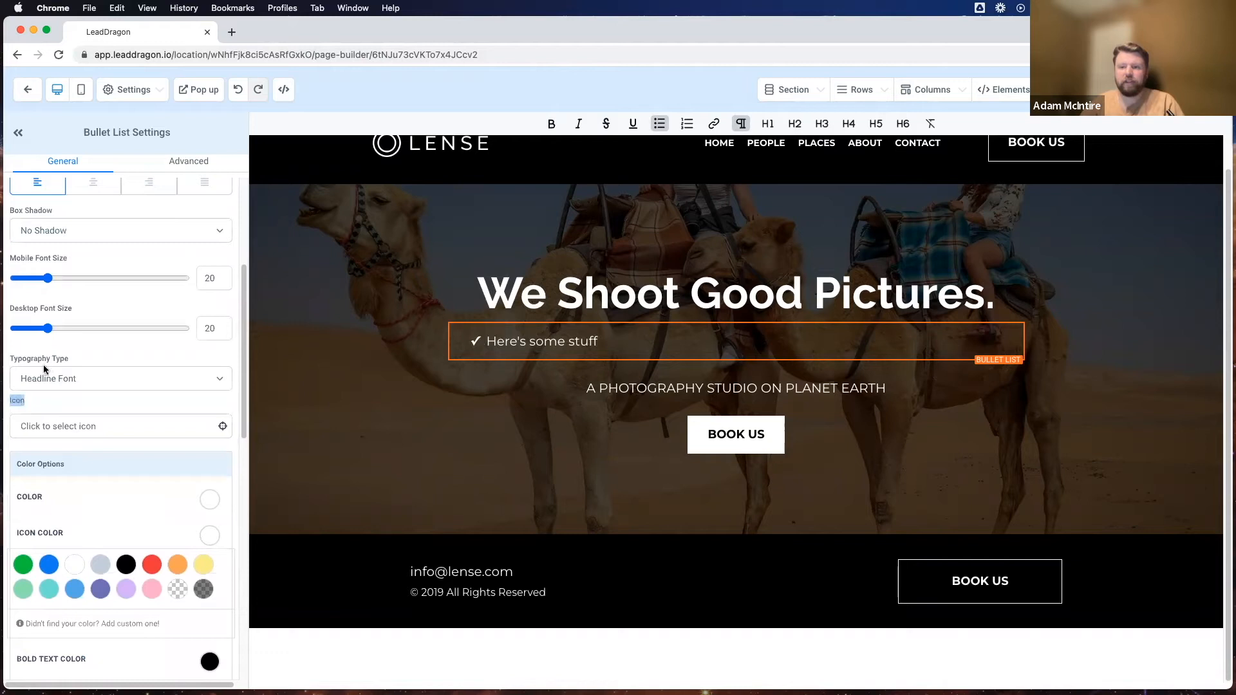
click(48, 427)
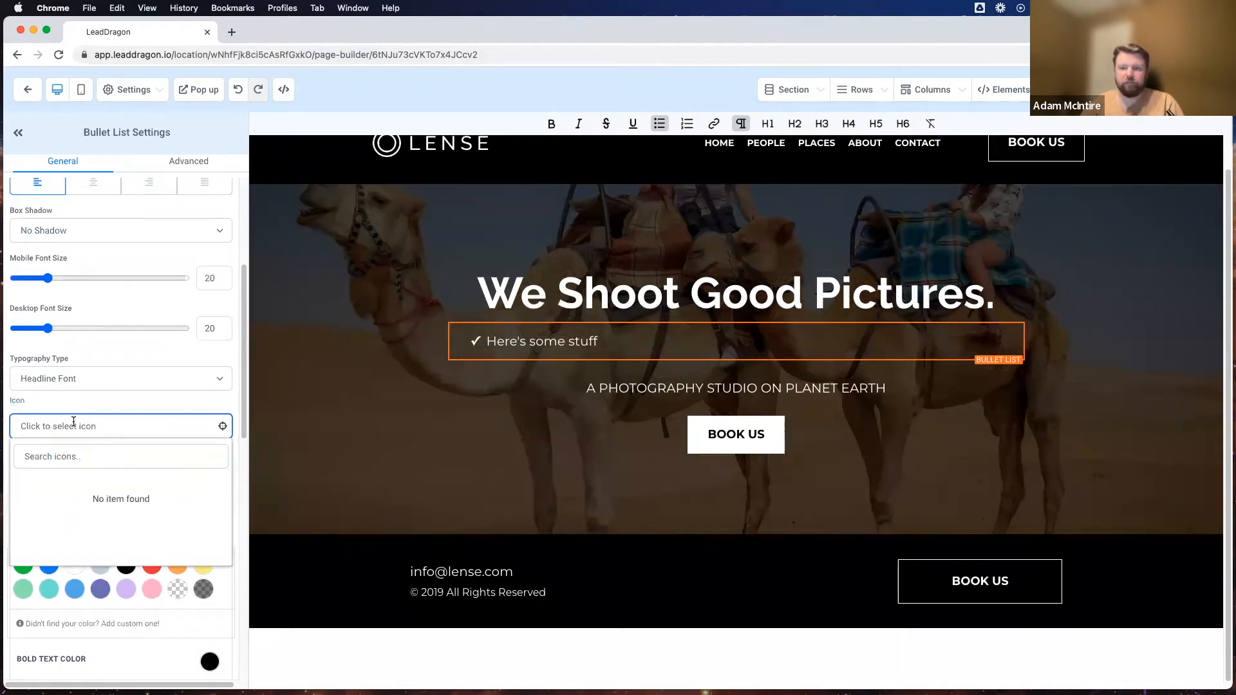
scroll(94, 521, down, 3)
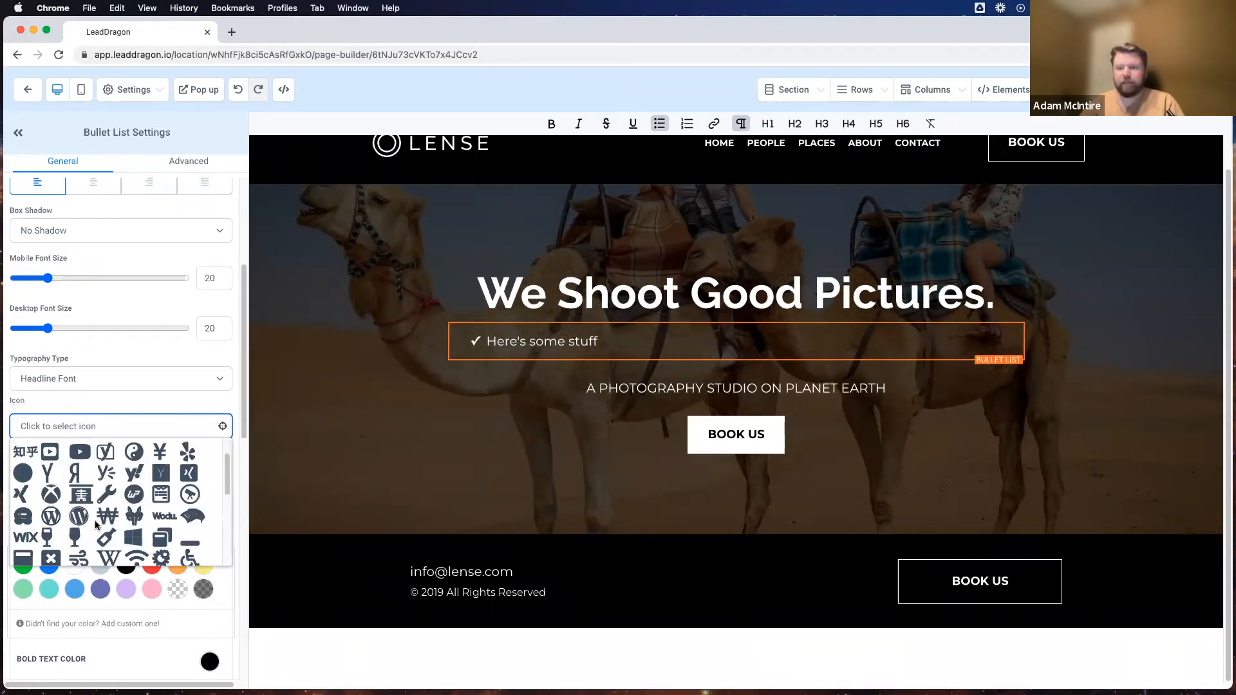
scroll(94, 522, down, 3)
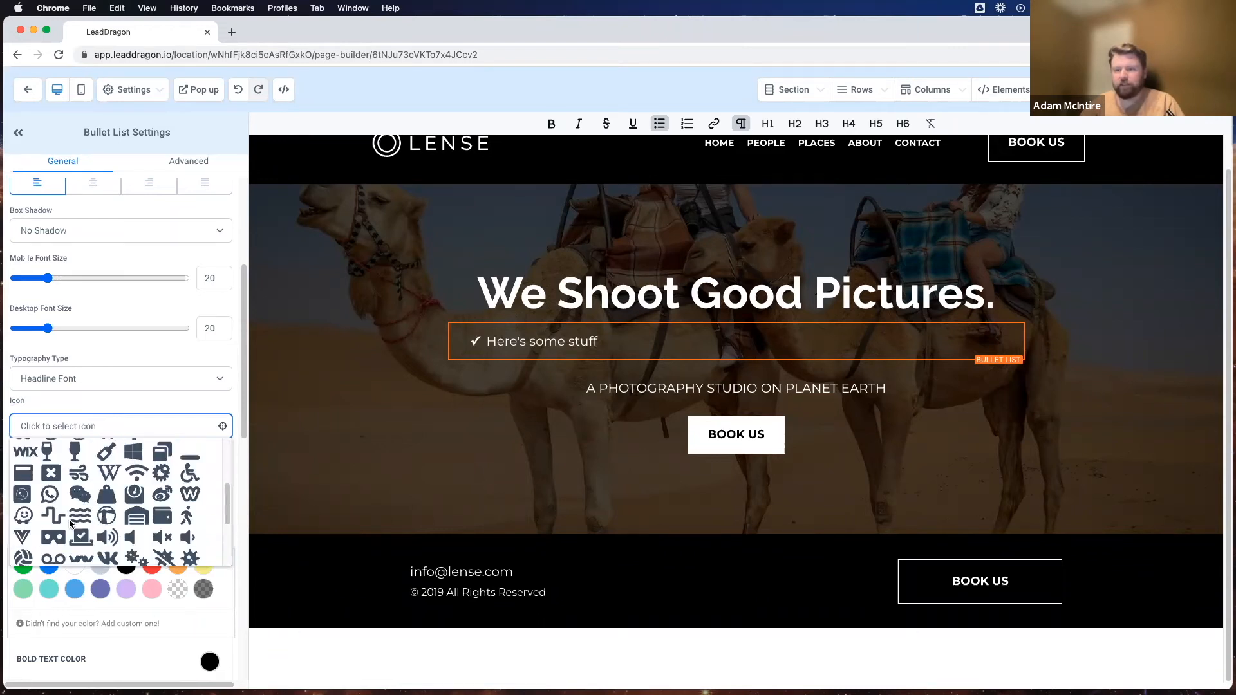
scroll(71, 522, down, 3)
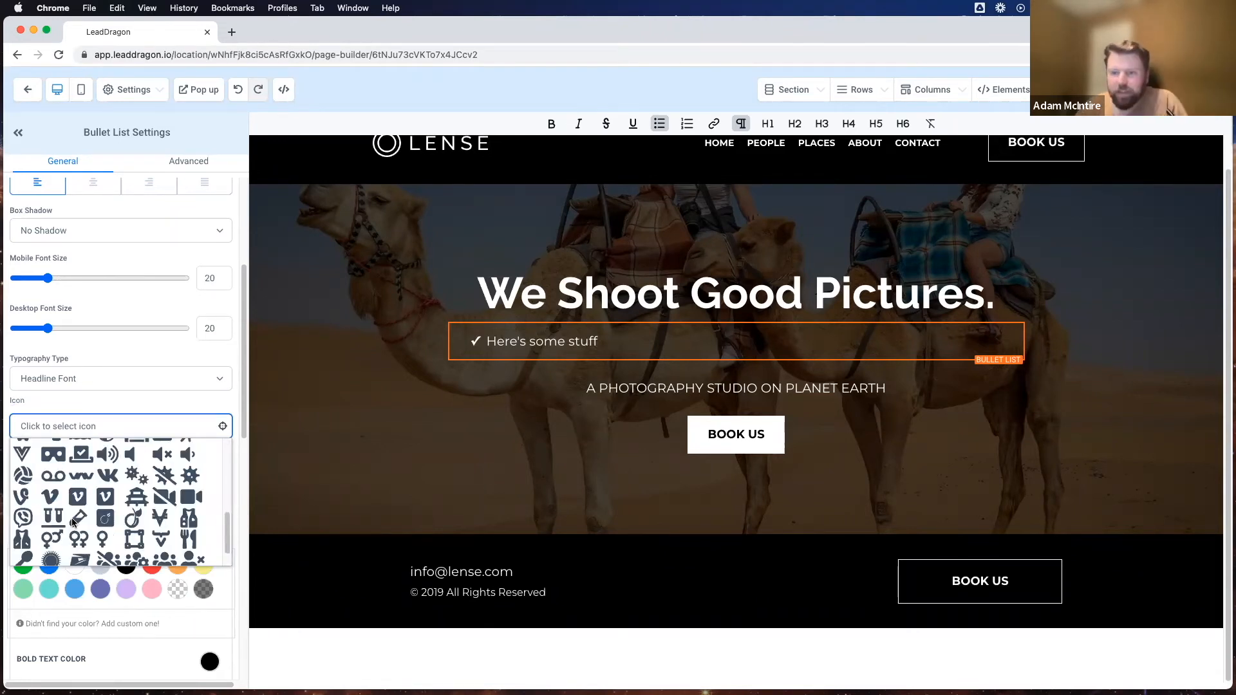
scroll(80, 526, down, 2)
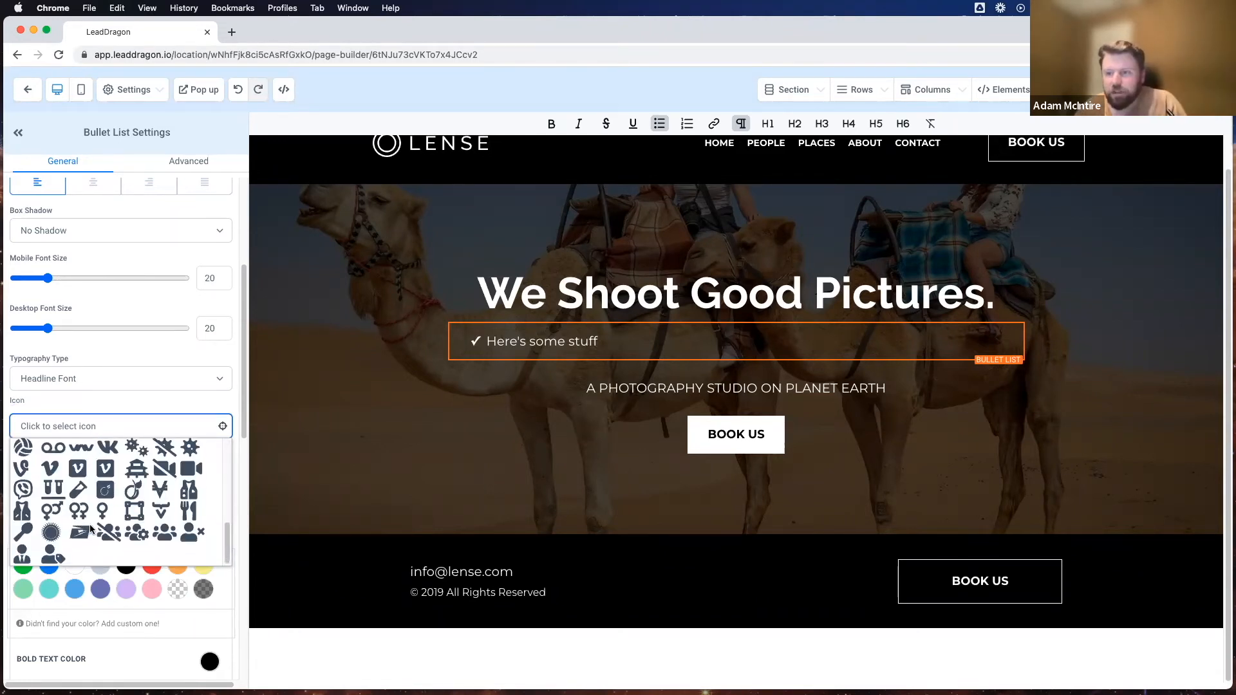
scroll(90, 528, up, 4)
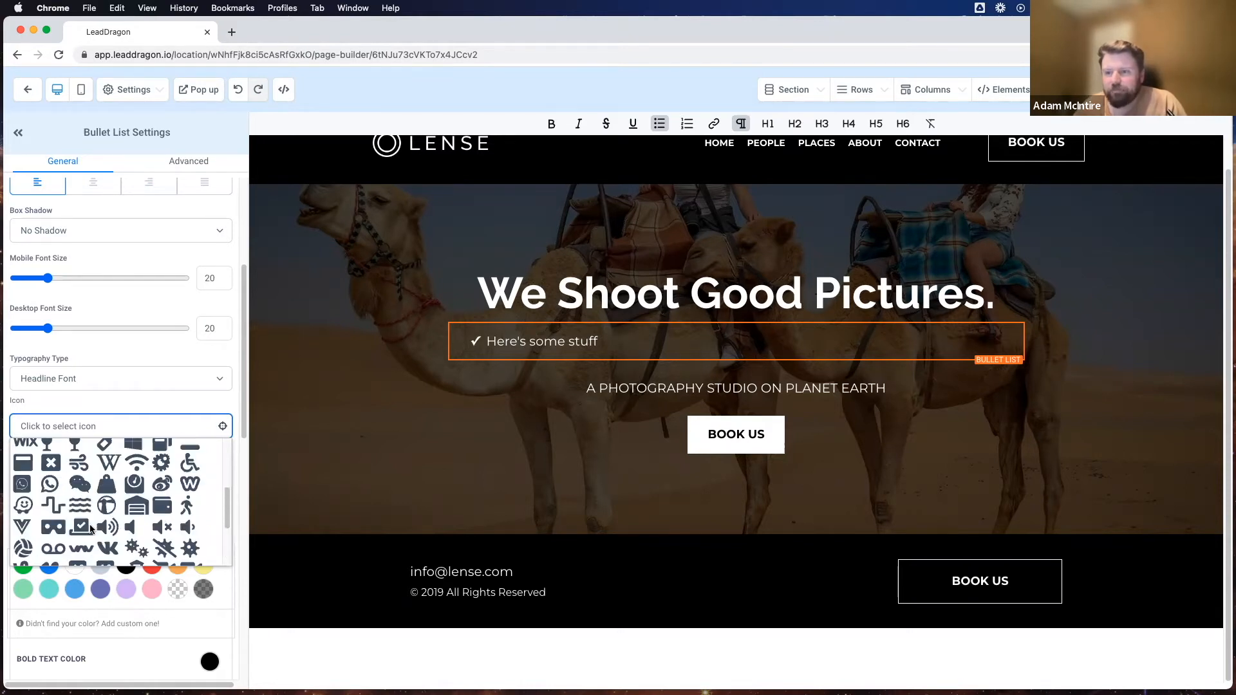
scroll(91, 528, up, 4)
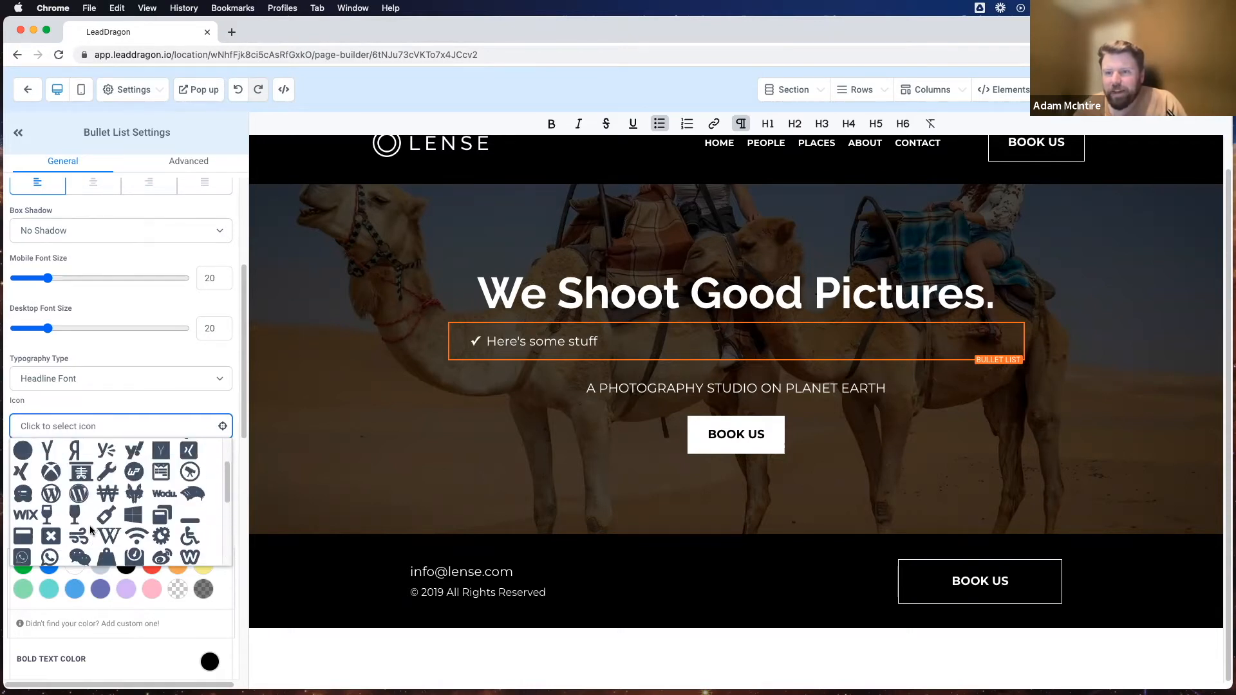
scroll(91, 529, up, 1)
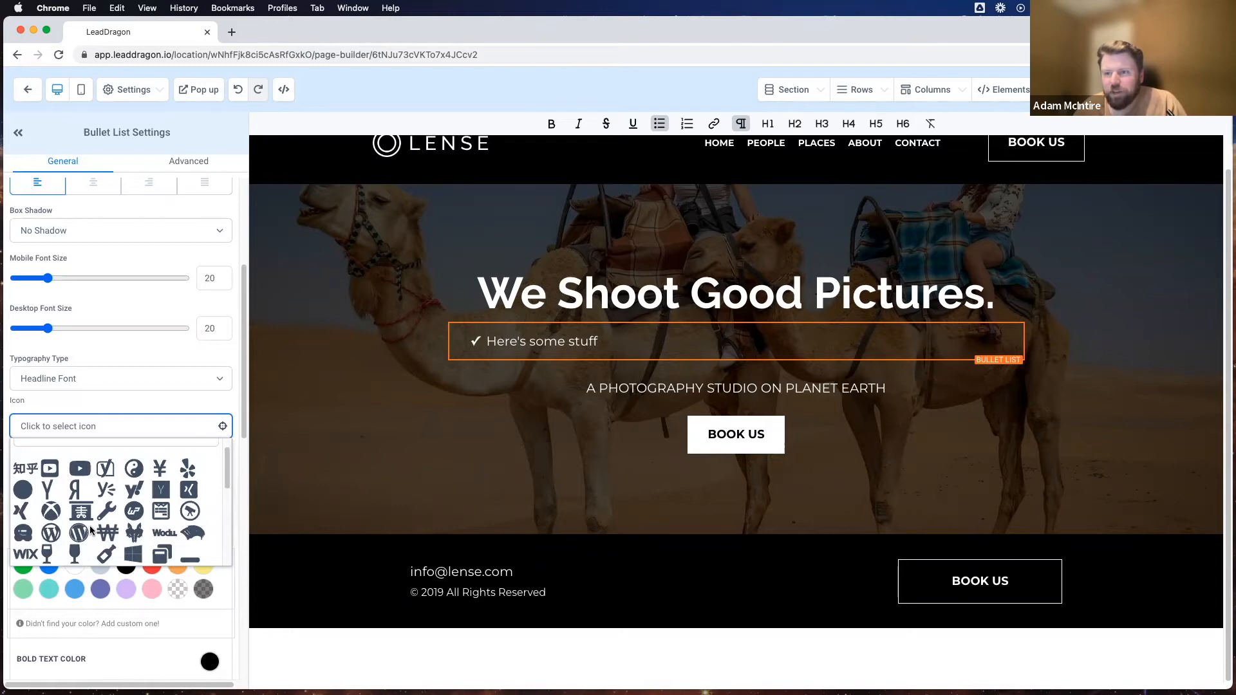
scroll(90, 530, down, 5)
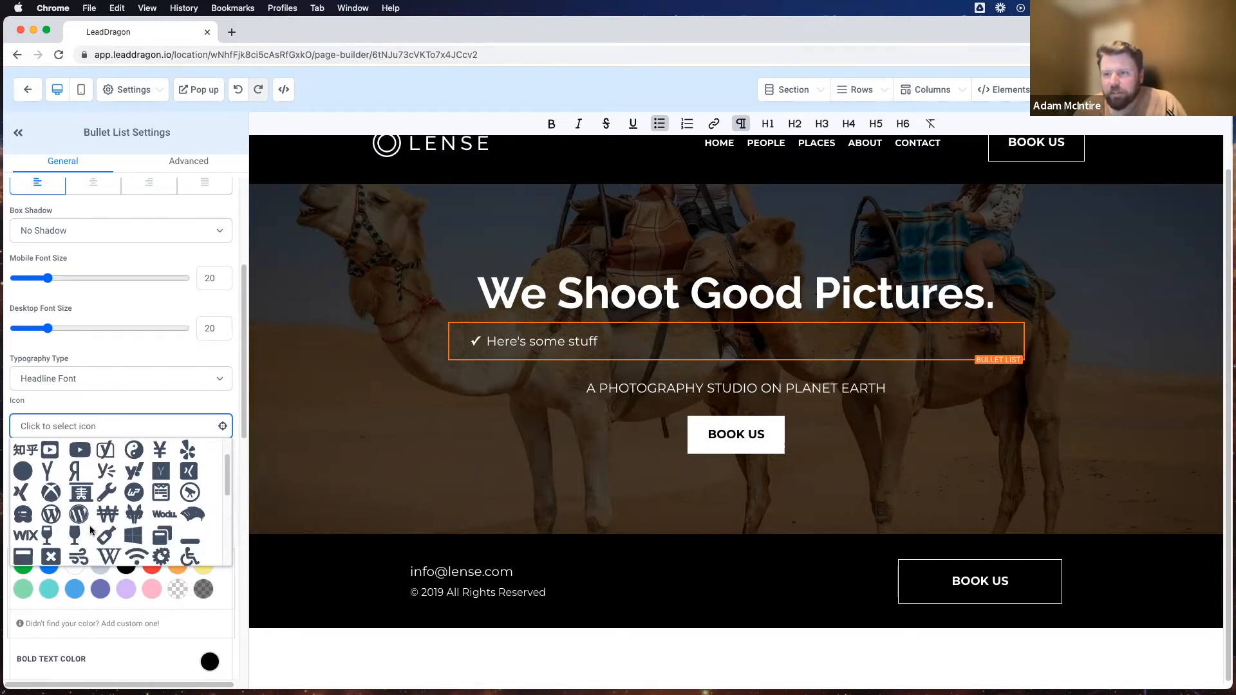
scroll(90, 529, down, 4)
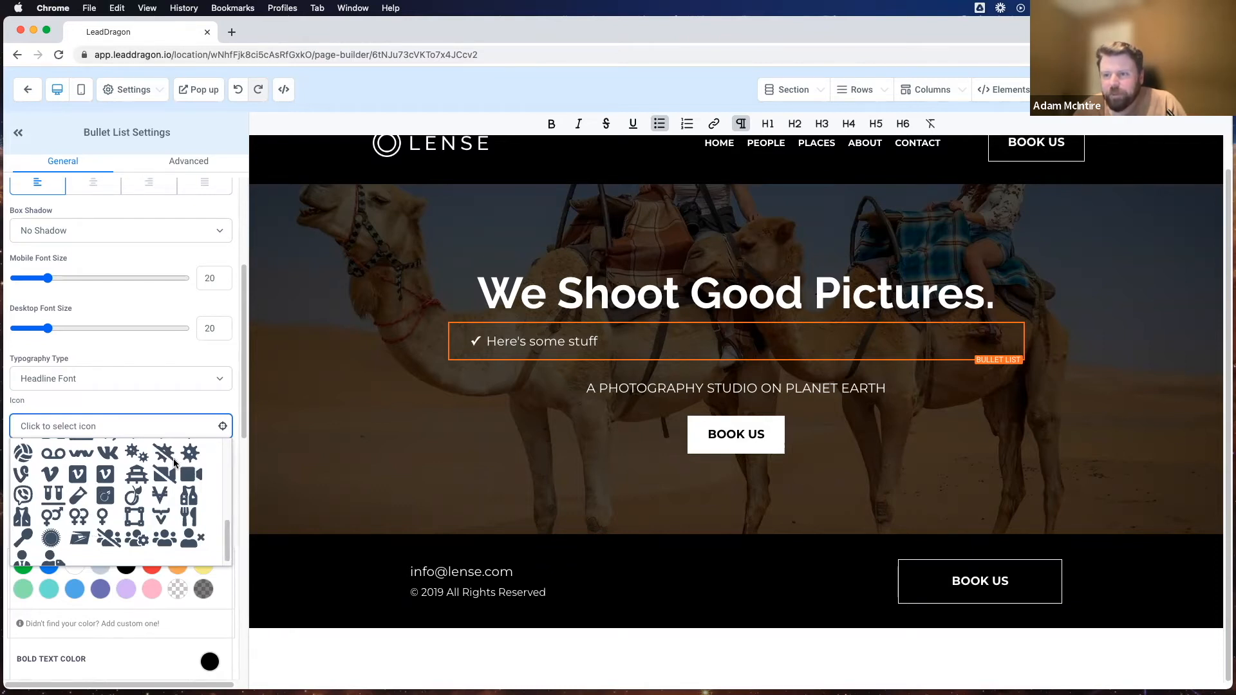
click(189, 475)
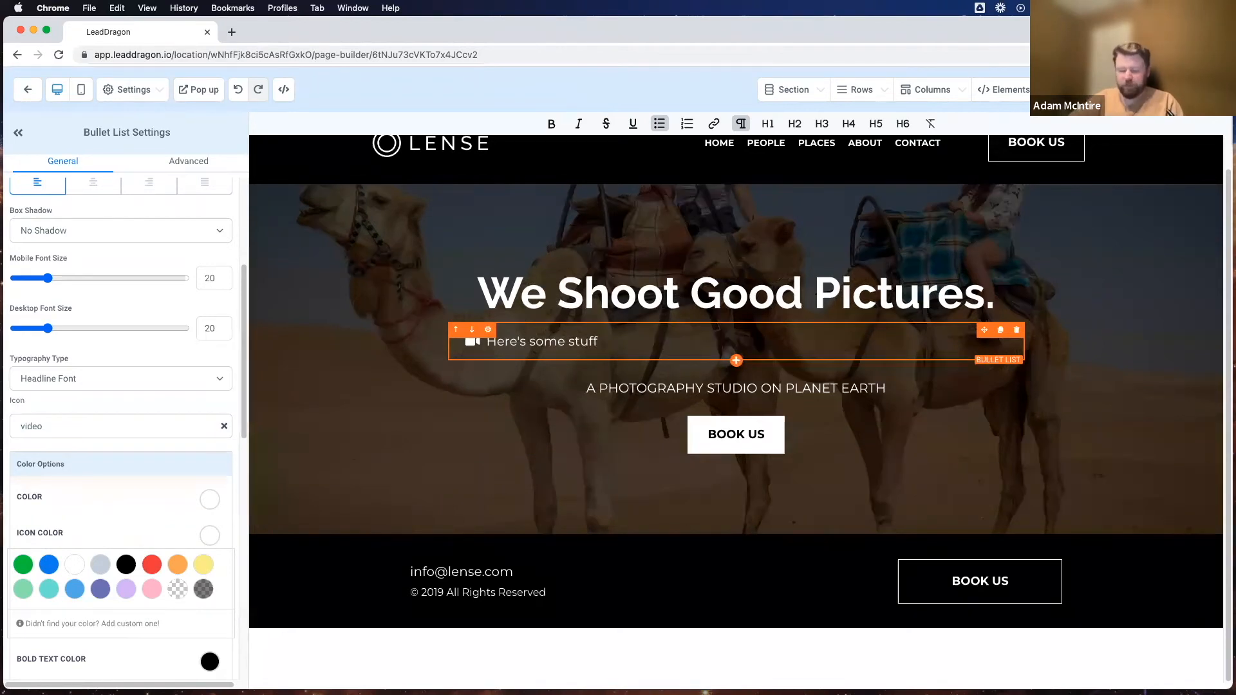
Step: Add a second item reading "More Stuff" to the bullet list
key(Return)
text(More Stuff)
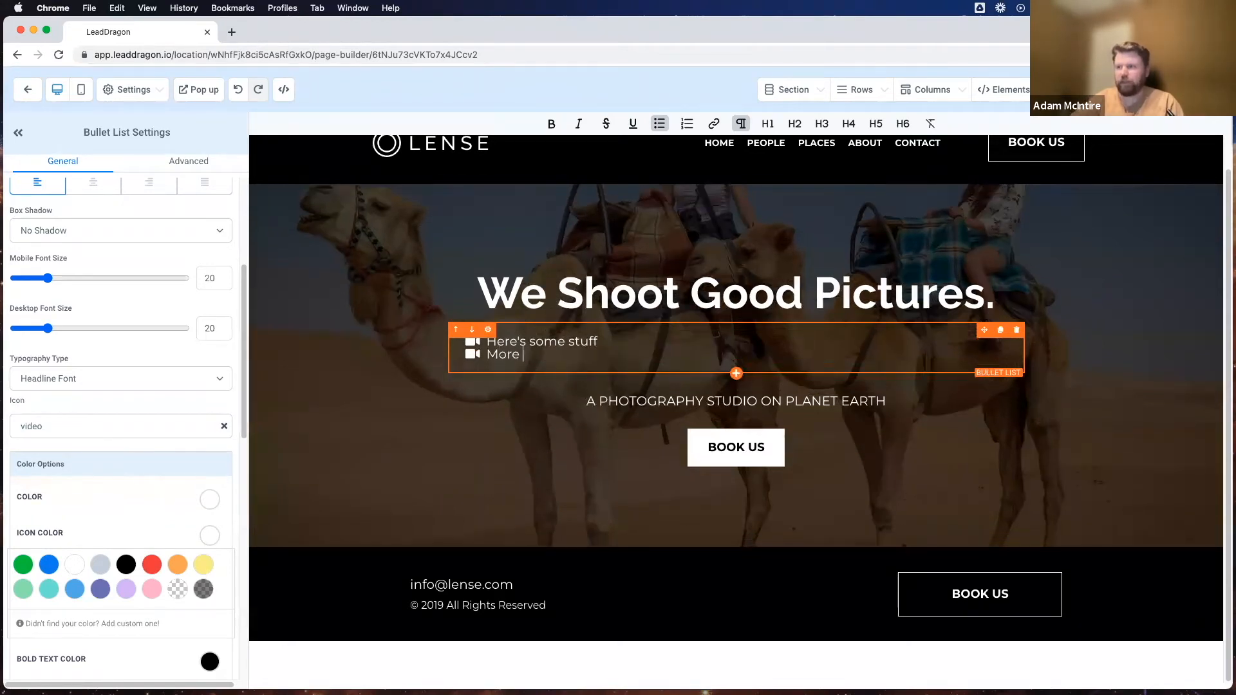
drag(478, 343, 565, 357)
click(594, 347)
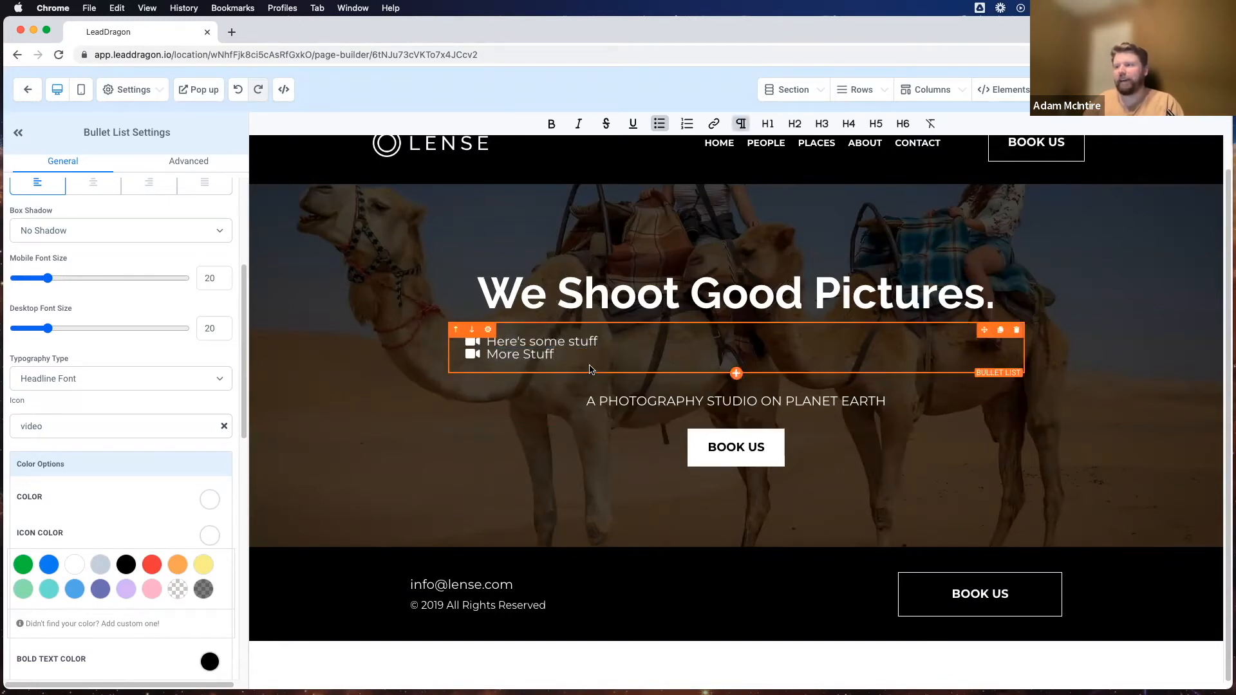
scroll(591, 369, up, 1)
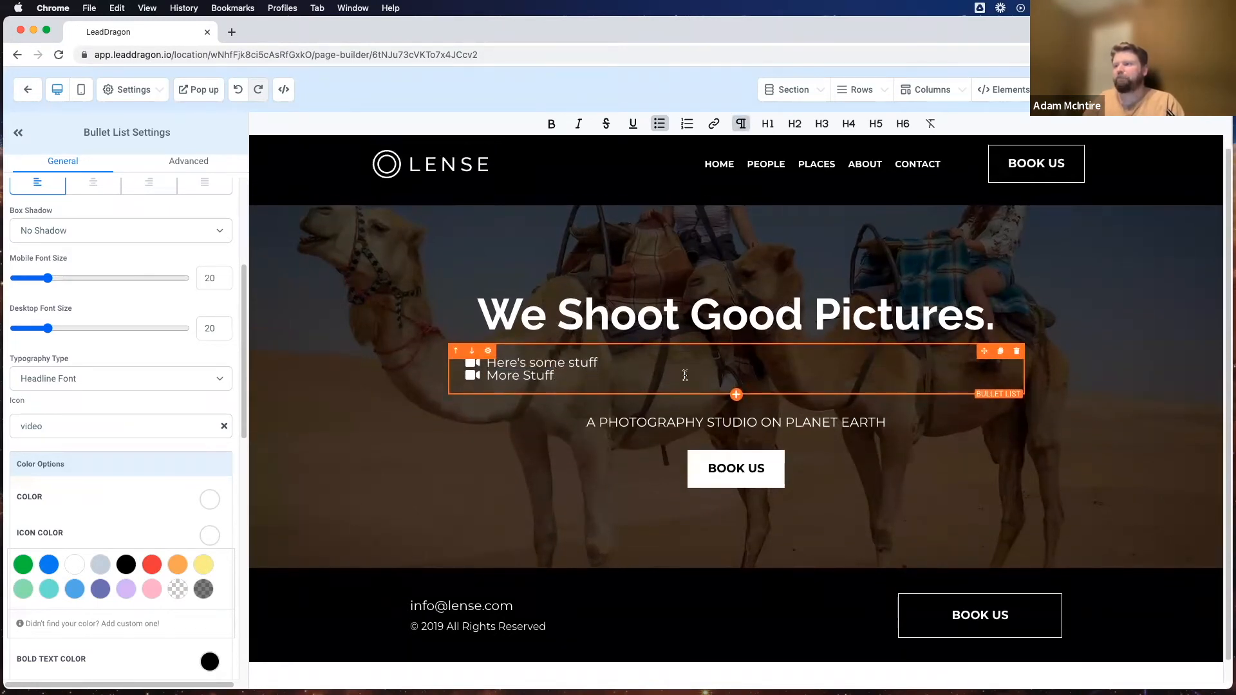
Step: Open the library of addable elements from the bullet list, look over the text, form, blog and media elements, and close it
click(737, 396)
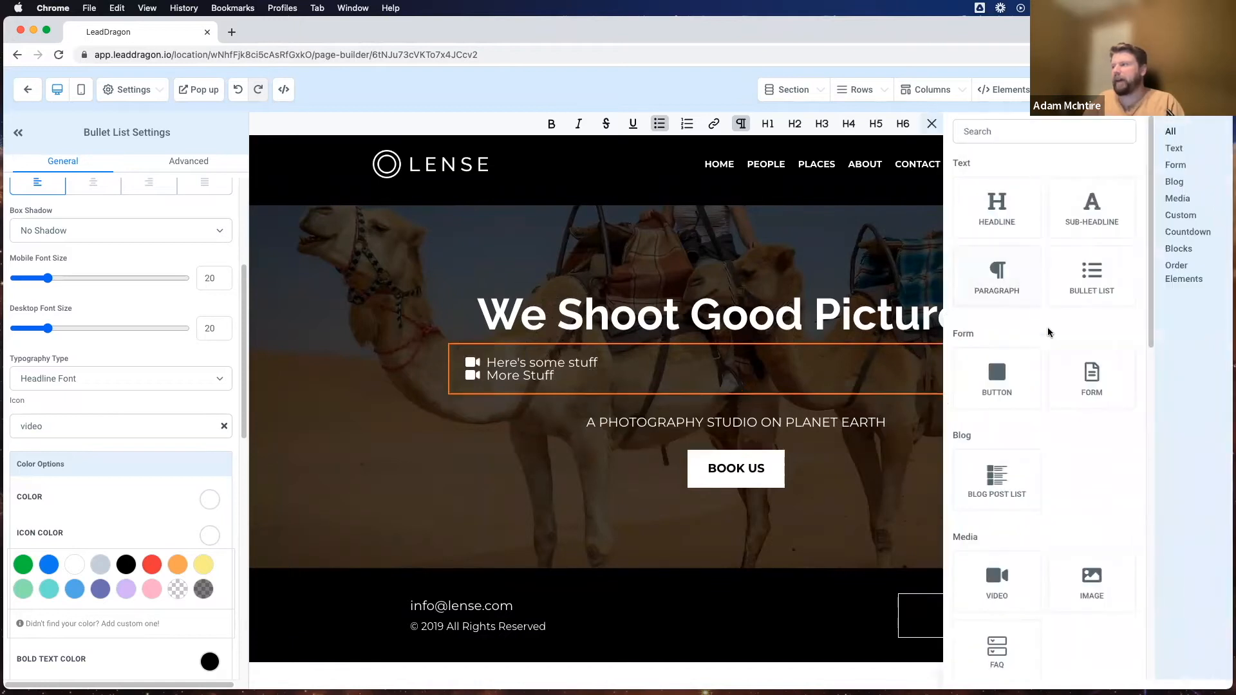
drag(1004, 338, 949, 340)
click(999, 338)
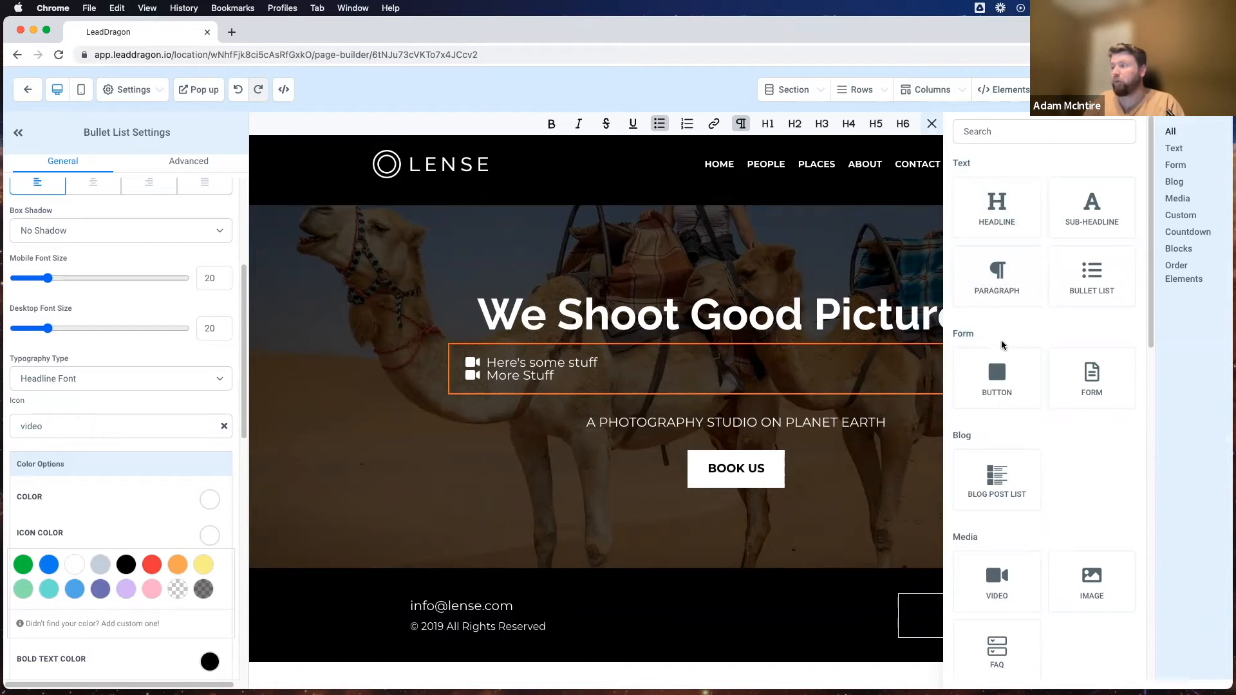
scroll(1001, 340, down, 1)
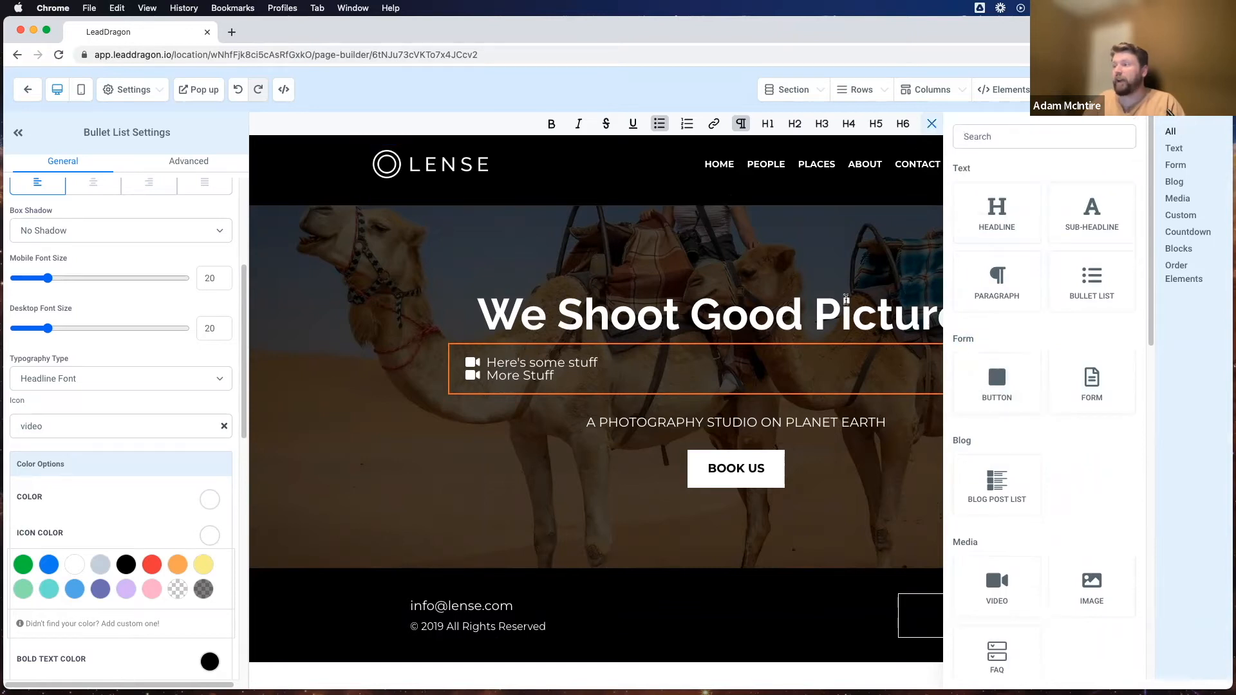
click(932, 124)
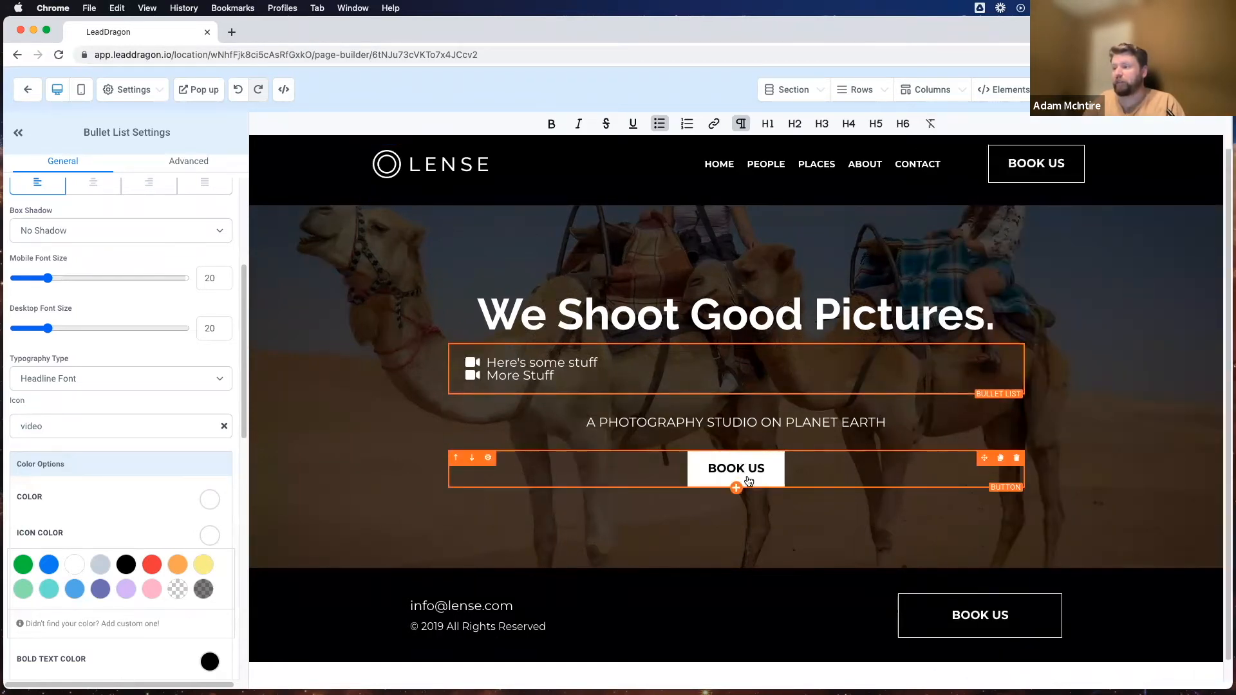
Step: Open the settings of the Book Us button below the tagline and examine the link options under its button actions
click(740, 464)
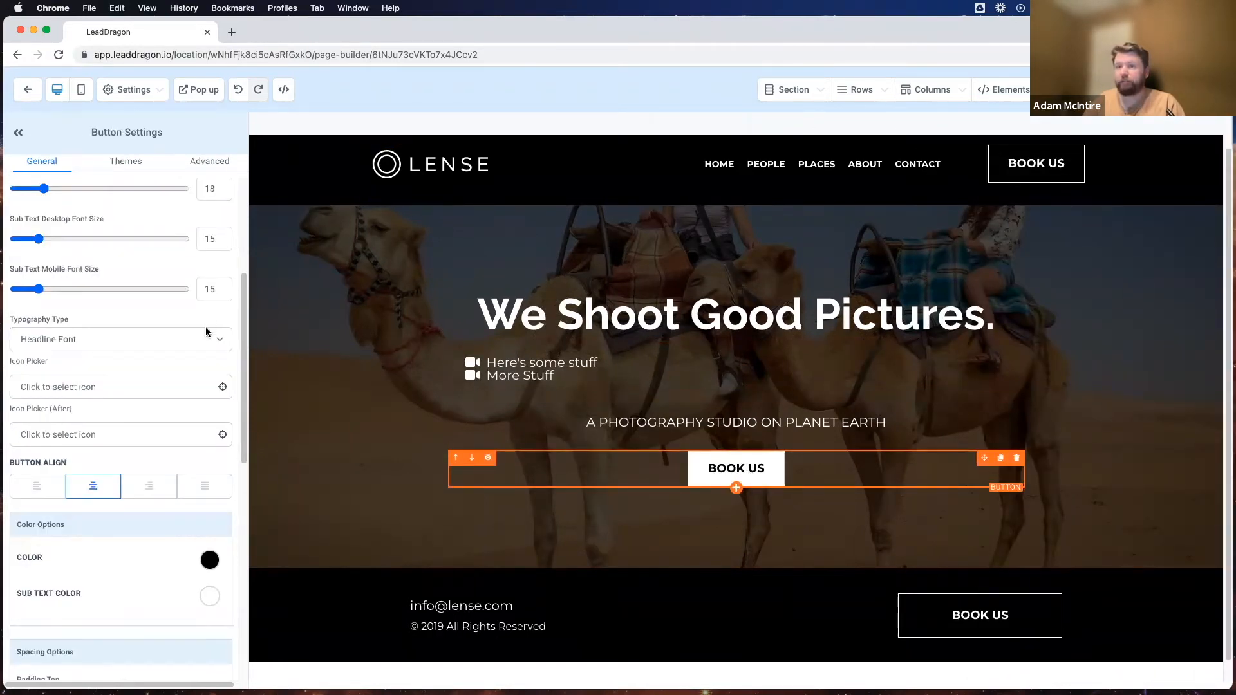
scroll(63, 211, up, 4)
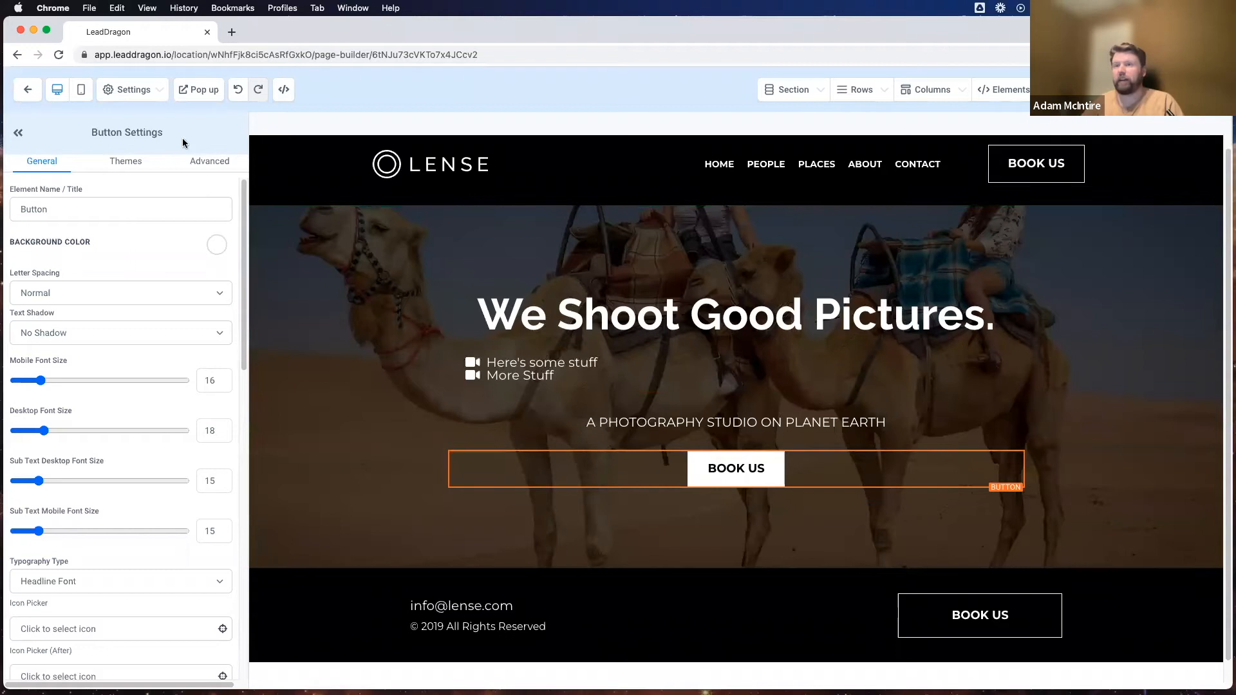
scroll(82, 634, down, 15)
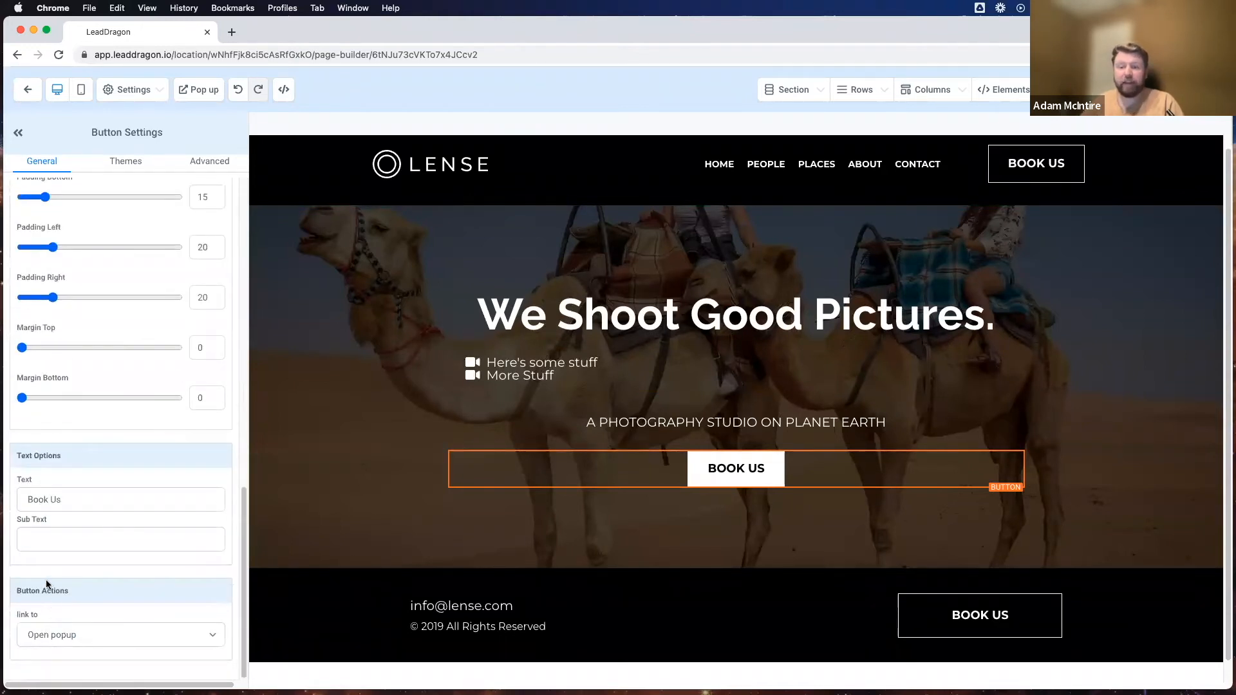
triple_click(68, 596)
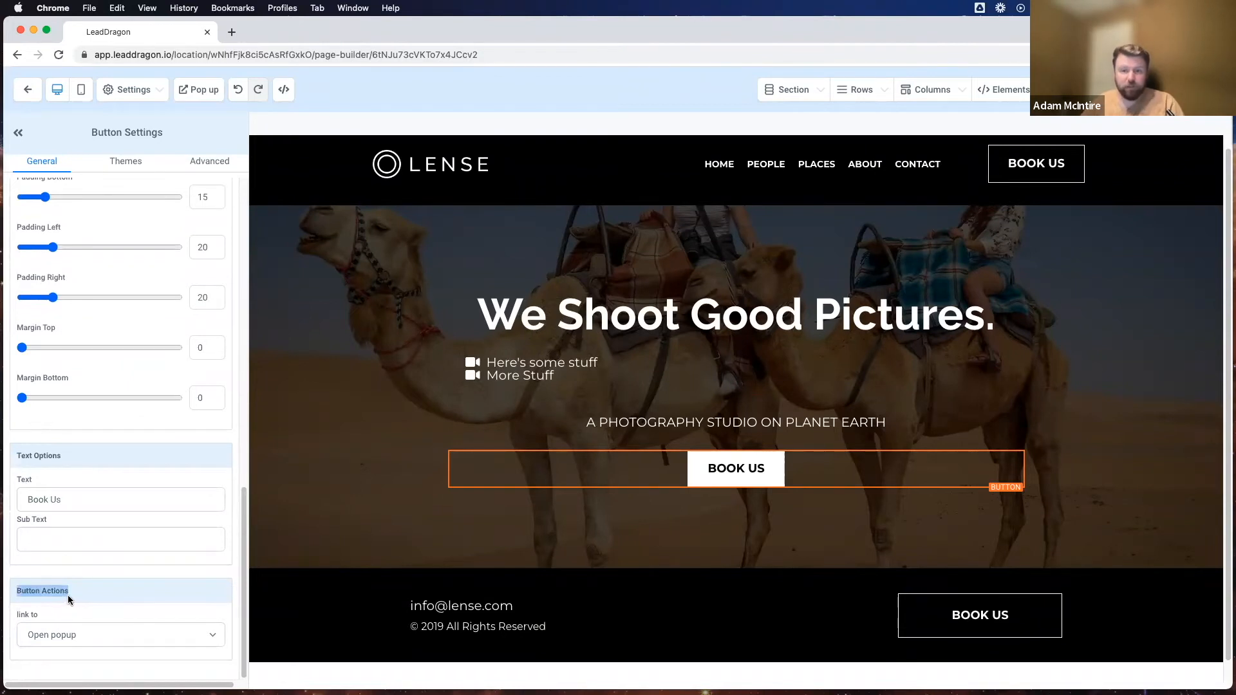
click(125, 581)
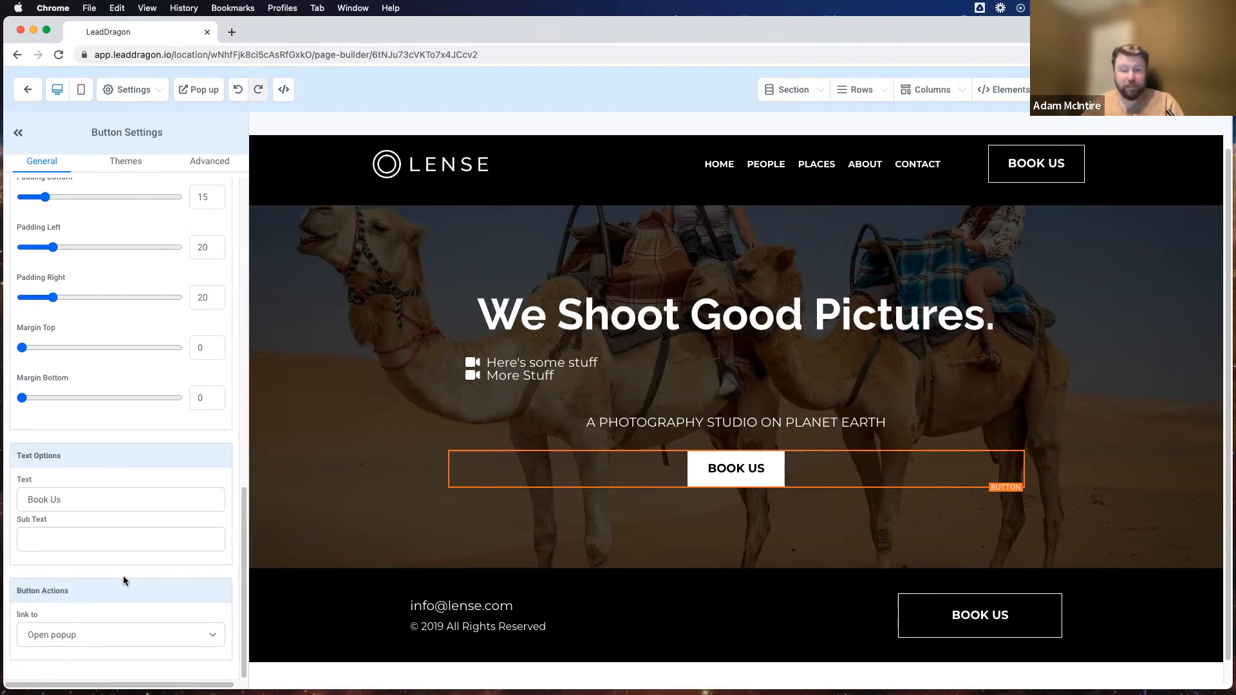
click(102, 638)
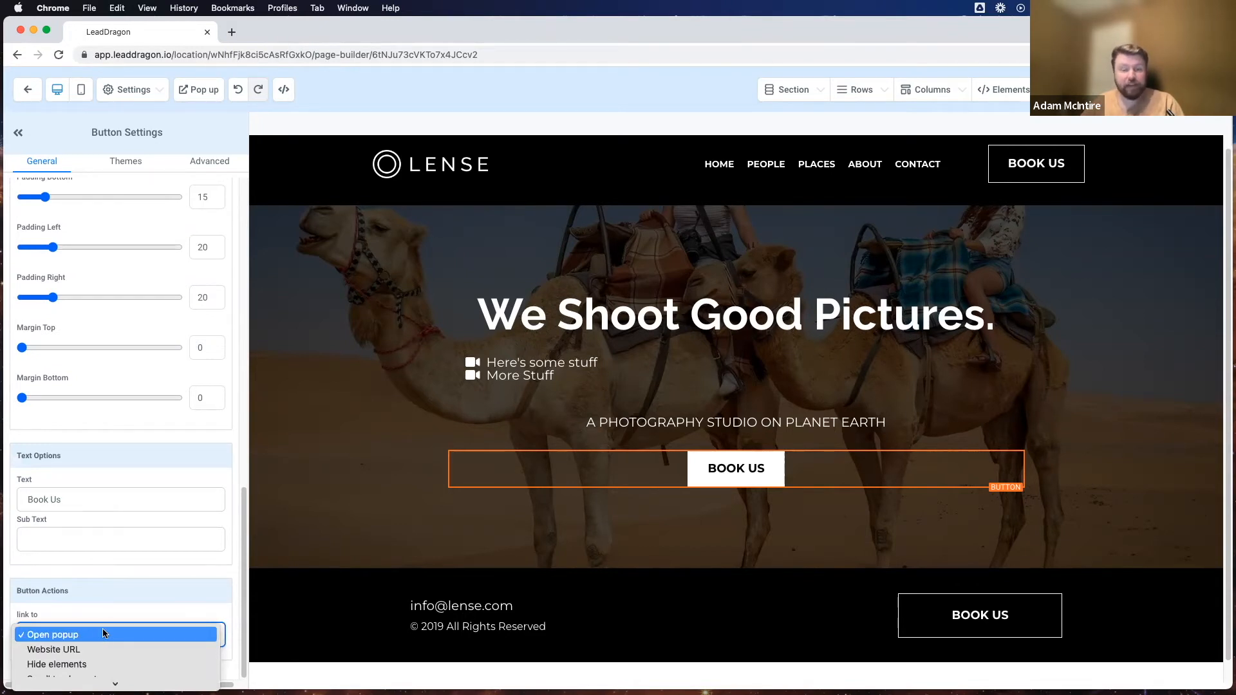
click(125, 595)
click(106, 630)
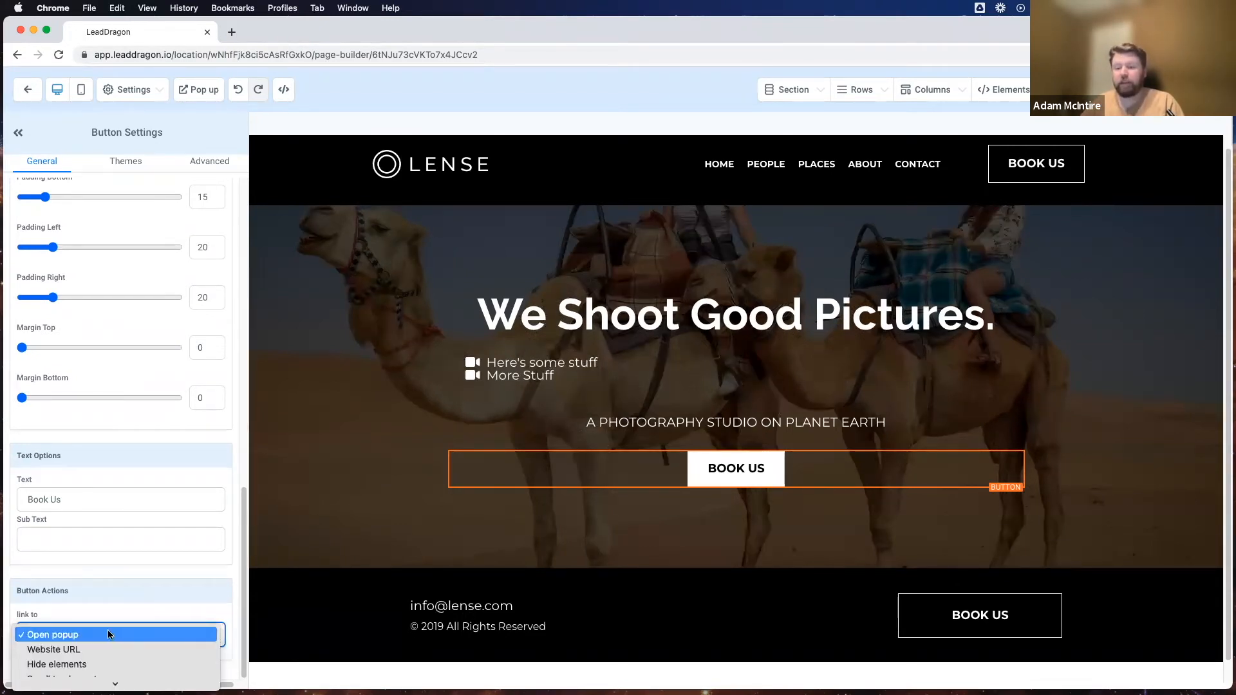
scroll(107, 629, down, 5)
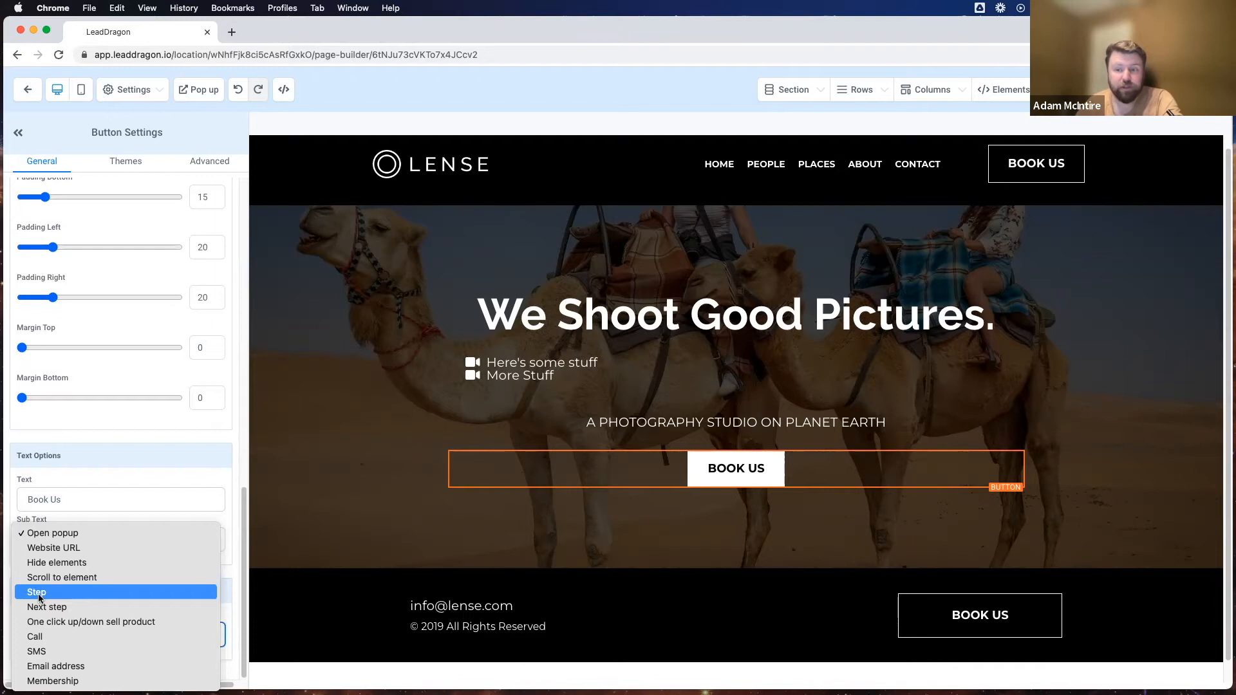
Step: Try linking the hero Book Us button to a funnel step and check which pages can be chosen
click(39, 593)
scroll(59, 591, down, 1)
click(64, 620)
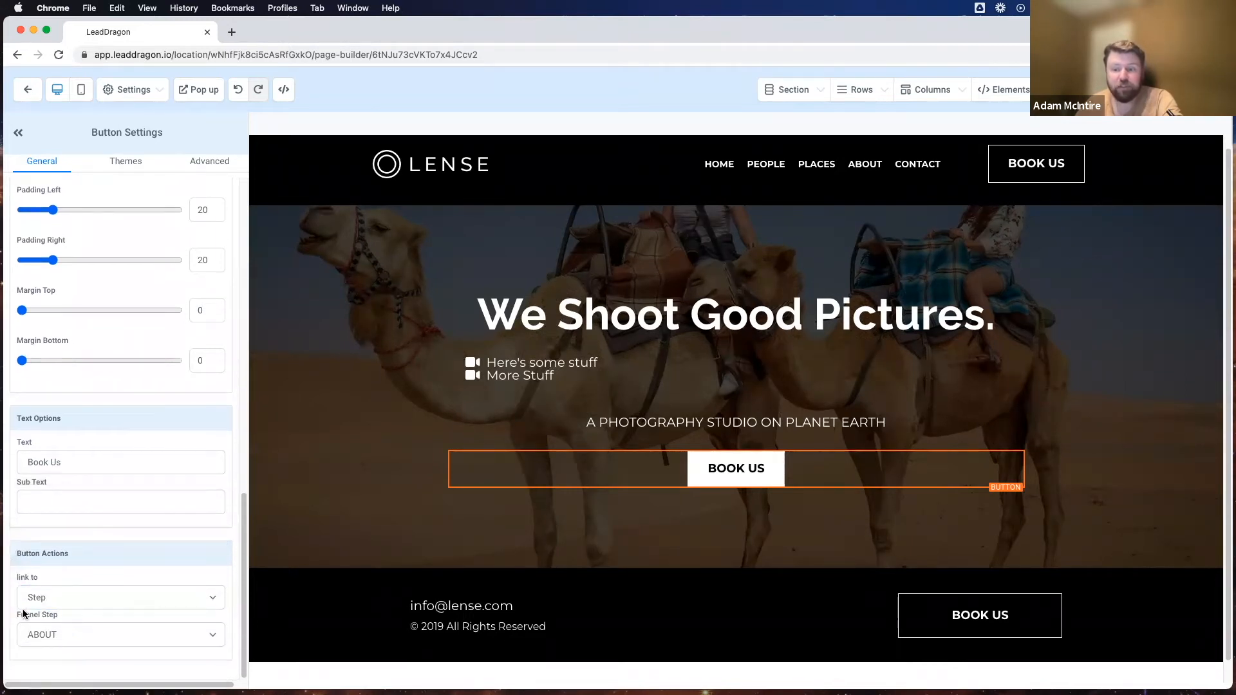
click(78, 634)
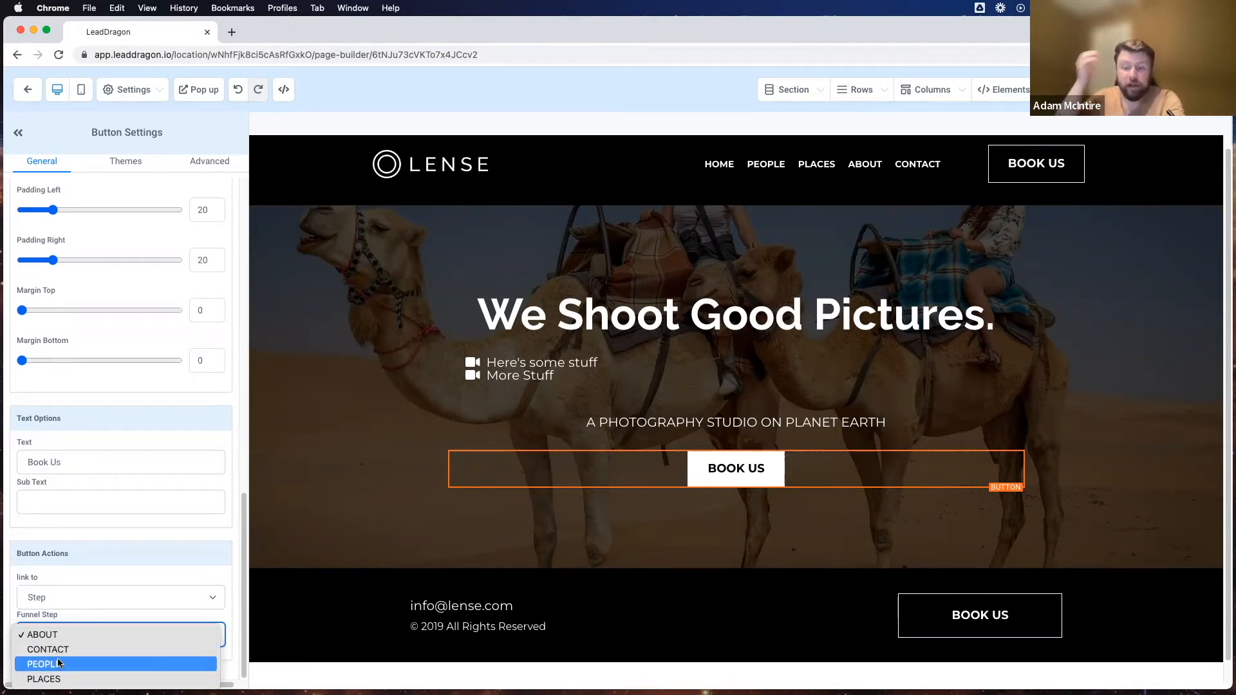
click(63, 605)
Step: Try Website URL as the hero button's link action and return it to Open popup
click(64, 598)
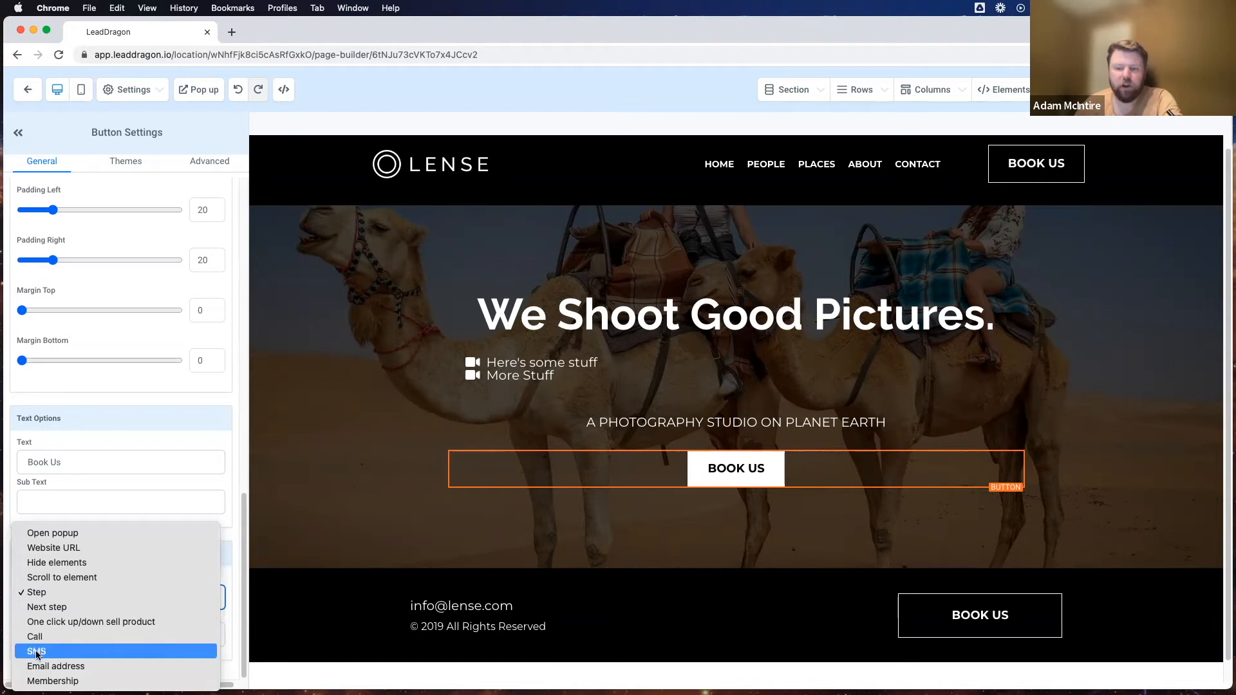
key(Down)
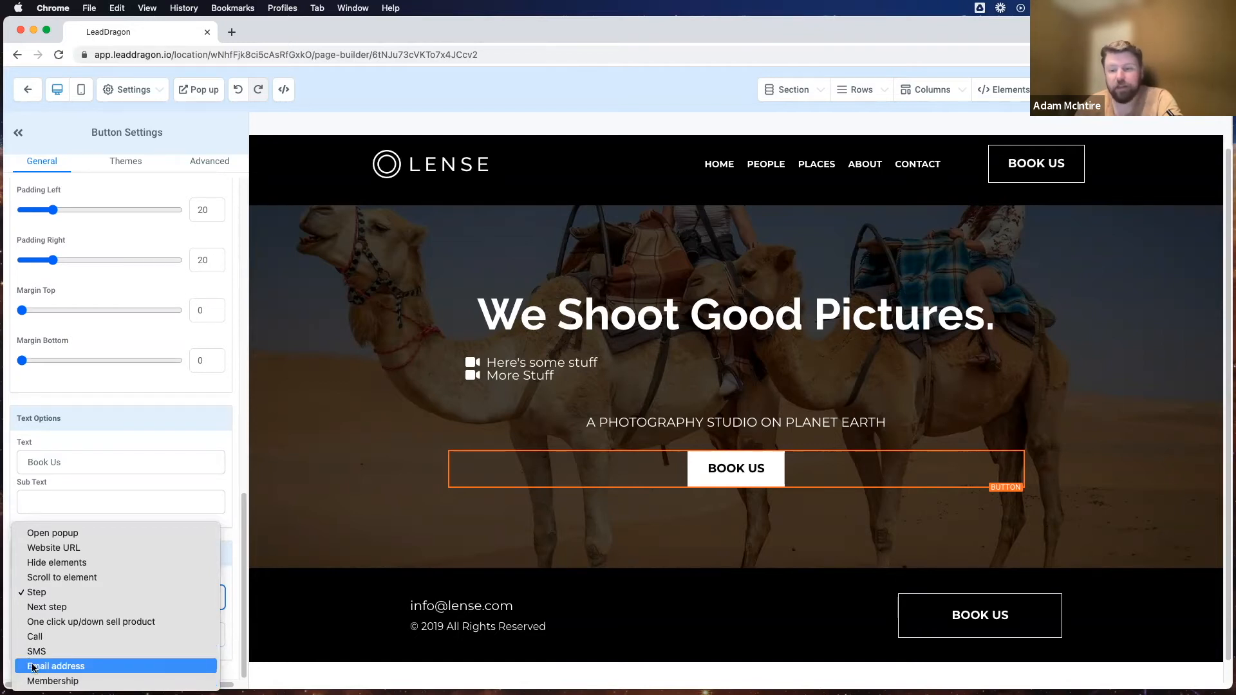
key(Escape)
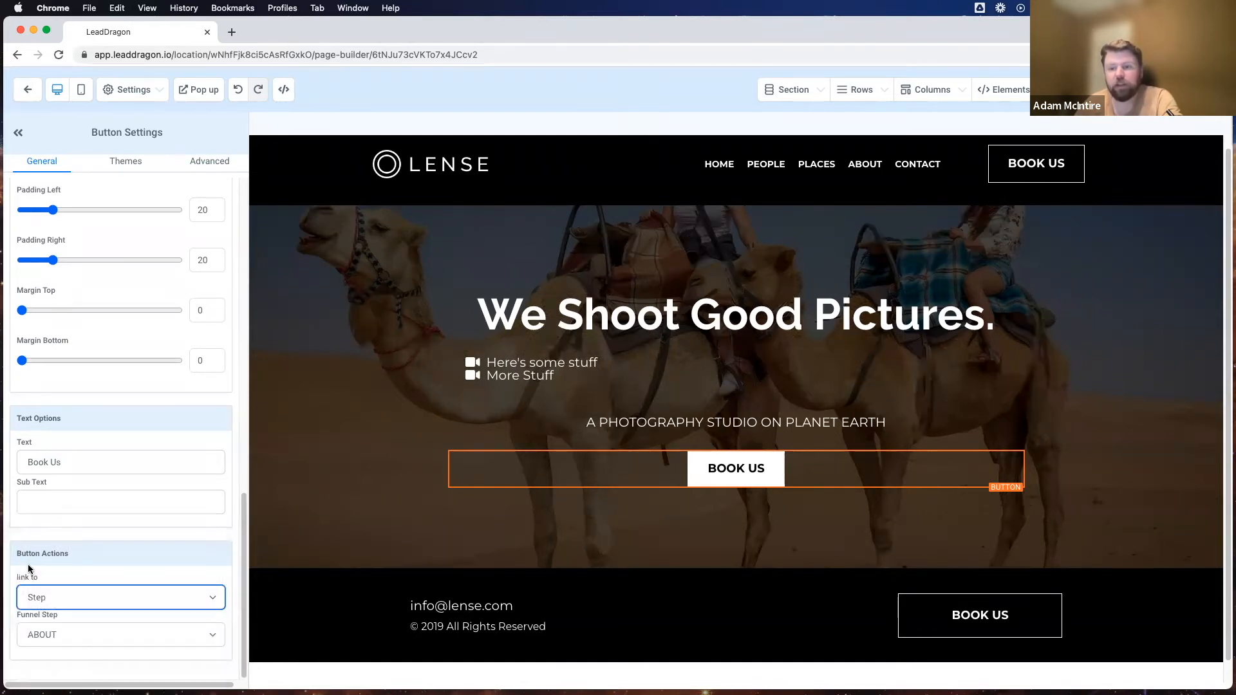
key(w)
click(33, 596)
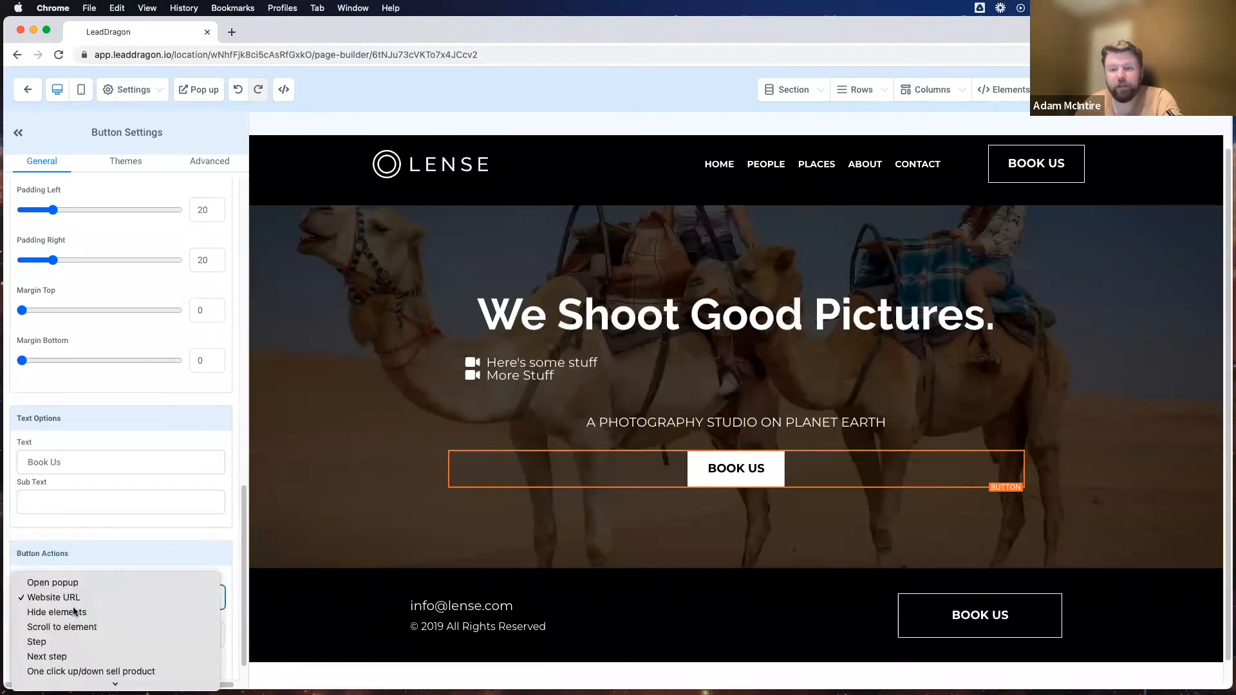
click(95, 581)
Step: Try a red background on the hero Book Us button and return it to white
scroll(99, 561, up, 15)
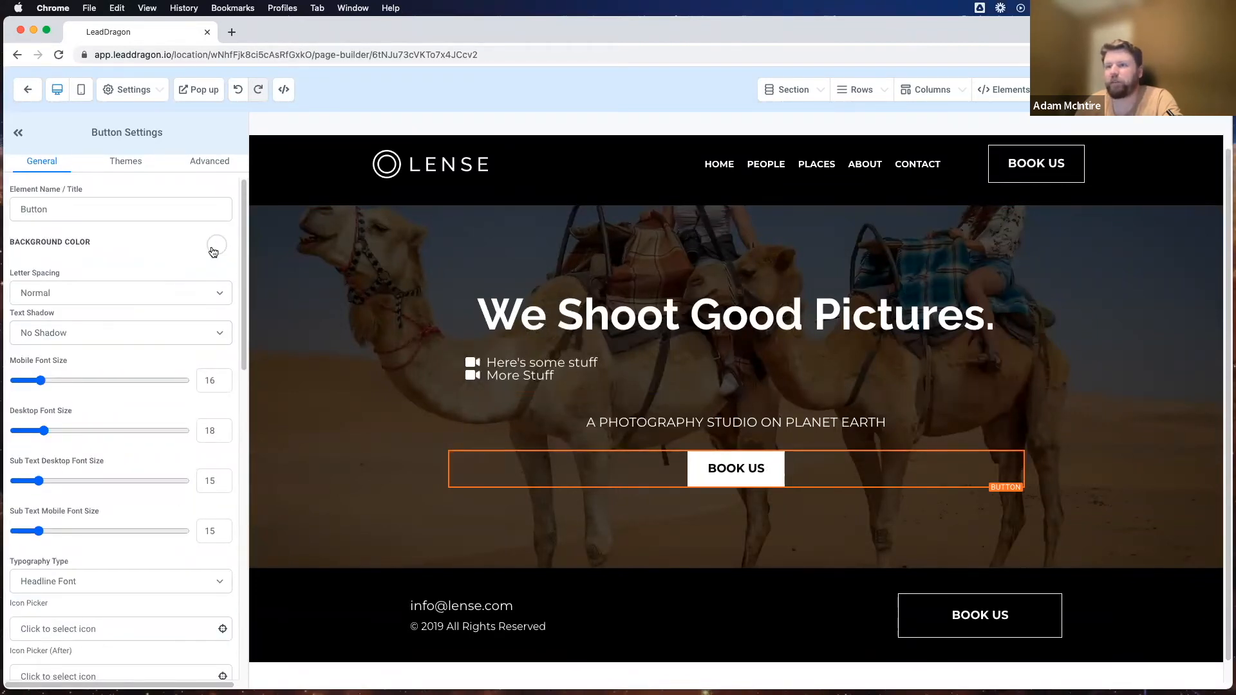
click(216, 244)
click(145, 274)
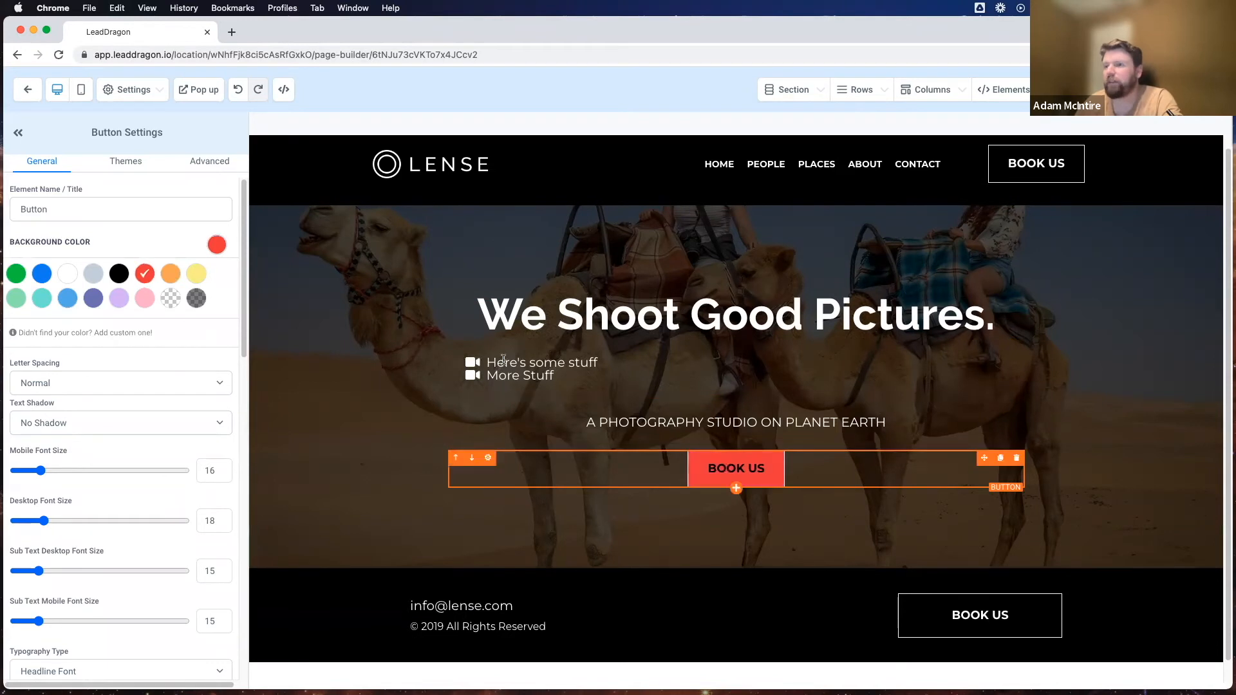
click(65, 274)
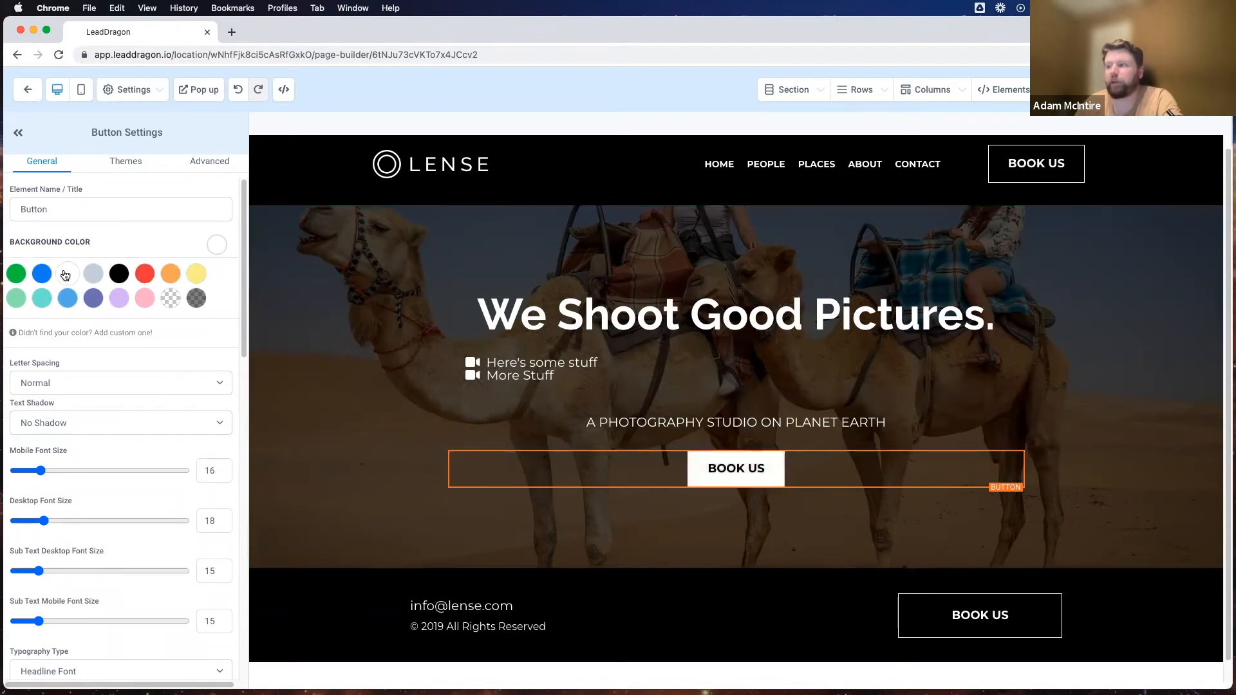
click(97, 240)
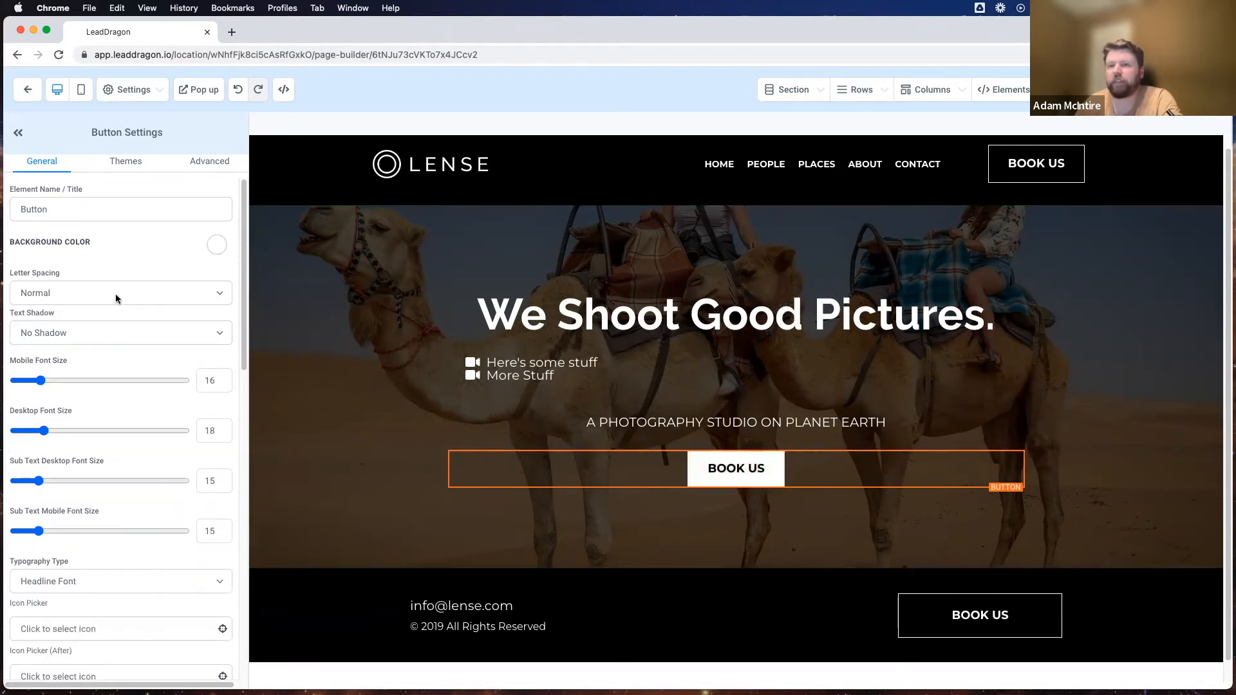
Step: Rename the hero button element as Demo Button
click(21, 207)
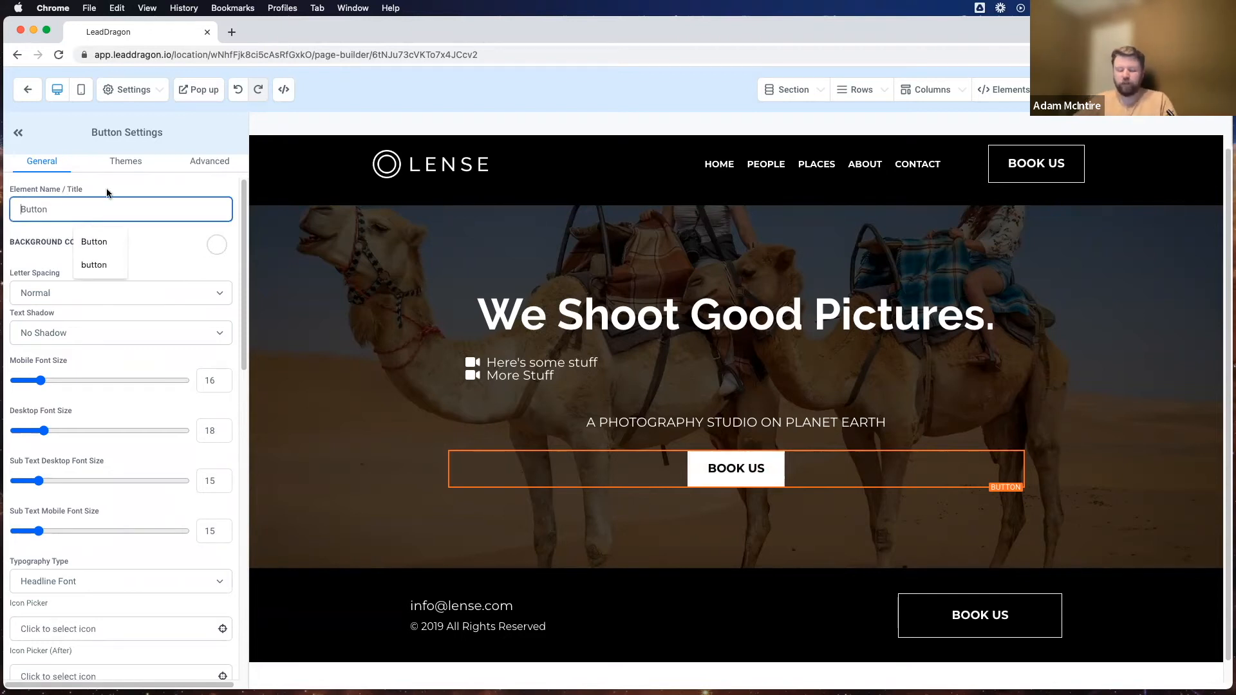
text(Demo)
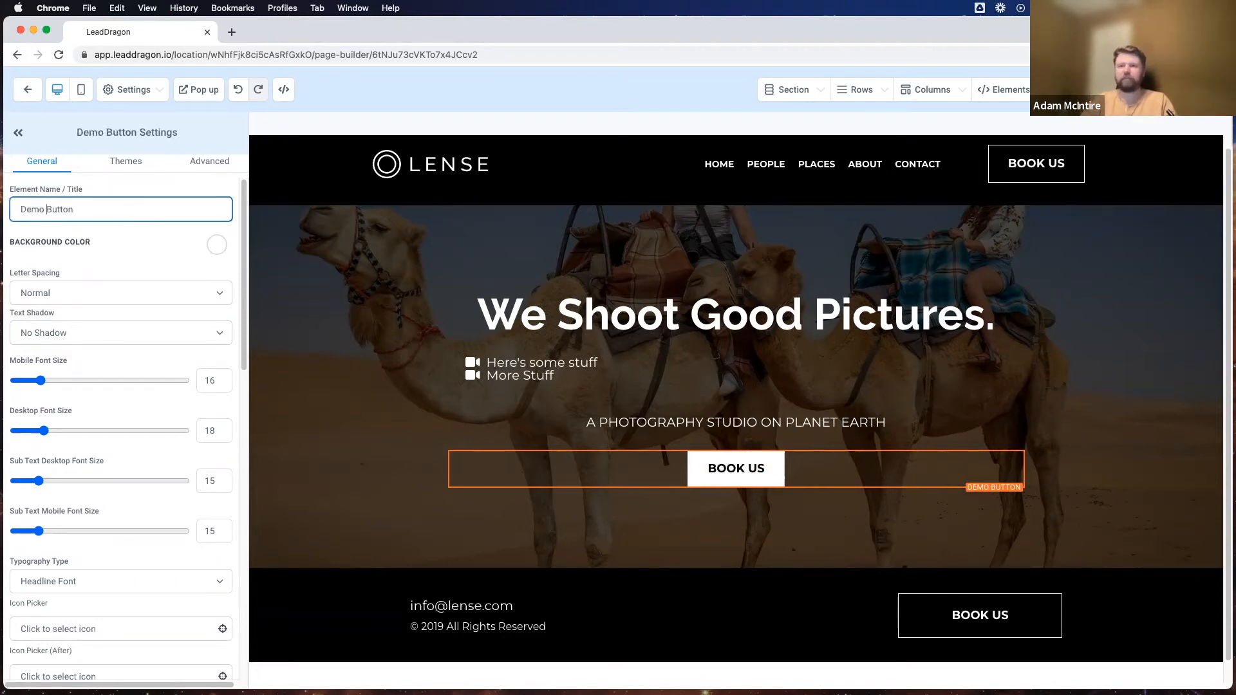
click(136, 234)
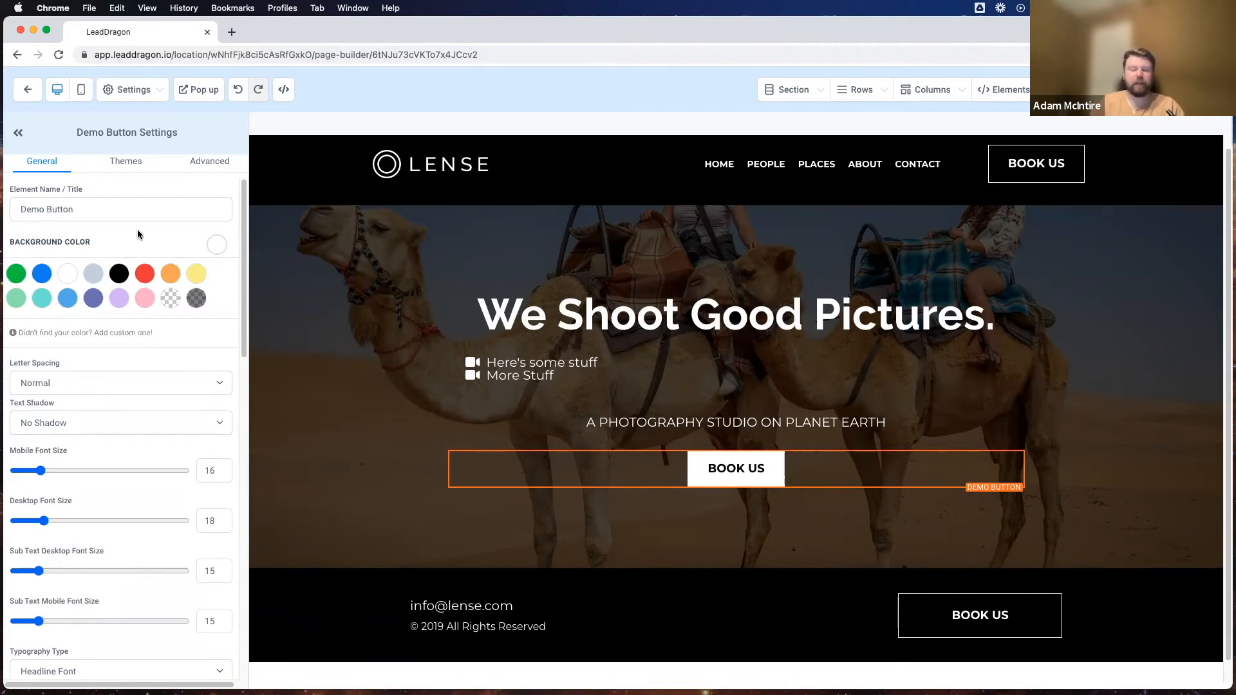
Step: Change the hero button's text to "Sign Up!"
scroll(52, 225, down, 3)
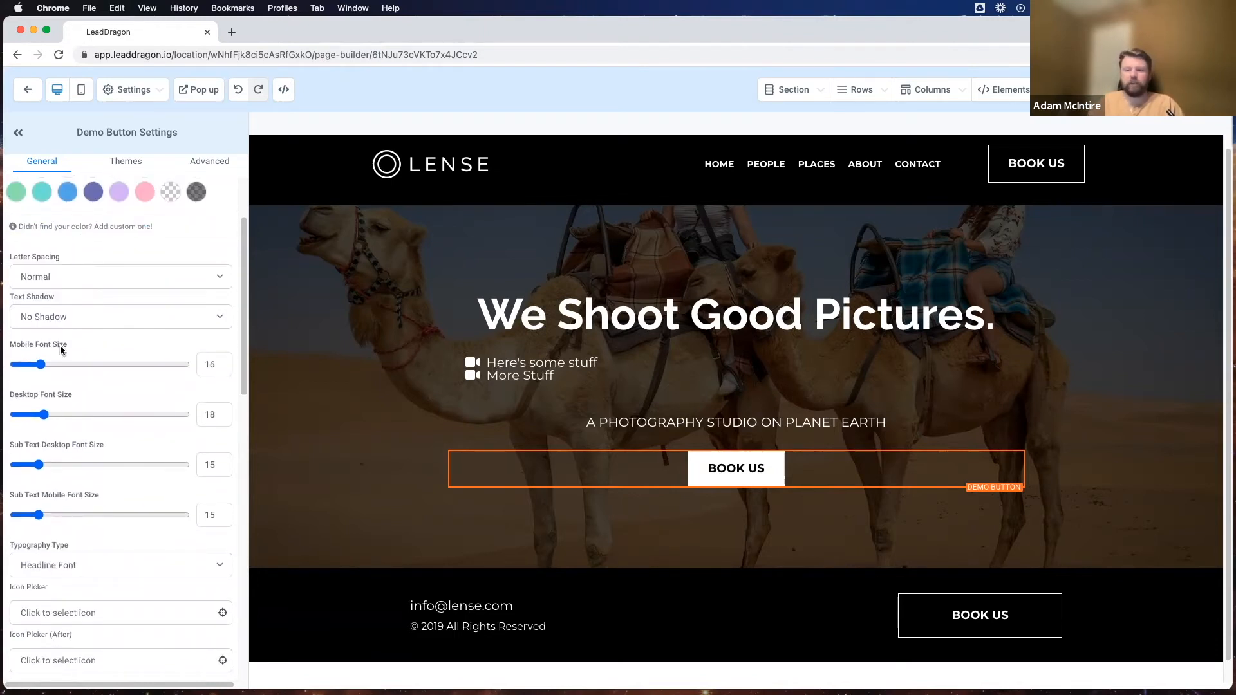
scroll(64, 403, down, 2)
scroll(68, 426, down, 9)
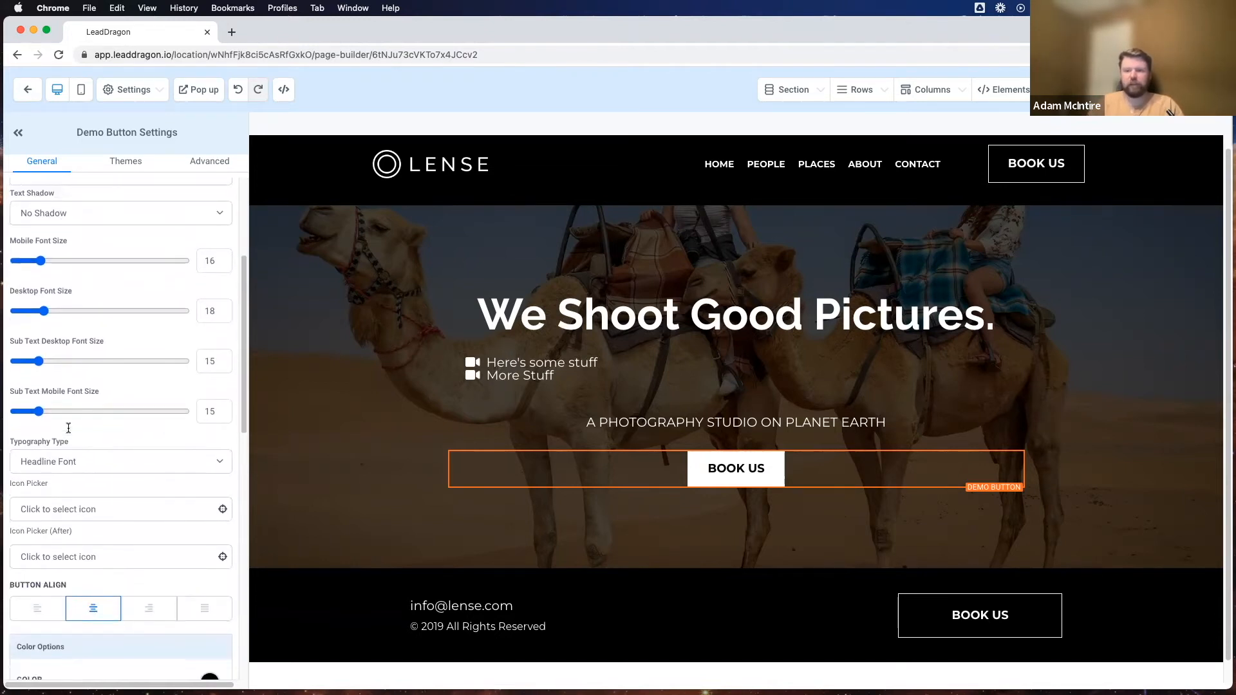
scroll(68, 428, down, 10)
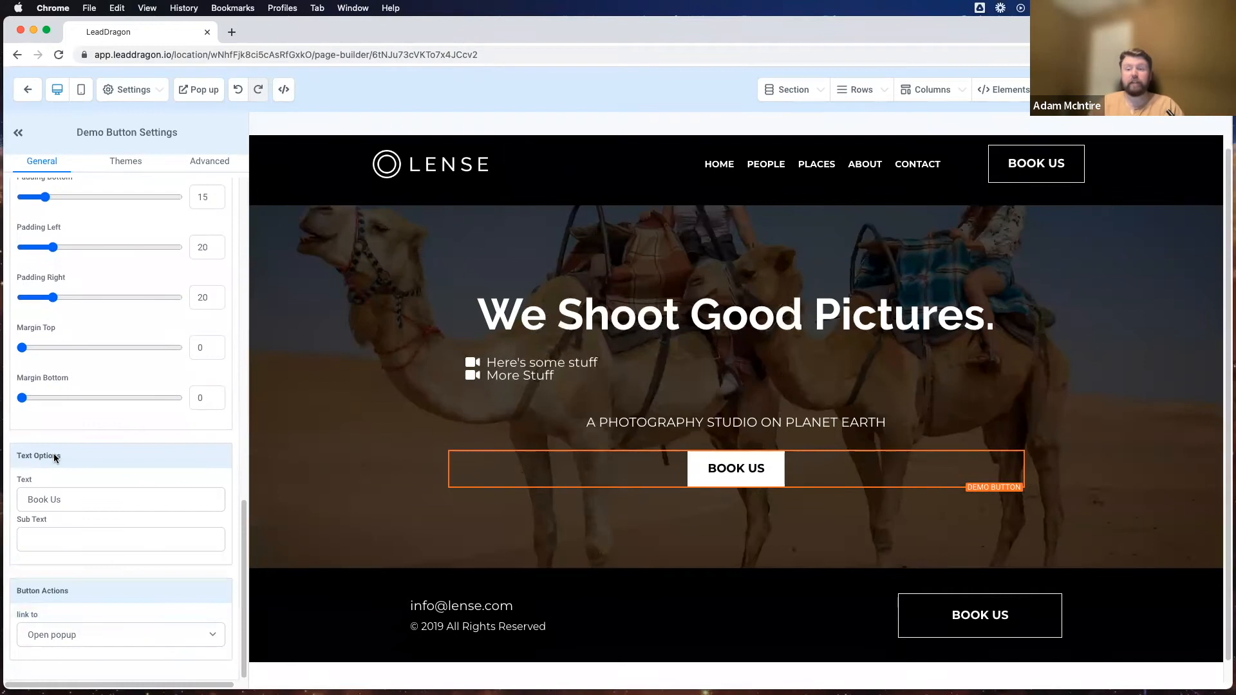
triple_click(76, 505)
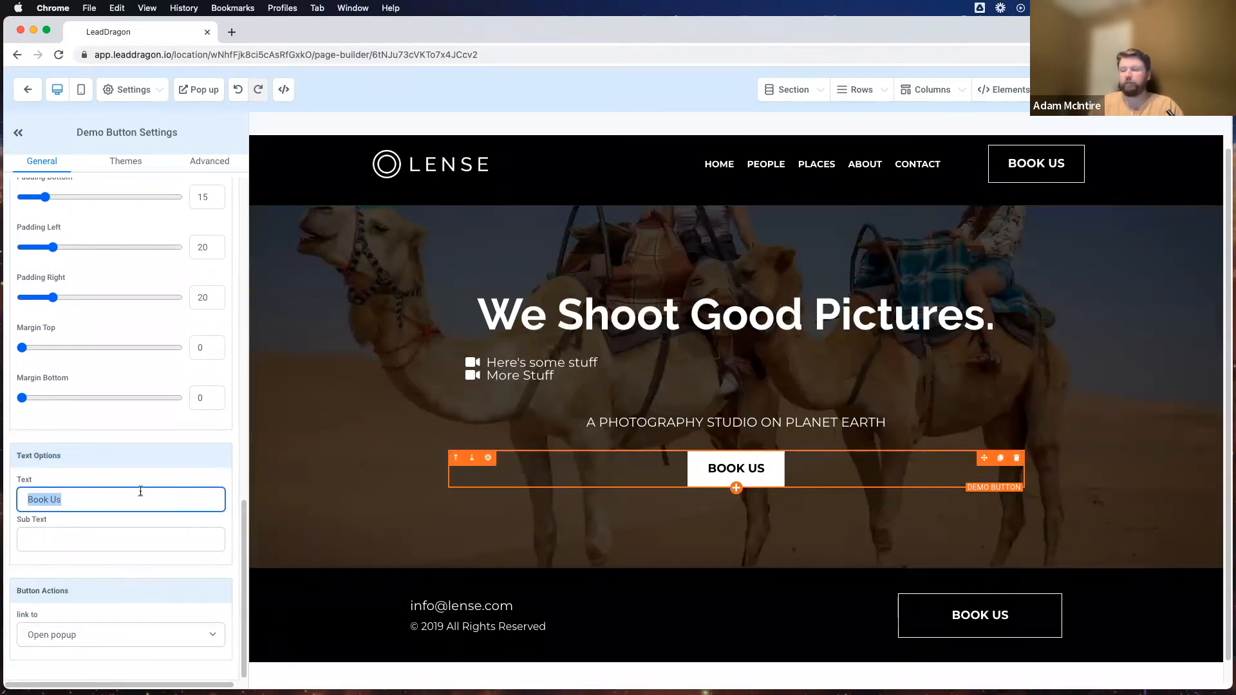
click(97, 491)
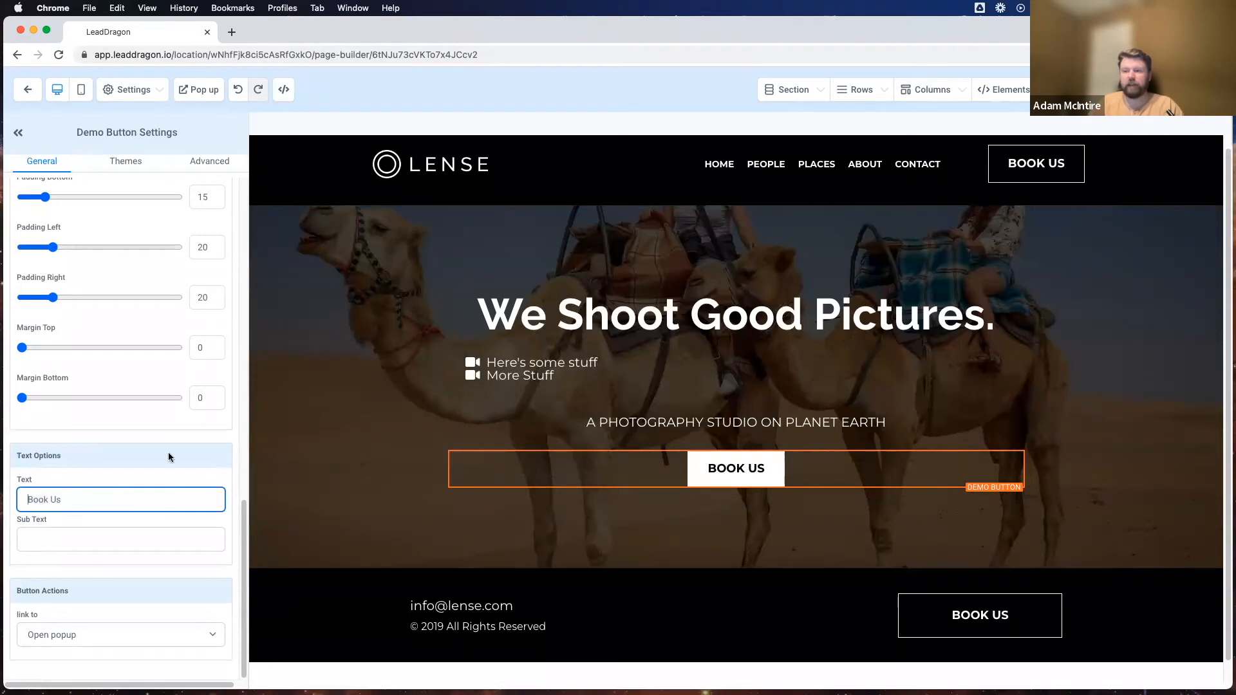
triple_click(130, 502)
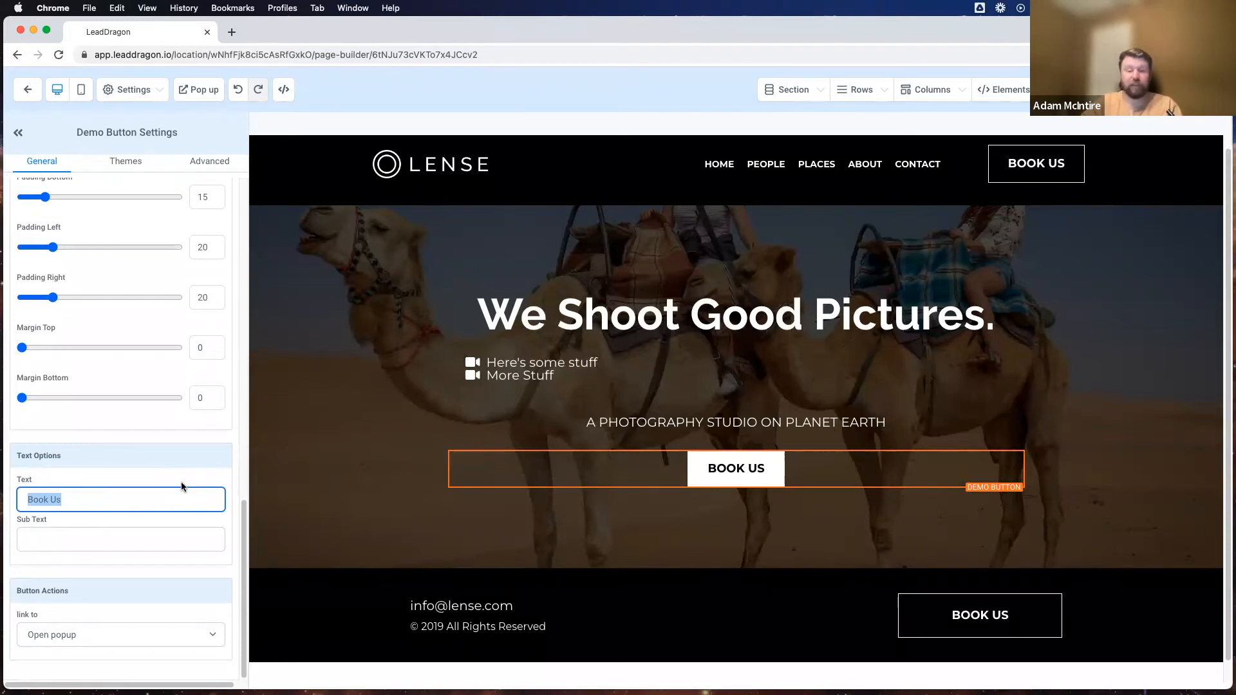
triple_click(118, 499)
text(Sign Up!)
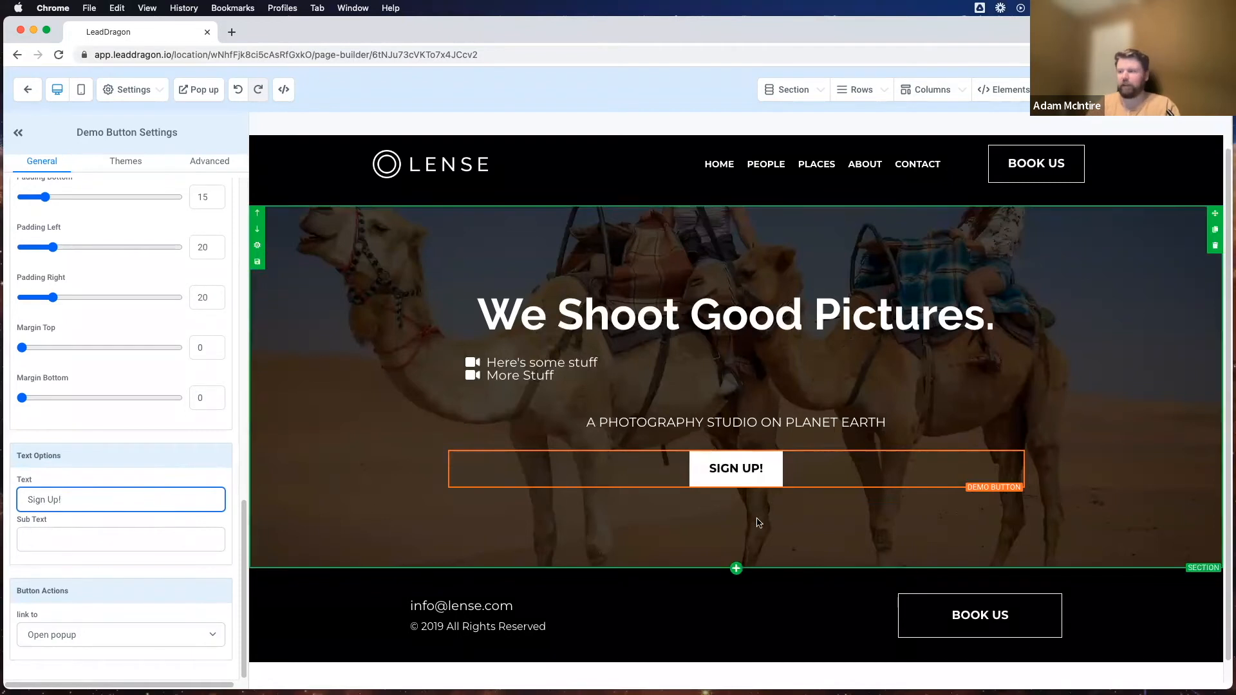
Step: Add the sub text "I want pictures now!" to the Sign Up! button
click(75, 538)
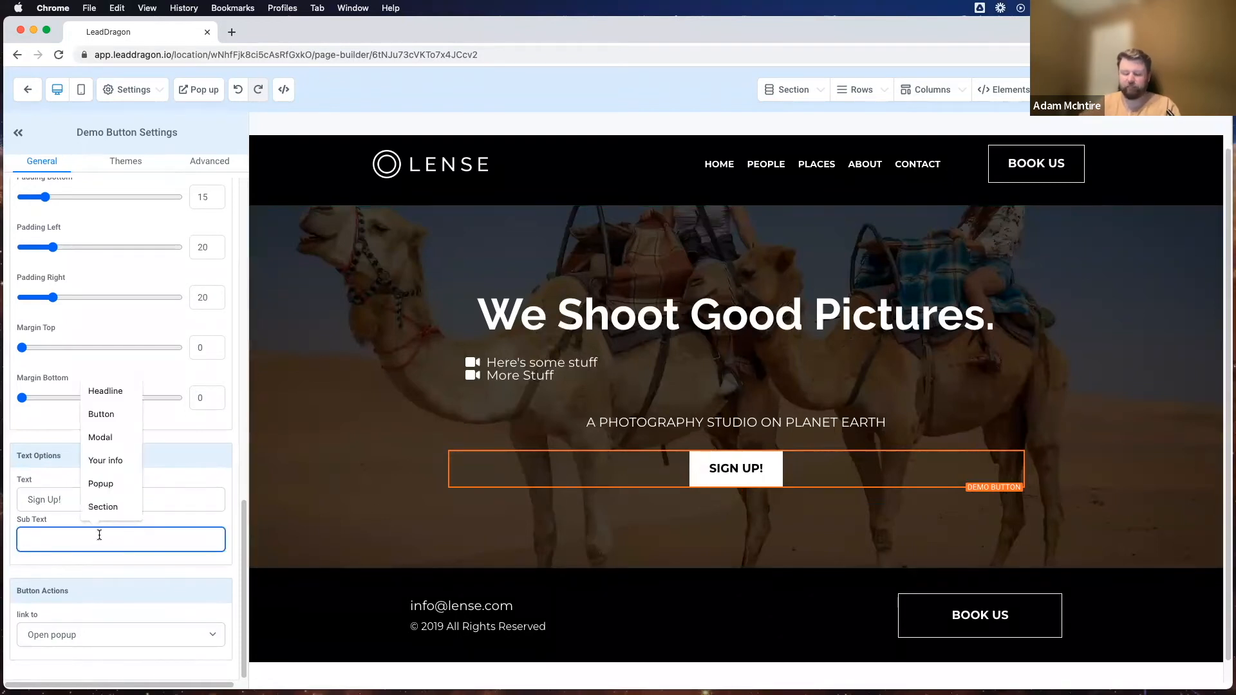
text(I want p)
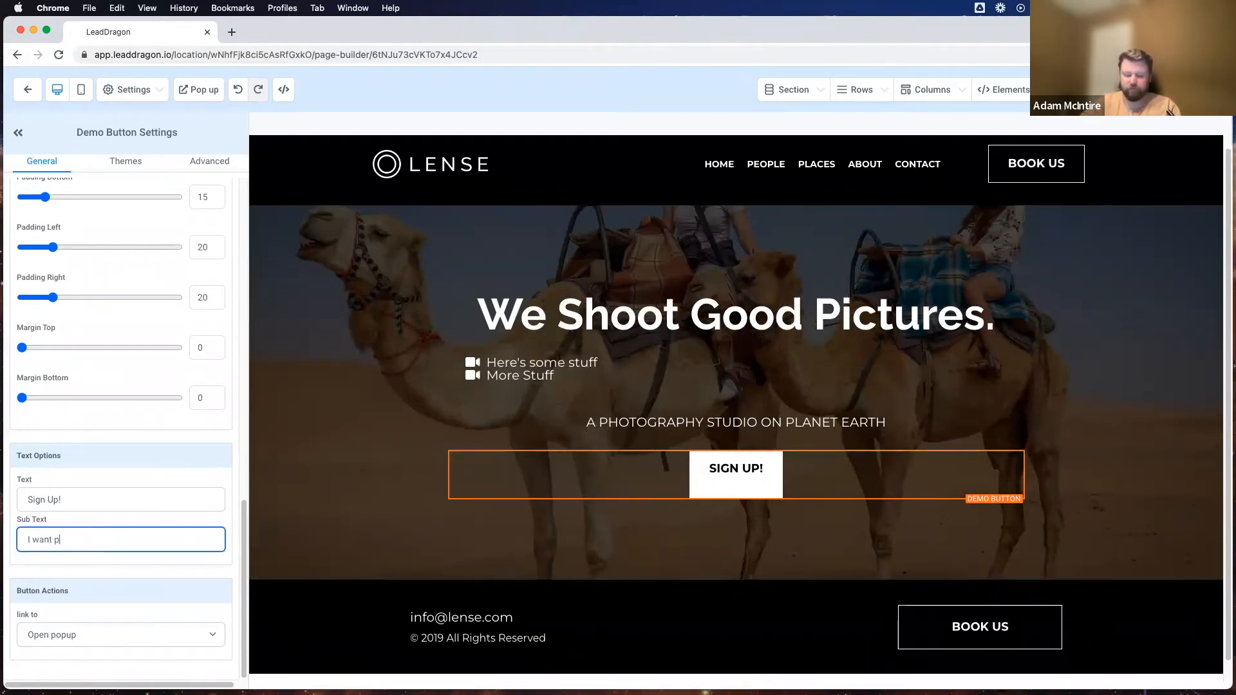
text(ictures n)
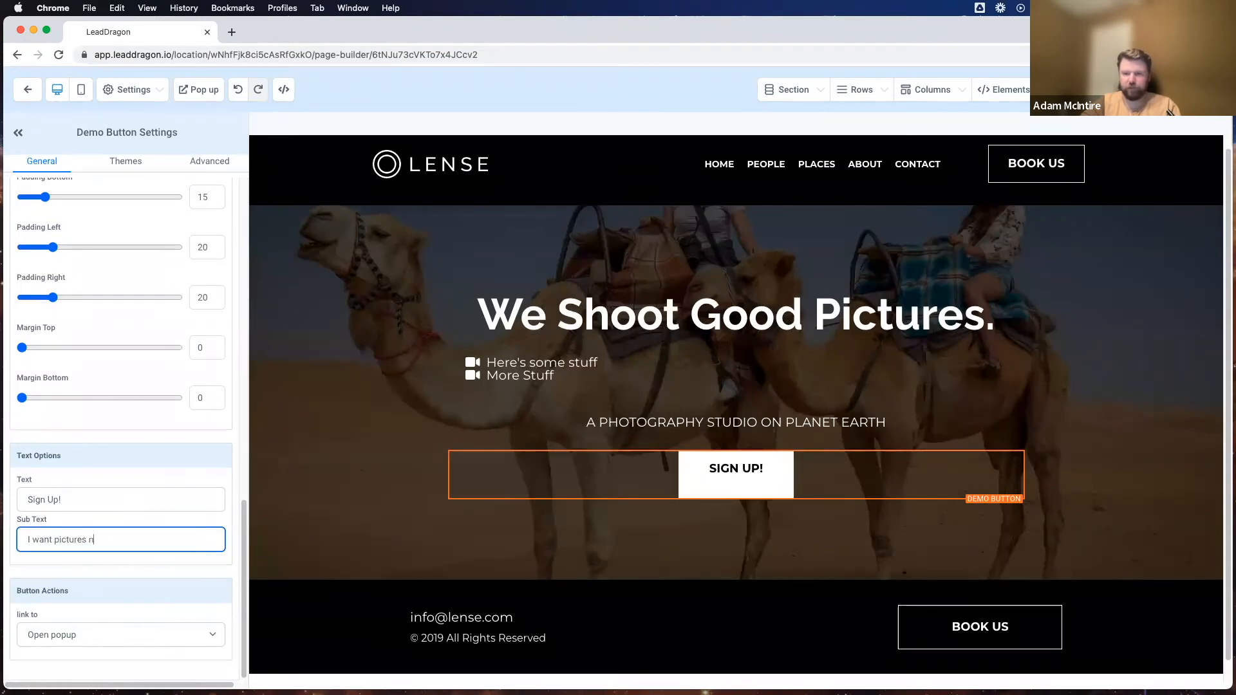
text(ow!)
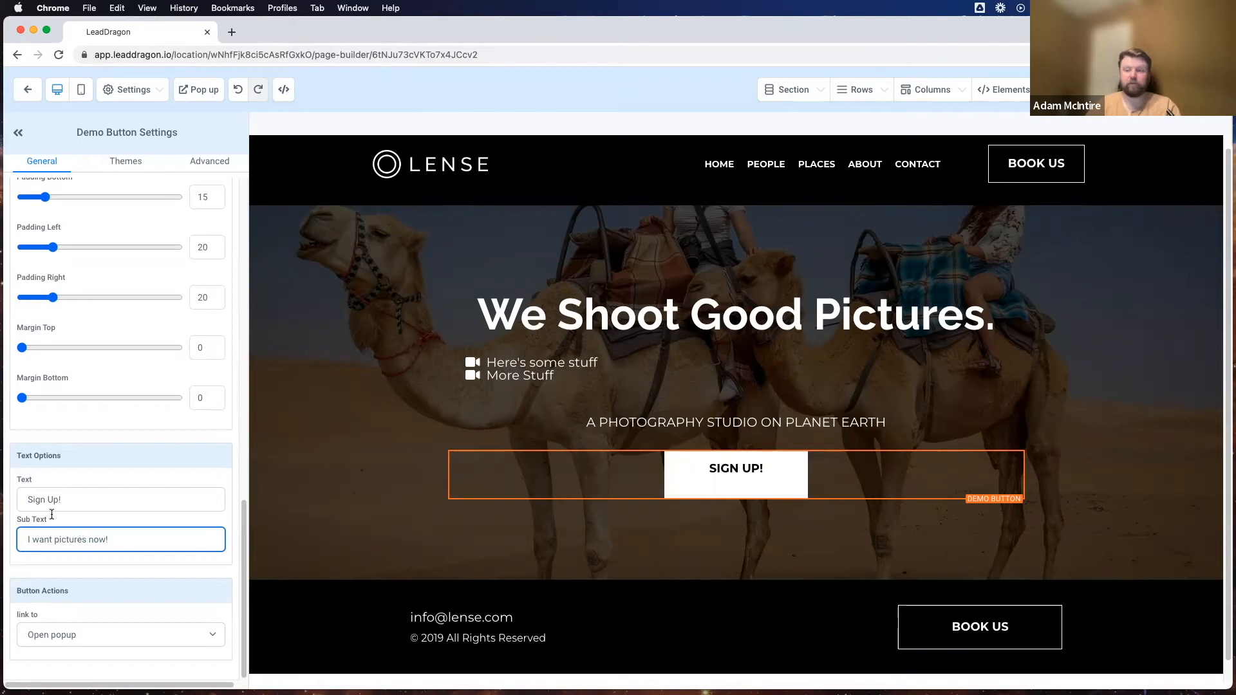
key(super+a)
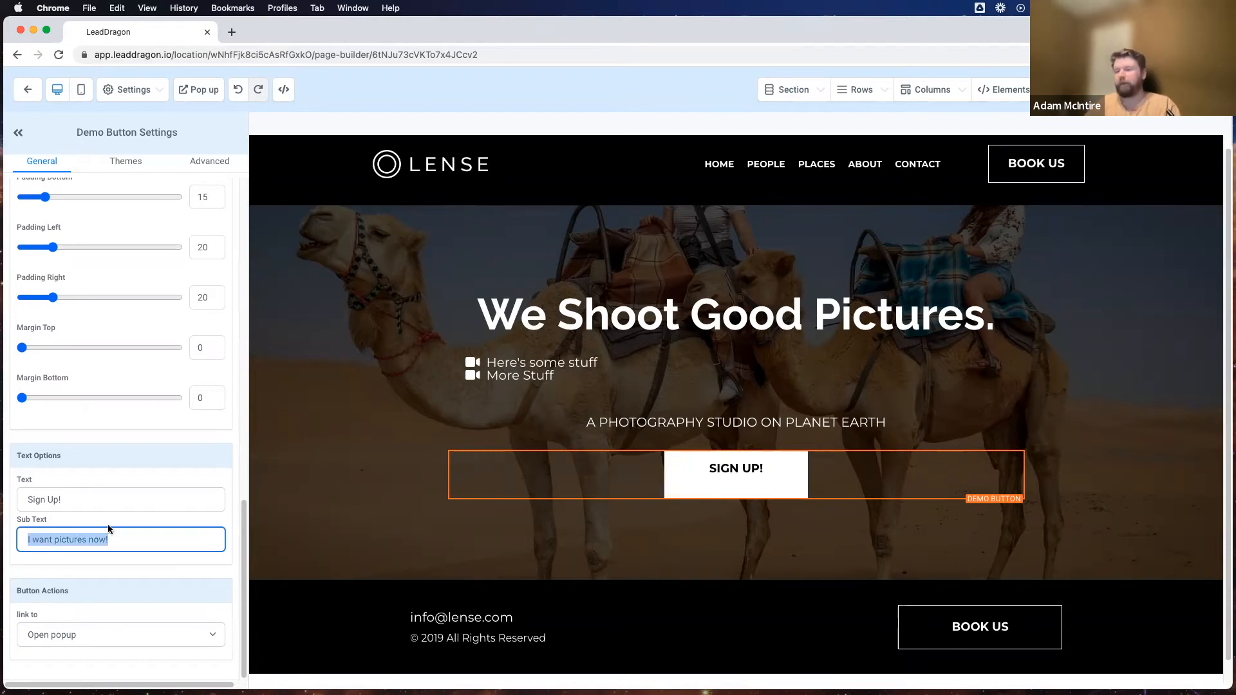
click(746, 490)
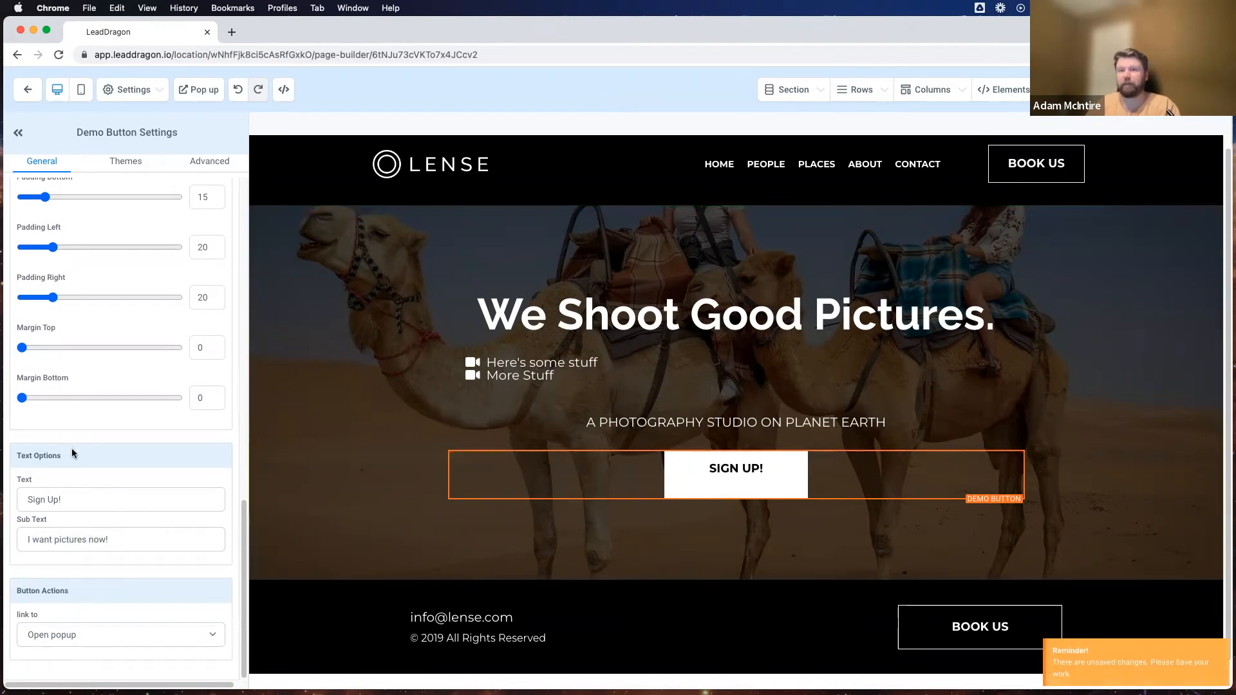
Step: Set the Sign Up! button's sub text color to black
scroll(72, 448, up, 5)
scroll(26, 386, up, 2)
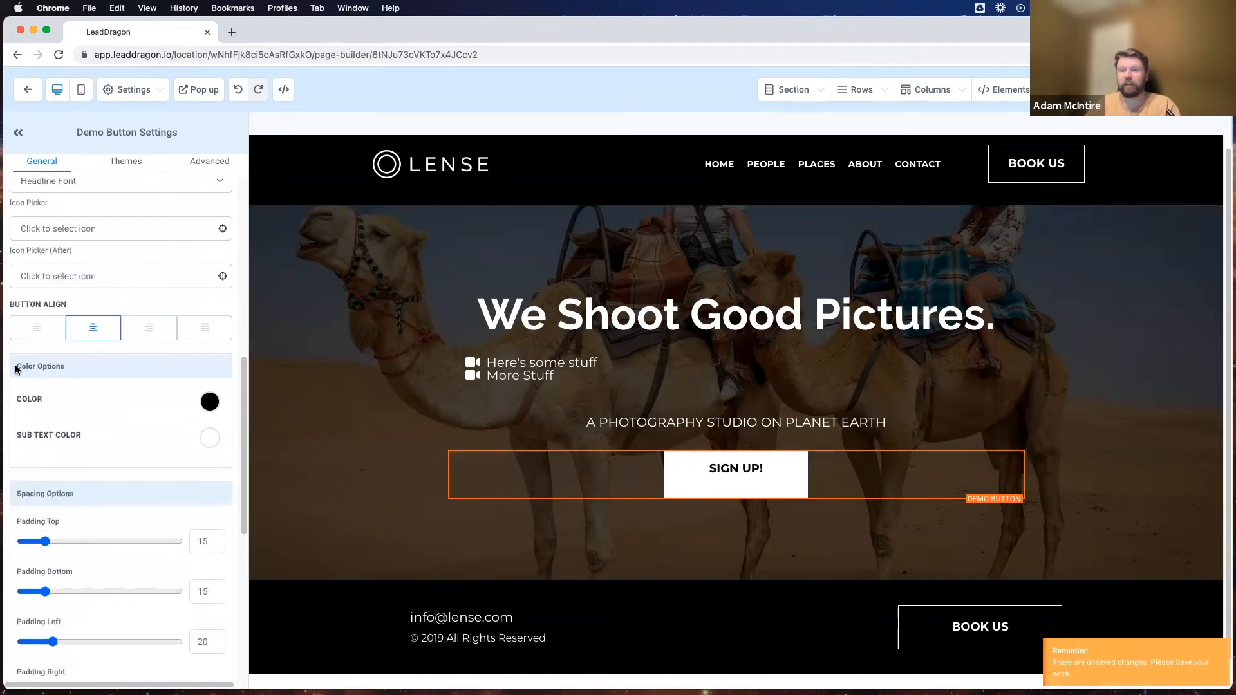
triple_click(64, 378)
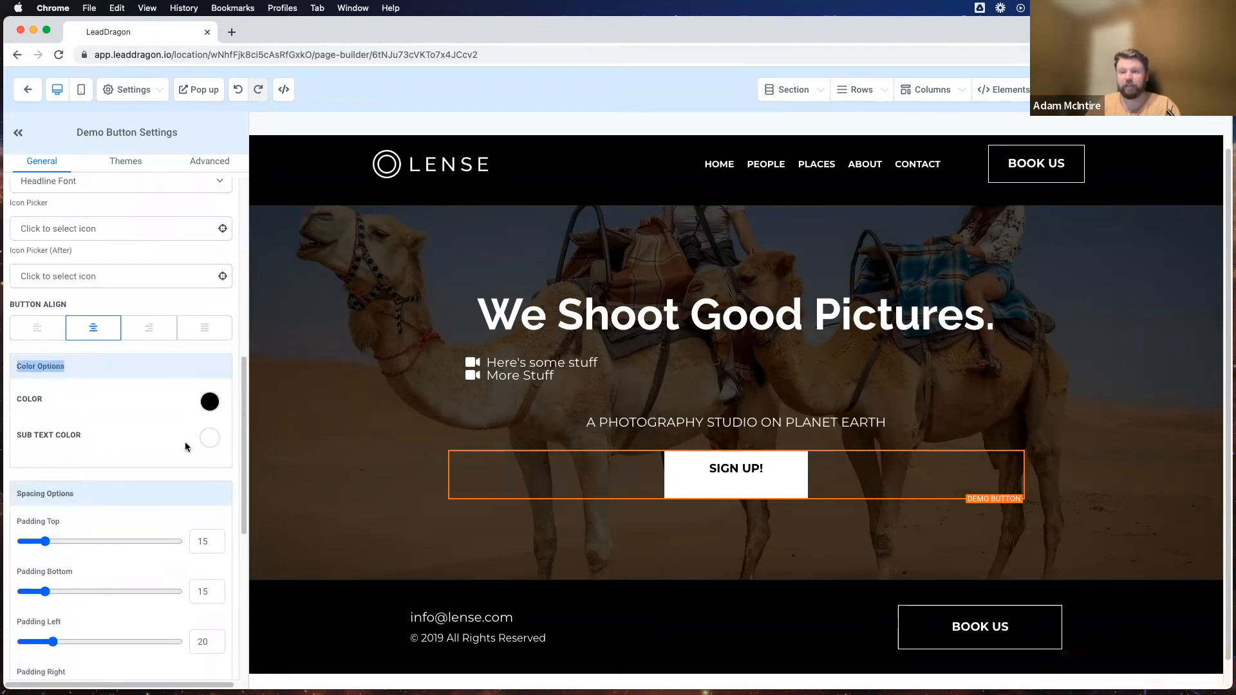
click(209, 438)
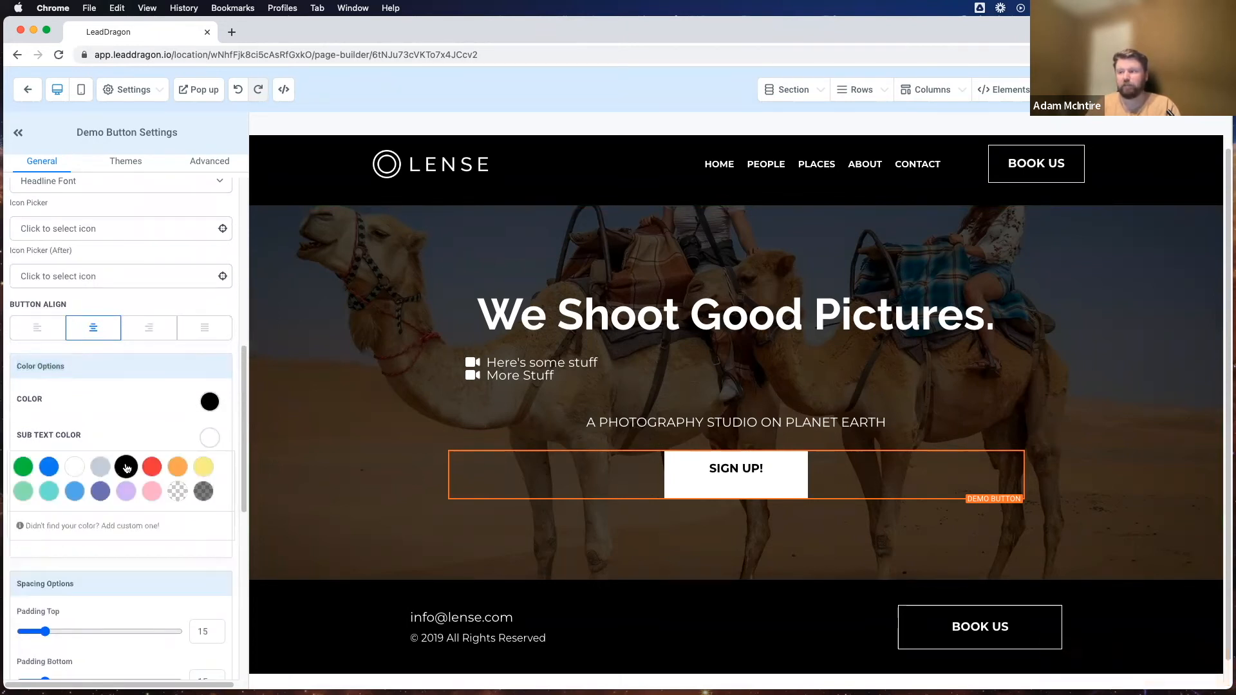
click(126, 467)
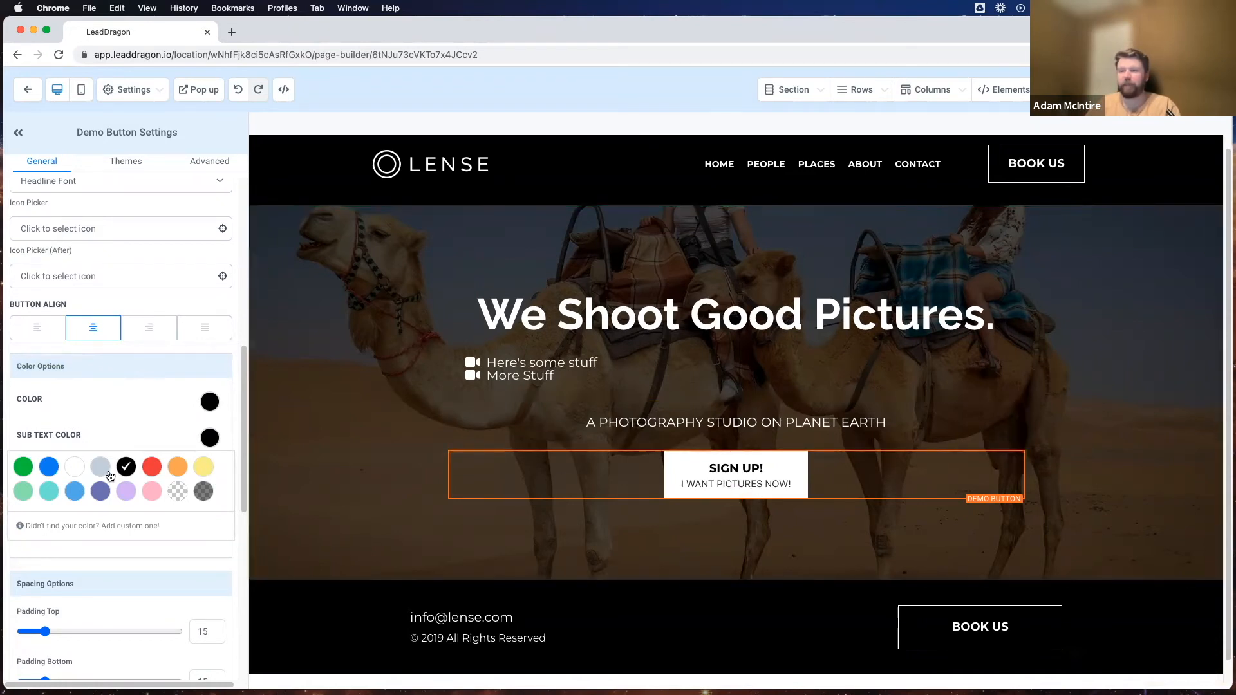
Step: Review the Demo Button's settings and open the page's popup for editing
scroll(110, 476, down, 5)
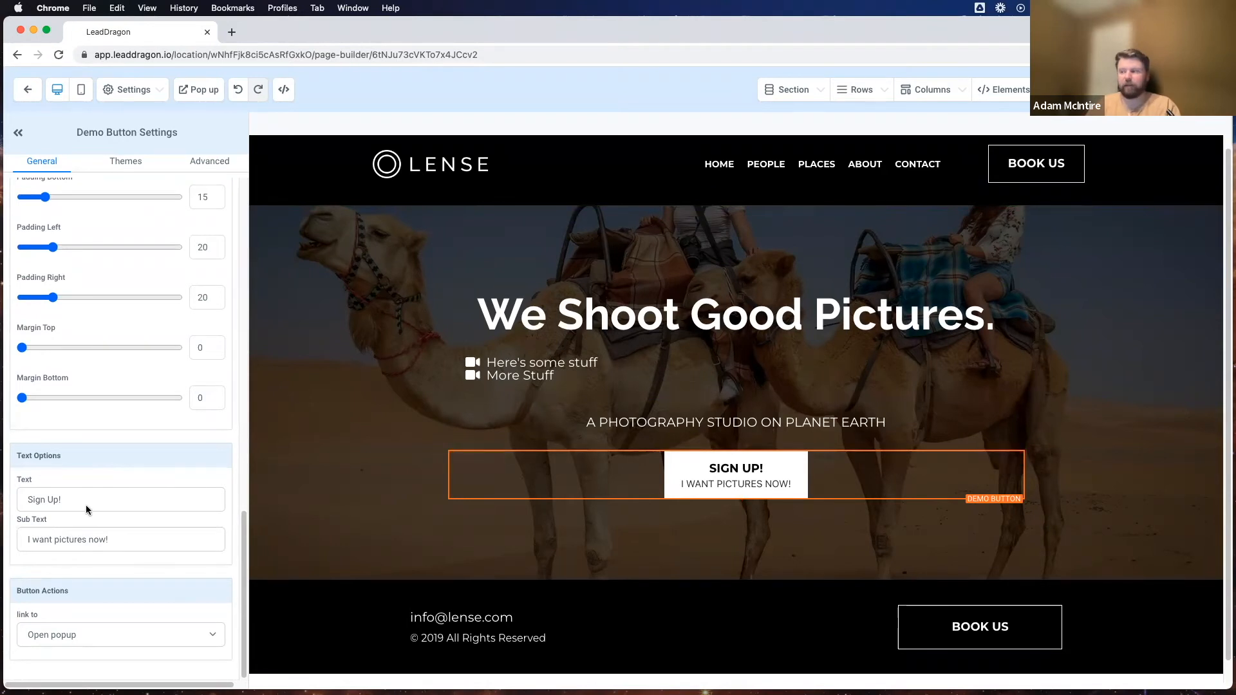
scroll(103, 492, up, 10)
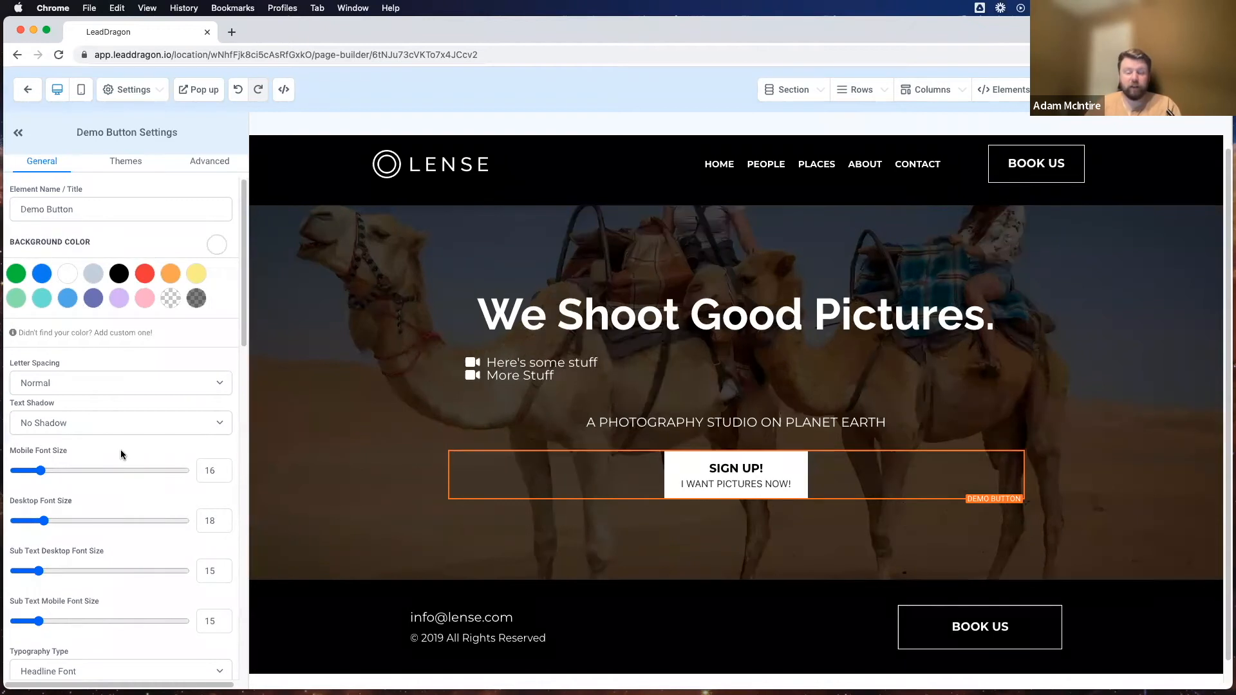
scroll(61, 621, down, 10)
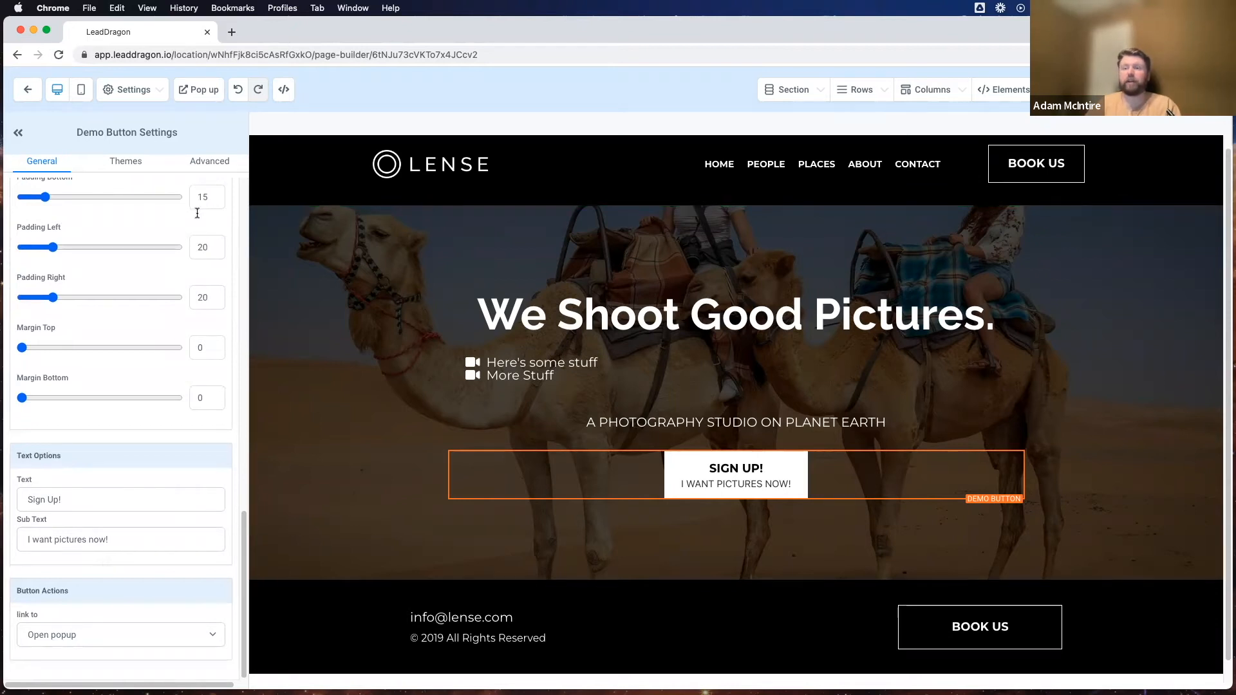
scroll(197, 213, up, 15)
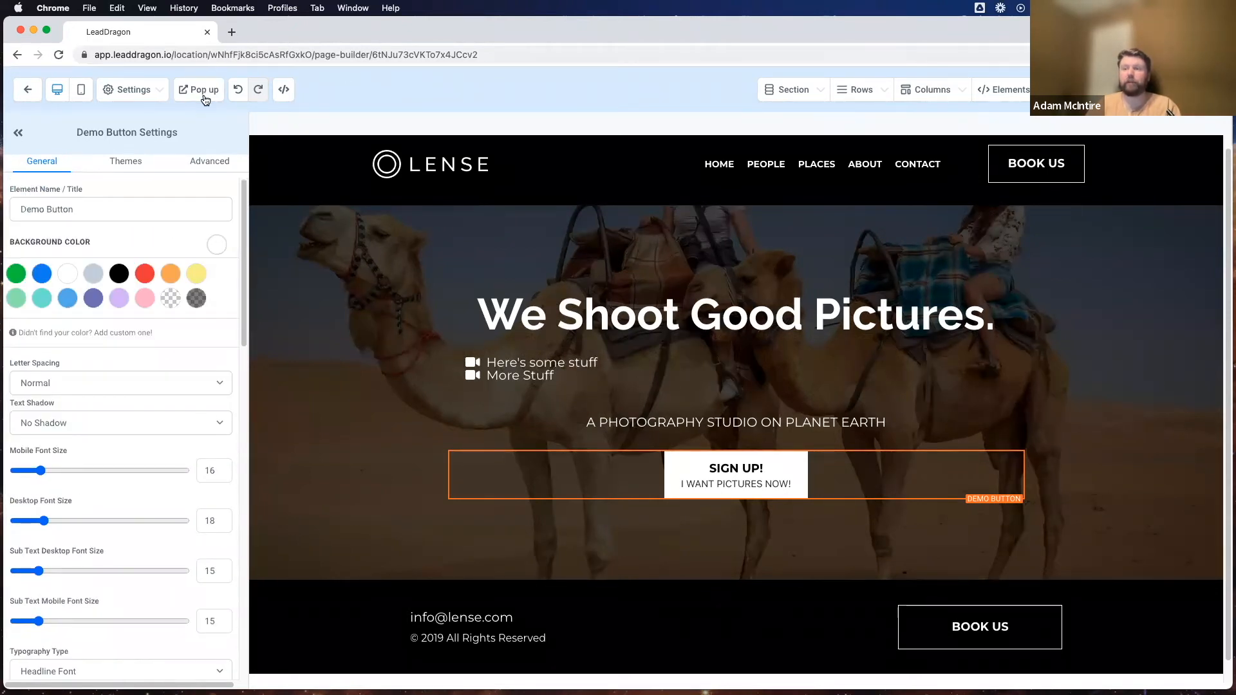
click(196, 95)
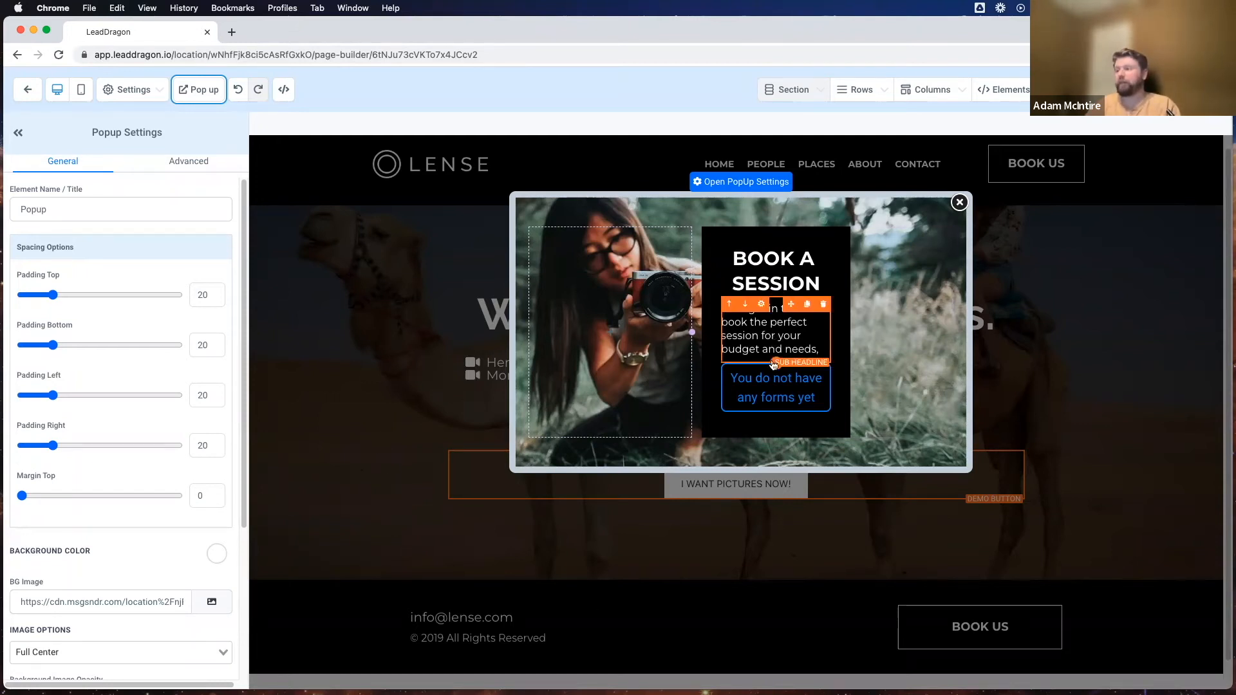
Step: Assign the Sample Contact Form to the form element in the Book a Session popup
click(777, 400)
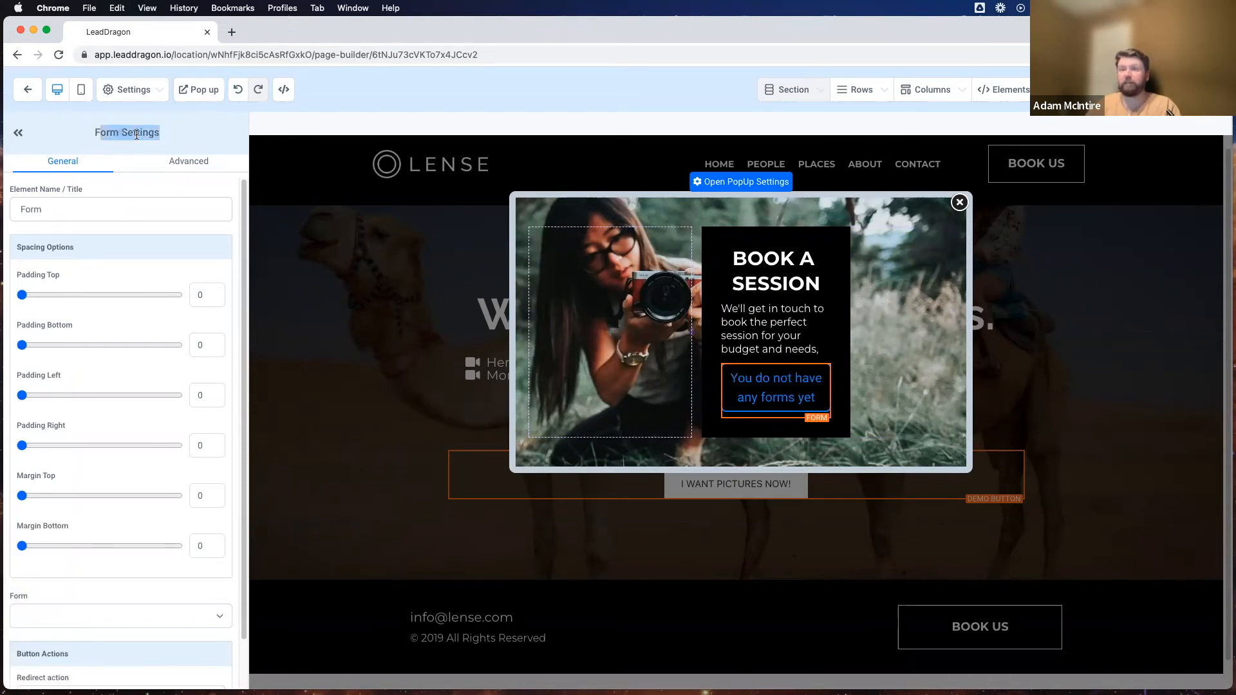
scroll(121, 419, down, 2)
click(80, 563)
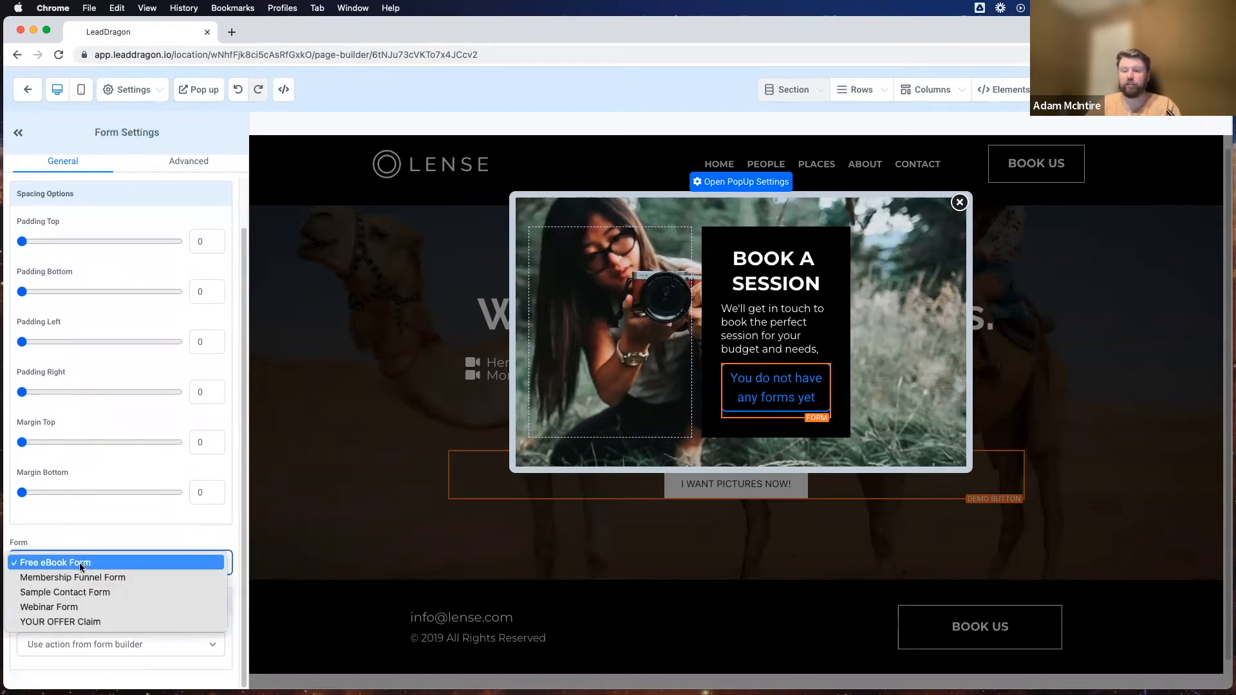
click(40, 592)
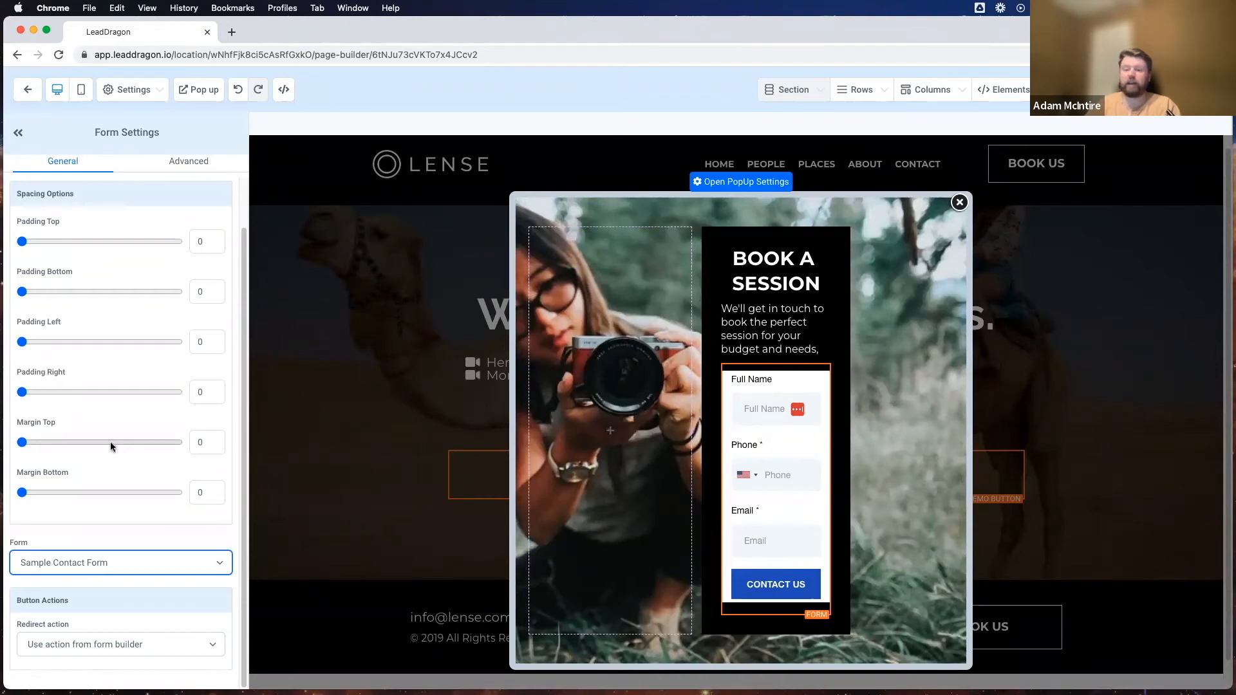
scroll(93, 541, up, 2)
scroll(100, 567, down, 2)
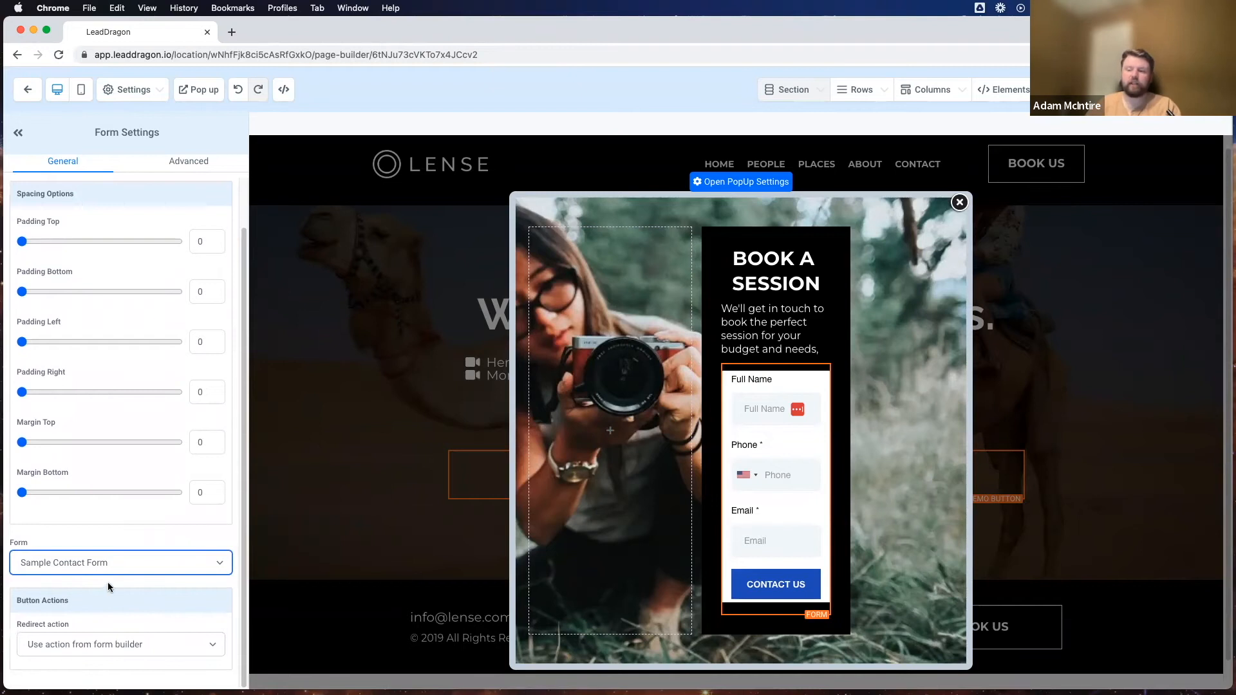
Step: Rename the popup's form element to "Contact Us Form"
click(768, 464)
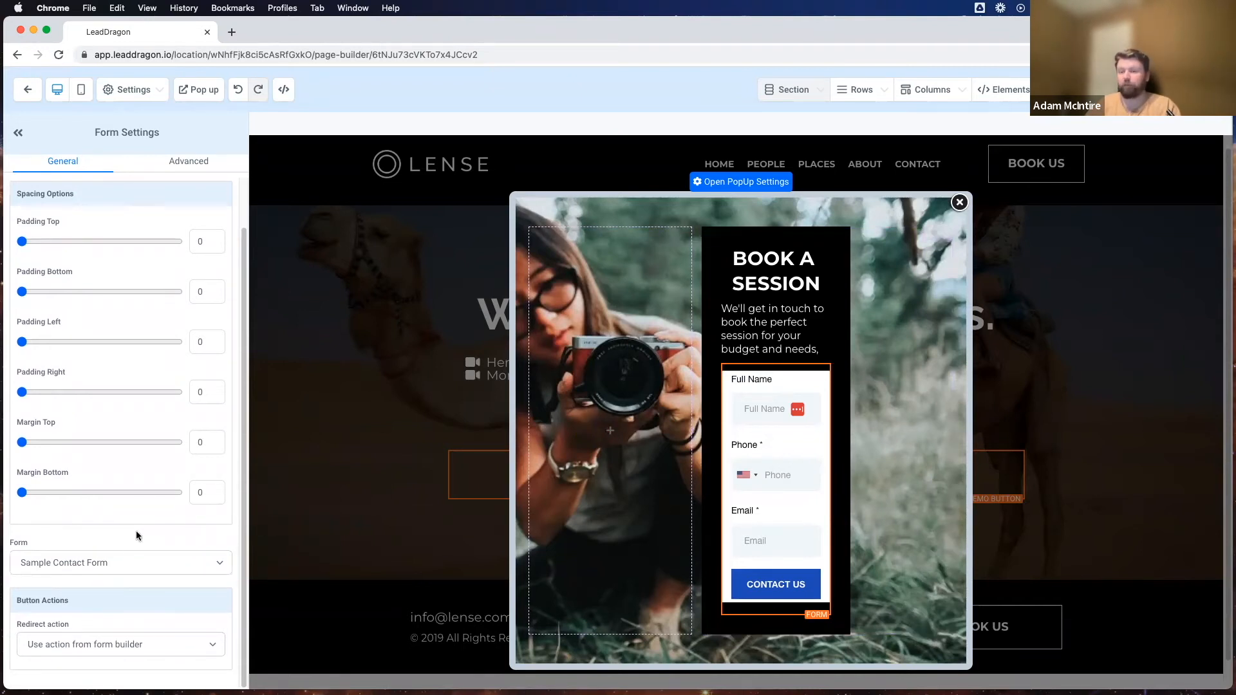
scroll(121, 550, up, 2)
scroll(90, 392, down, 2)
scroll(58, 290, up, 2)
click(18, 208)
text(Contact Us Form)
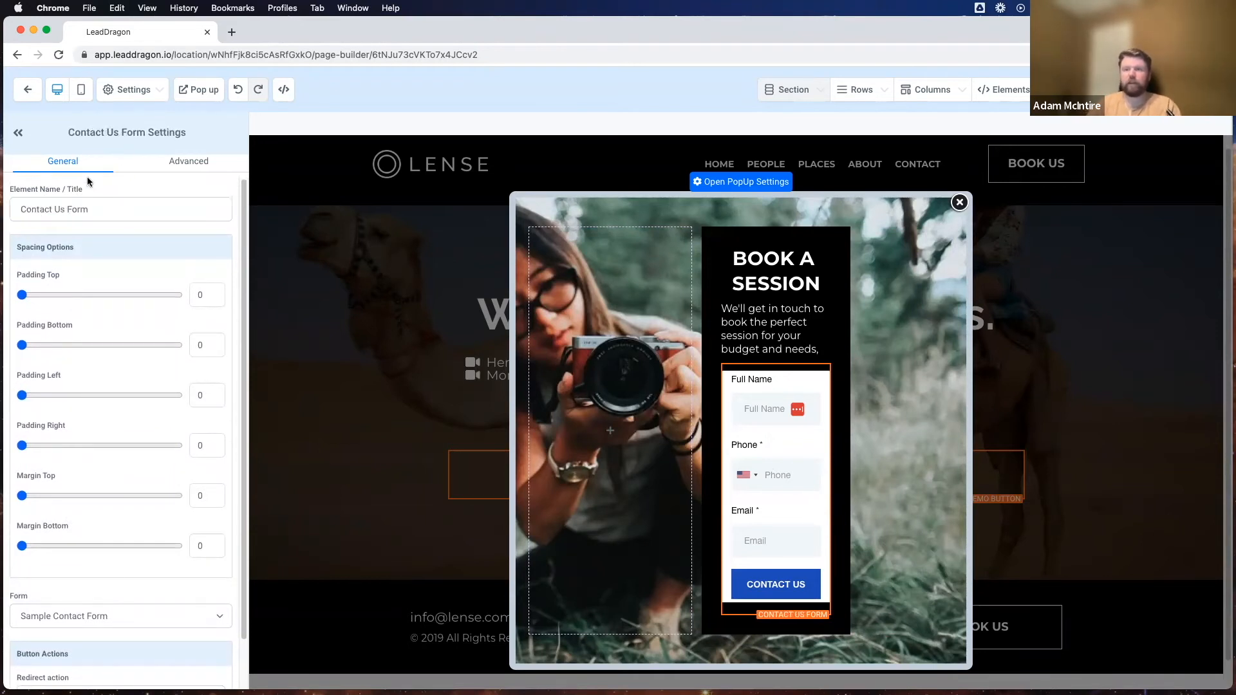
Step: Set the Contact Us Form's redirect action to Go to Next step
scroll(94, 242, down, 2)
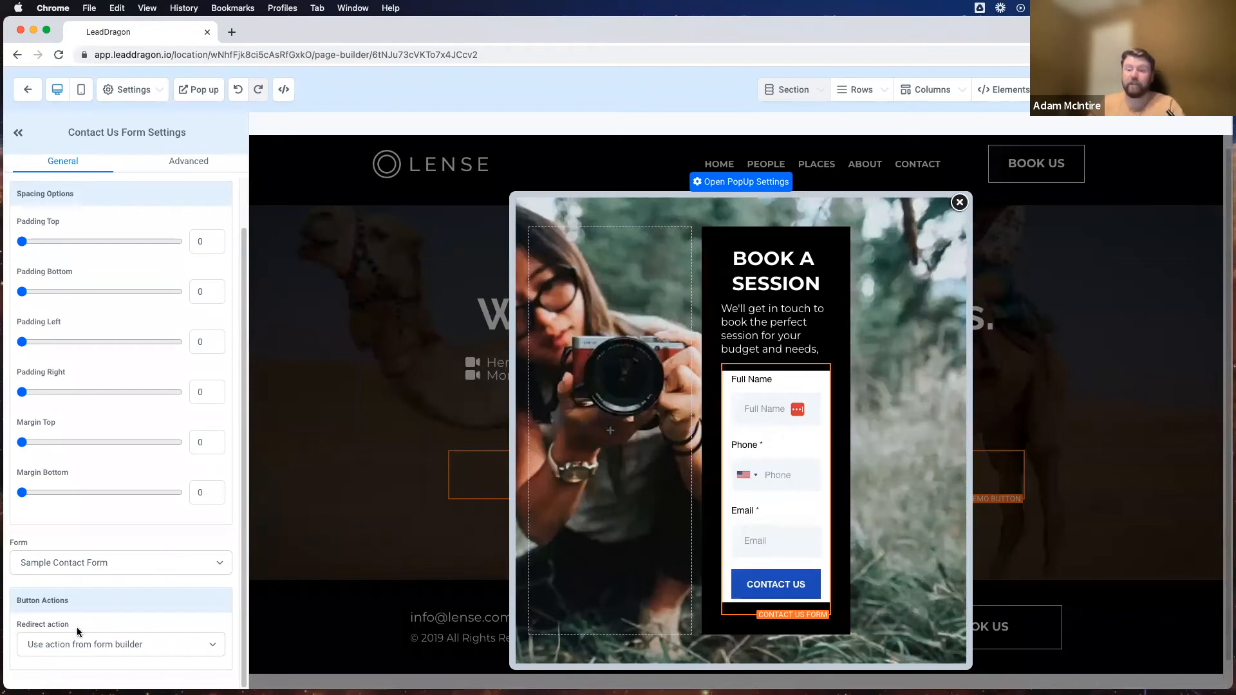
drag(73, 619, 7, 623)
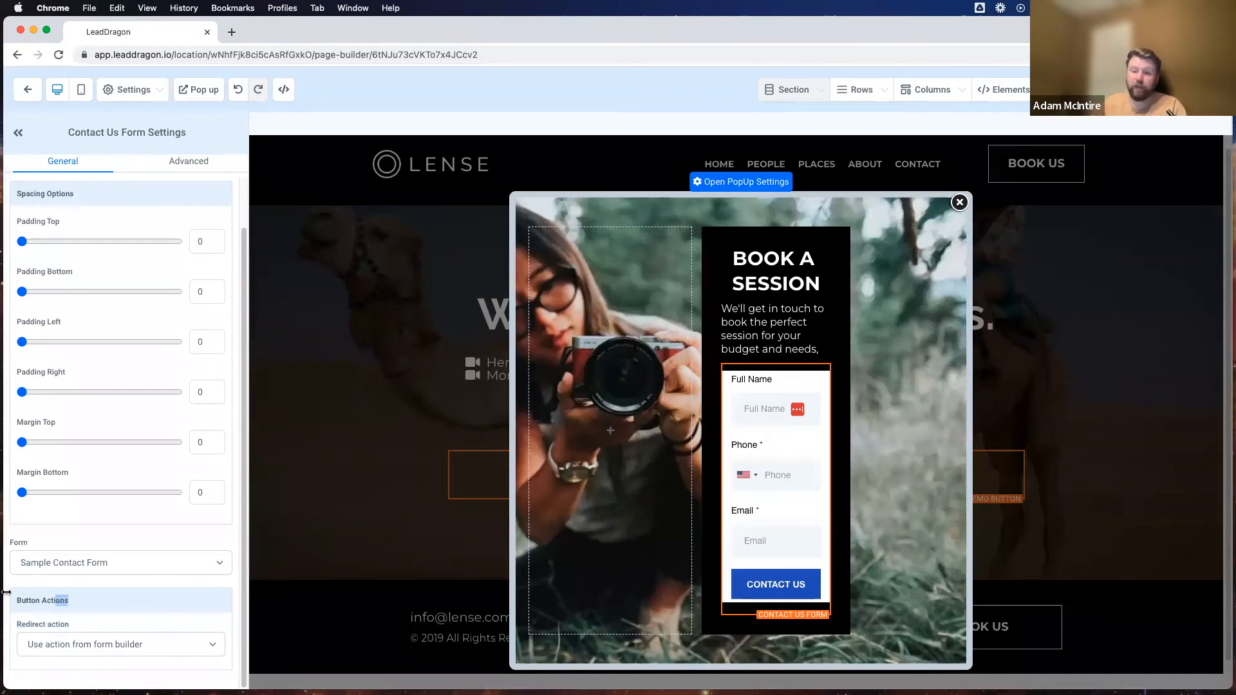
click(115, 644)
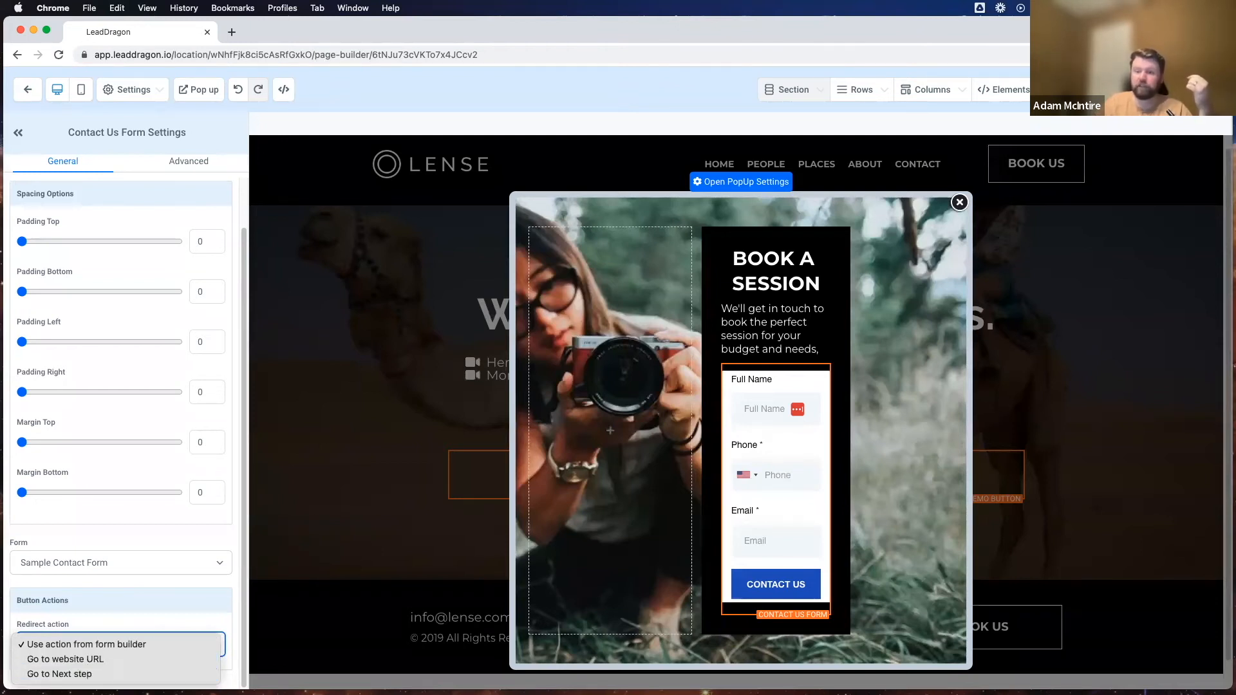
click(62, 674)
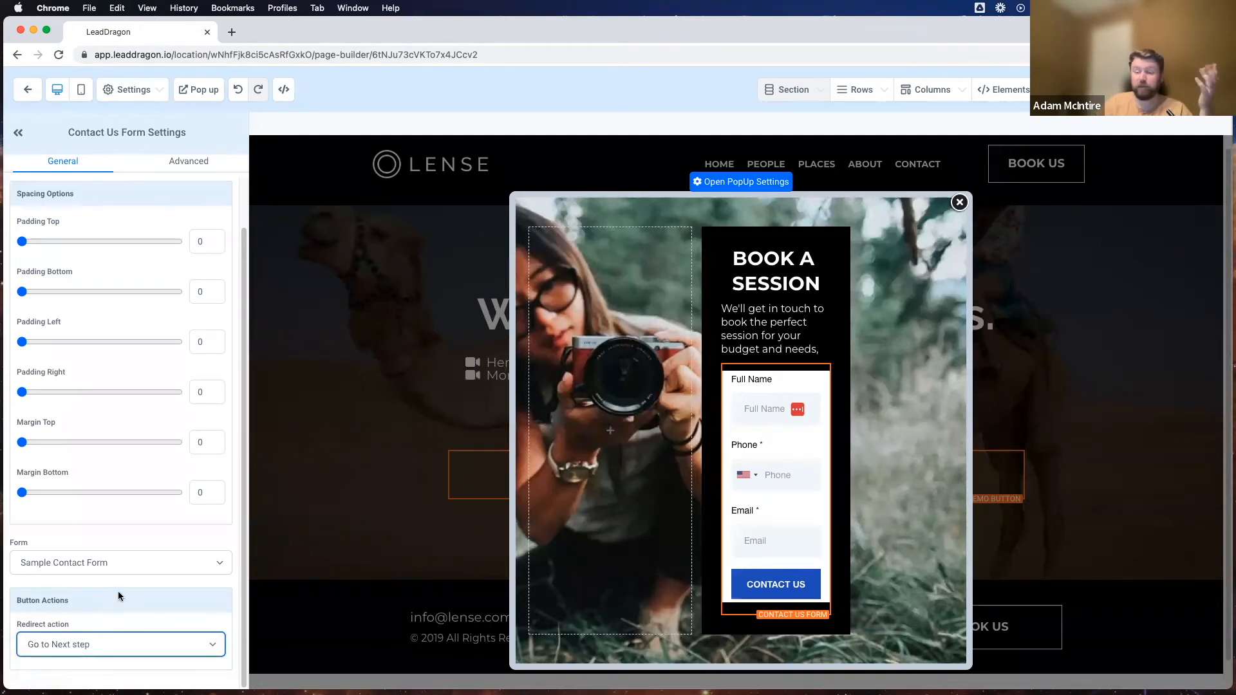
mouse_move(770, 552)
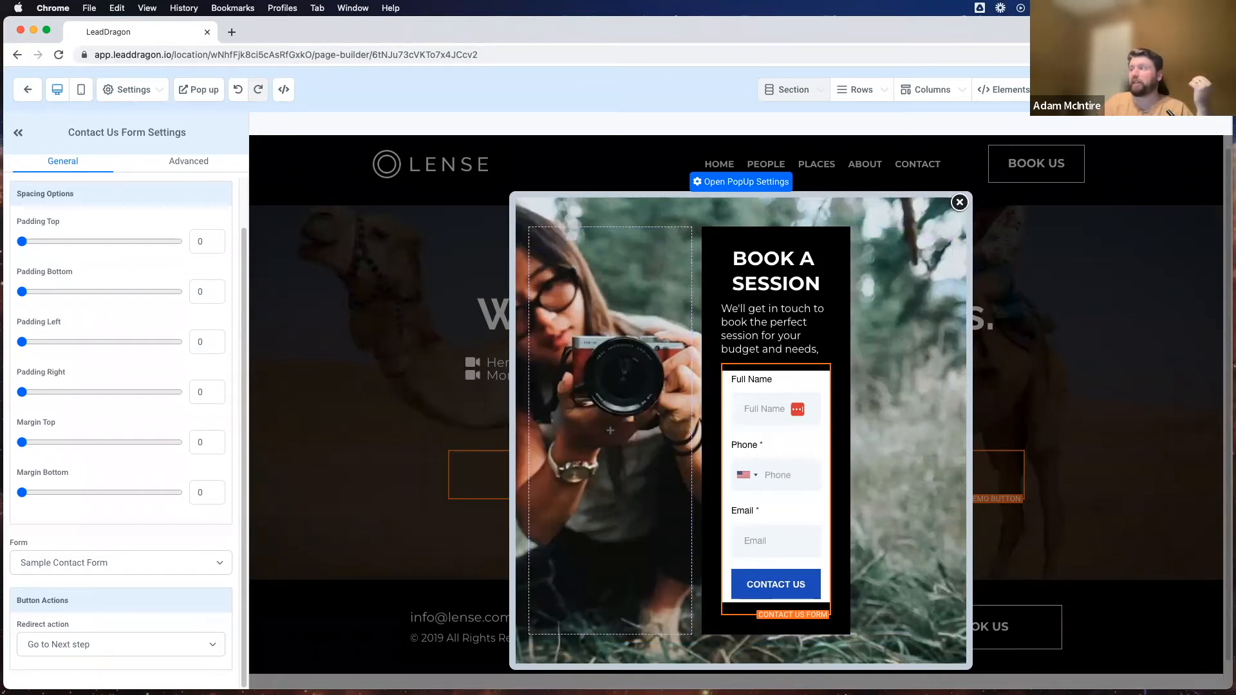
Step: Look at the page's SEO meta data fields and leave them without editing
click(1197, 90)
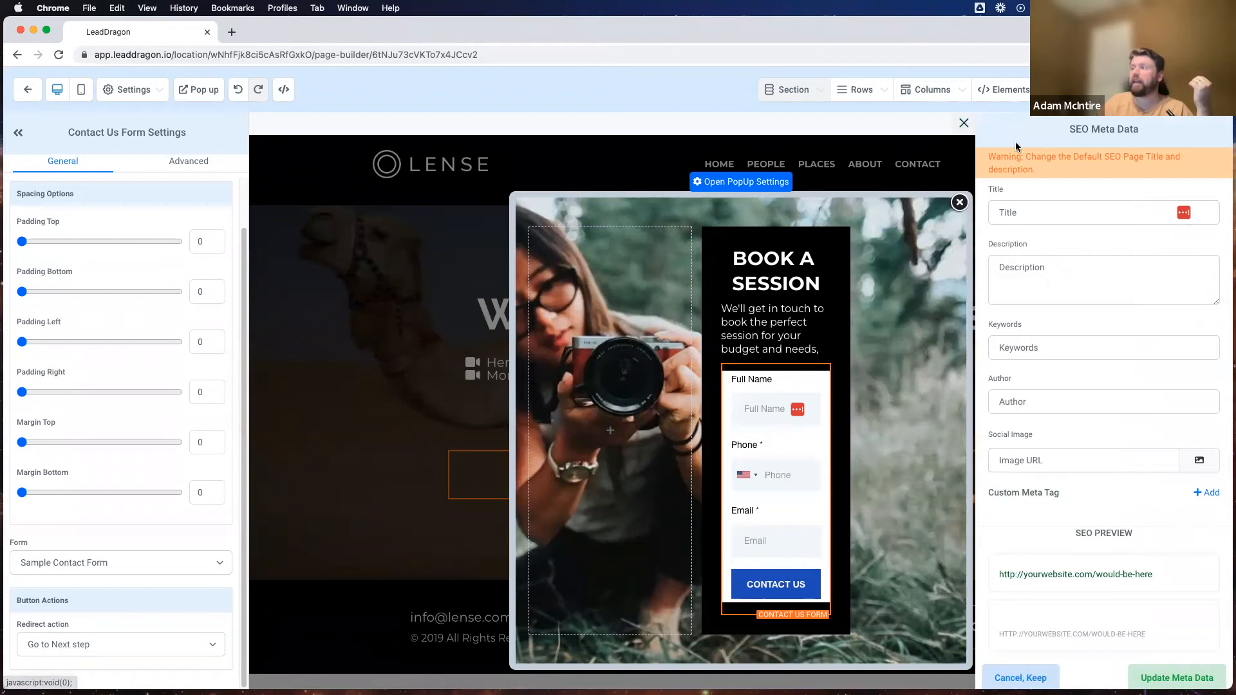
drag(1063, 128, 1180, 134)
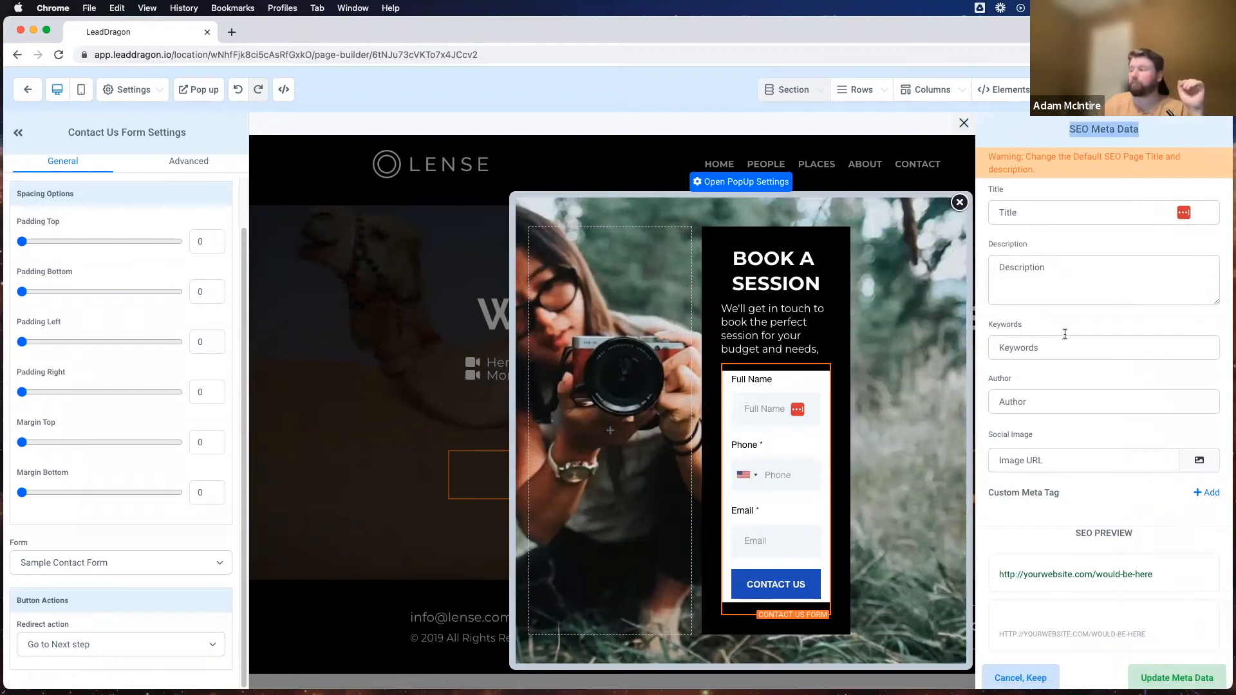
click(964, 123)
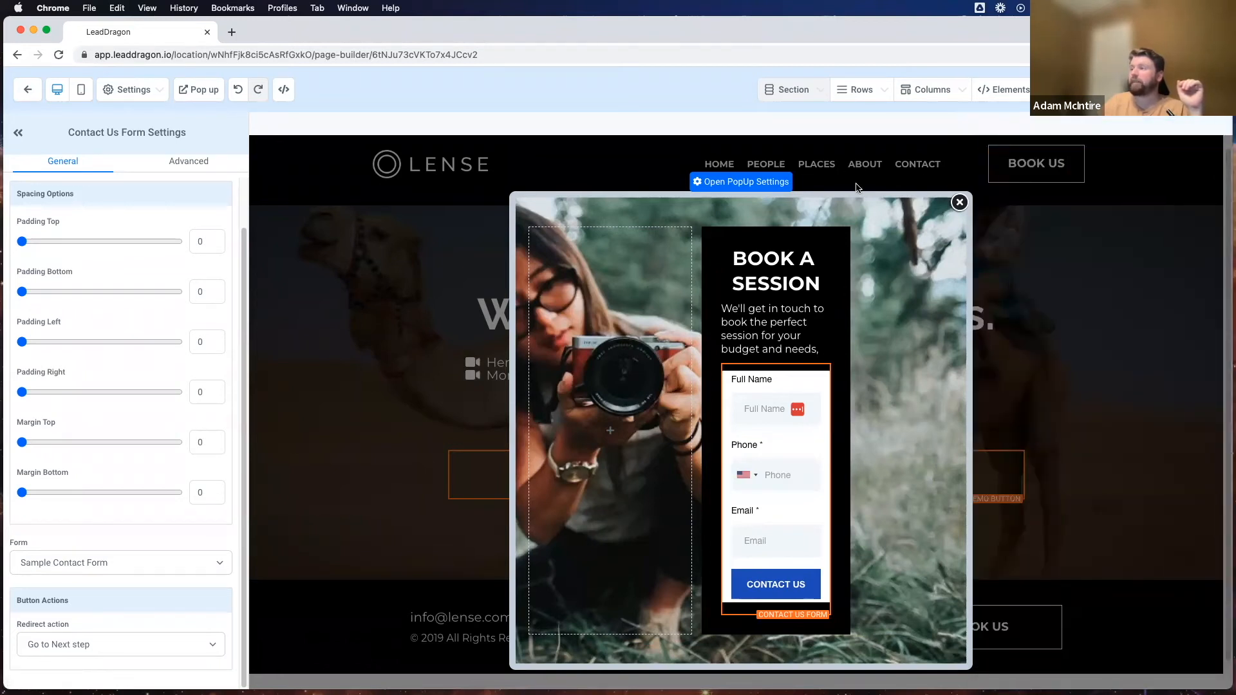
Step: Close the popup and add a Video element directly below the Sign Up! button
click(959, 202)
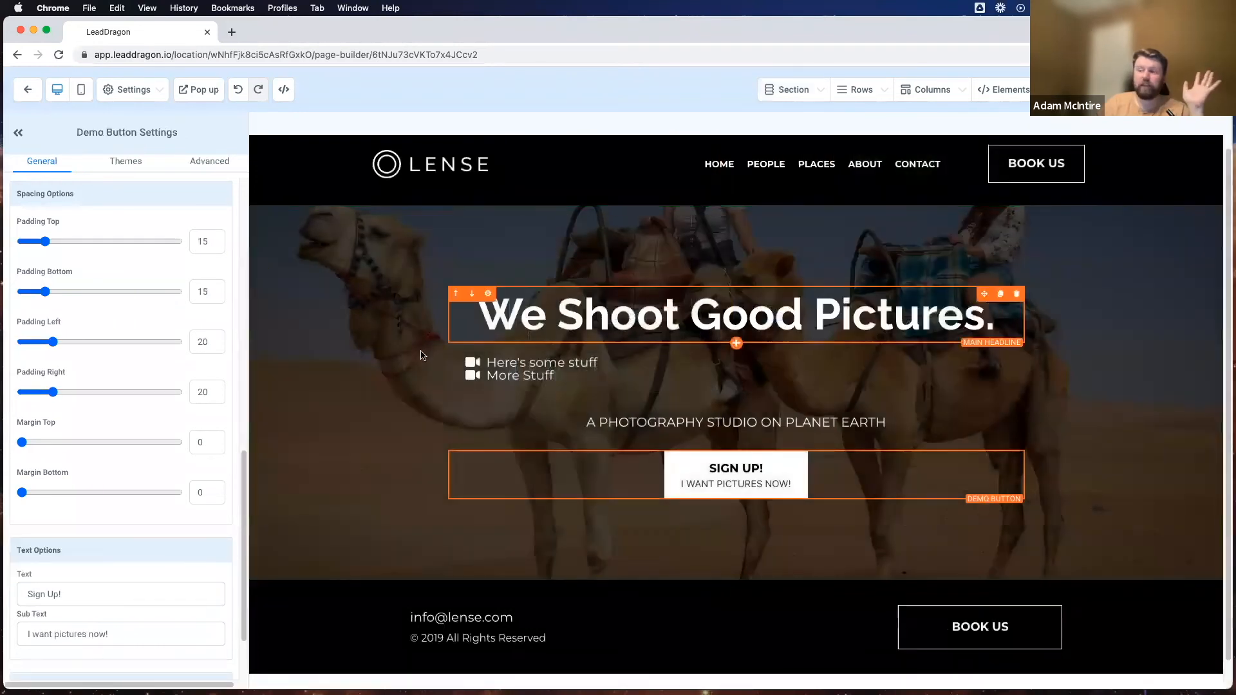
scroll(466, 444, down, 1)
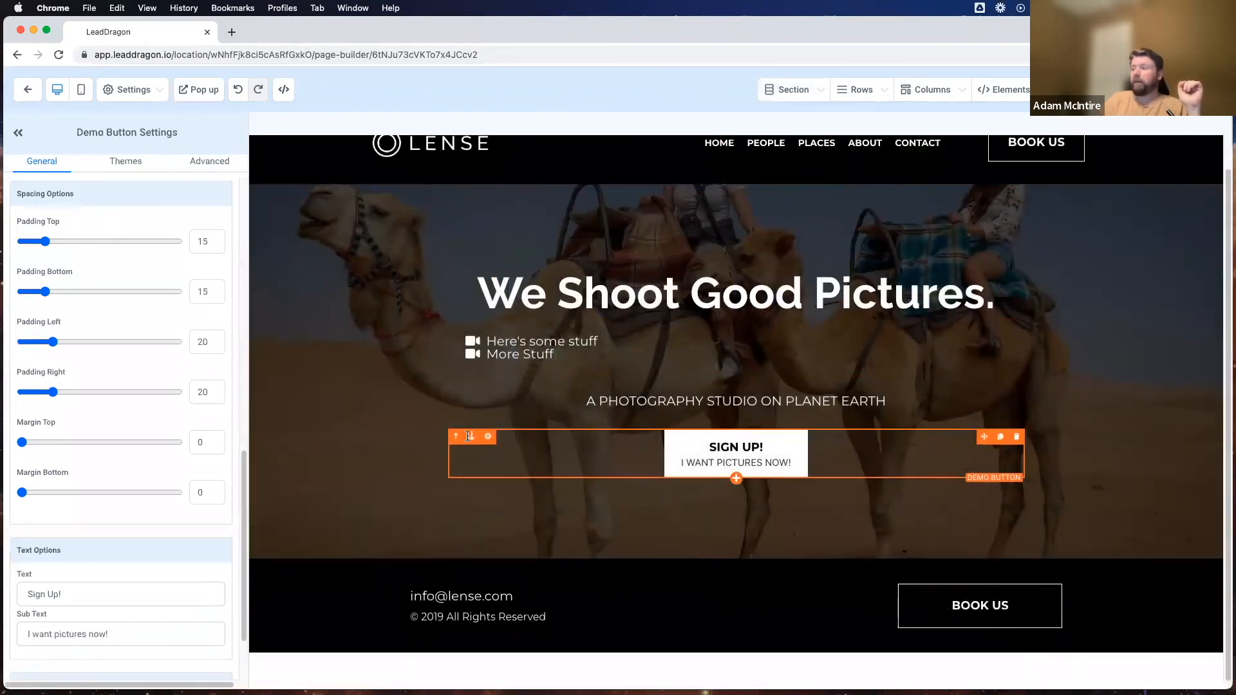
scroll(470, 437, up, 1)
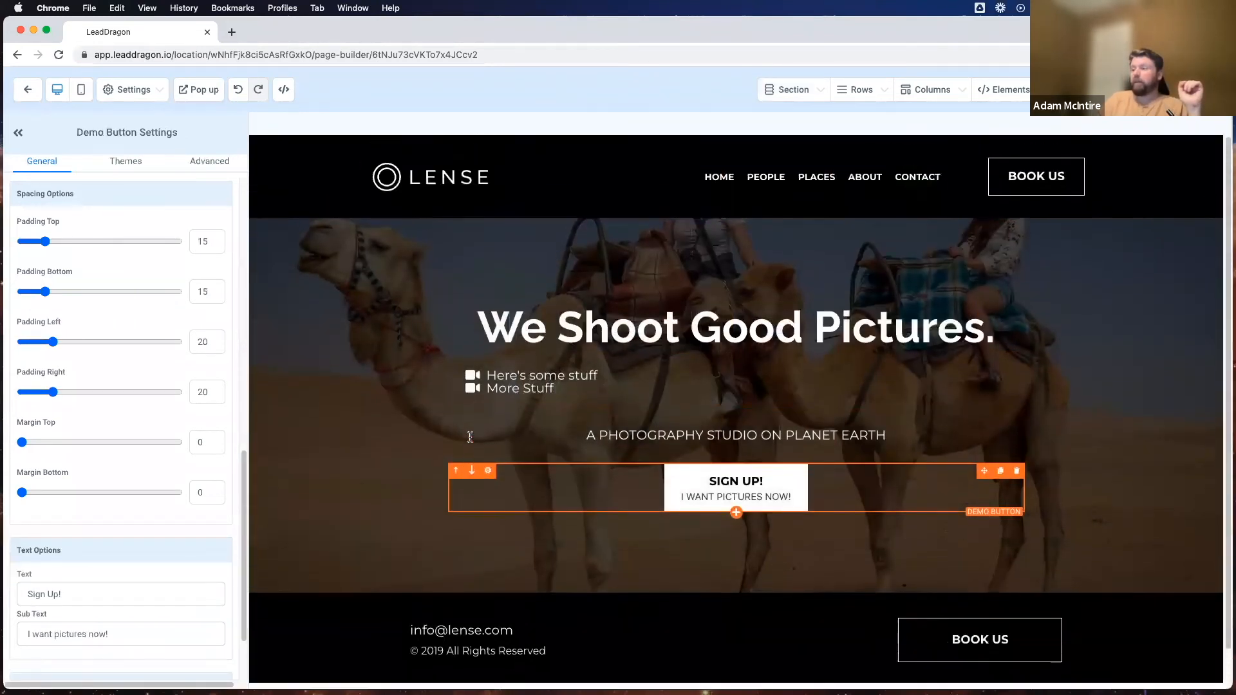
click(736, 513)
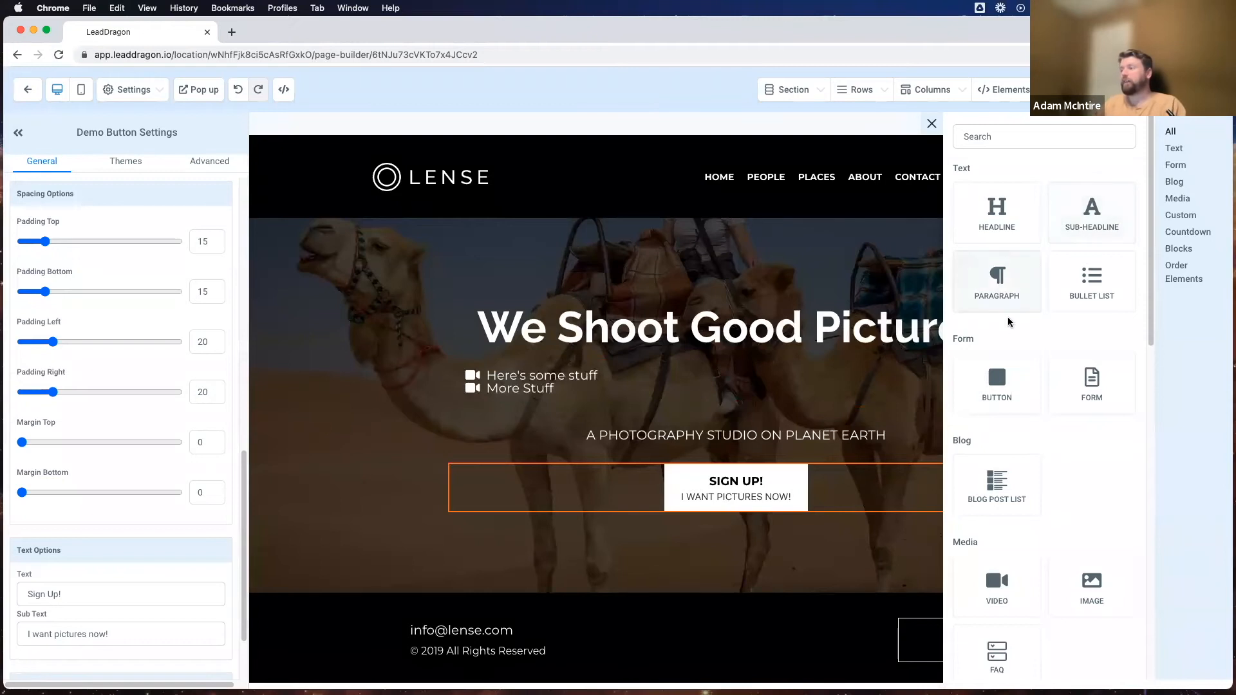
scroll(1008, 318, down, 1)
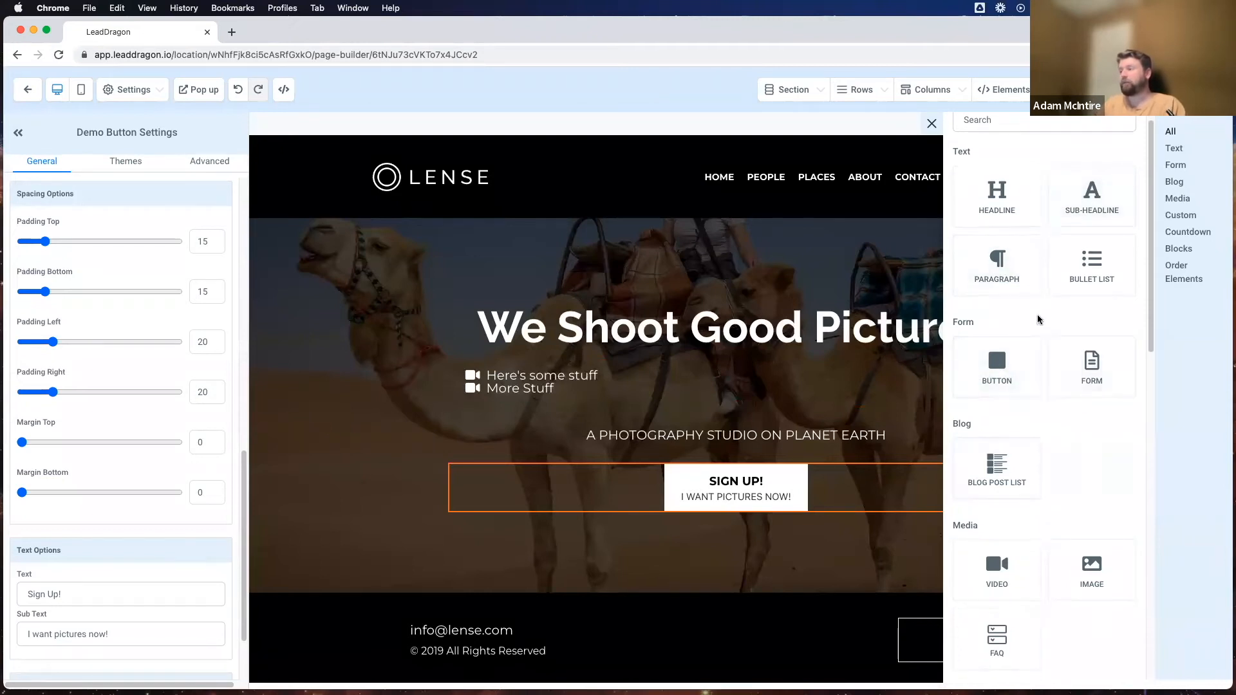
scroll(1069, 341, down, 3)
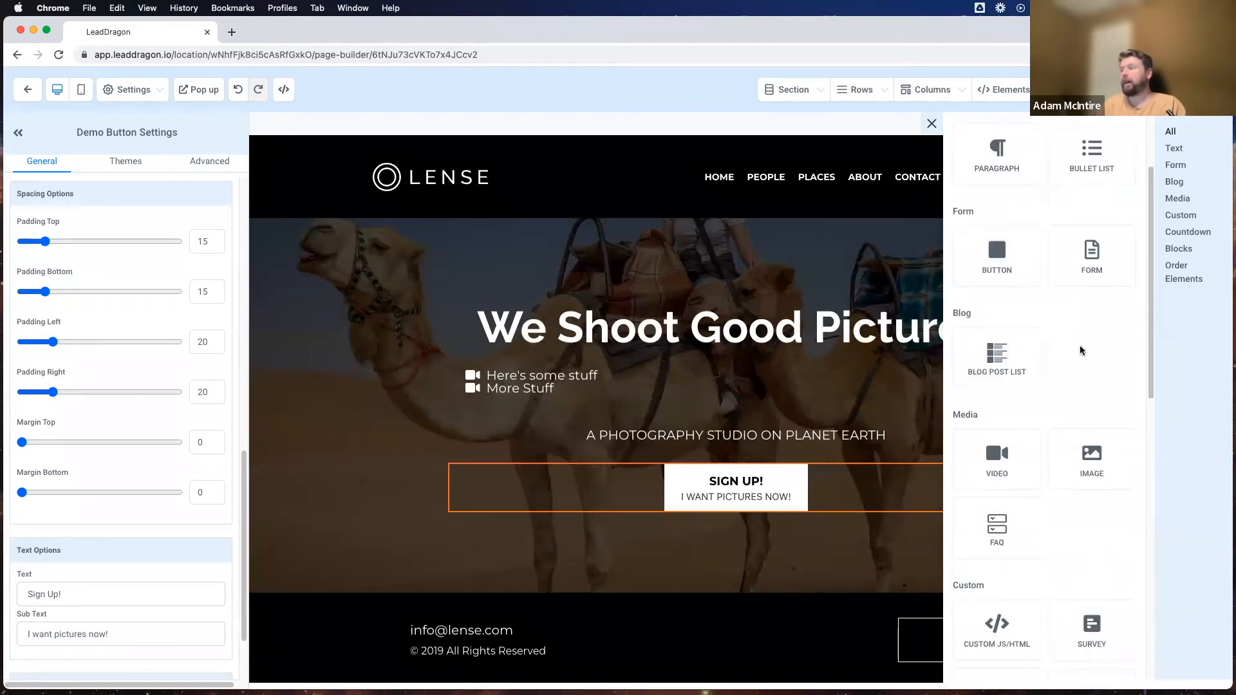
scroll(1082, 349, down, 3)
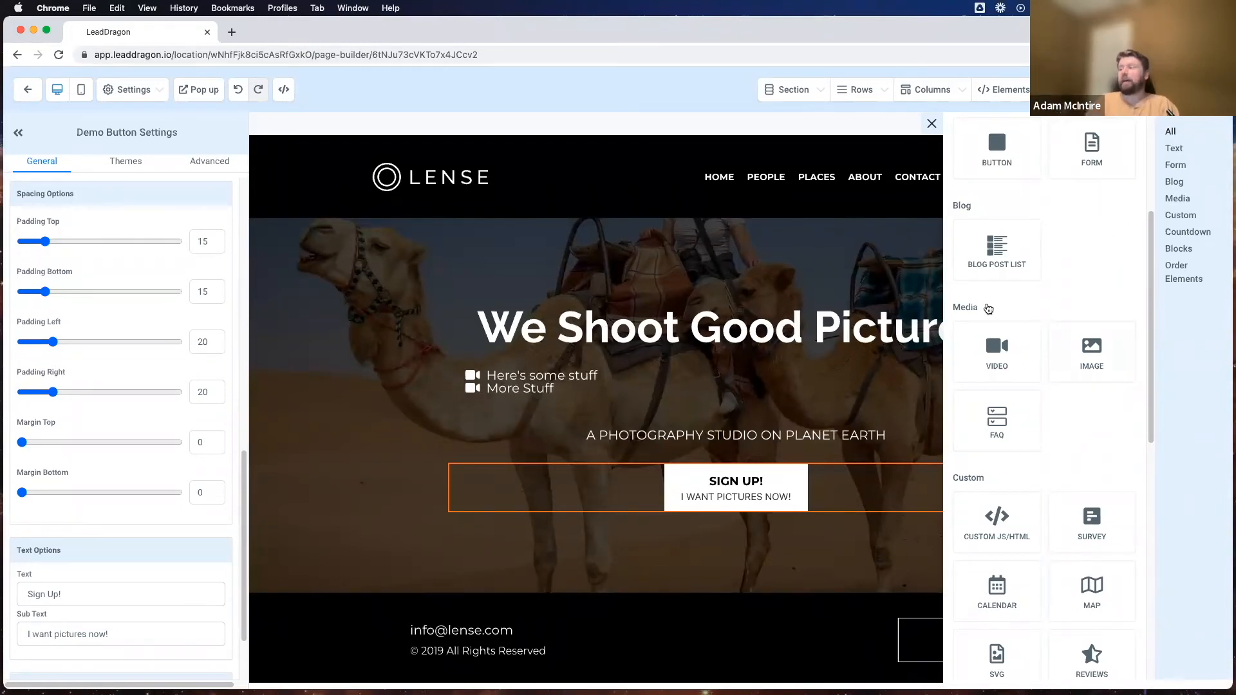
scroll(988, 309, down, 2)
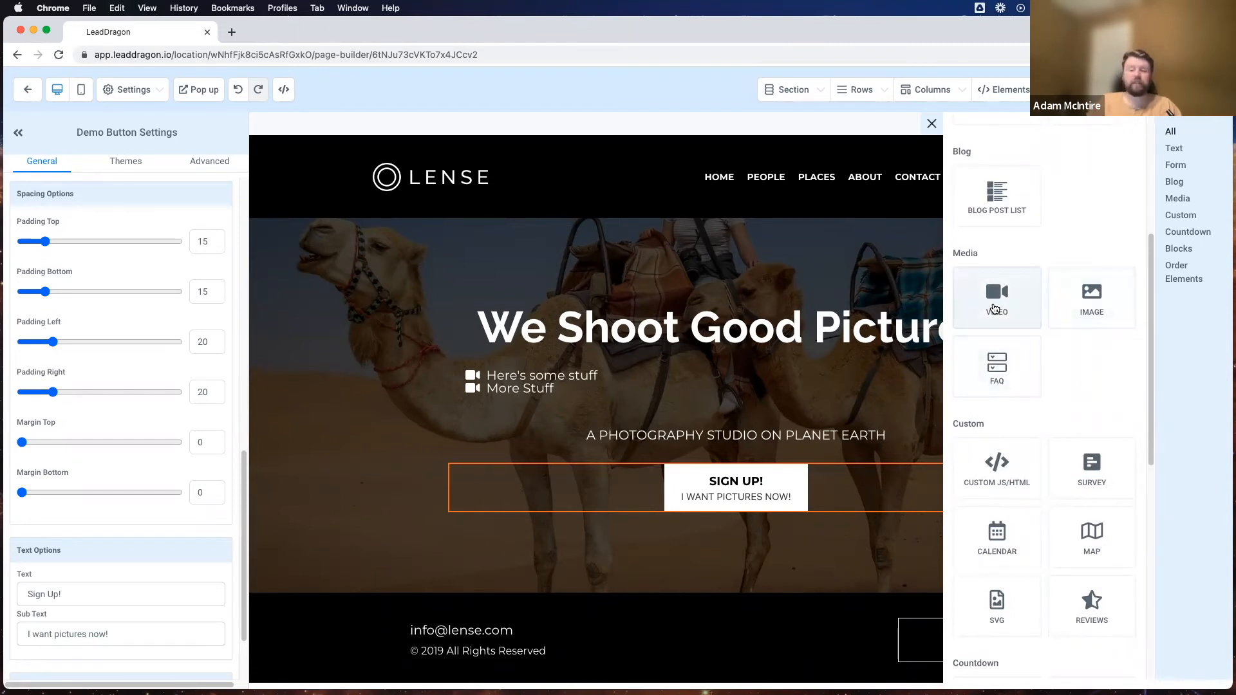
click(994, 308)
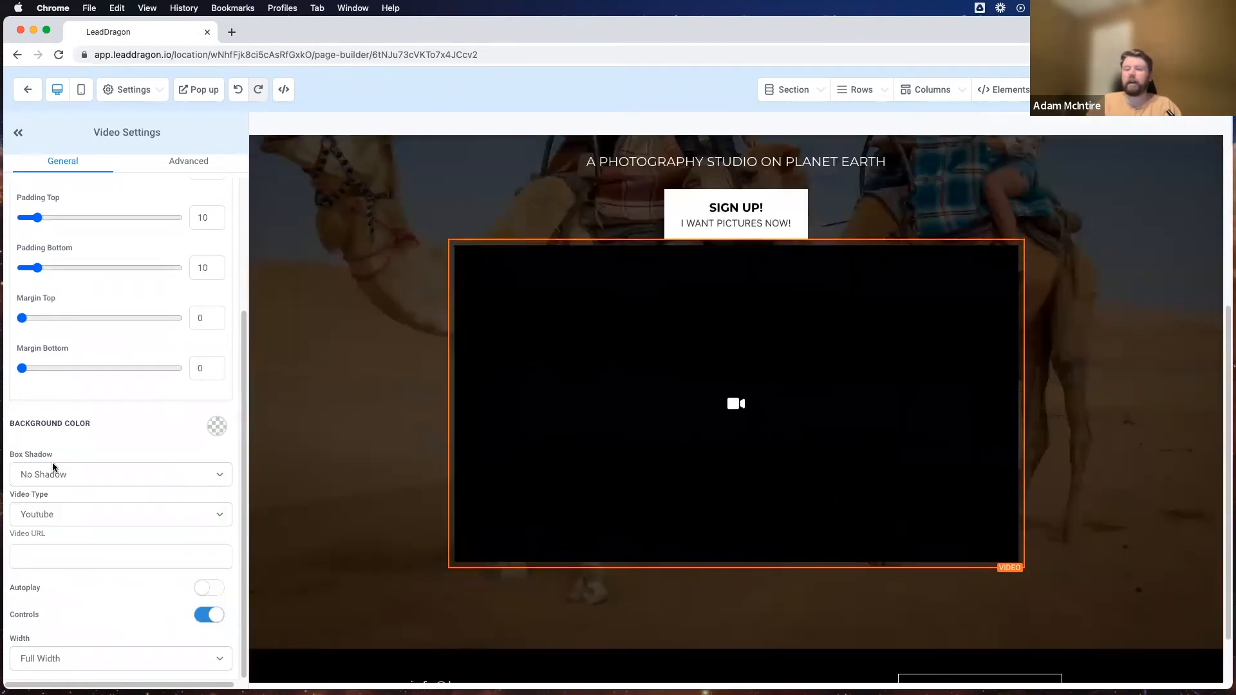
Step: Review the new Video element's settings and set its video type to Custom Embed
scroll(76, 467, up, 3)
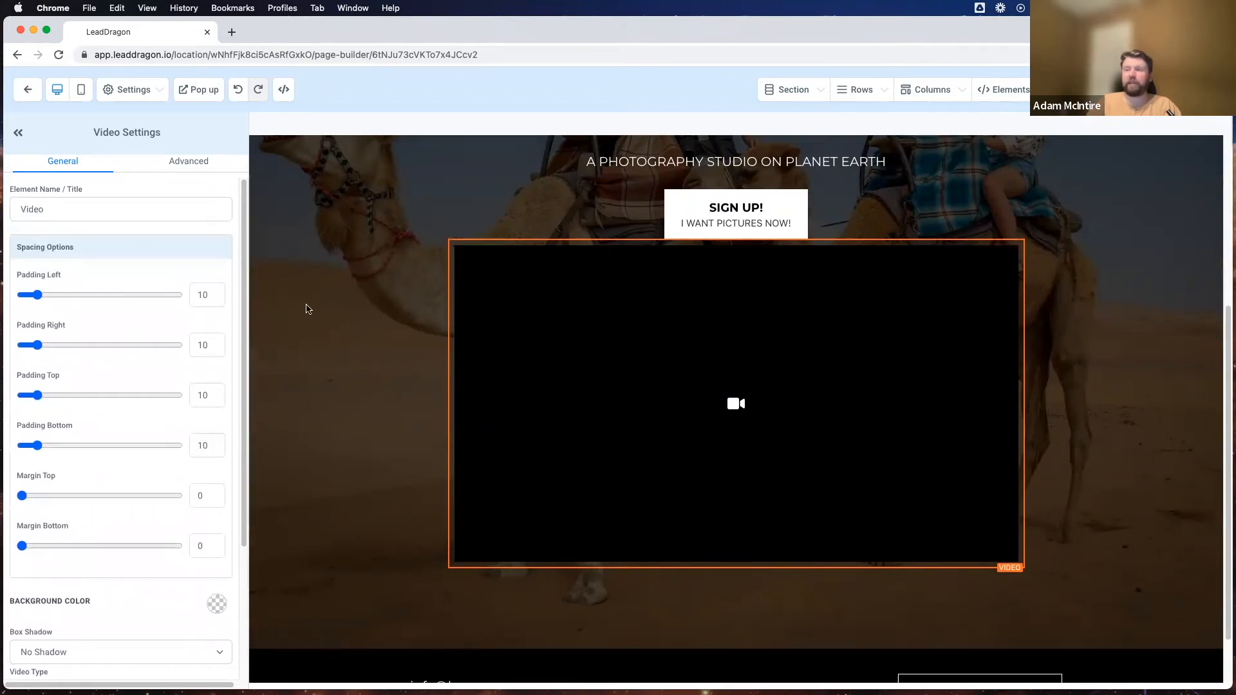
scroll(149, 289, down, 3)
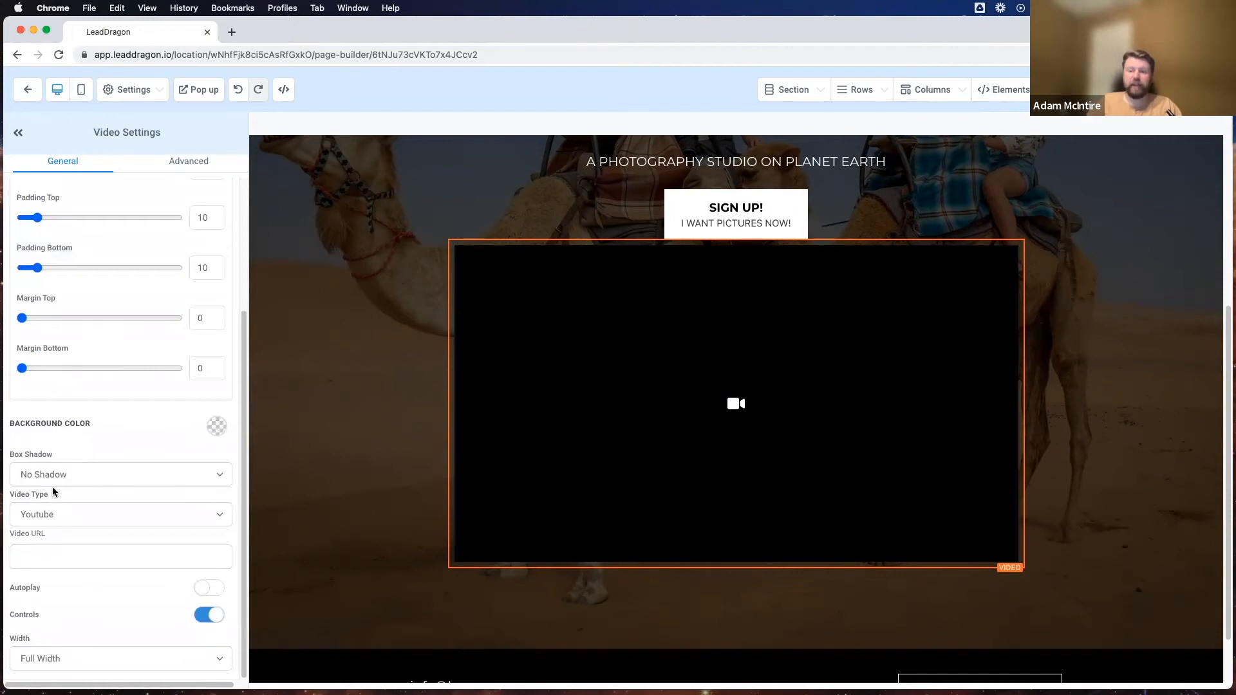
triple_click(72, 501)
click(75, 507)
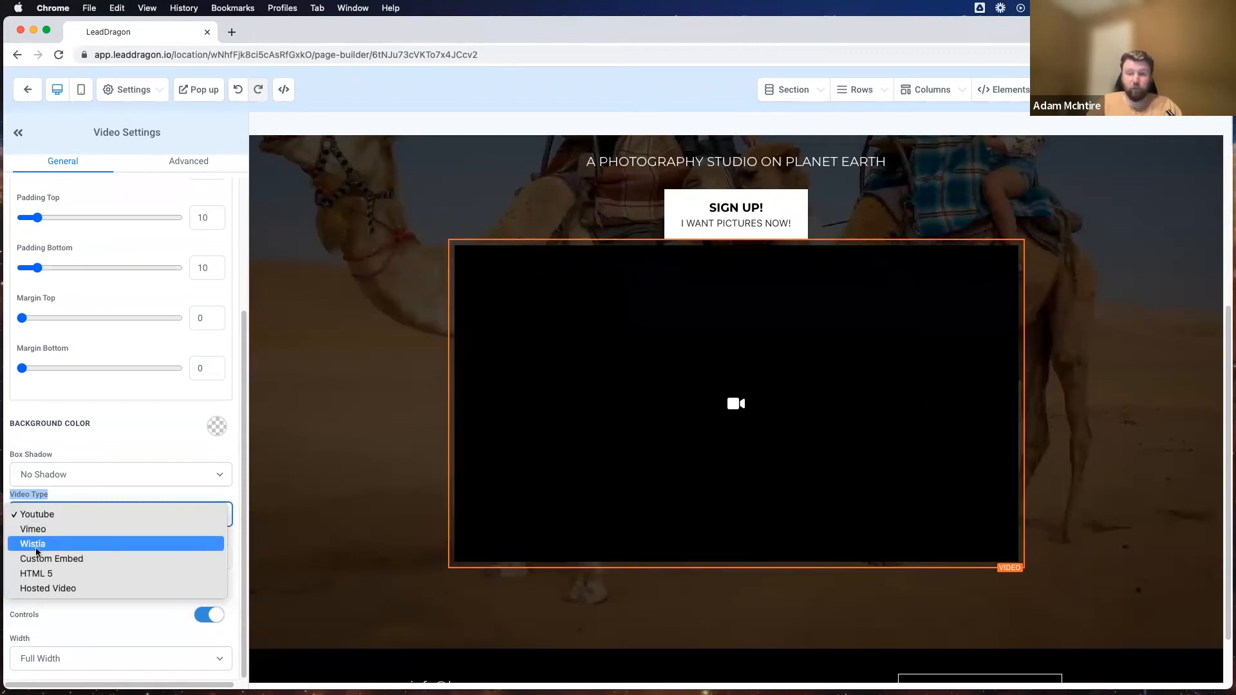
click(71, 488)
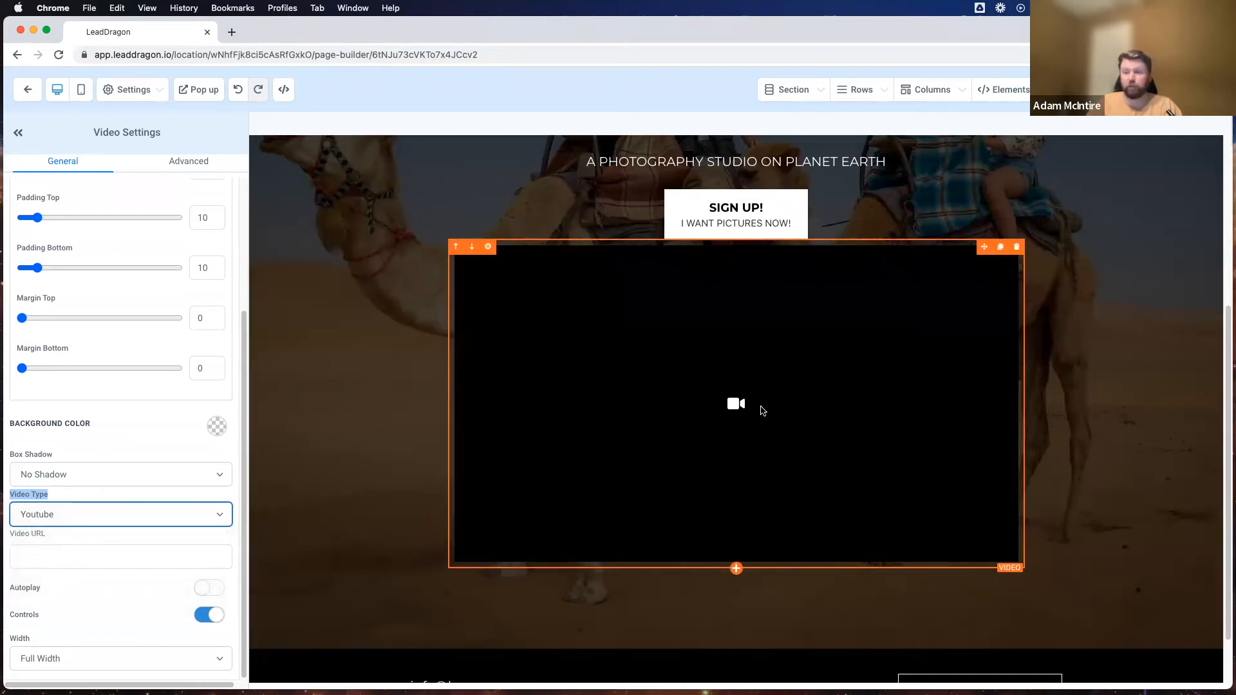
click(83, 515)
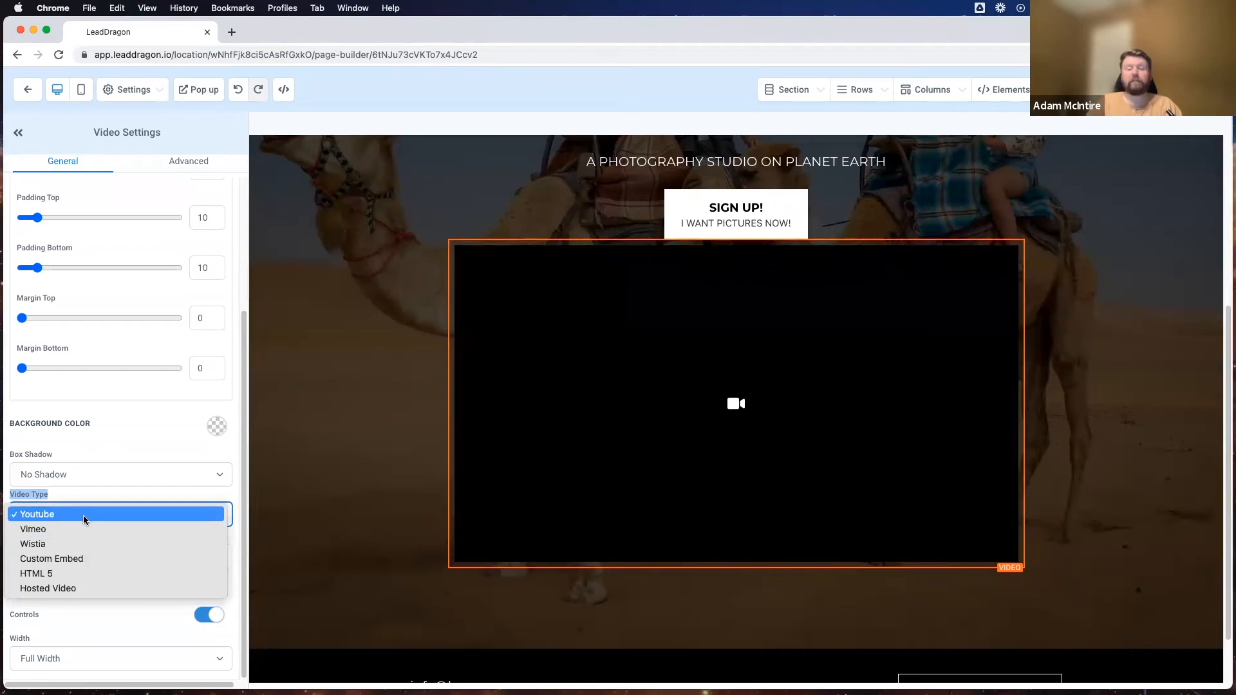
click(54, 559)
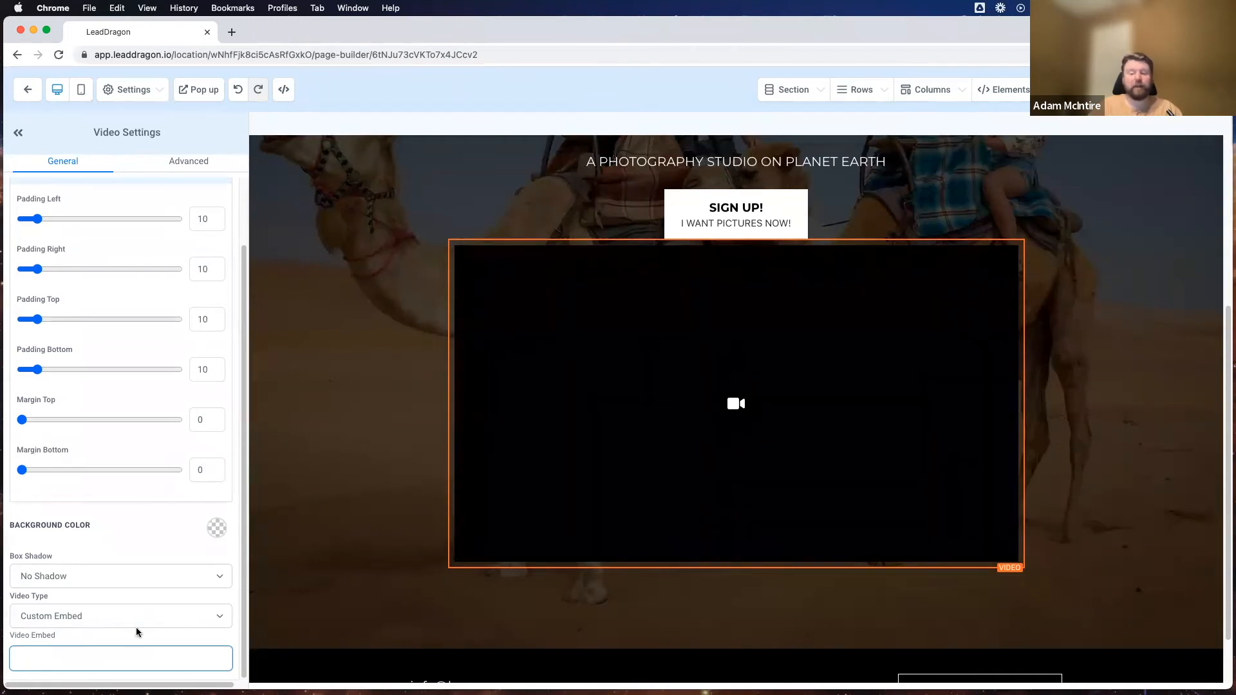
Step: Browse the catalog of elements that can be added to the page, including the custom and countdown groups
click(995, 90)
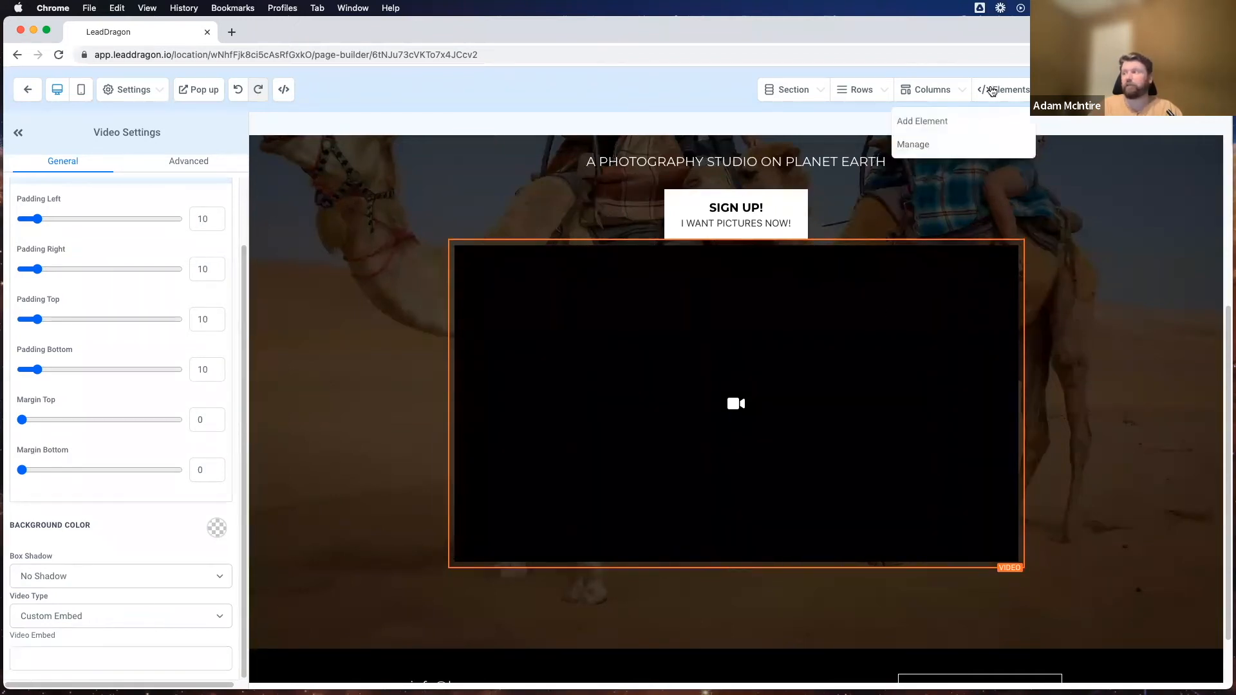
click(926, 121)
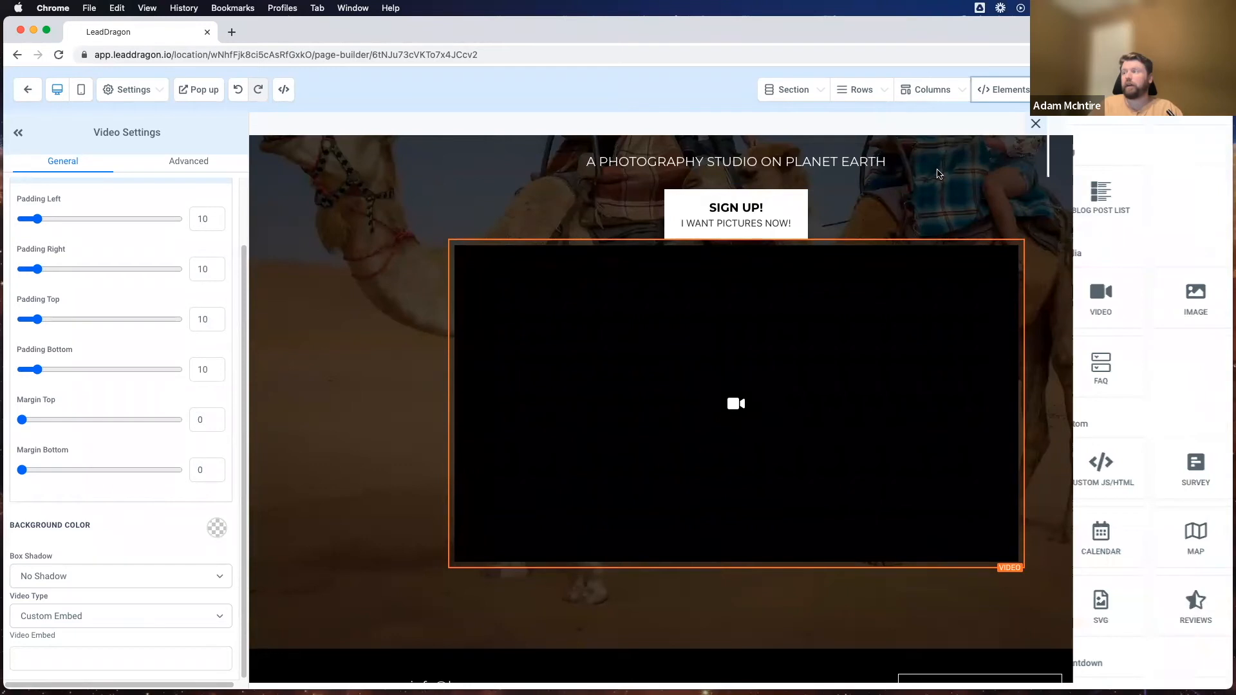
scroll(946, 287, down, 7)
scroll(965, 283, up, 4)
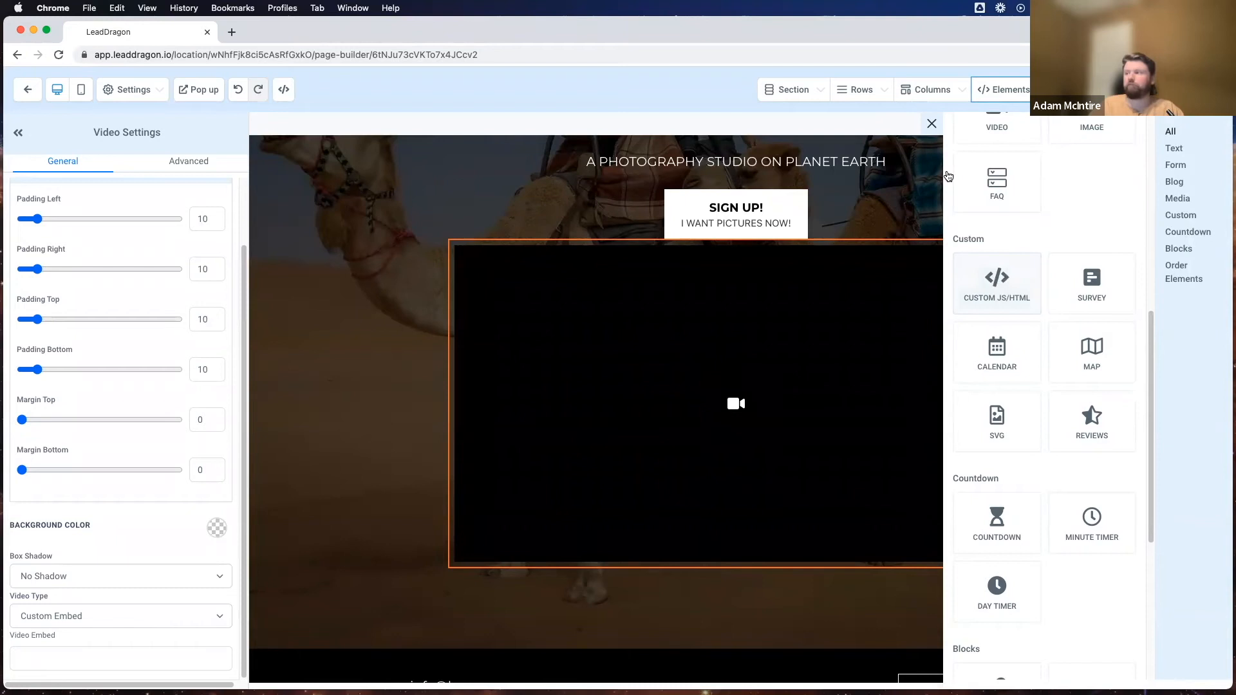
click(932, 123)
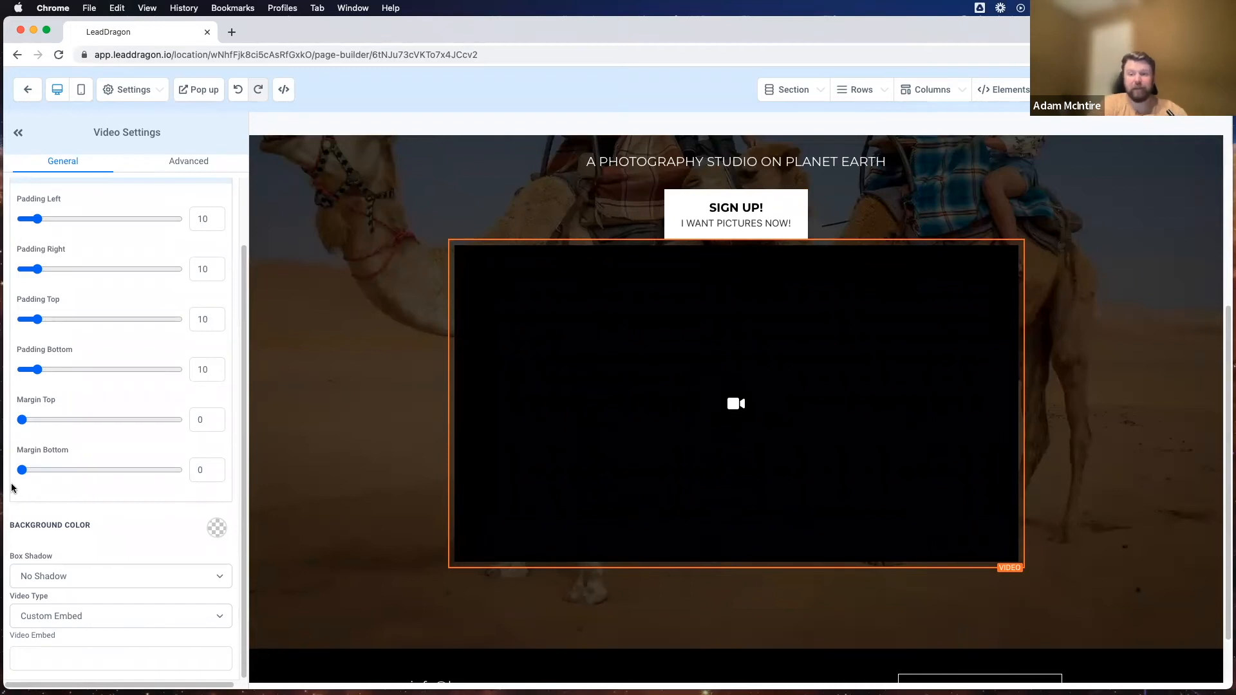
Step: Examine the video type options offered for the Video element
scroll(278, 607, down, 2)
click(115, 624)
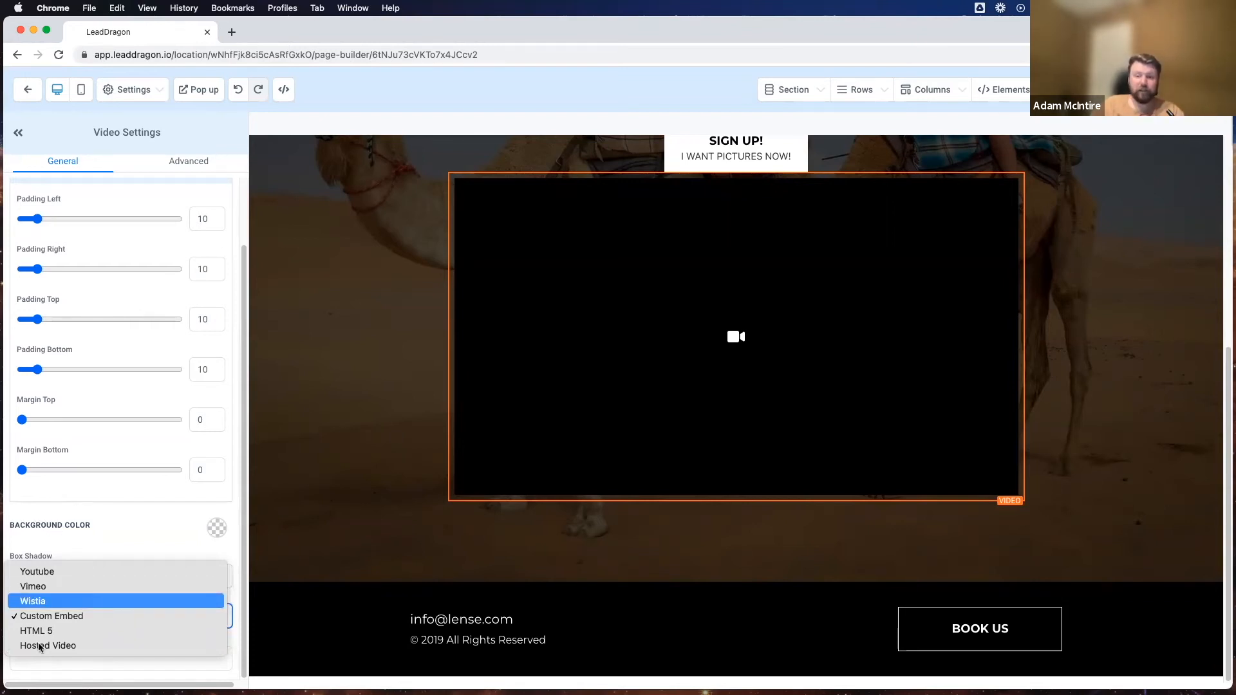
click(124, 512)
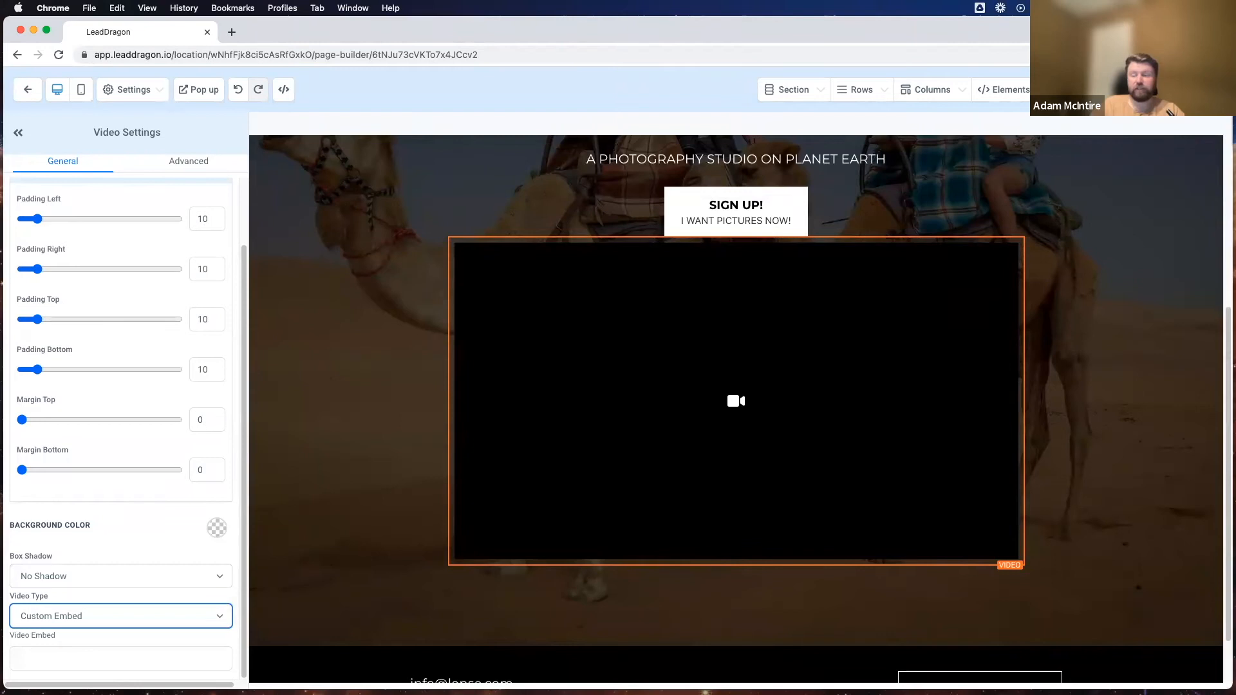
Step: Delete the Video element from the hero section and add an Image element directly below the Sign Up! button
scroll(873, 256, up, 3)
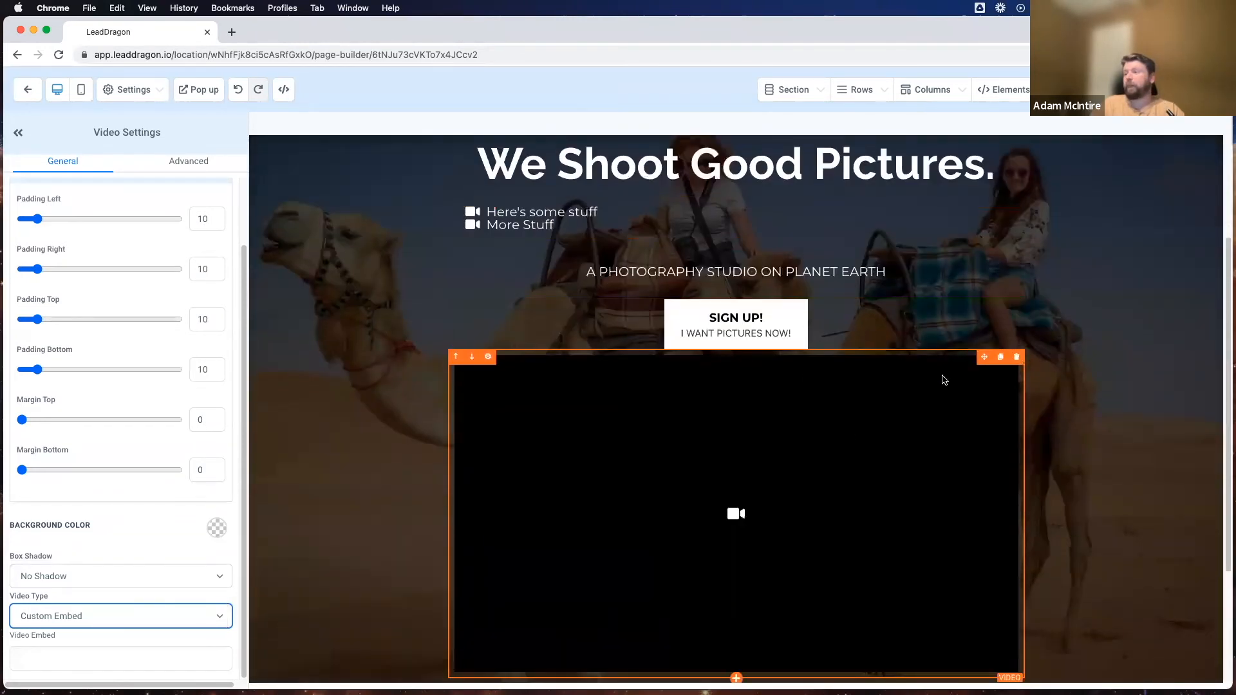
click(1016, 356)
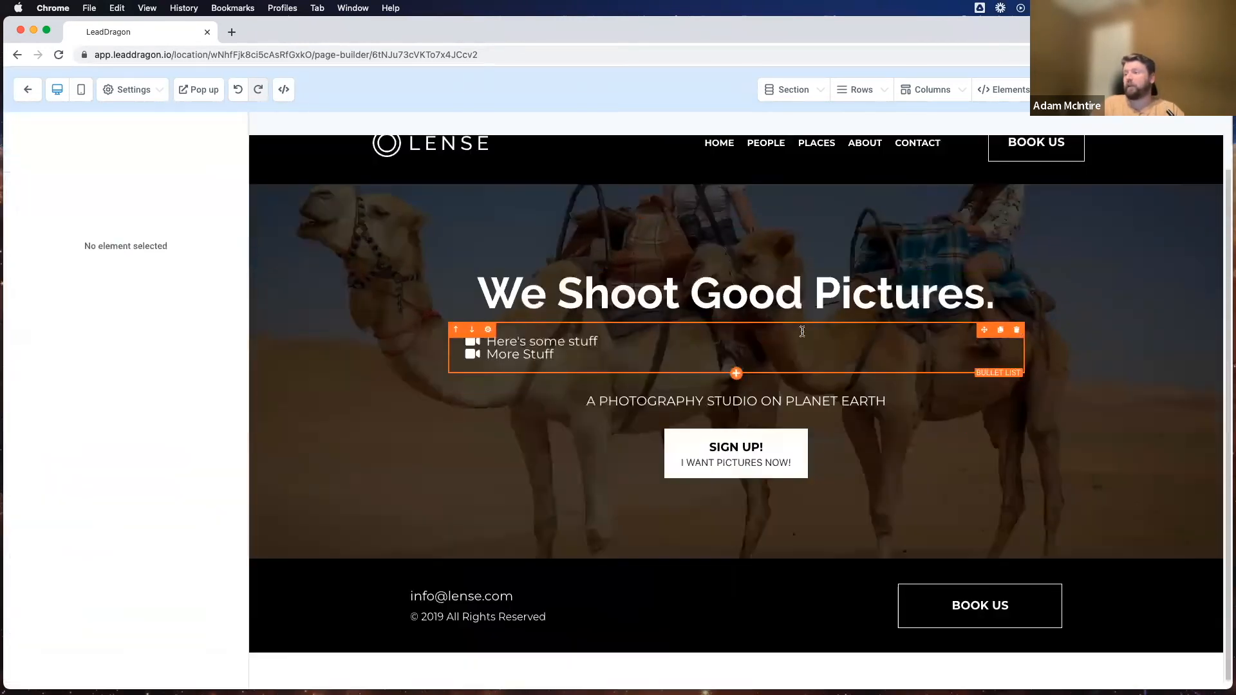
click(737, 477)
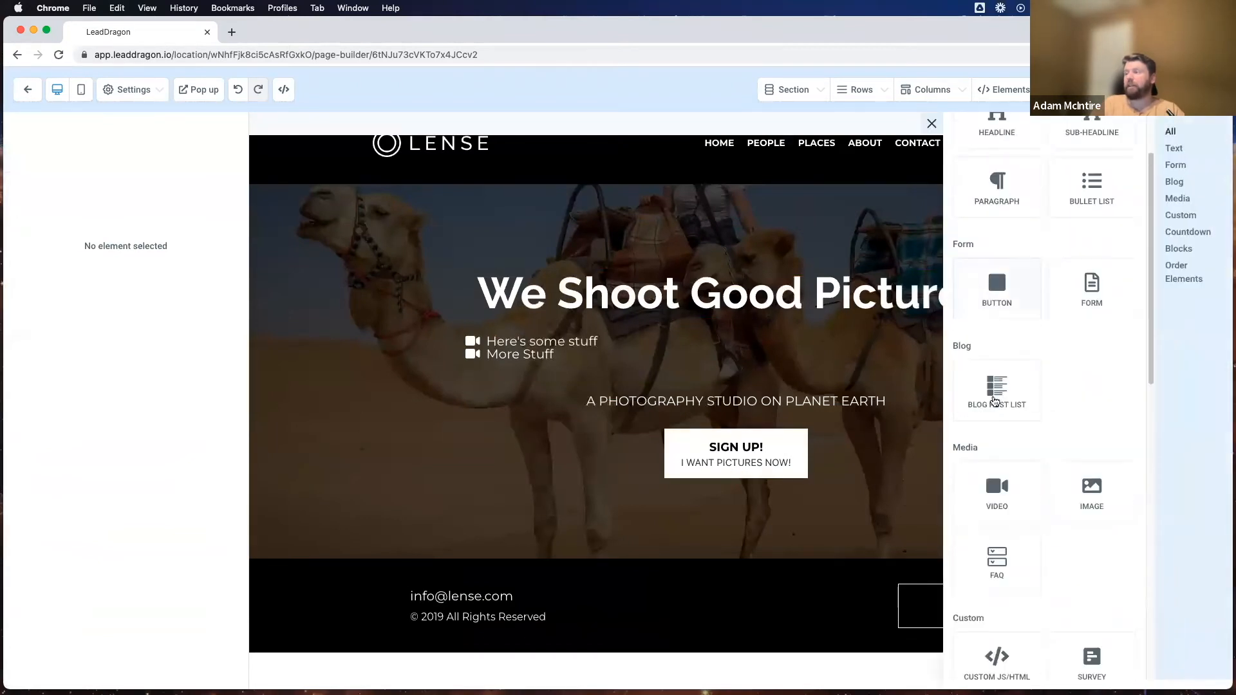
click(1081, 260)
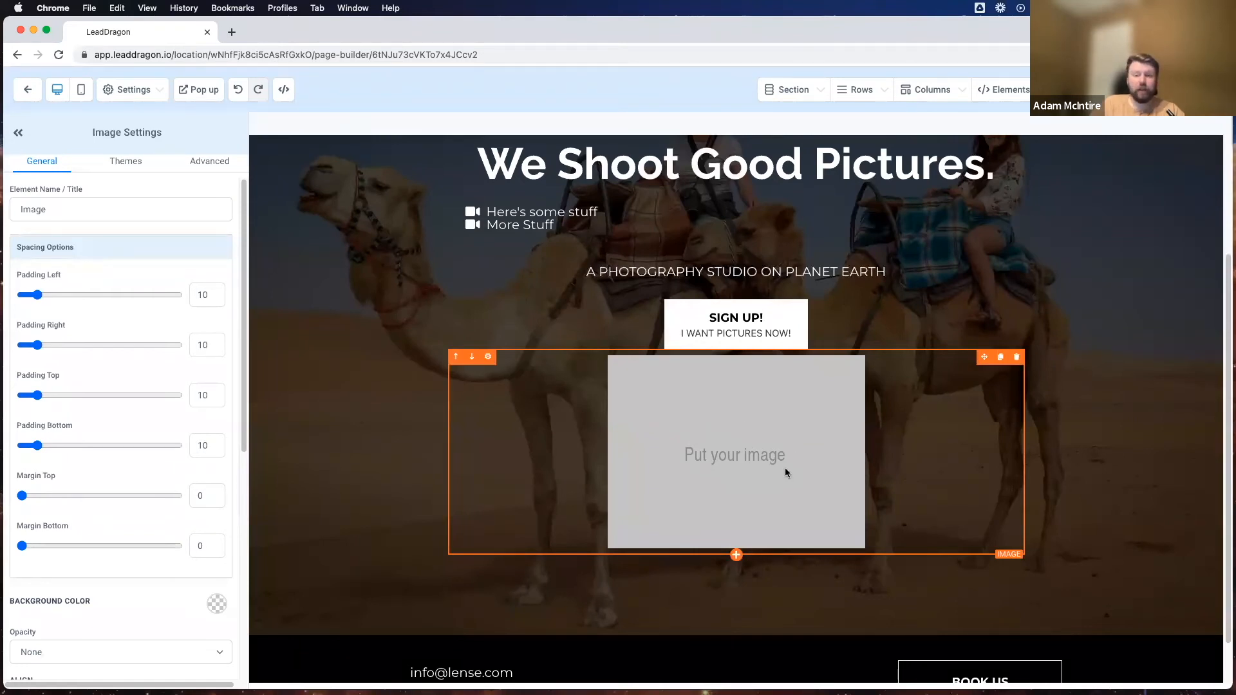
Step: Review the Image element's settings down to its image source and actions, and open the media library for the image
drag(190, 137, 90, 133)
click(178, 130)
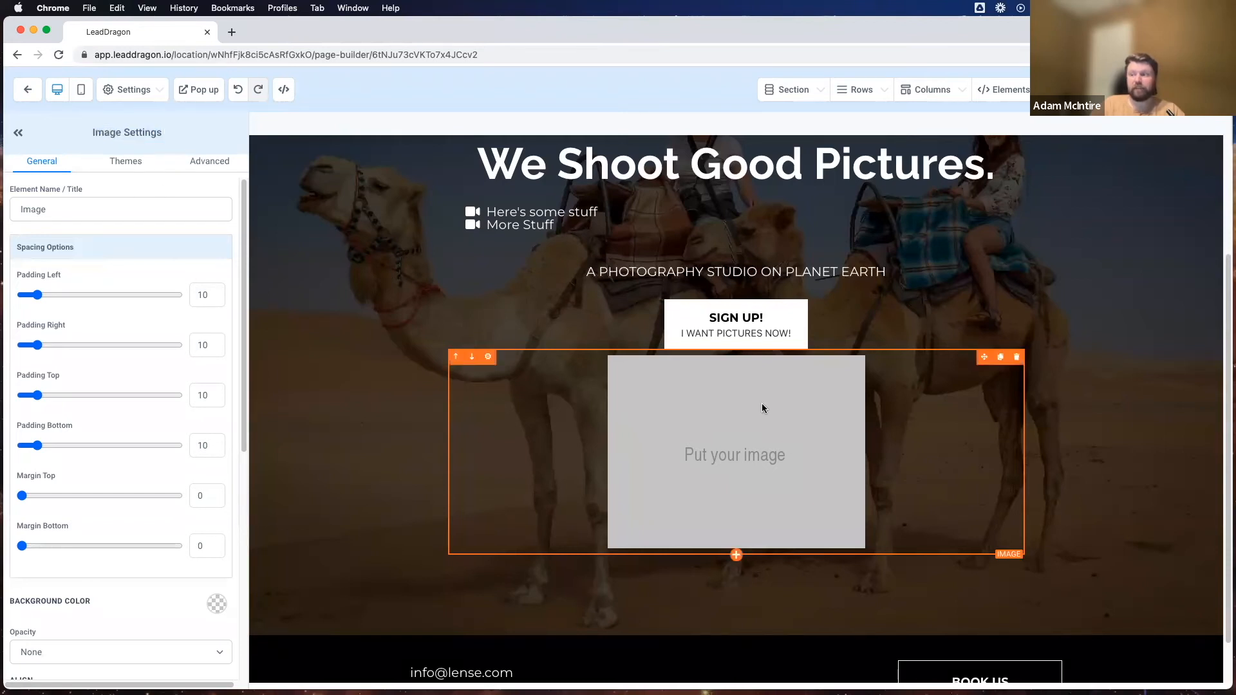
scroll(126, 343, down, 4)
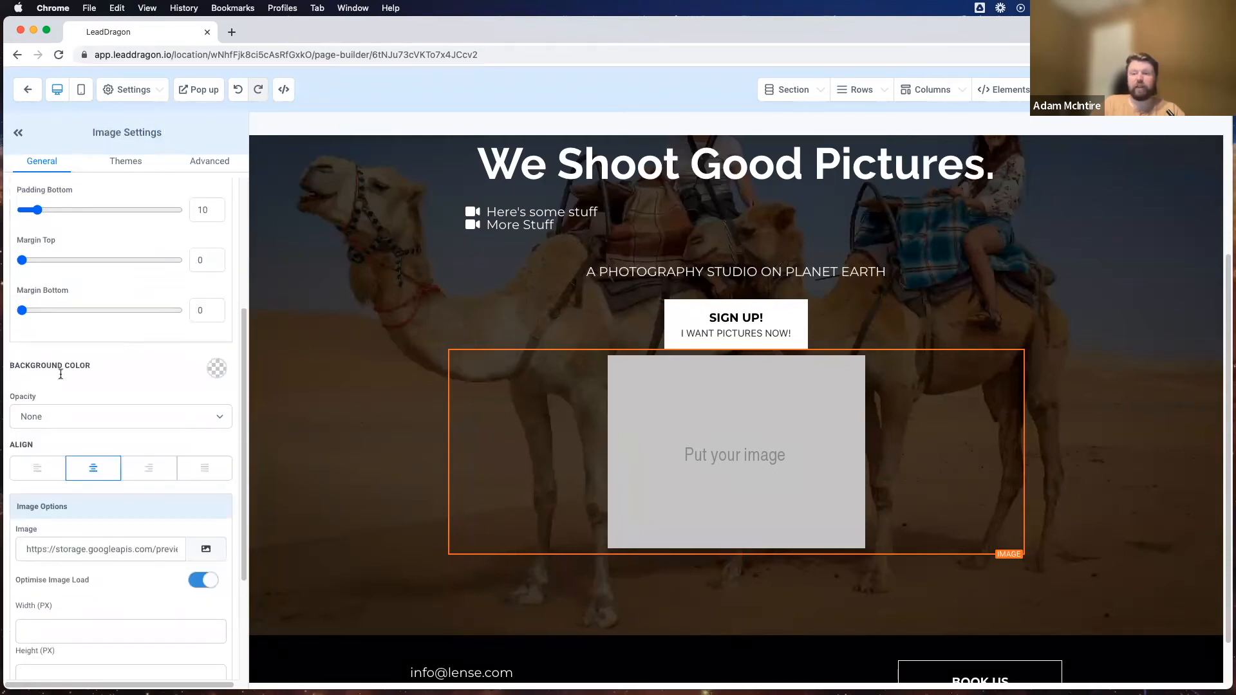
scroll(60, 374, down, 3)
drag(82, 357, 43, 374)
click(43, 374)
double_click(41, 374)
click(42, 374)
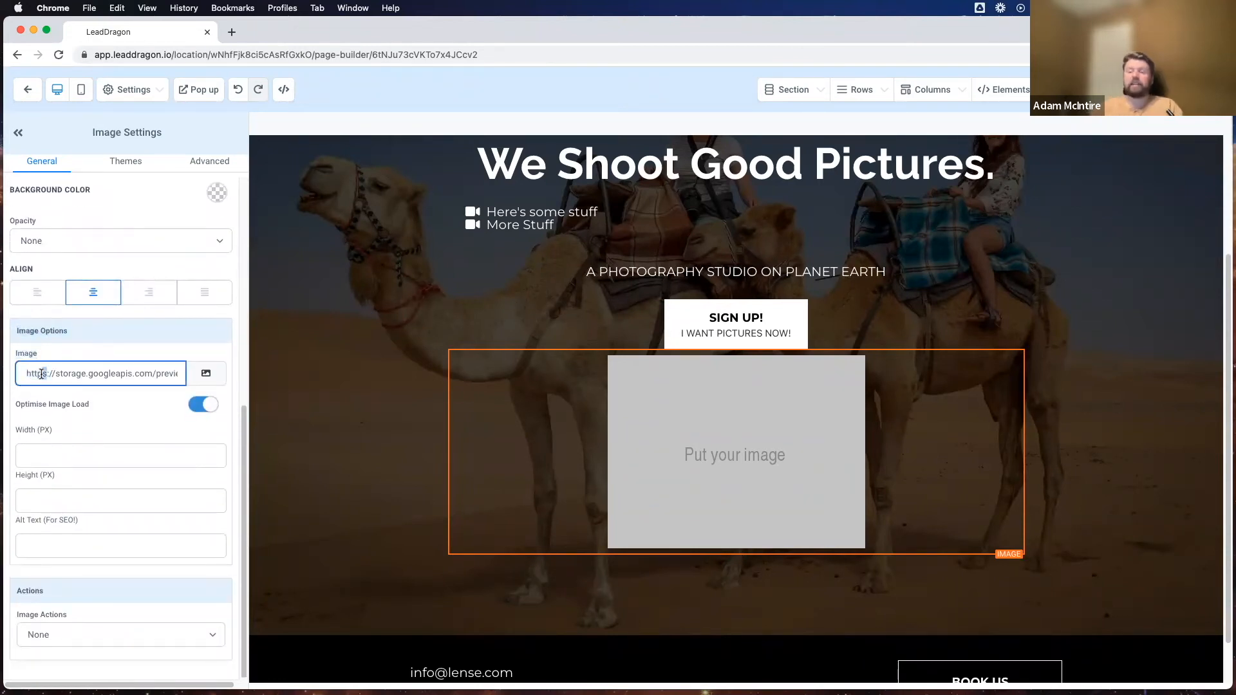
triple_click(41, 374)
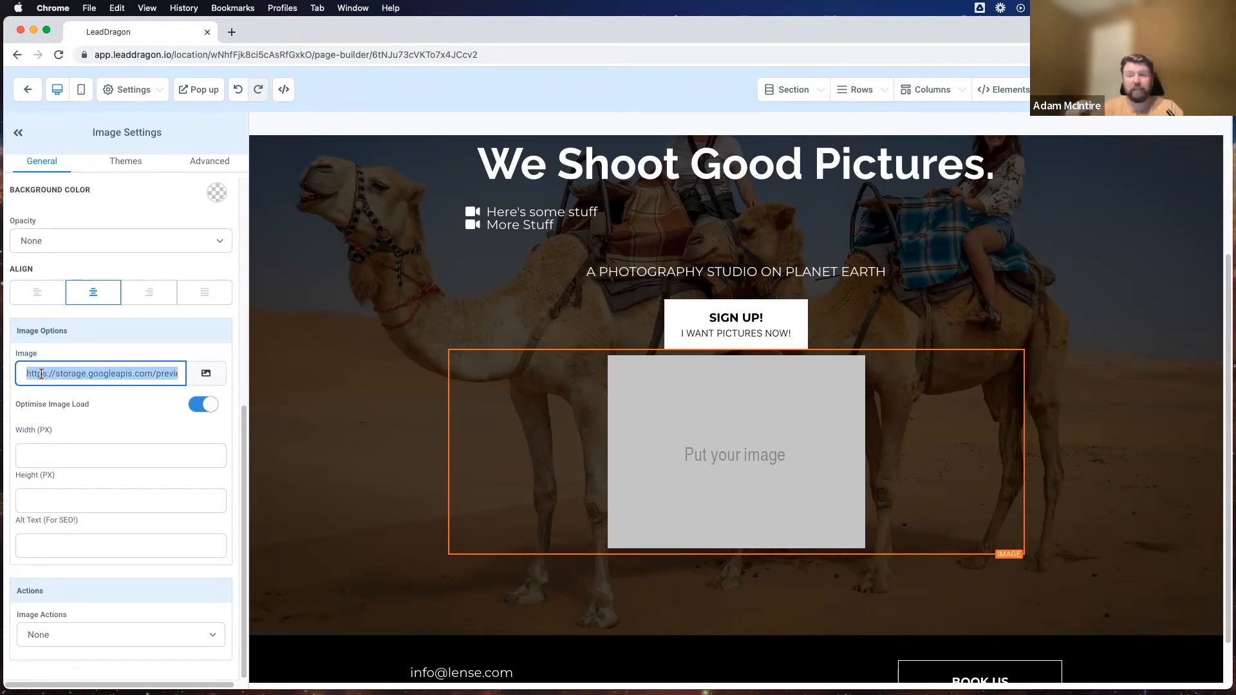
click(90, 336)
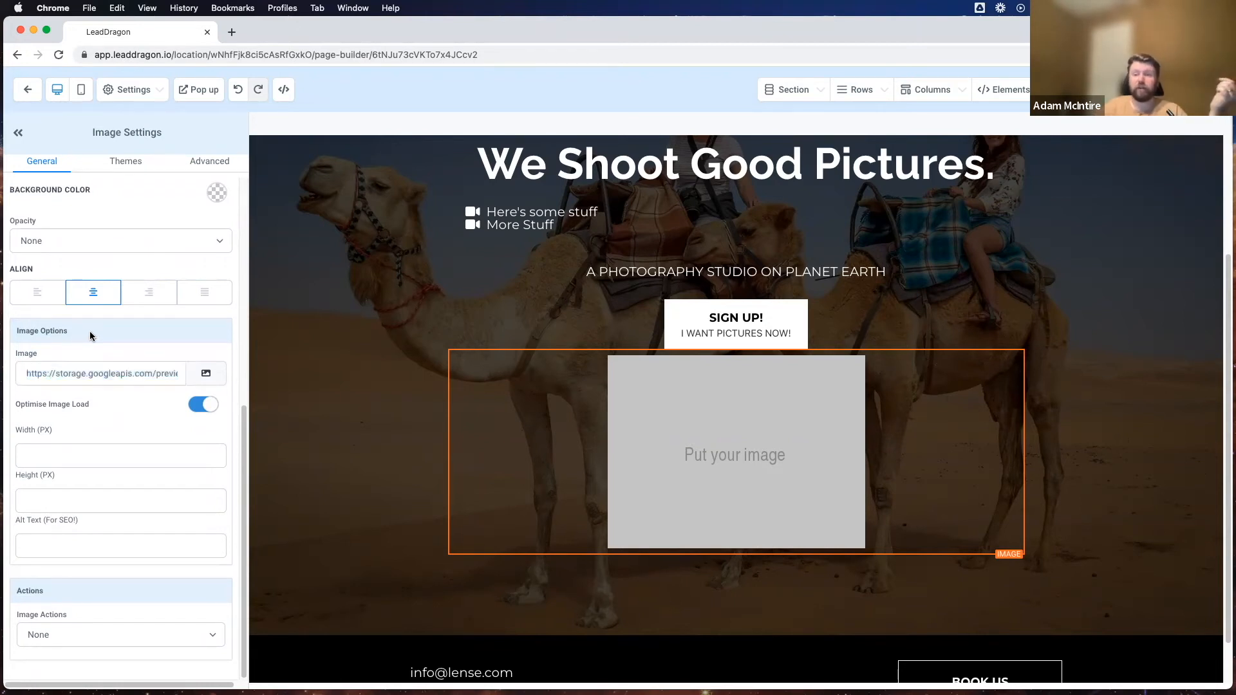
click(206, 374)
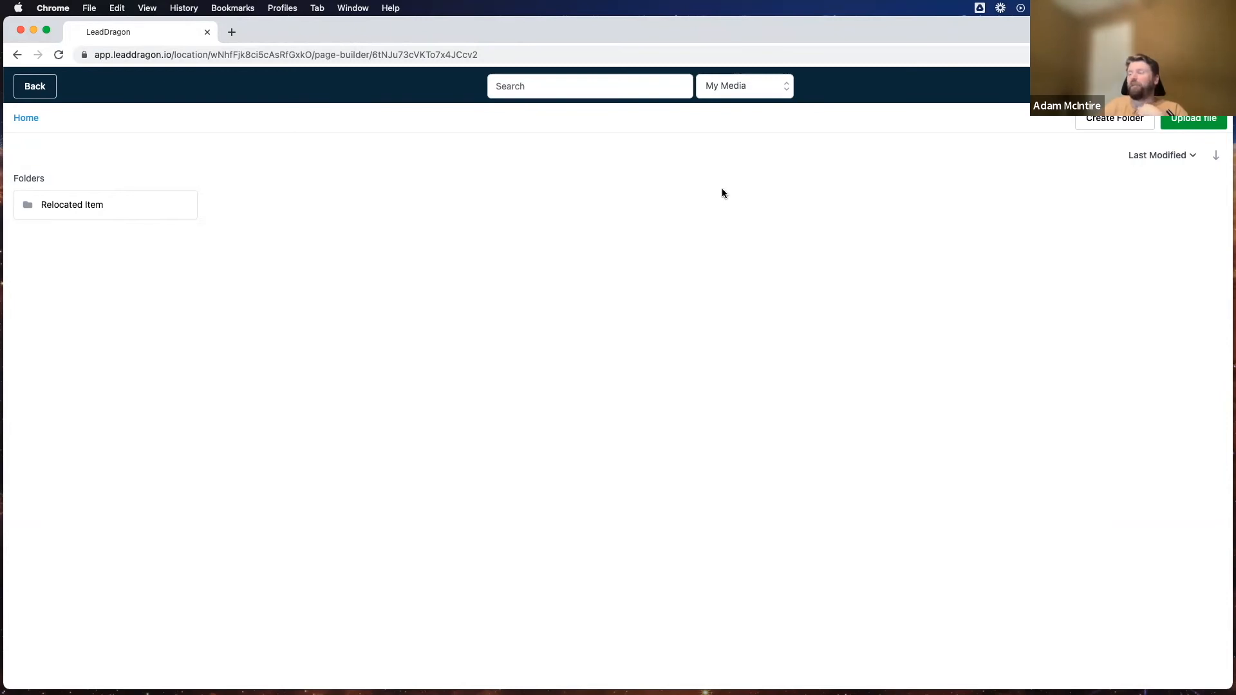
scroll(532, 325, down, 15)
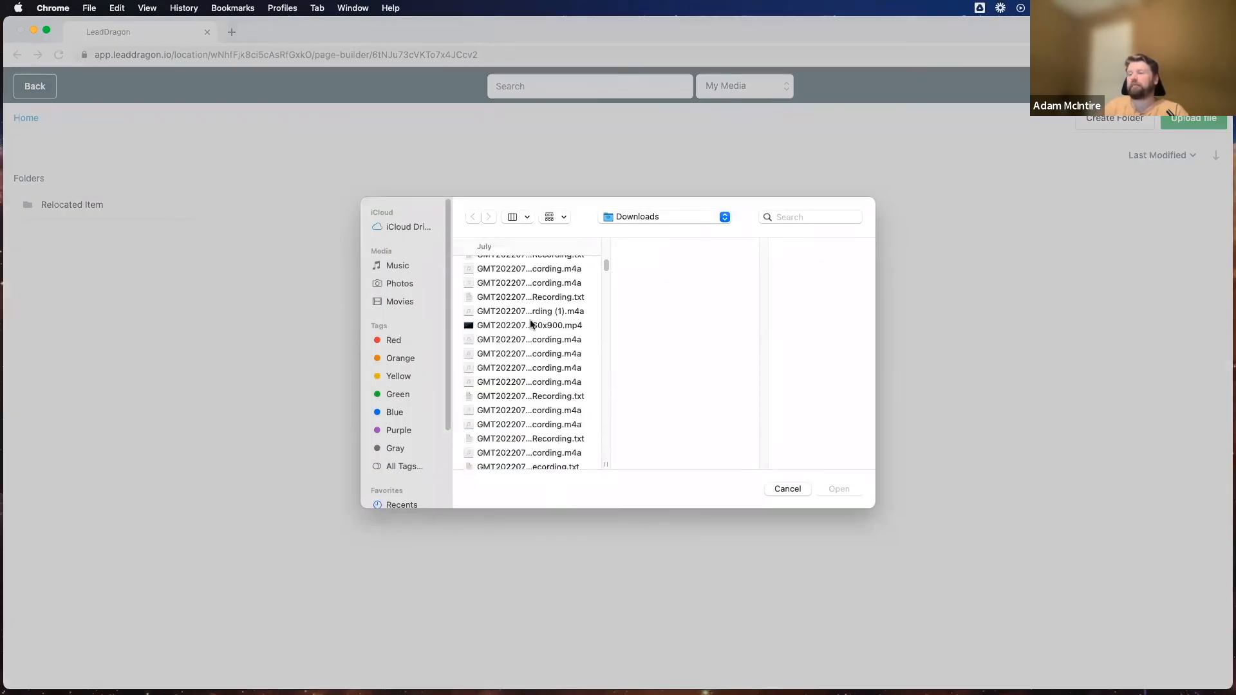
click(832, 216)
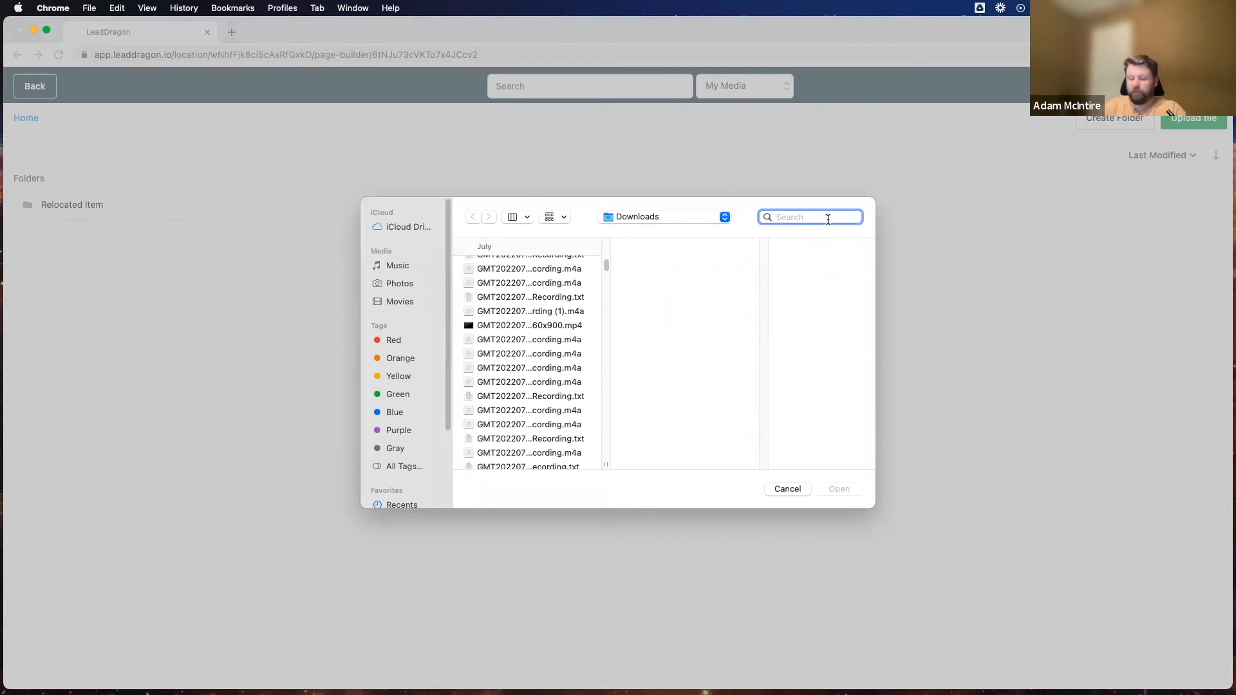
text(k)
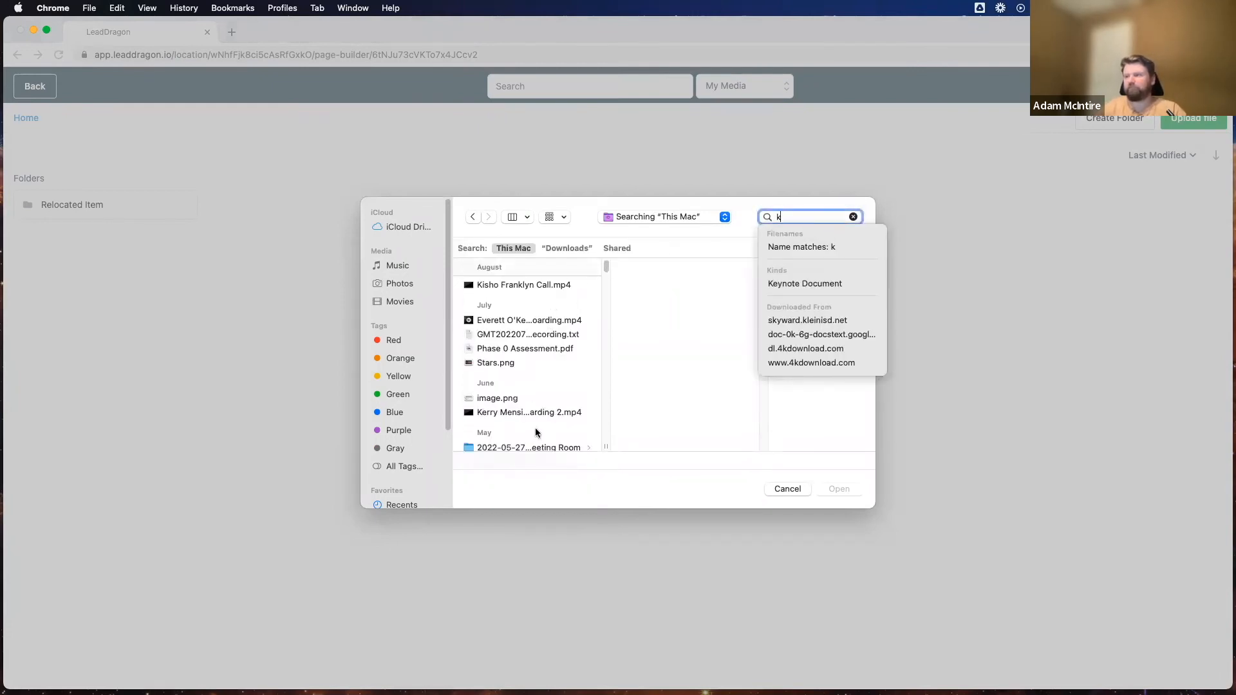
scroll(508, 410, down, 5)
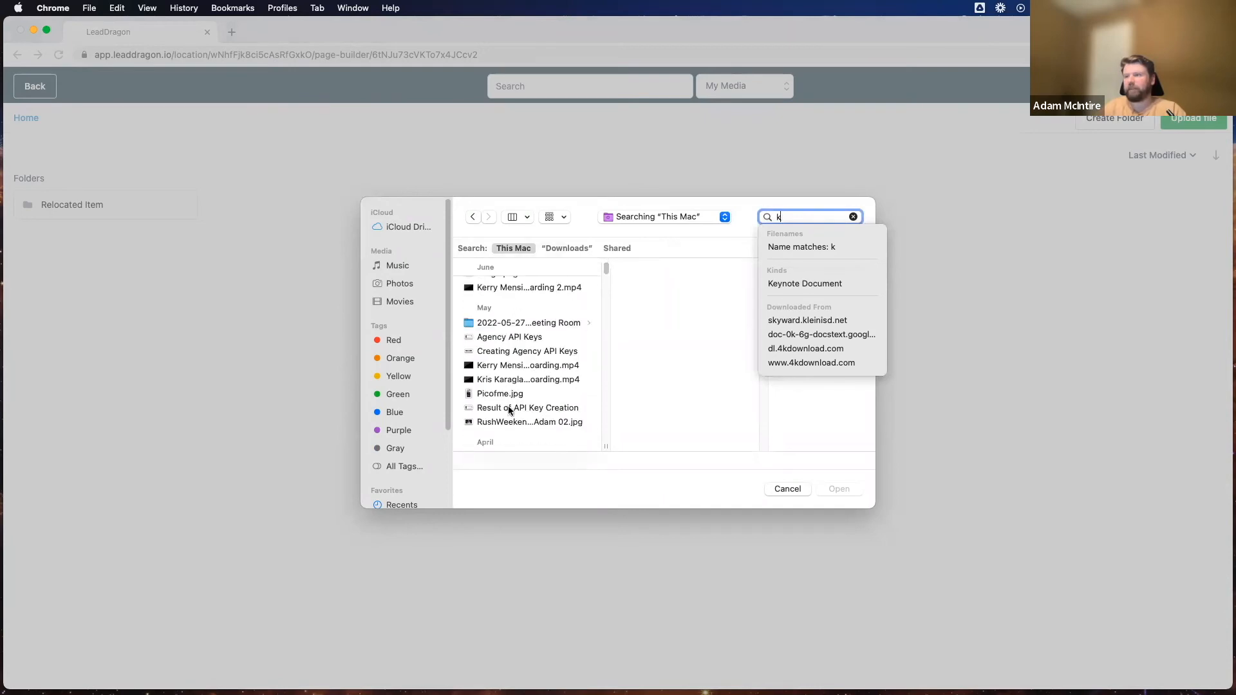
scroll(536, 354, down, 5)
scroll(535, 354, down, 5)
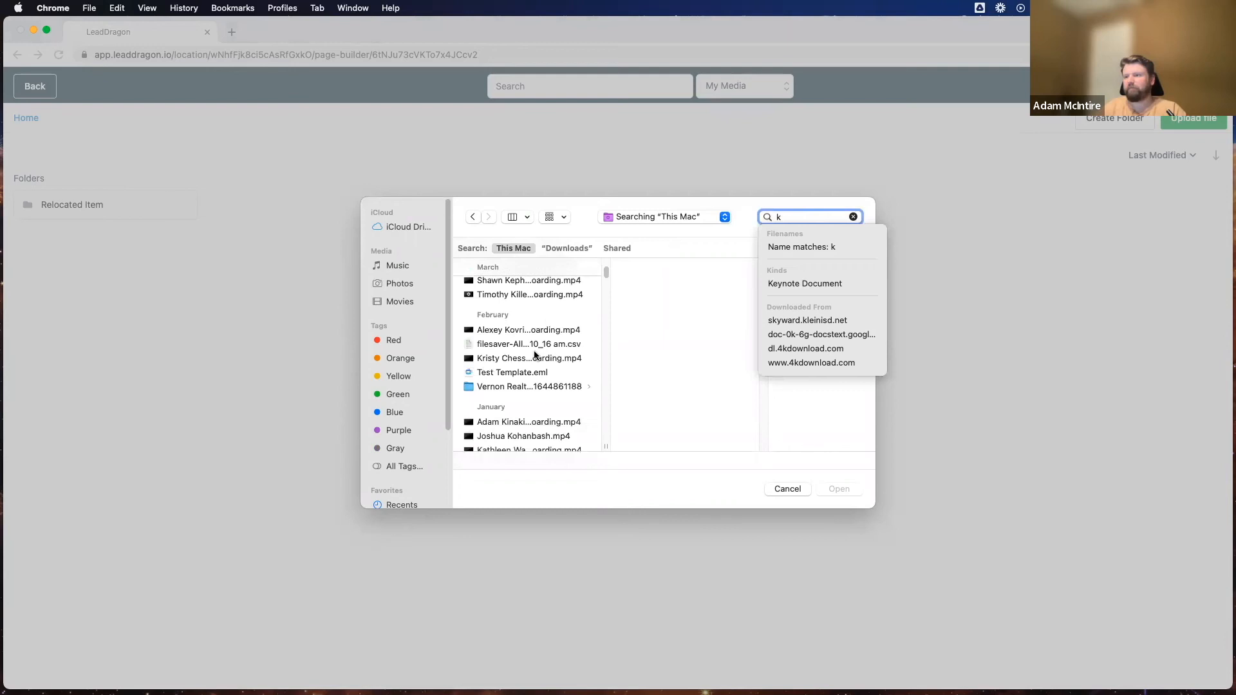
scroll(535, 354, down, 8)
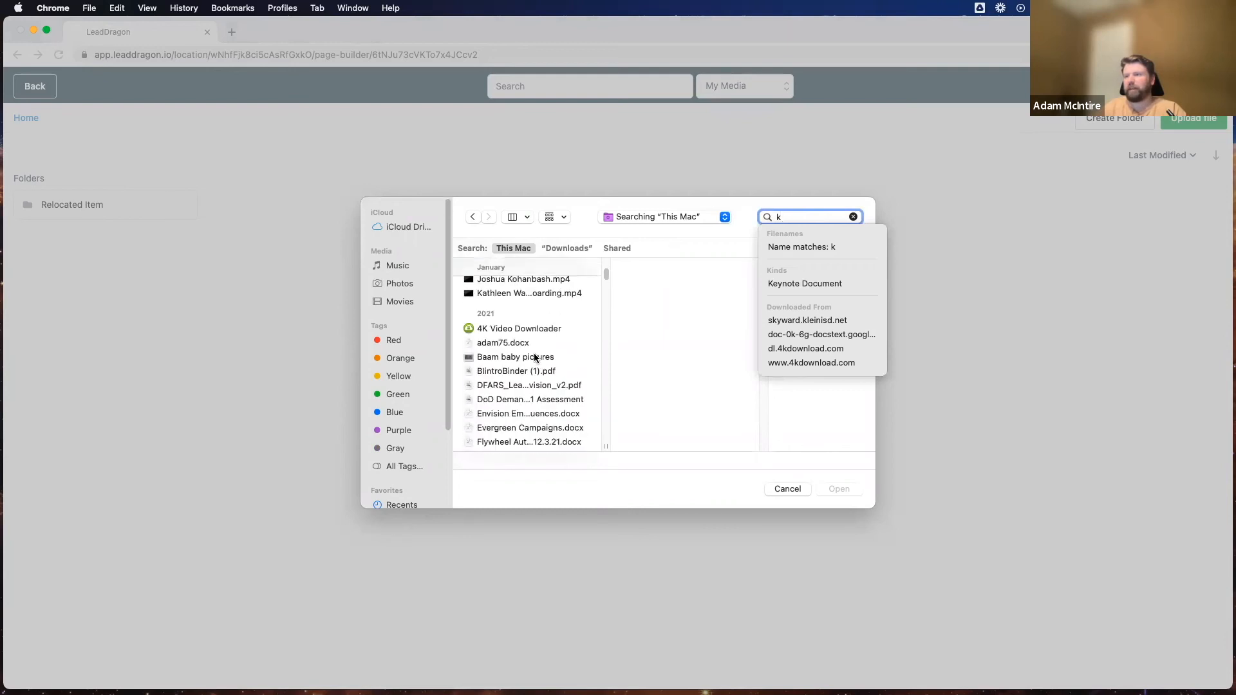
scroll(534, 357, down, 10)
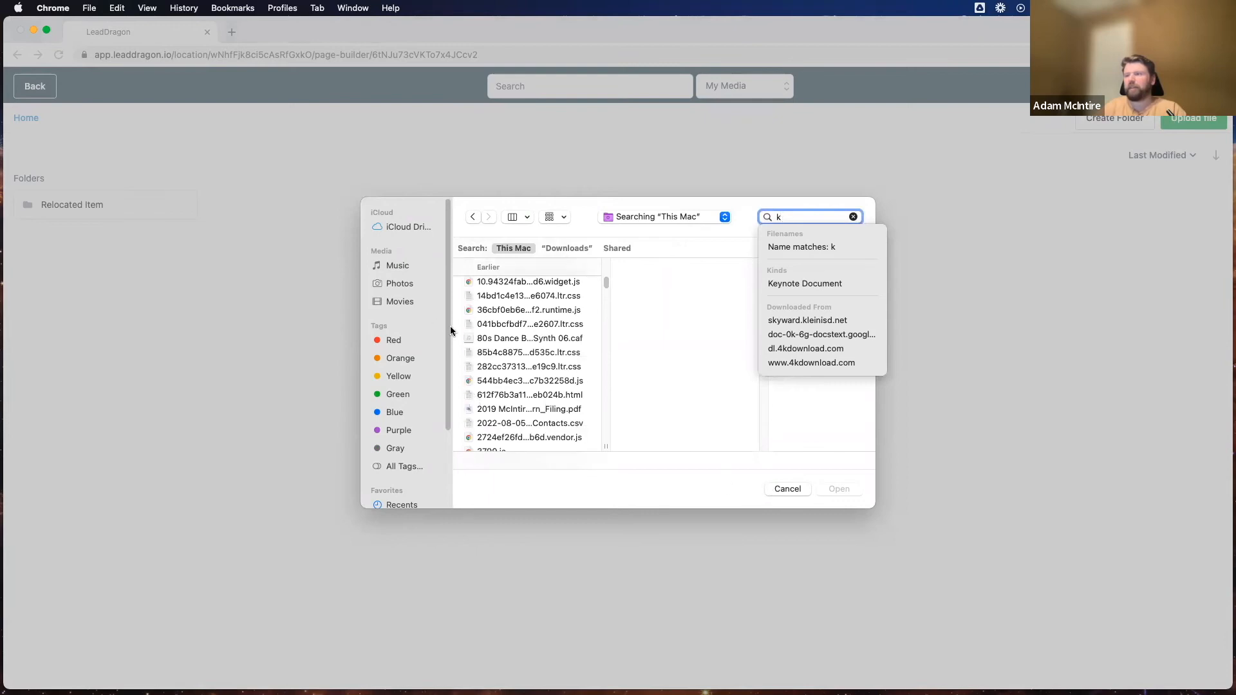
scroll(451, 330, down, 3)
click(776, 491)
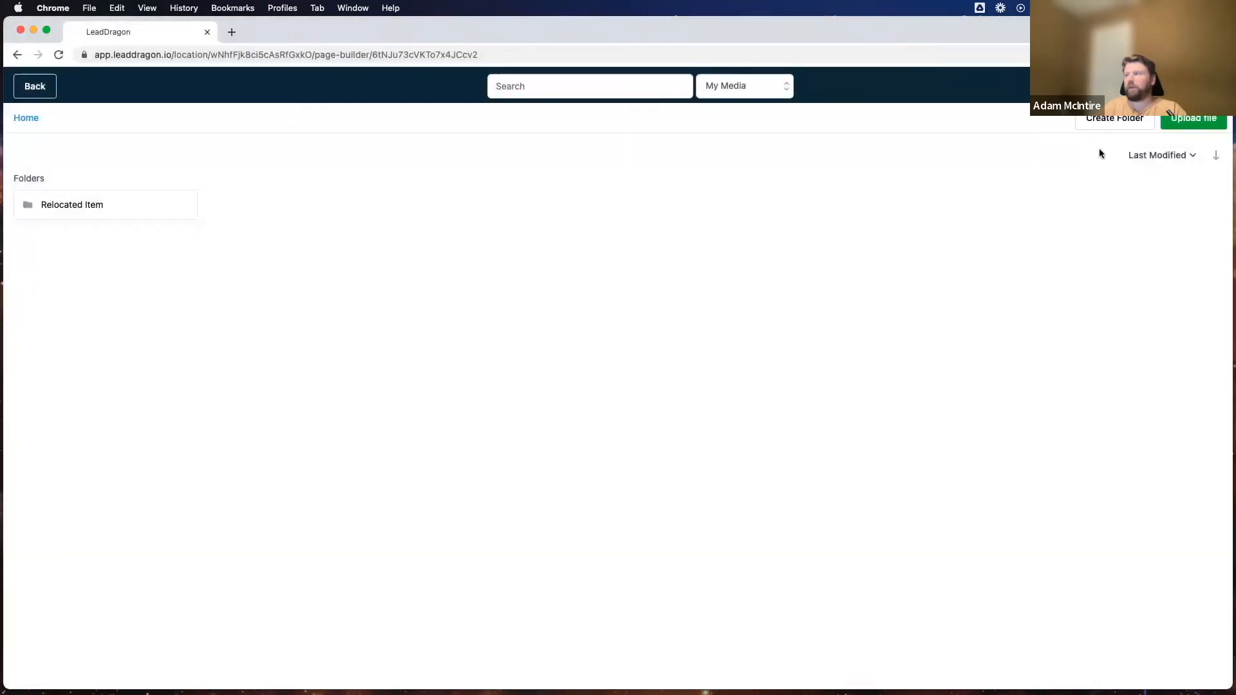
Step: Upload Ham.jpeg from the Desktop folder to the media library
click(1203, 124)
scroll(528, 316, down, 5)
scroll(526, 317, down, 5)
scroll(393, 438, down, 3)
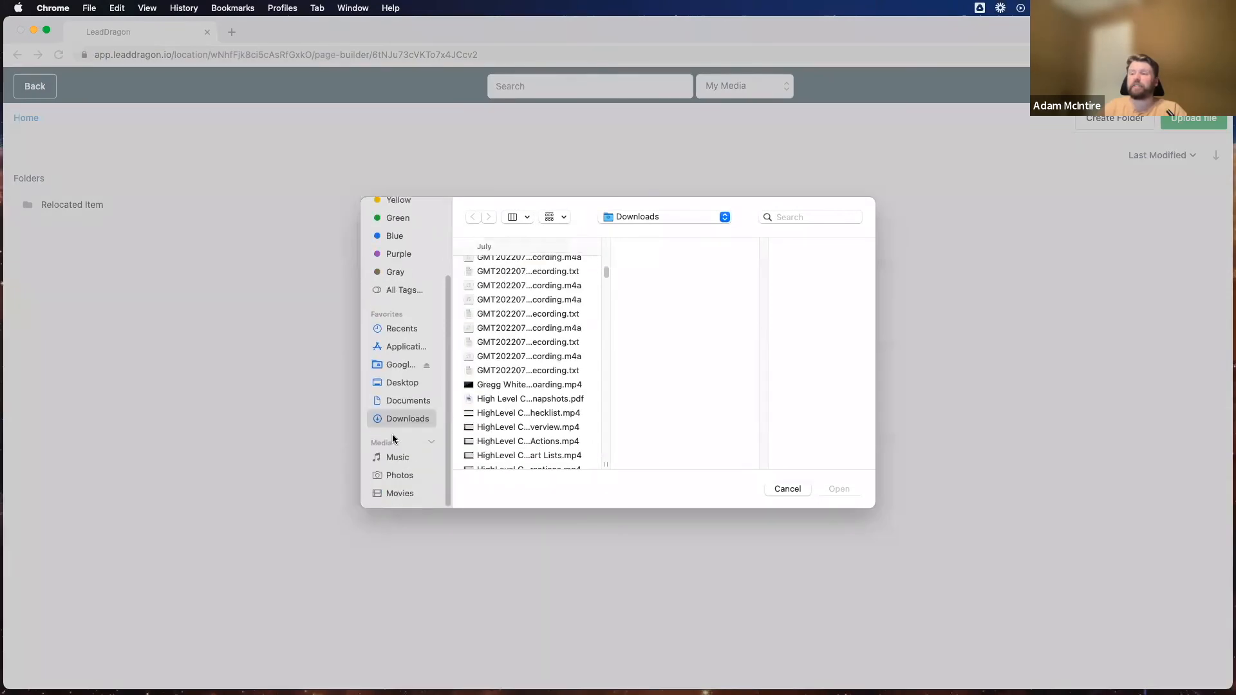
click(408, 386)
scroll(520, 346, down, 3)
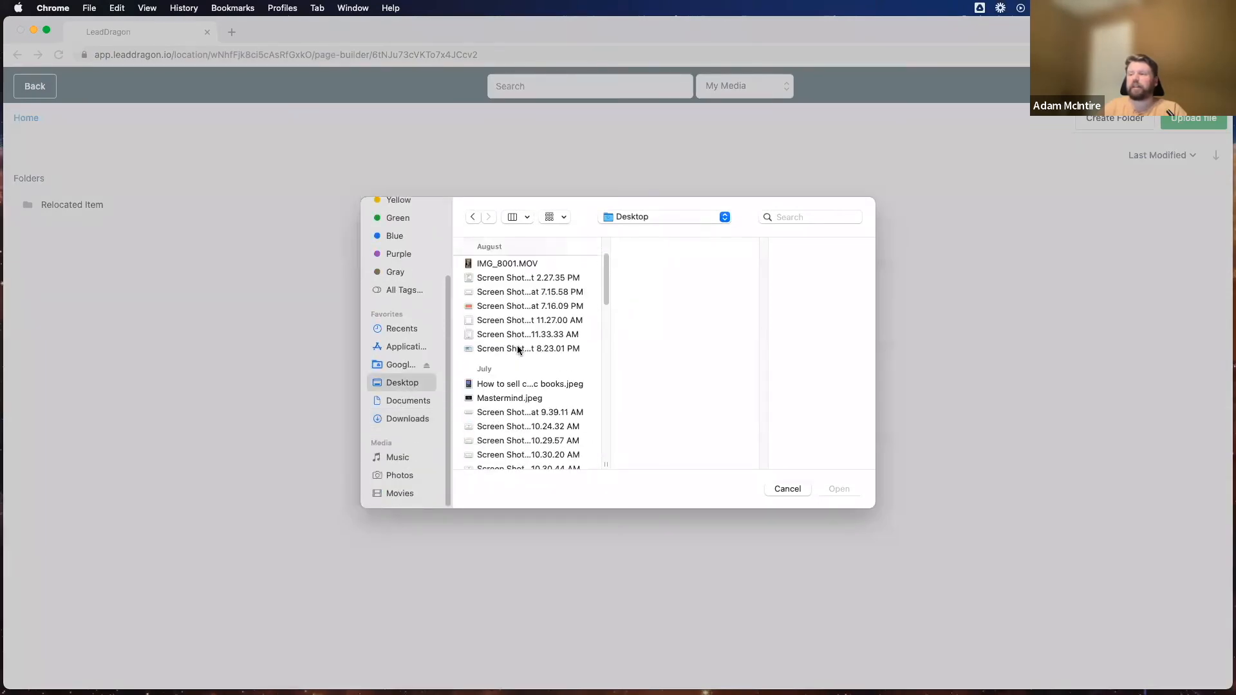
scroll(513, 371, down, 10)
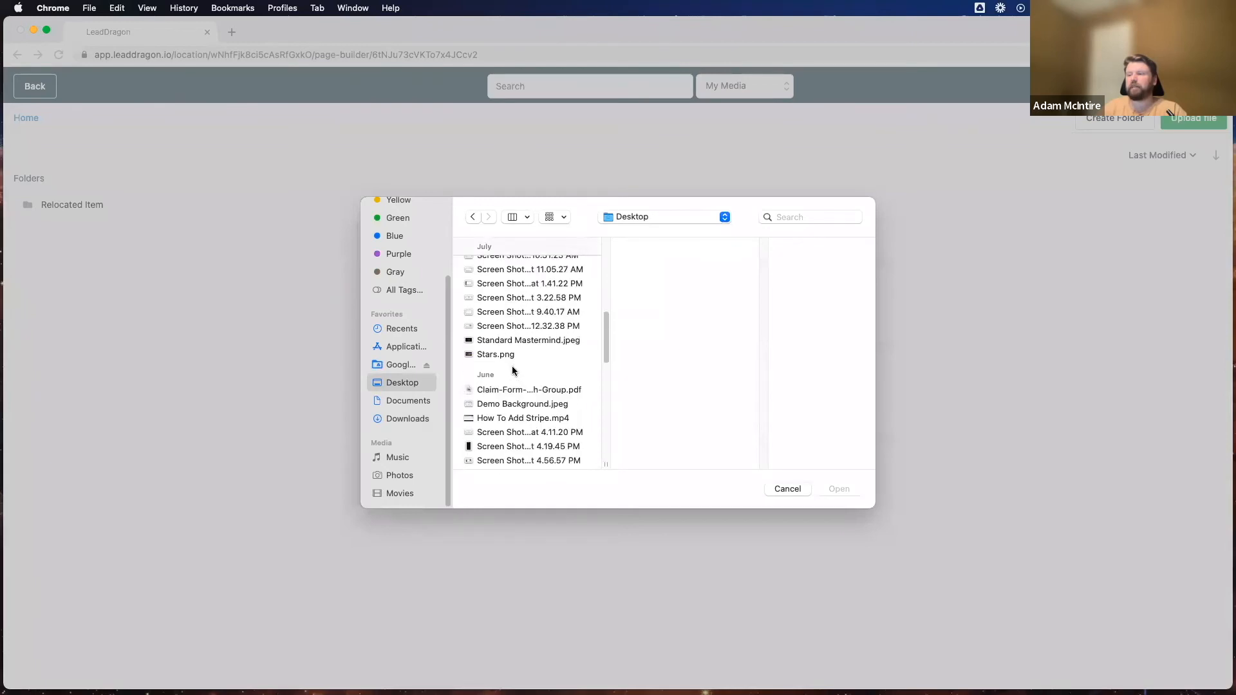
scroll(512, 370, down, 4)
scroll(512, 366, down, 5)
scroll(511, 366, up, 4)
scroll(513, 371, up, 5)
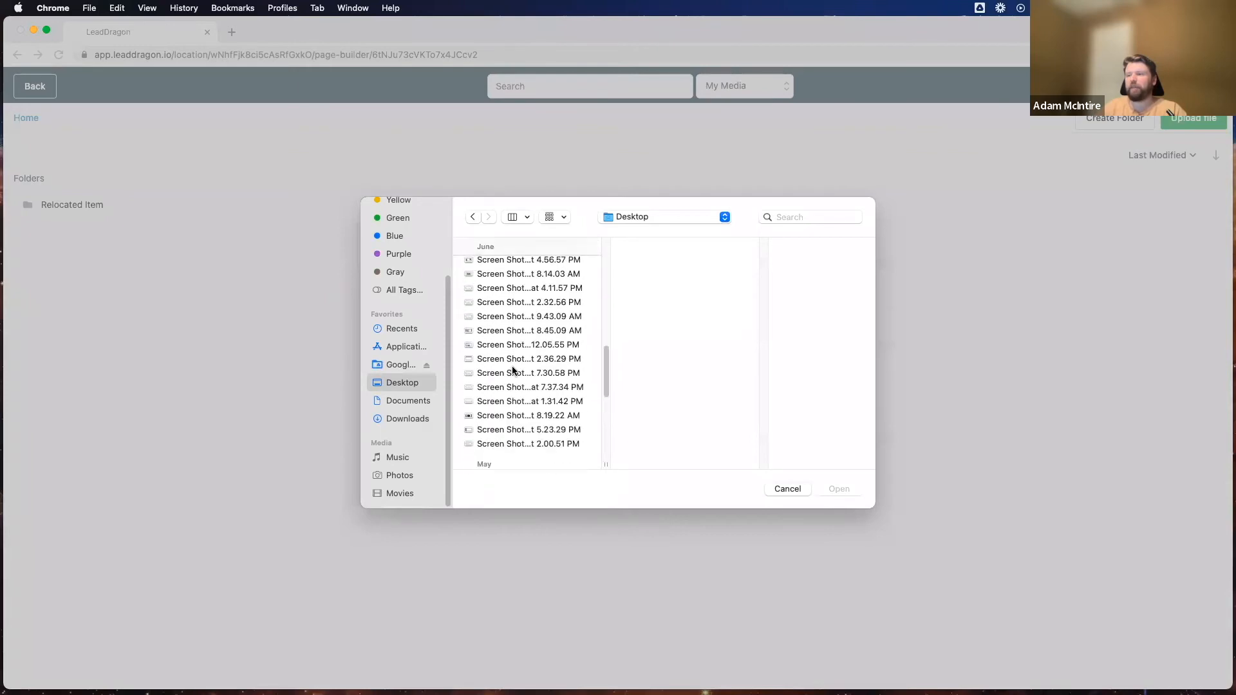
scroll(513, 370, down, 5)
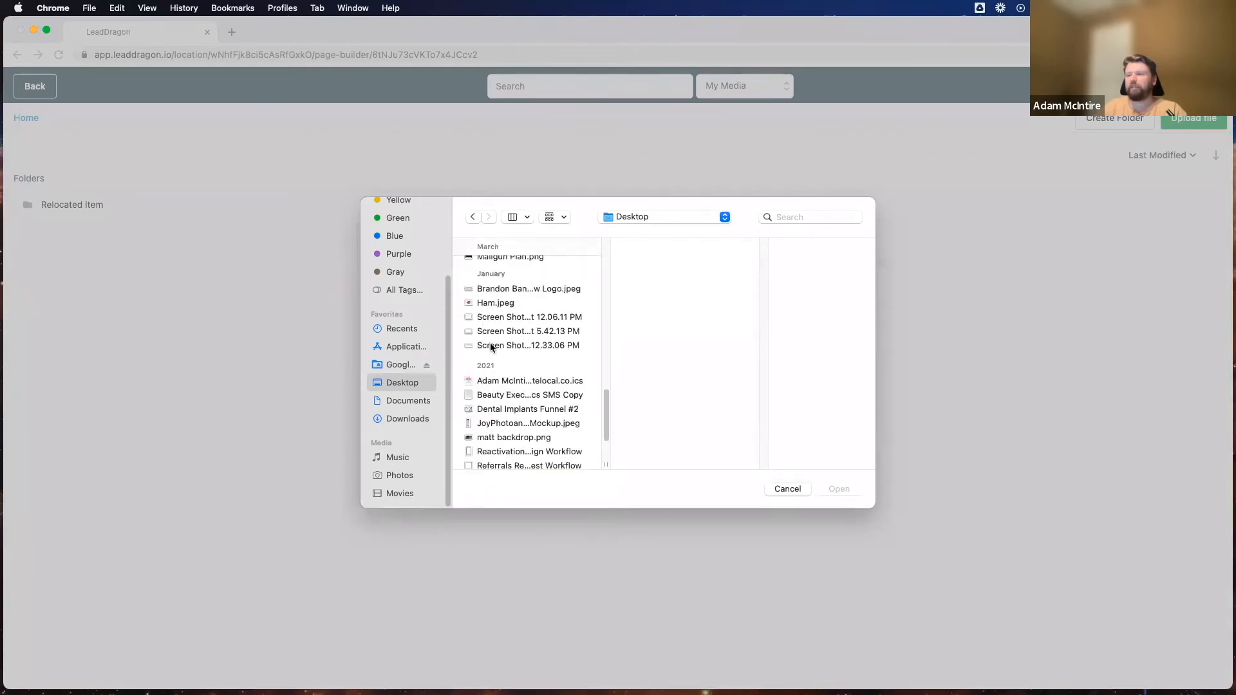
click(493, 303)
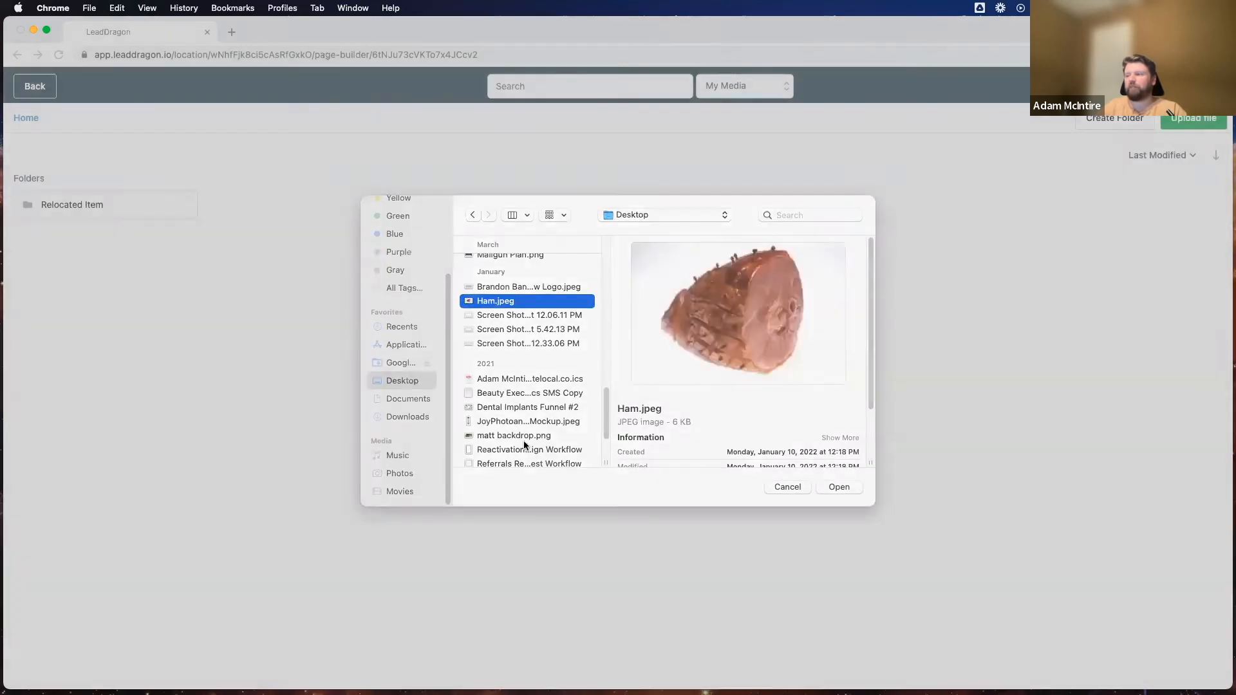
key(Return)
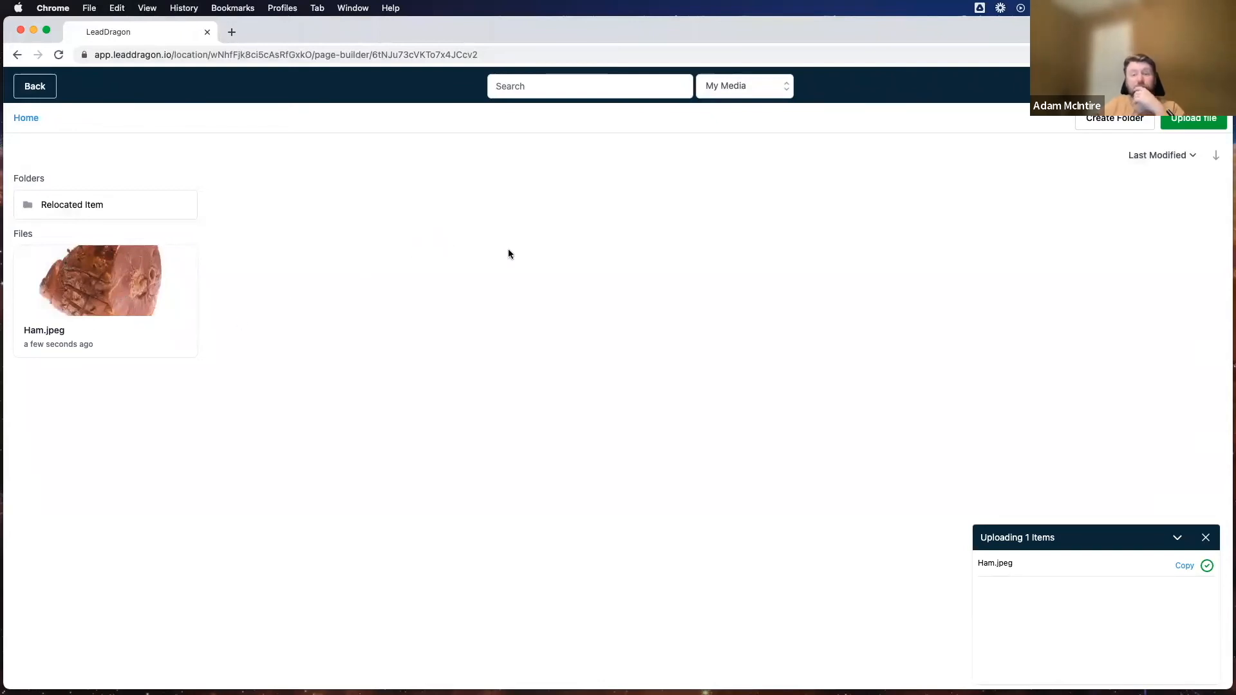
Step: Dismiss the upload list and use Ham.jpeg as the Image element's picture
click(1205, 538)
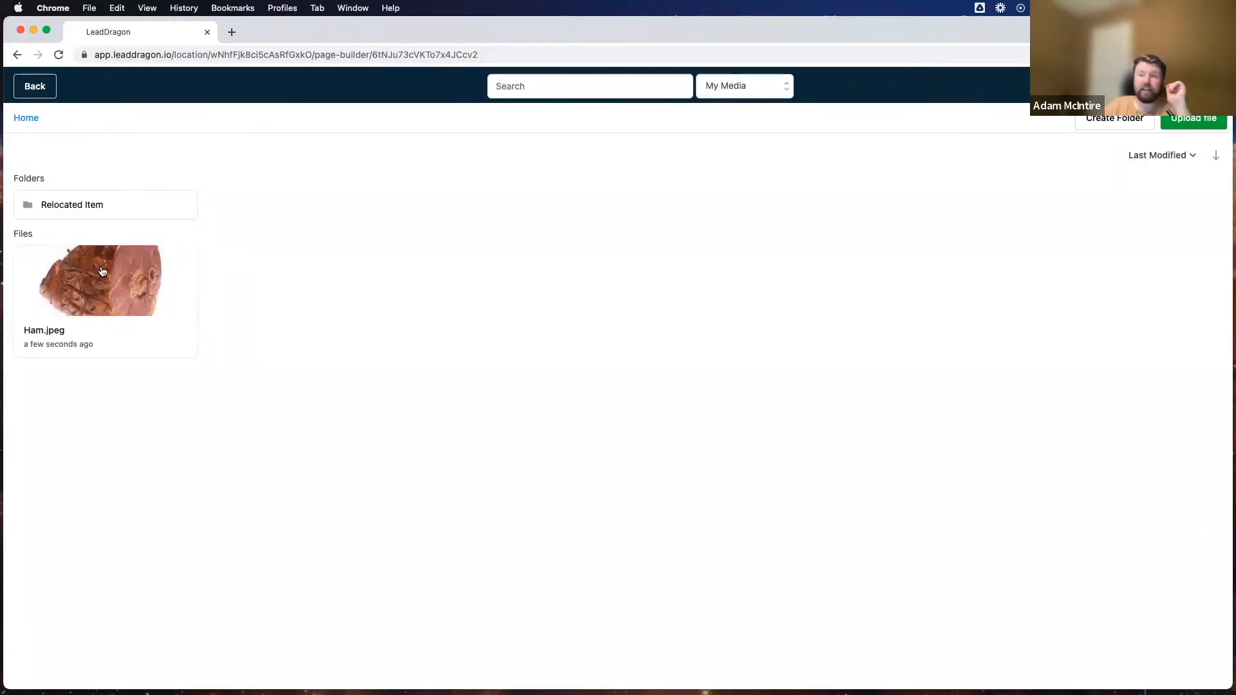
click(104, 278)
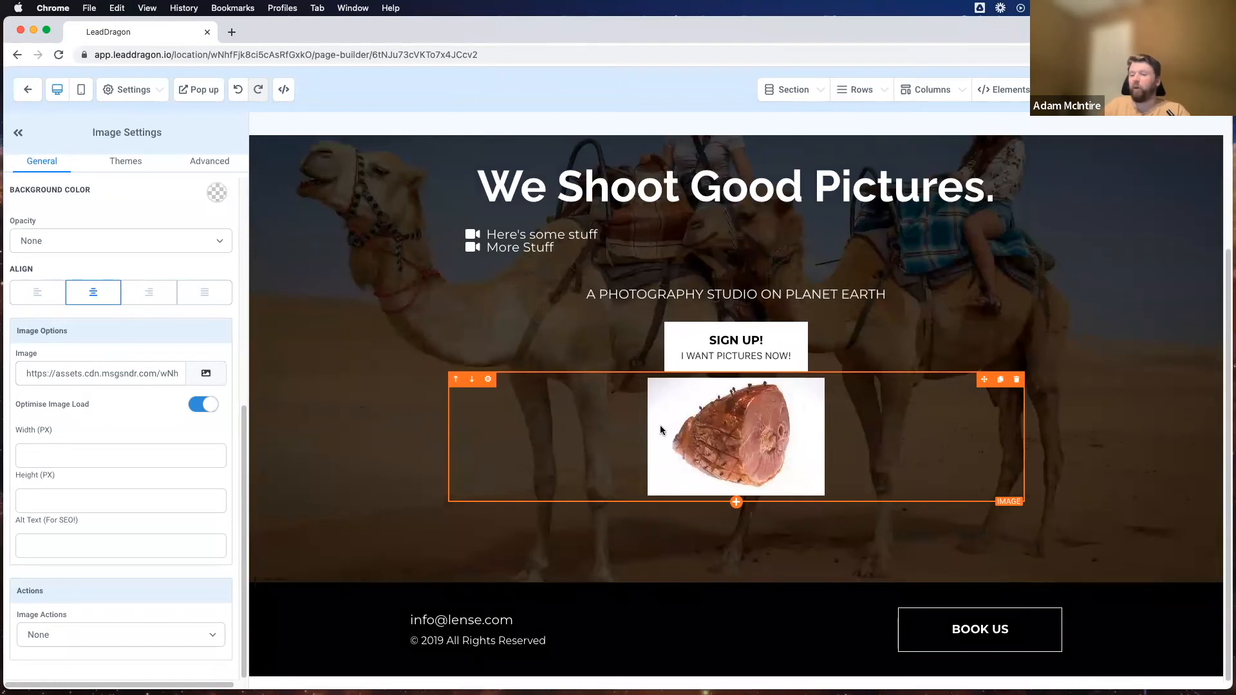
click(76, 487)
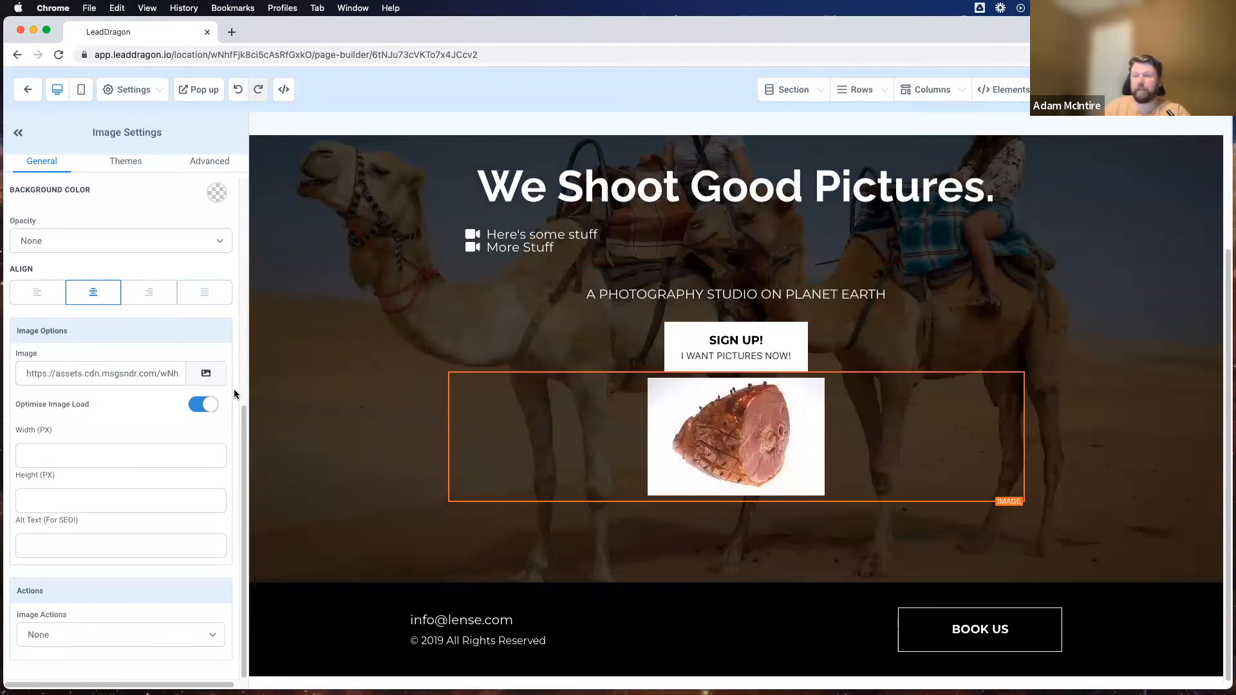
Step: Open the media library for the Image element and search Unsplash for pizza
double_click(502, 460)
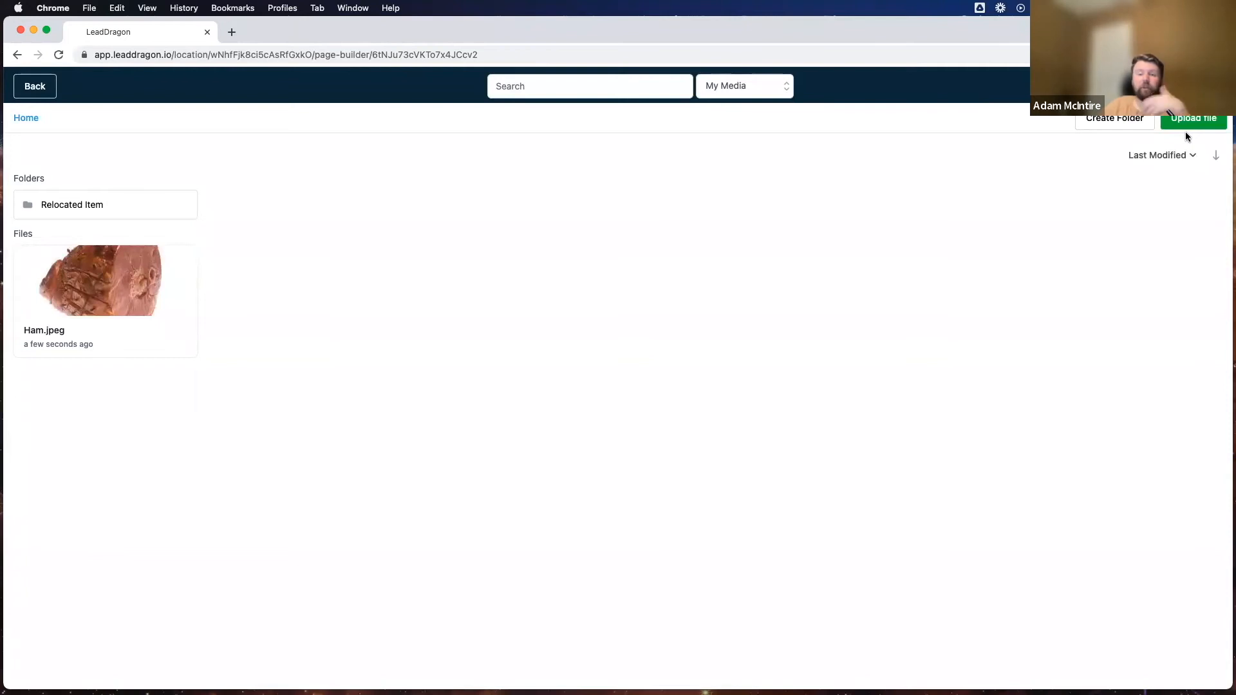
click(724, 86)
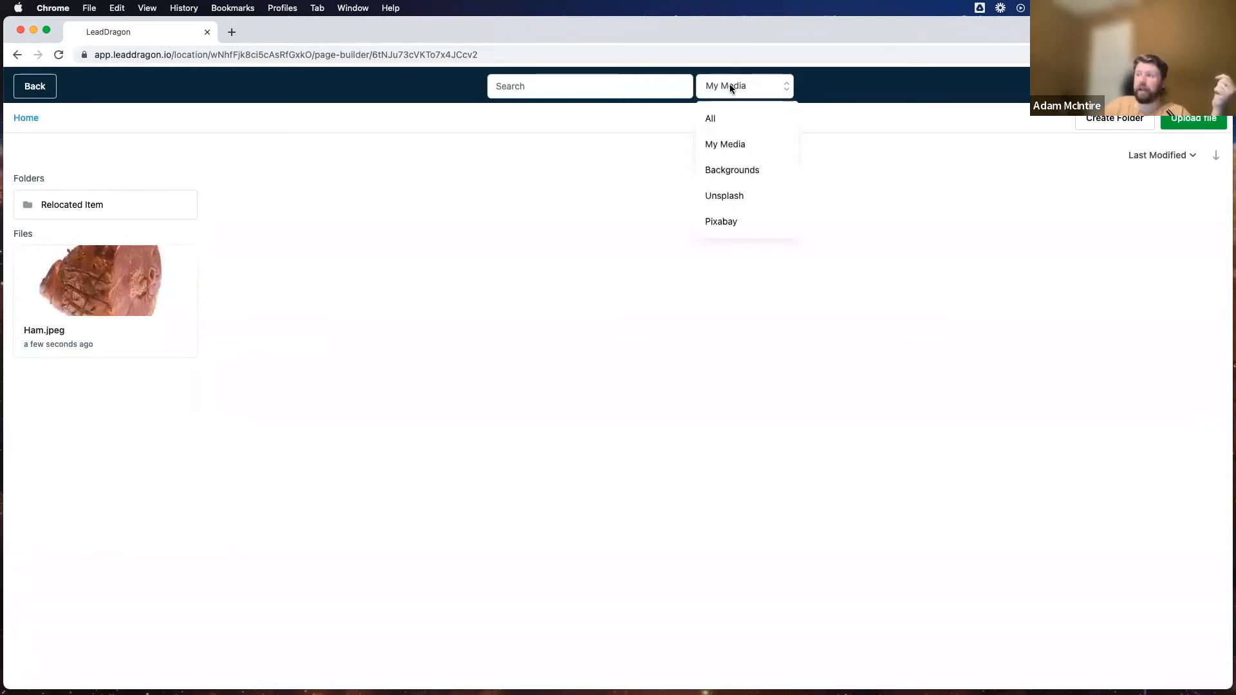
click(728, 197)
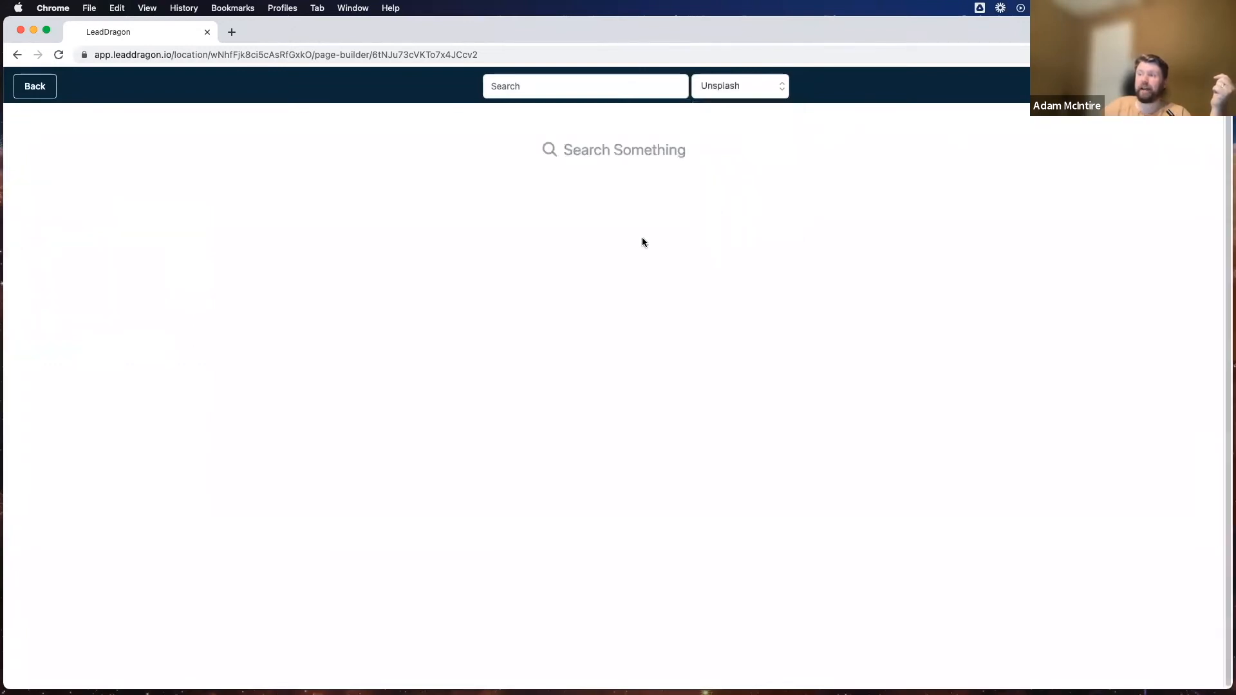
click(593, 91)
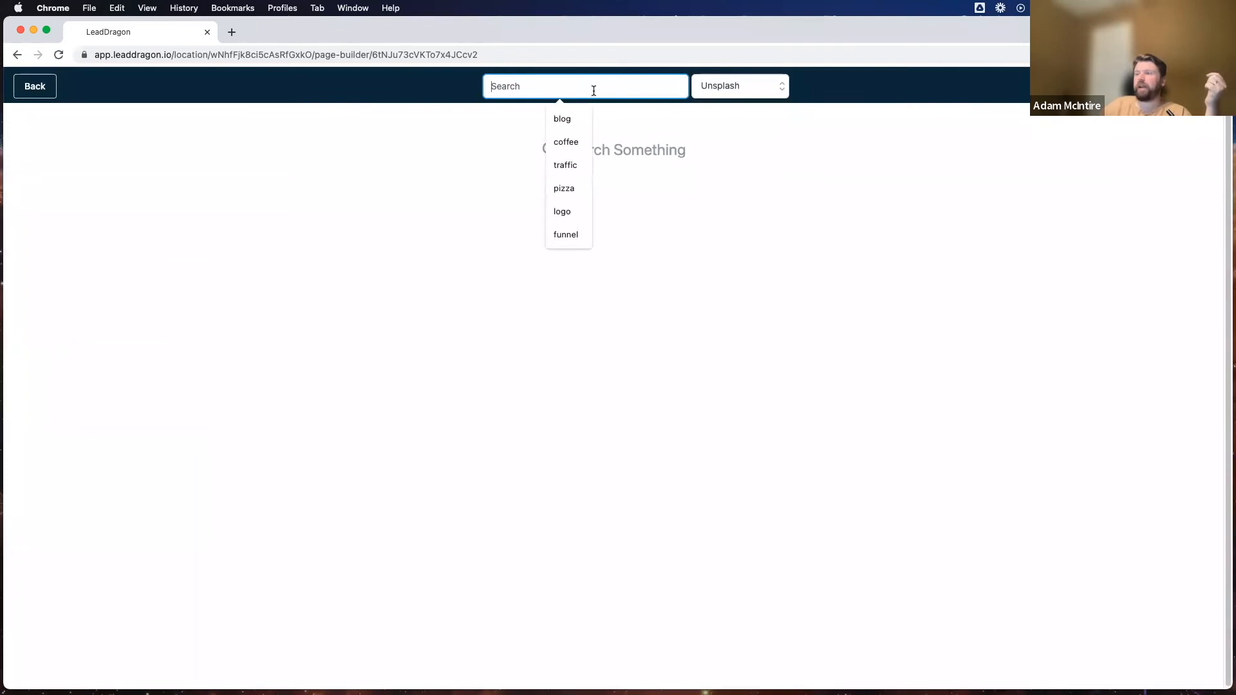
click(558, 187)
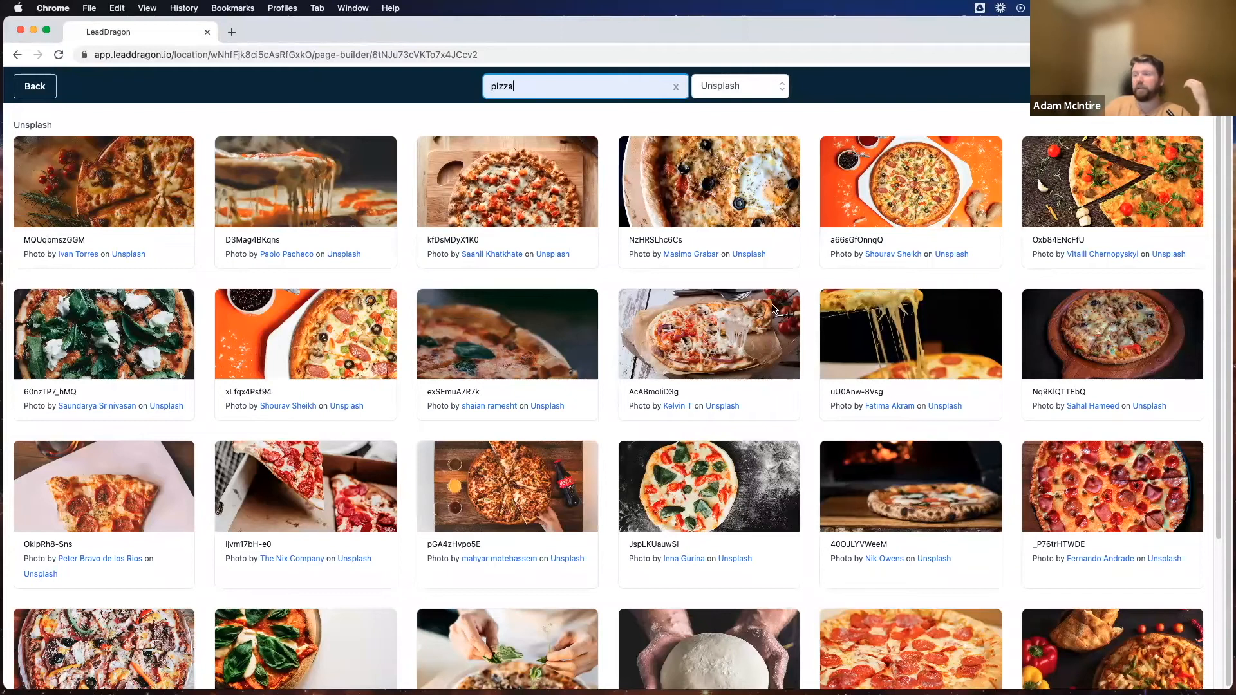
Step: Browse the Unsplash pizza pictures for one that suits the Image element
scroll(558, 281, down, 5)
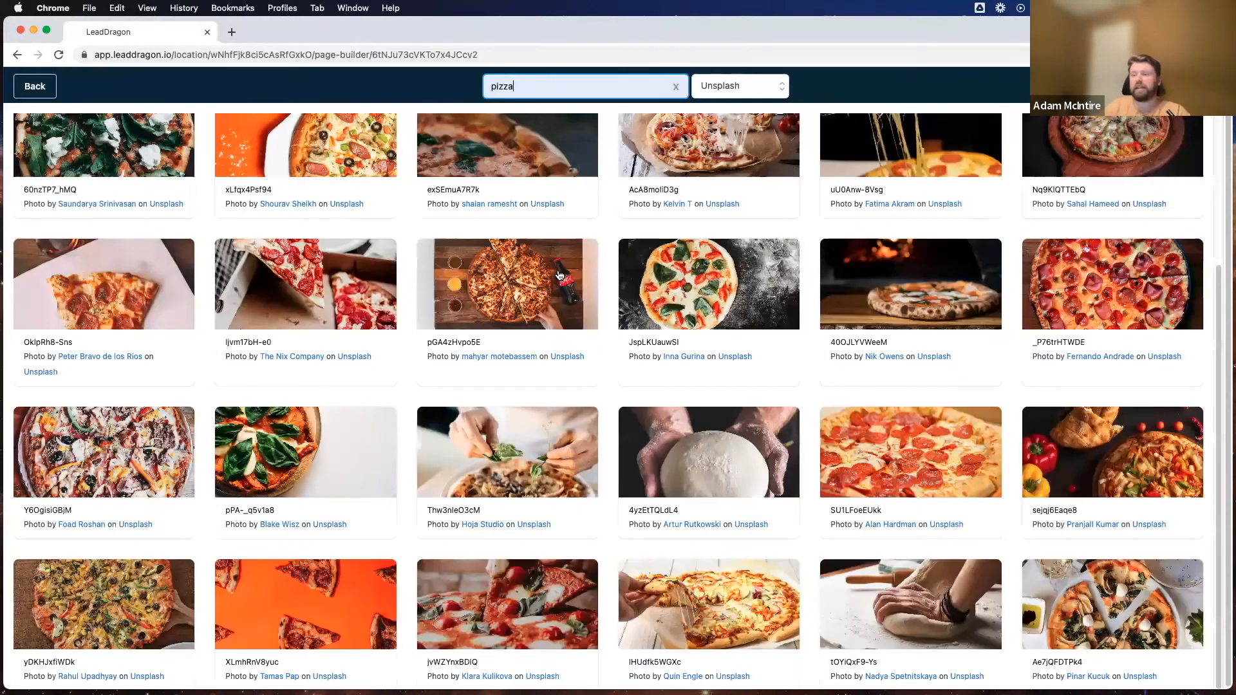
scroll(558, 275, down, 10)
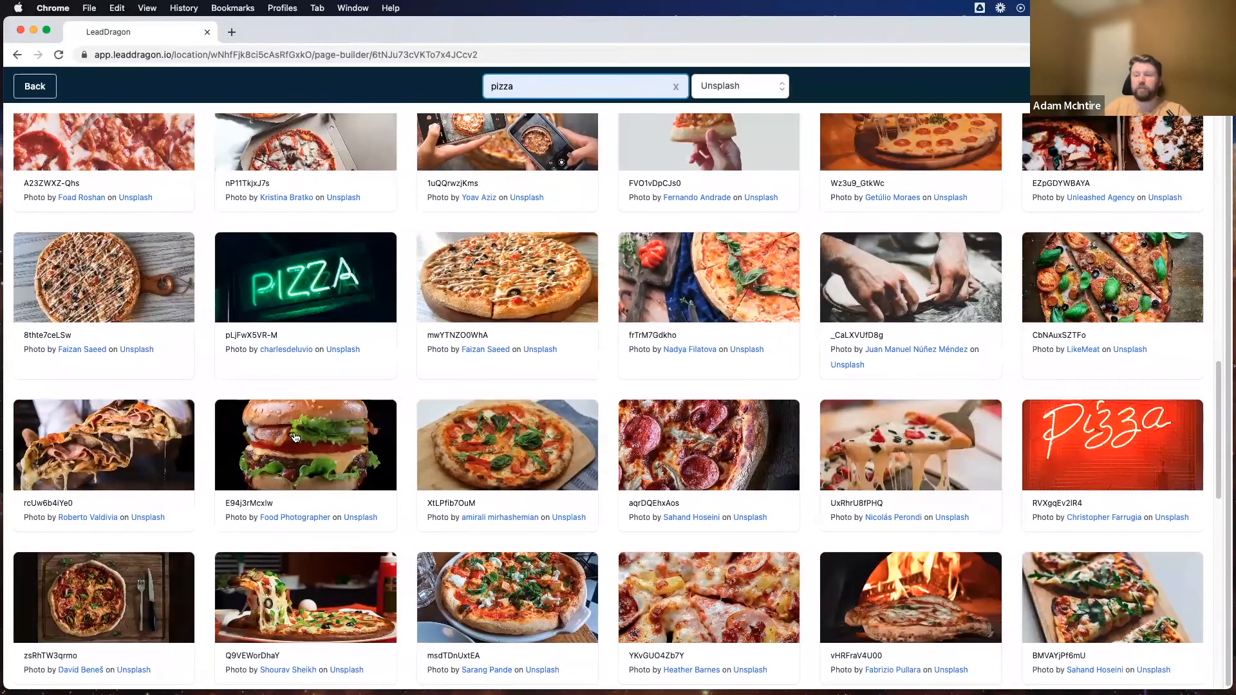
scroll(317, 437, down, 1)
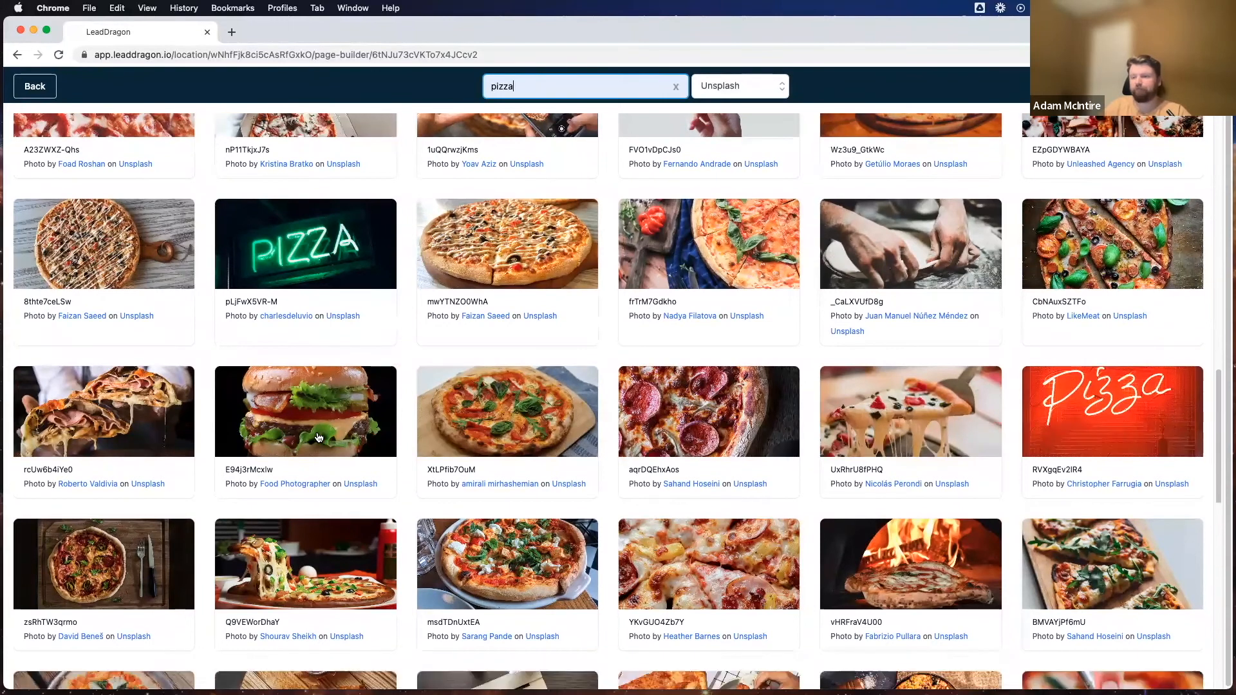
scroll(318, 438, down, 8)
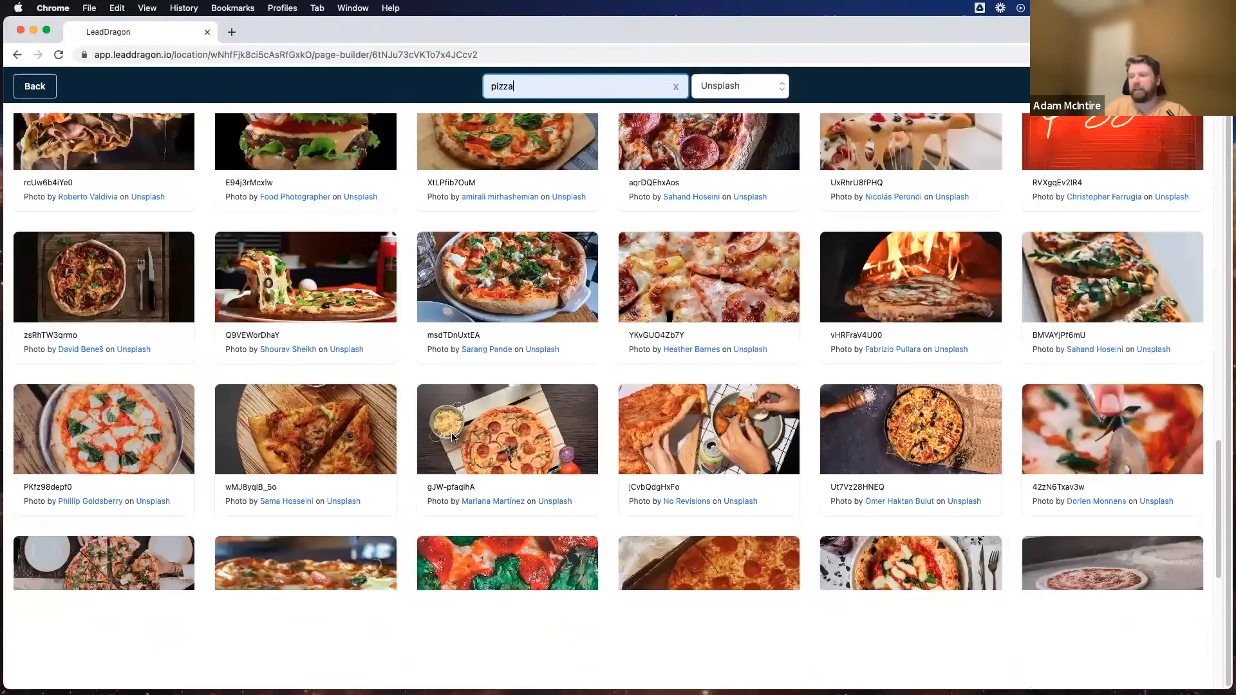
scroll(320, 416, down, 8)
scroll(330, 419, down, 12)
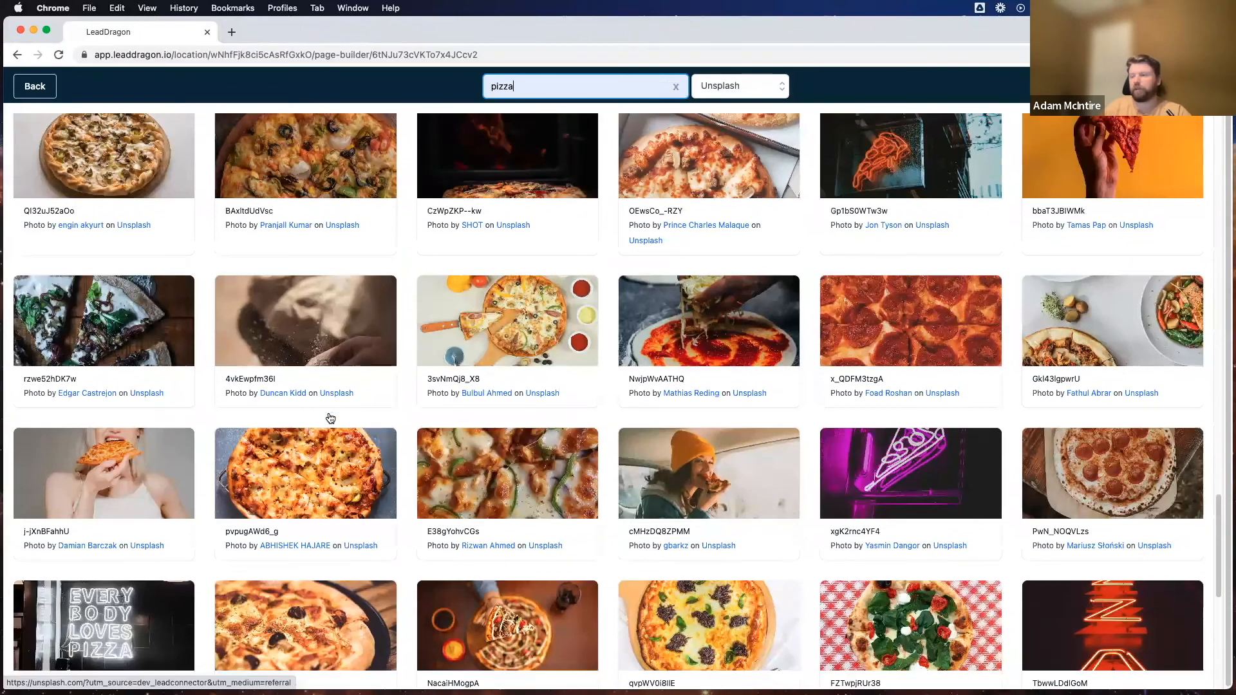
scroll(330, 418, down, 7)
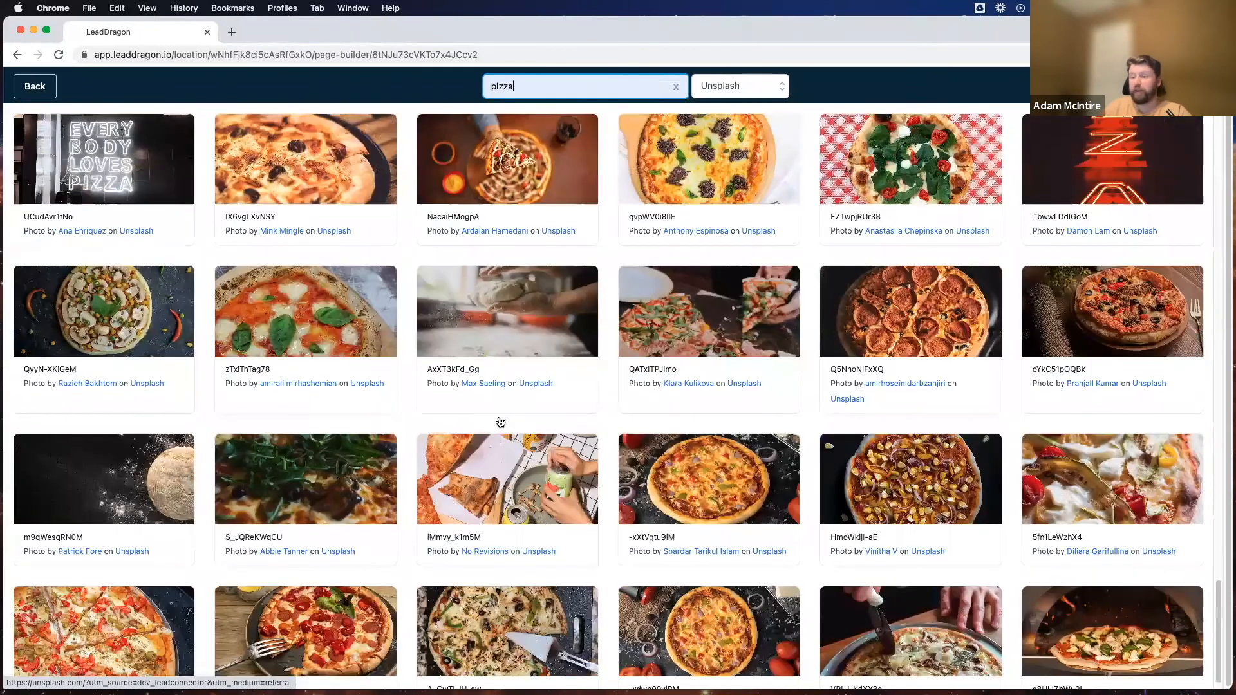
scroll(500, 423, down, 1)
scroll(499, 425, up, 10)
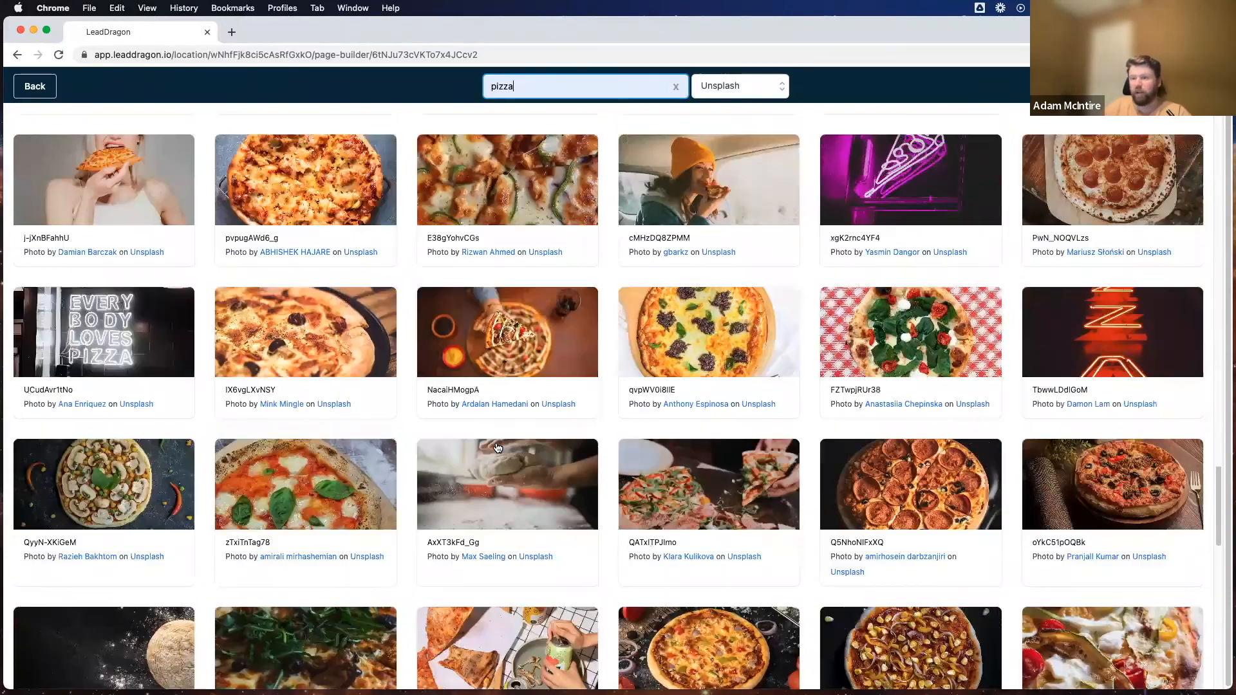
scroll(178, 327, up, 15)
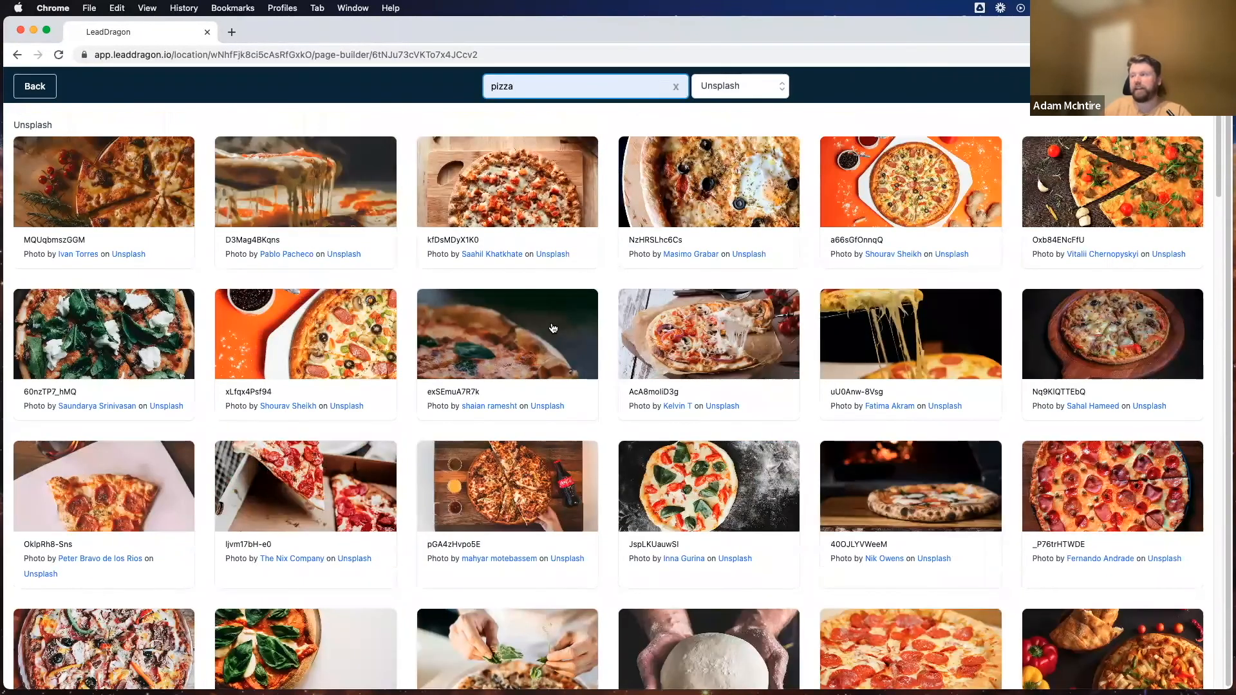
Step: Use the Unsplash photo of a whole pizza on a white board against an orange background as the Image element's picture
click(903, 189)
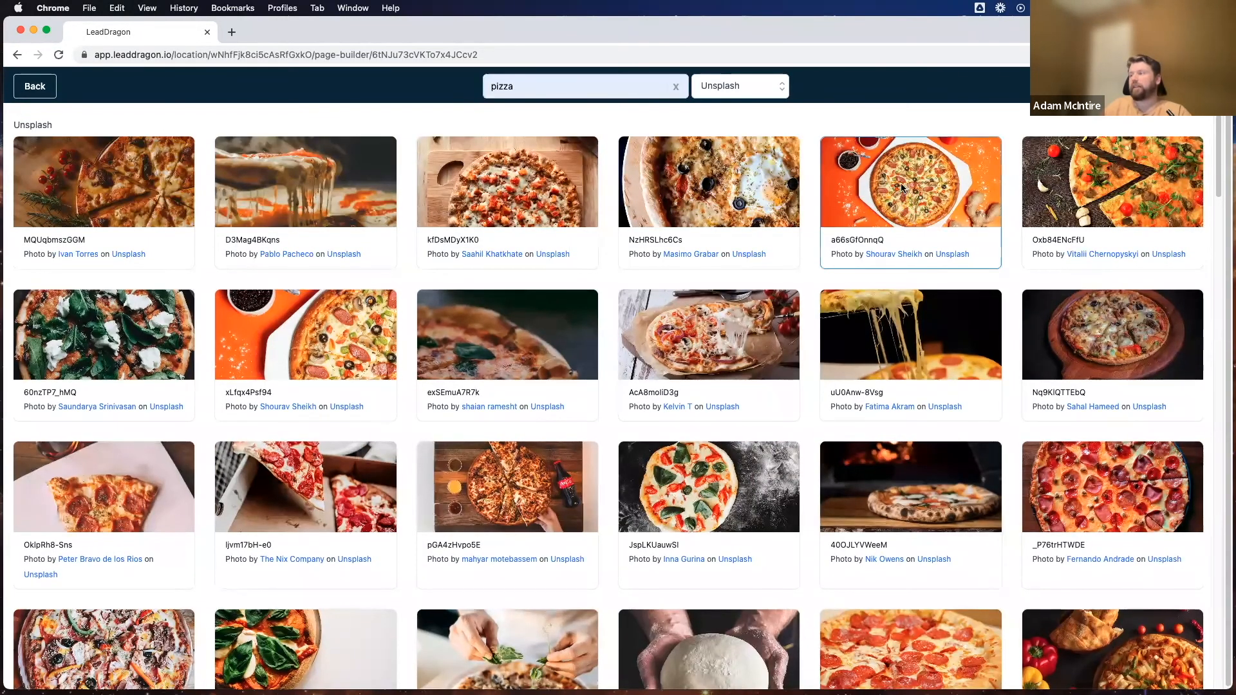
scroll(701, 475, down, 5)
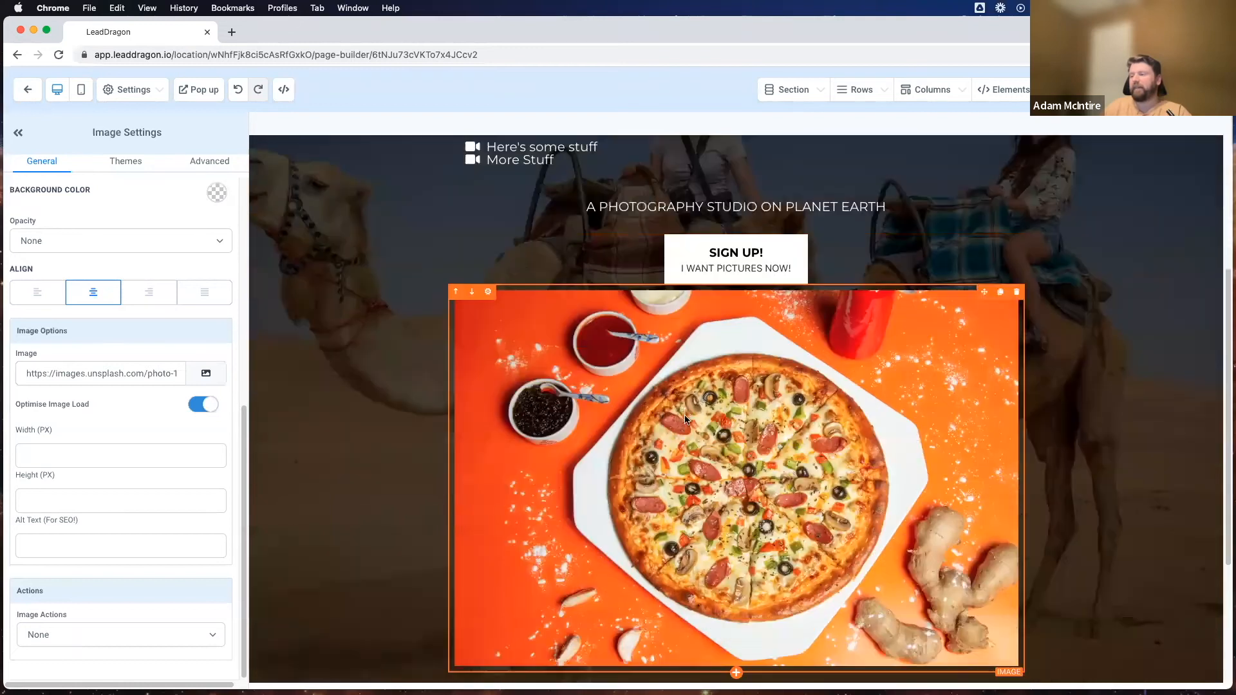
scroll(697, 419, up, 2)
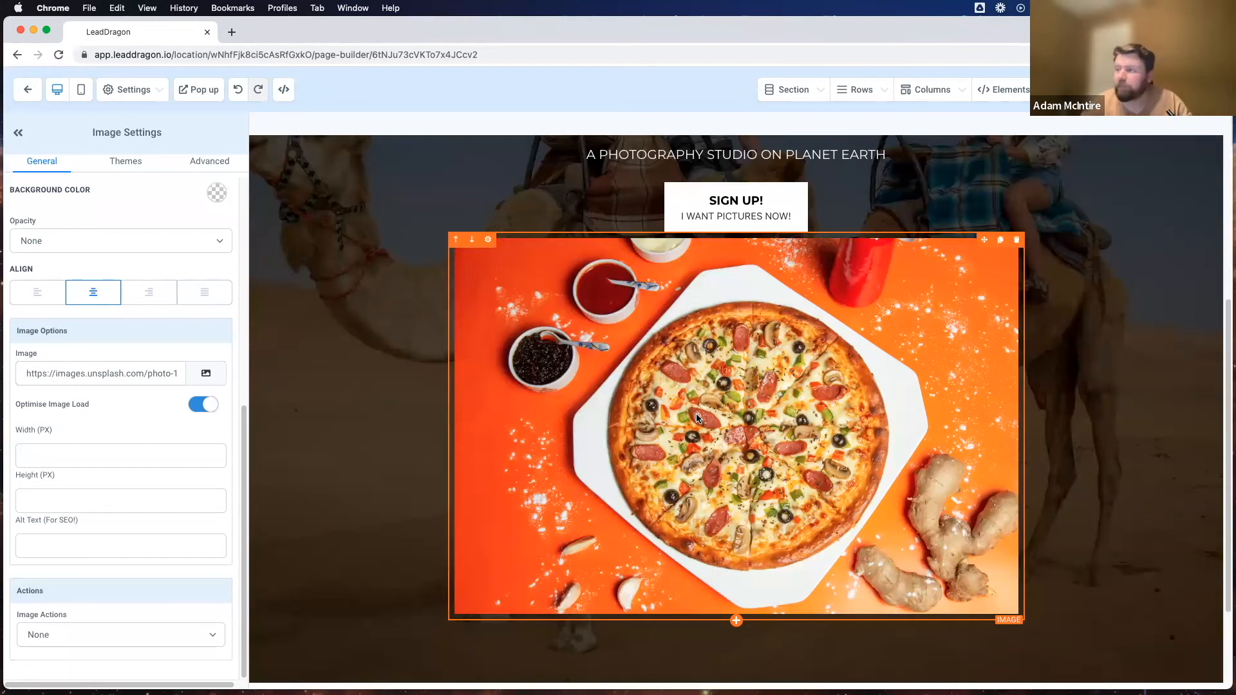
scroll(697, 419, up, 4)
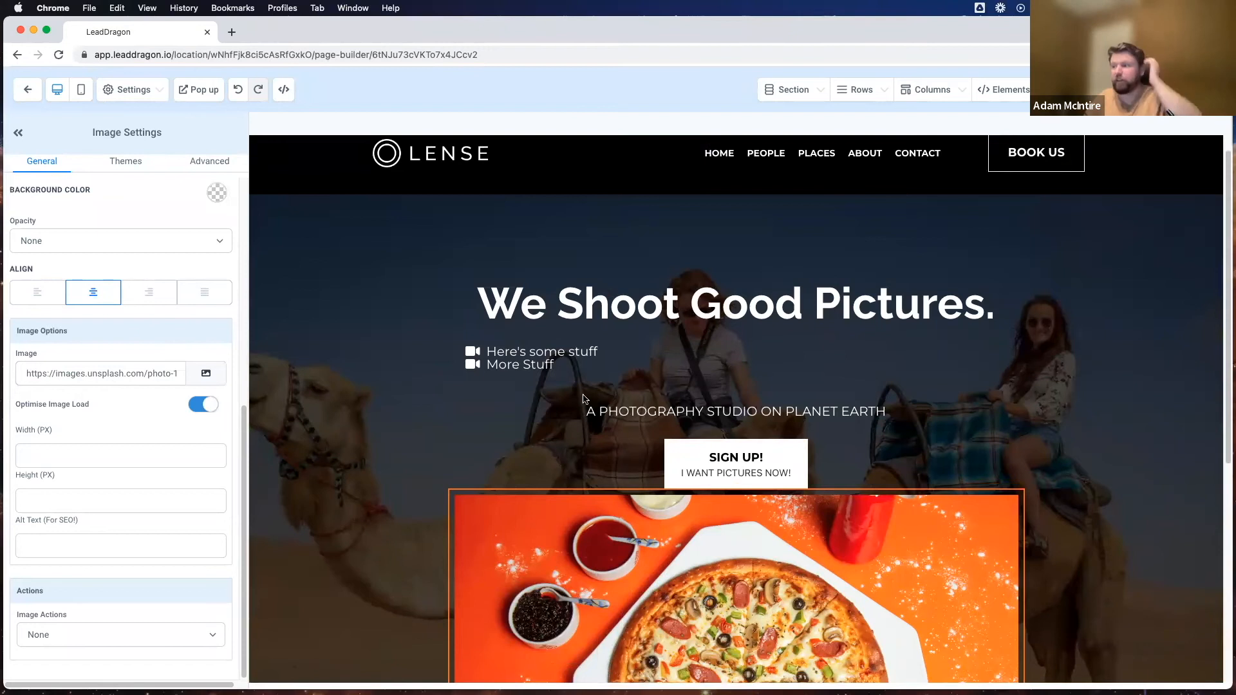
Step: Search Pixabay for pizza and replace the Image element's picture with pizza-6682514_150.png
scroll(697, 140, down, 4)
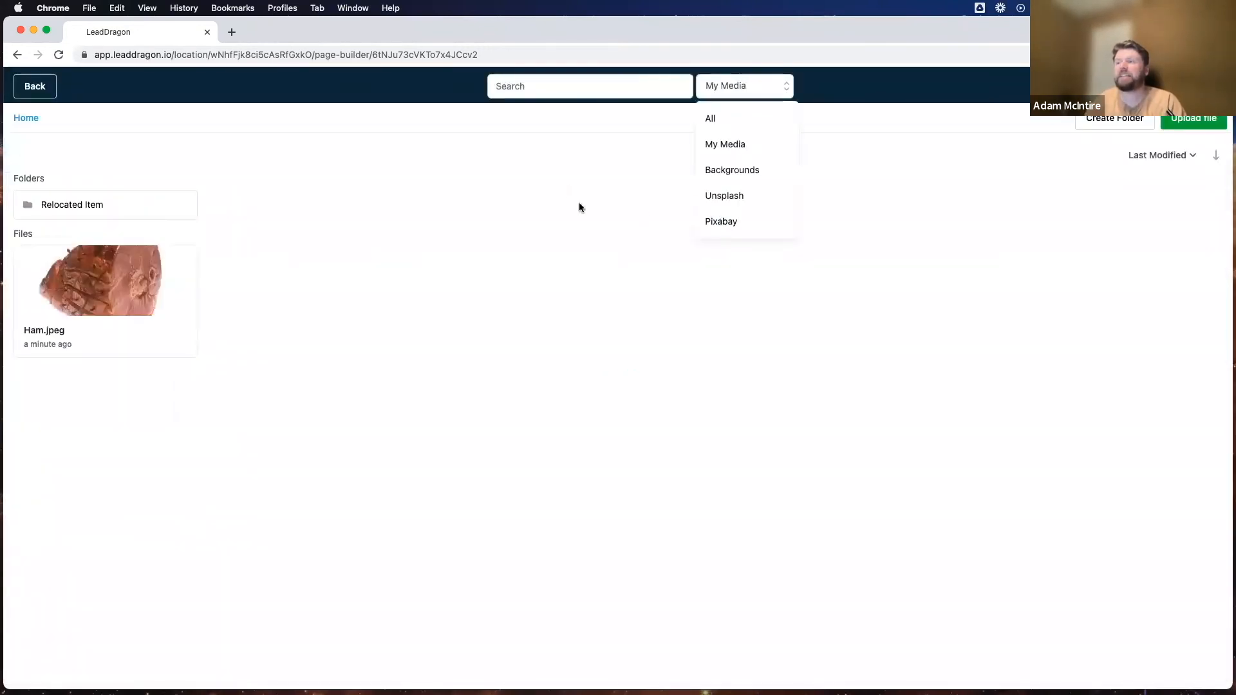
click(721, 221)
click(549, 91)
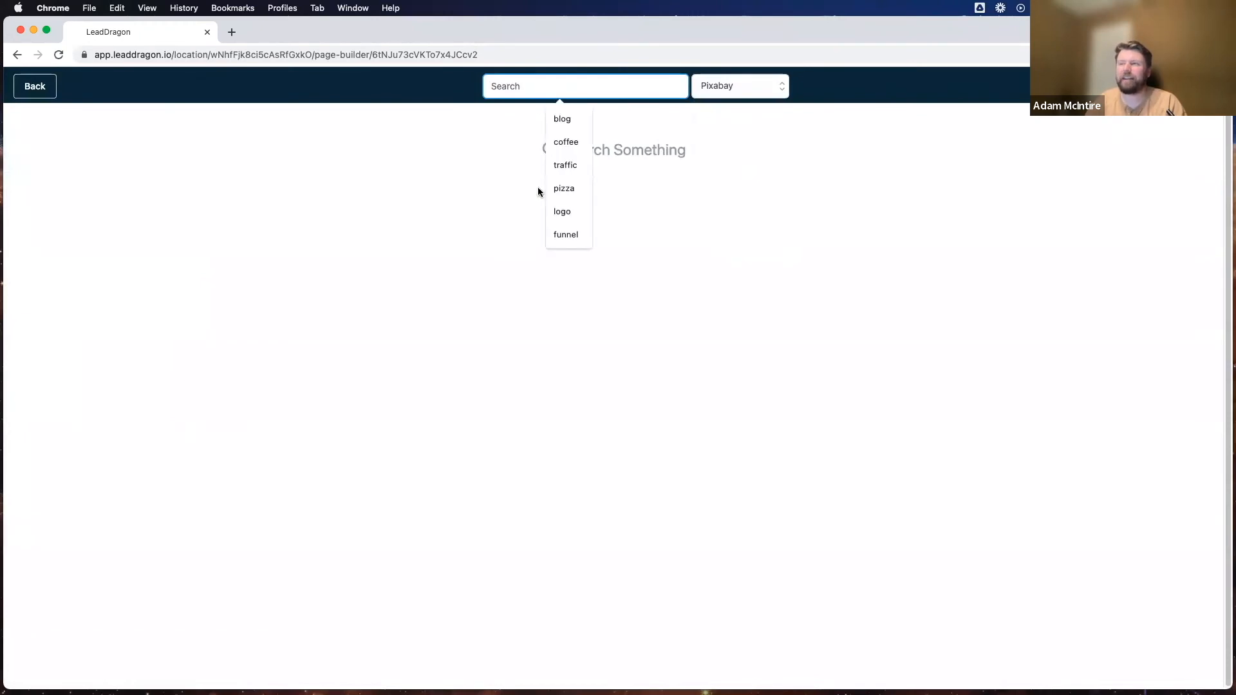
click(561, 188)
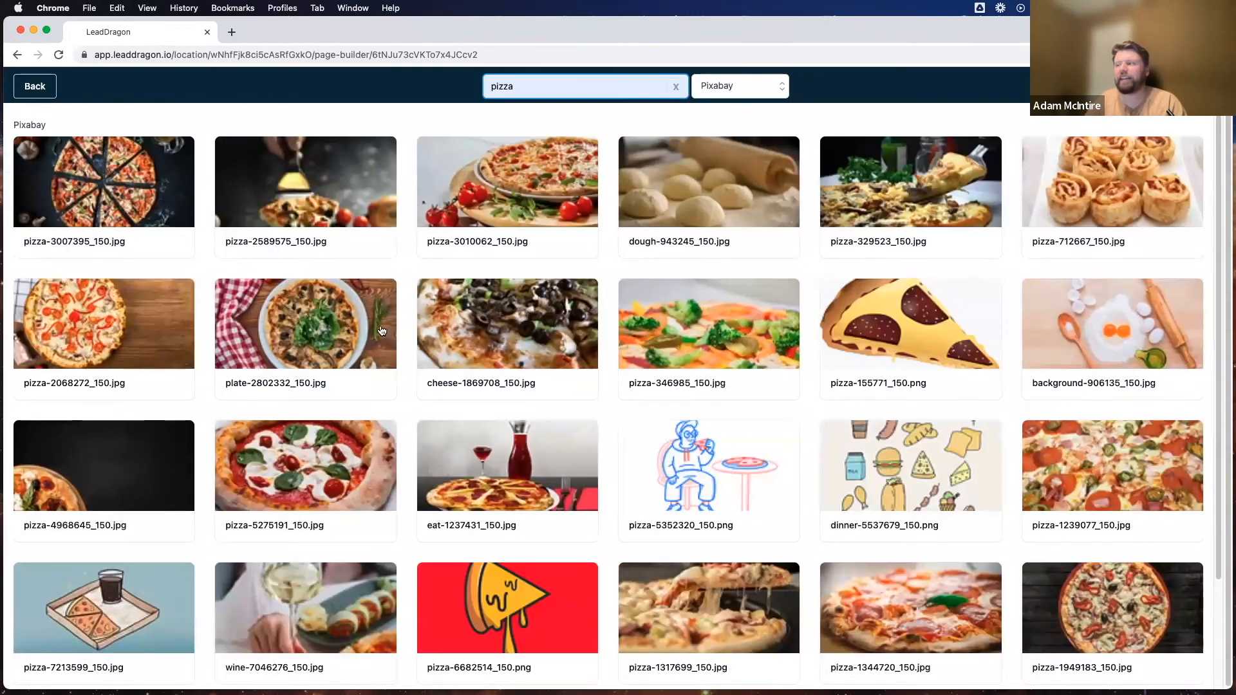
scroll(708, 322, down, 3)
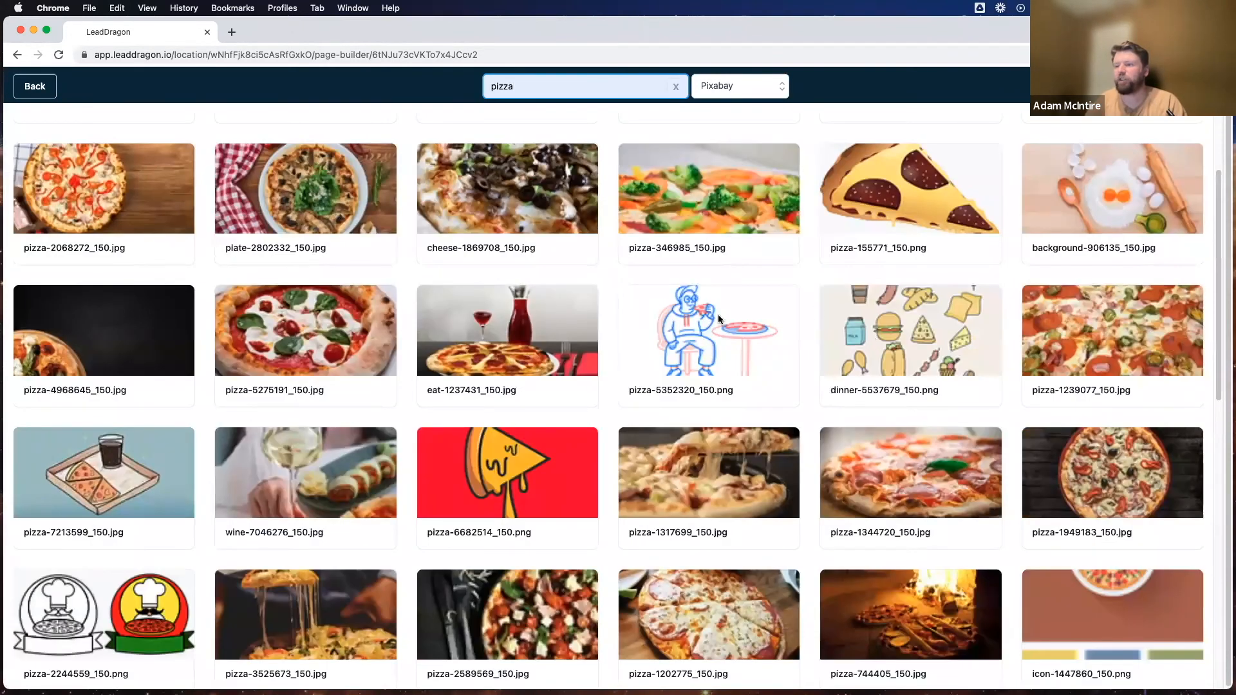
scroll(501, 478, down, 1)
click(499, 433)
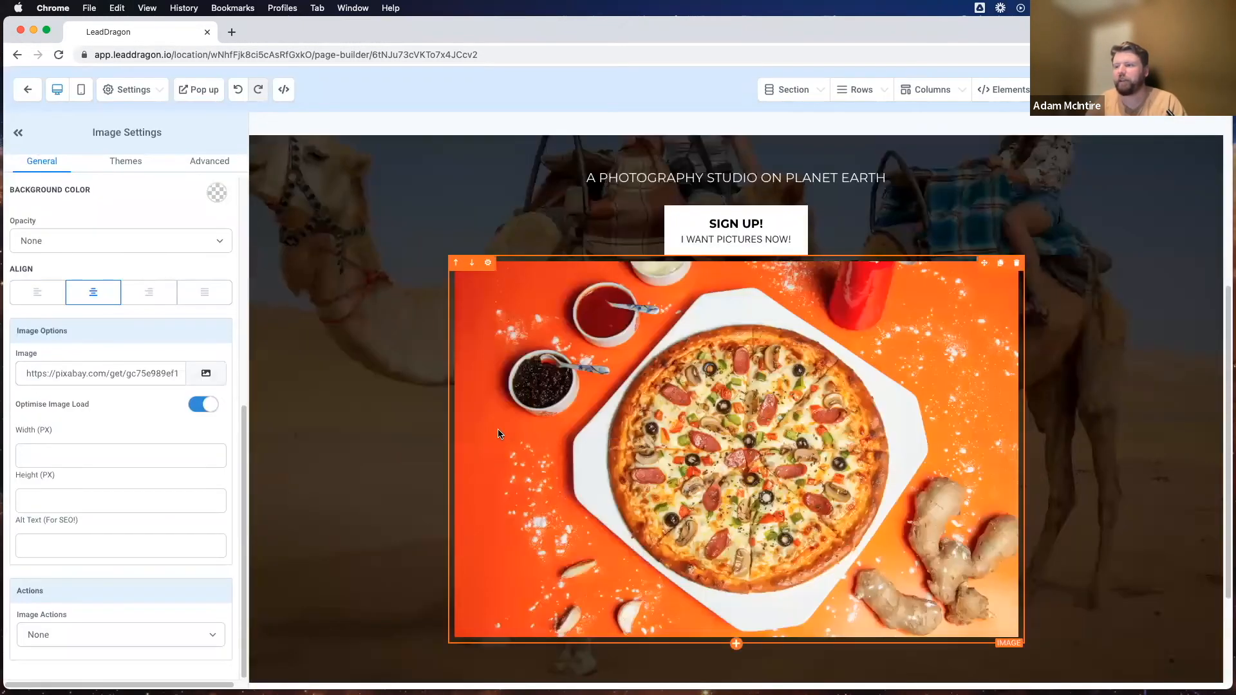
scroll(735, 446, down, 5)
scroll(730, 328, up, 4)
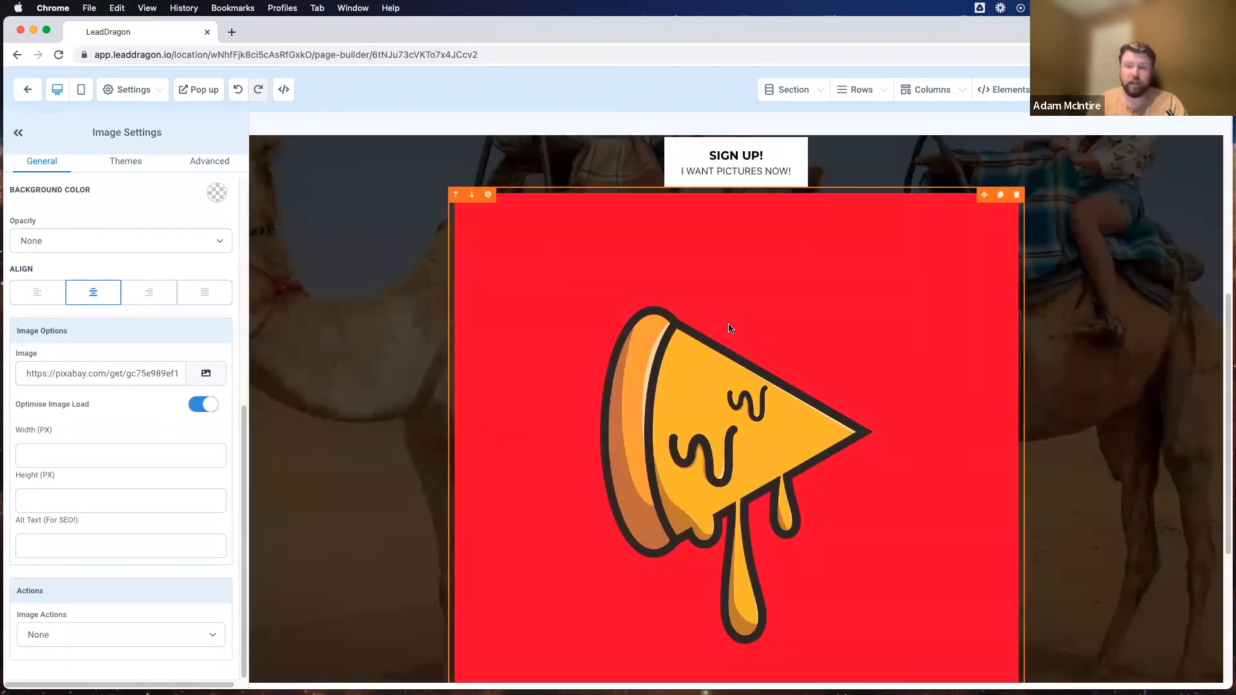
Step: Set the Image element's height to 250 px, leaving the width empty
click(159, 443)
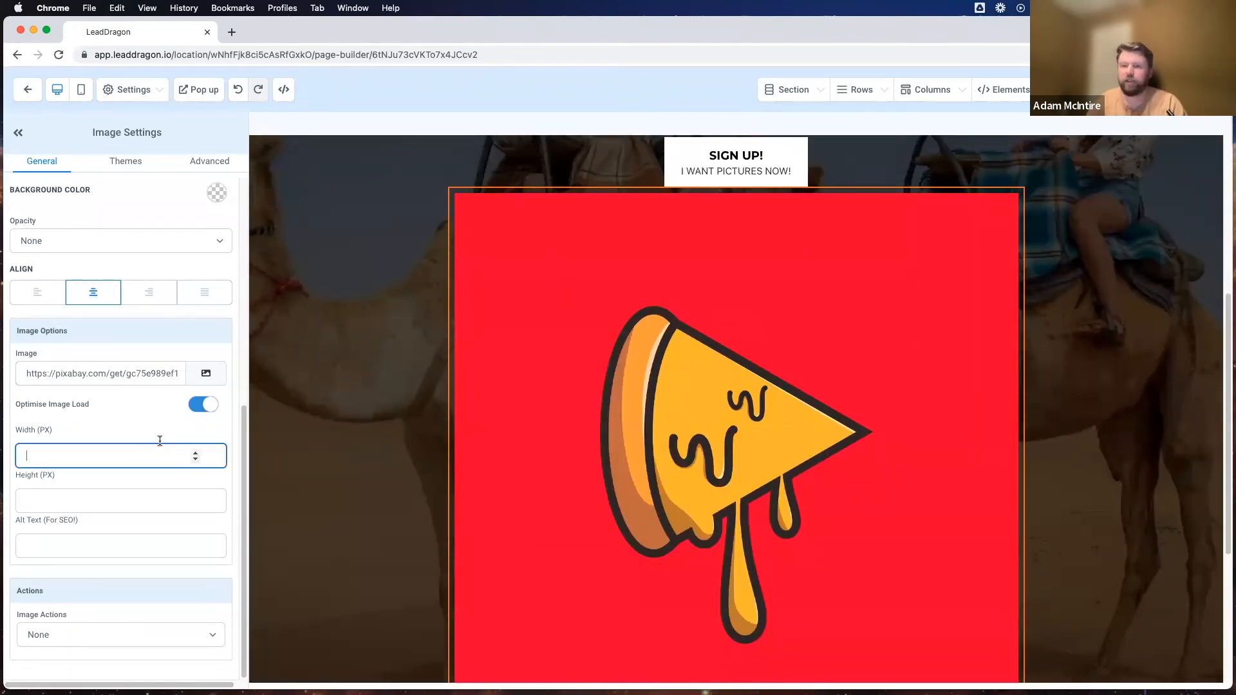
click(72, 493)
text(250)
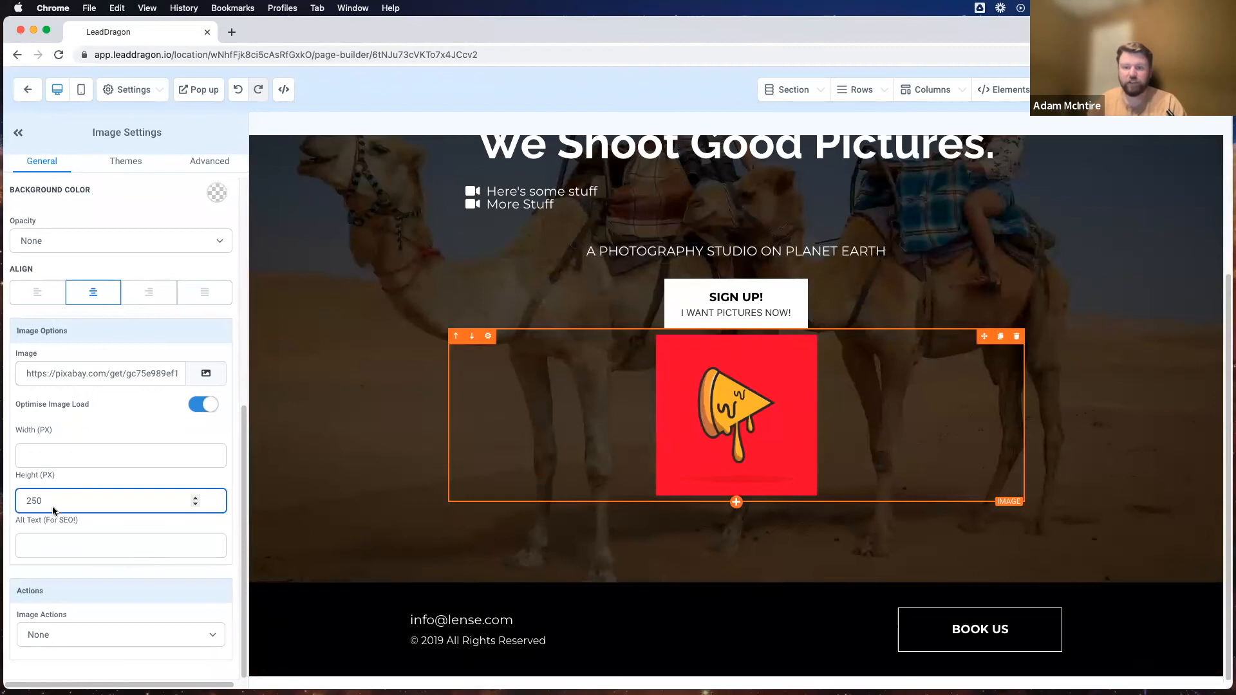
click(50, 458)
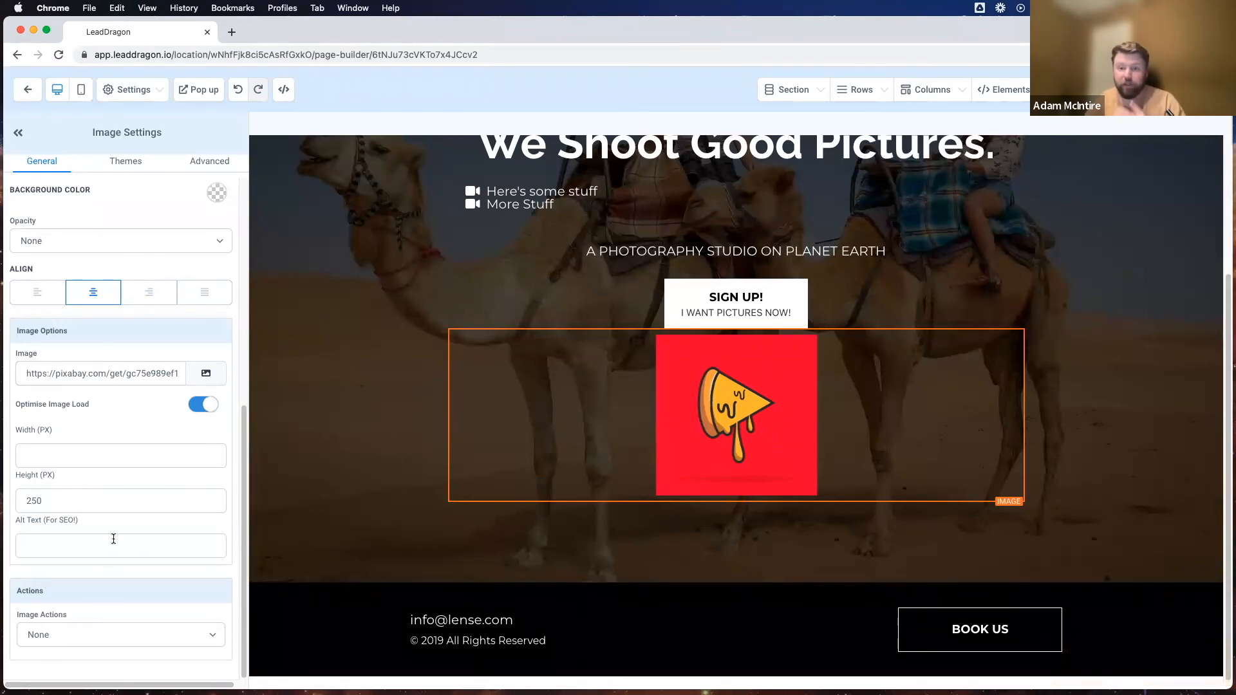
Step: Delete the Image element below the Sign Up! button
scroll(101, 554, up, 3)
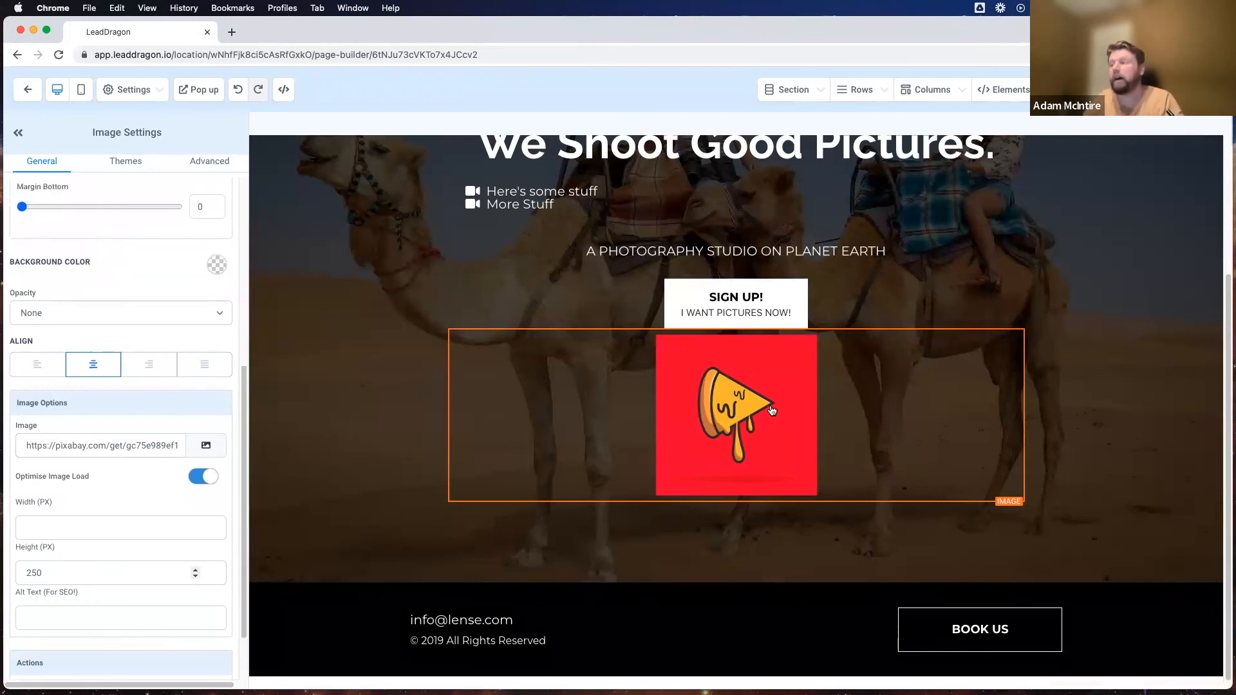
scroll(386, 518, up, 3)
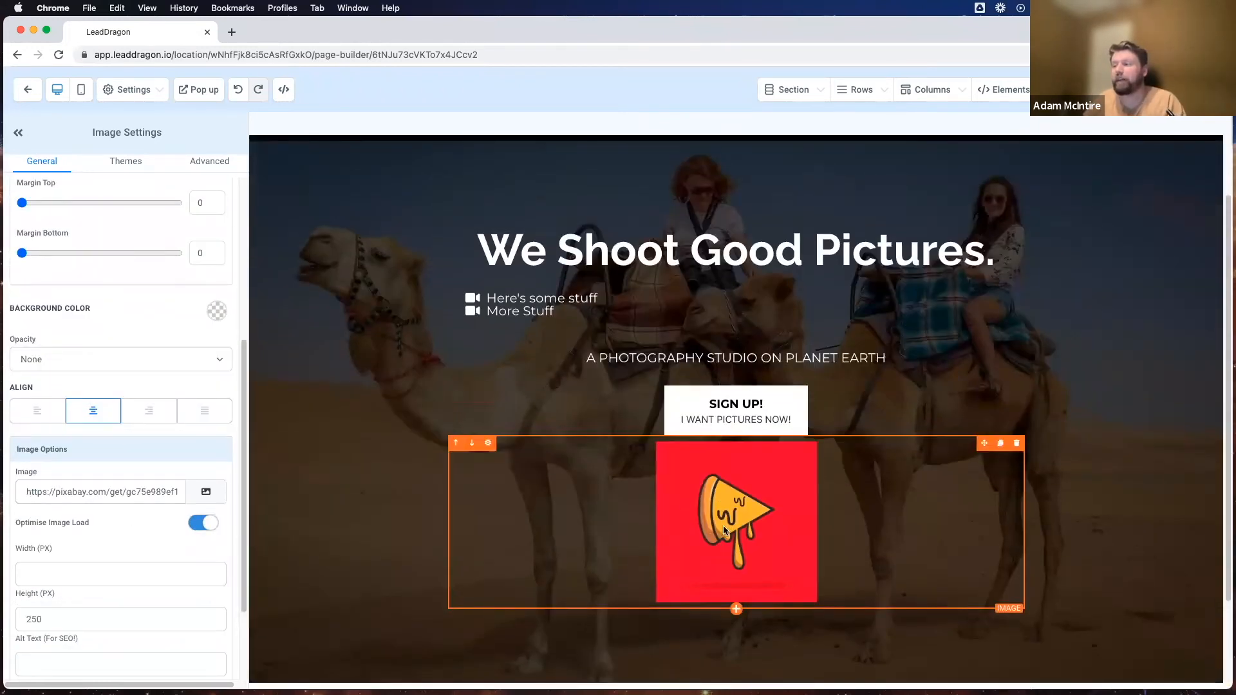
mouse_move(726, 530)
scroll(744, 489, down, 3)
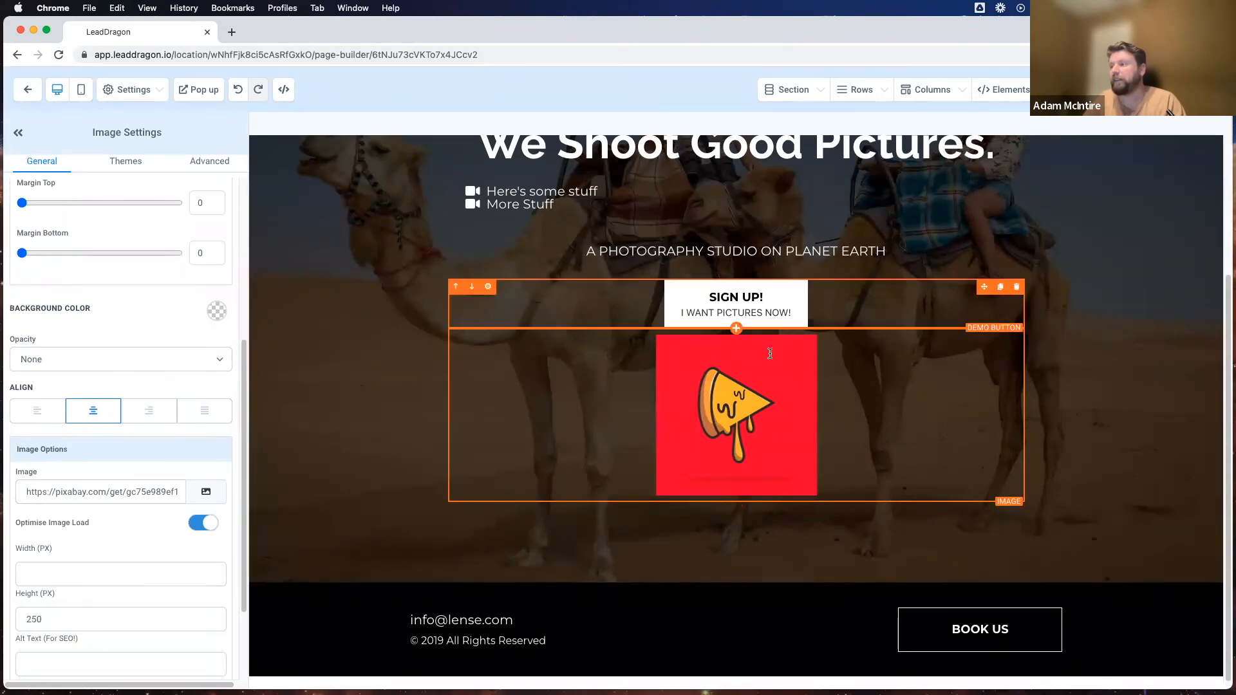
click(1015, 337)
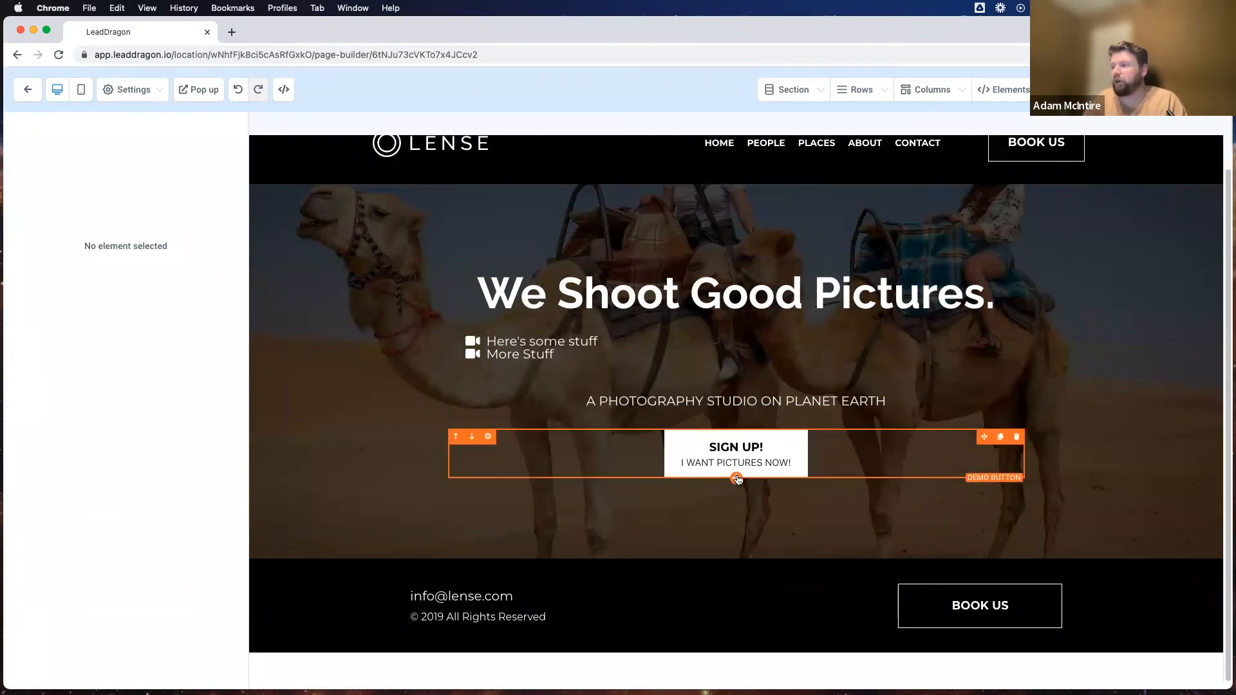
Step: Look through the available page elements and add a Calendar element directly below the Sign Up! button
click(736, 479)
scroll(1078, 369, up, 5)
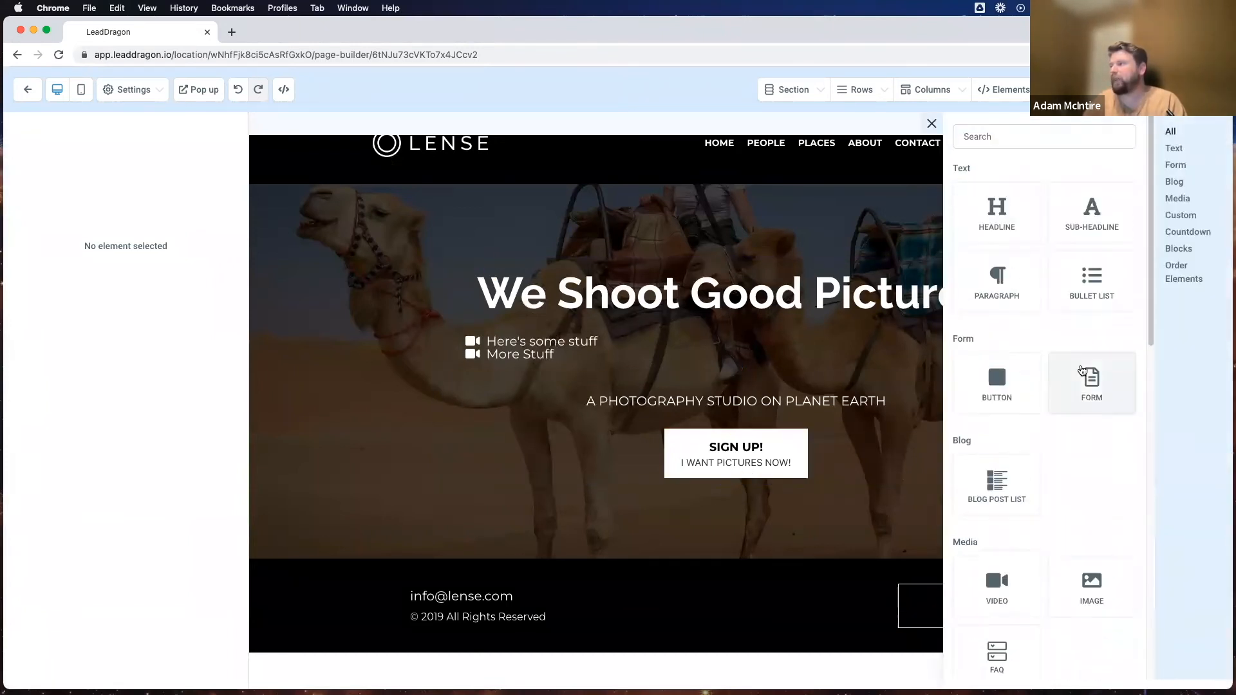
scroll(1080, 369, down, 4)
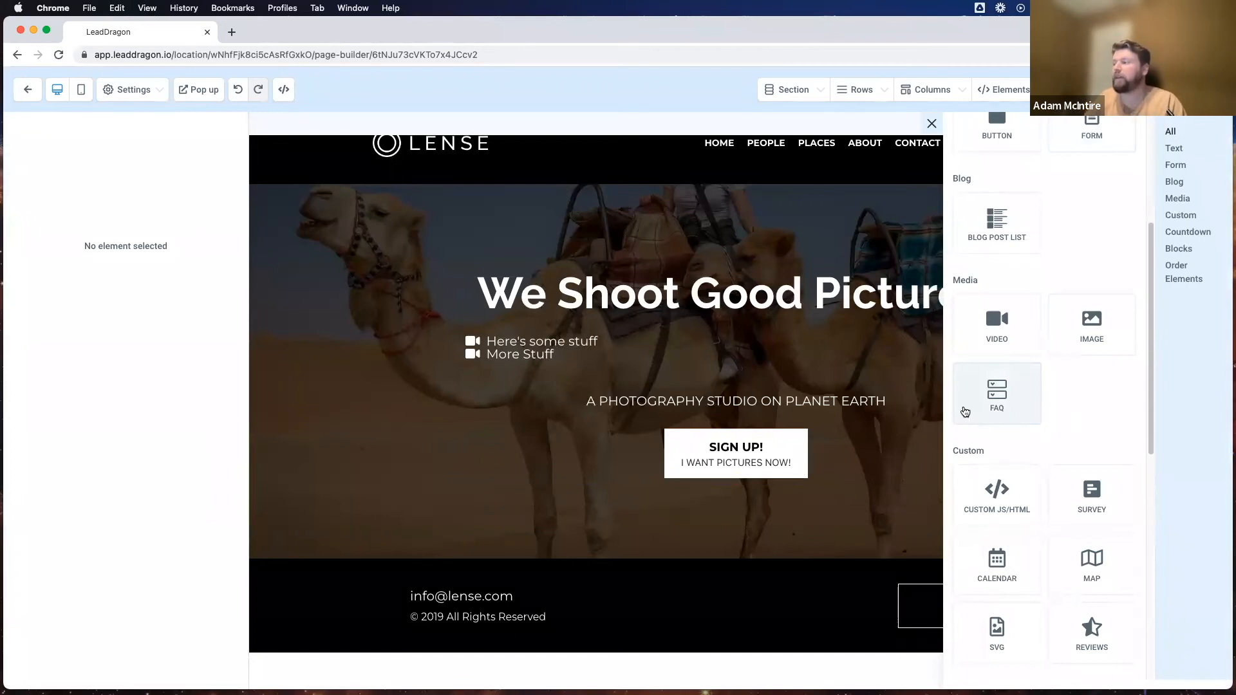
scroll(999, 383, down, 2)
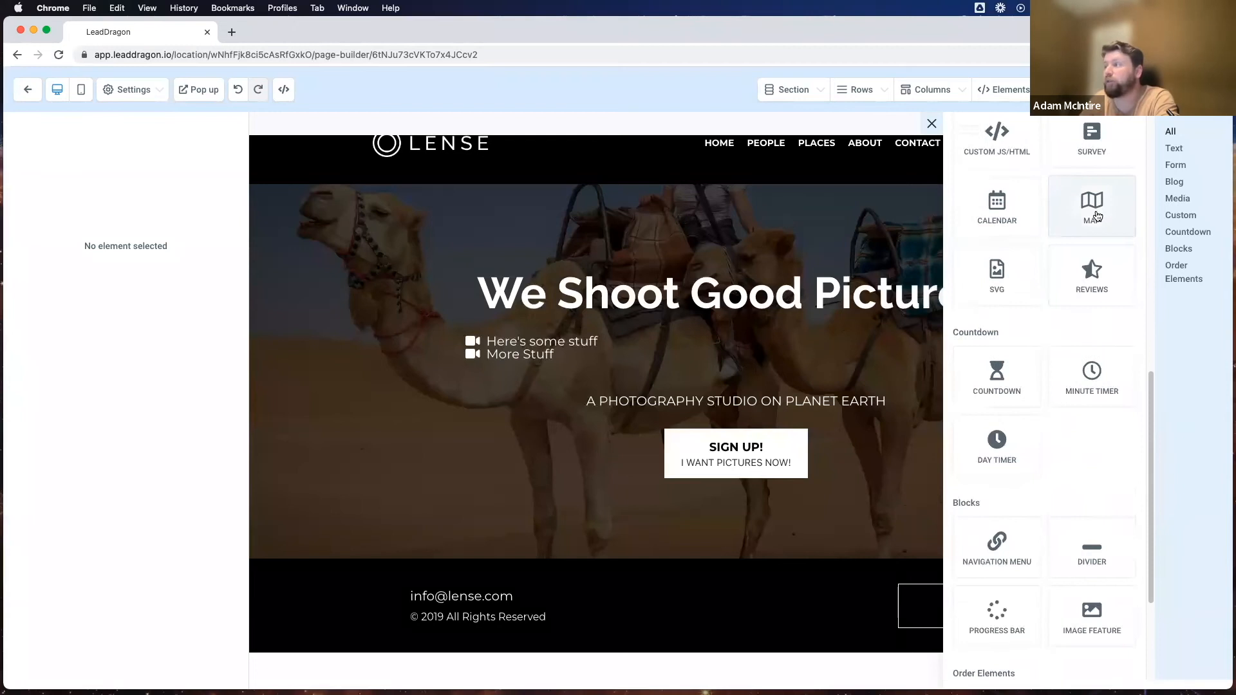
scroll(1096, 248, up, 2)
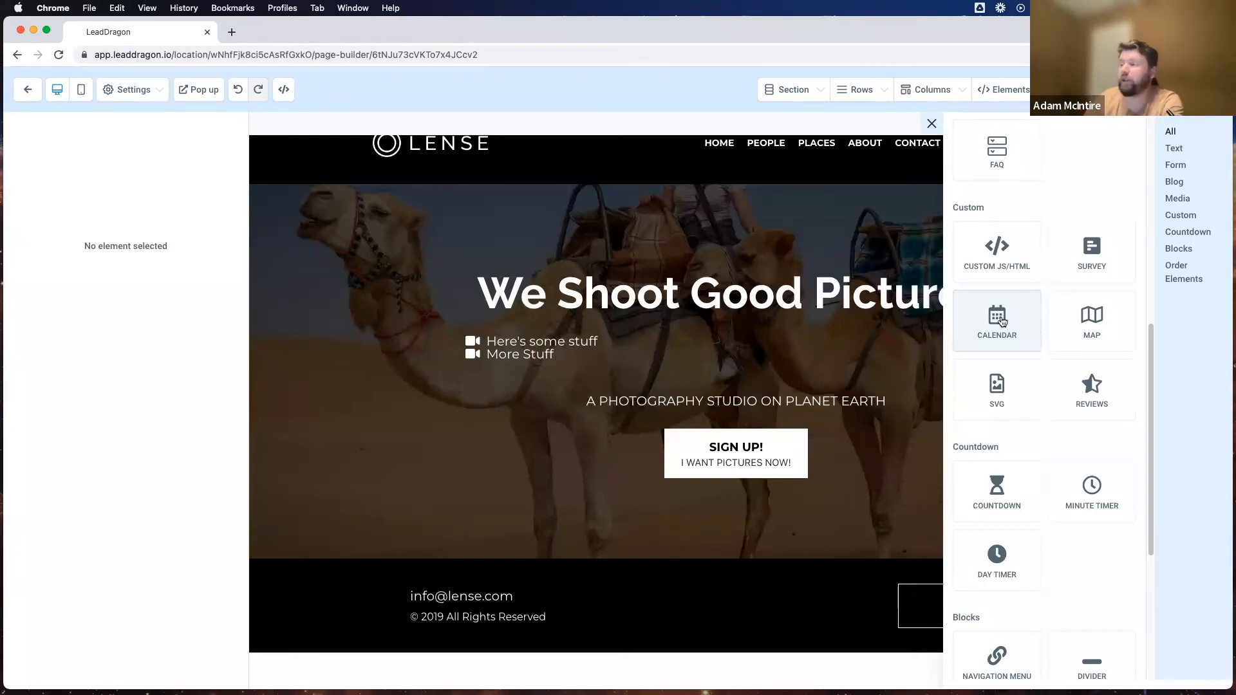
drag(1002, 322, 722, 482)
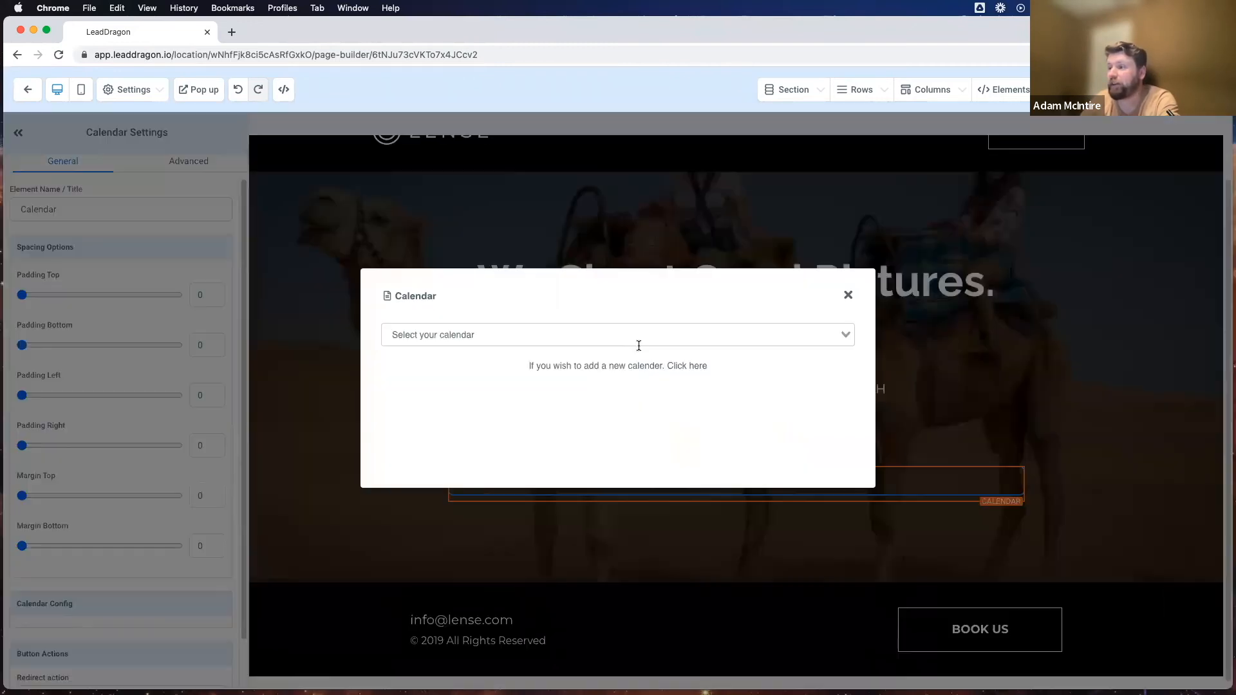
Step: Connect the Calendar element to the Booking Request calendar and view the booking widget
click(498, 335)
click(430, 358)
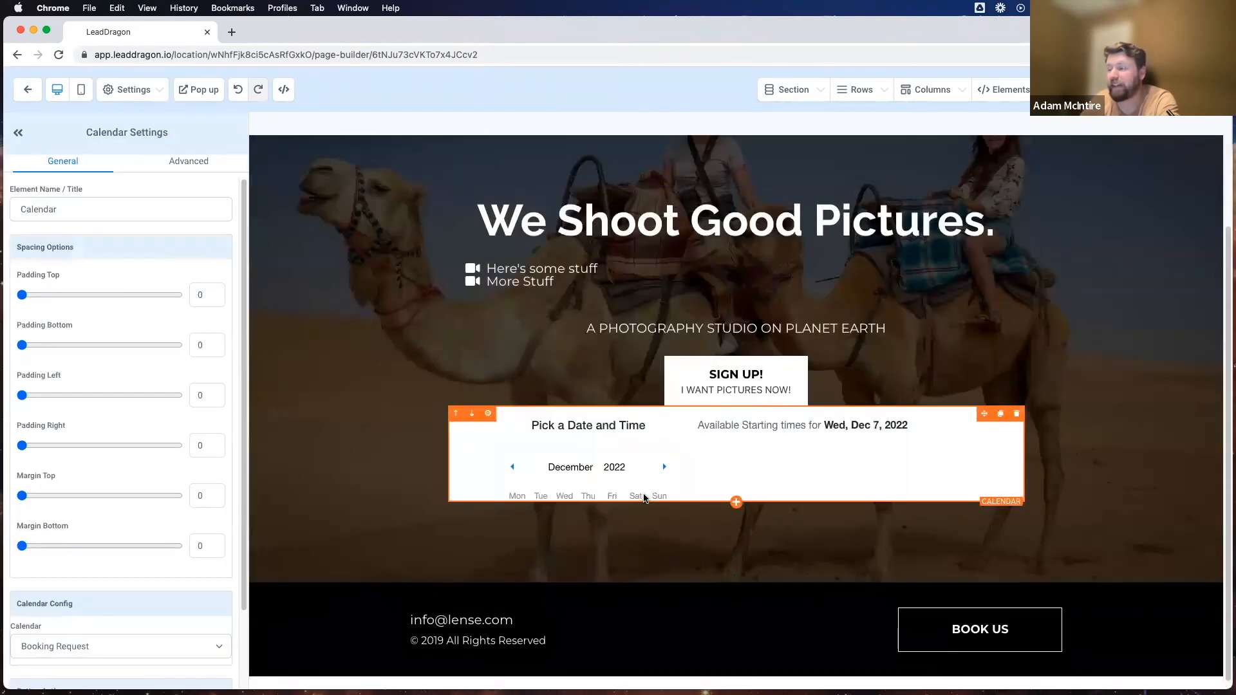
scroll(622, 267, down, 2)
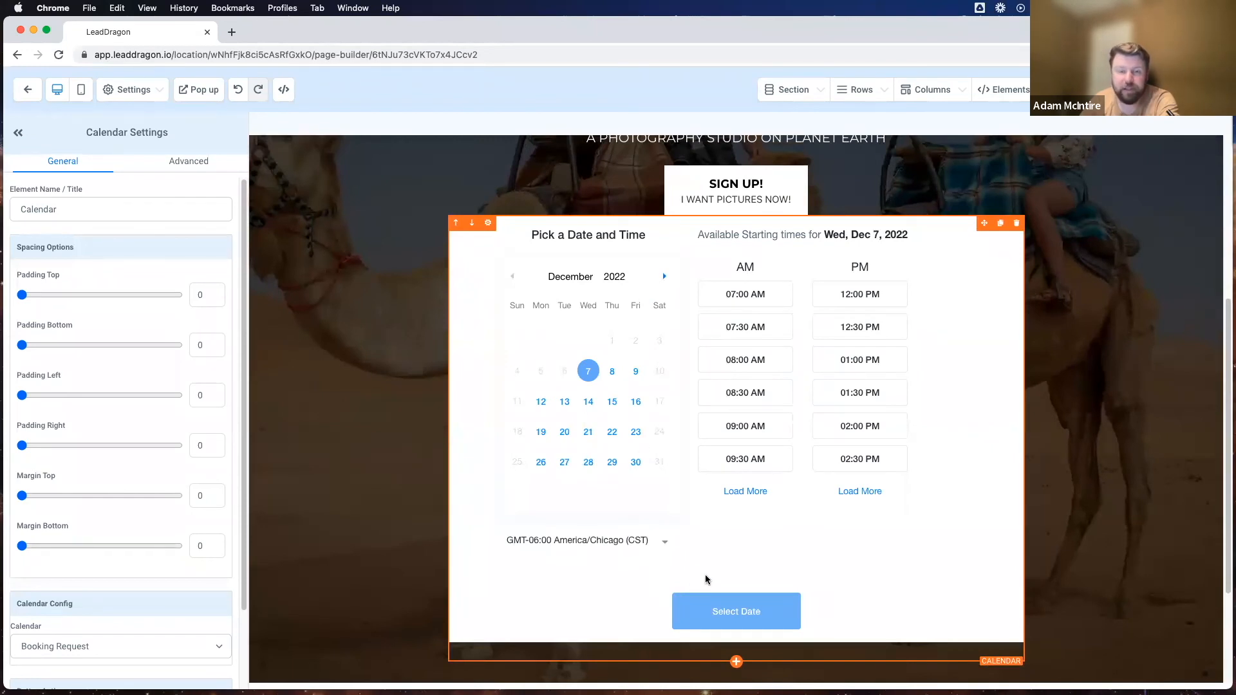
Step: Delete the Calendar element and add a Map element directly below the Sign Up! button
click(1016, 223)
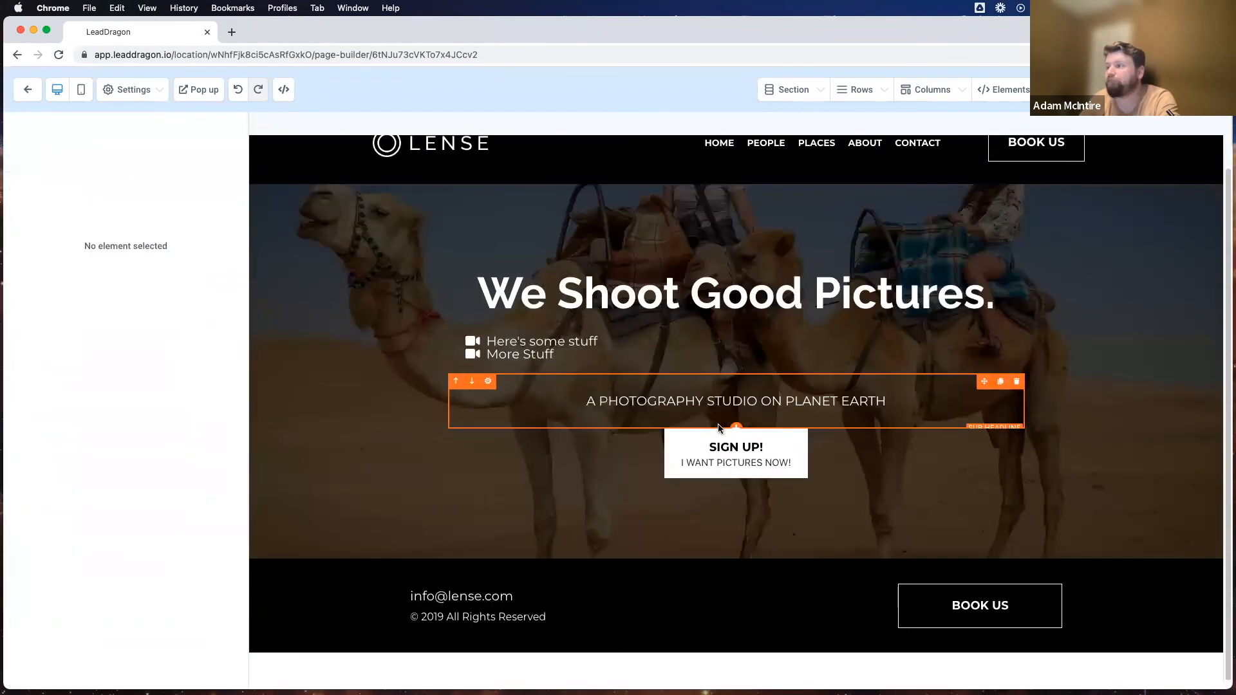
click(736, 478)
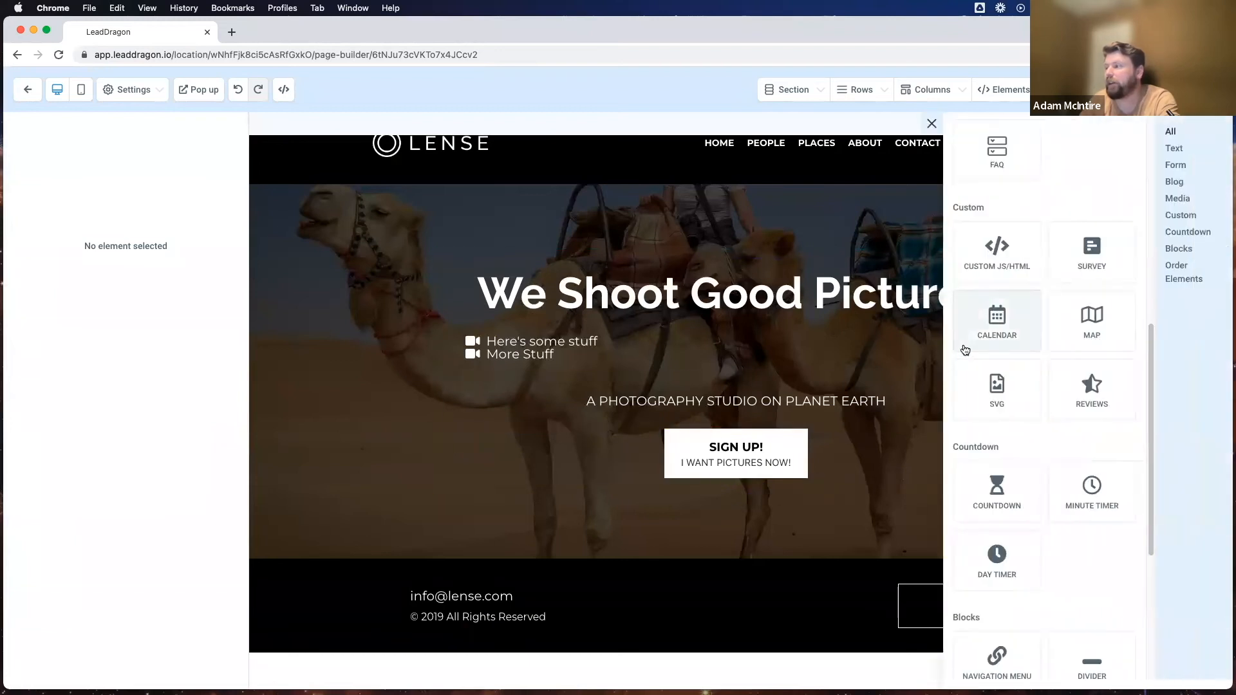
click(1106, 324)
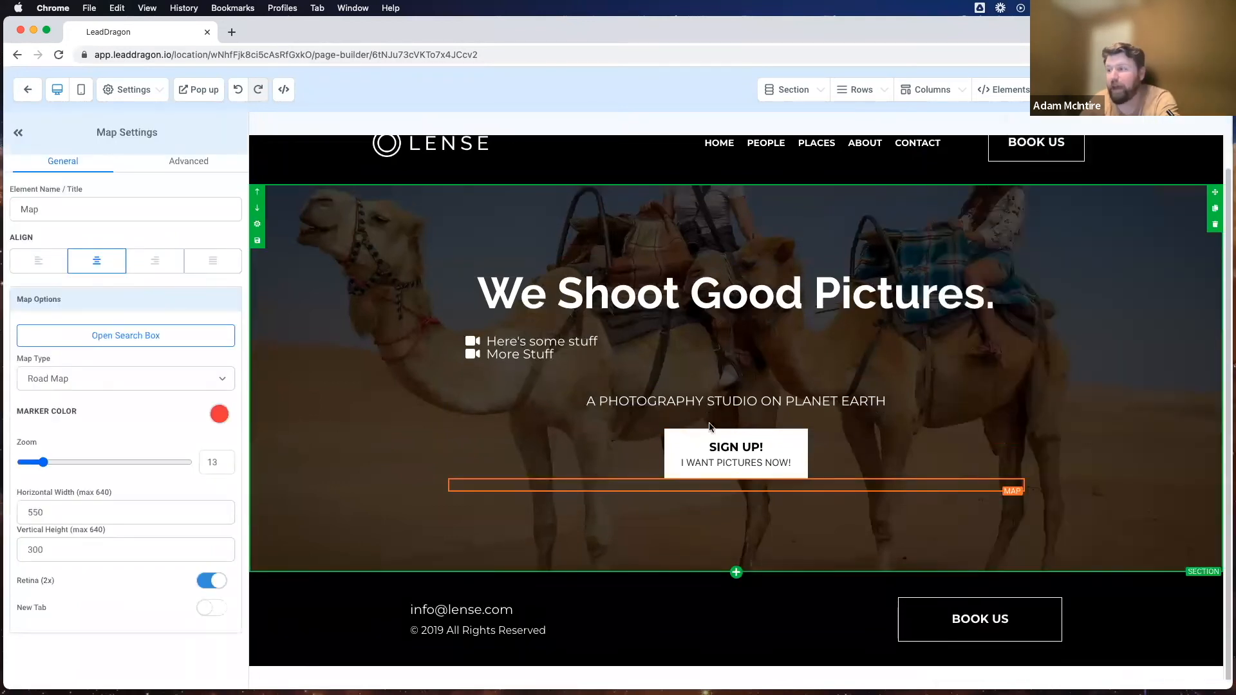
scroll(727, 431, down, 4)
scroll(735, 385, up, 1)
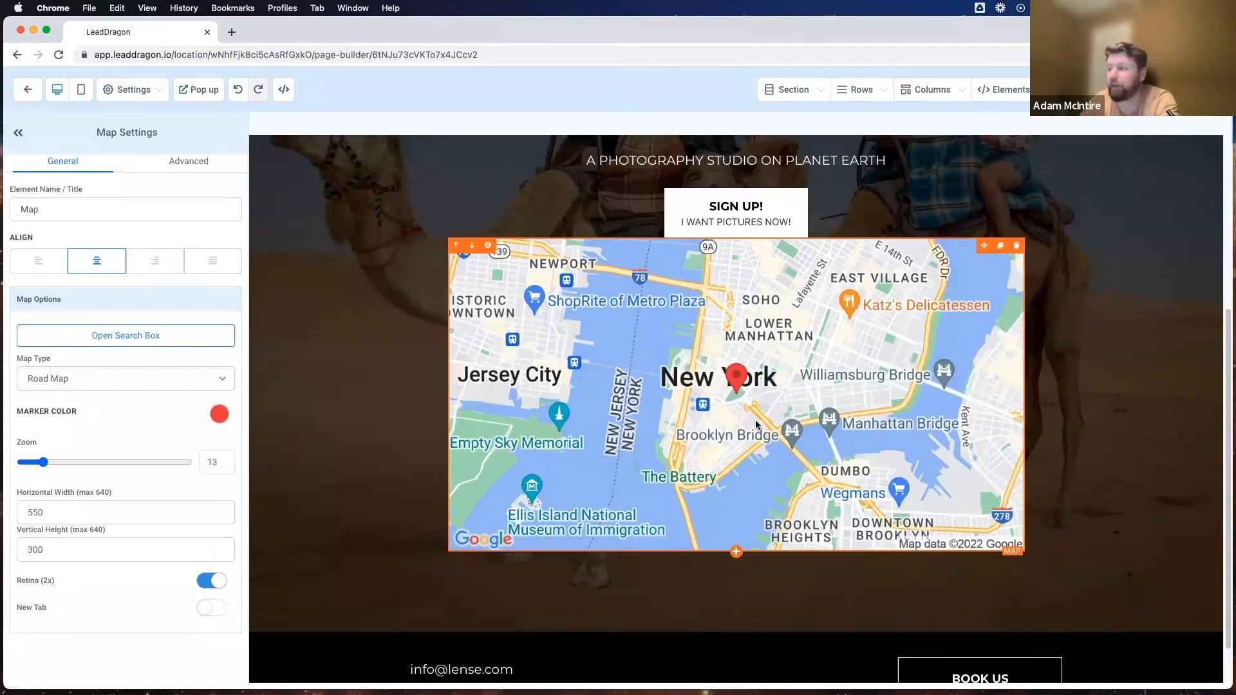
scroll(685, 401, up, 3)
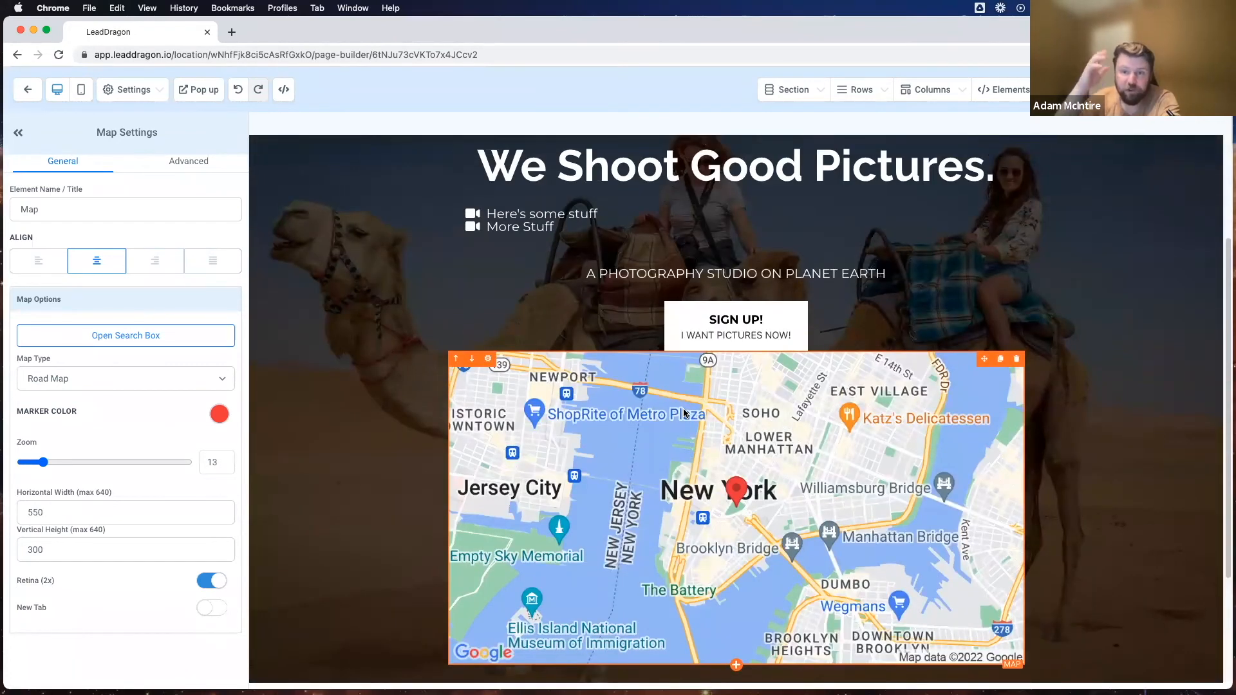
Step: Delete the Map element and add an SVG element directly below the Sign Up! button
click(1016, 359)
click(737, 477)
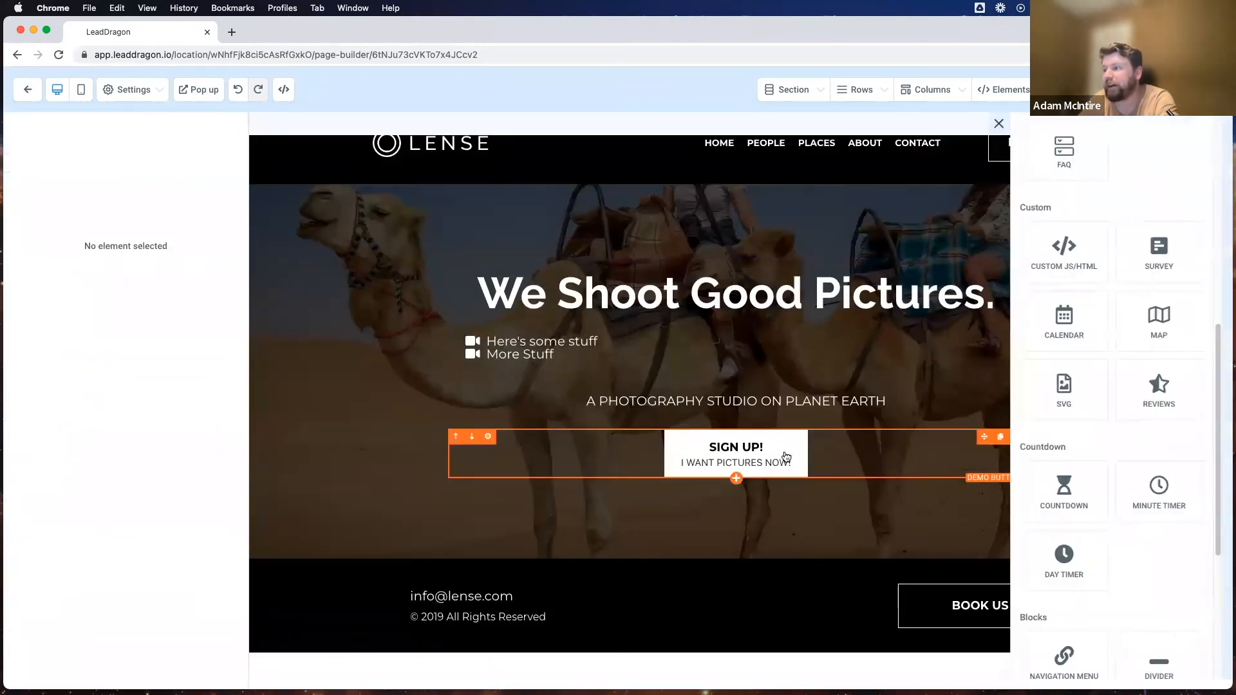
click(1002, 397)
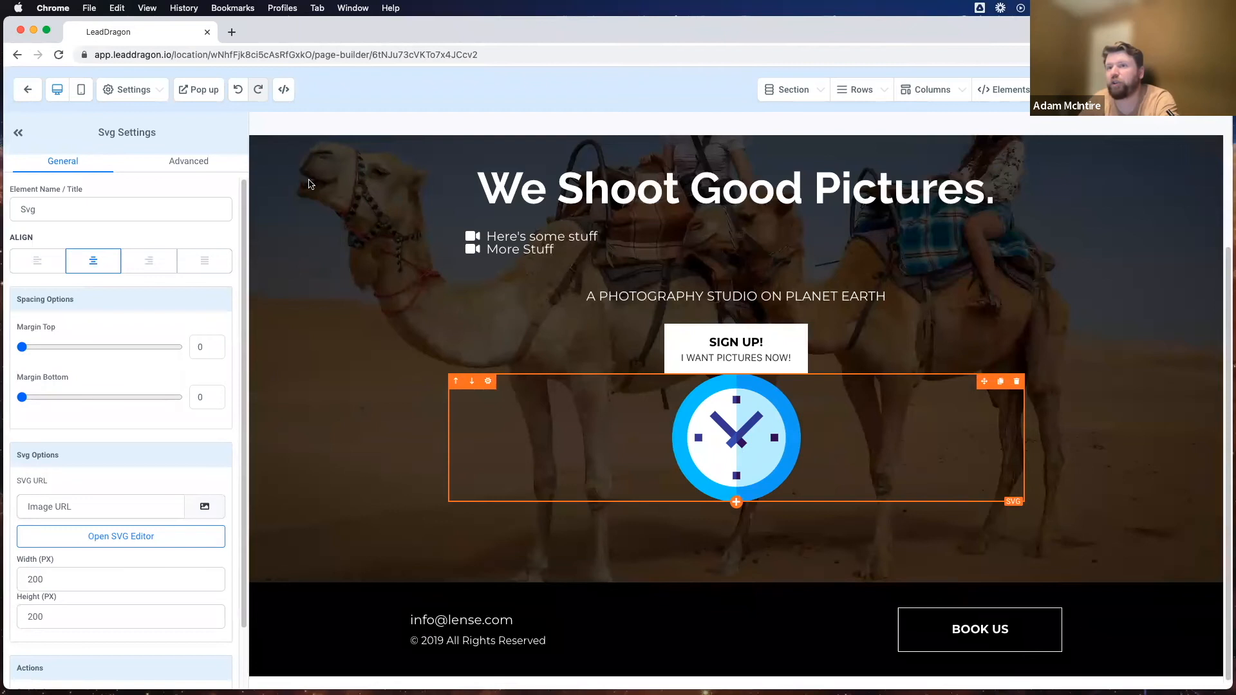
Step: Look through the SVG element's settings and examine its graphic in both the visual and raw views of the SVG Editor
triple_click(133, 131)
click(152, 325)
scroll(106, 394, down, 3)
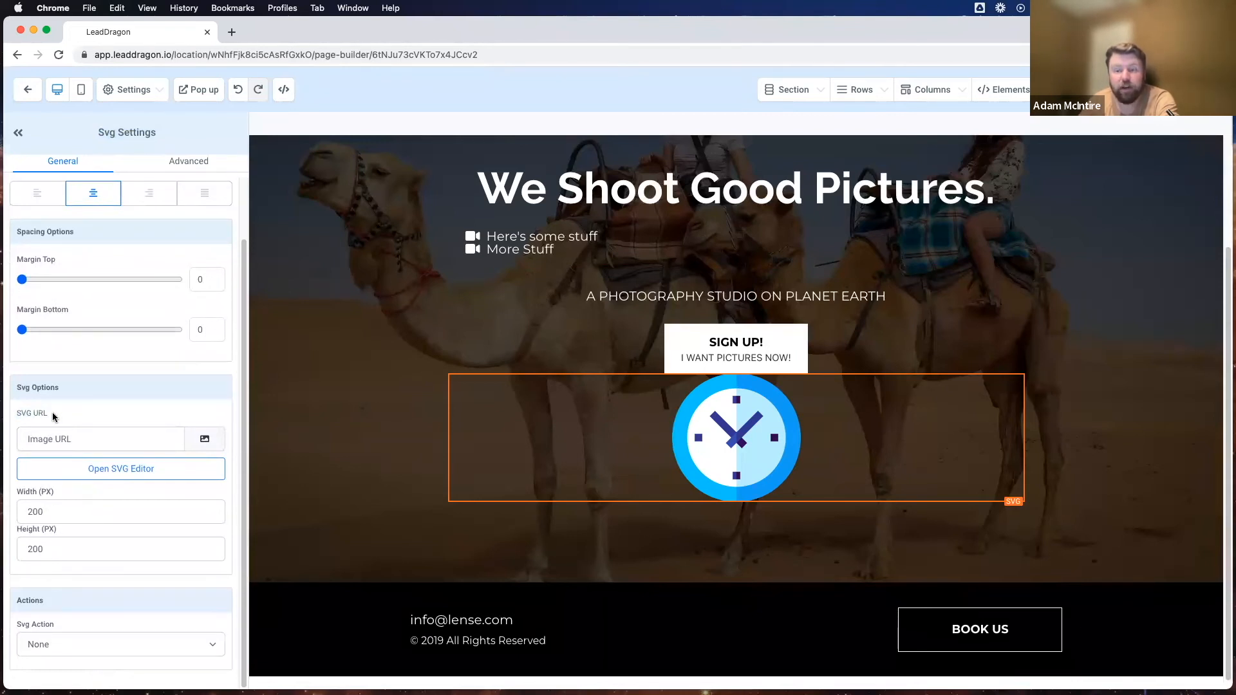
click(107, 444)
click(107, 393)
click(97, 470)
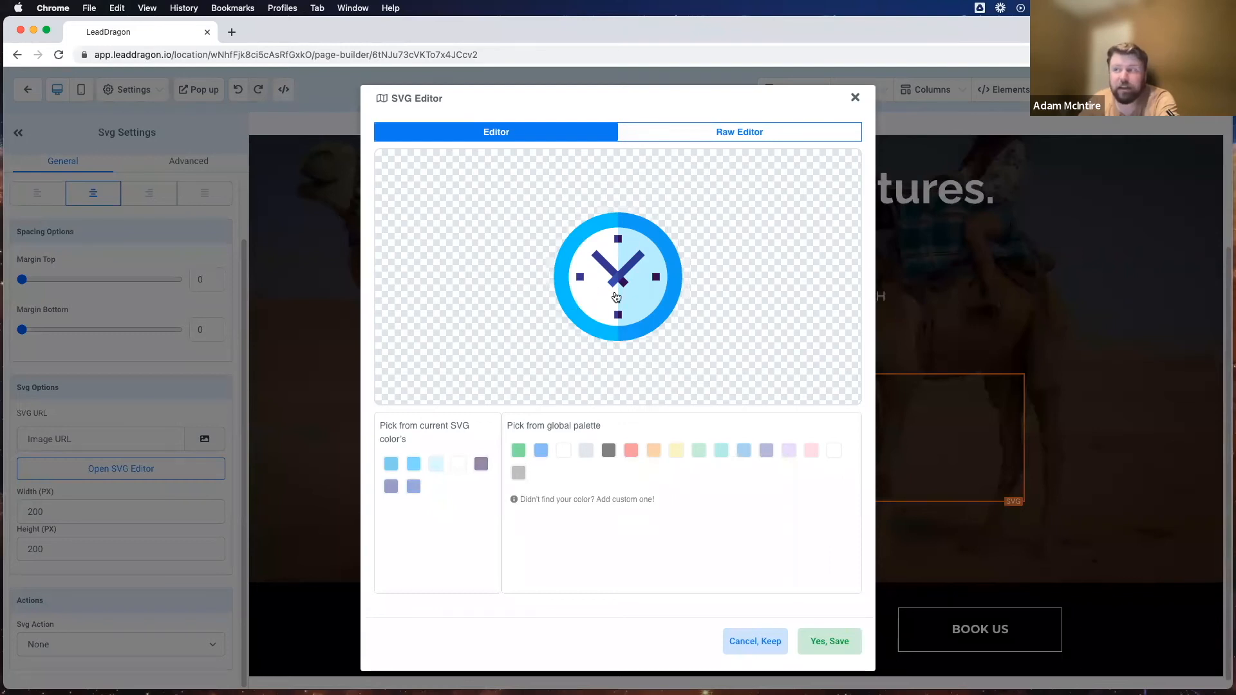
click(734, 132)
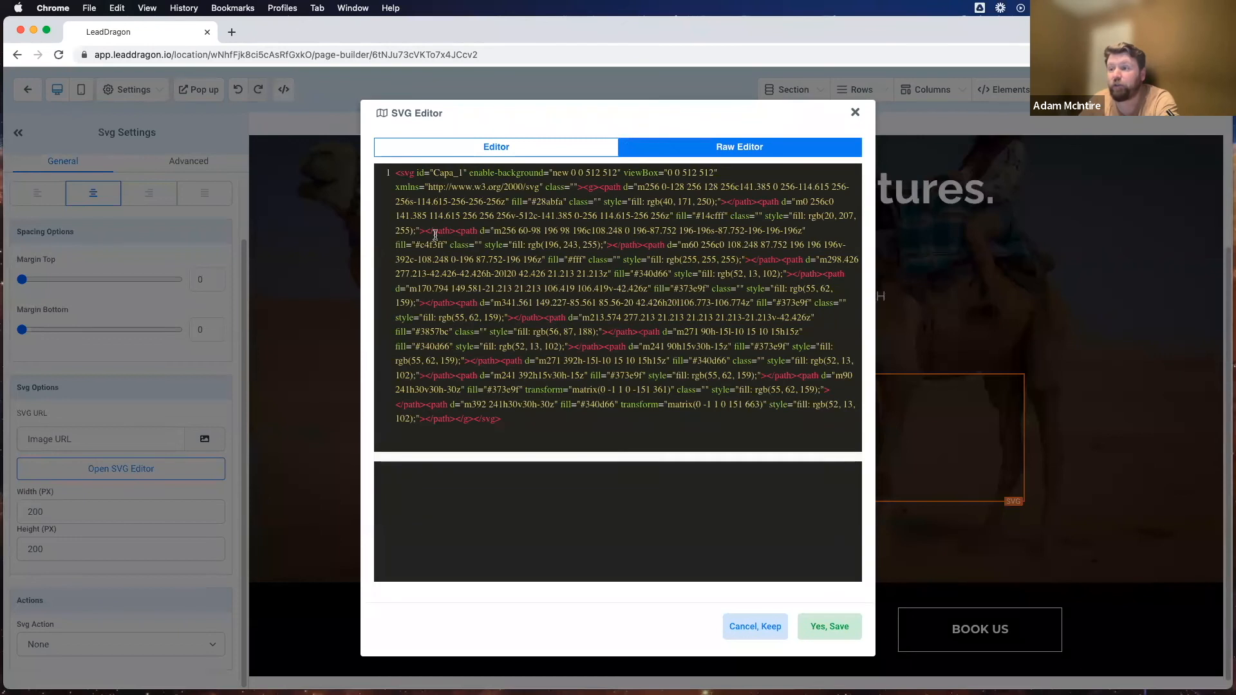
click(524, 144)
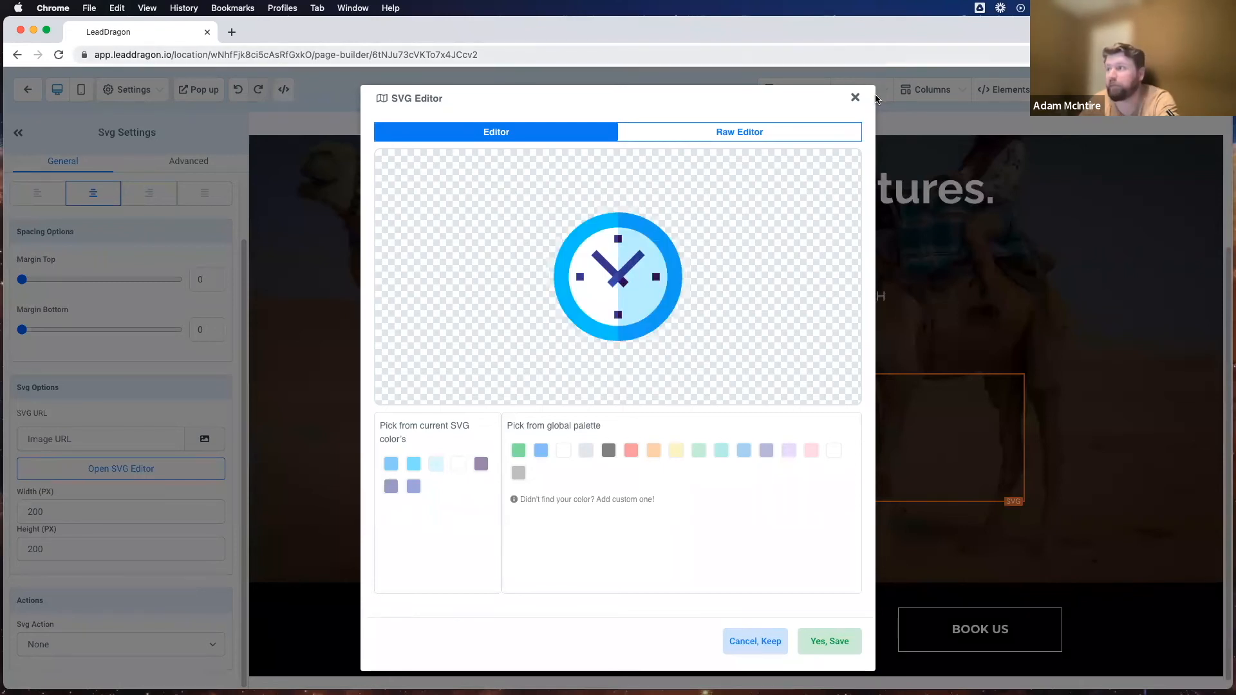
click(855, 98)
Step: Delete the SVG element and look through the custom, countdown and block elements available for the page
click(1011, 384)
click(735, 478)
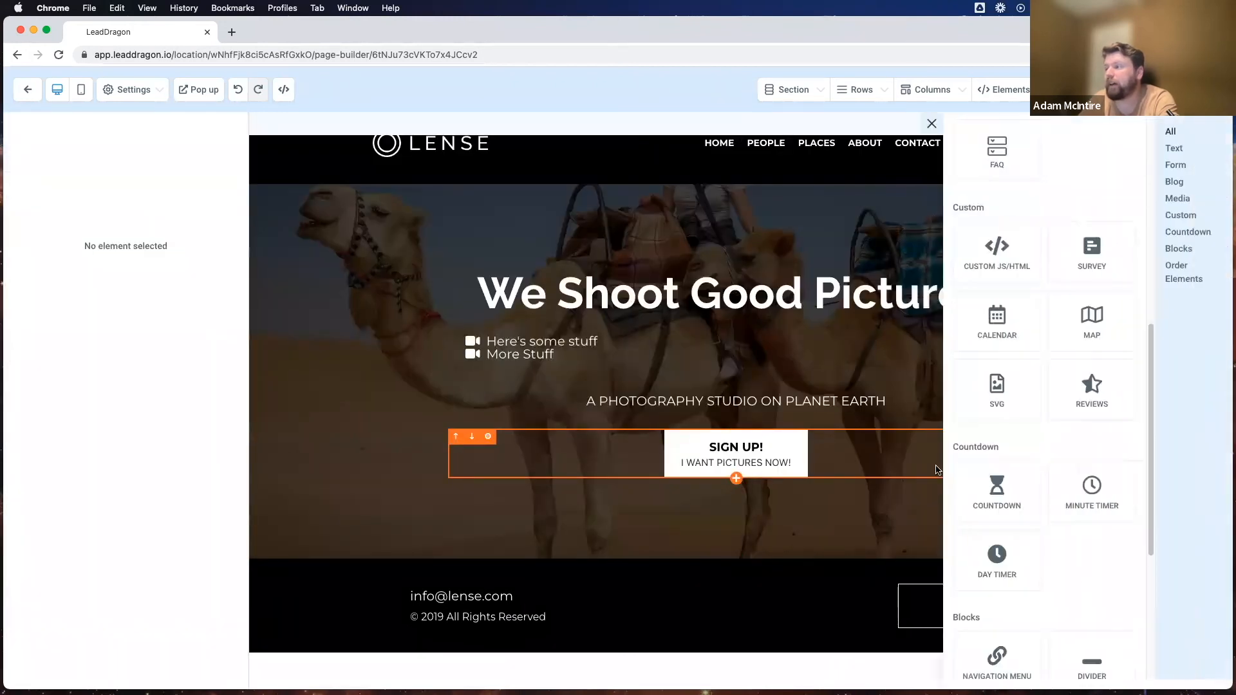
scroll(1088, 373, down, 1)
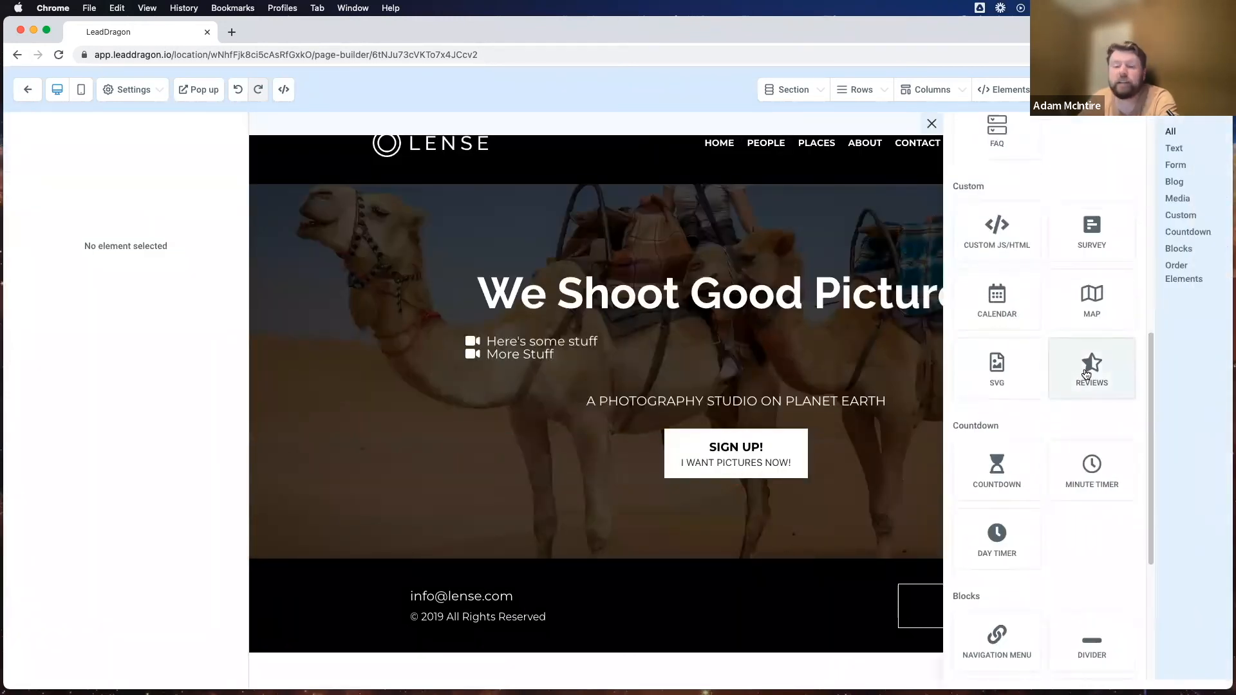
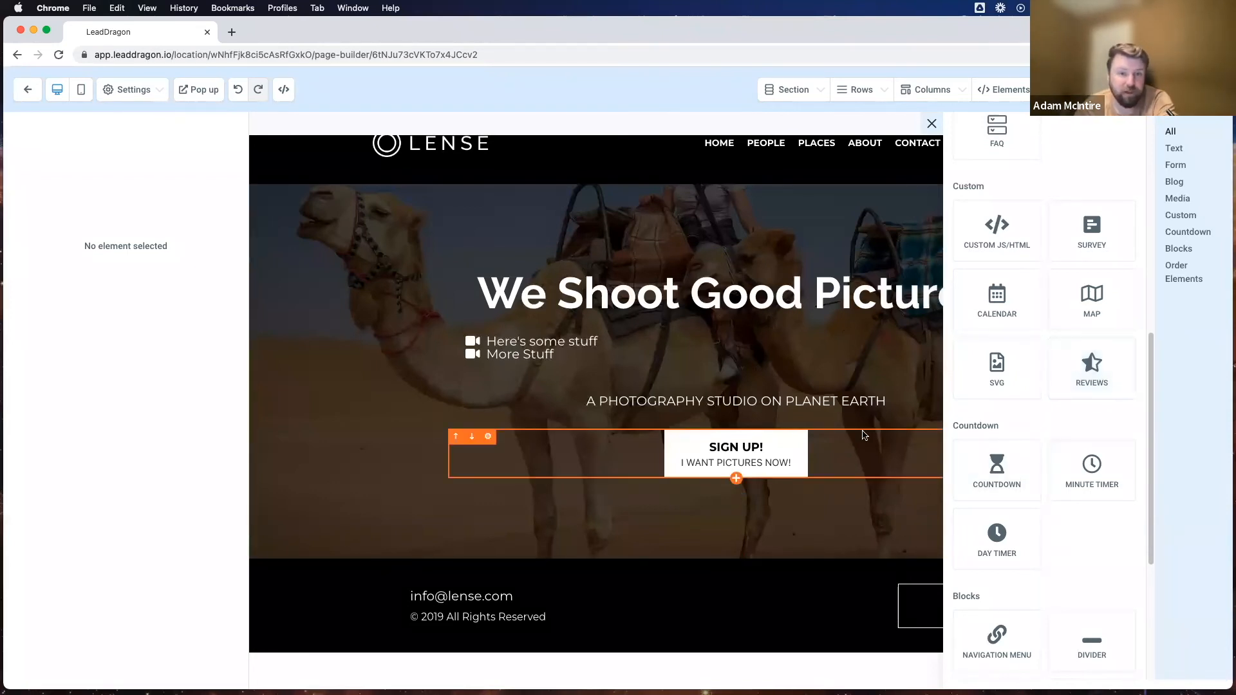
scroll(1030, 422, down, 3)
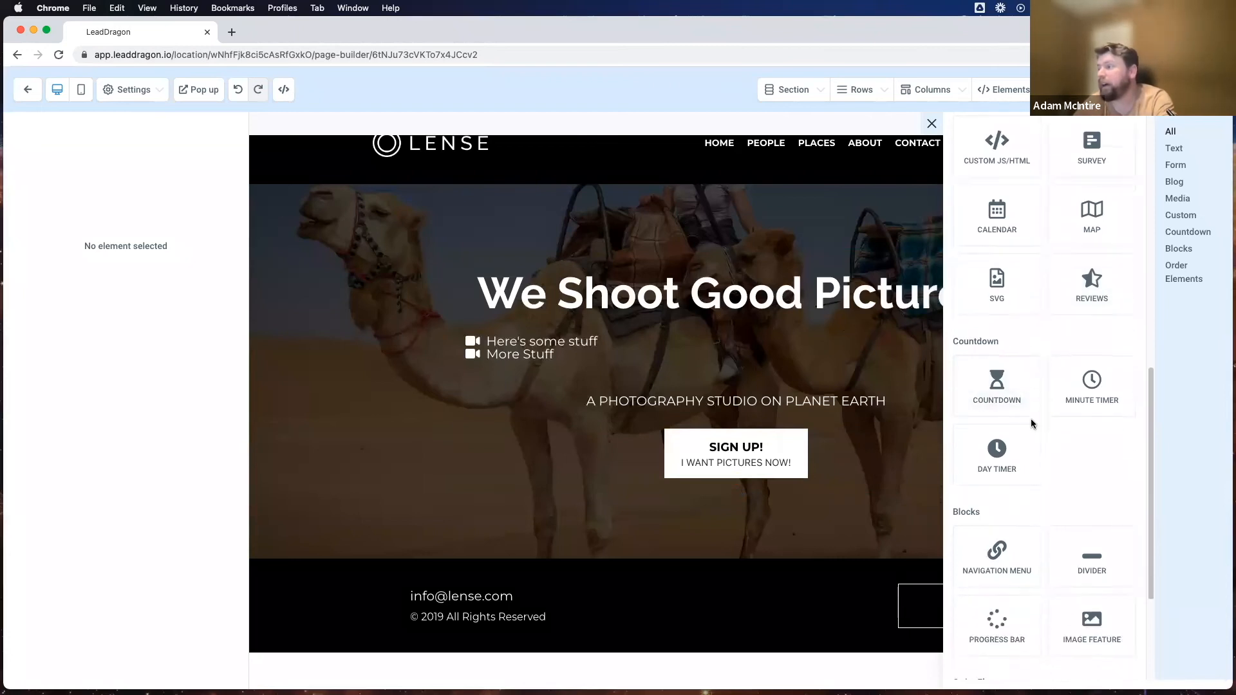
scroll(1041, 383, down, 2)
scroll(1041, 381, up, 4)
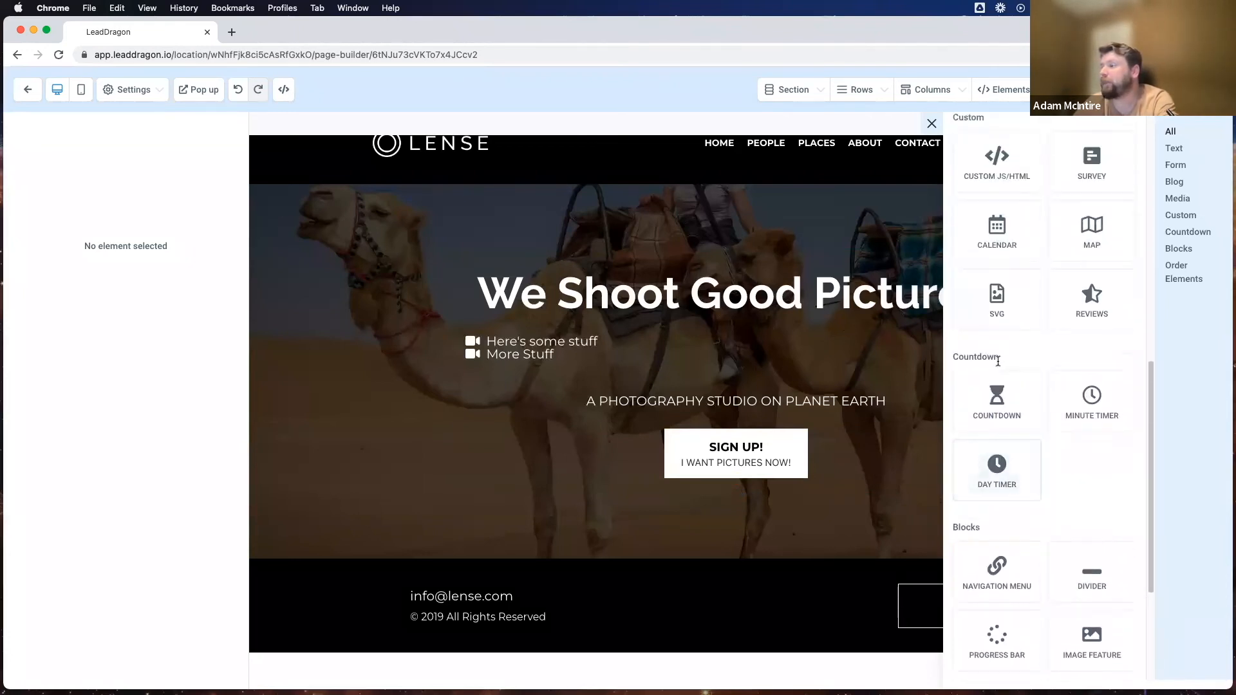
scroll(1010, 361, down, 3)
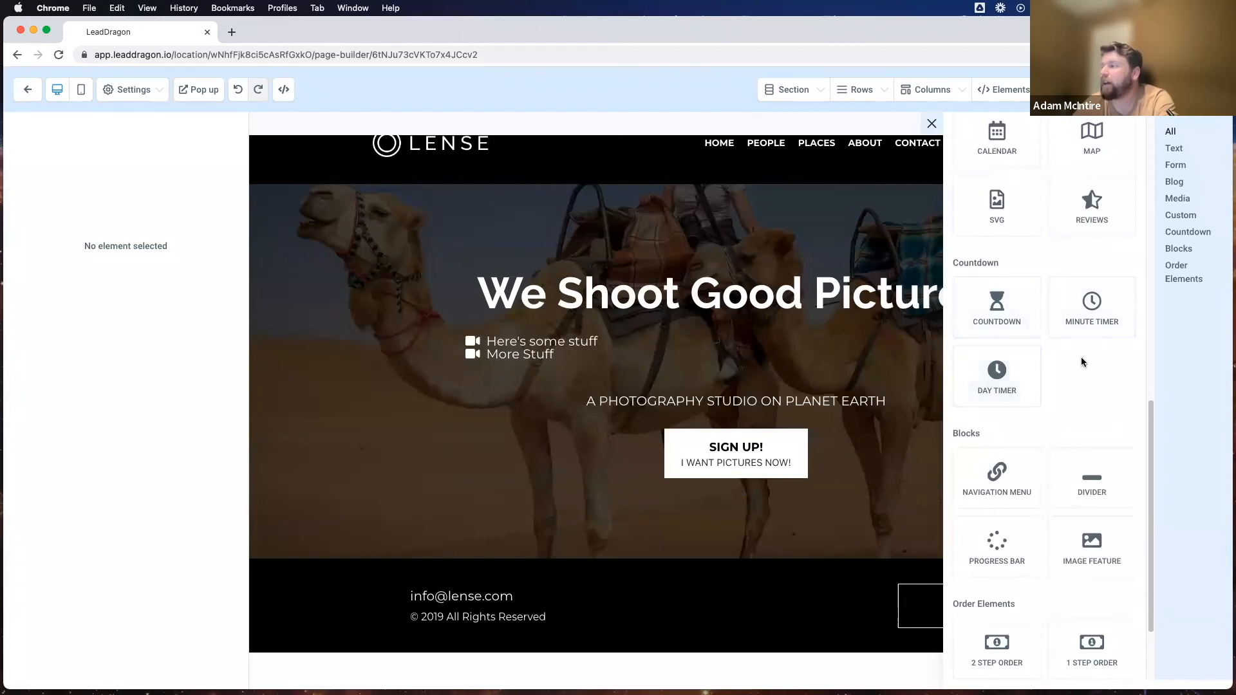
drag(999, 287, 977, 422)
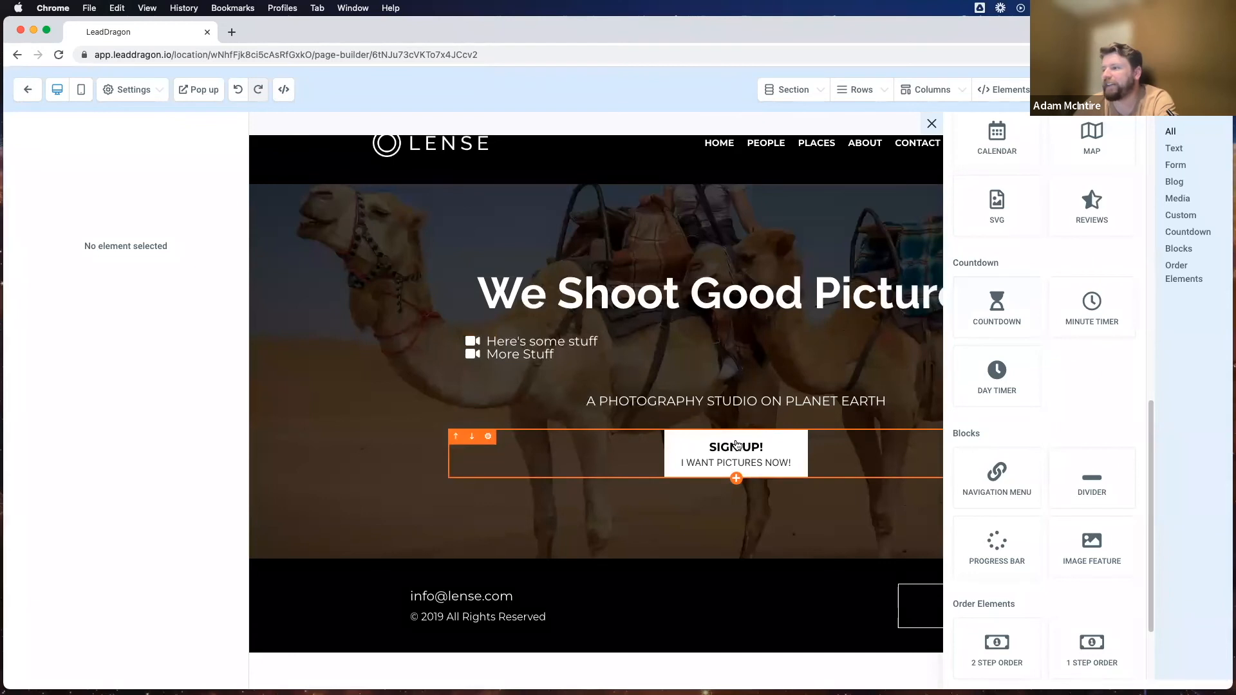
Step: Add a Countdown element directly below the Sign Up! button
drag(553, 356, 481, 339)
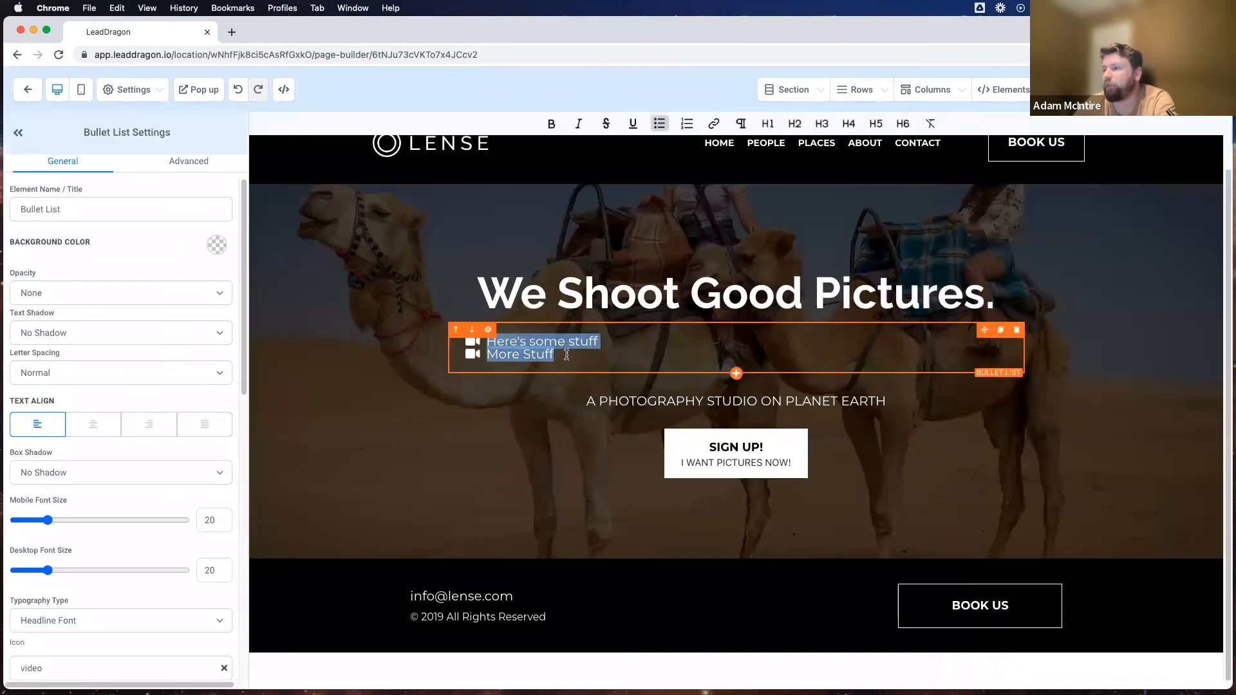
click(735, 494)
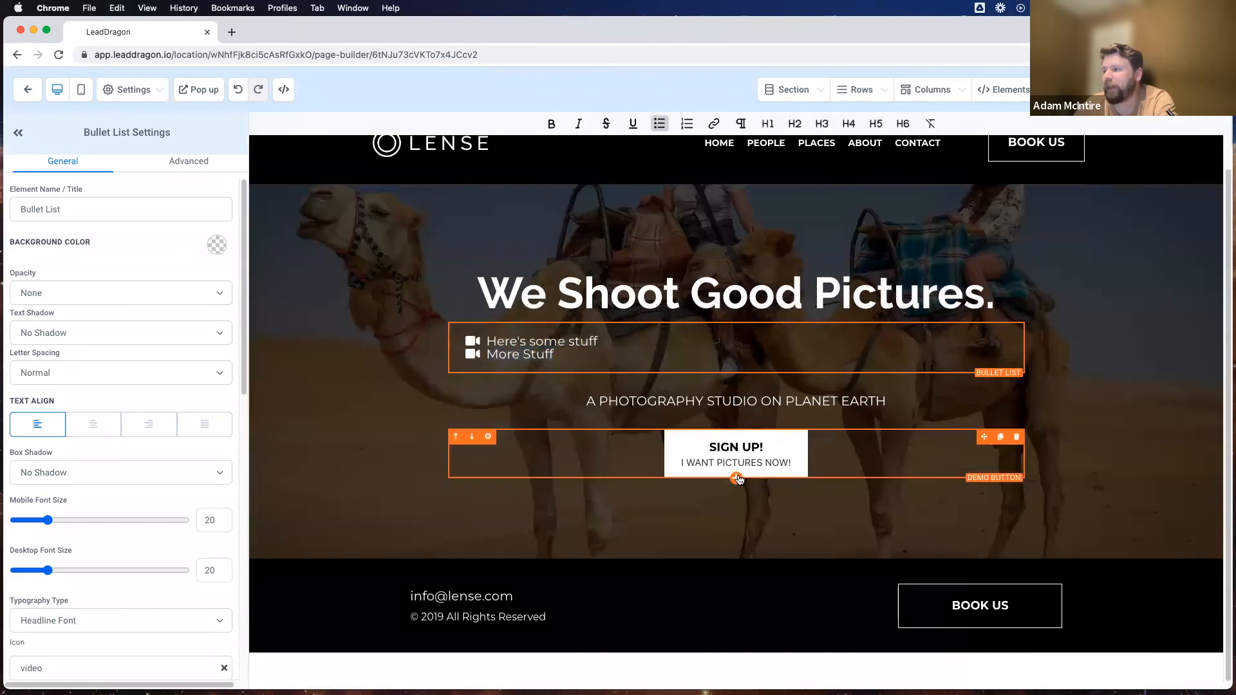
click(997, 308)
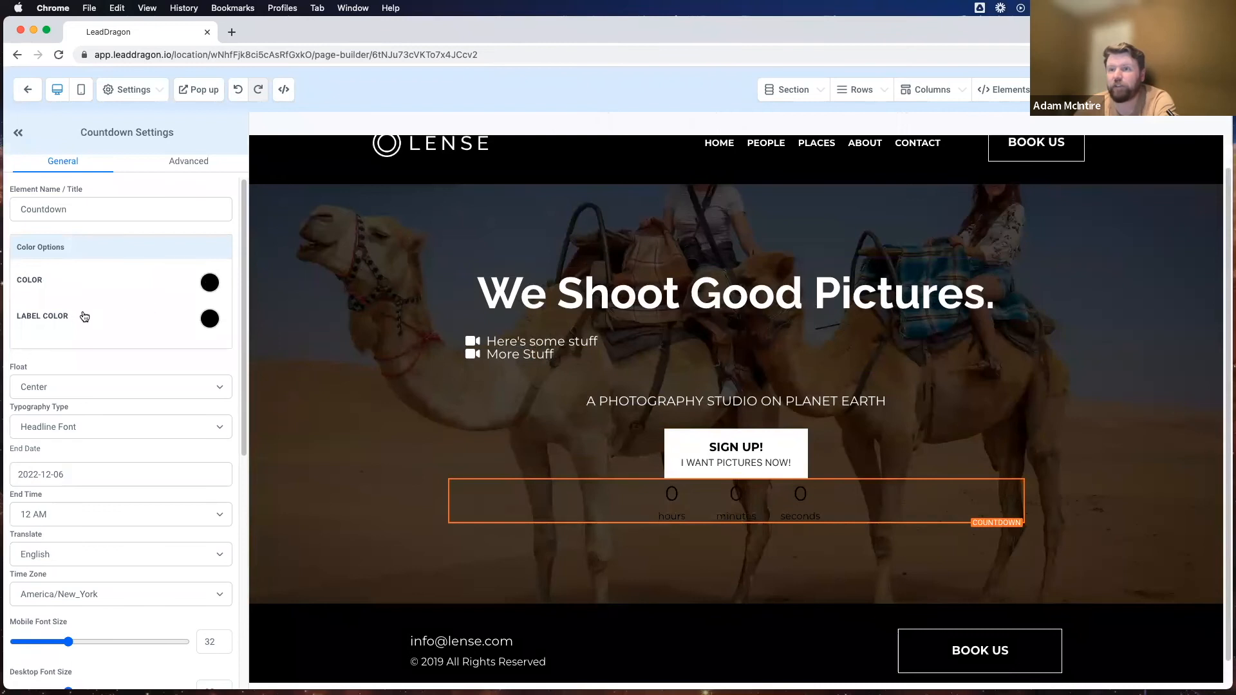
Step: Set the Countdown element's number color and label color to white
click(209, 283)
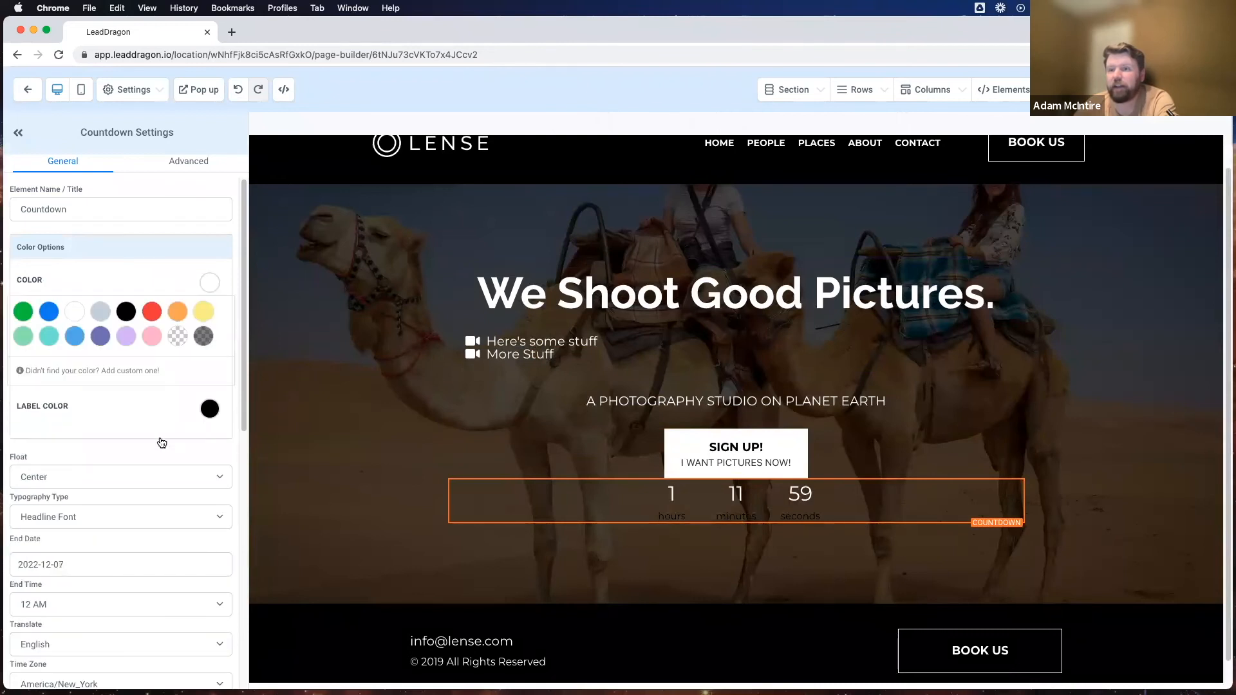
click(73, 437)
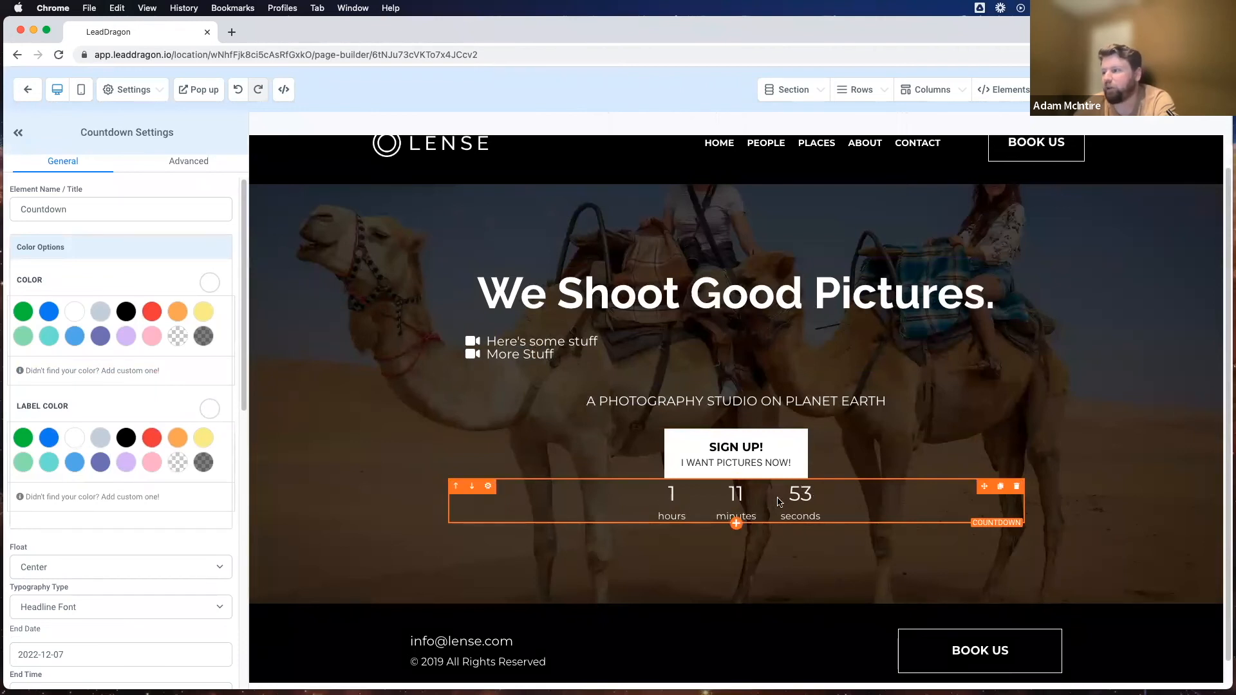
scroll(96, 451, down, 3)
scroll(125, 381, up, 3)
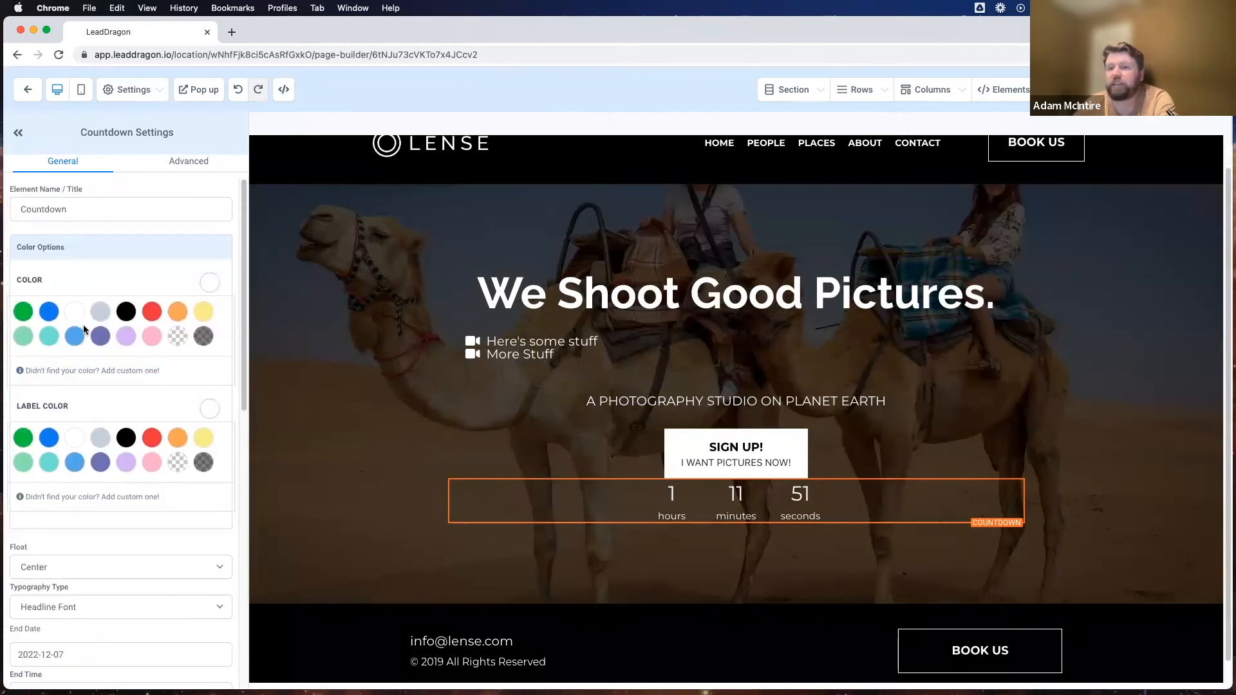
Step: Set the Countdown element's end date to 2022-12-06
scroll(83, 350, down, 7)
scroll(84, 350, up, 2)
scroll(84, 351, up, 1)
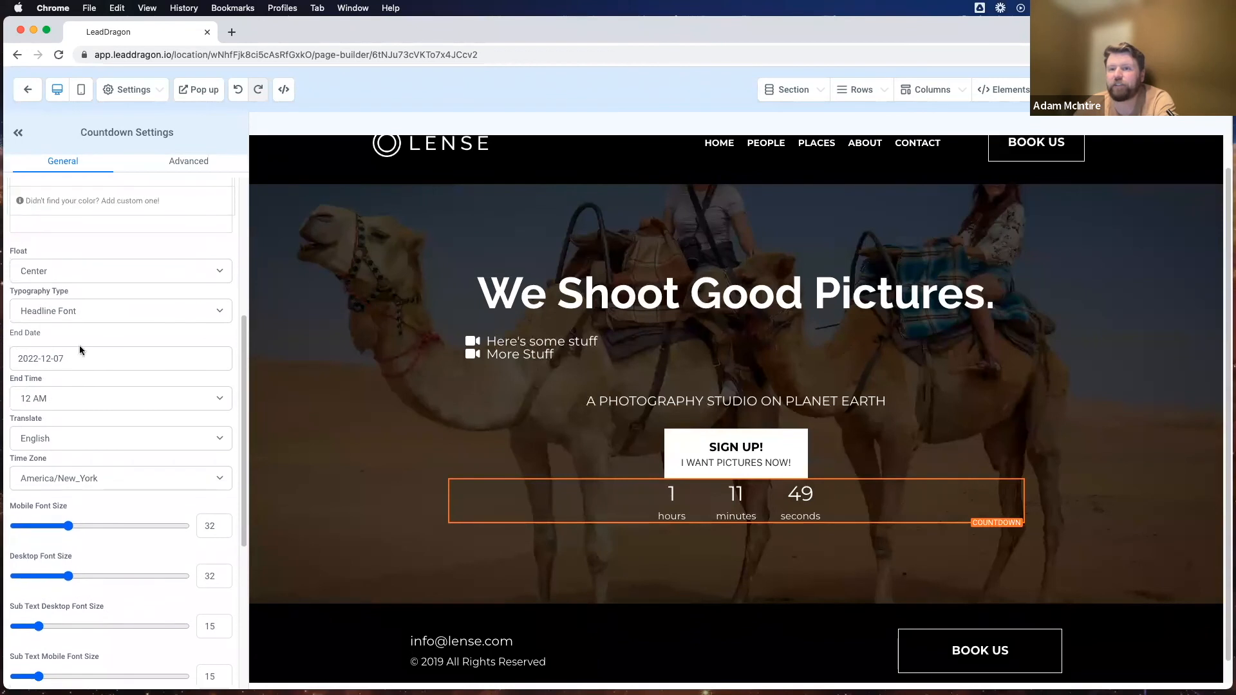
click(53, 358)
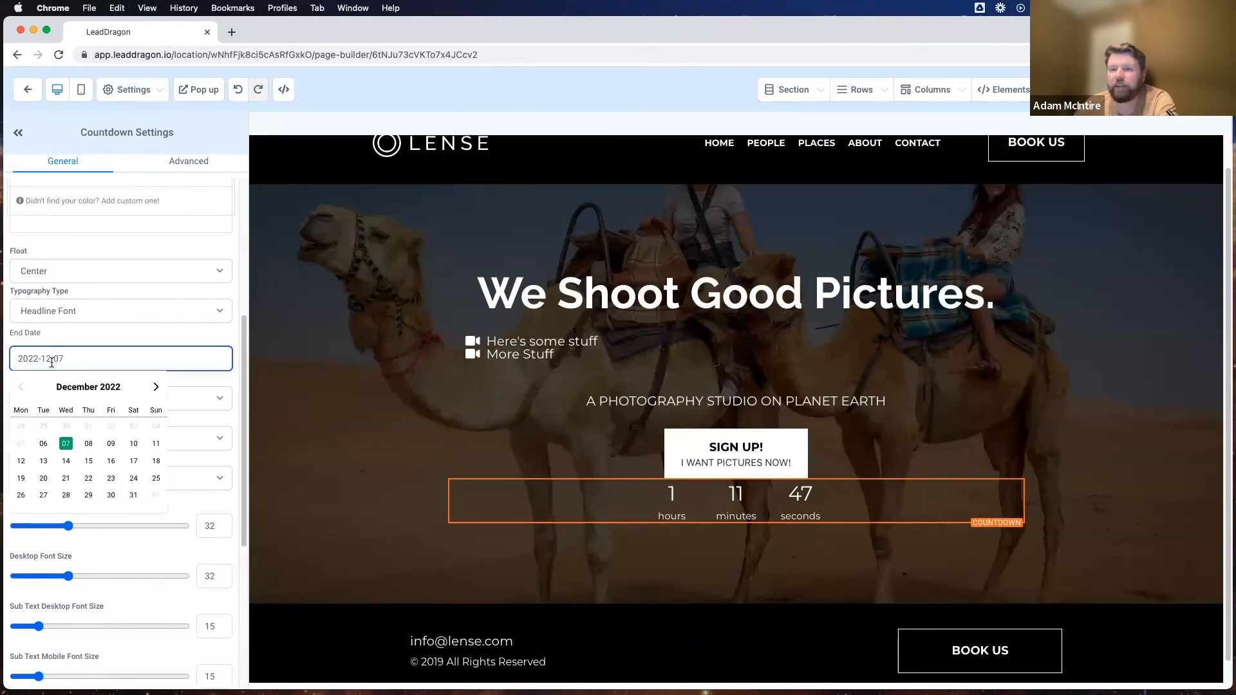
click(43, 443)
Step: Give the Countdown element a custom end time of 9:59 PM
click(62, 398)
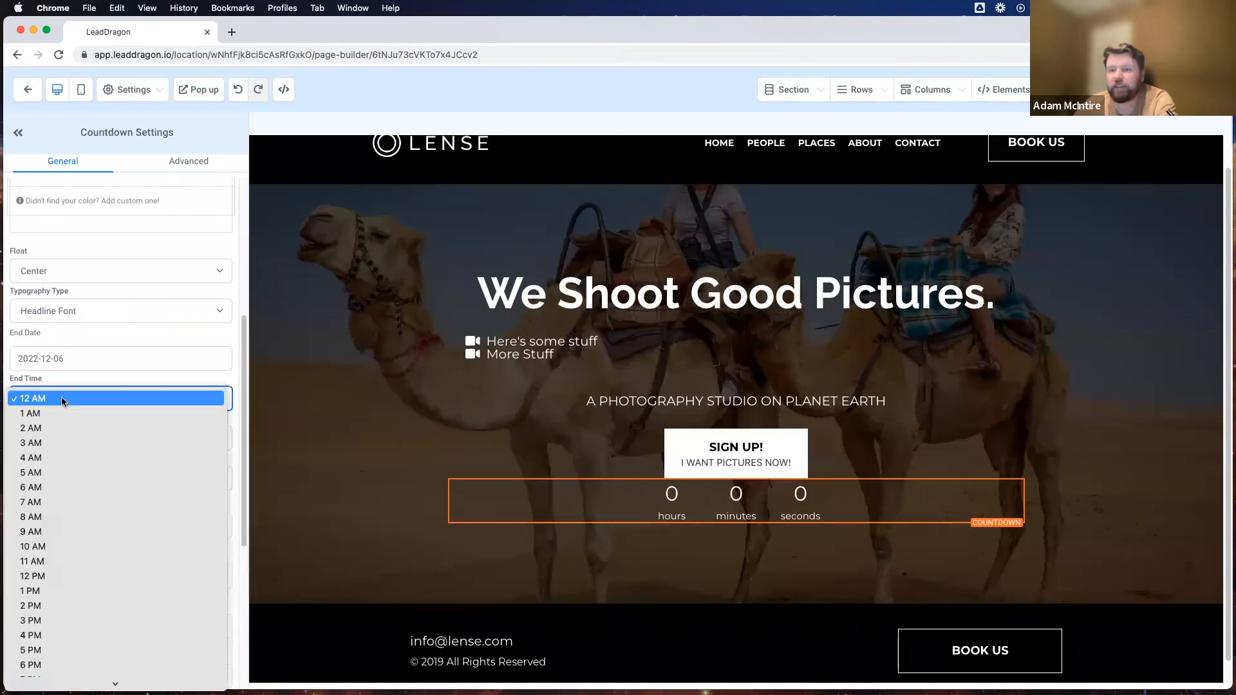
scroll(53, 444, down, 3)
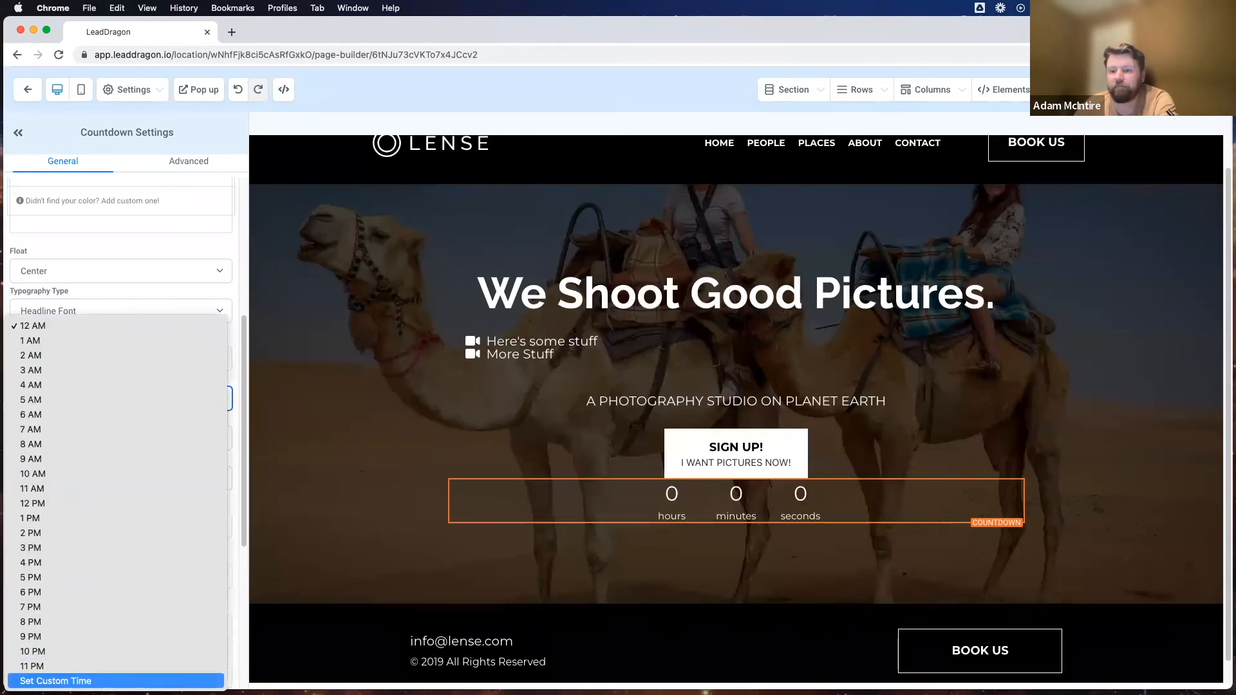
click(55, 681)
click(38, 451)
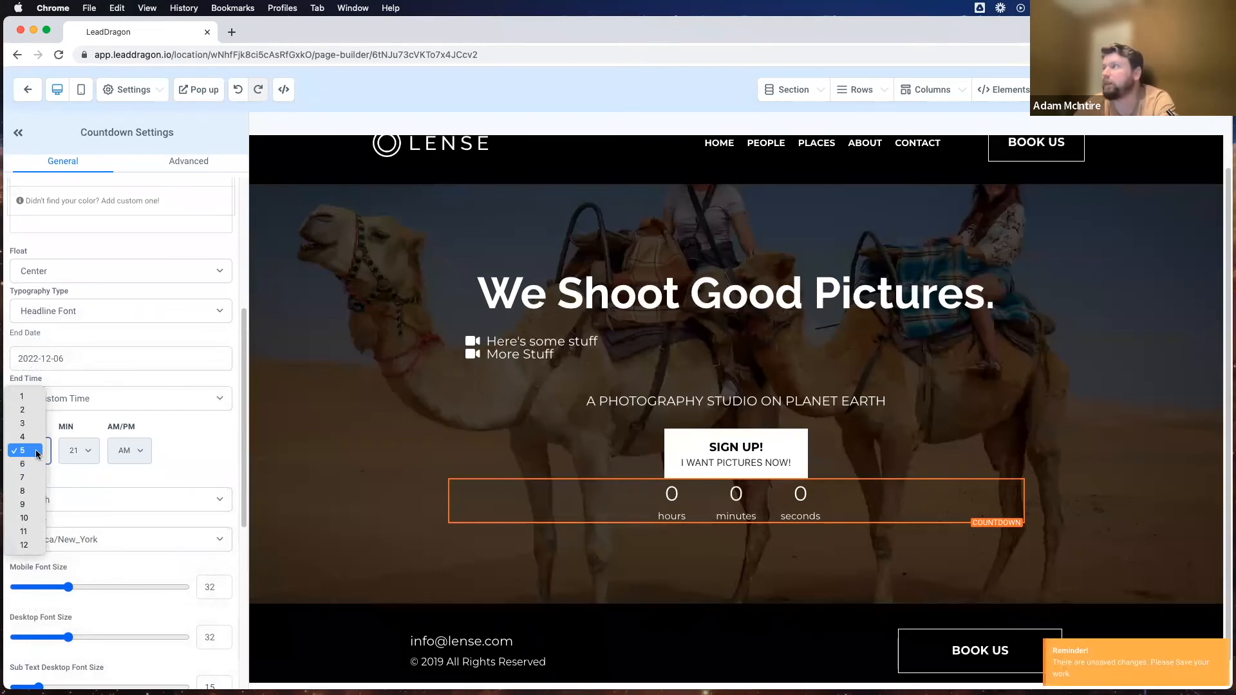
click(29, 505)
click(80, 452)
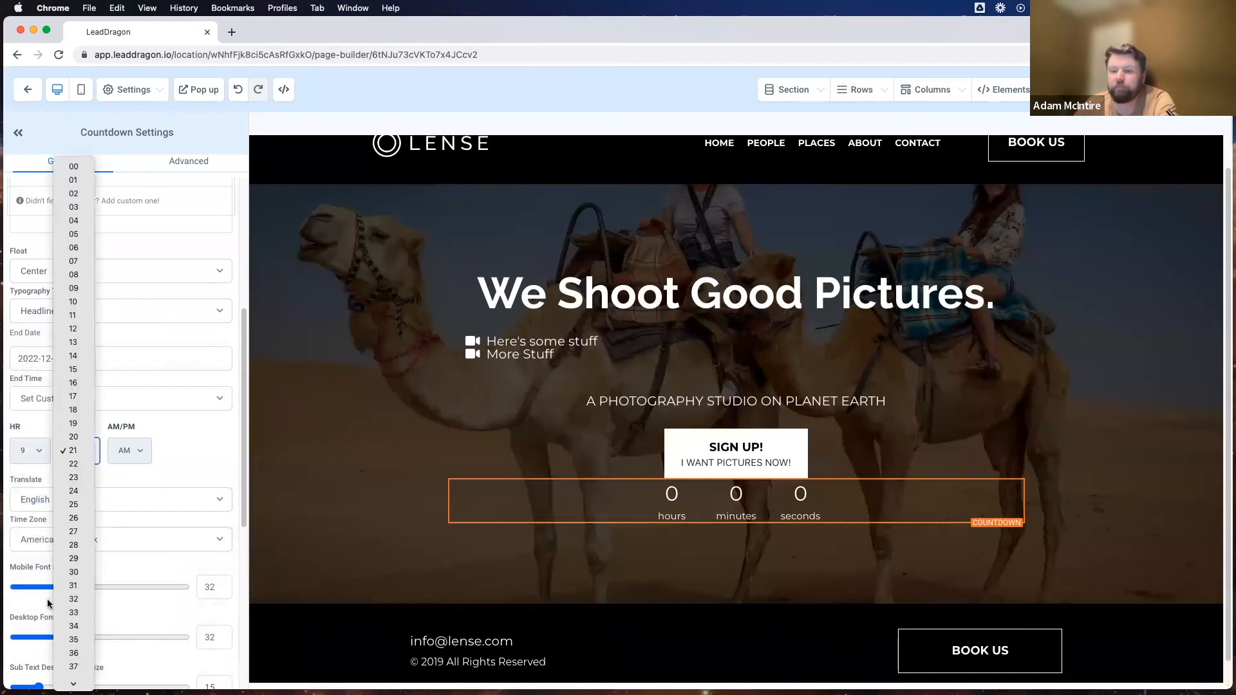
scroll(71, 609, down, 5)
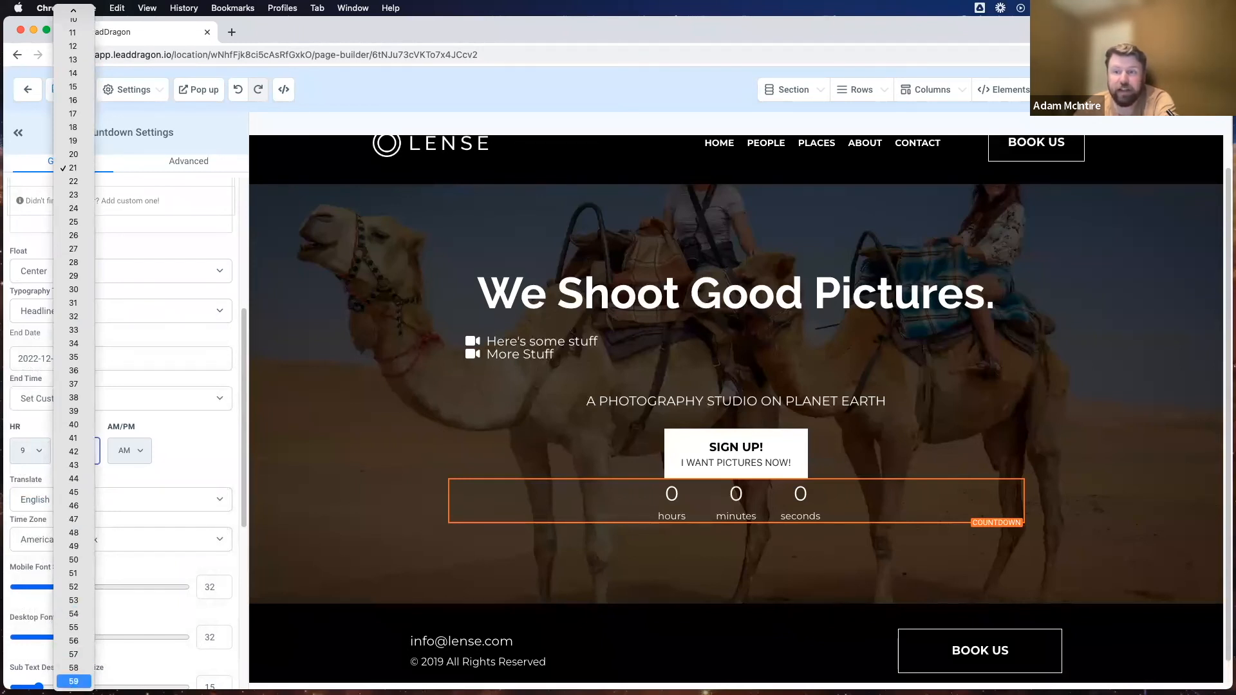
click(73, 681)
click(130, 453)
click(125, 465)
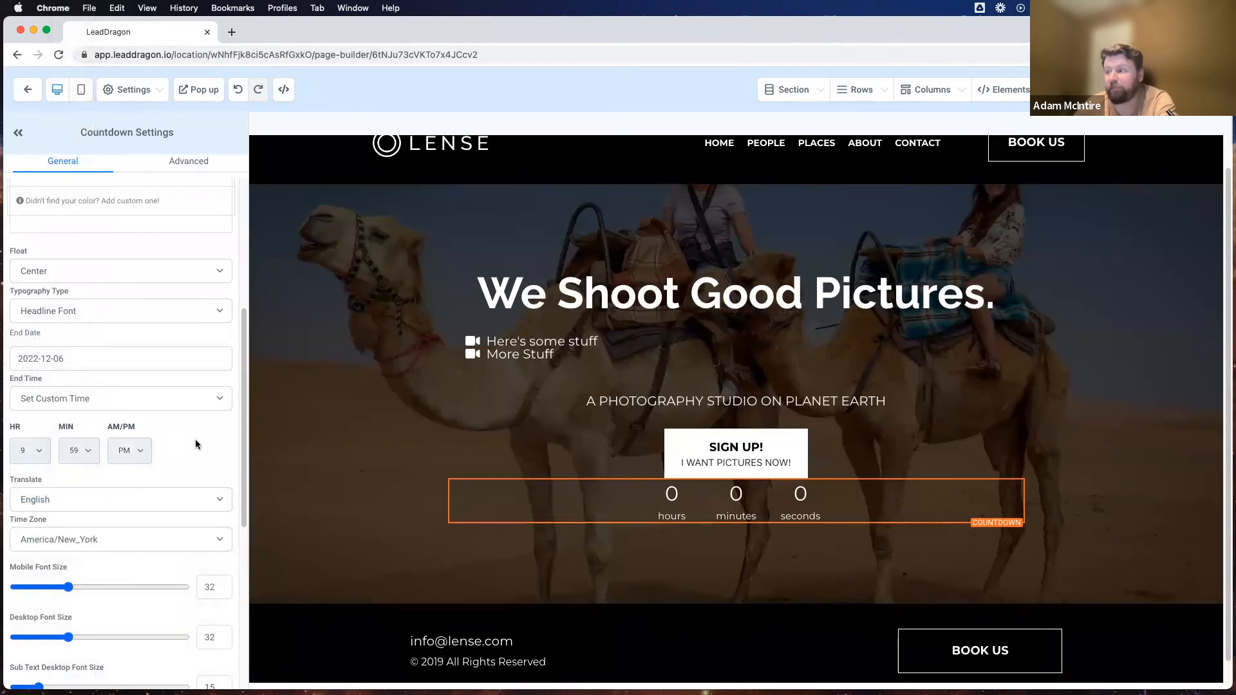
Step: Set the Countdown element's end time to 12 PM and its end date to 2022-12-07
click(30, 450)
click(24, 490)
click(78, 451)
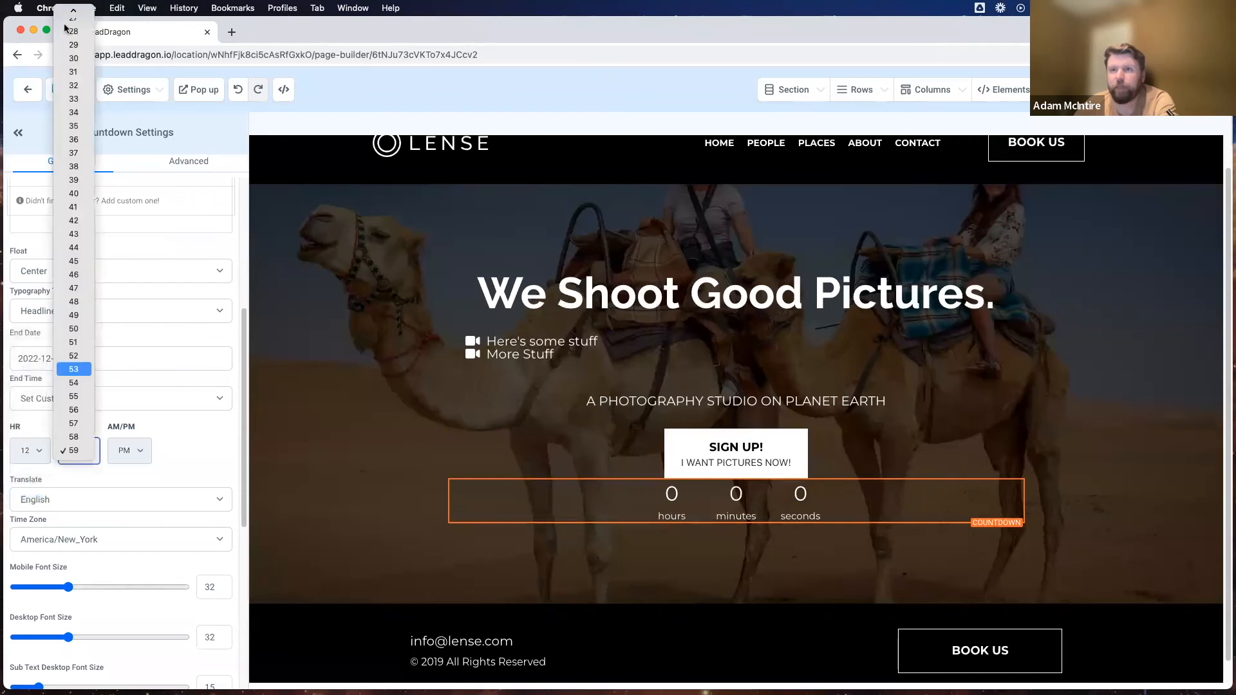
click(64, 65)
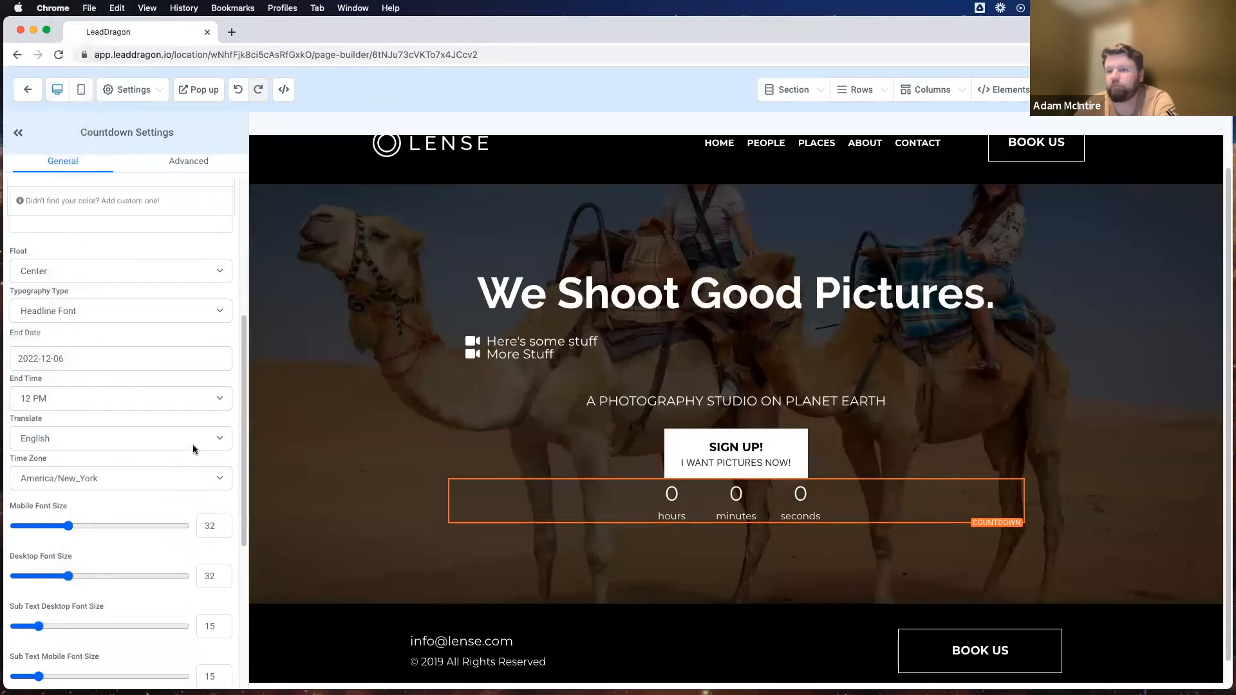
click(66, 362)
click(64, 434)
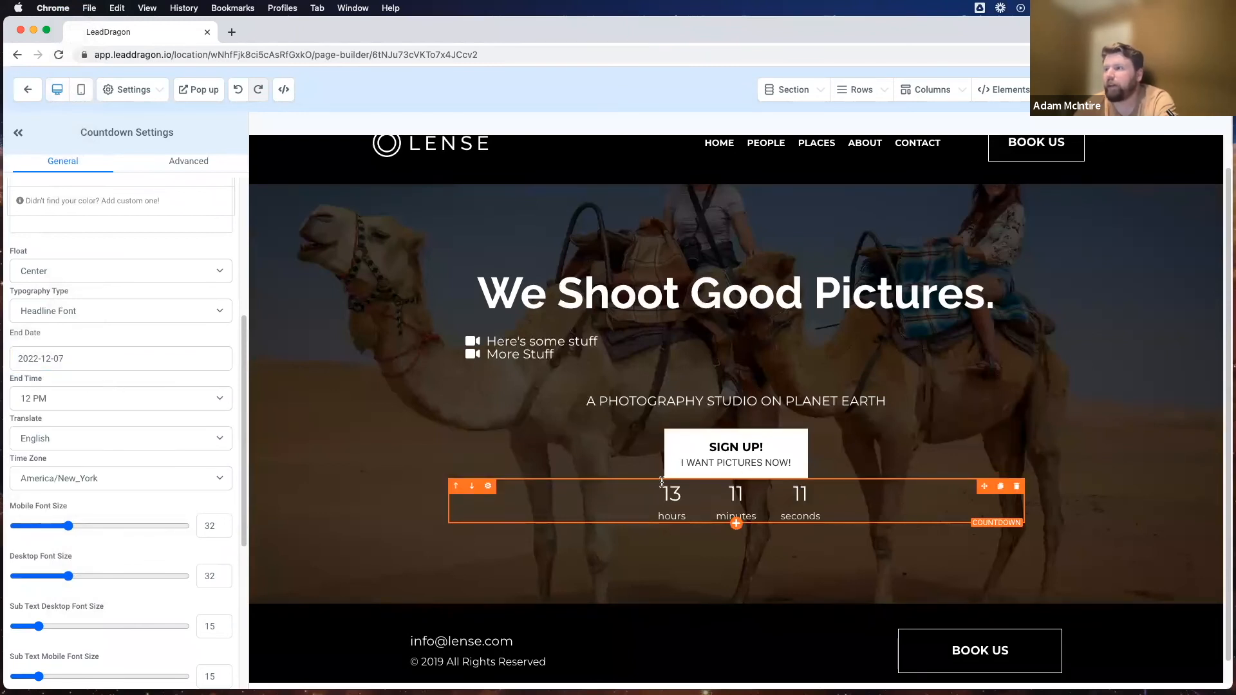
scroll(474, 524, down, 1)
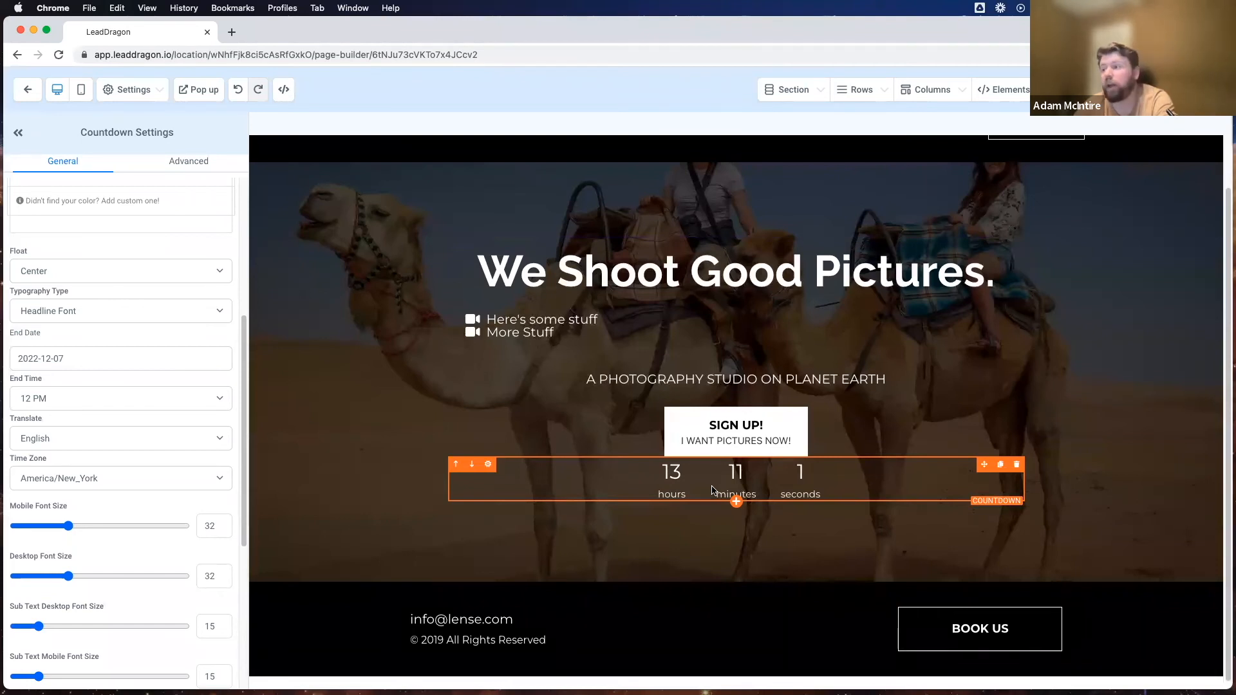
Step: Set the Countdown element's expire action to Show & Hide Element
click(736, 430)
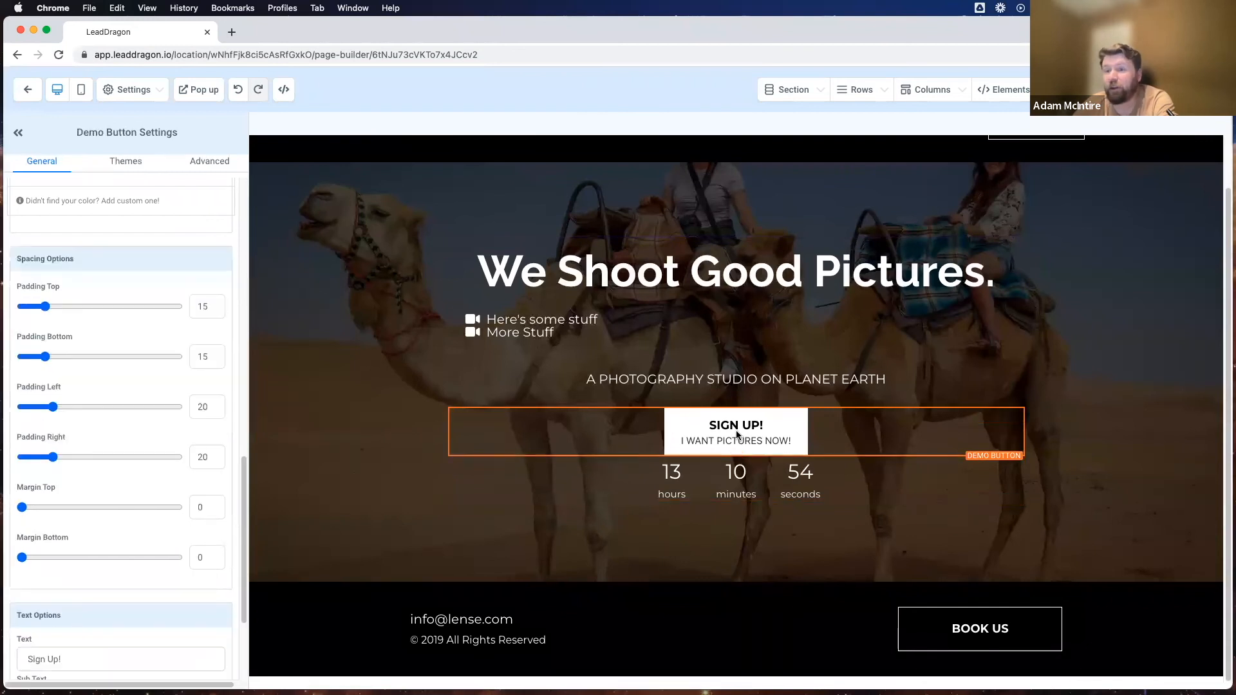
click(749, 483)
drag(192, 129, 61, 137)
click(166, 128)
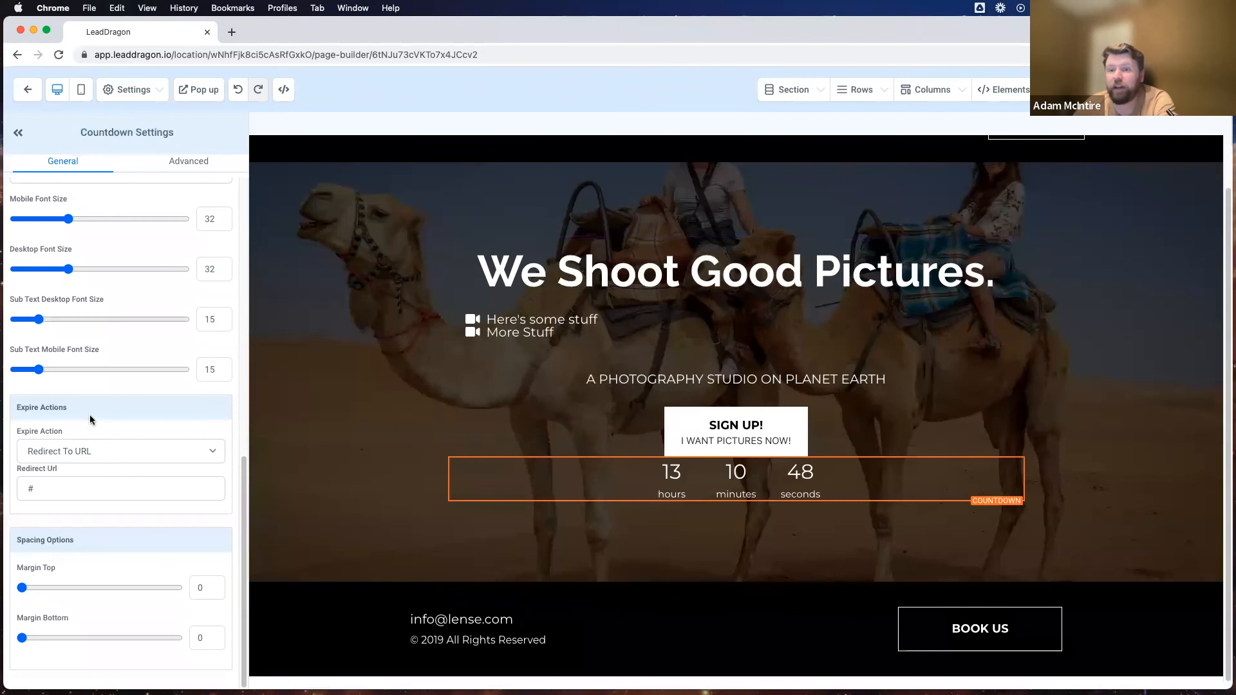
scroll(68, 412, up, 10)
scroll(81, 483, down, 7)
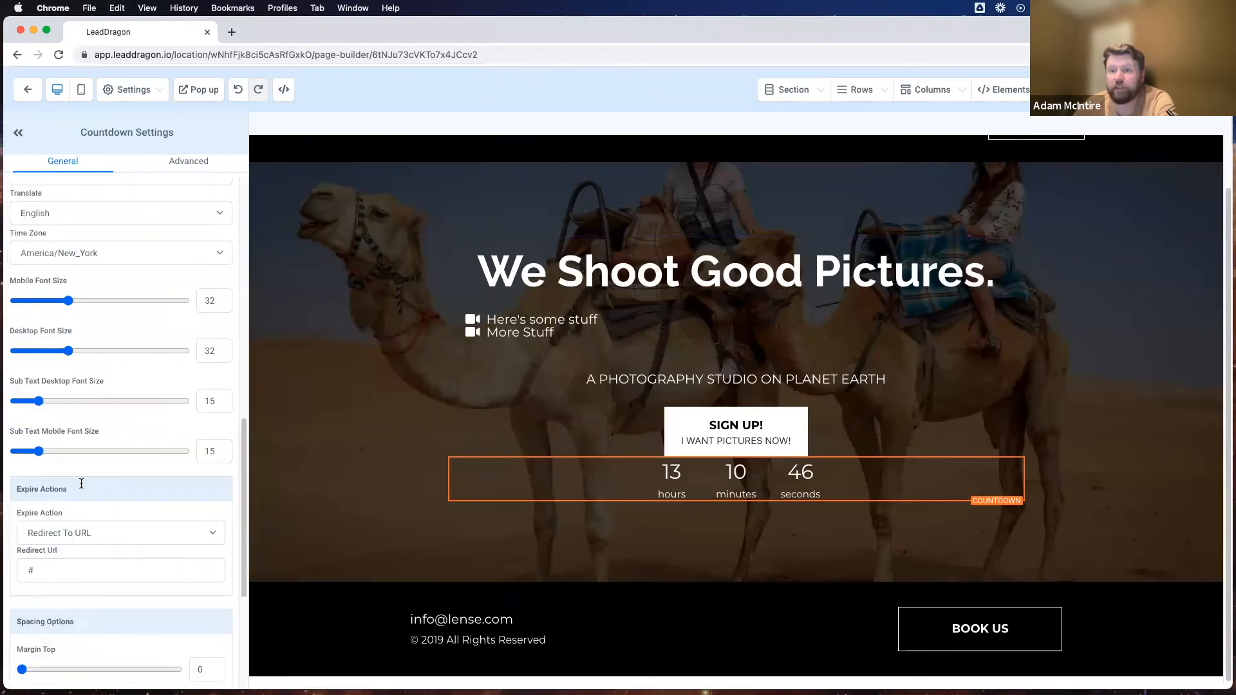
scroll(82, 483, down, 3)
drag(71, 405, 15, 409)
click(71, 407)
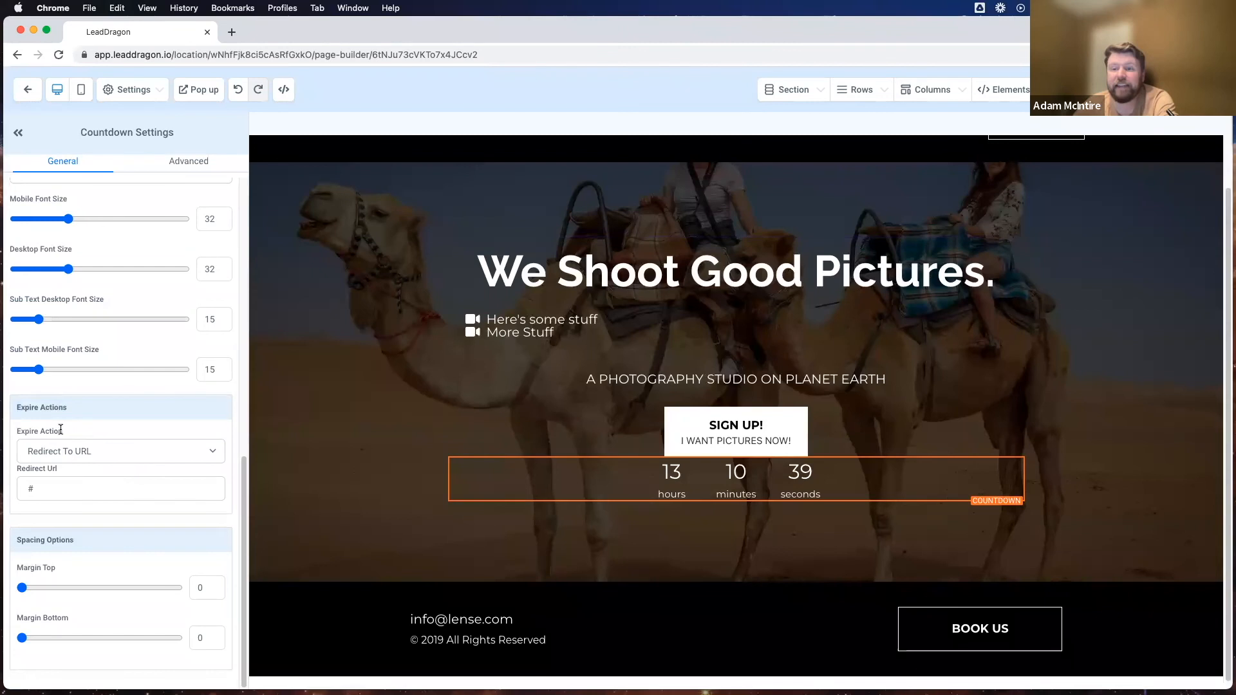
click(80, 451)
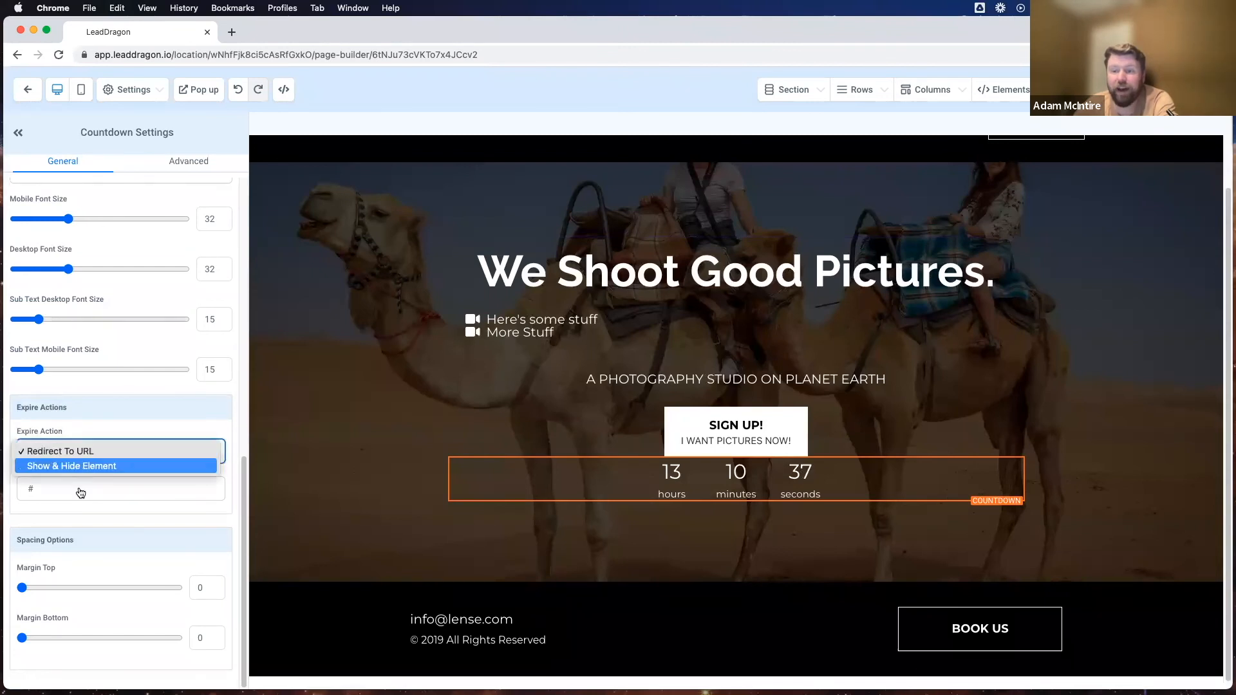
click(83, 465)
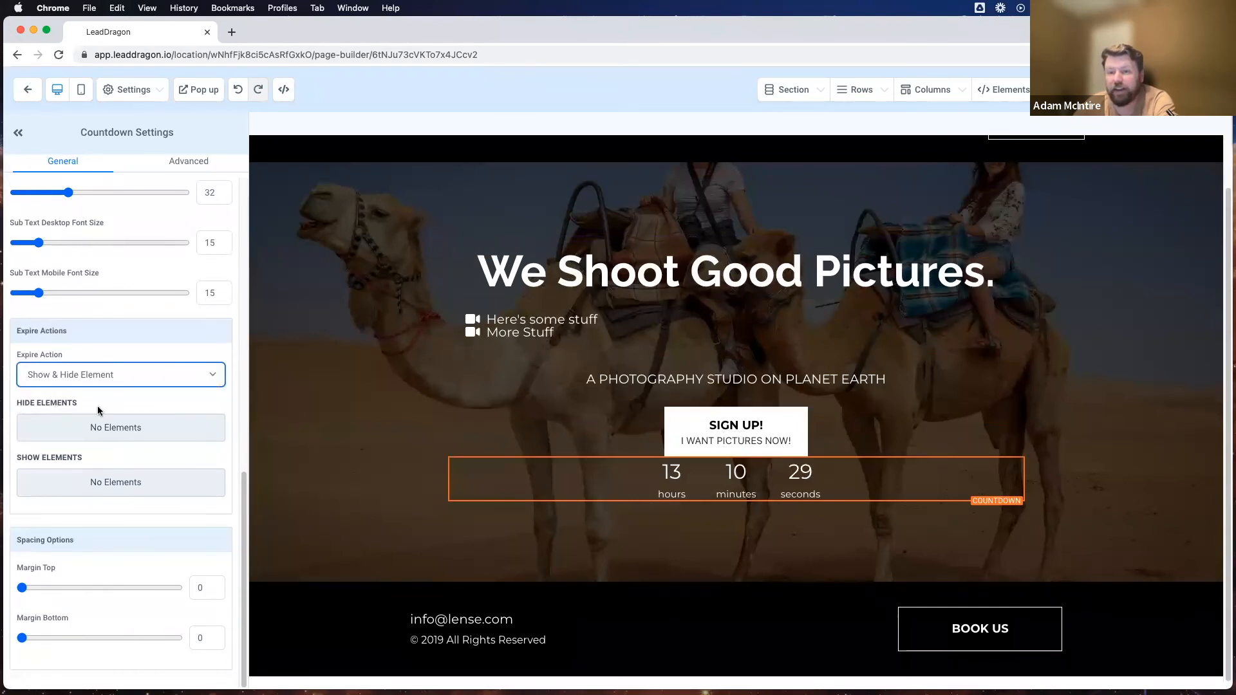
Step: Choose Demo Button as the element to hide when the Countdown expires
click(123, 436)
scroll(97, 508, down, 3)
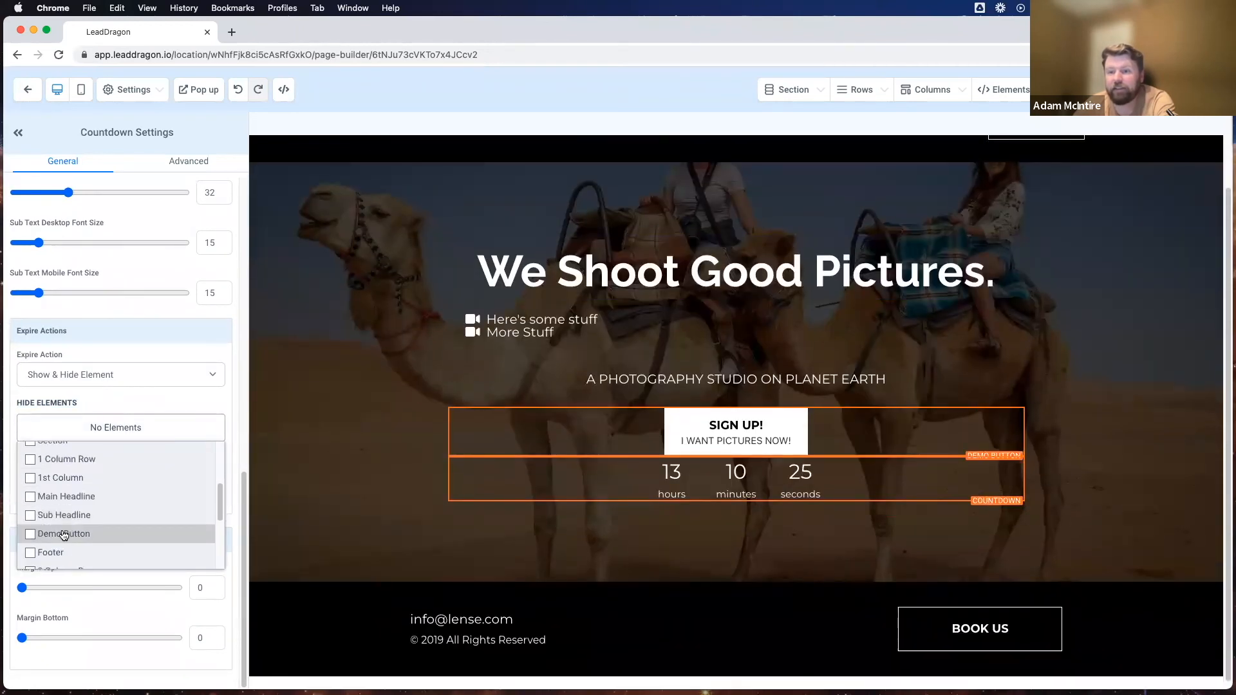
click(62, 536)
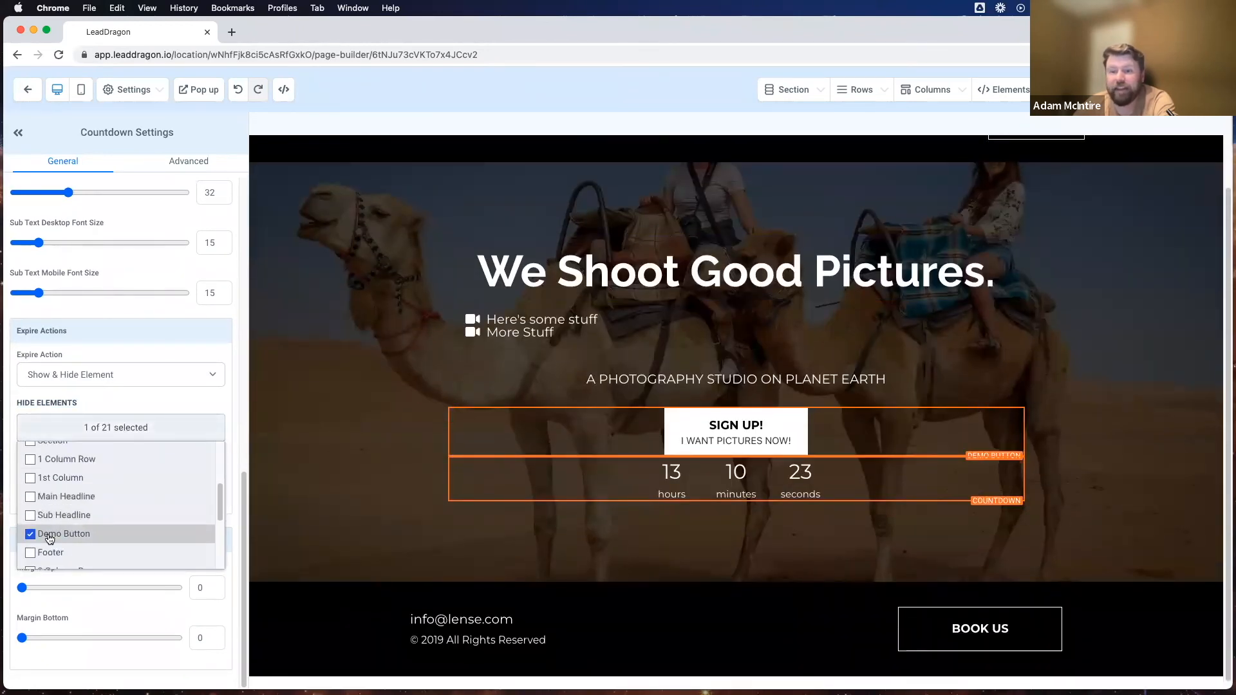
click(72, 404)
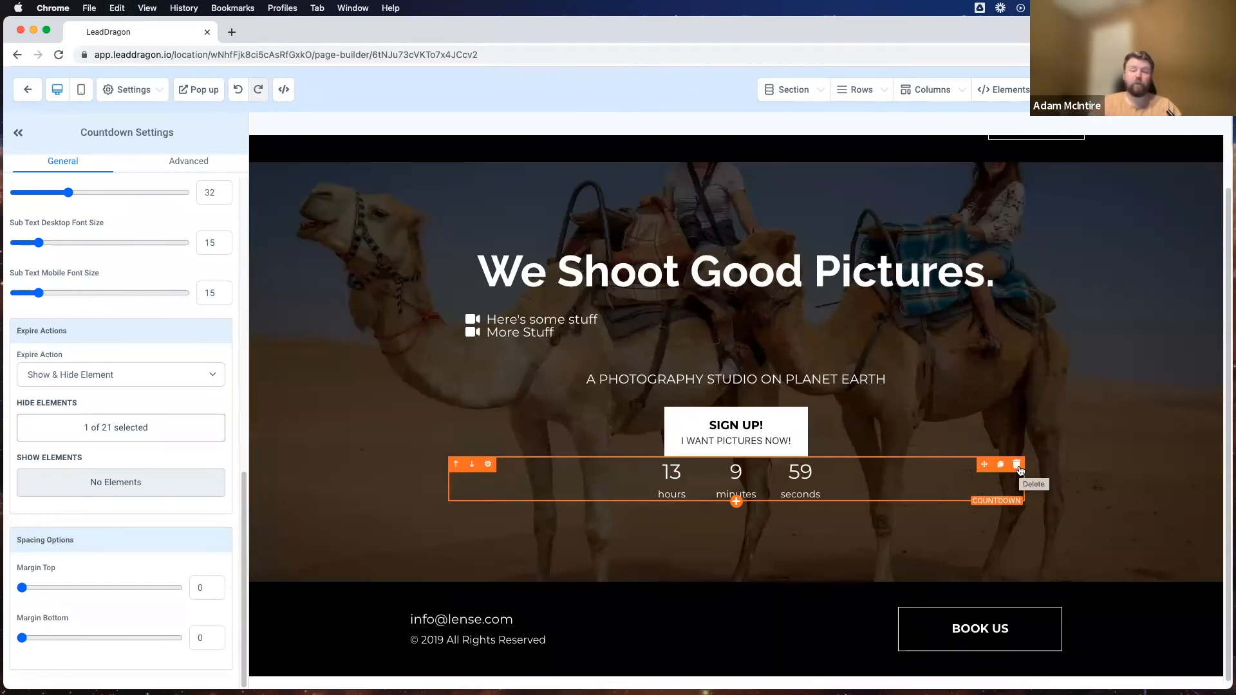
Step: Replace the Countdown element with a Day Timer element below the Sign Up! button
click(1017, 464)
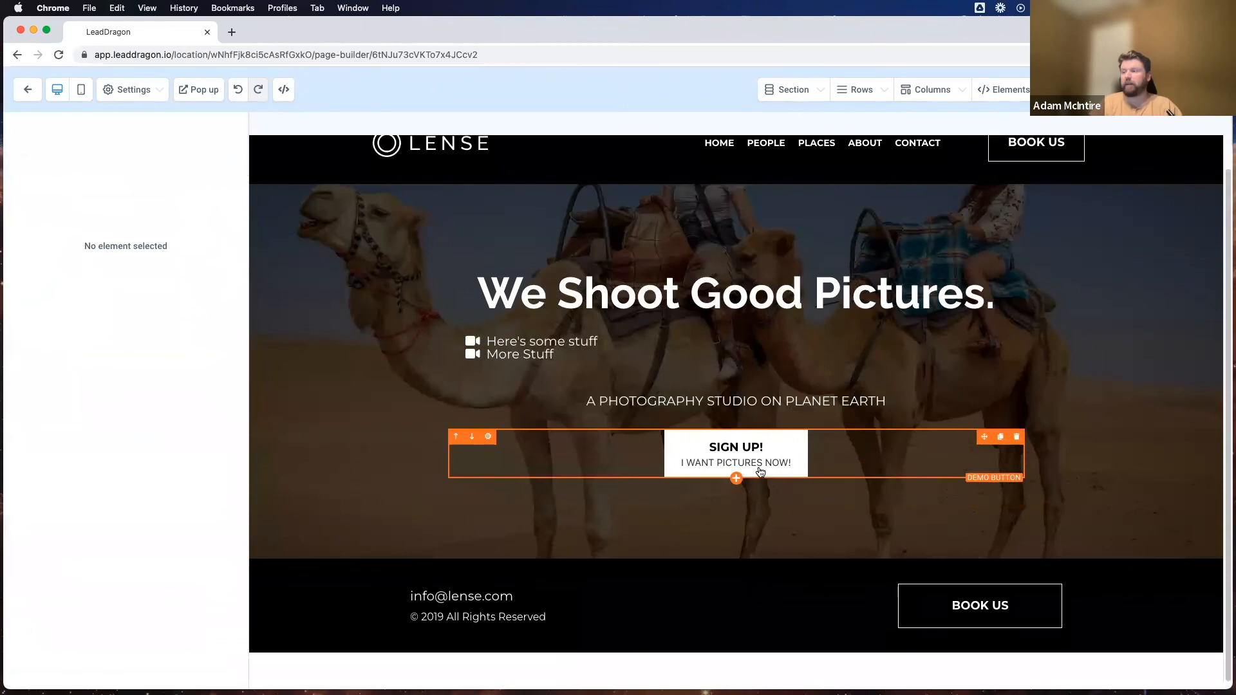
click(736, 478)
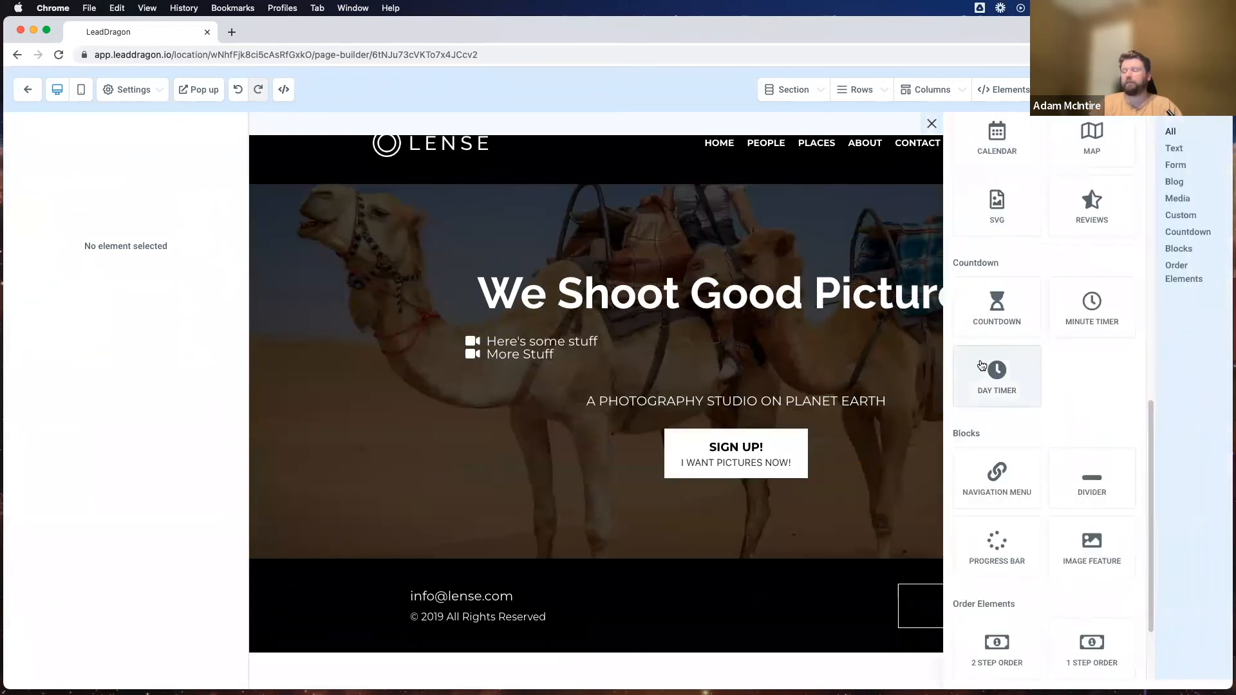
drag(1017, 380, 634, 486)
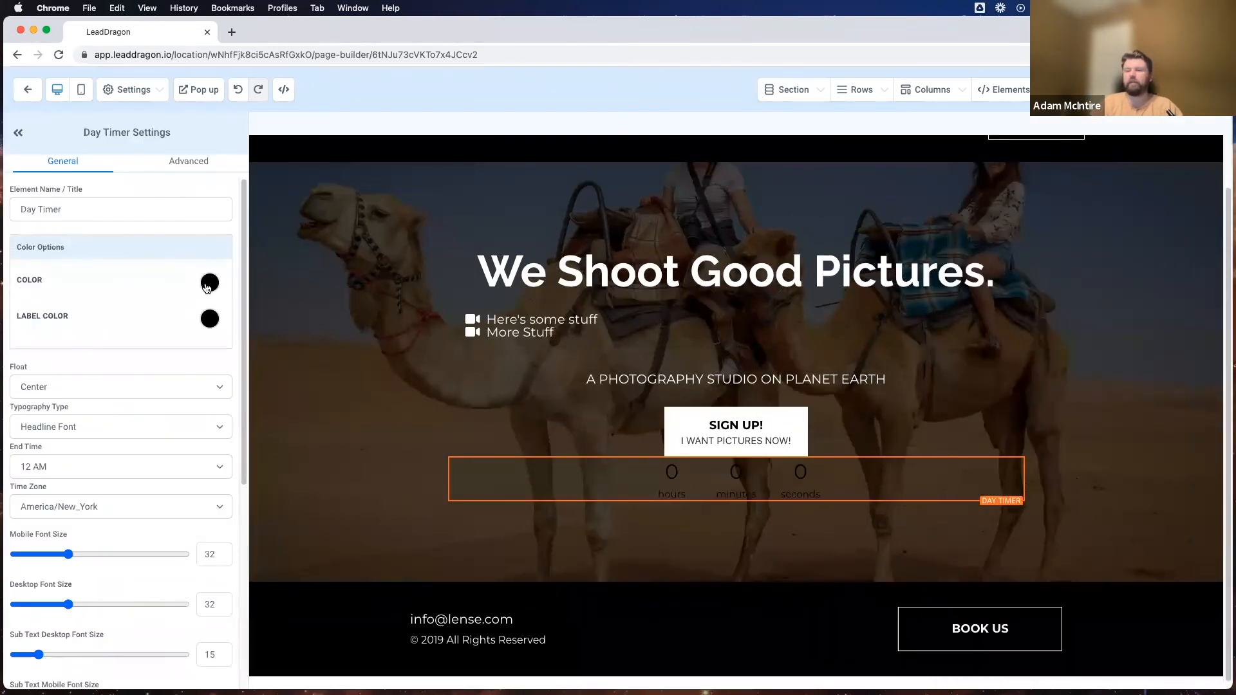
Step: Set the Day Timer's number color and label color to white
click(121, 280)
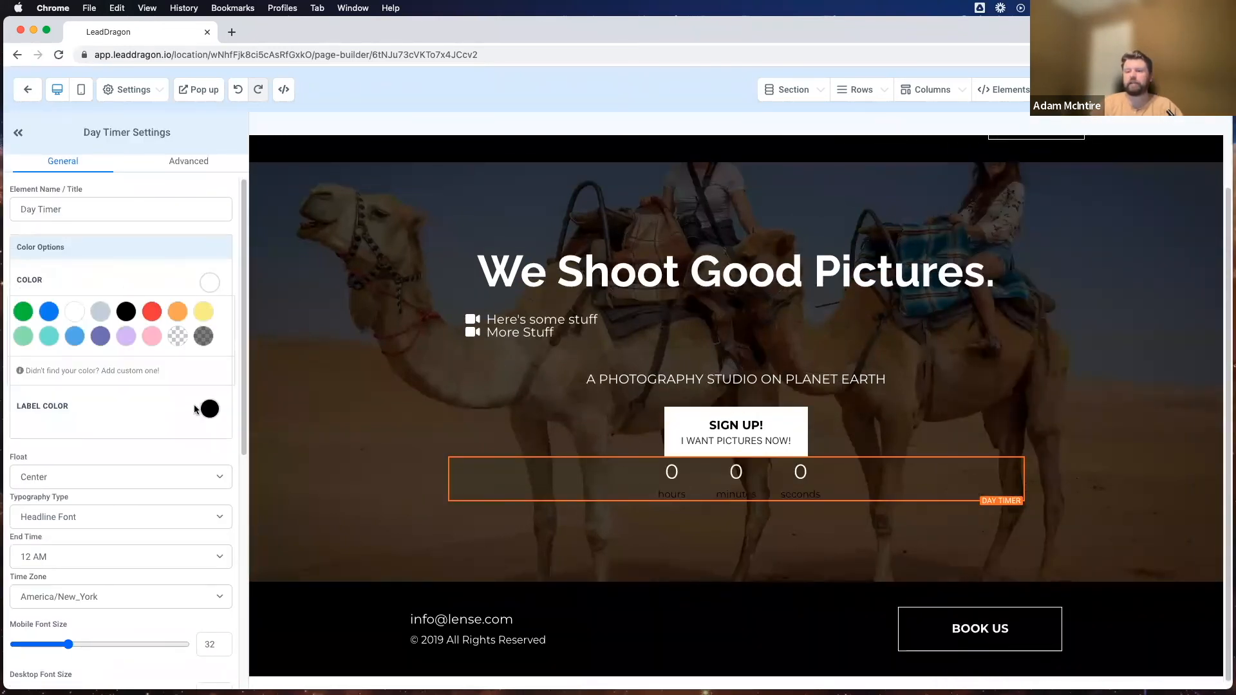
click(122, 416)
click(74, 438)
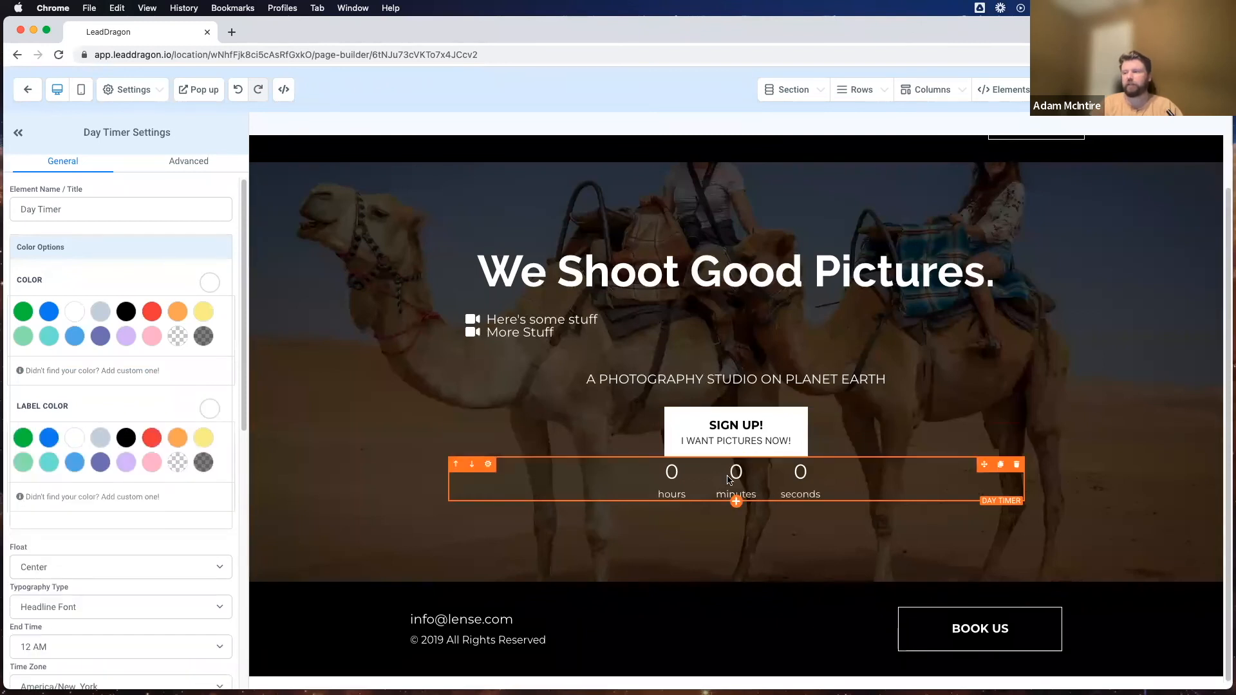
Step: Switch the Day Timer's end time to Set Custom Time
scroll(118, 535, down, 5)
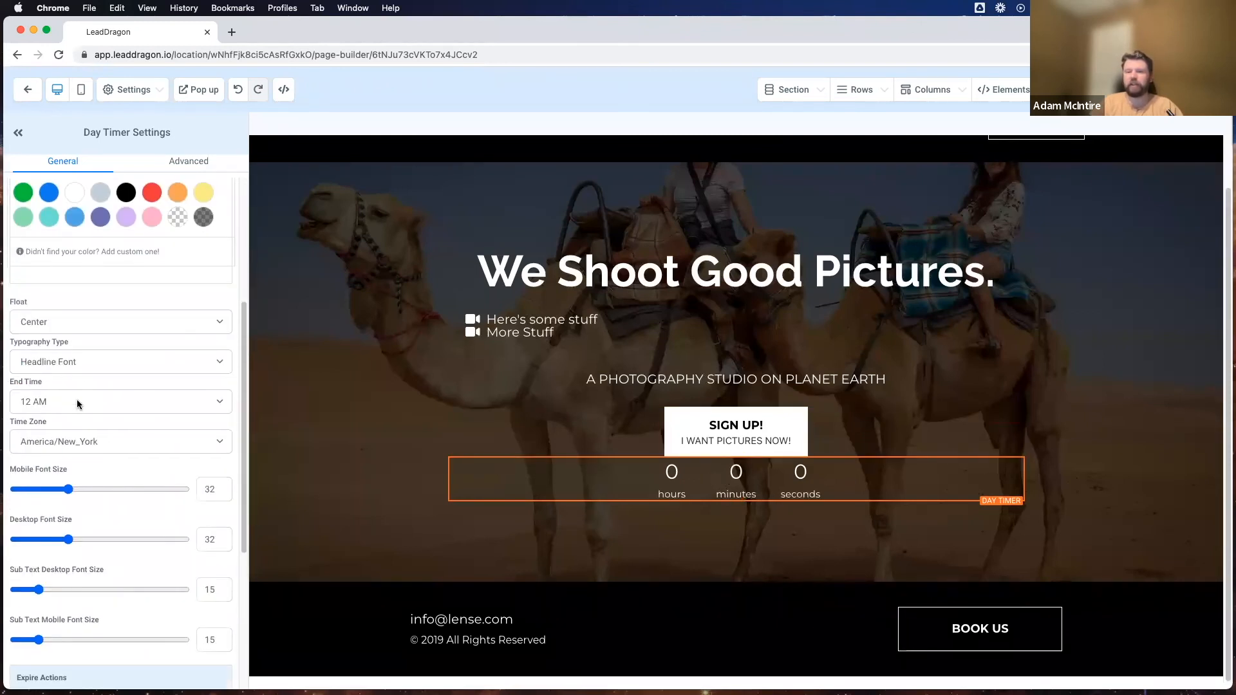
click(78, 404)
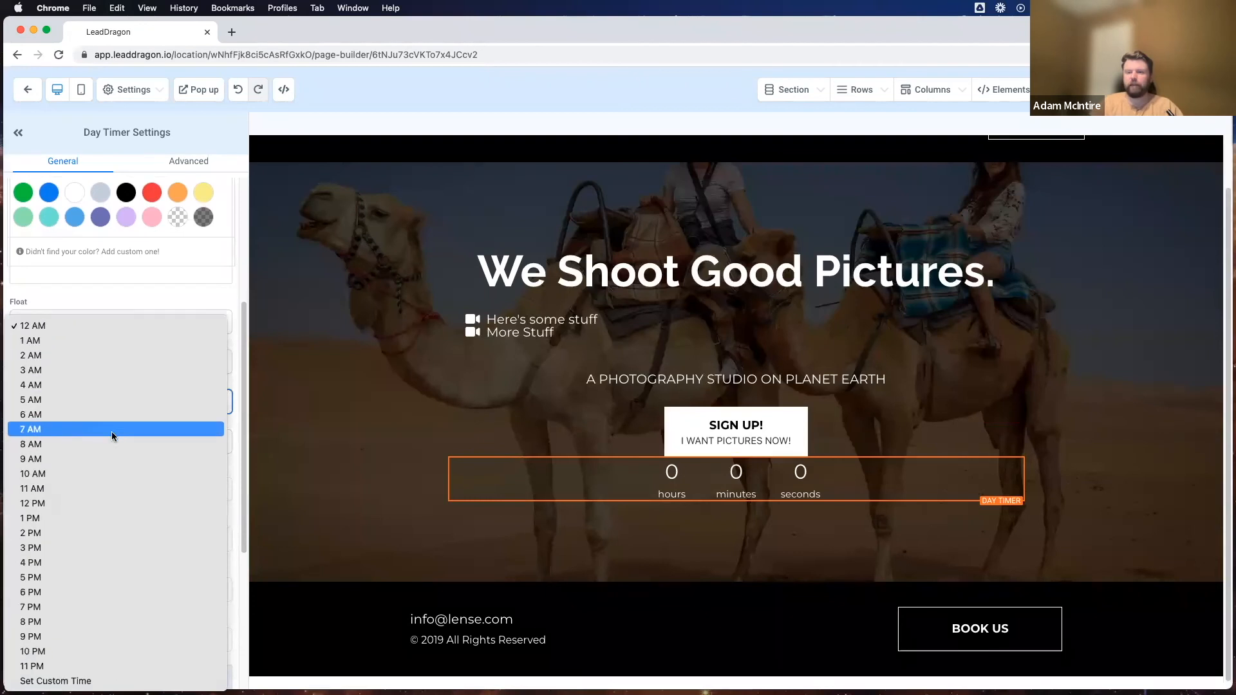
click(70, 681)
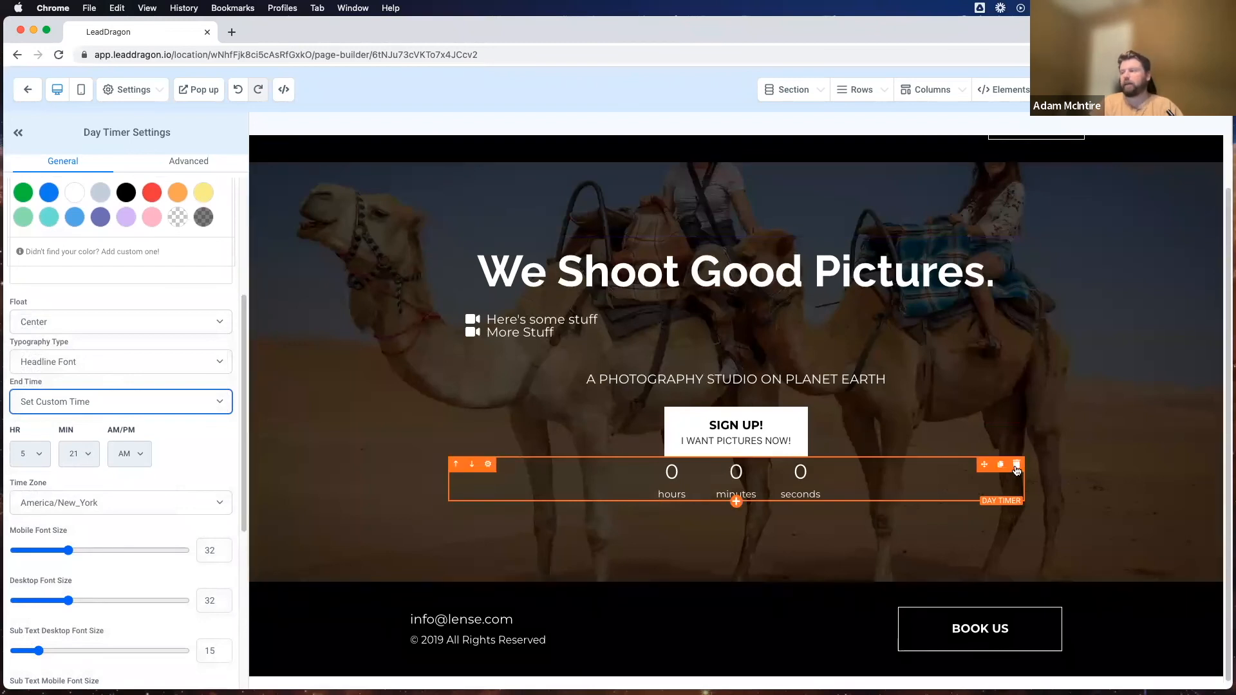
Step: Replace the Day Timer with a Minute Timer element below the Sign Up! button, deleting and re-adding it once
click(1016, 466)
click(739, 479)
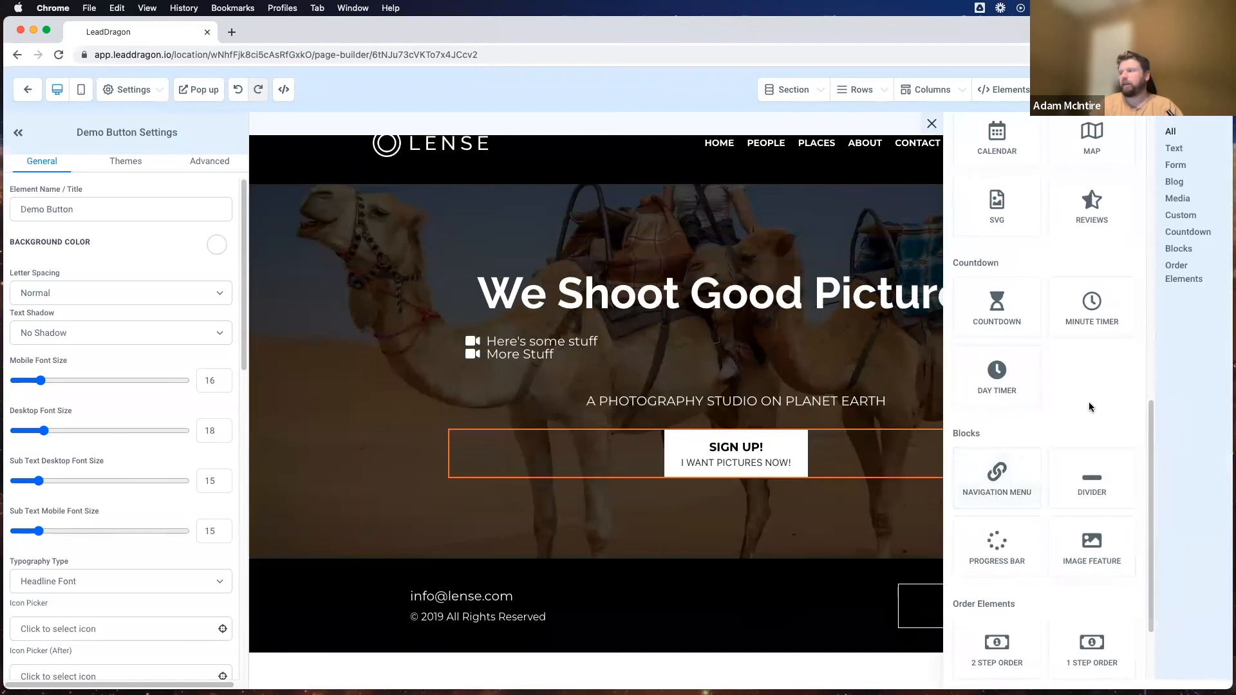
click(1092, 302)
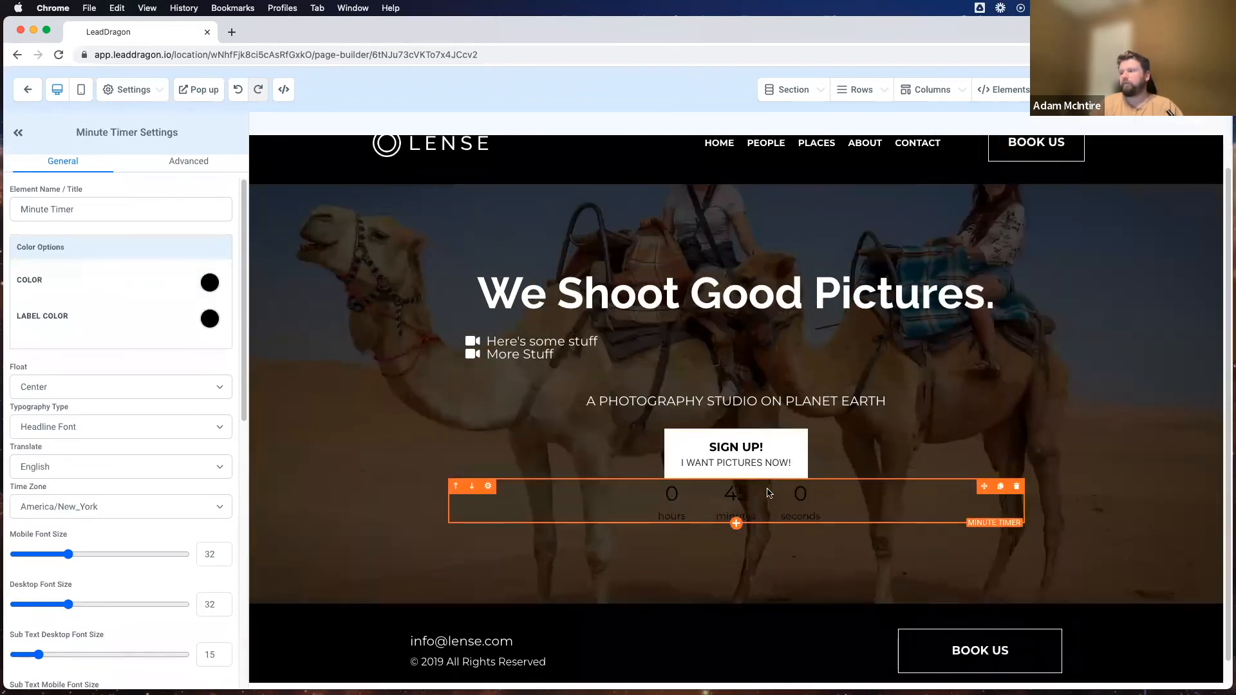
click(1014, 486)
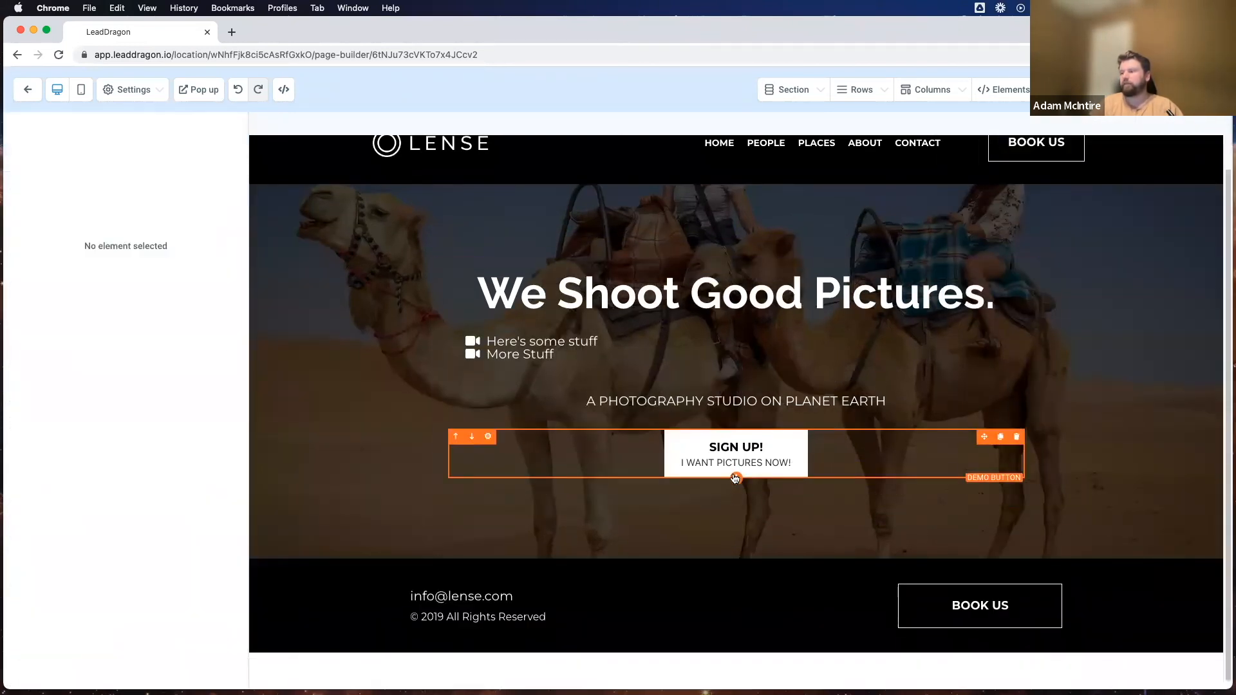
click(735, 477)
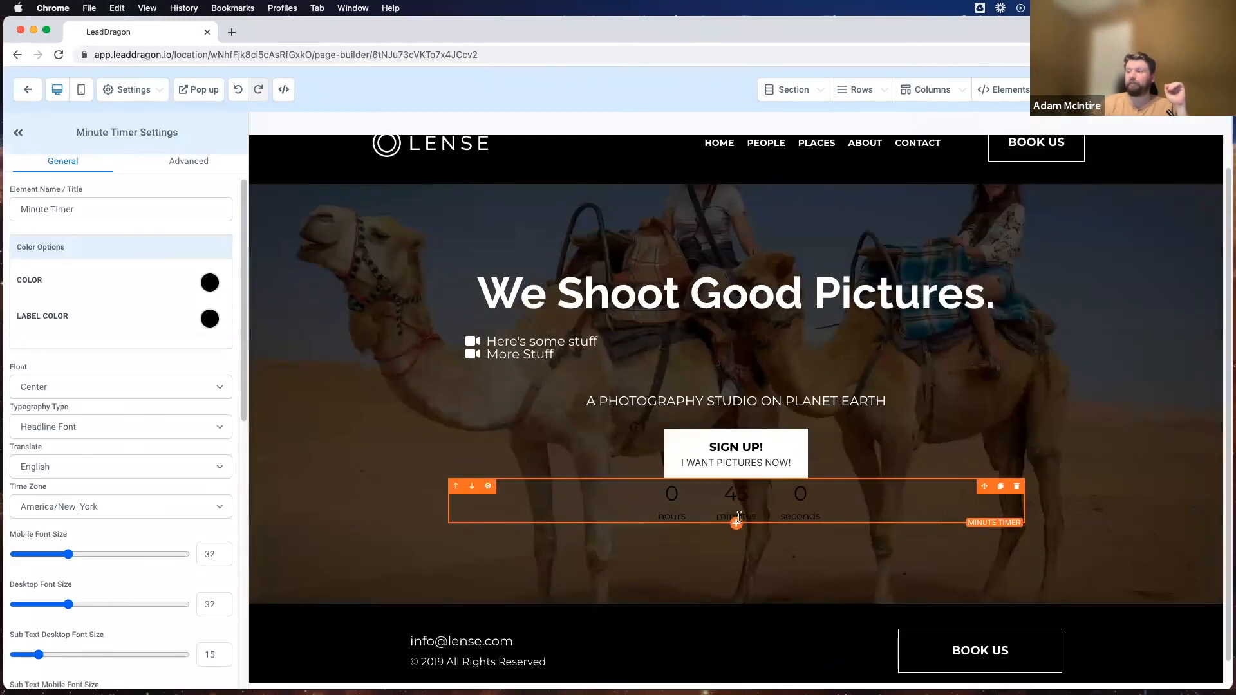
Step: Set the Minute Timer's number color and label color to white
click(210, 283)
click(75, 313)
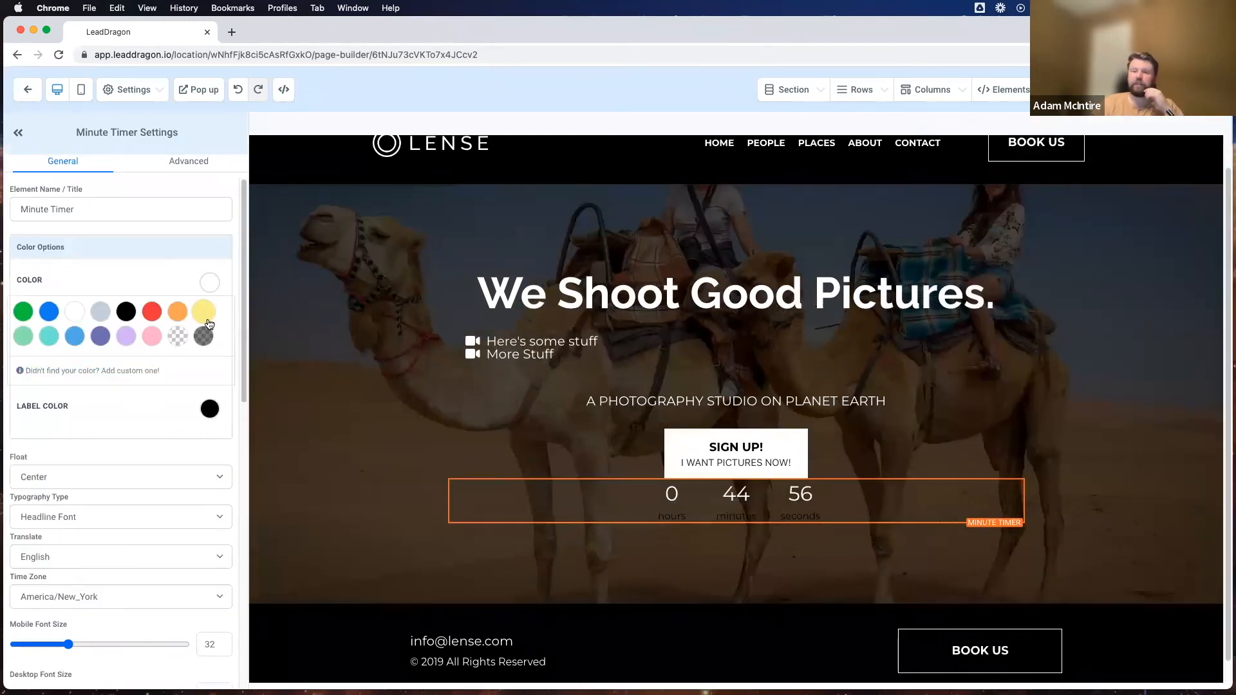
click(209, 408)
click(76, 440)
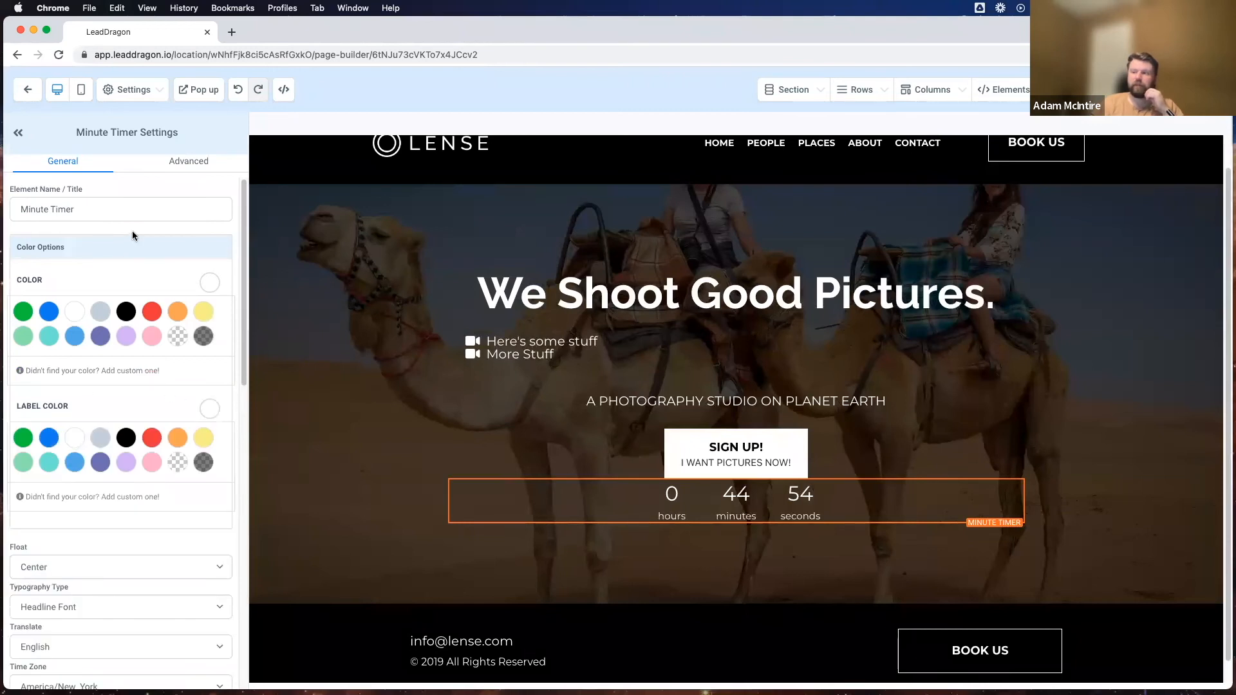
Step: Set the Minute Timer's duration to 10 minutes
scroll(160, 545, down, 6)
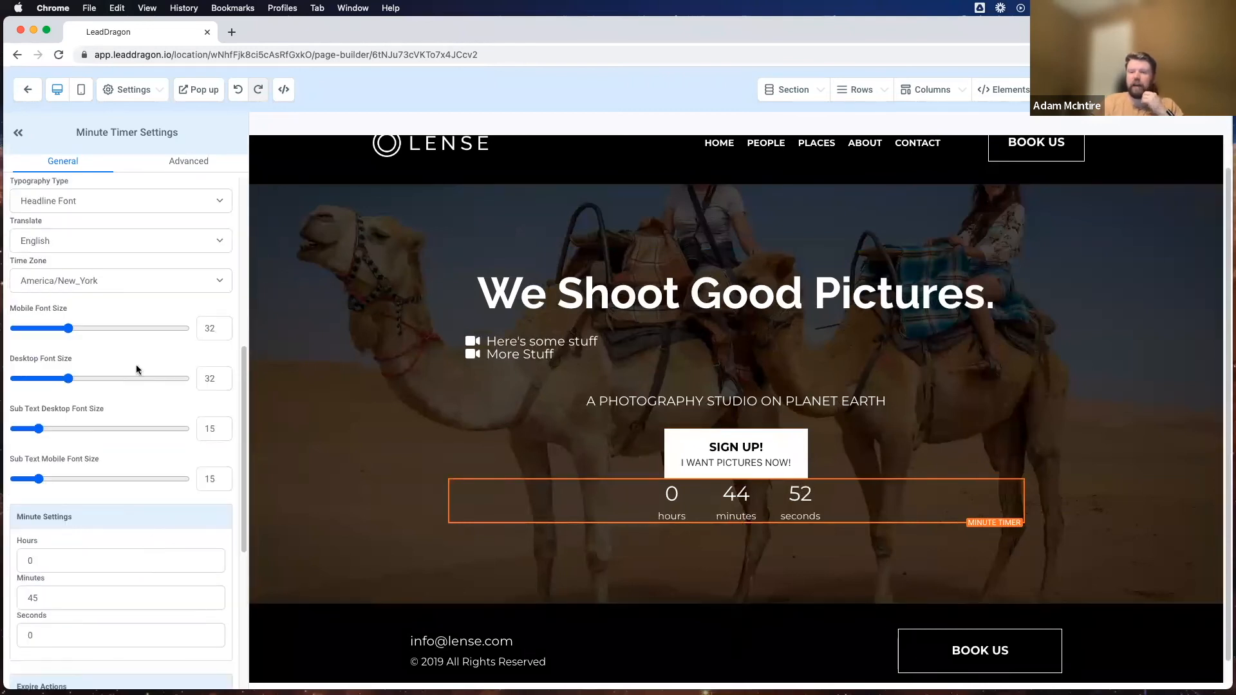
scroll(137, 364, up, 2)
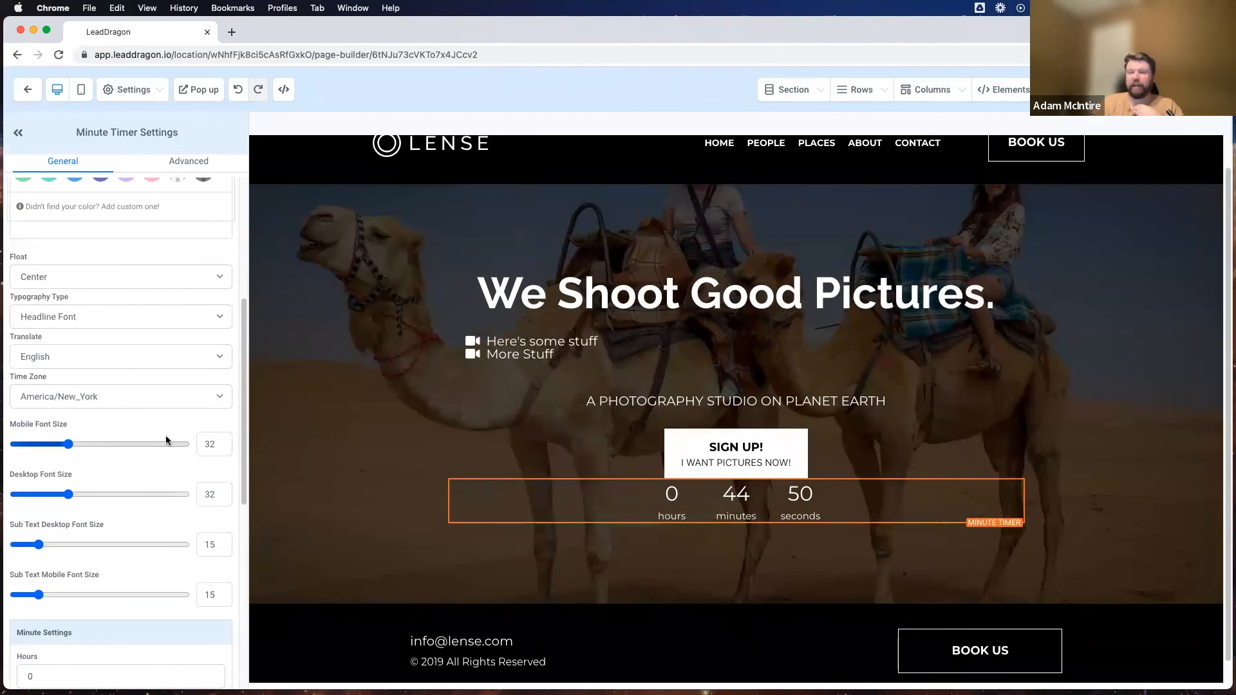
scroll(165, 438, up, 3)
scroll(164, 436, down, 7)
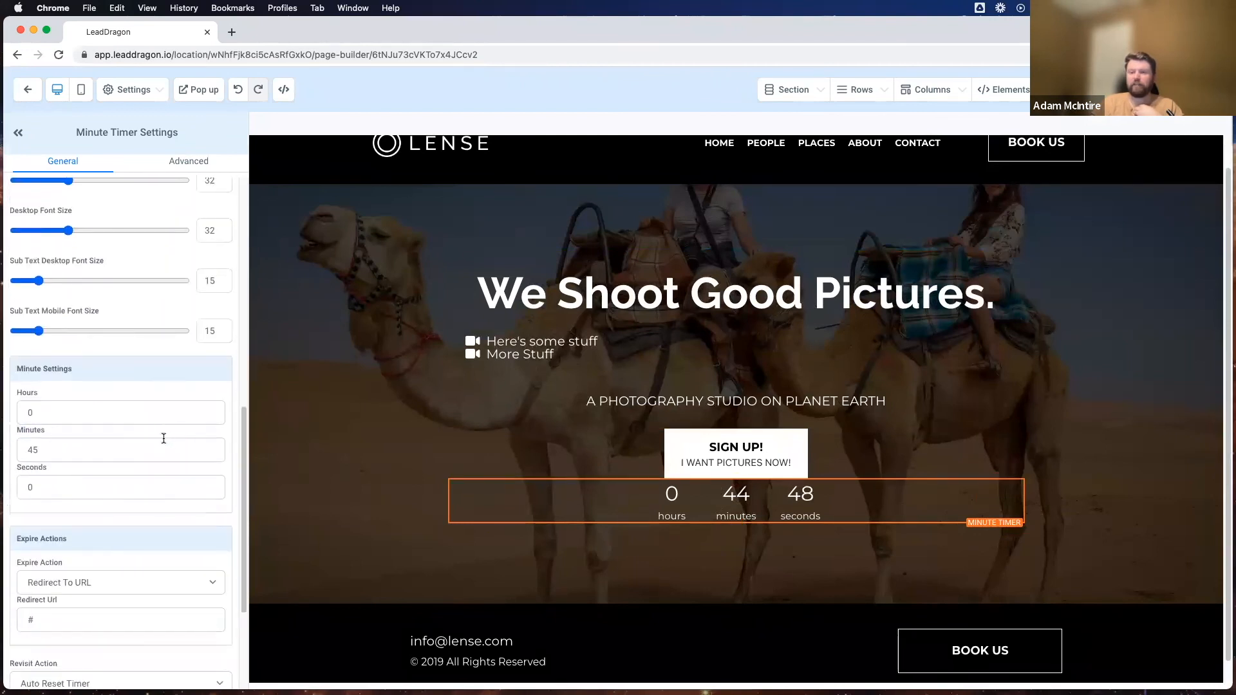
double_click(70, 444)
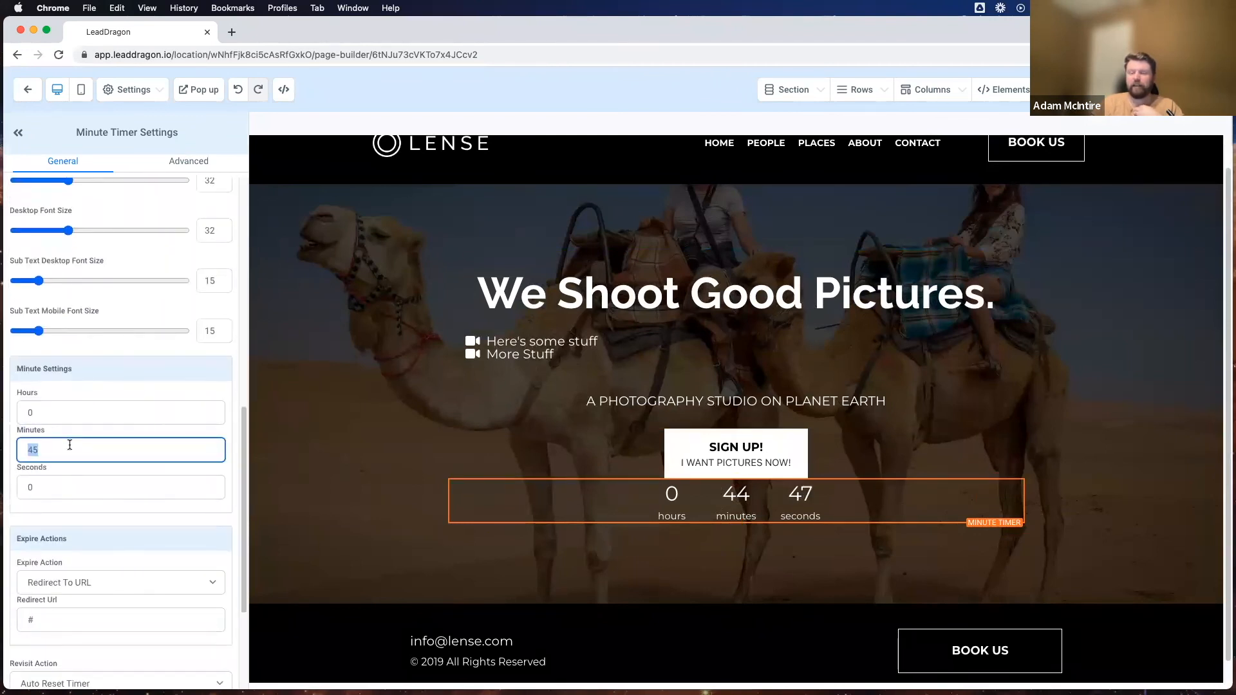
text(10)
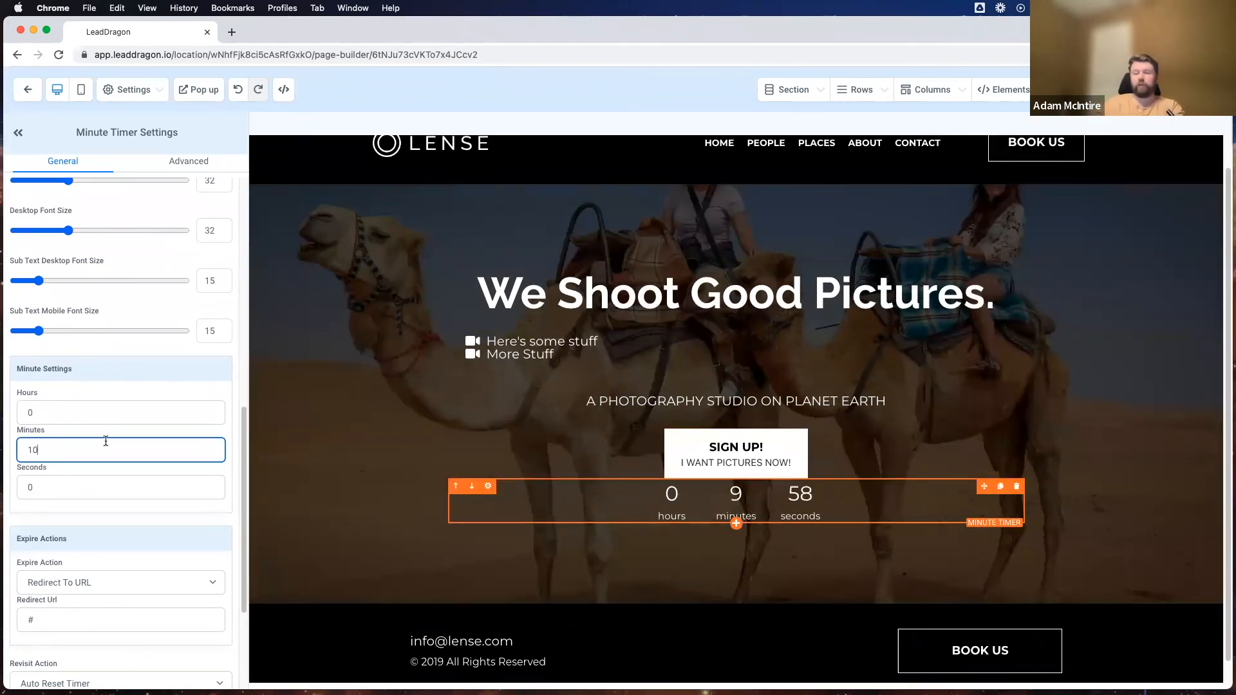
click(100, 378)
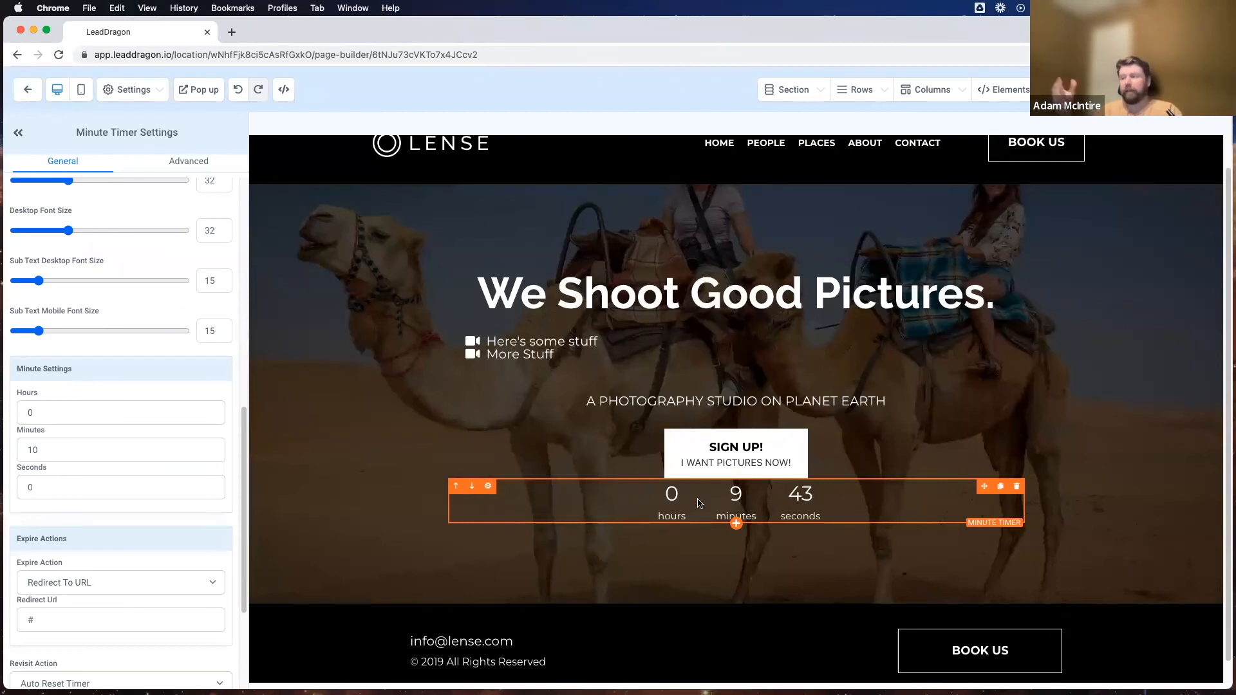
Step: Delete the Minute Timer and put a Day Timer element back below the Sign Up! button
click(1016, 486)
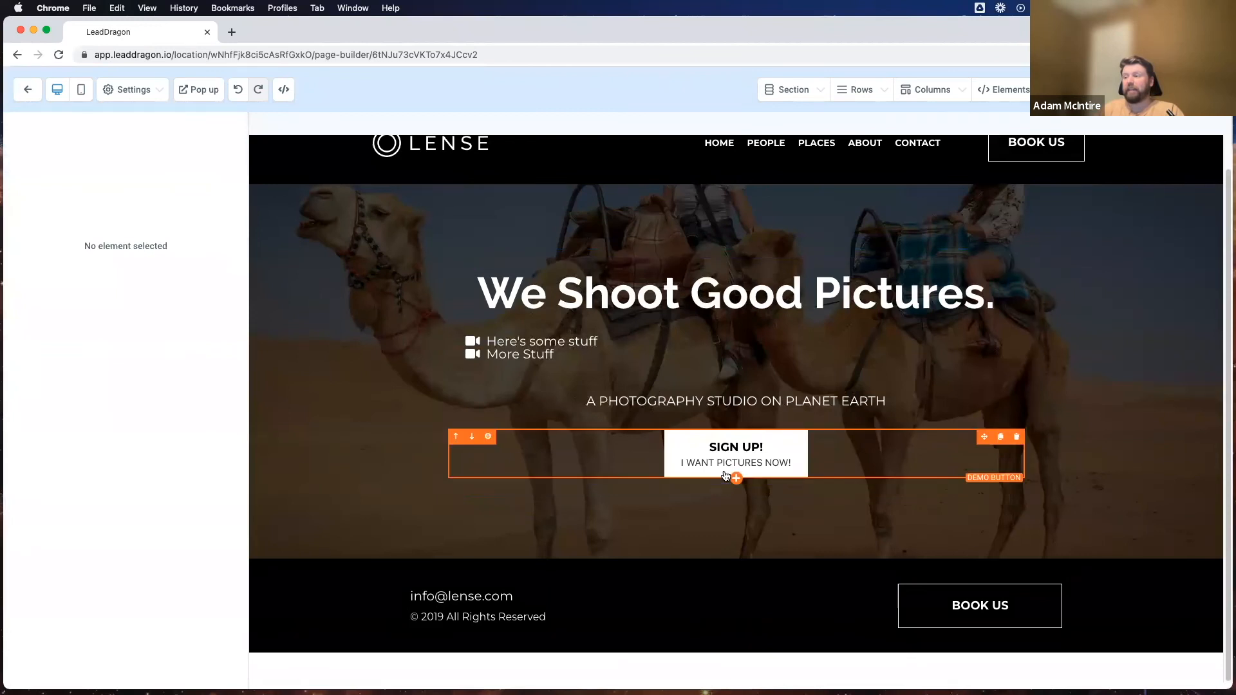
key(super+z)
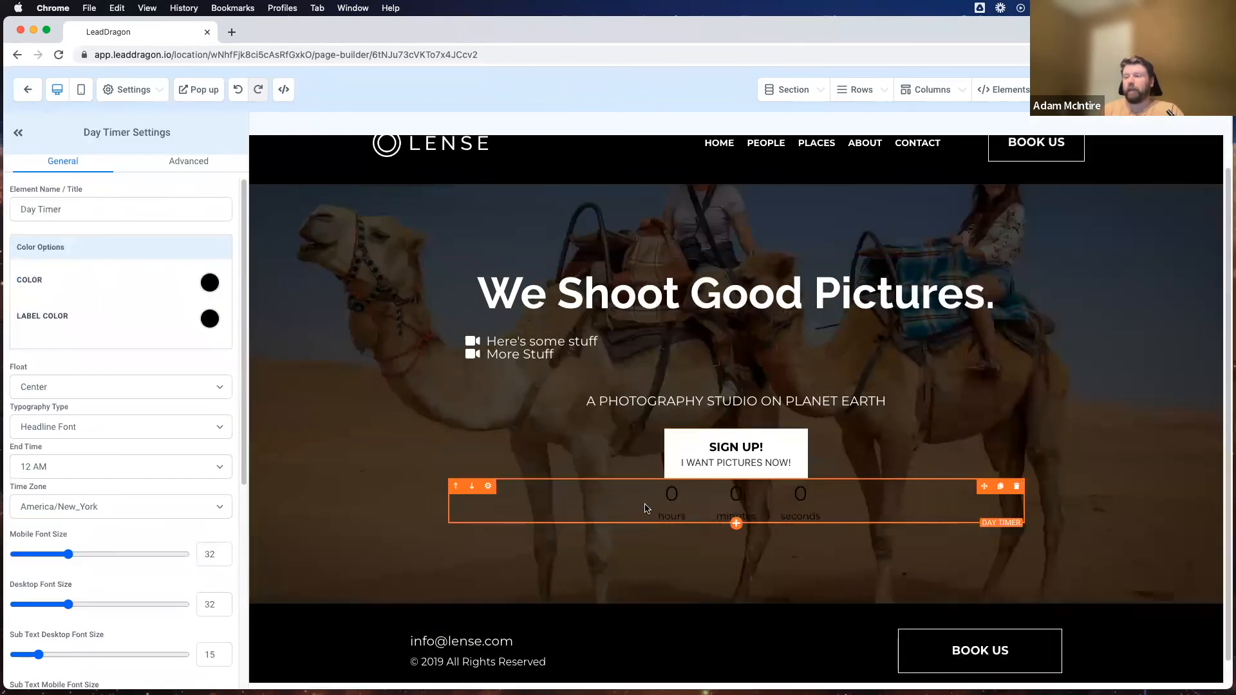
Step: Try the Day Timer's end time at 11 PM and at 12 PM
click(99, 459)
scroll(48, 617, down, 5)
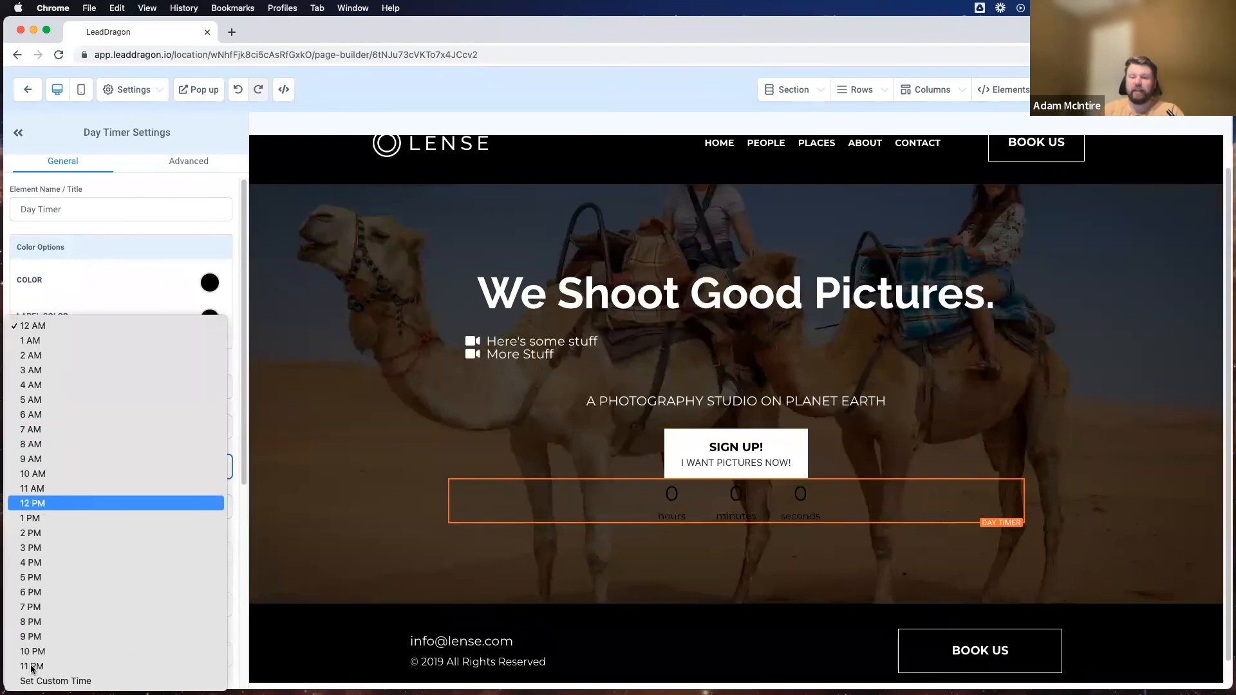
key(Return)
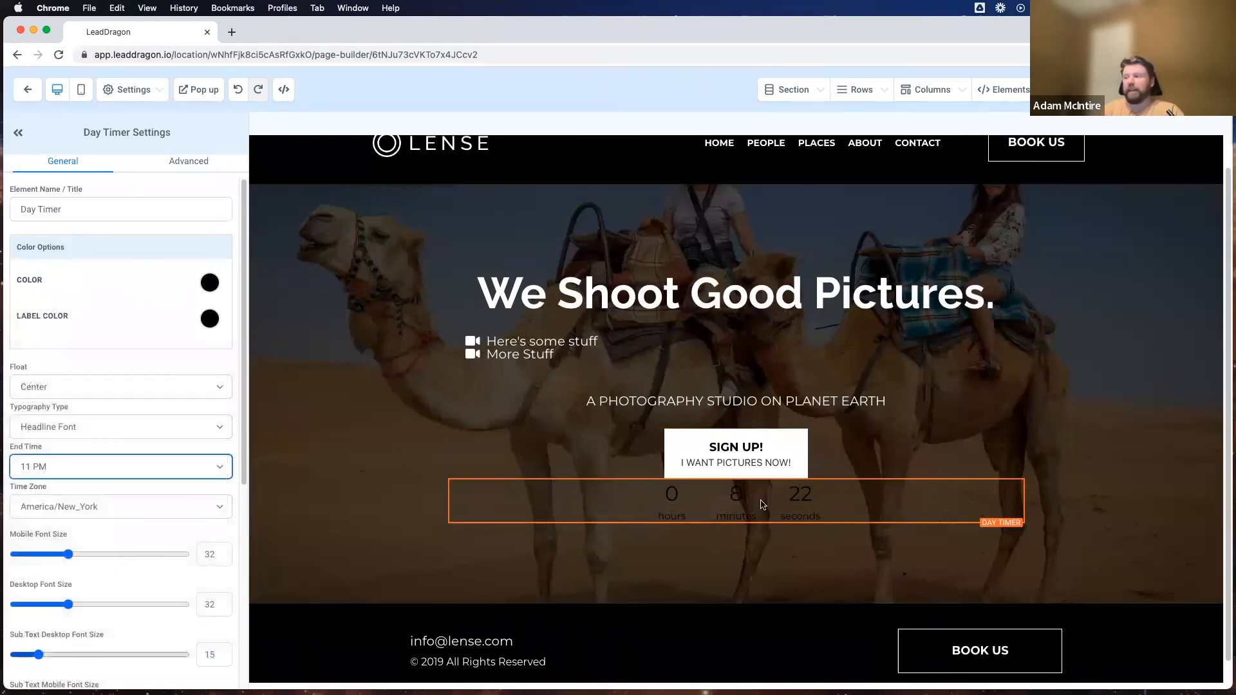
click(37, 467)
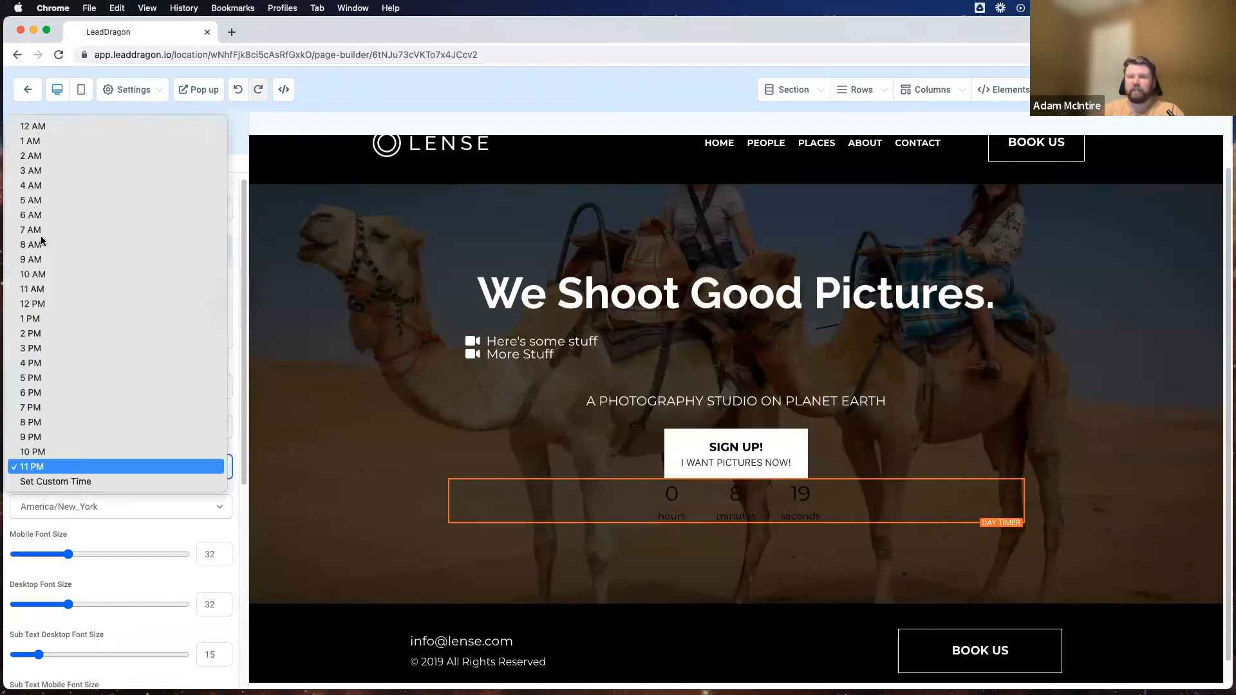
click(40, 304)
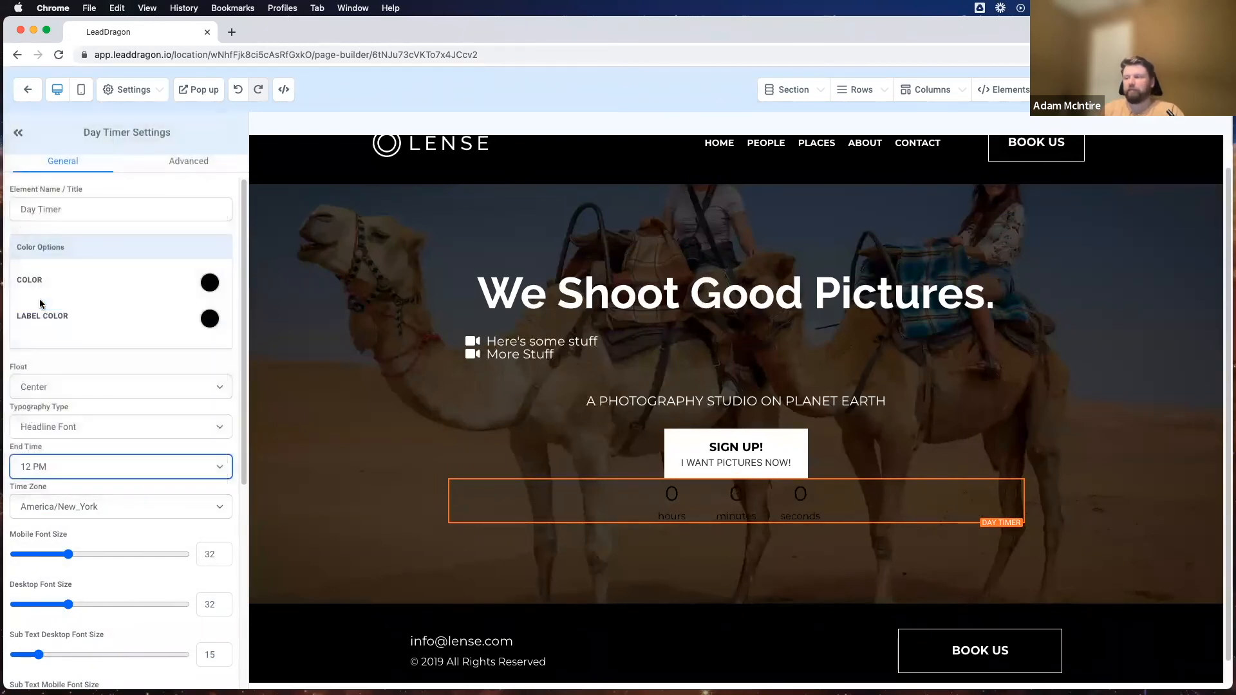
click(64, 462)
click(130, 268)
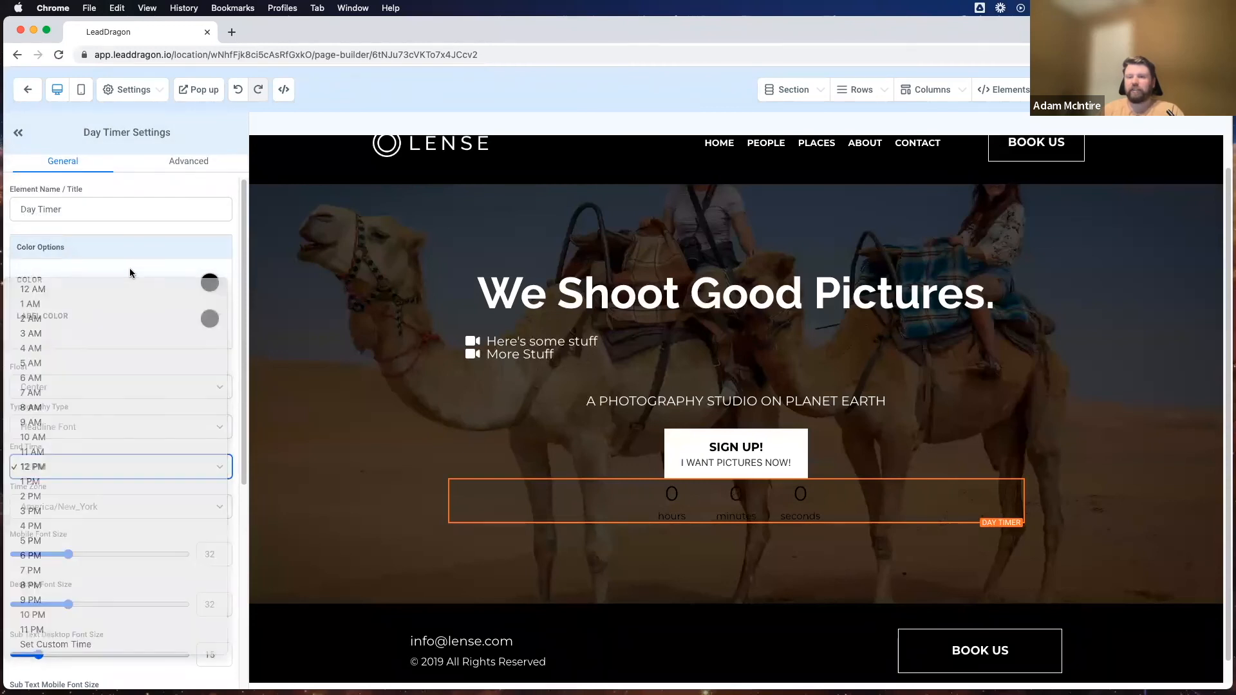
Step: Set the Day Timer's time zone to US/Alaska and its end time to 11 PM
click(105, 509)
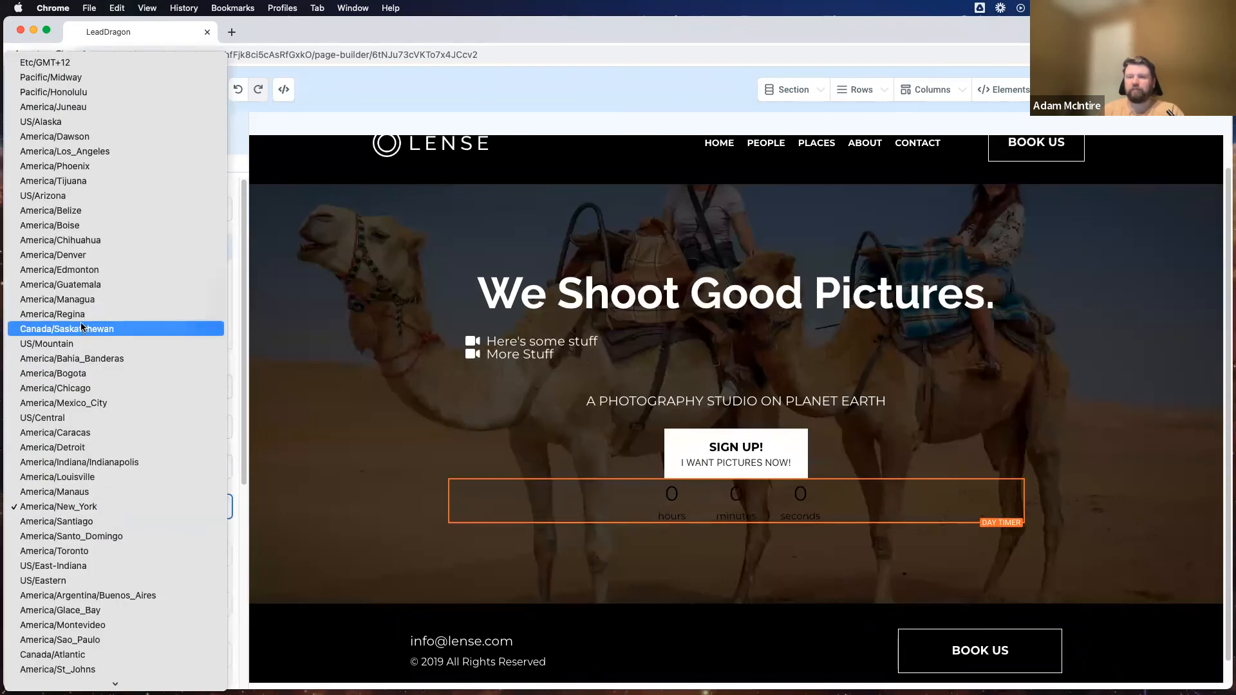
scroll(62, 206, down, 1)
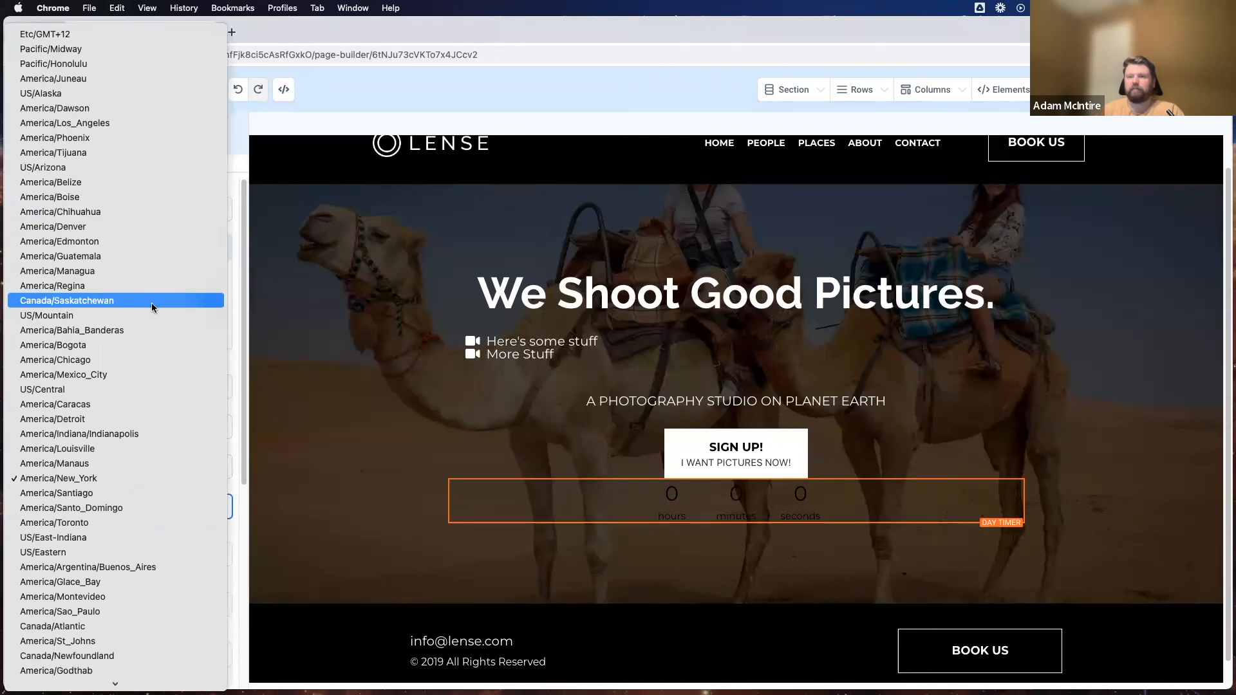
scroll(122, 515, down, 5)
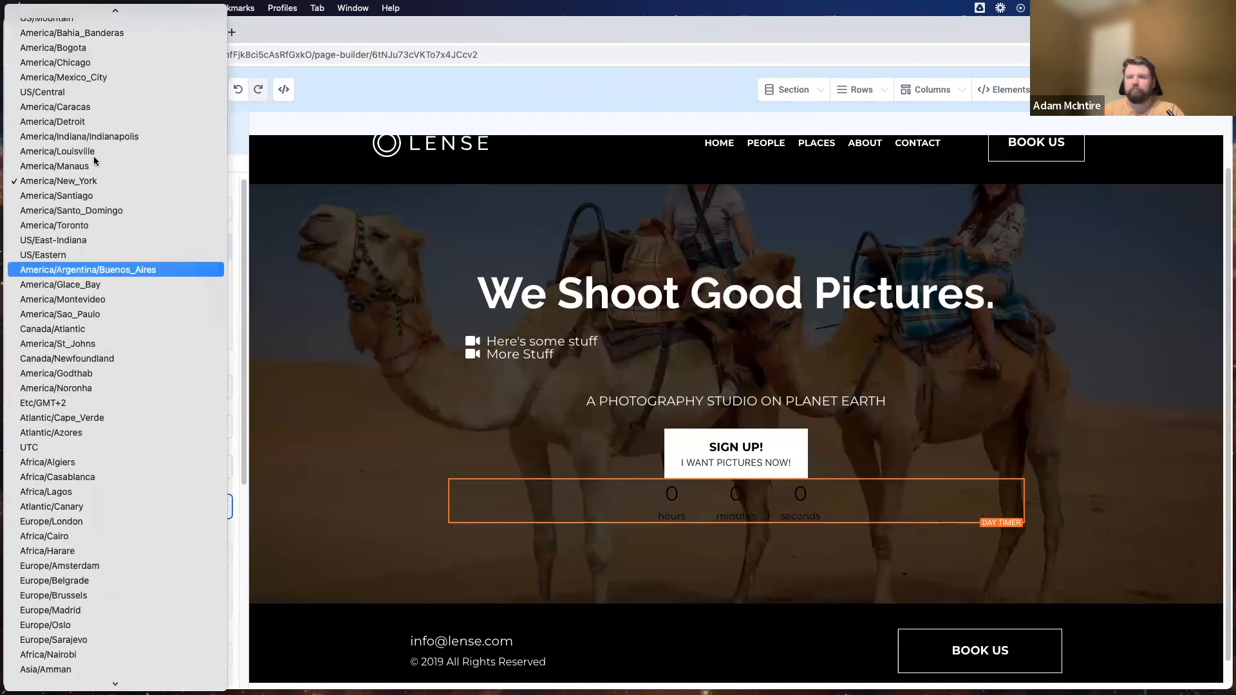
scroll(83, 79, up, 5)
click(83, 74)
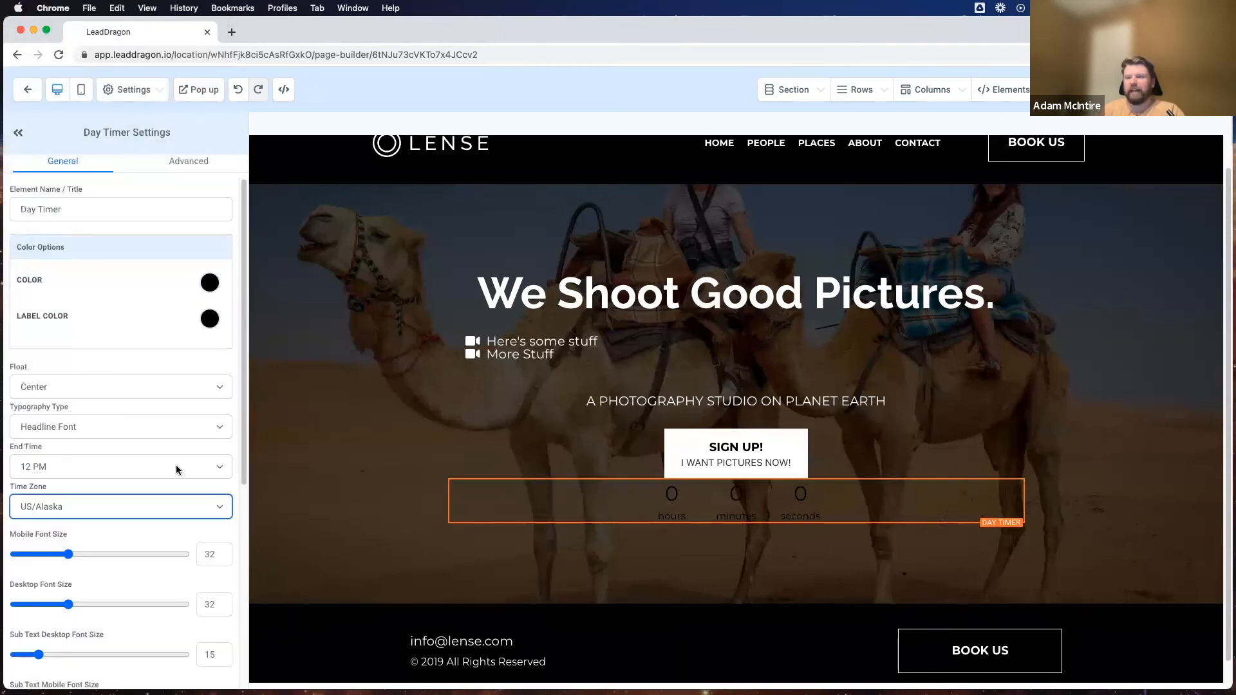
click(106, 468)
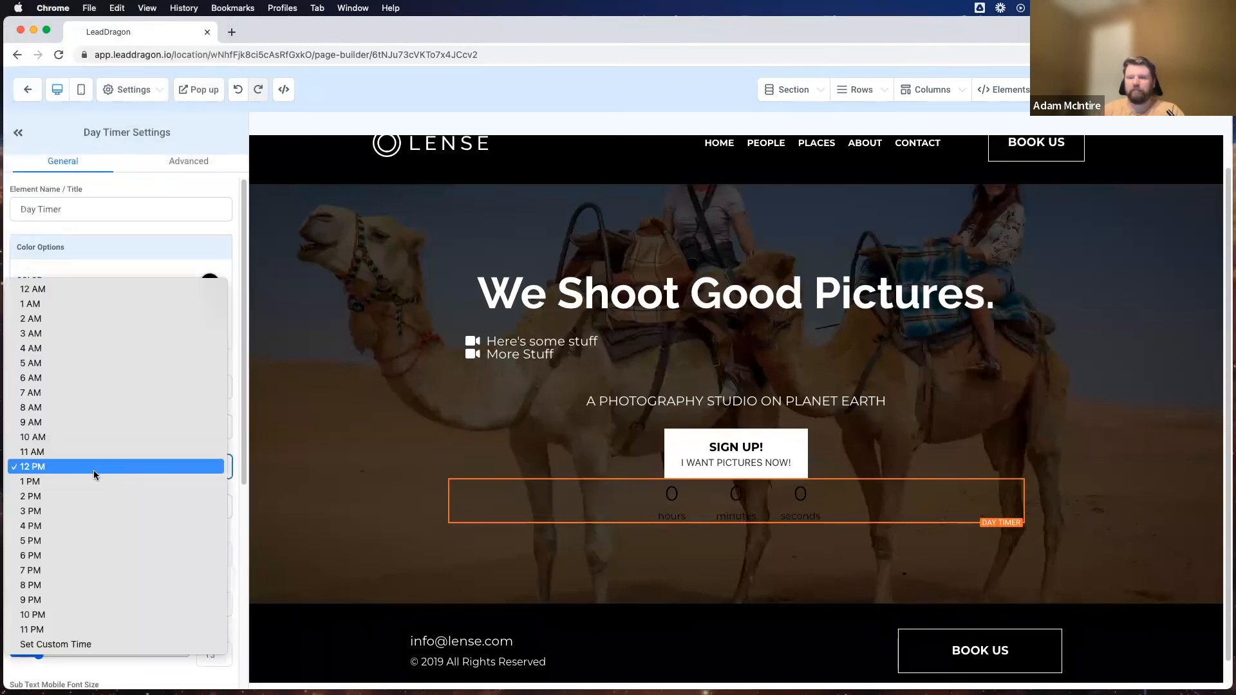
click(79, 629)
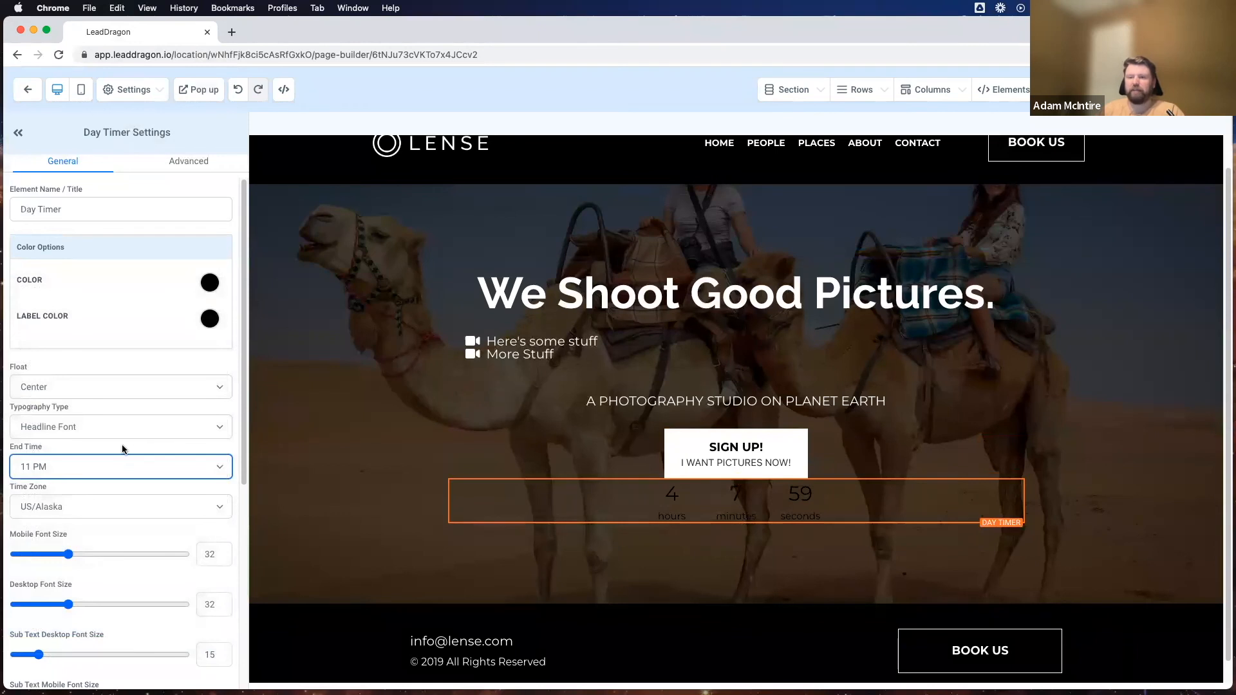
Step: Set the Day Timer's number color and label color to white
click(209, 282)
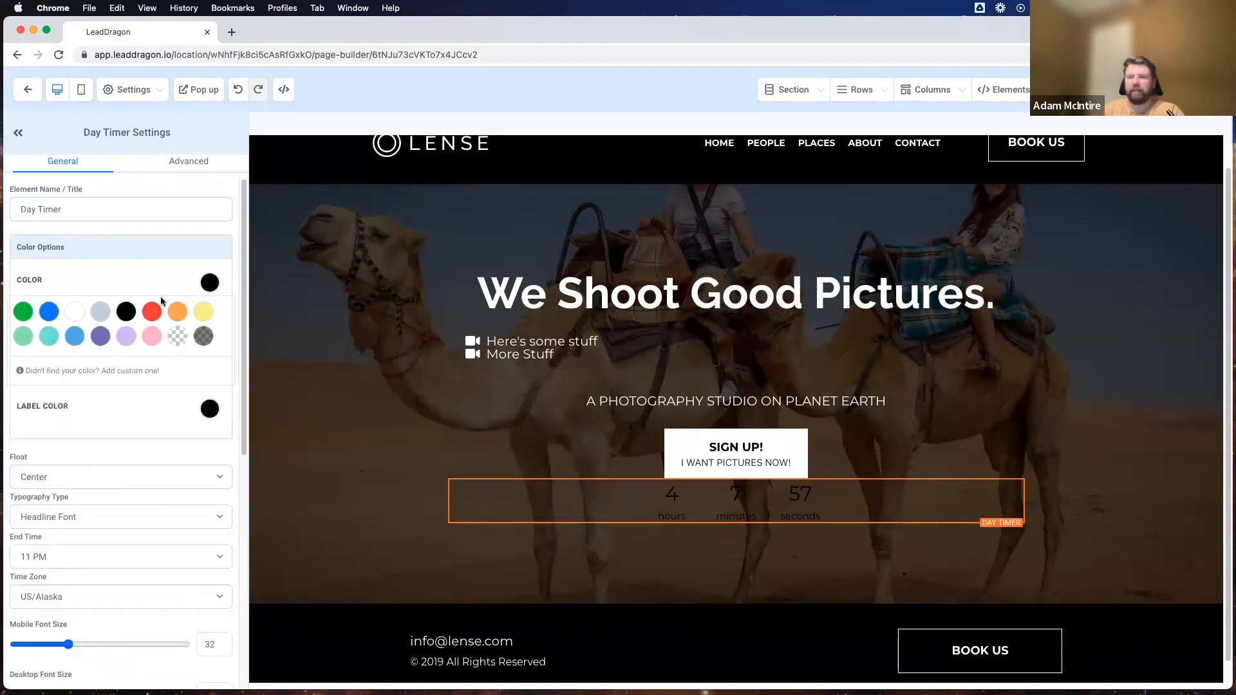
click(75, 312)
click(210, 409)
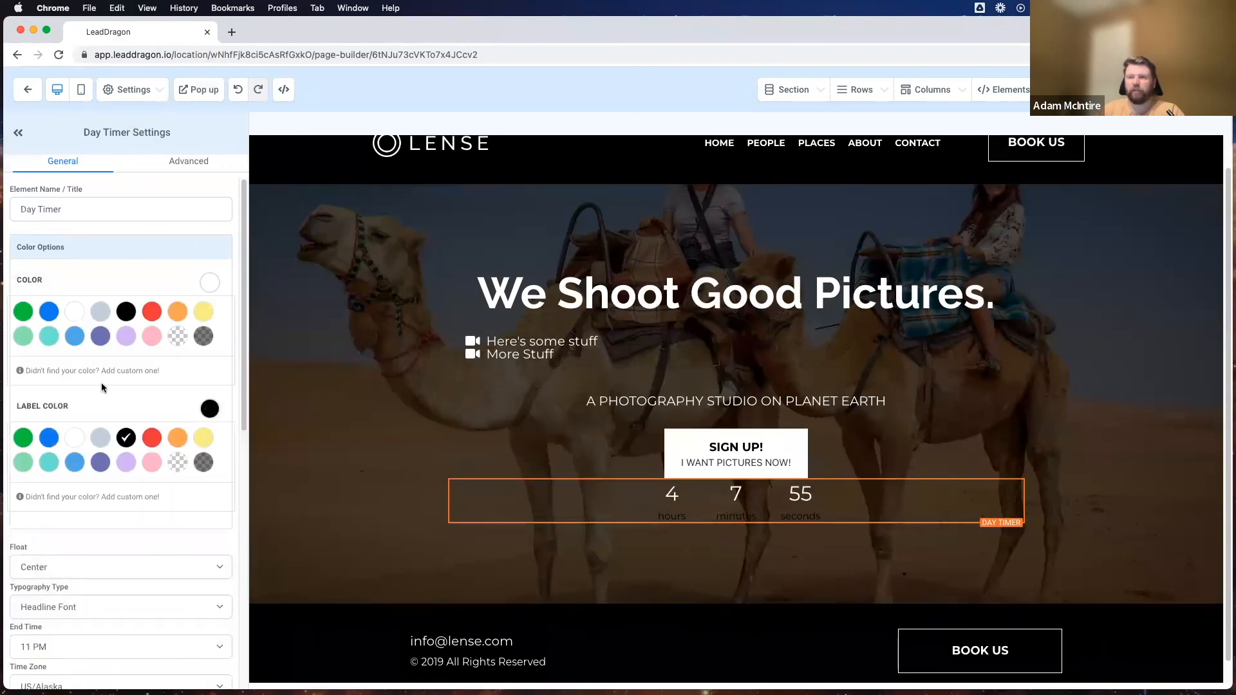
click(75, 437)
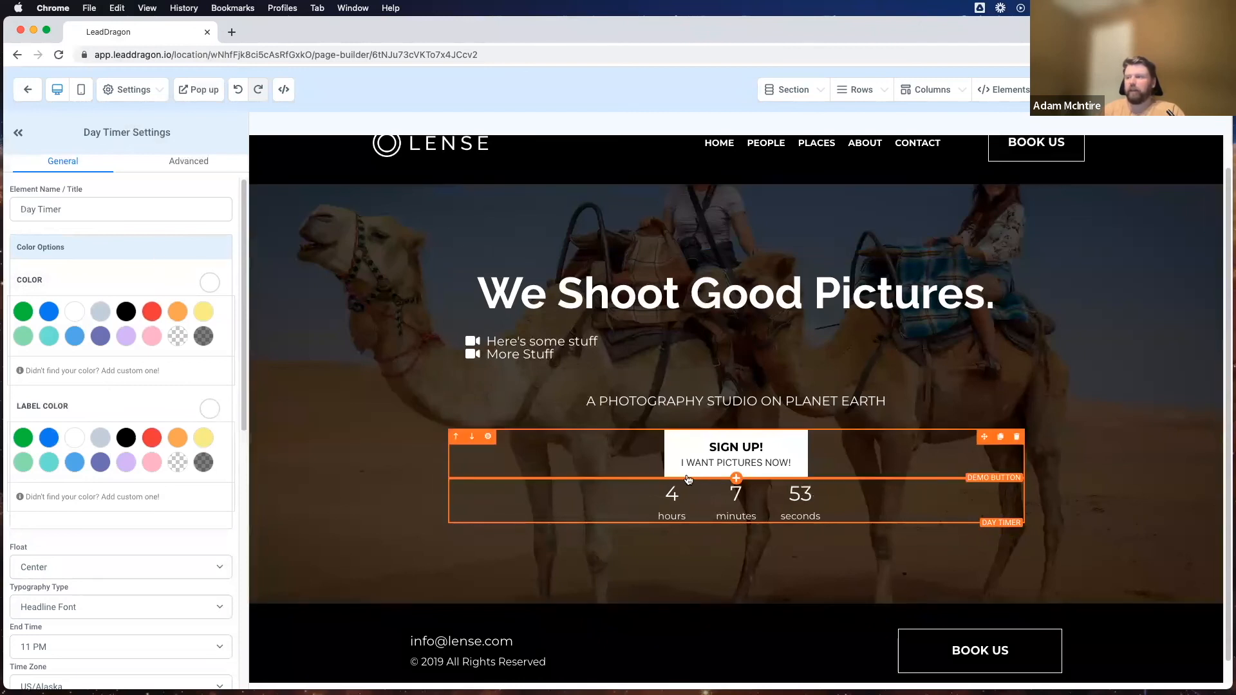
scroll(721, 480, down, 1)
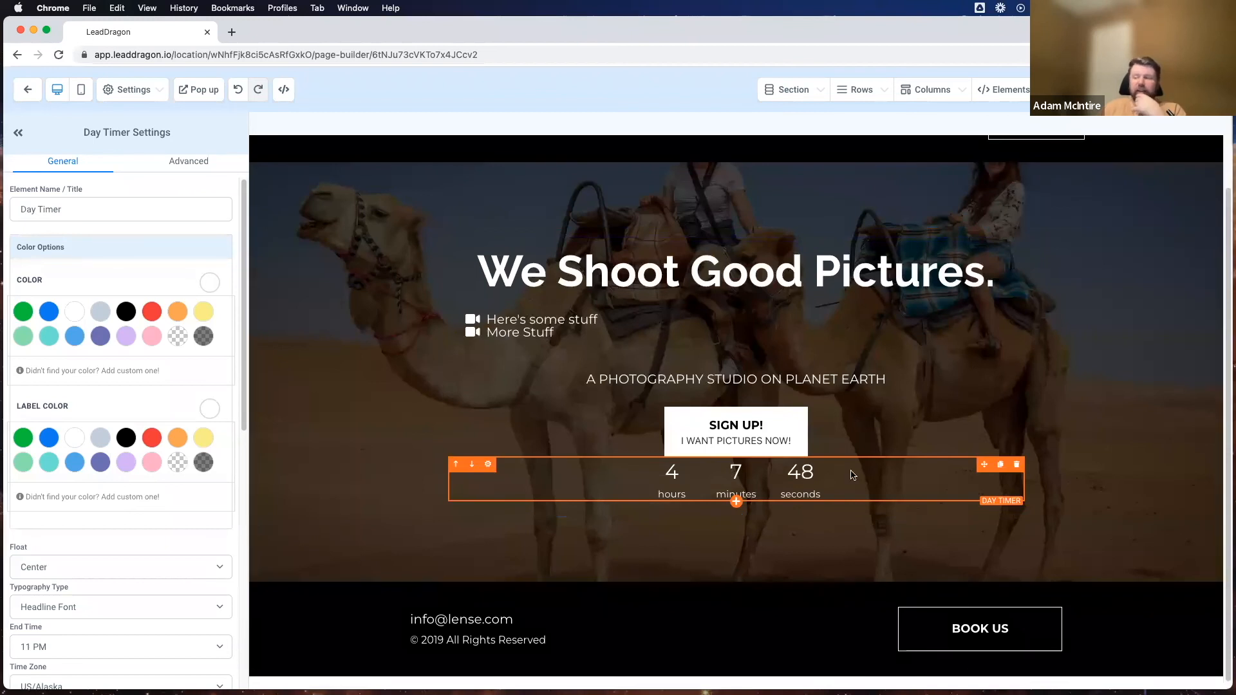
Step: Delete the Day Timer and add a Minute Timer element below the Sign Up! button
click(1017, 464)
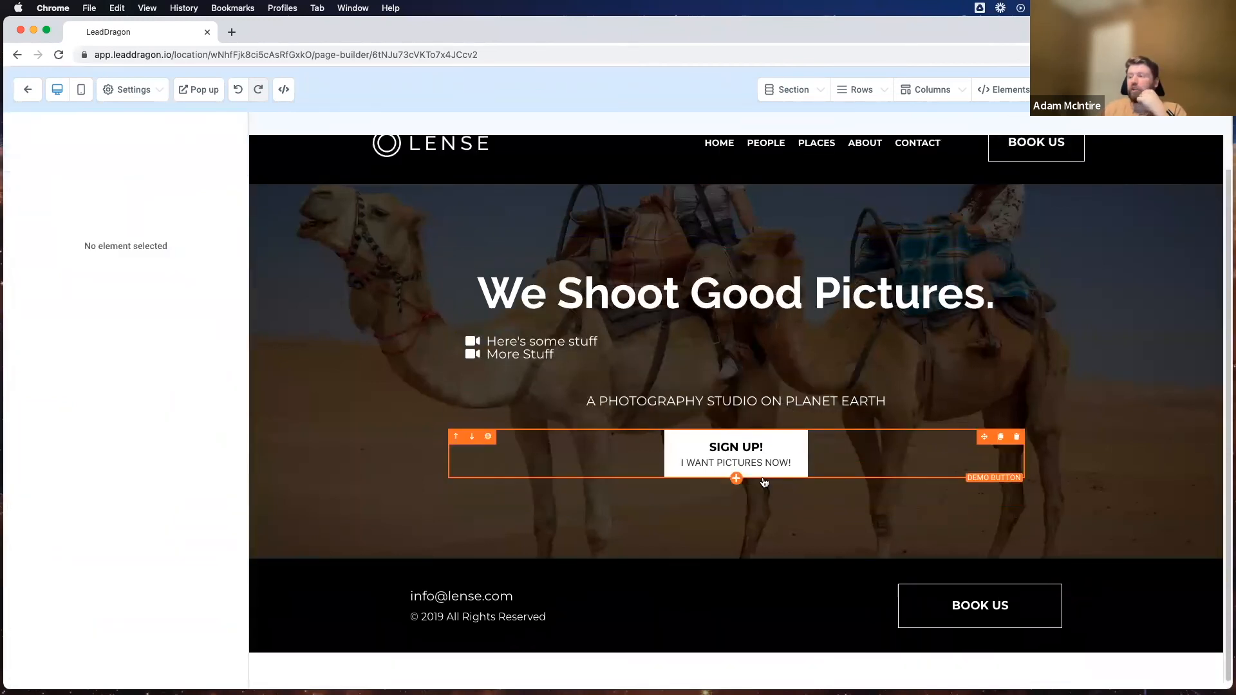
click(737, 480)
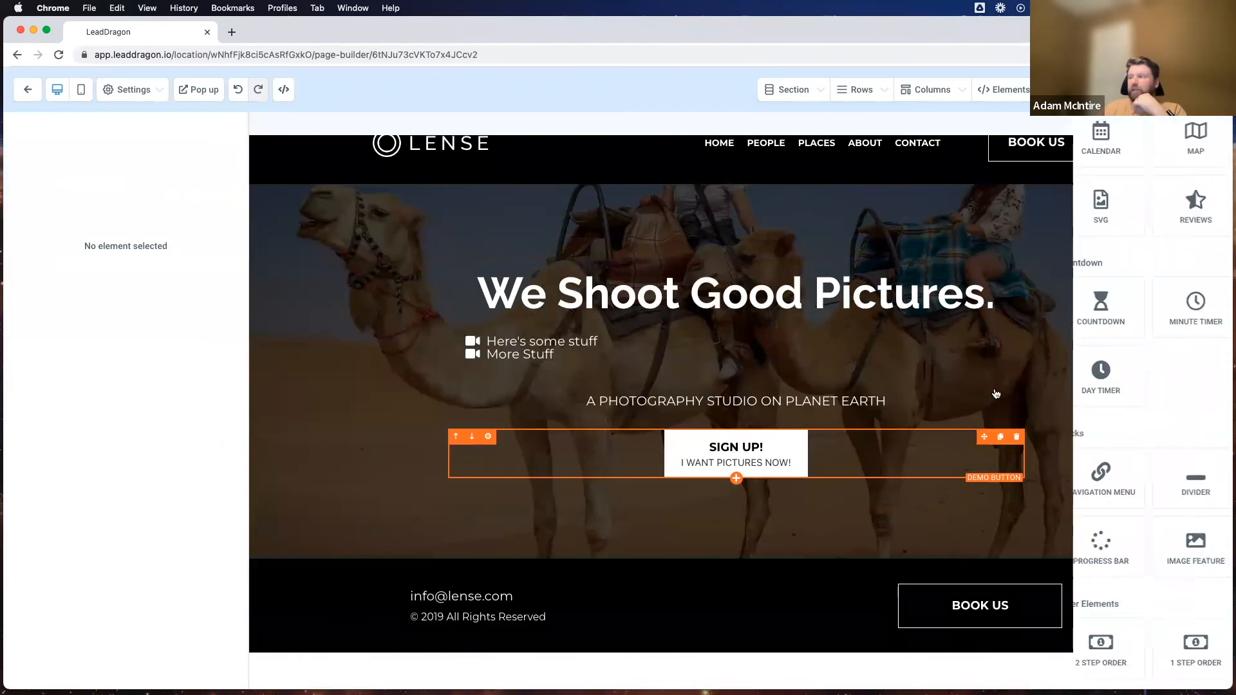
scroll(1084, 322, down, 1)
drag(1084, 290, 718, 477)
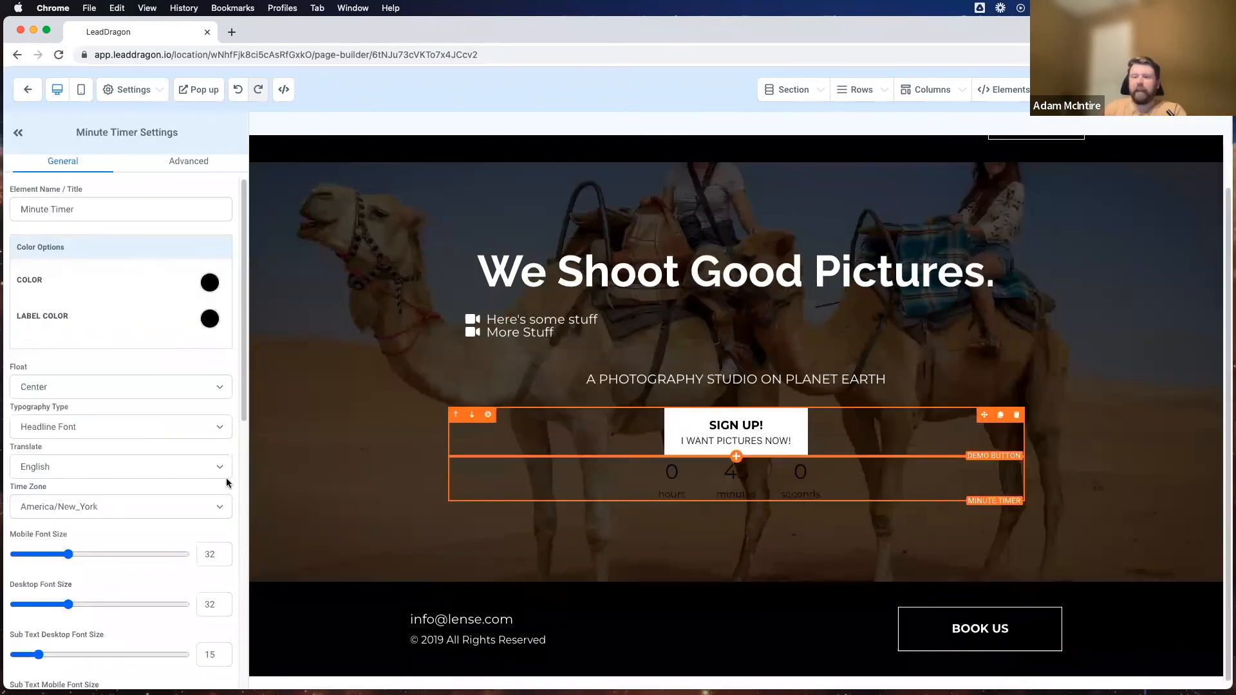
Step: Set the Minute Timer's duration to 0 minutes and 5 seconds
scroll(102, 491, down, 4)
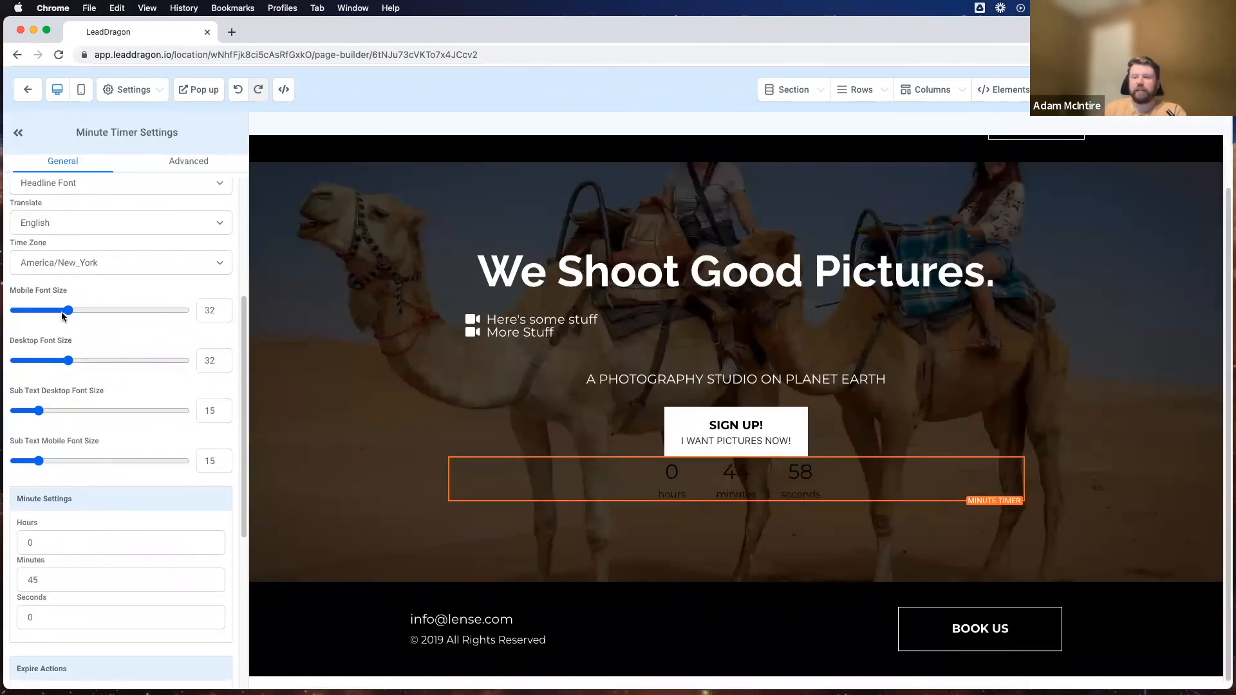
scroll(60, 311, down, 4)
double_click(61, 328)
text(0)
key(BackSpace)
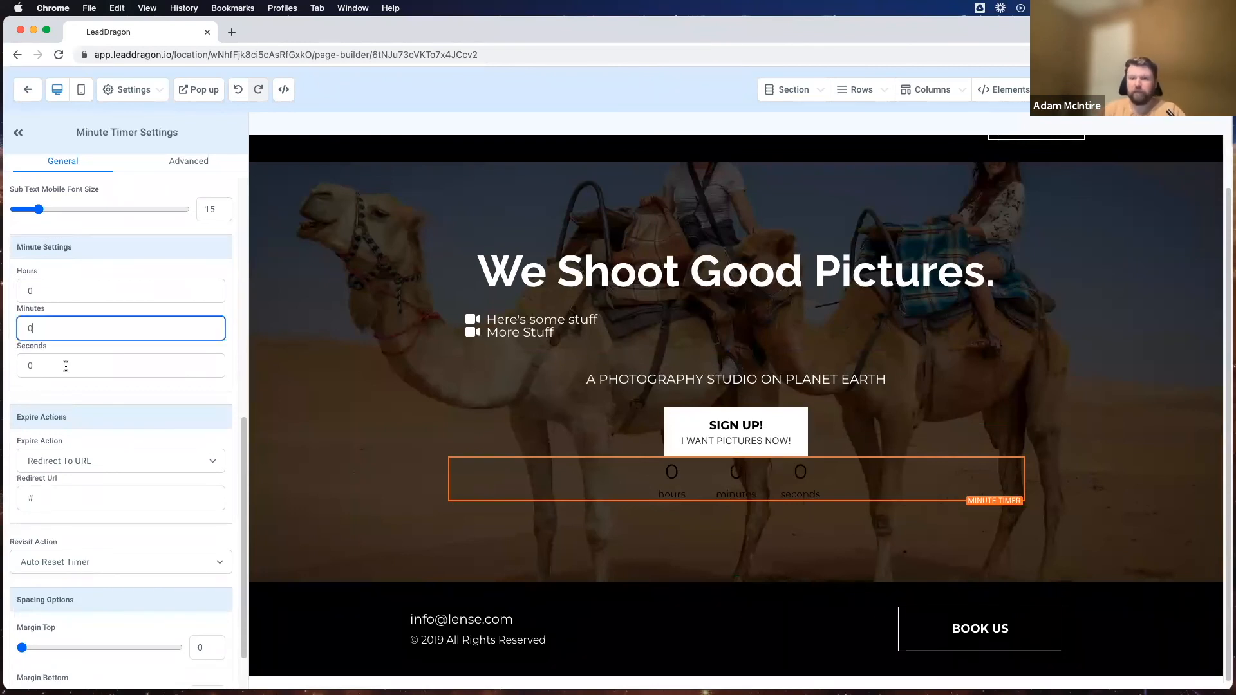
click(65, 366)
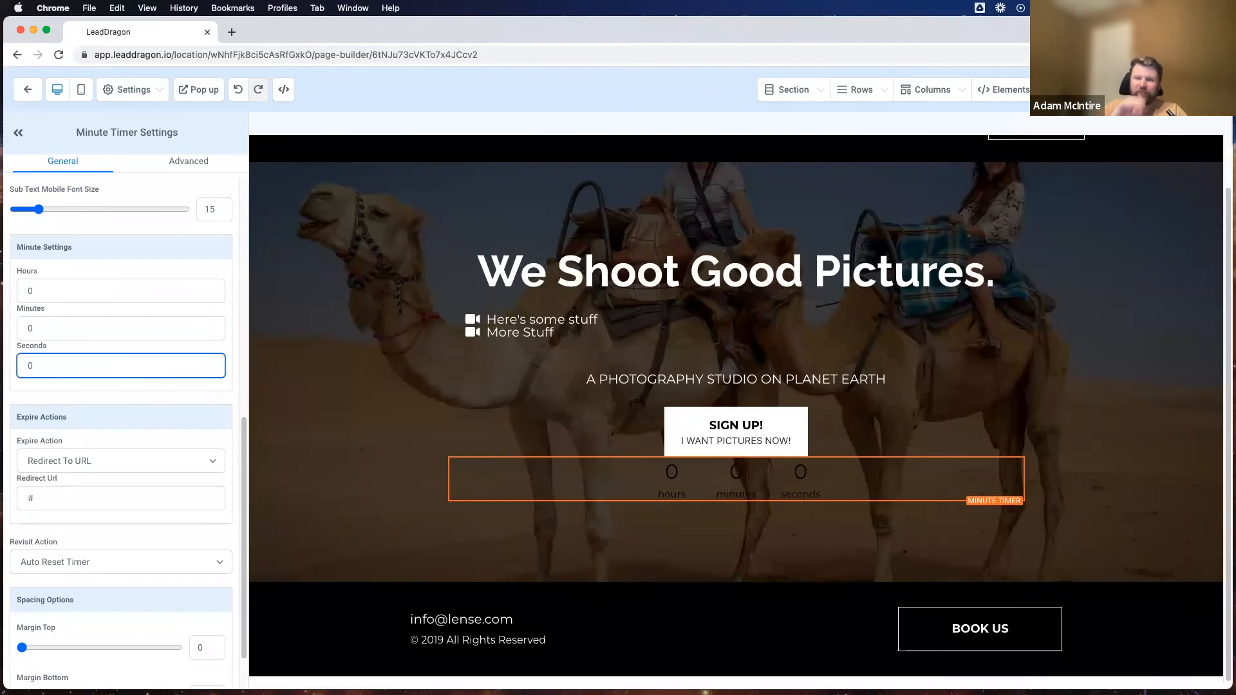
key(BackSpace)
key(BackSpace)
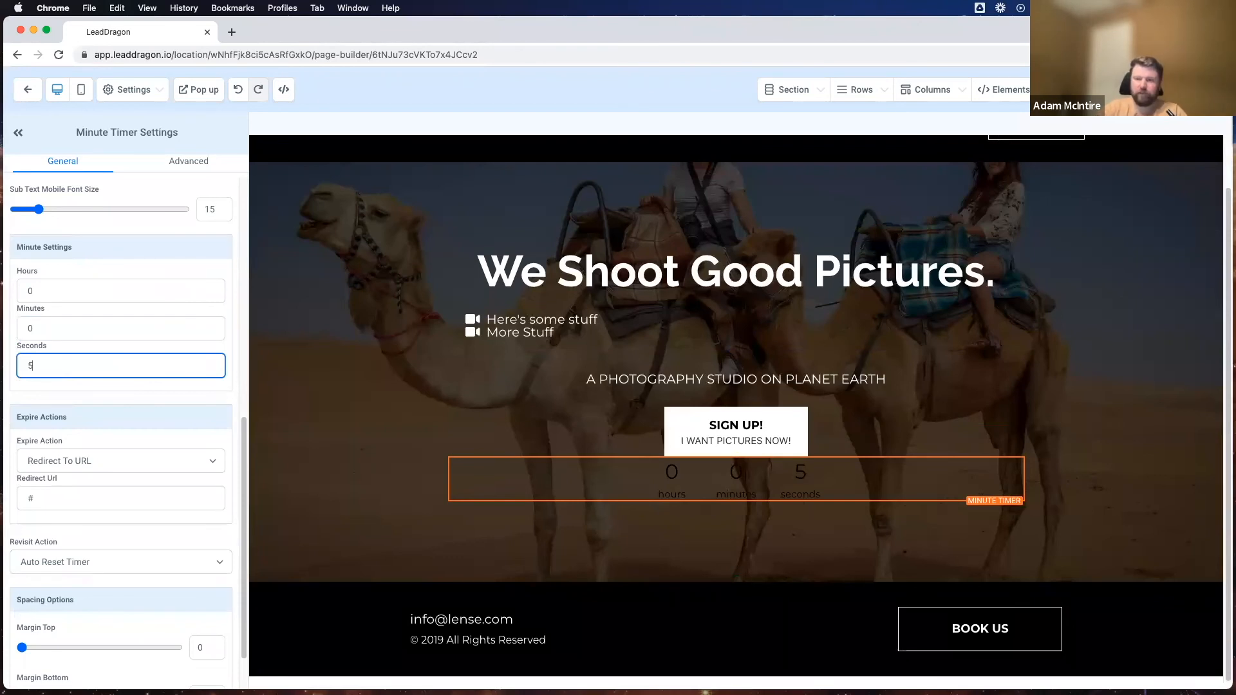
click(79, 391)
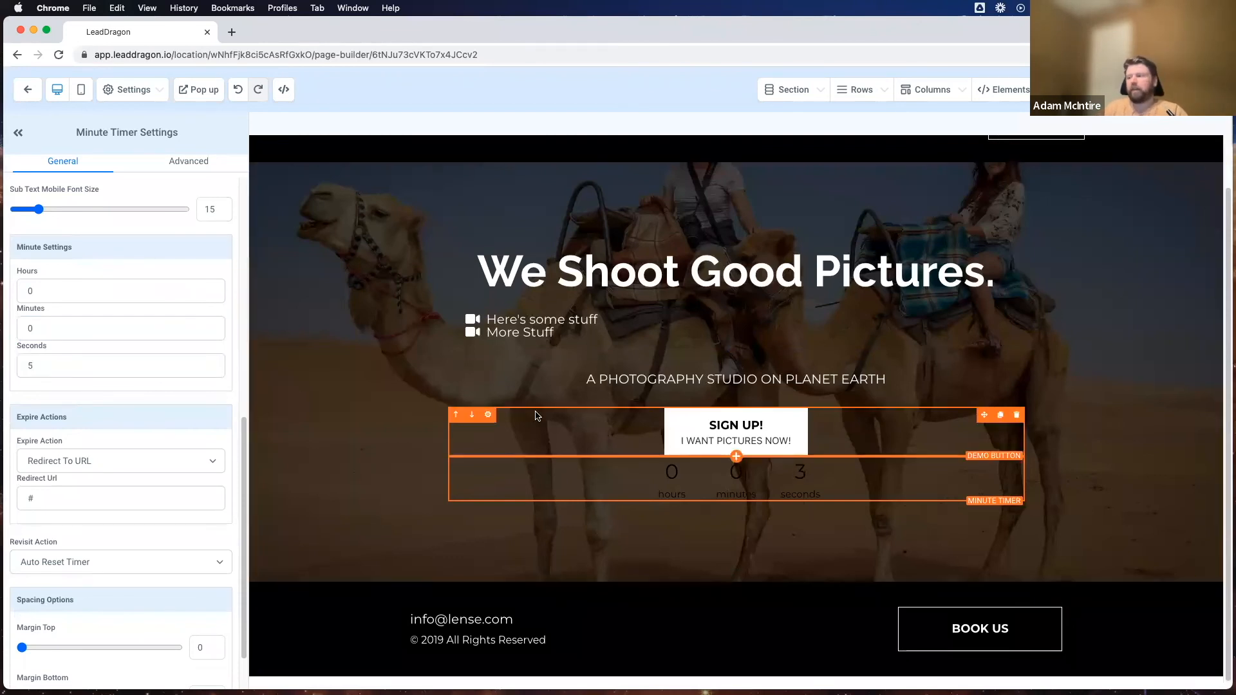
Step: Set the Minute Timer's expire action to Show & Hide Element
scroll(537, 416, up, 2)
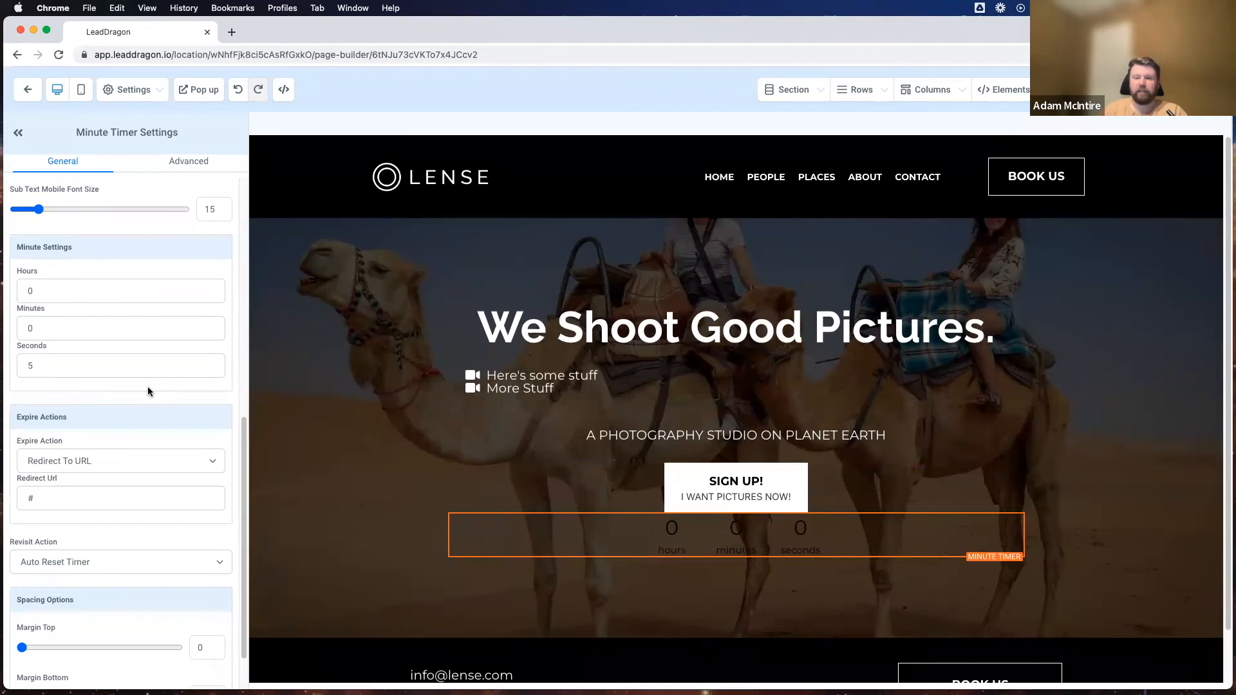
scroll(148, 390, down, 2)
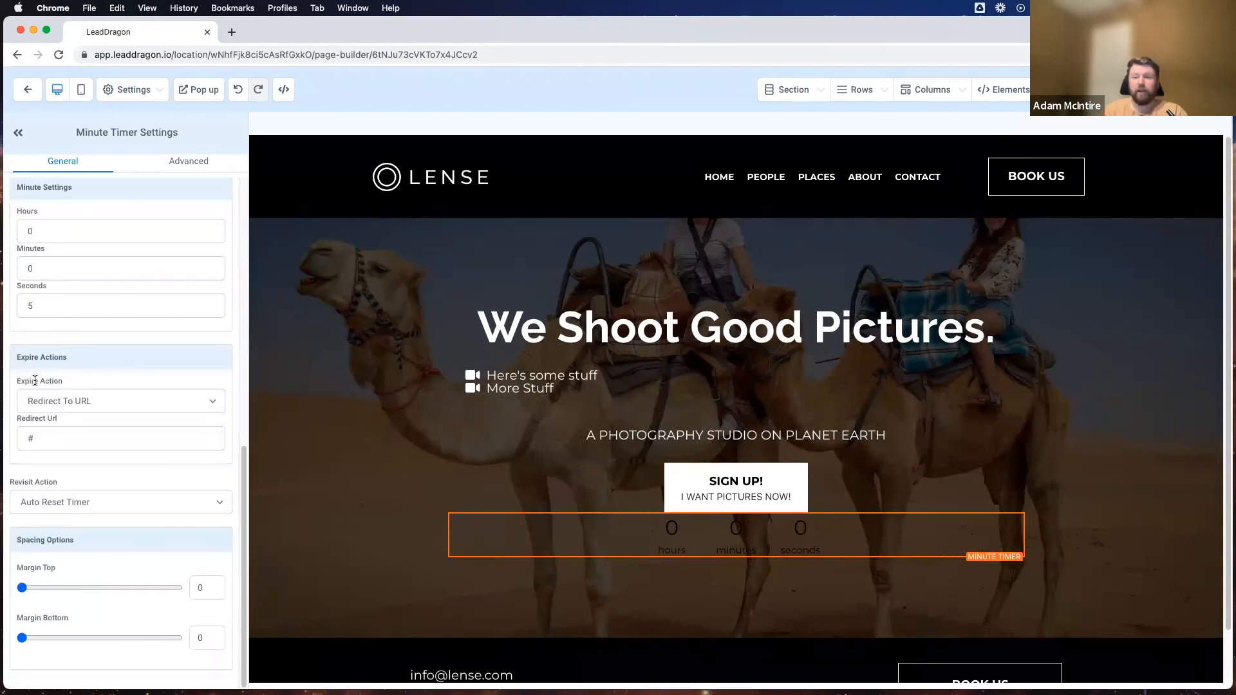
triple_click(83, 415)
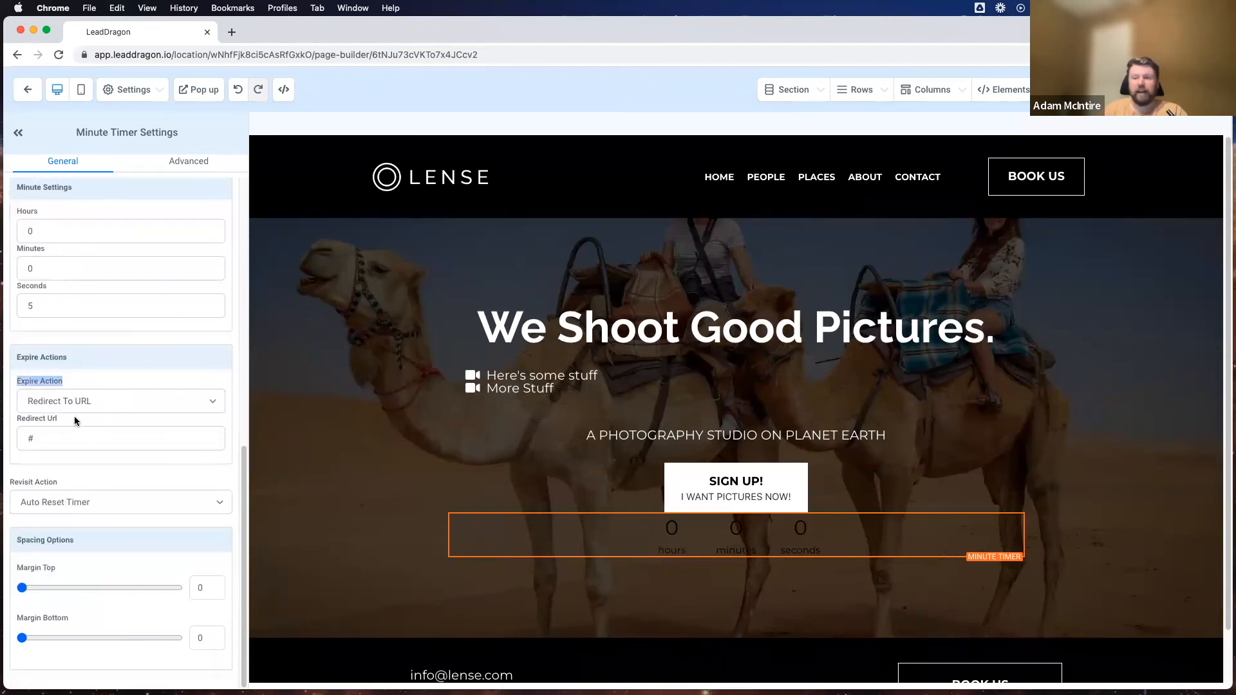
click(78, 401)
key(Down)
key(Return)
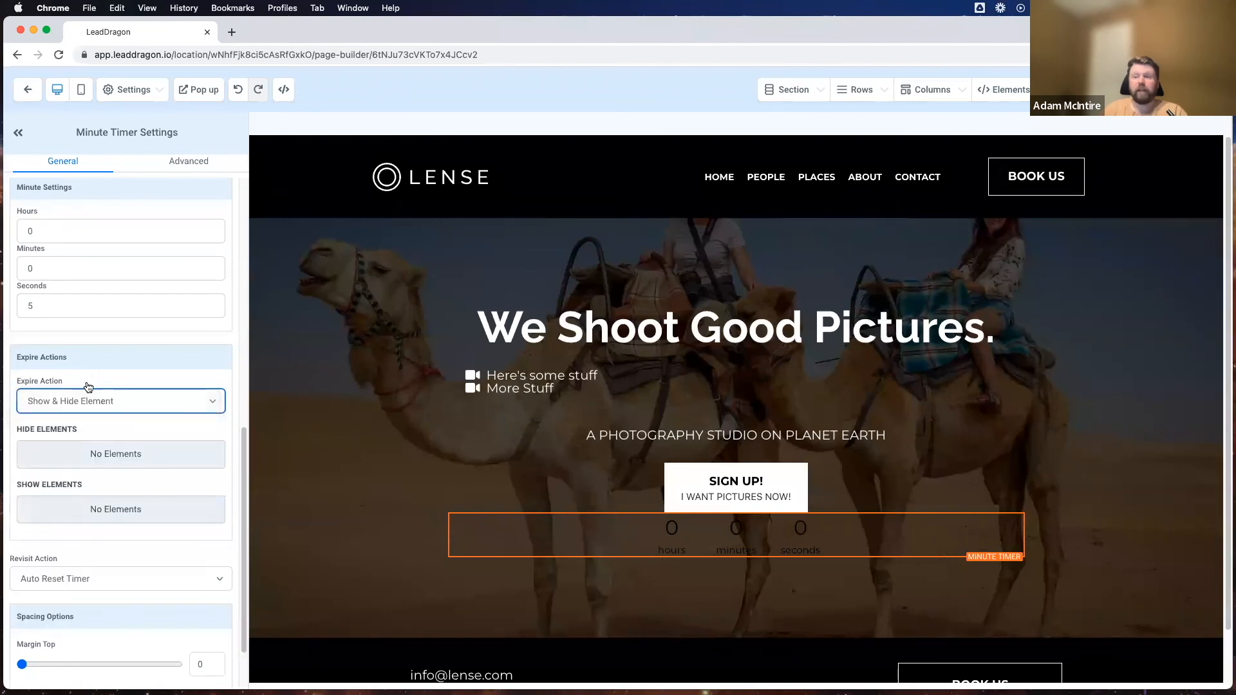
Step: Choose the Demo Button as the element to hide when the Minute Timer expires
click(87, 357)
scroll(88, 358, down, 3)
double_click(98, 380)
click(98, 380)
scroll(61, 473, down, 1)
scroll(58, 480, down, 2)
click(55, 475)
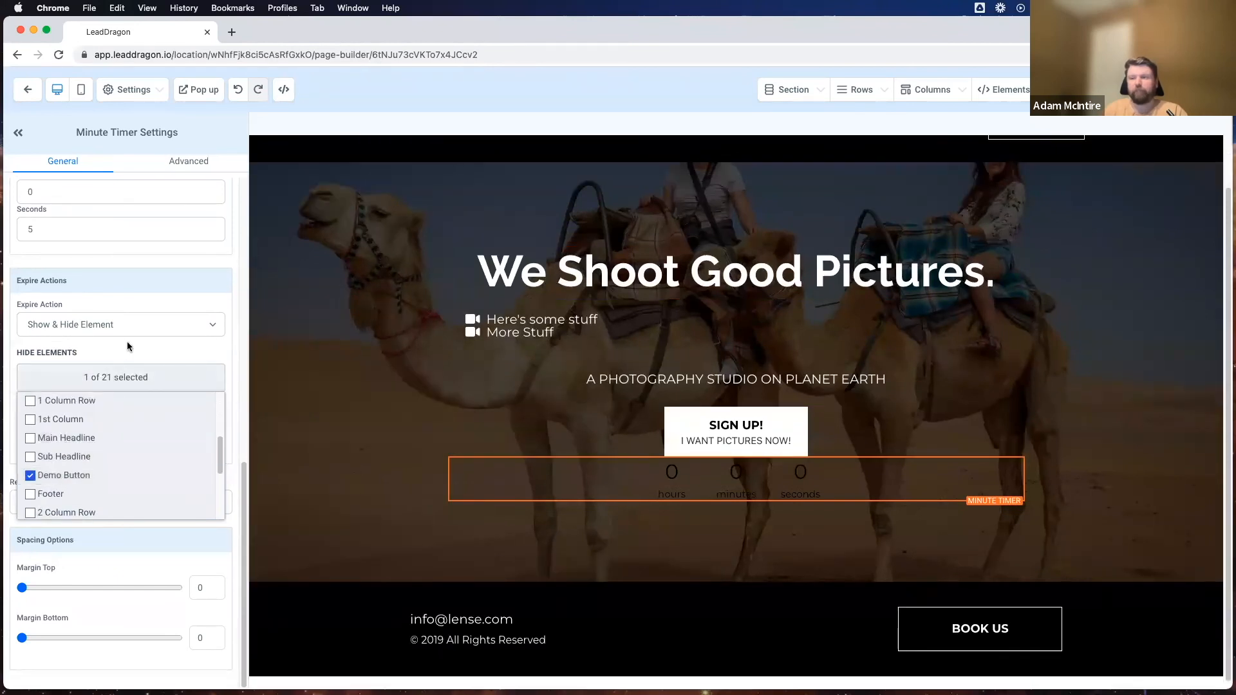
click(77, 384)
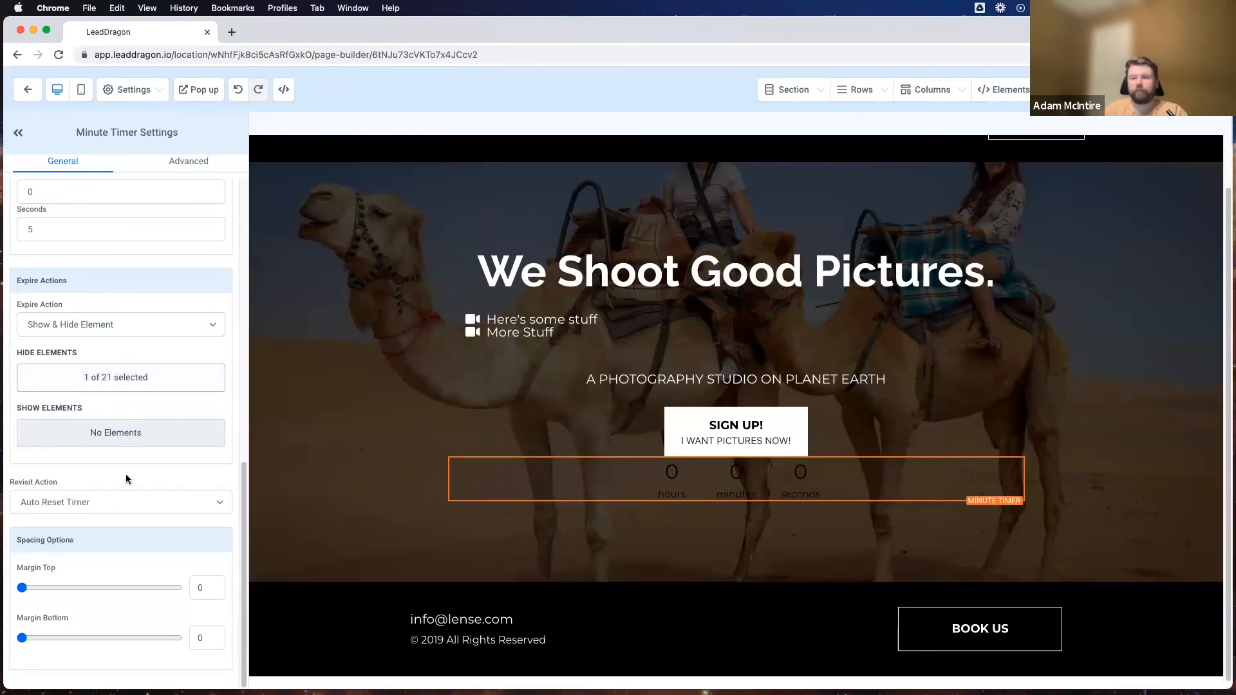
Step: Review the Minute Timer's revisit action options and keep Auto Reset Timer selected
click(60, 481)
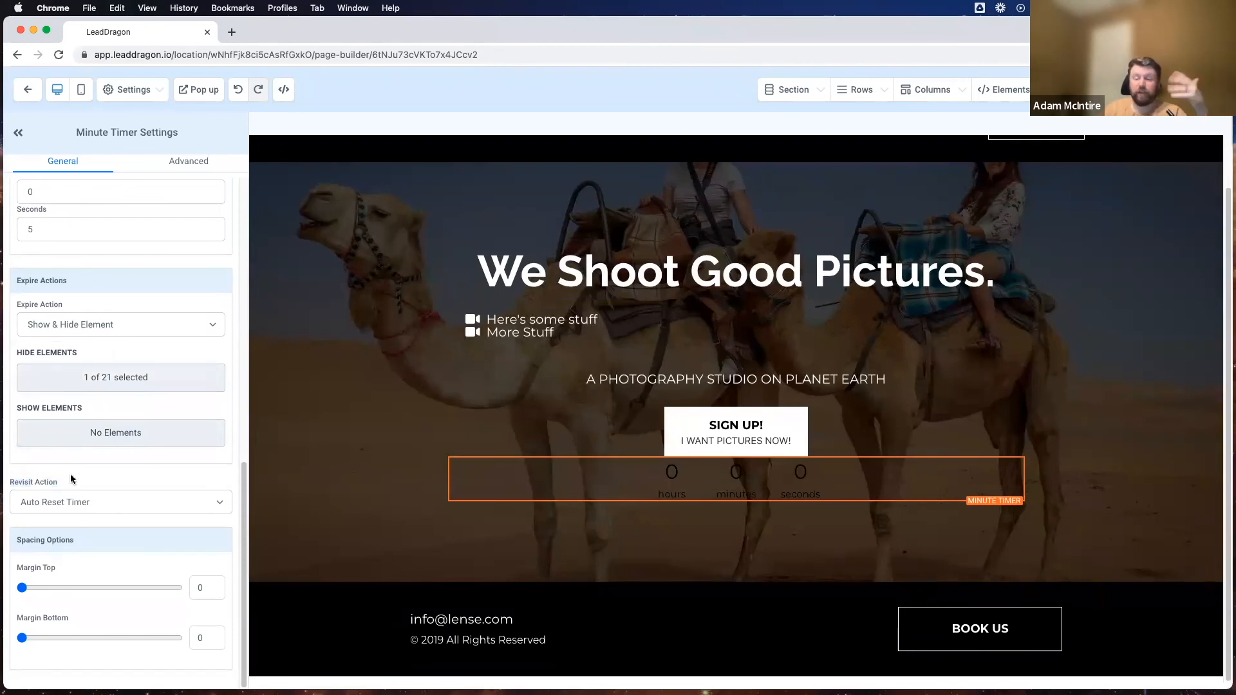
click(219, 502)
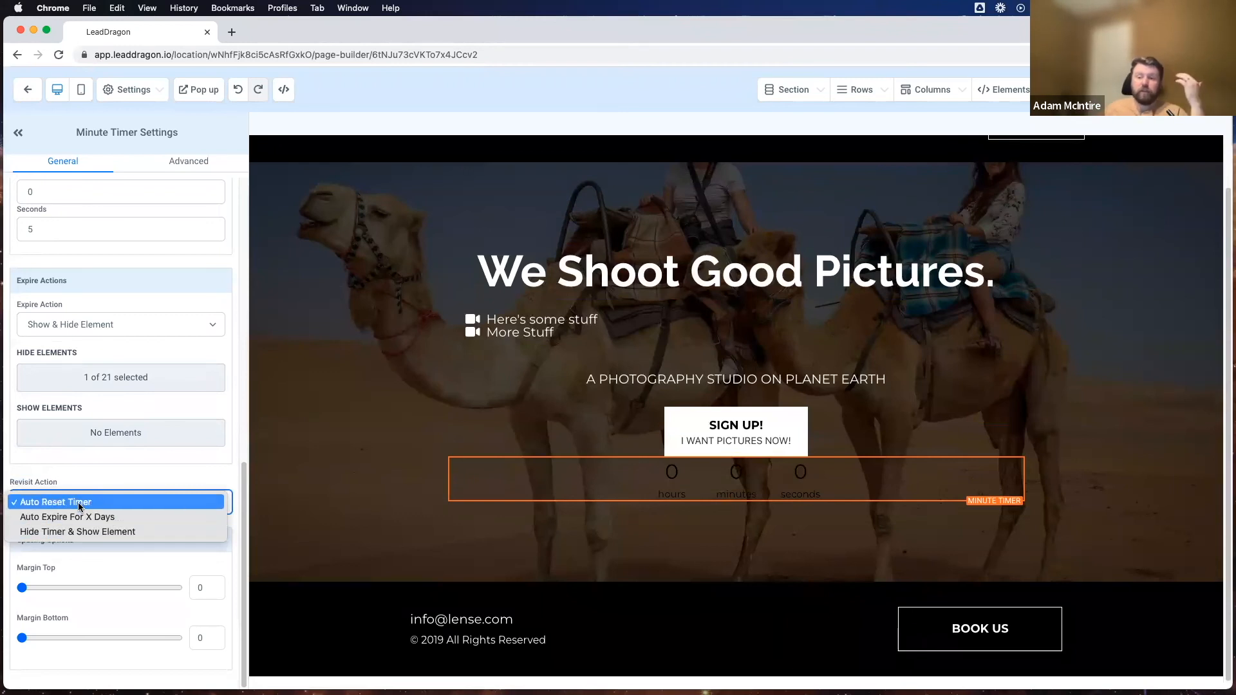
click(72, 502)
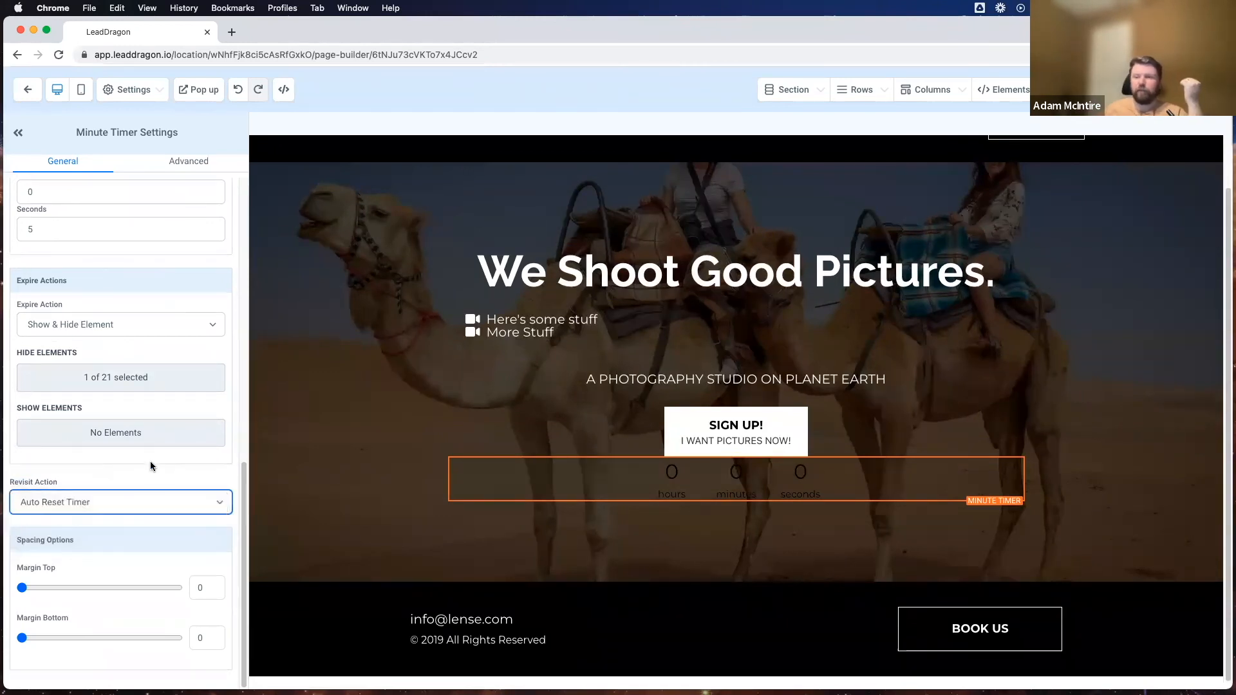
Step: Change the Minute Timer's number color and label color to light preset colors
scroll(149, 465, up, 10)
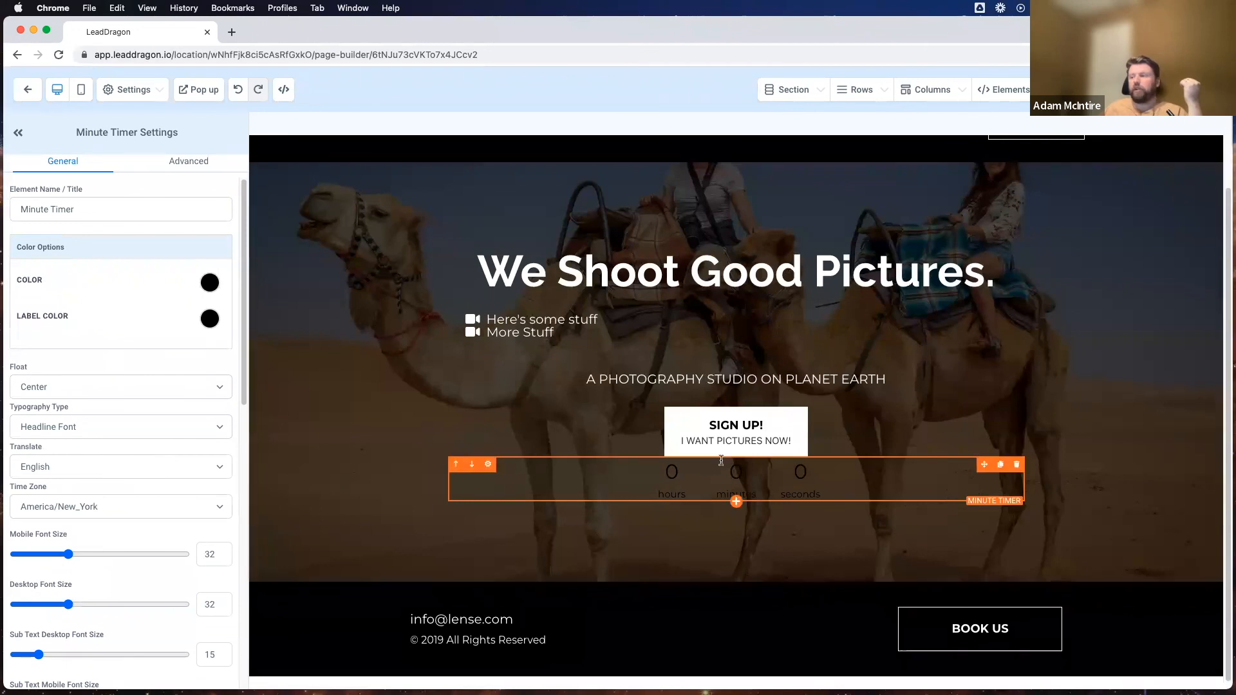
click(204, 285)
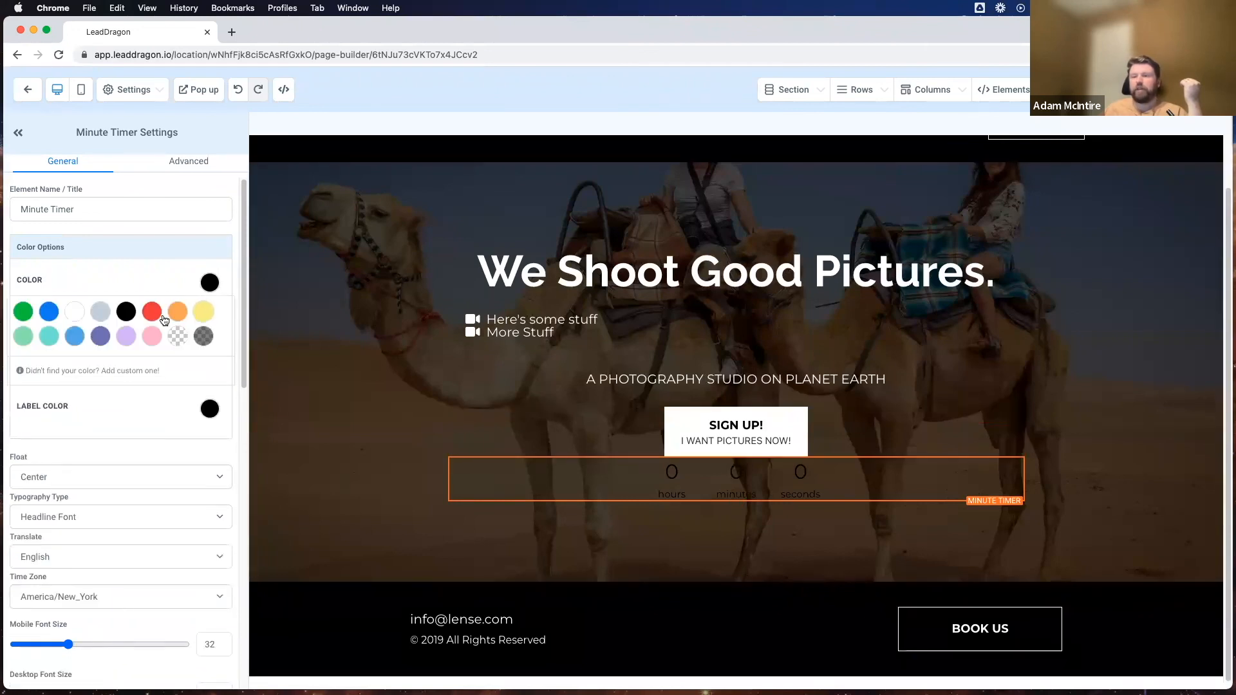
click(96, 309)
click(205, 322)
click(75, 348)
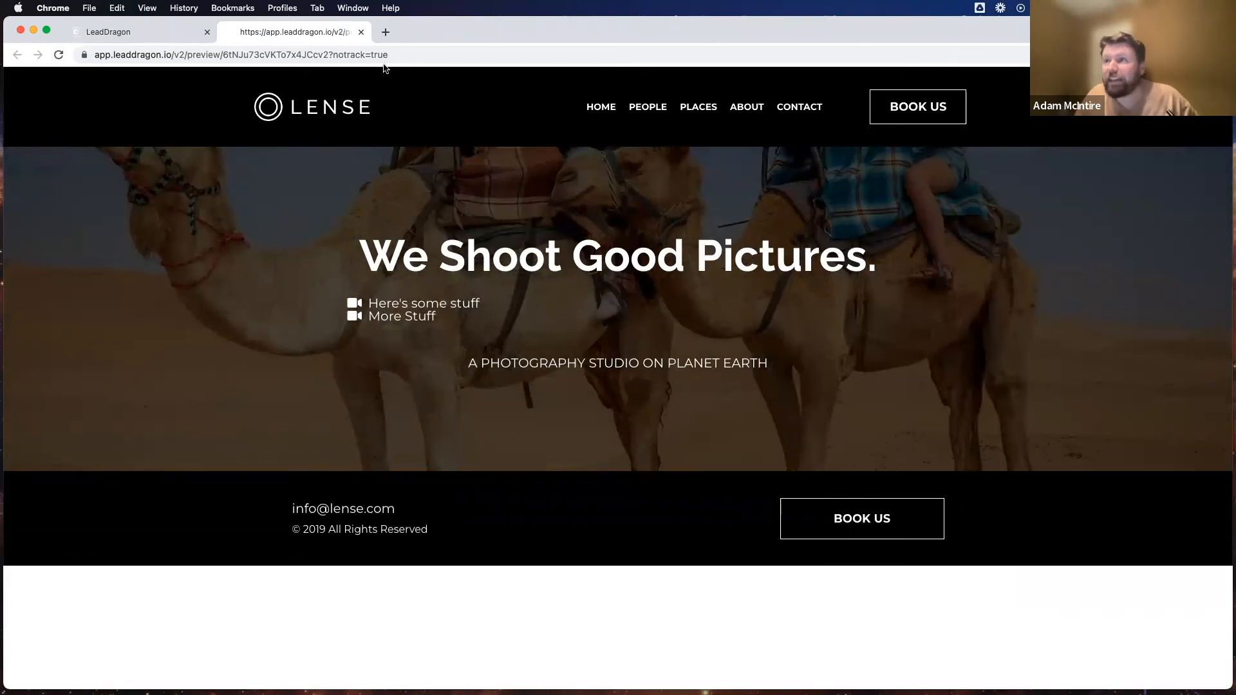
Step: Close the page preview and delete the Minute Timer from the hero section
key(super+w)
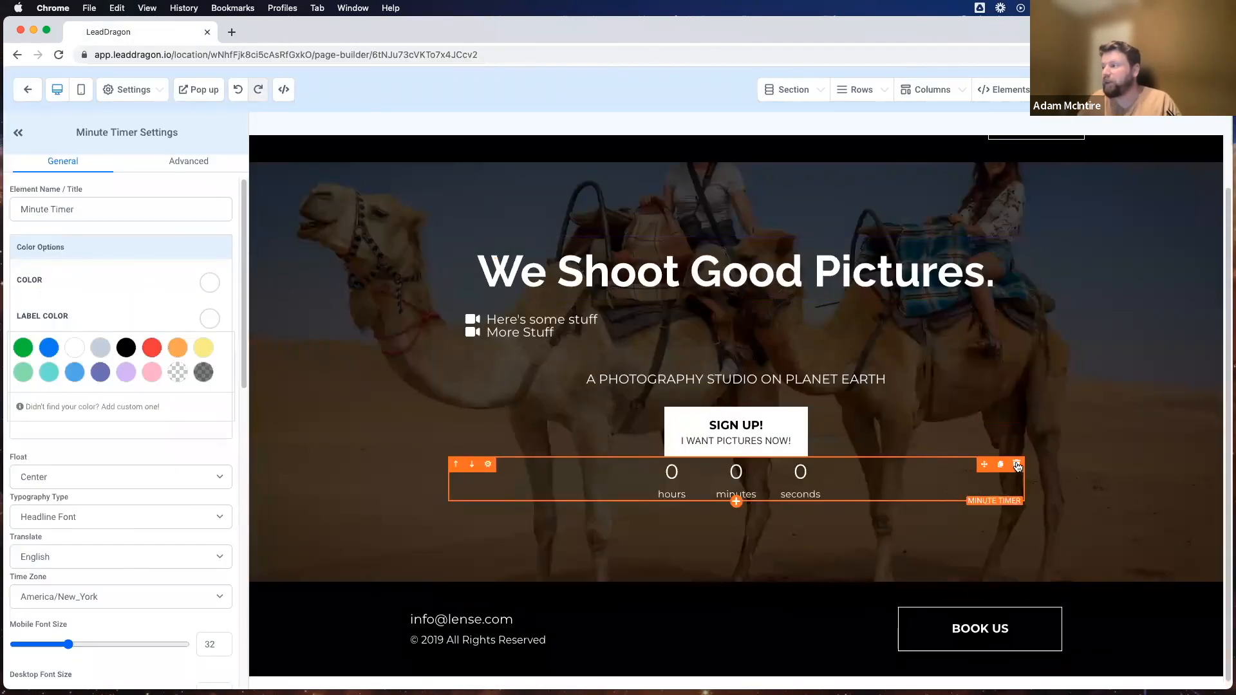
click(1017, 461)
Step: Look through the available page elements and open the settings of the header's Navigation Menu
click(736, 475)
scroll(996, 361, down, 2)
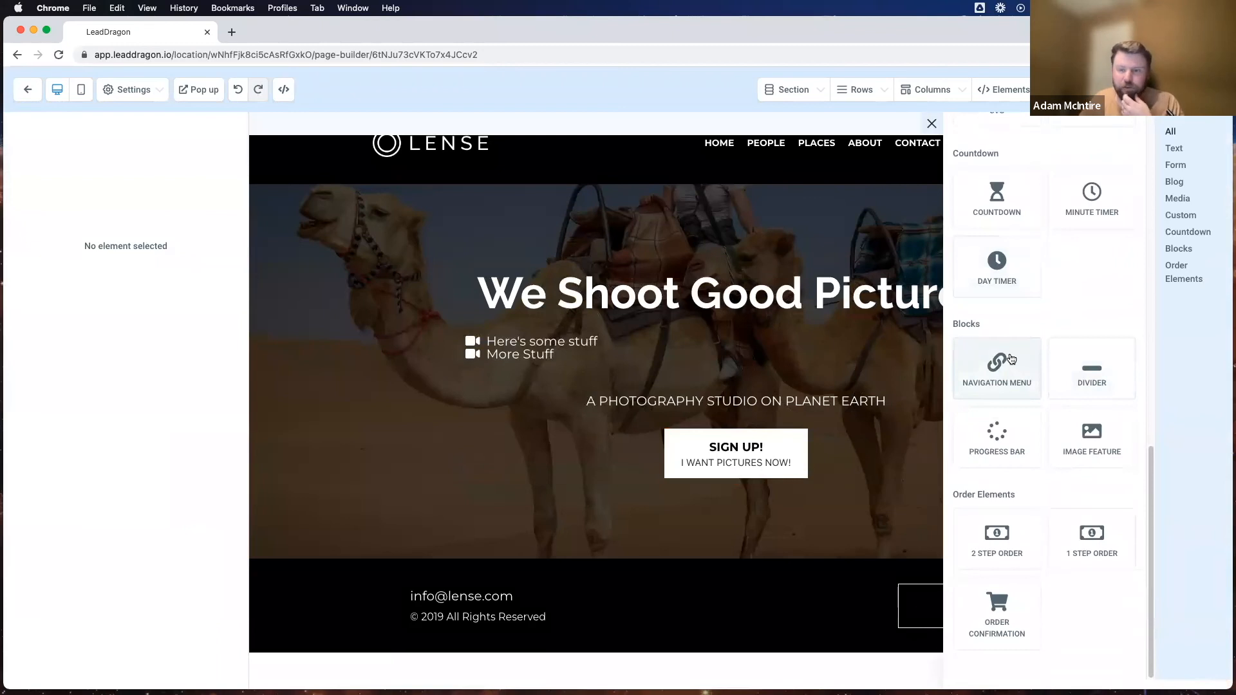
drag(993, 365, 794, 201)
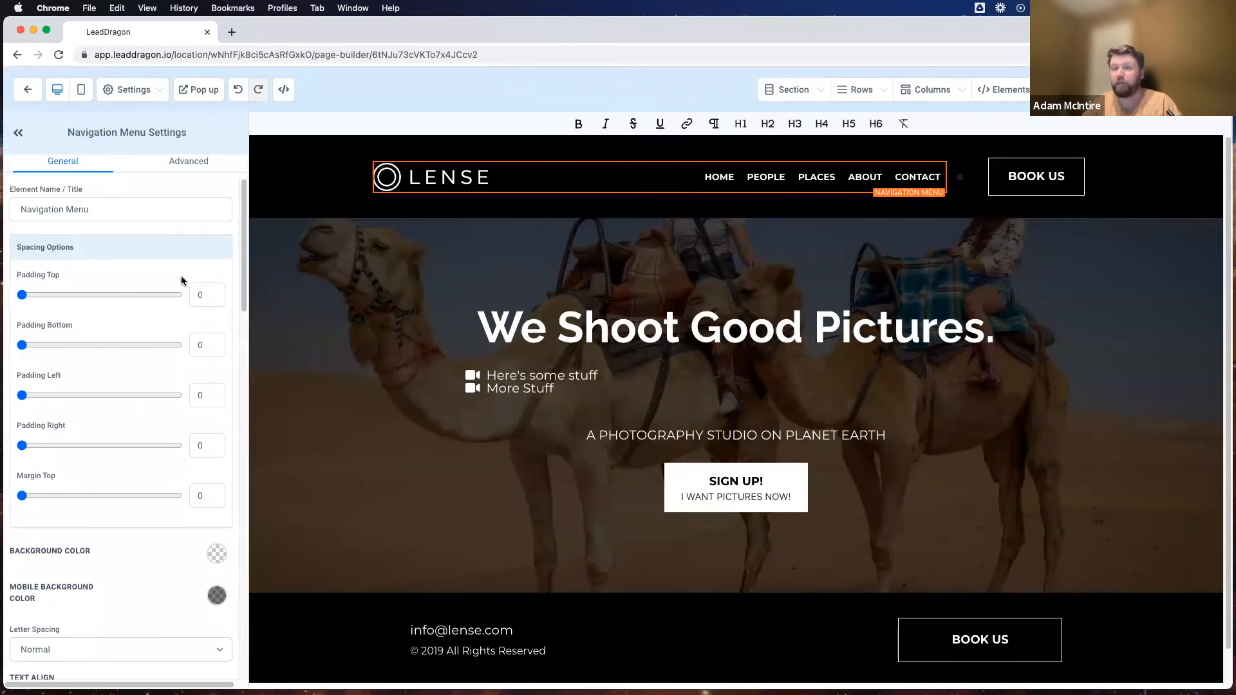
Step: Set the Navigation Menu's brand logo to Ham.jpeg from the media library
scroll(177, 282, down, 4)
scroll(177, 283, down, 1)
scroll(179, 290, down, 10)
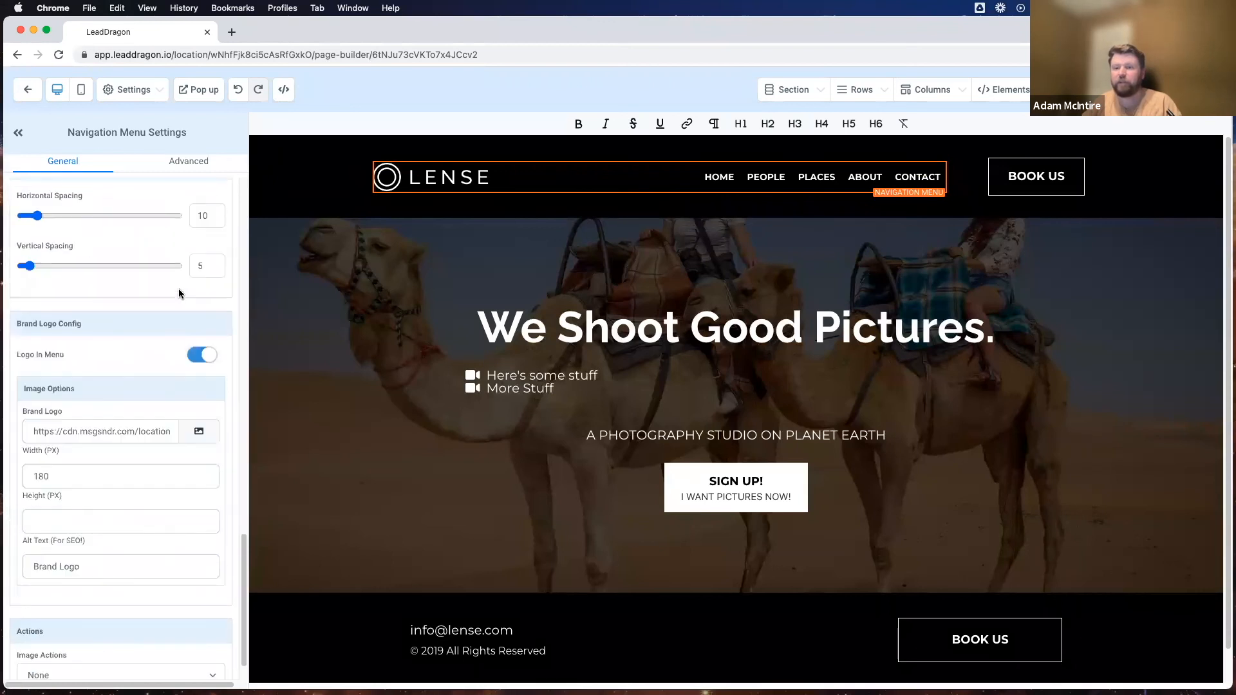
scroll(179, 294, down, 2)
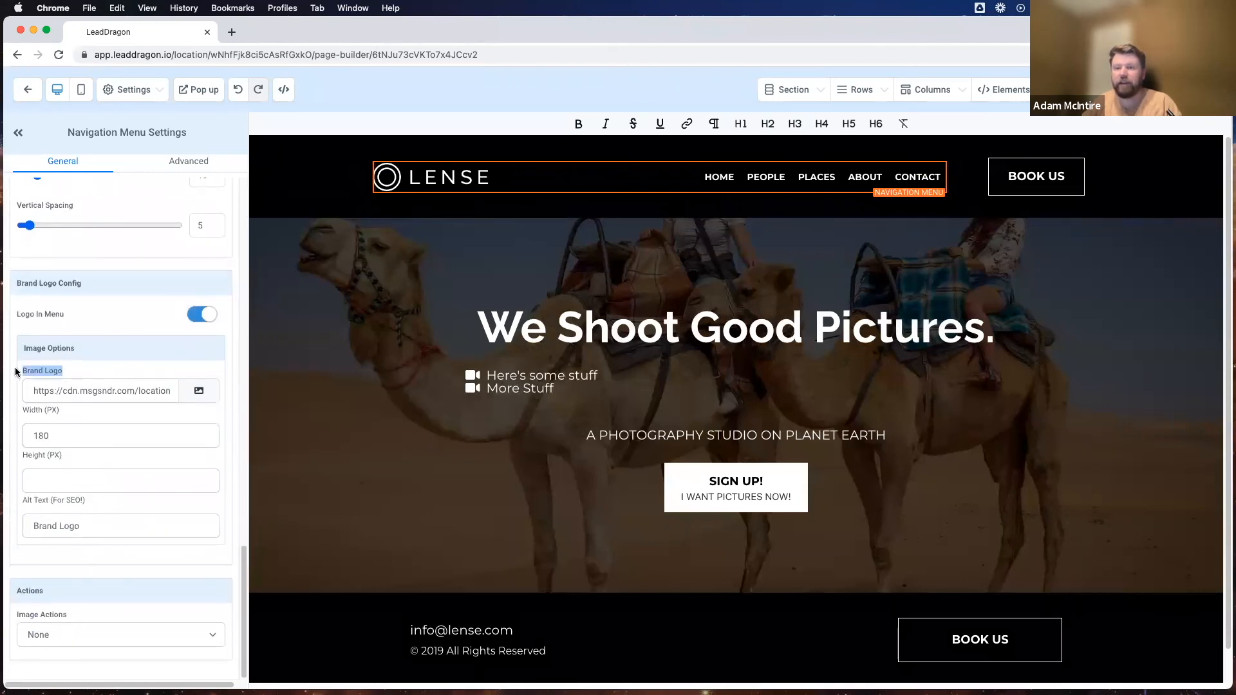
click(198, 390)
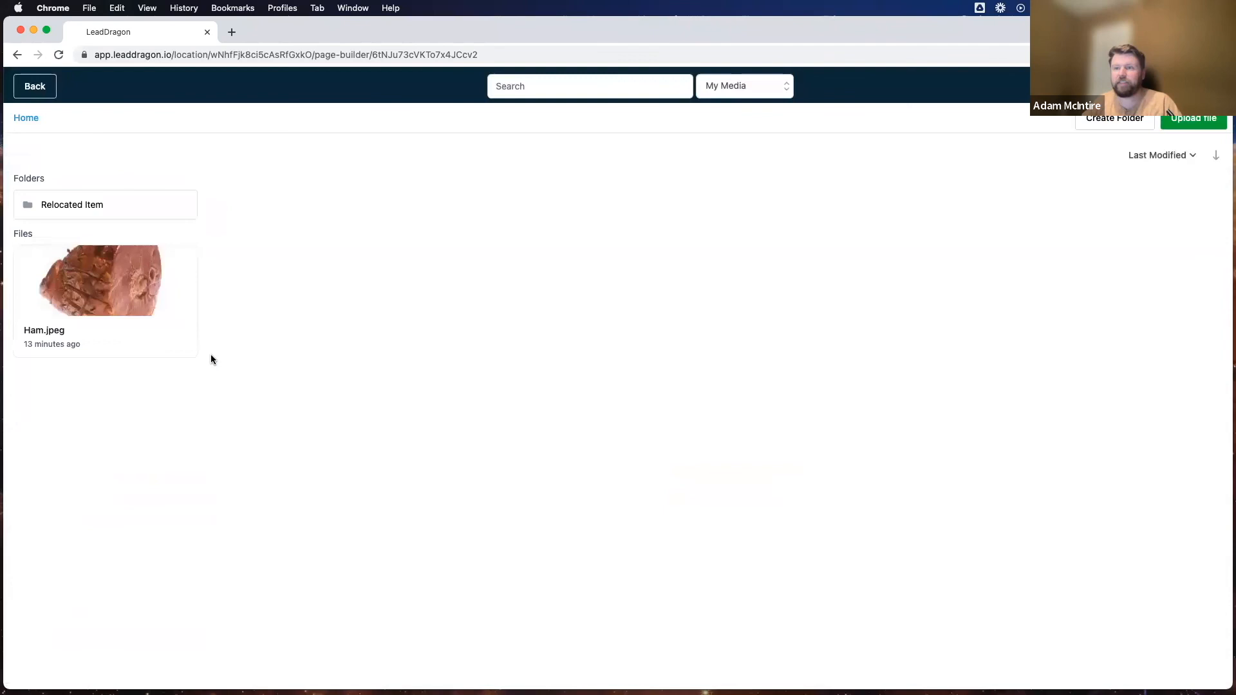
click(124, 292)
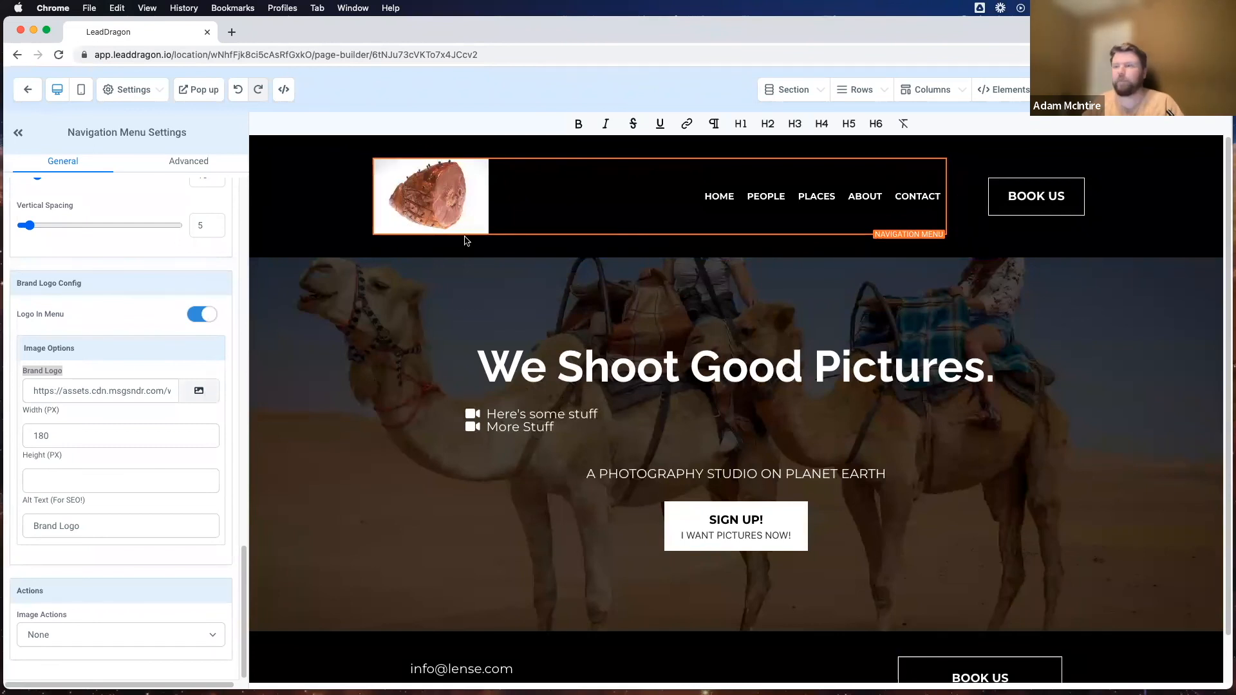
Step: Reopen the brand logo's image picker and search Unsplash for "photography"
key(super+r)
click(710, 84)
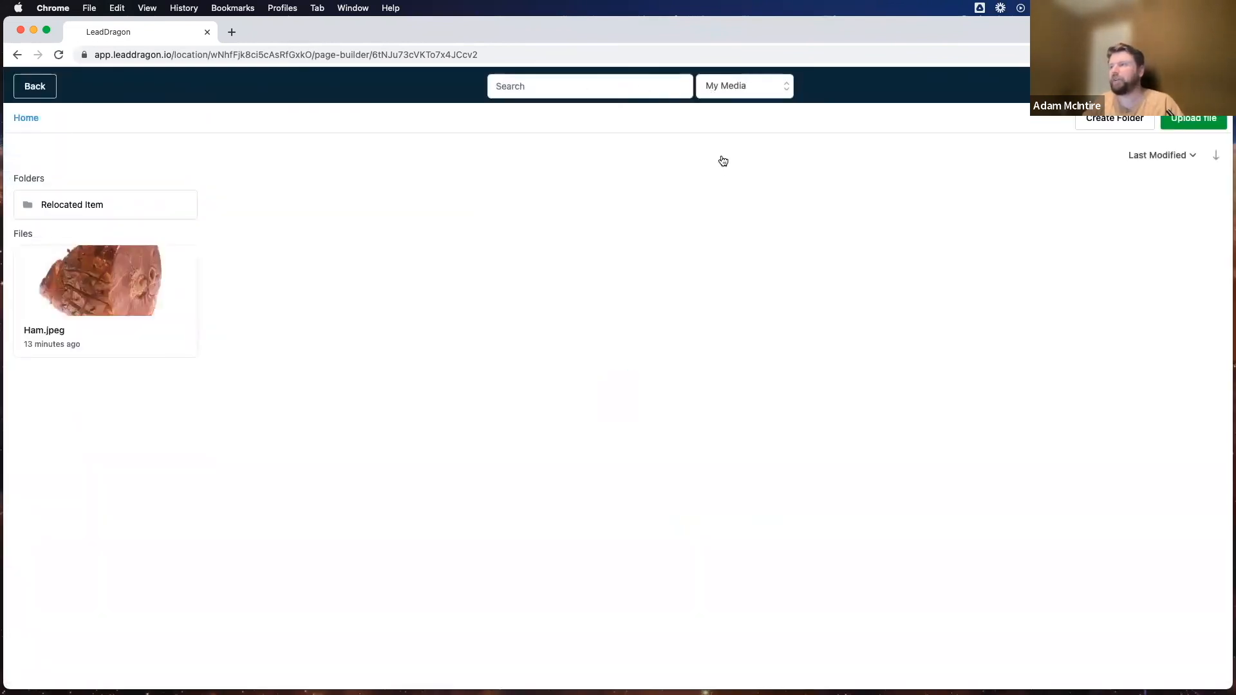
key(Down)
key(Down)
key(Return)
click(586, 86)
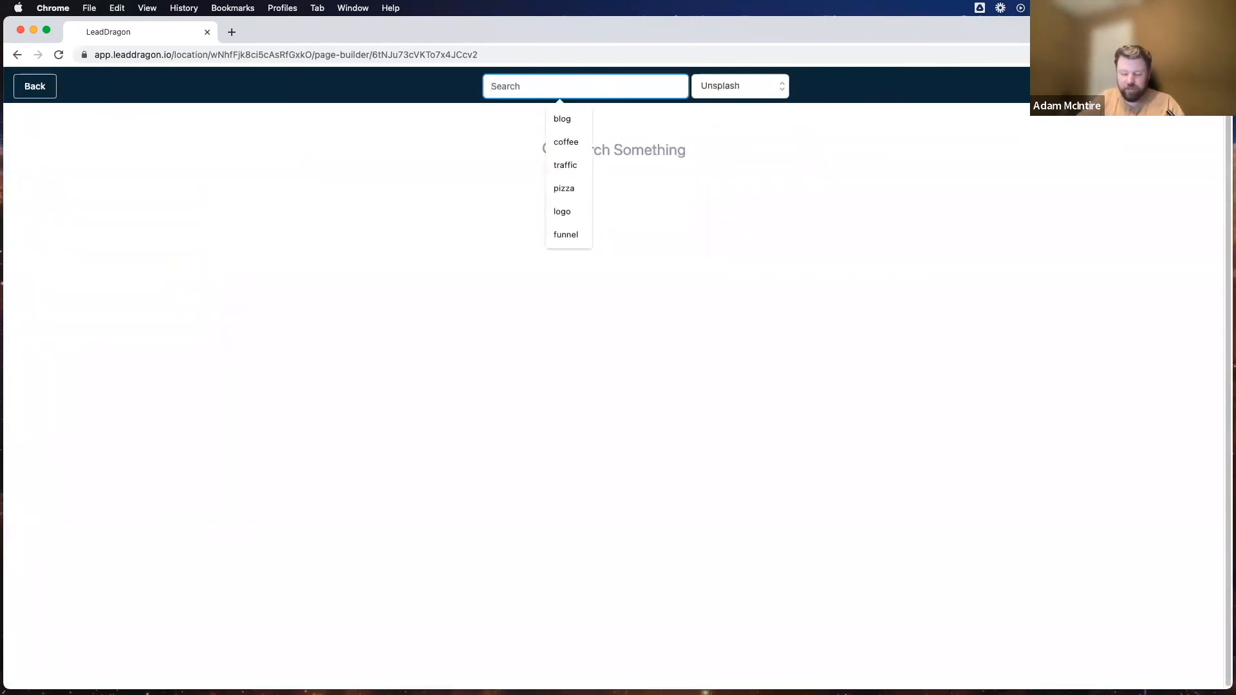
text(photogr)
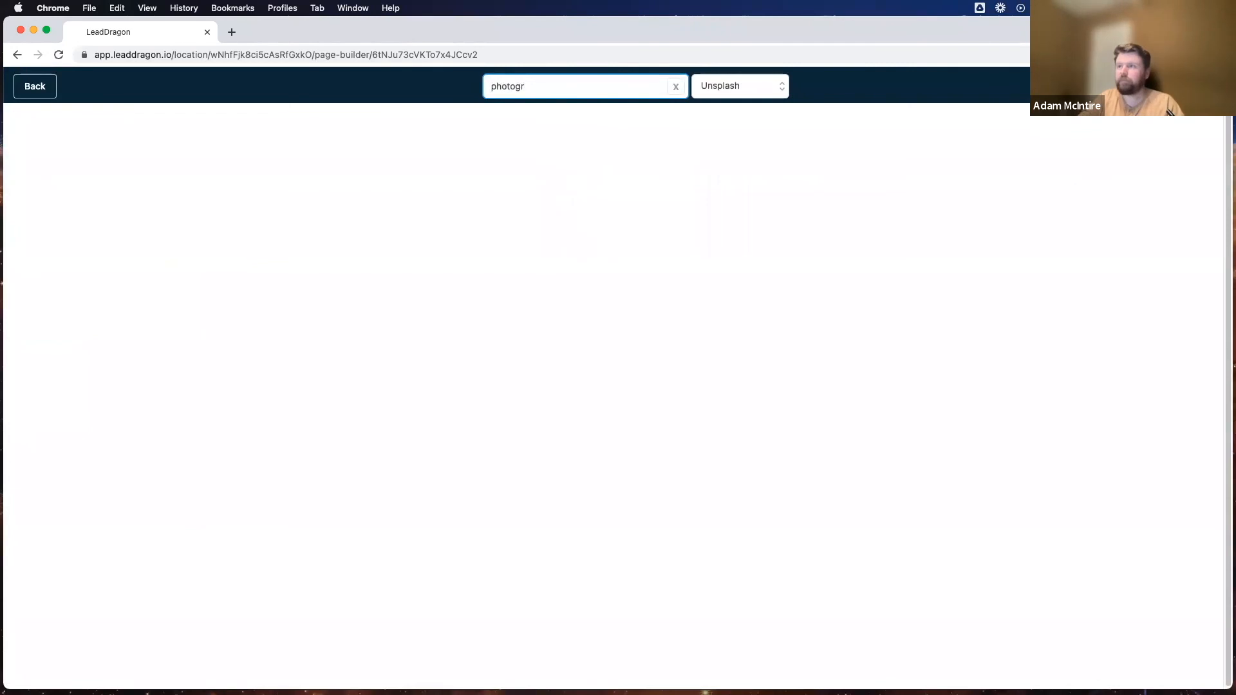
text(aphy)
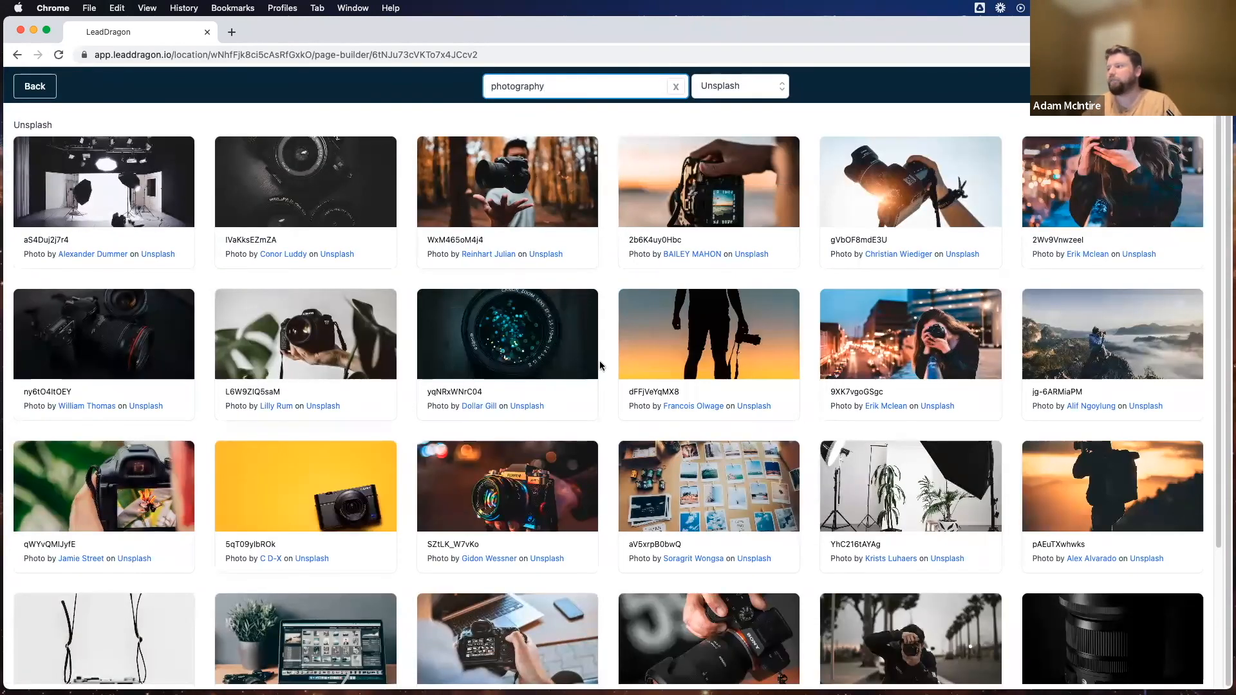
Step: Use the black-and-white photo of an outstretched hand holding a camera as the brand logo
scroll(600, 361, down, 3)
scroll(604, 362, down, 2)
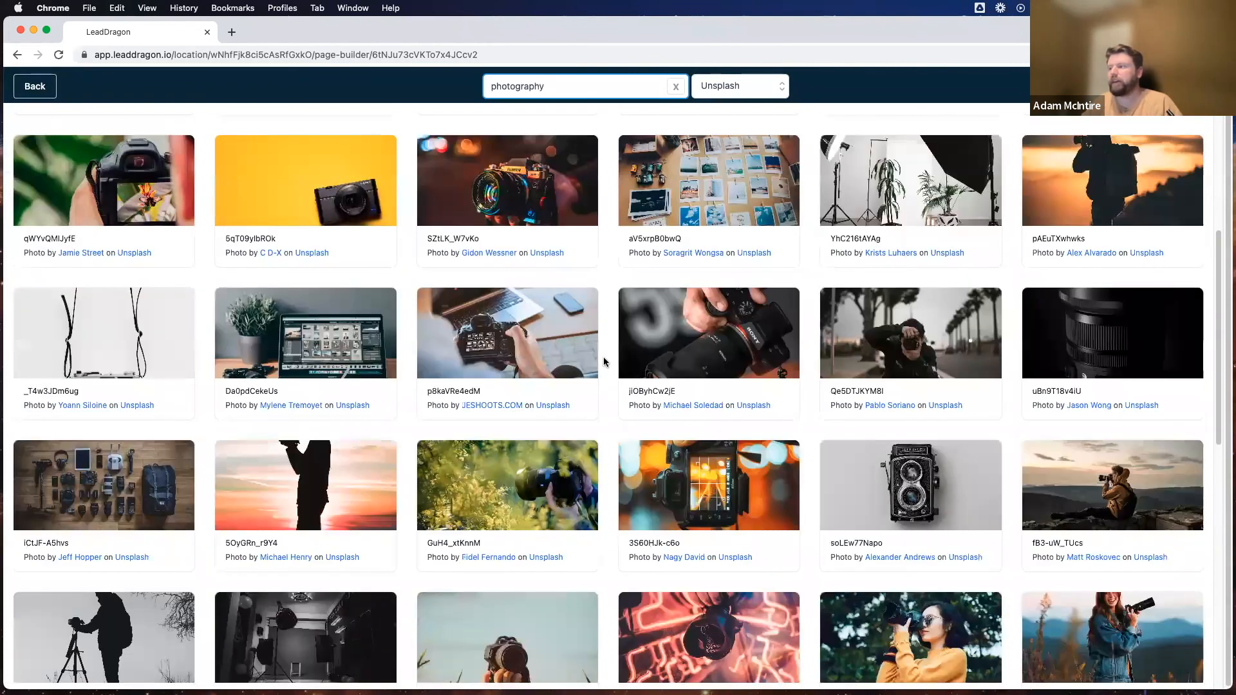
scroll(337, 394, down, 9)
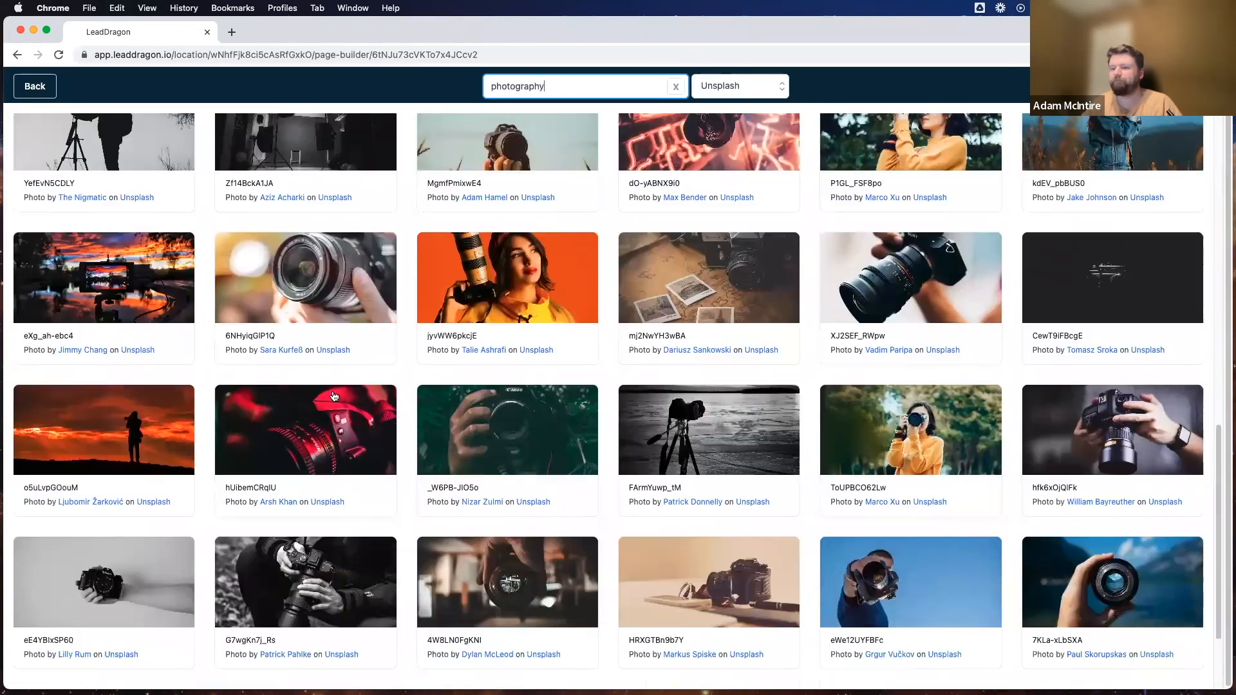
scroll(336, 395, down, 6)
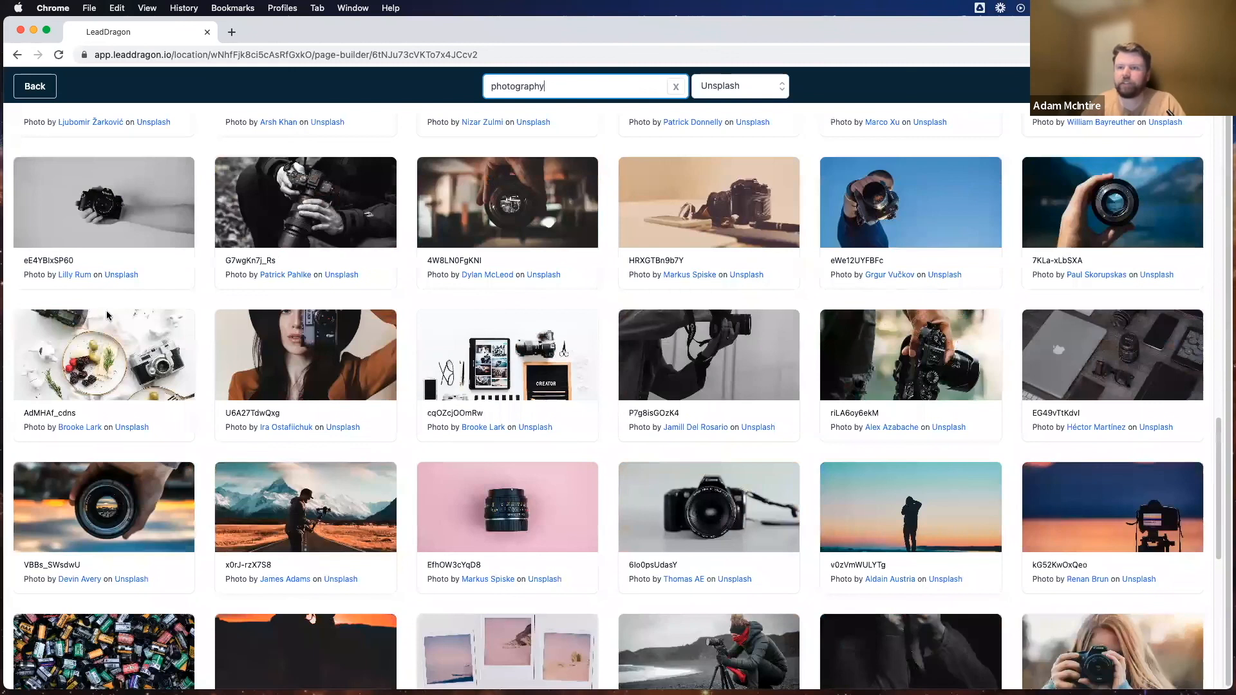
scroll(362, 276, up, 2)
click(103, 319)
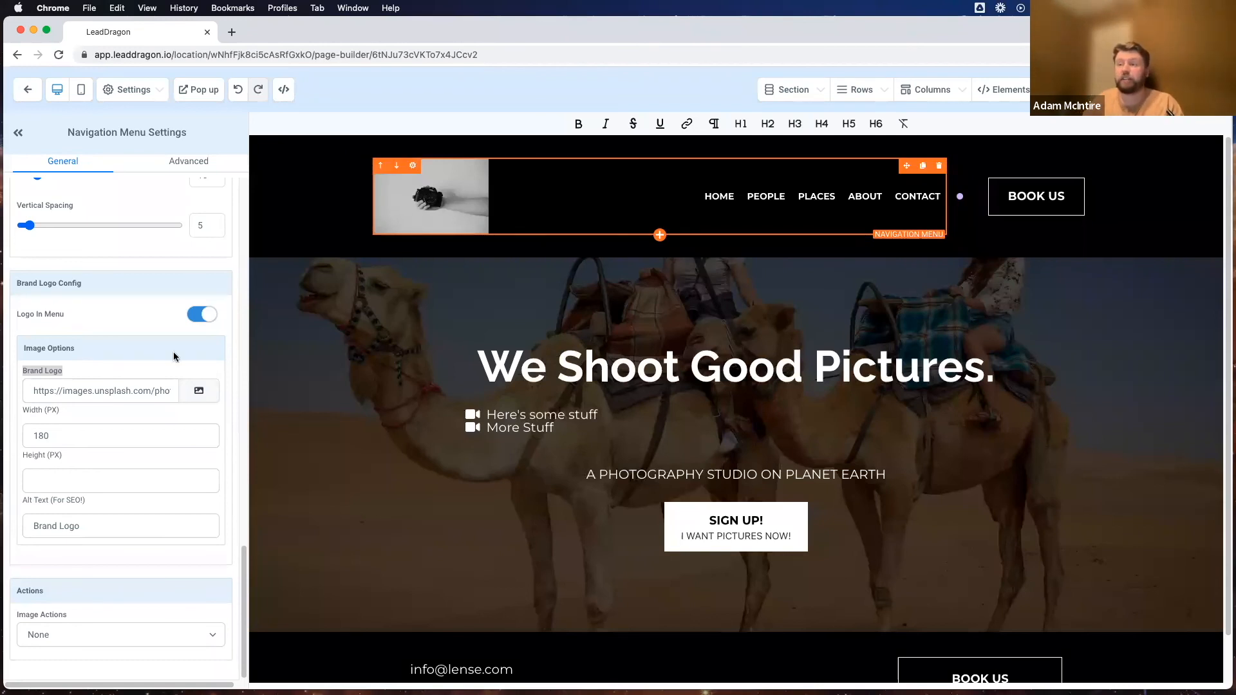
Step: Change the title of the Places menu item to "Where We Shoot"
scroll(86, 442, up, 10)
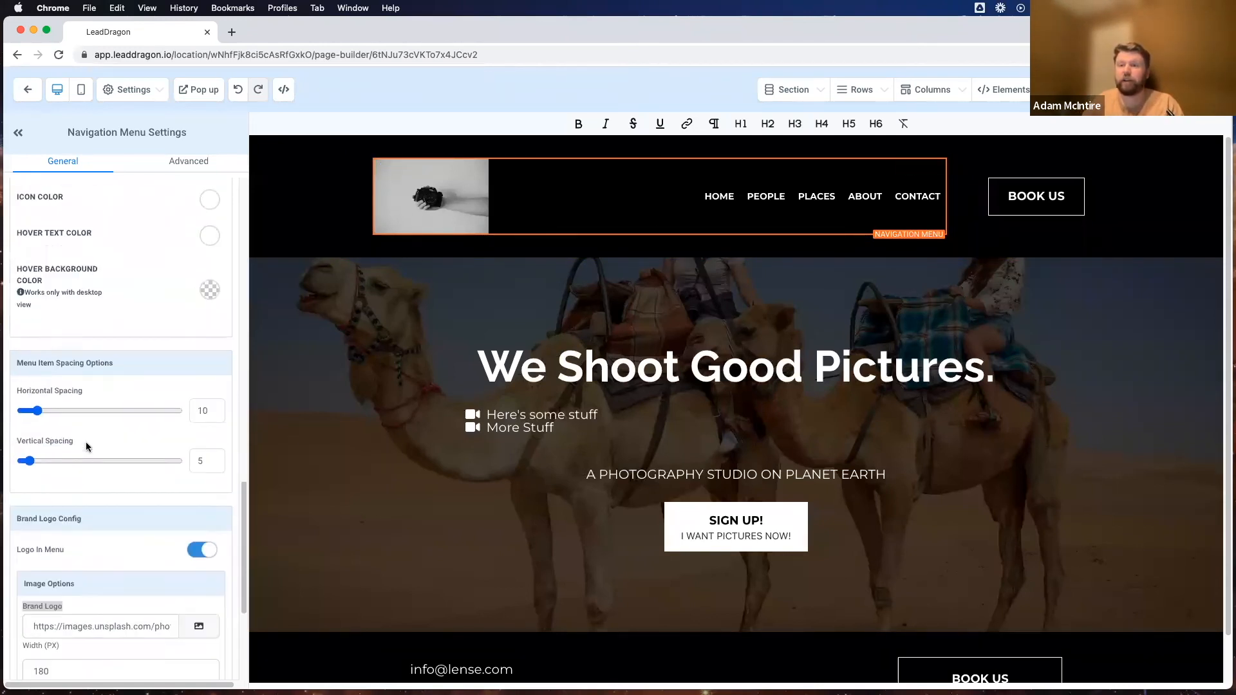
scroll(67, 301, up, 5)
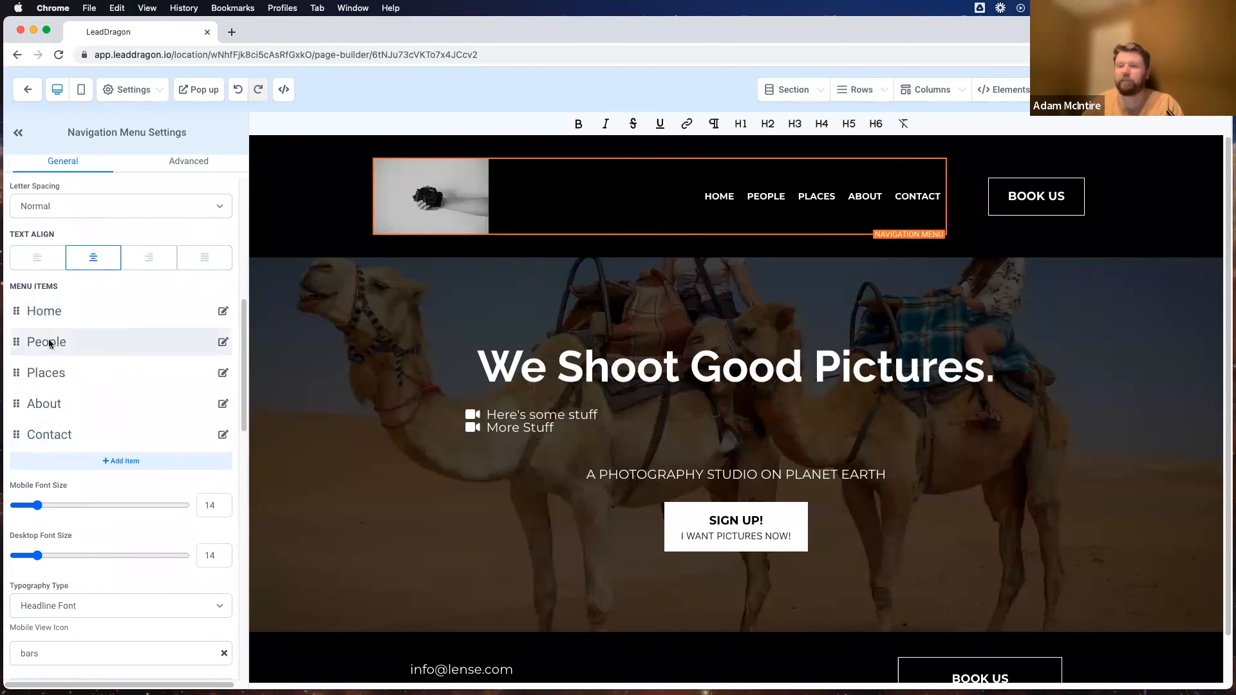
click(222, 372)
double_click(602, 321)
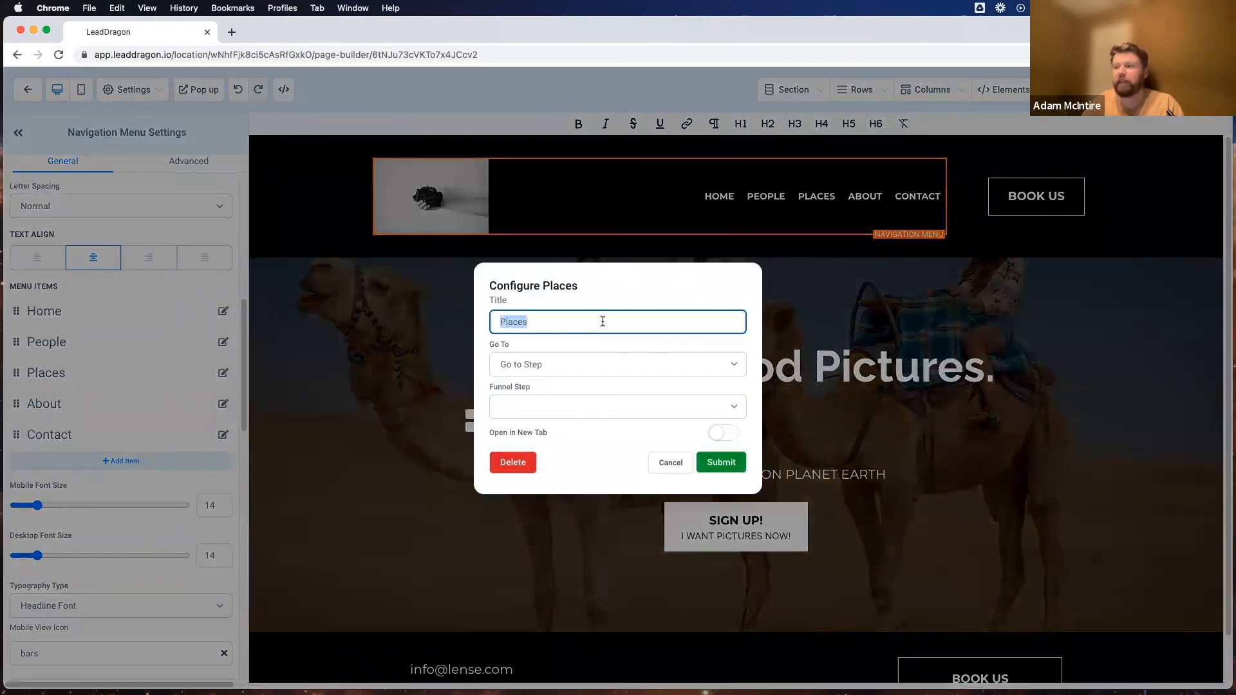
text(Where )
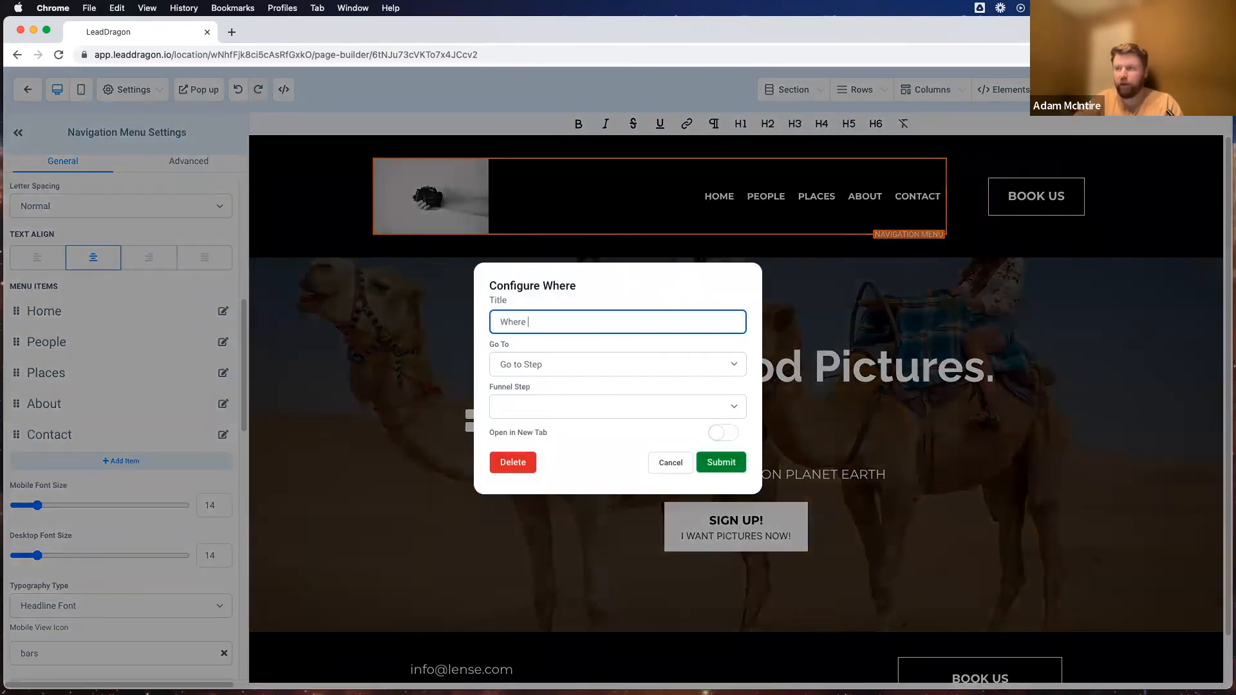
text(We Shoot)
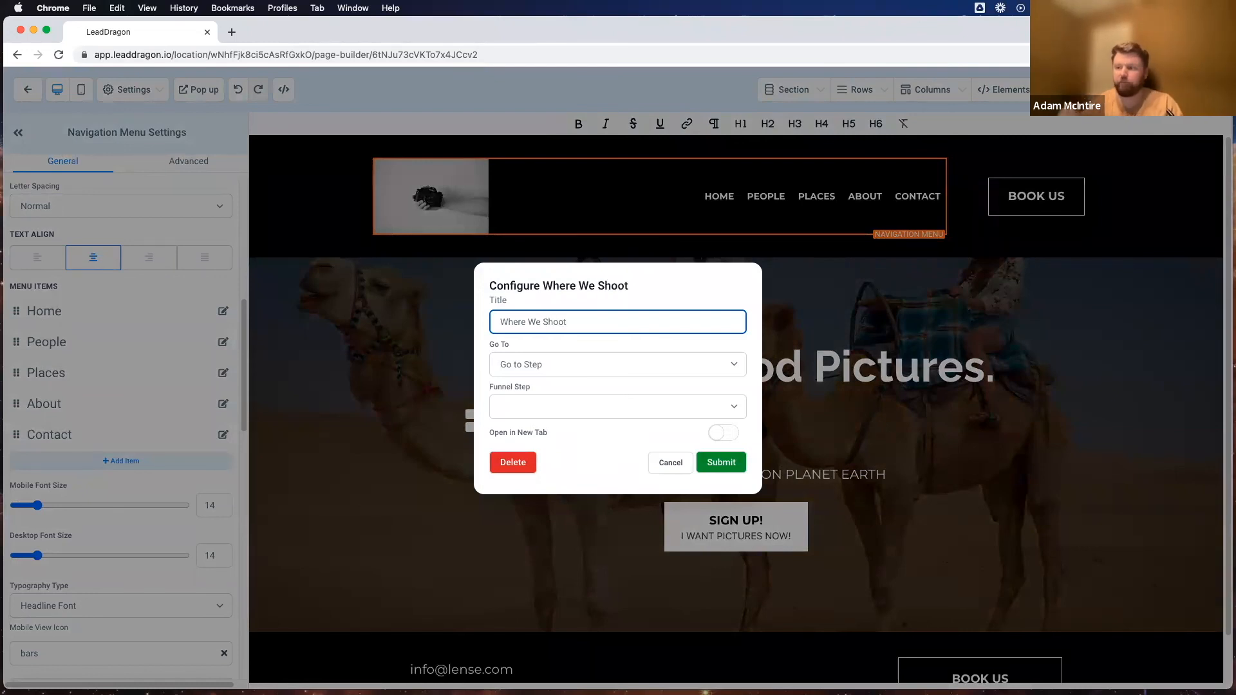
Step: Keep Go to Step as the Where We Shoot item's link type, set its funnel step to PLACES, and submit
triple_click(538, 348)
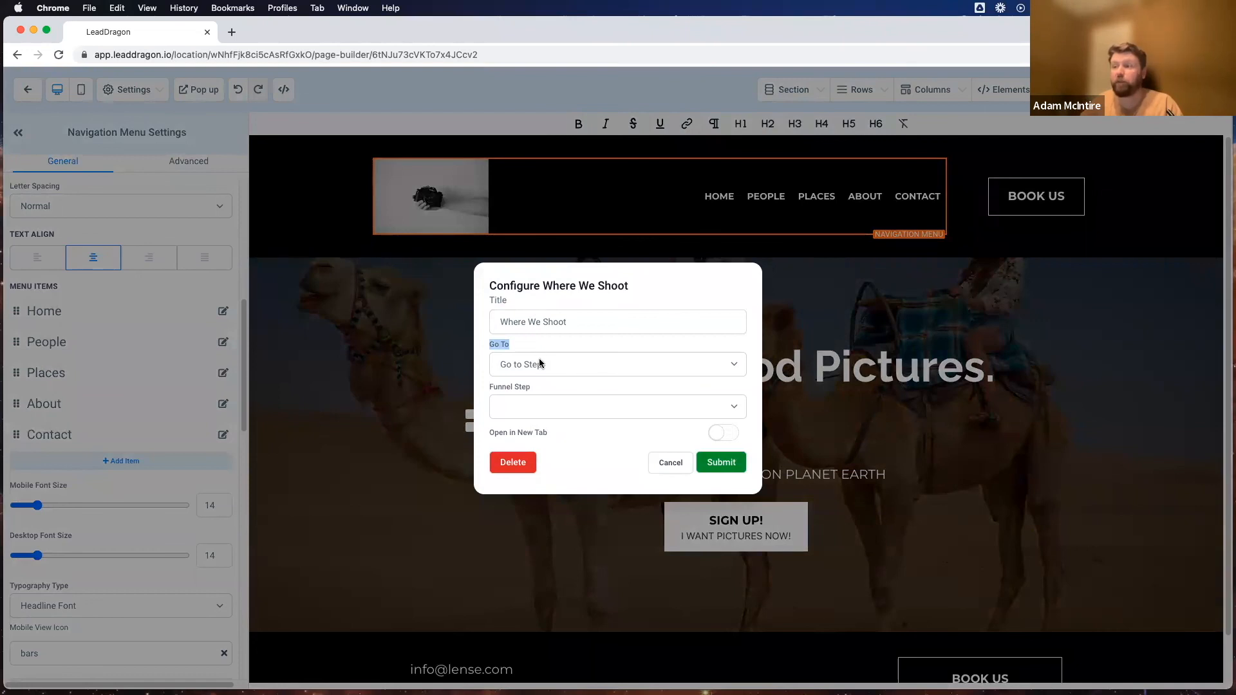
click(539, 366)
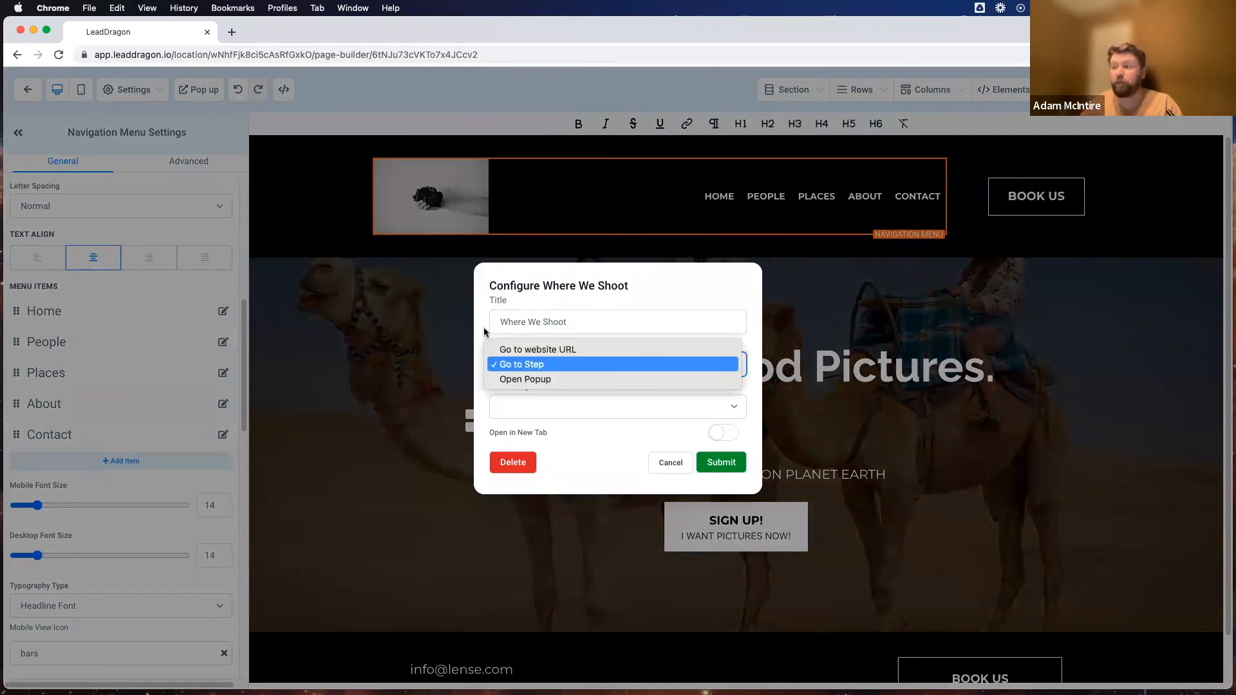
click(512, 402)
click(525, 406)
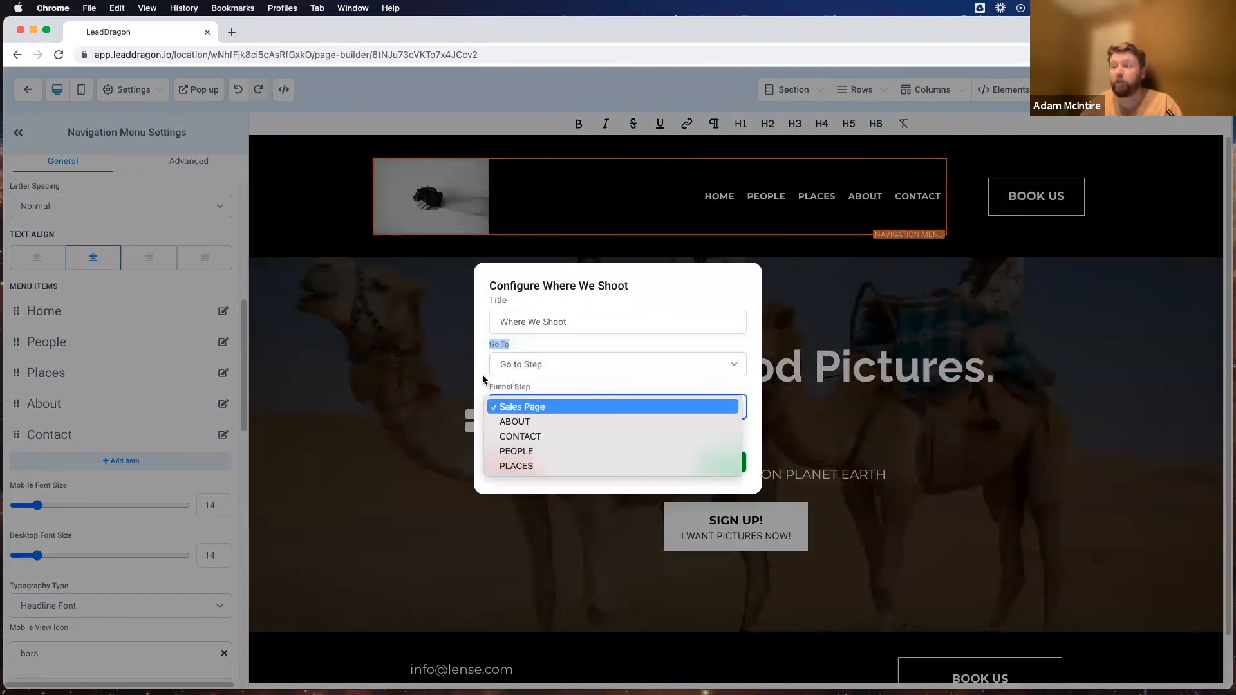
click(529, 407)
click(526, 405)
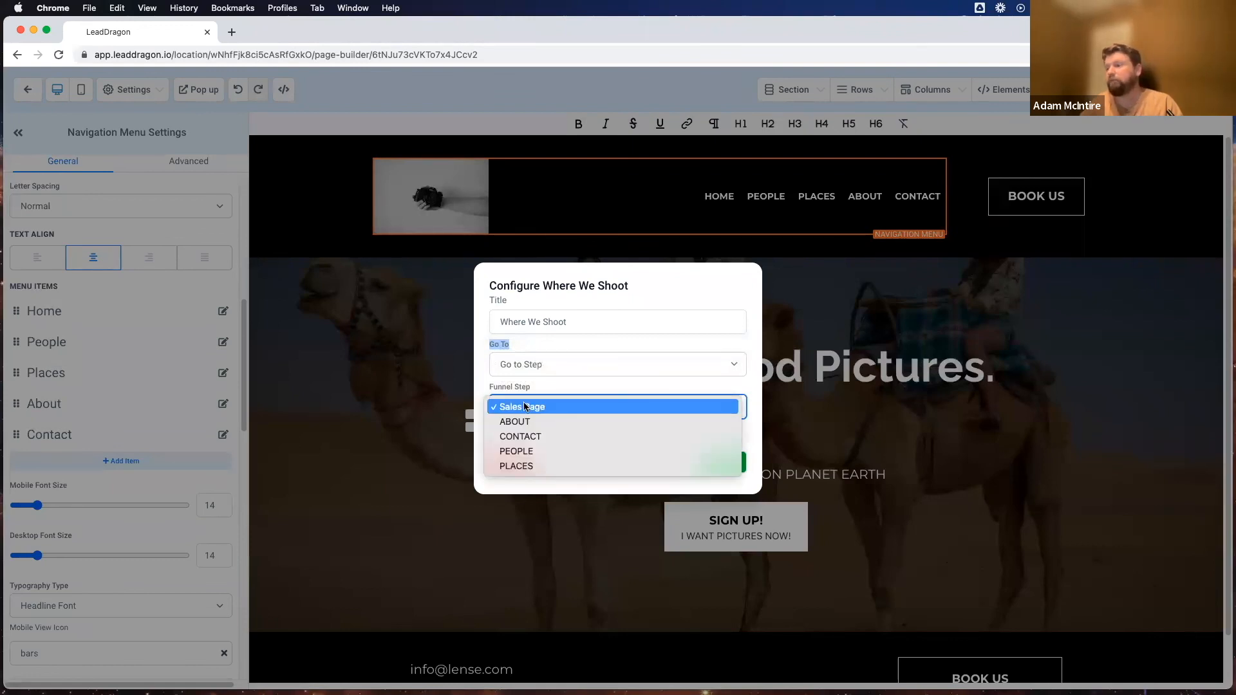
click(520, 464)
click(562, 435)
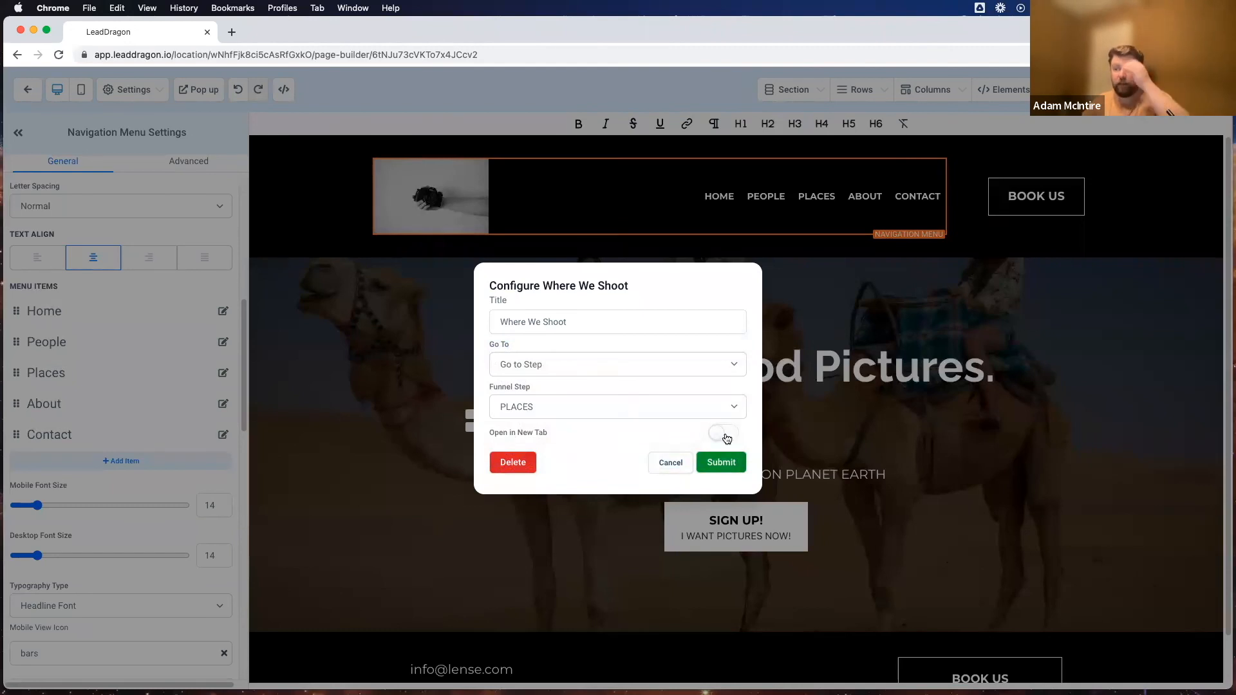
click(720, 463)
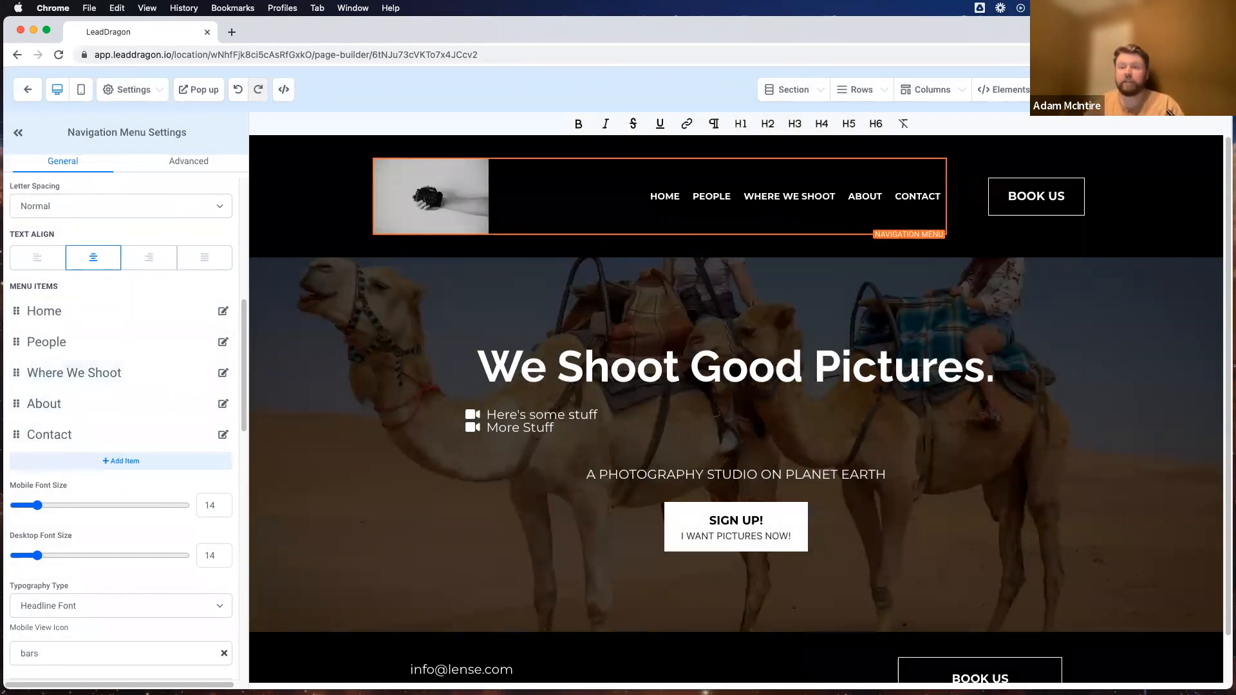
Step: Add a menu item titled "Houston" and nest it beneath Where We Shoot
click(68, 461)
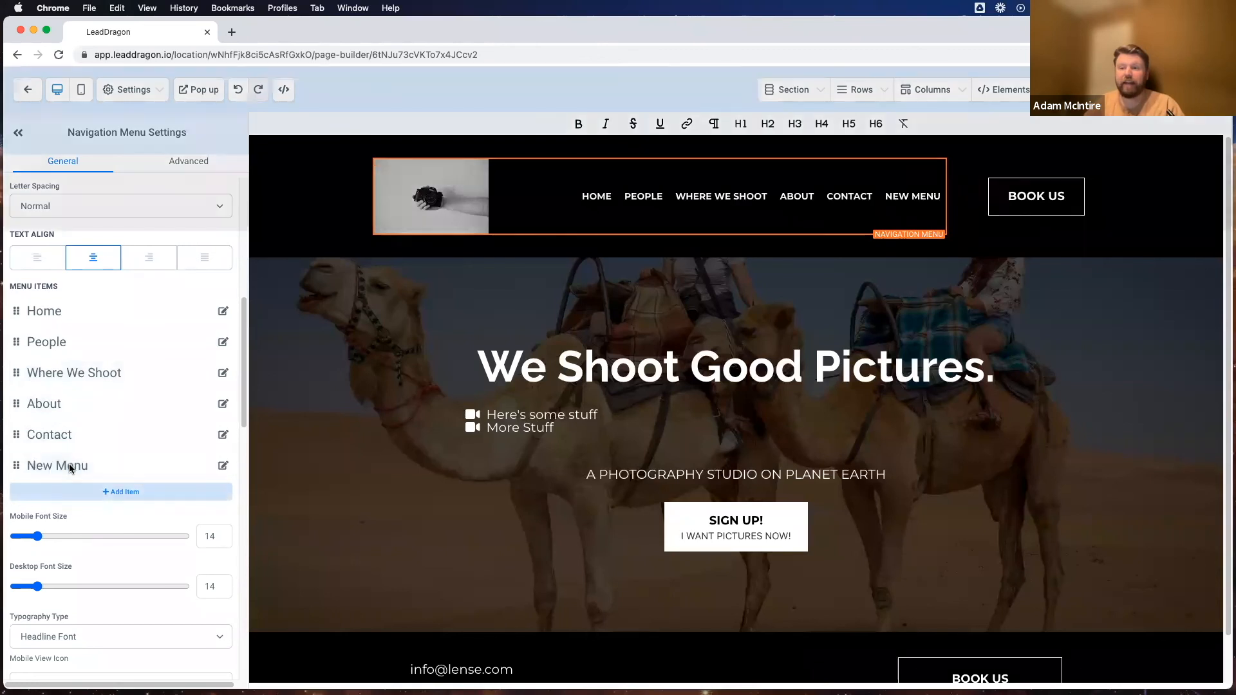
triple_click(579, 321)
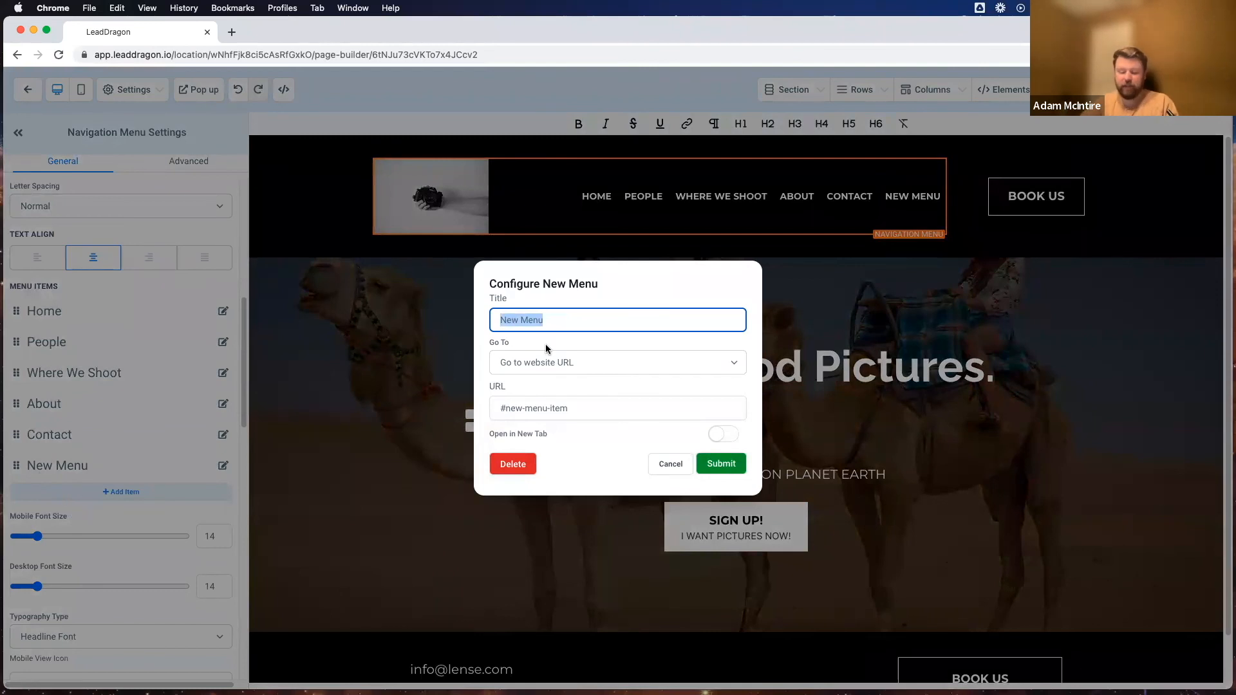
text(Houston)
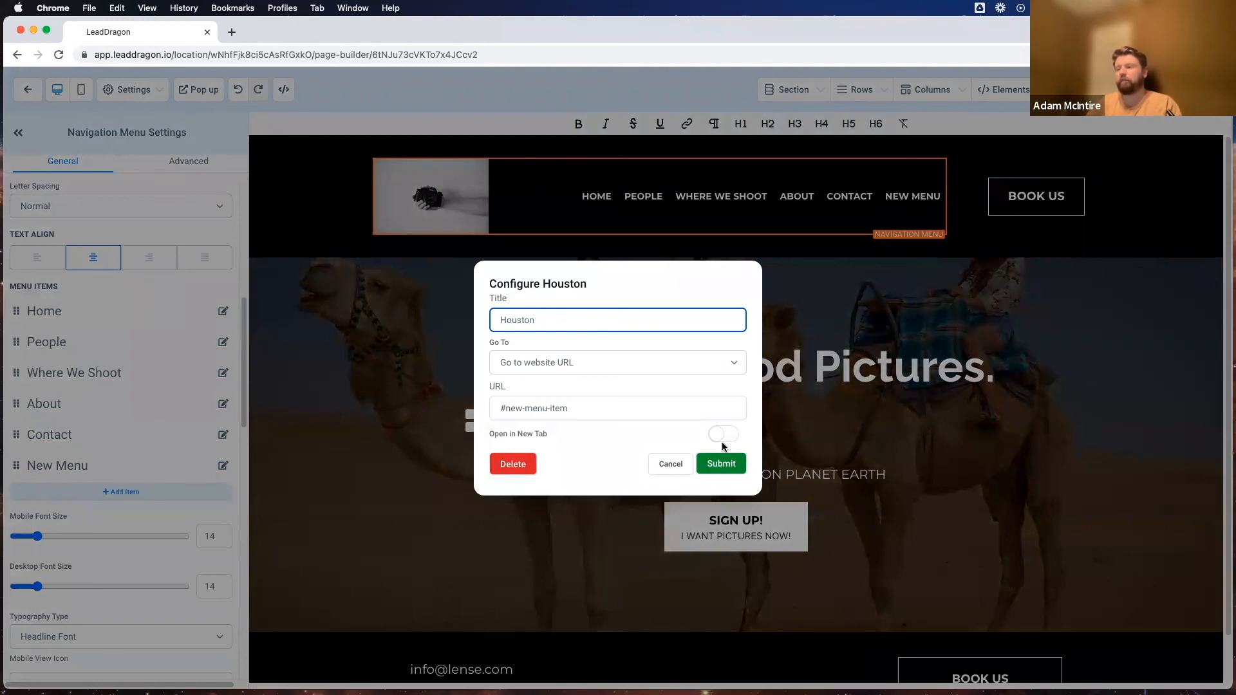
click(721, 463)
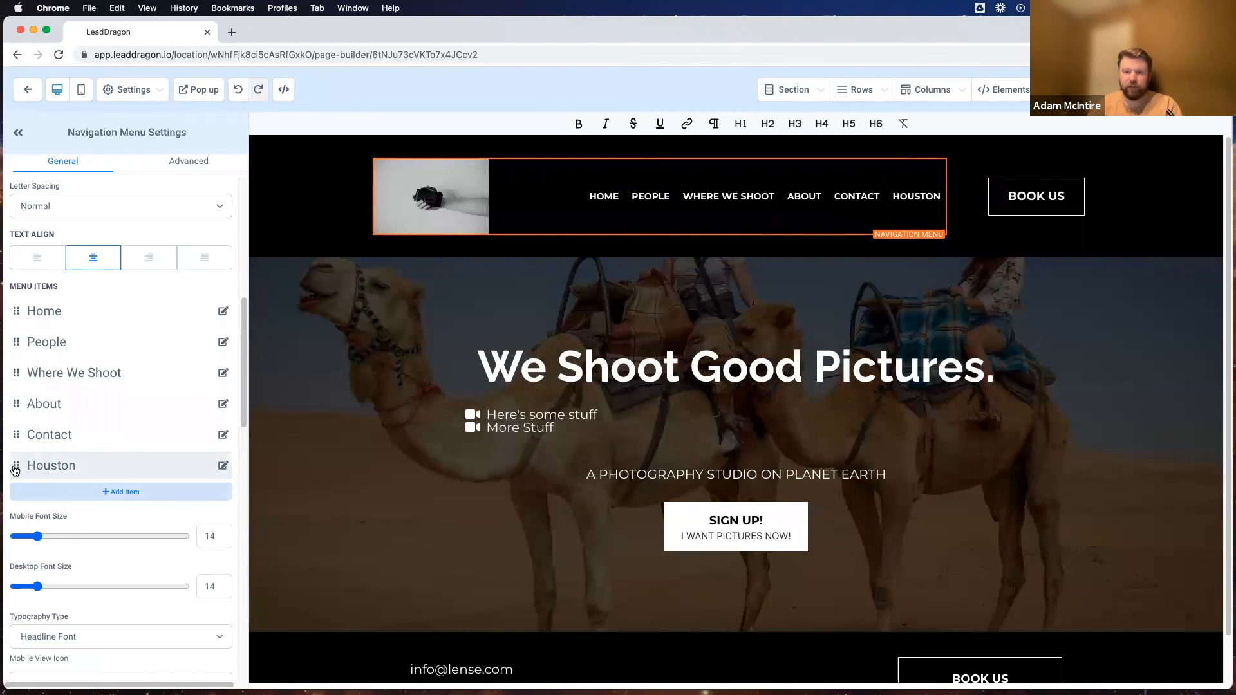
drag(16, 469, 27, 401)
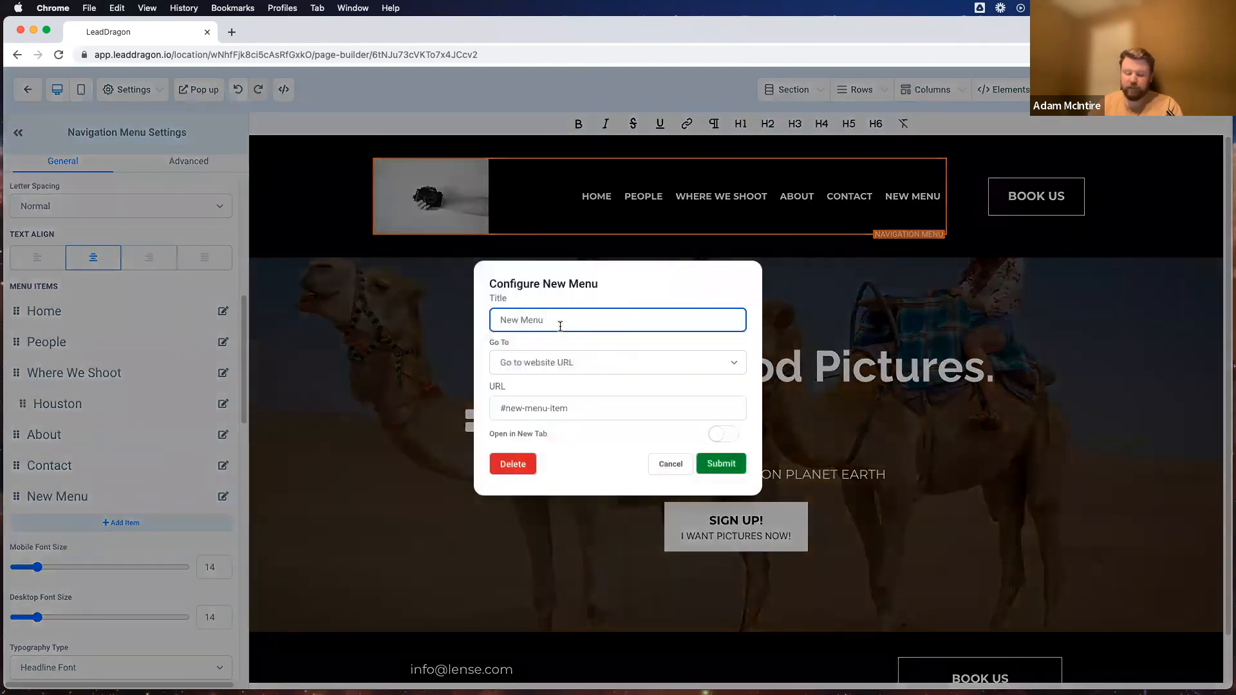
Step: Title another new menu item "Los Angeles" and nest it under Where We Shoot, below Houston
triple_click(560, 322)
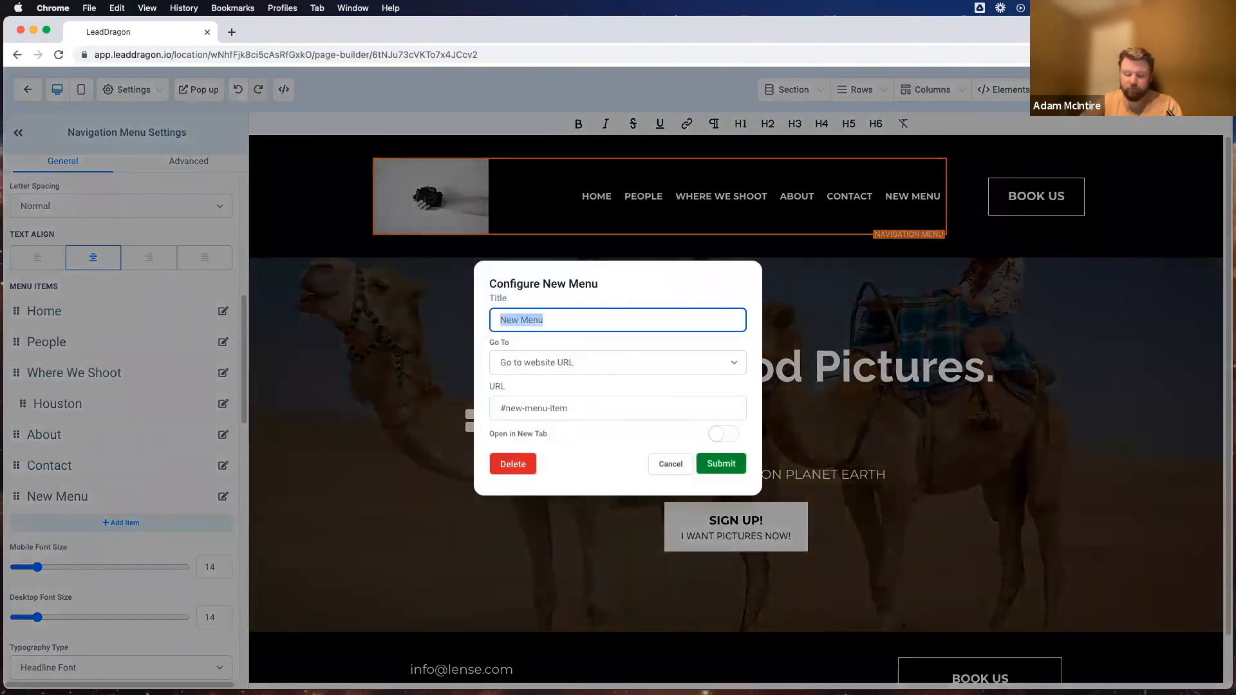
text(Los Angeles)
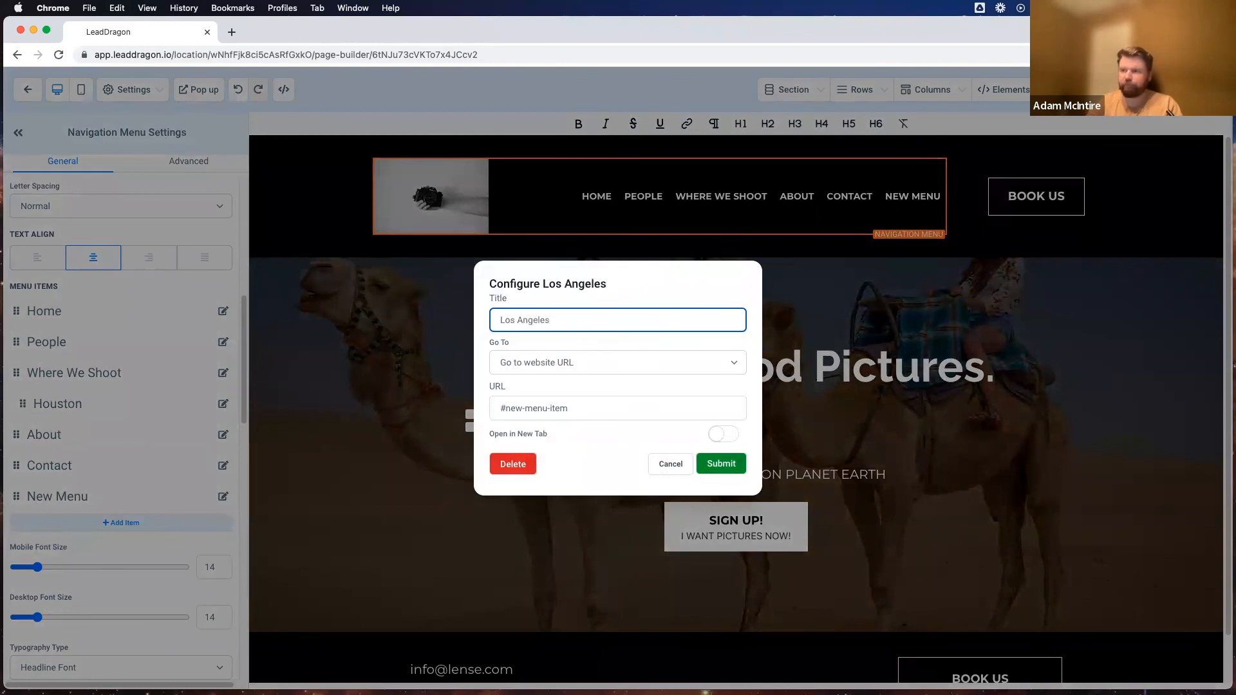
click(701, 463)
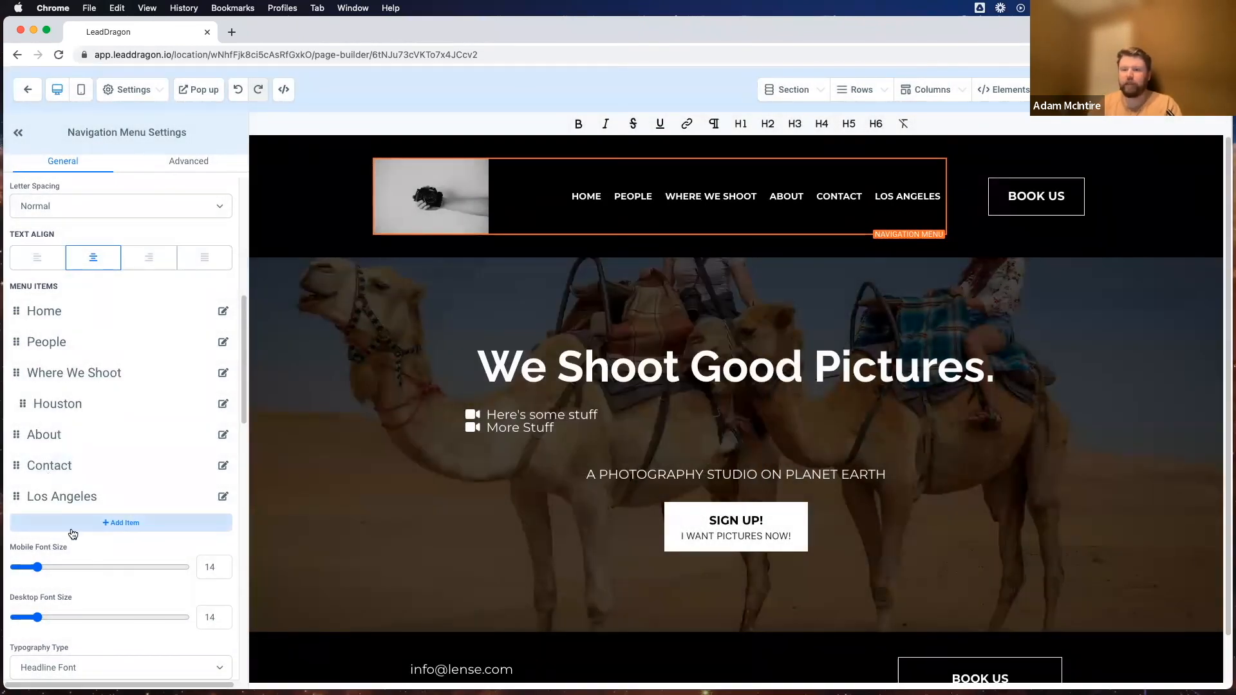
drag(16, 497, 39, 406)
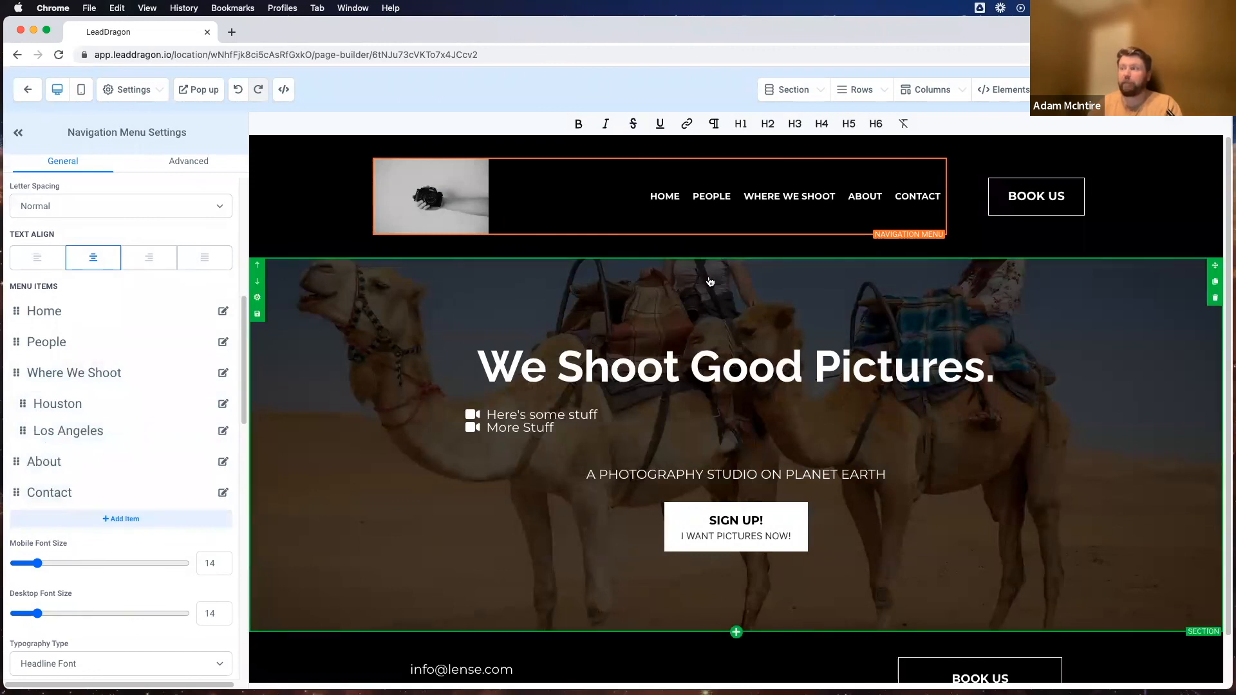
Step: Set the People menu item's funnel step to PEOPLE, submit it, and save the page including the global section changes
mouse_move(798, 198)
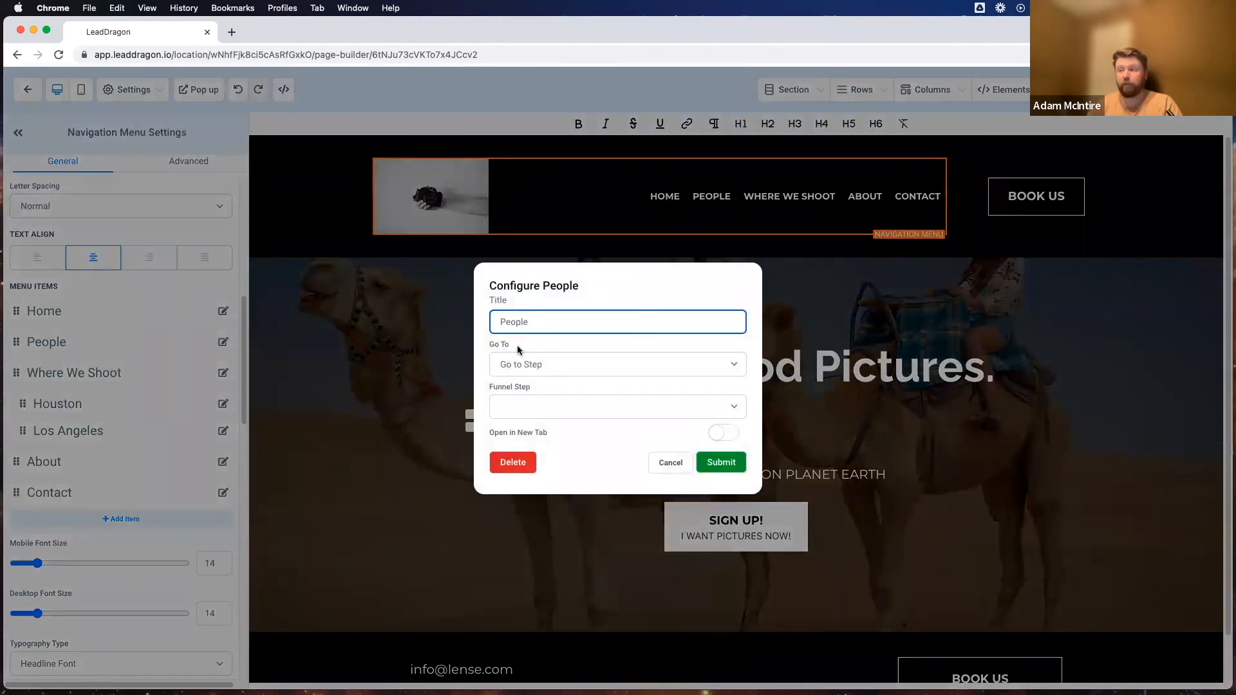
click(518, 406)
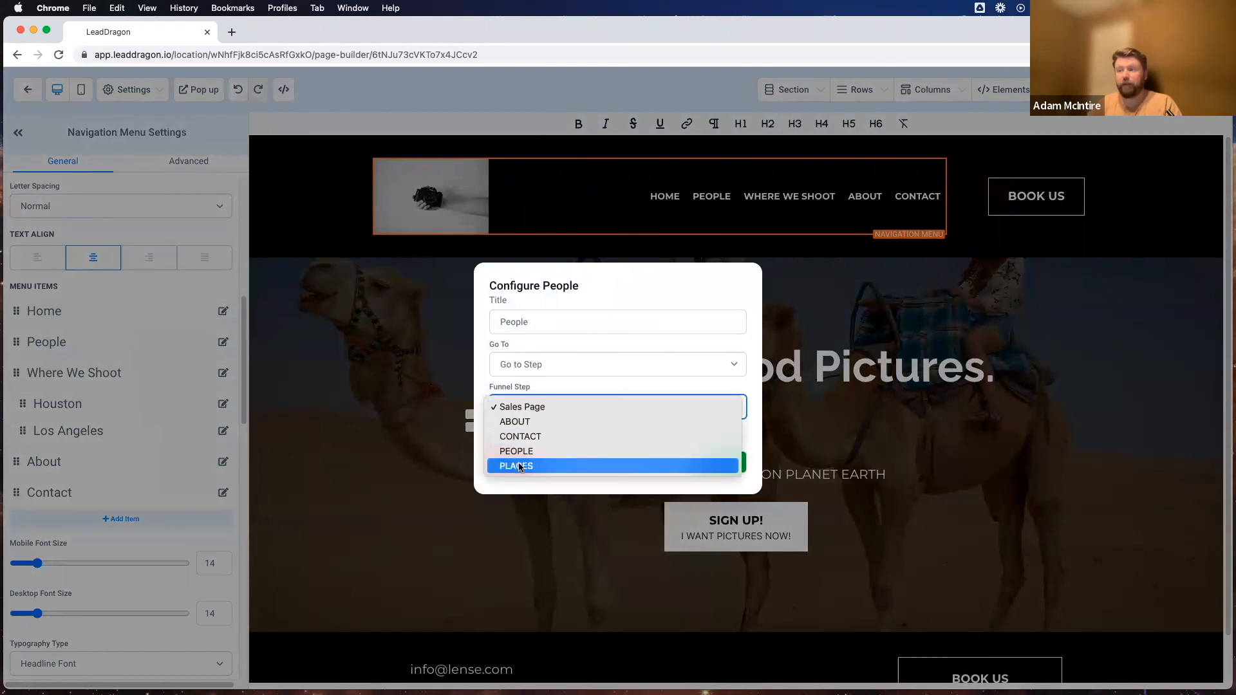
click(521, 451)
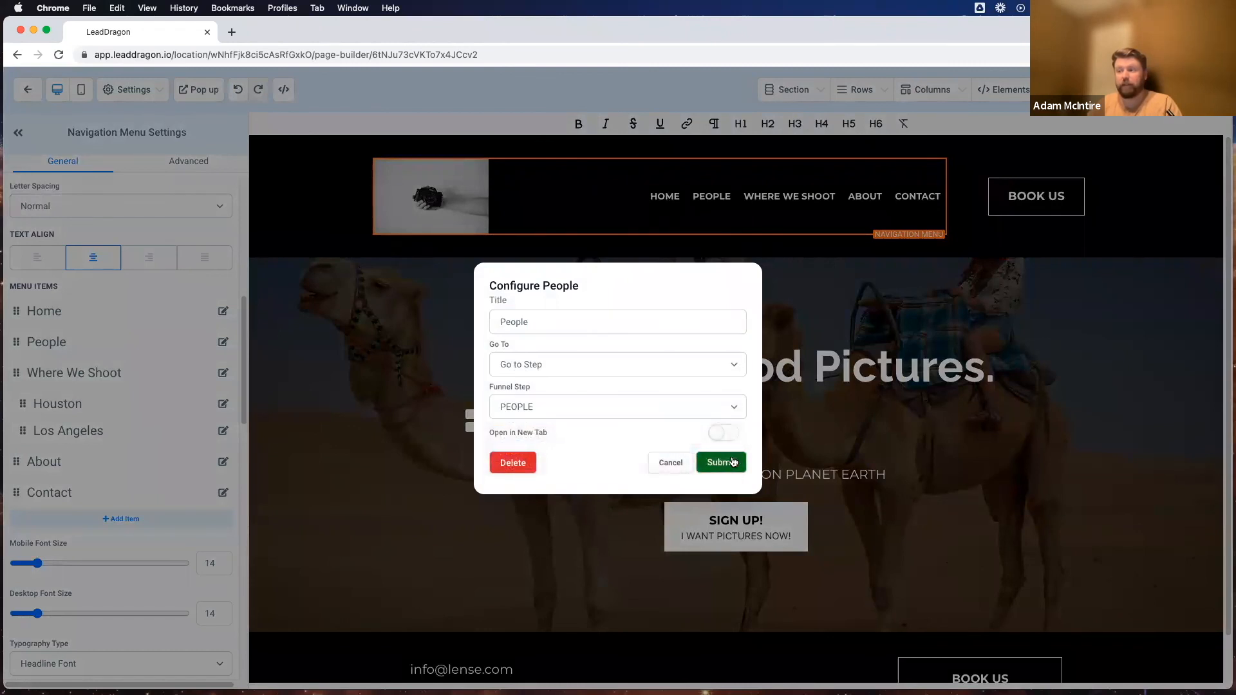
click(716, 462)
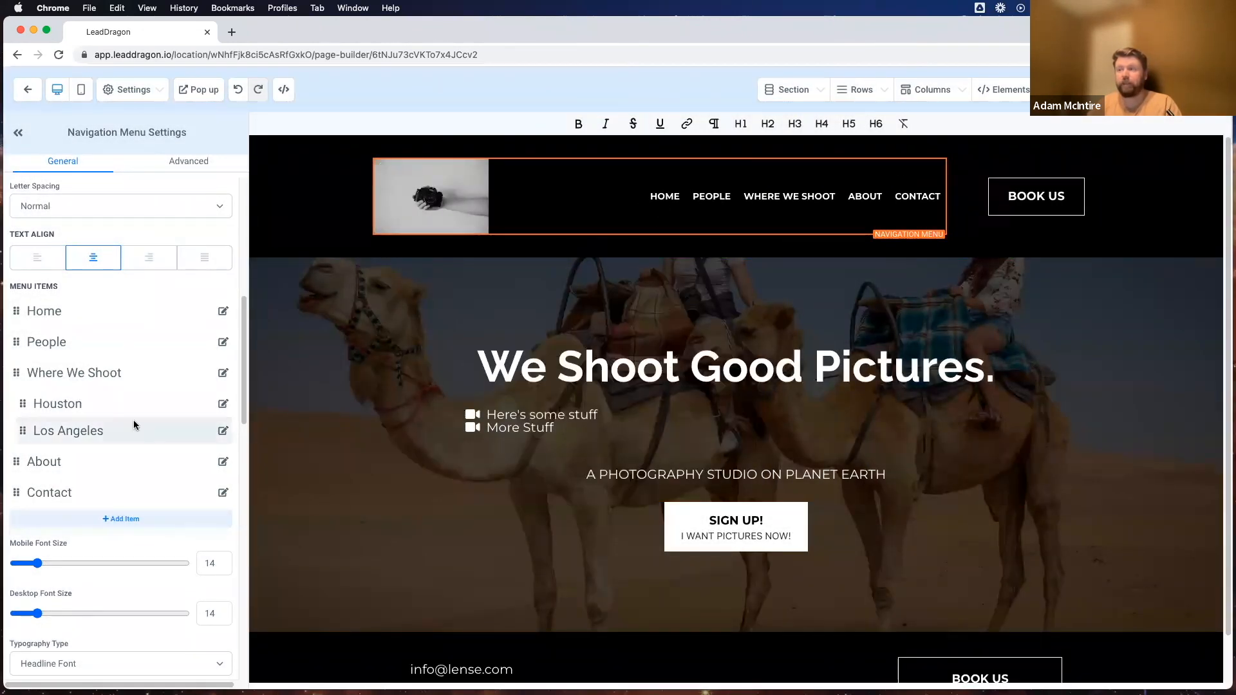
click(1189, 89)
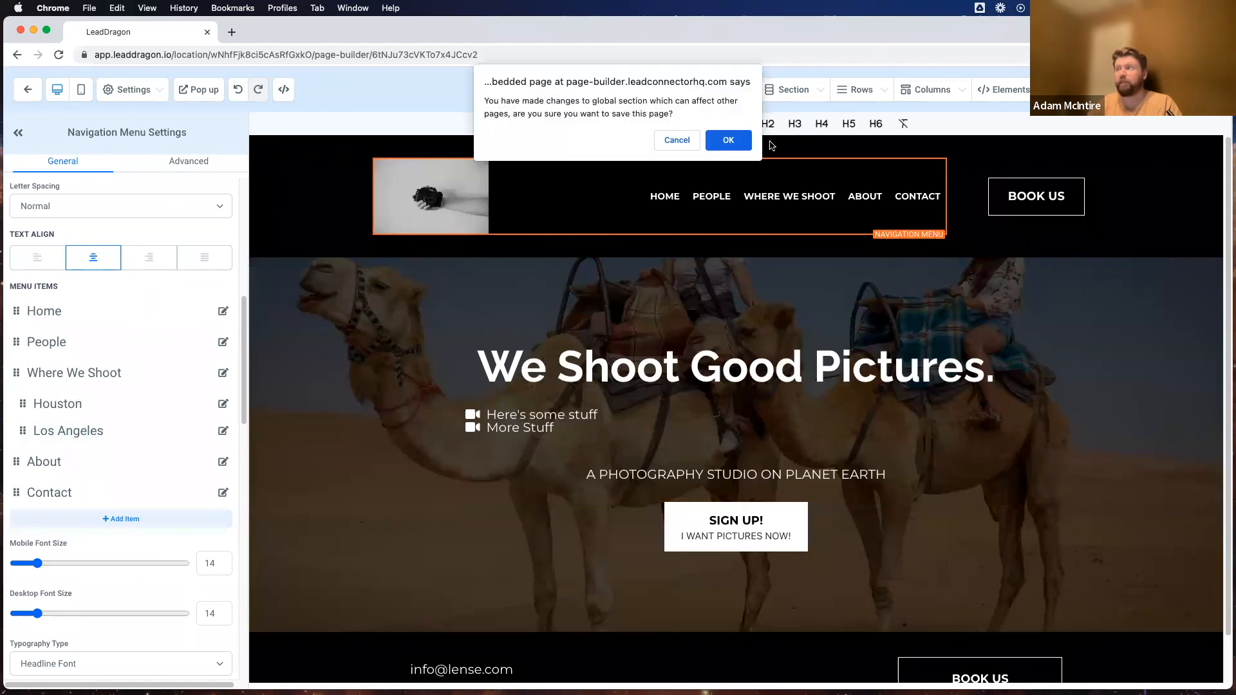
click(739, 140)
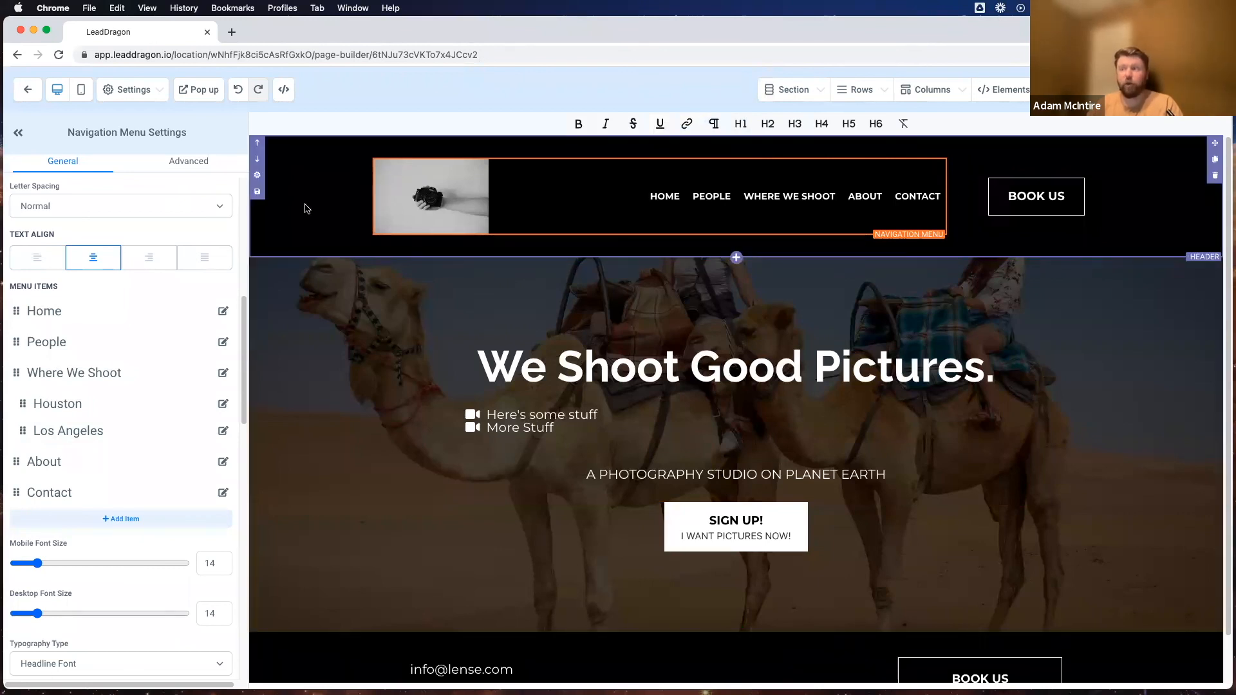
scroll(325, 212, down, 2)
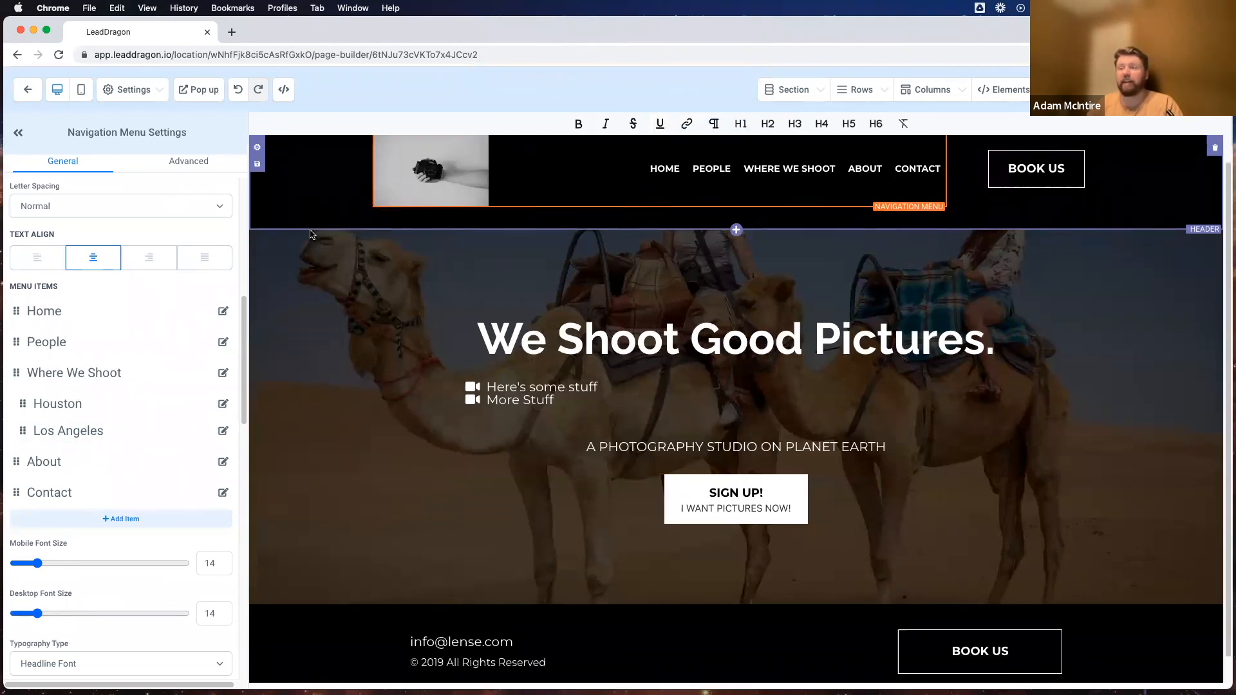
scroll(360, 634, up, 2)
scroll(325, 644, down, 2)
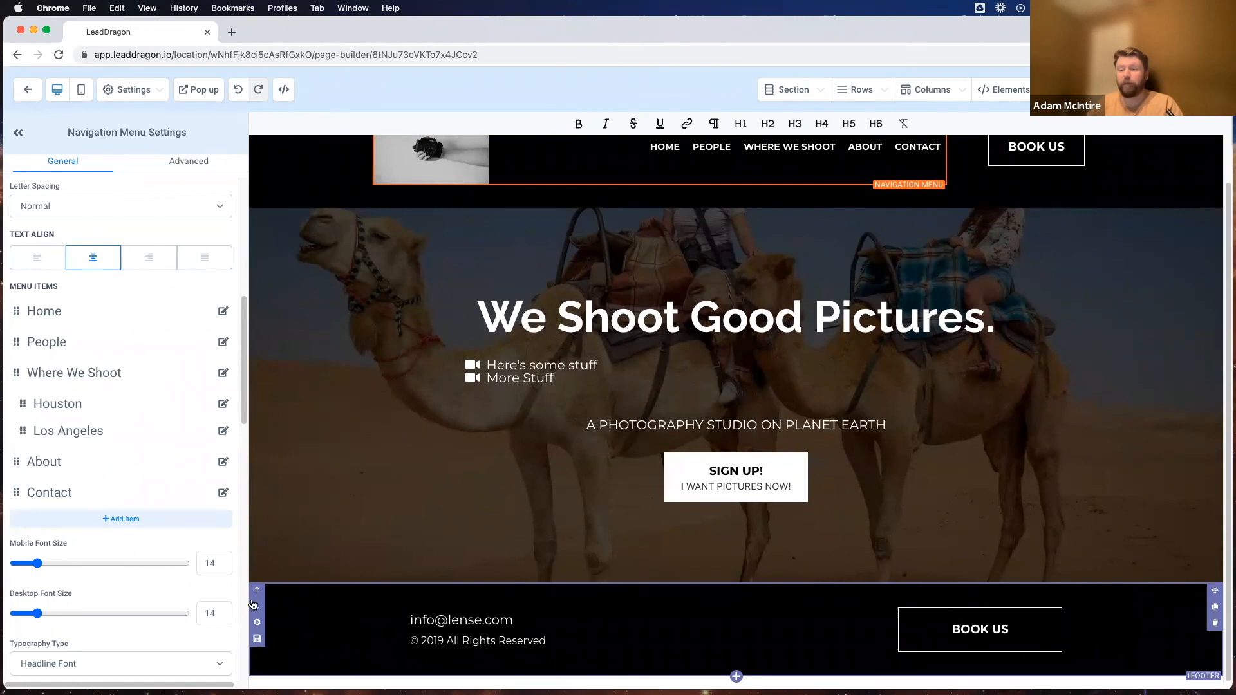
scroll(306, 459, up, 2)
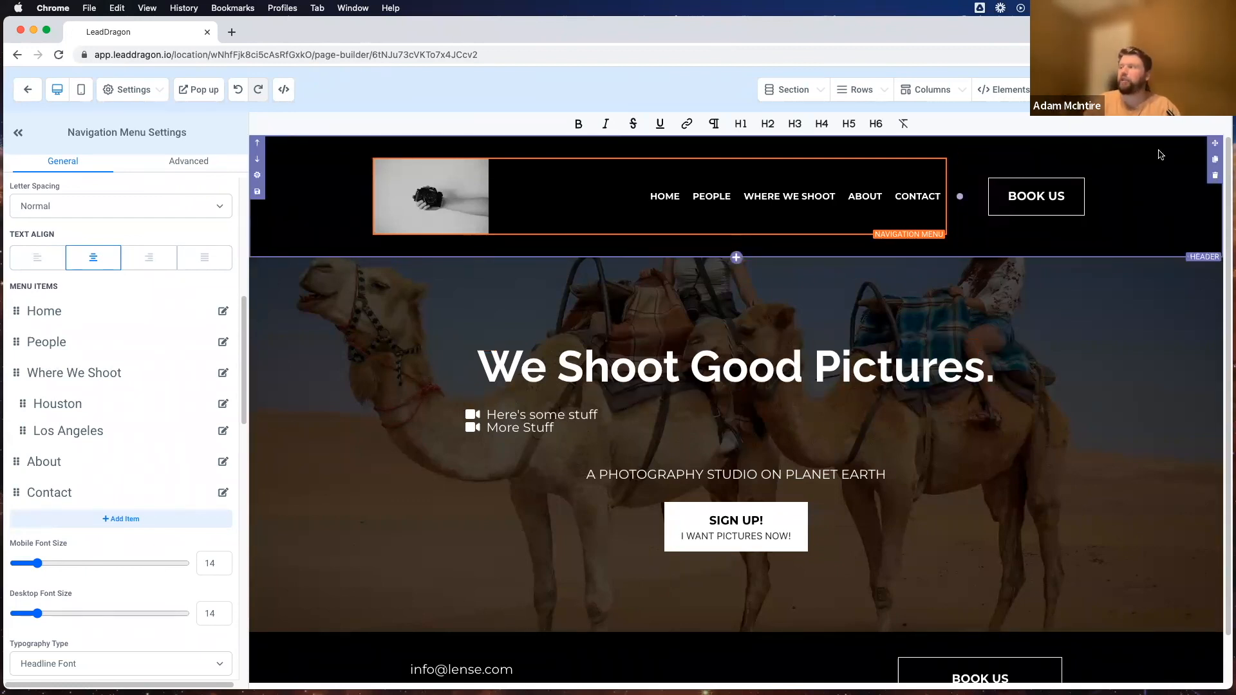
click(307, 191)
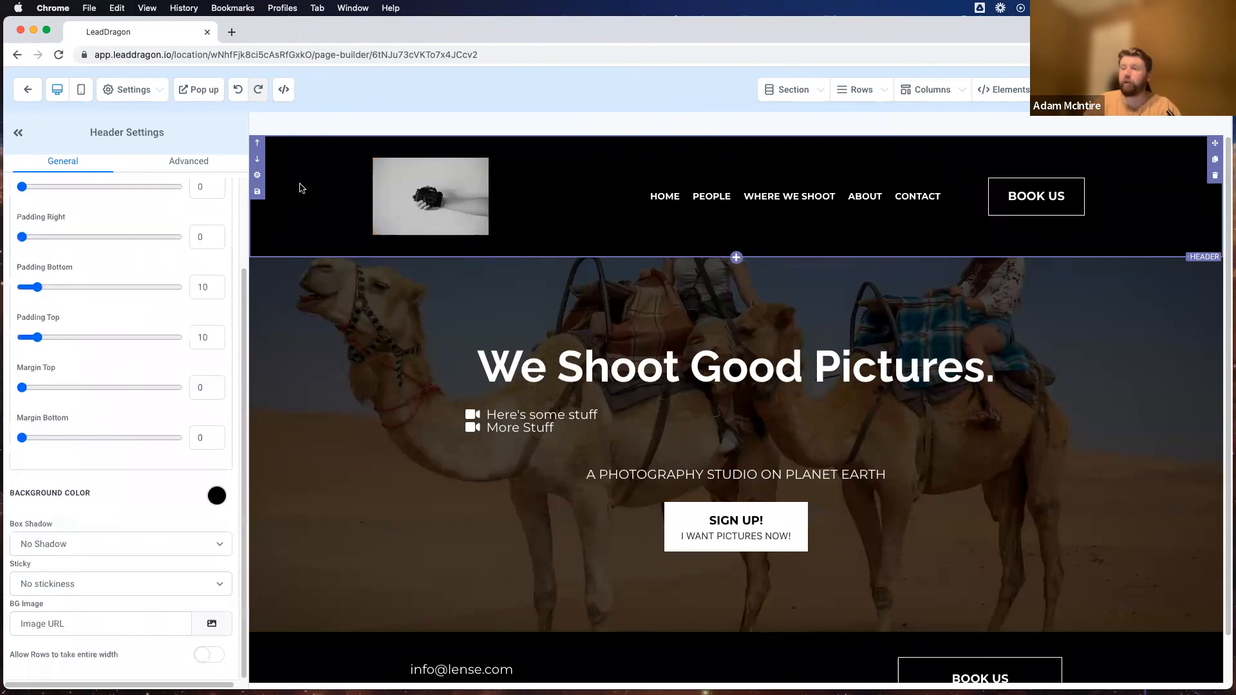
scroll(309, 309, down, 2)
Step: Choose Global Section in the hero section's save options, and close them without saving
click(317, 254)
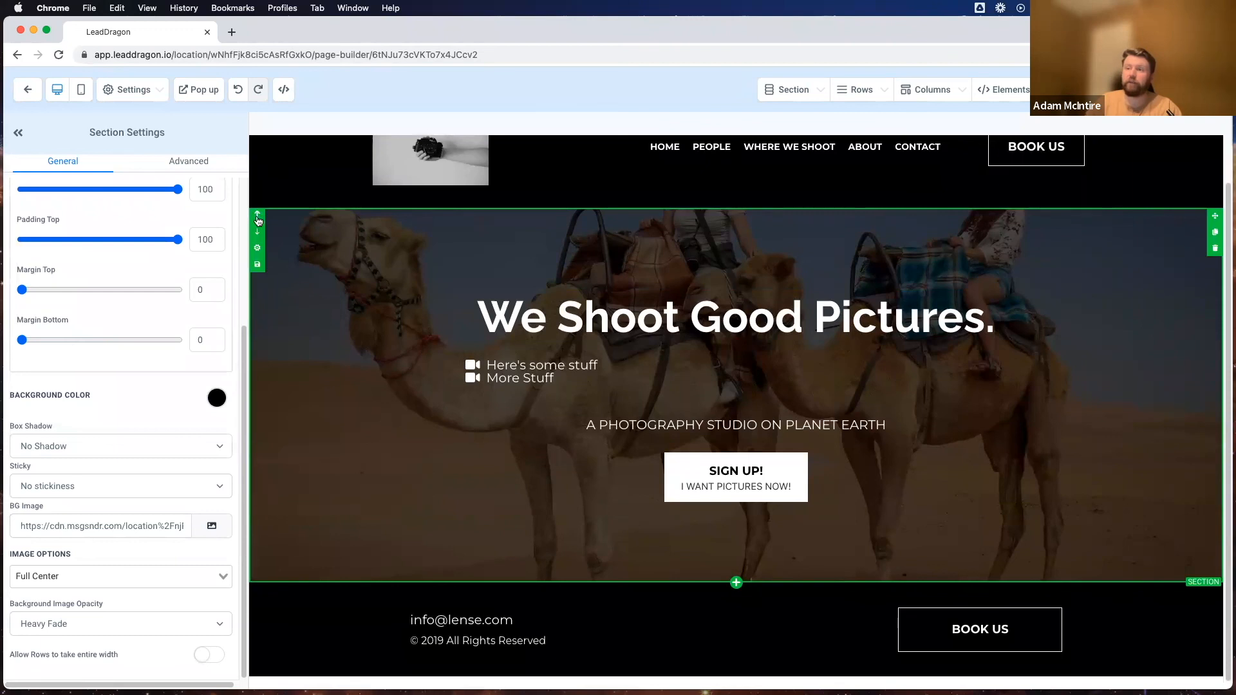
click(258, 265)
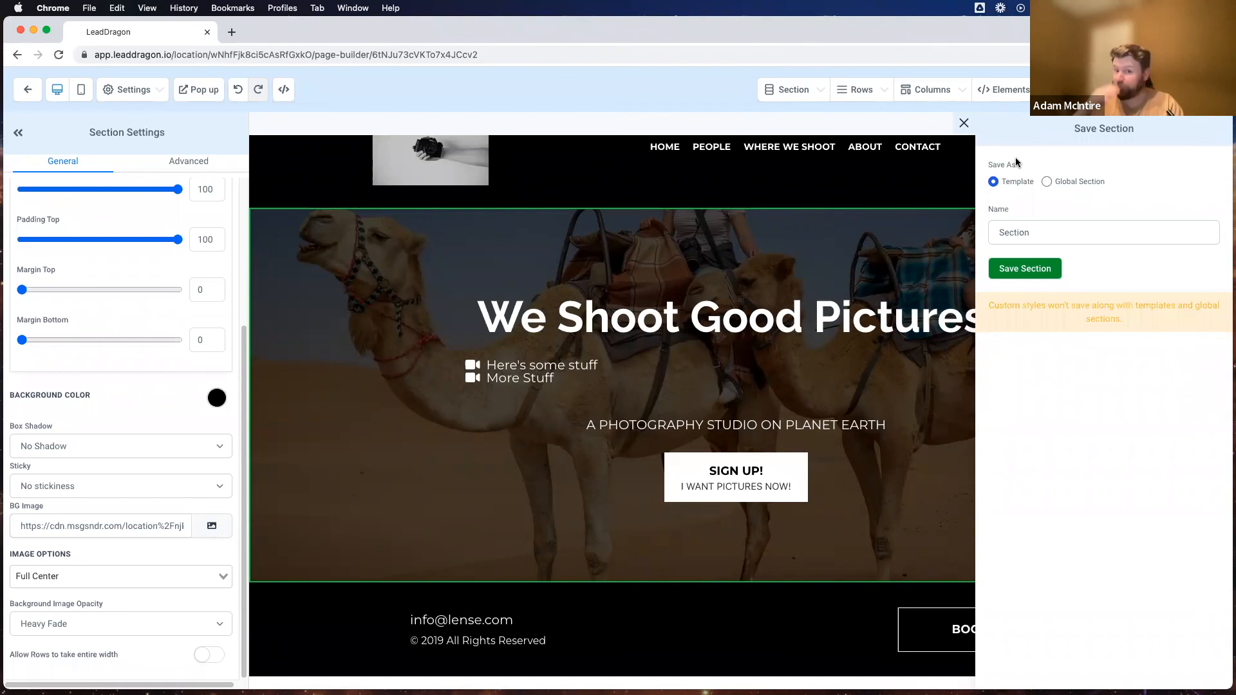
click(1047, 182)
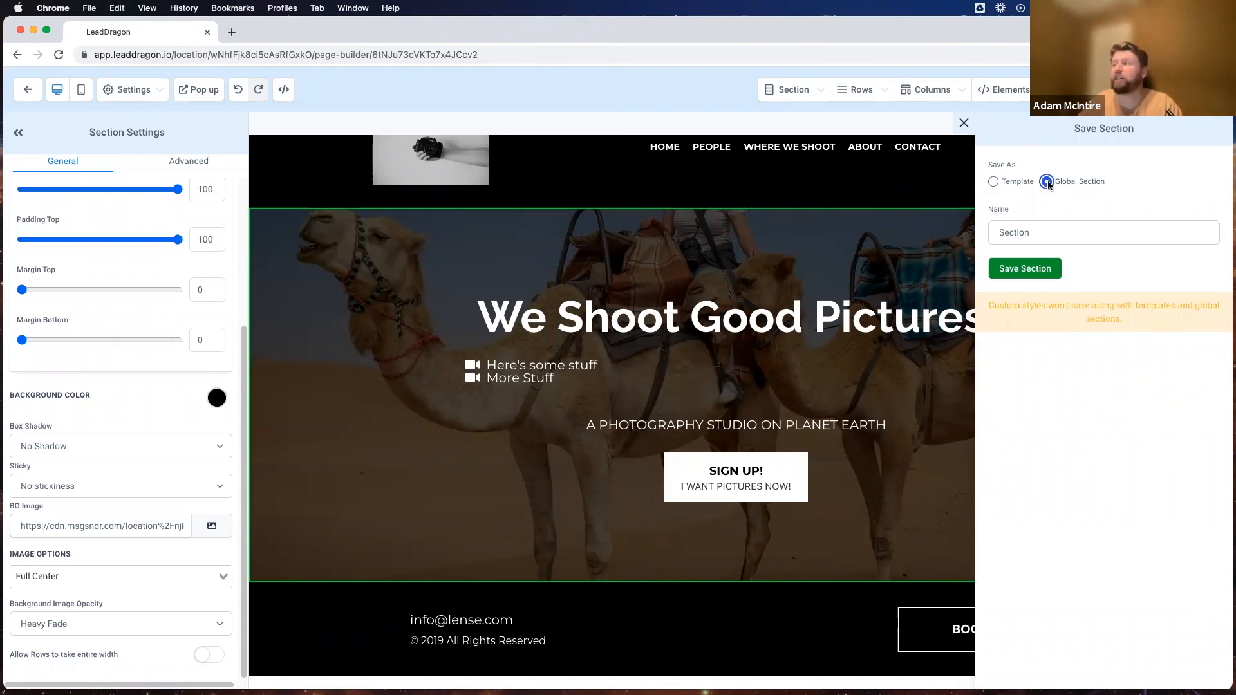
key(Tab)
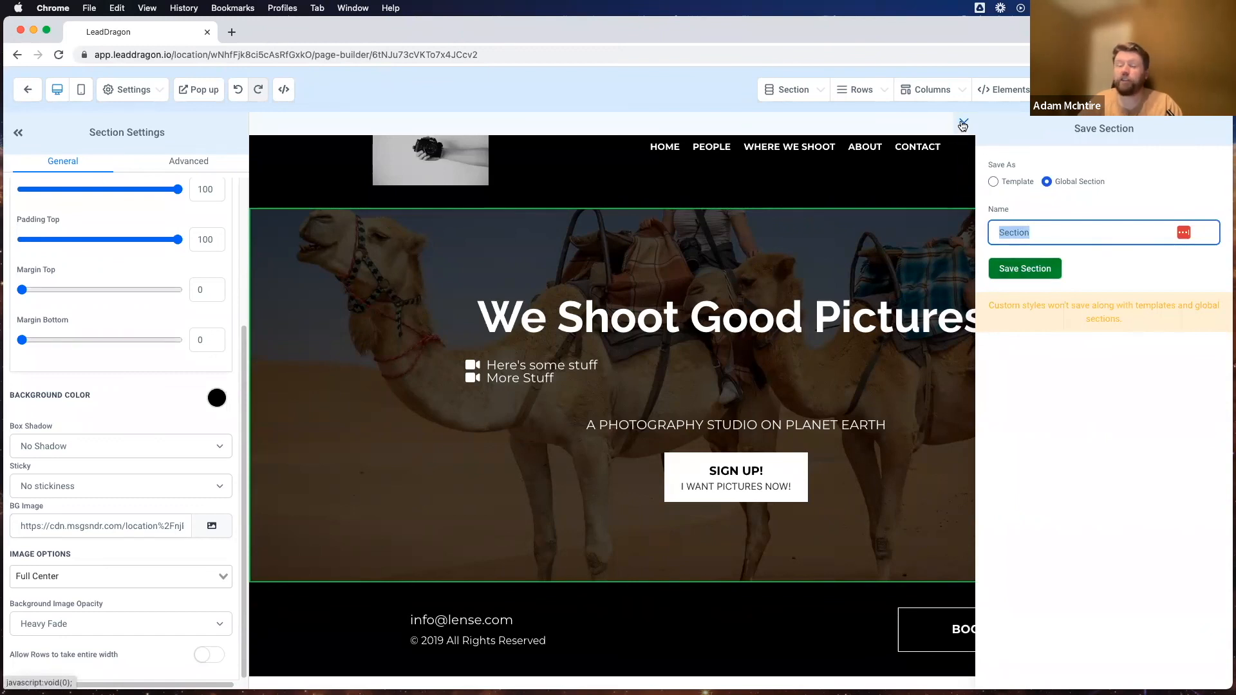
click(963, 124)
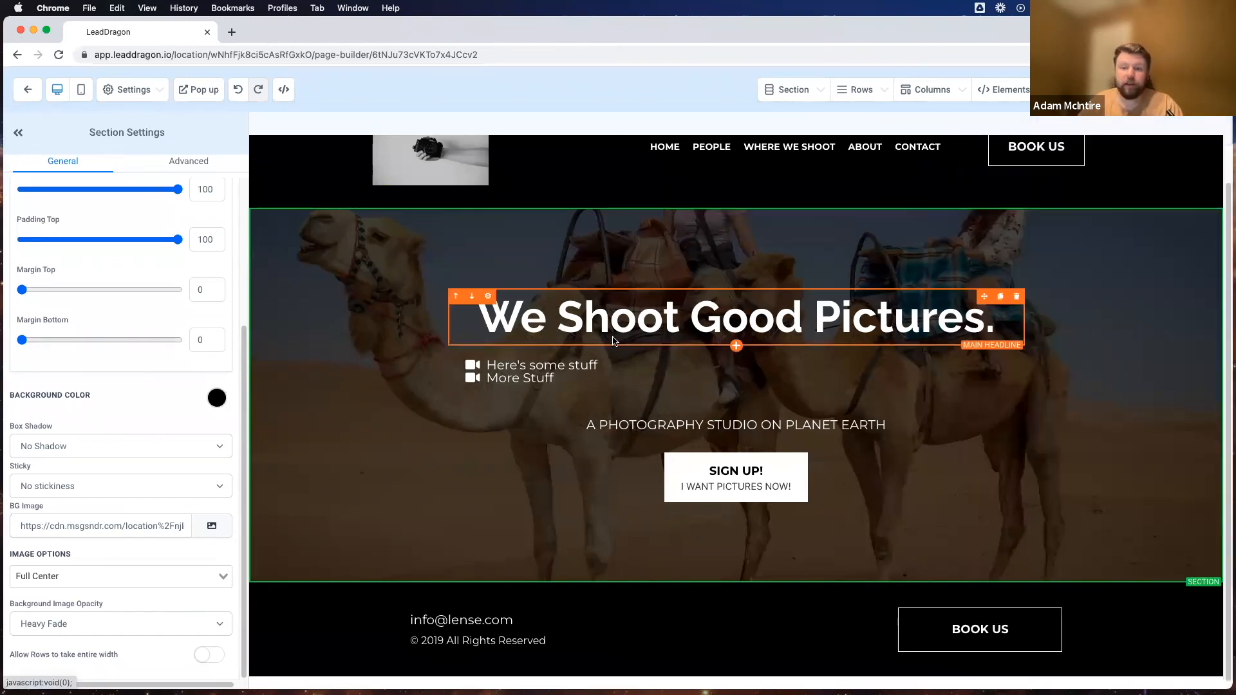
Step: Add a Divider element directly below the SIGN UP! button in the hero section and color it white
scroll(419, 372, up, 2)
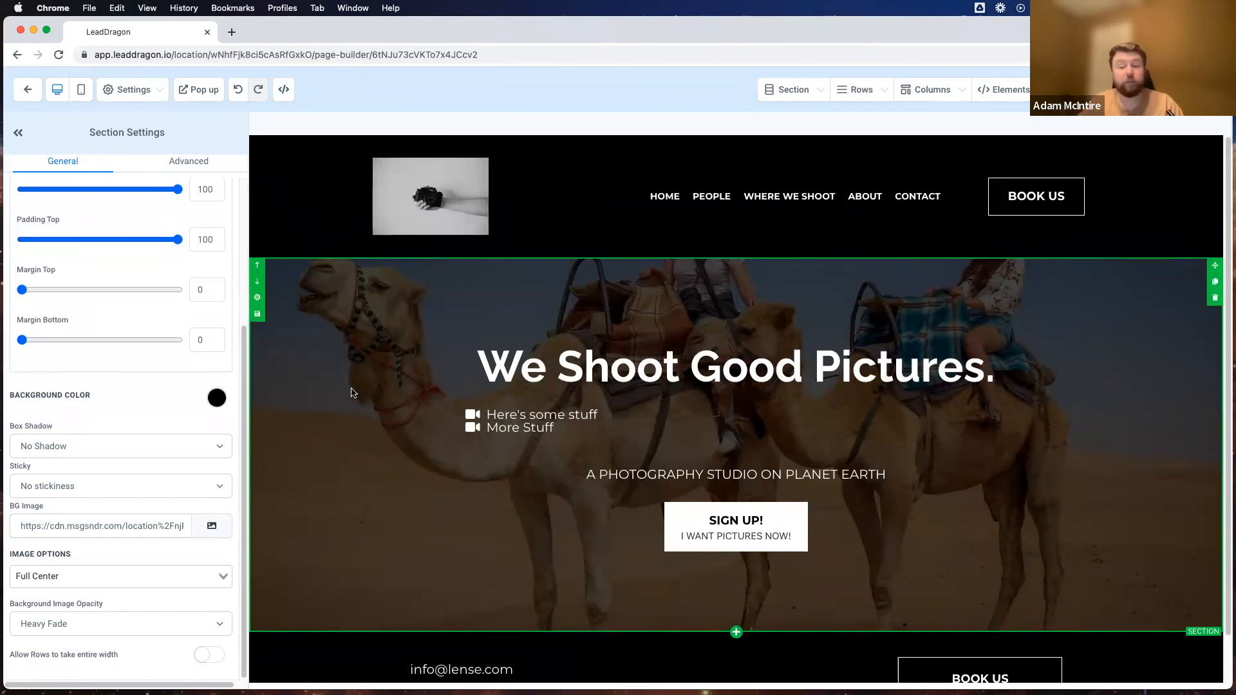
scroll(354, 393, down, 2)
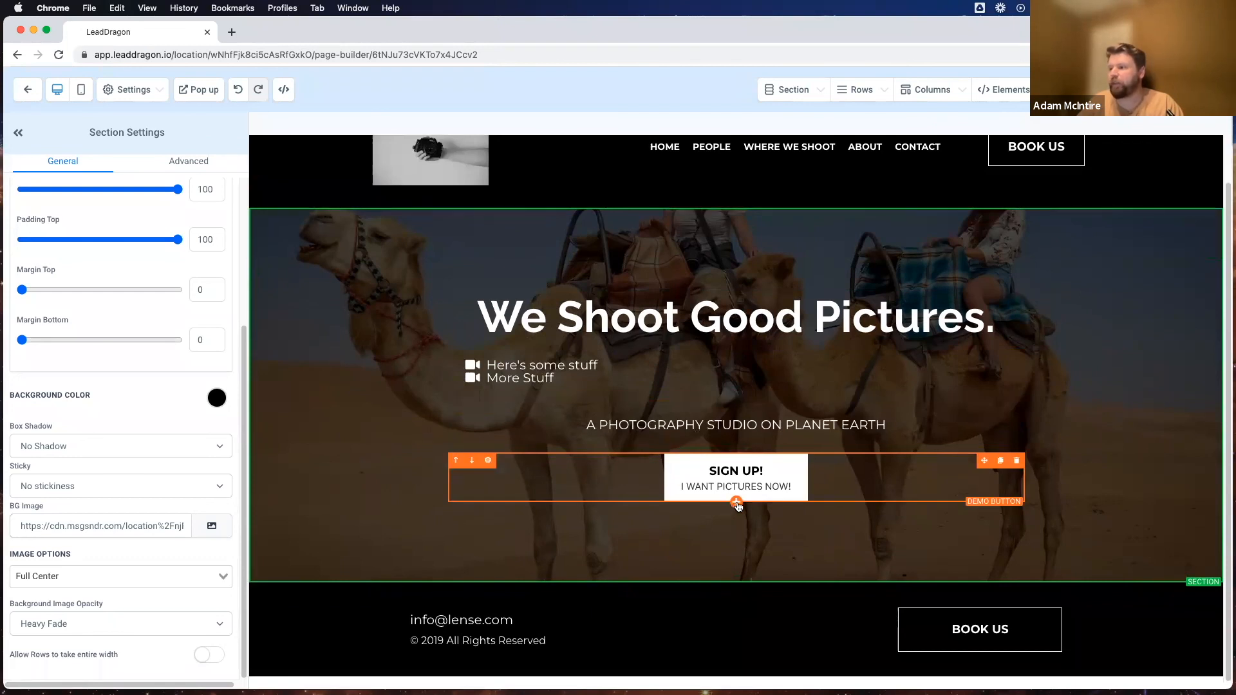
click(737, 503)
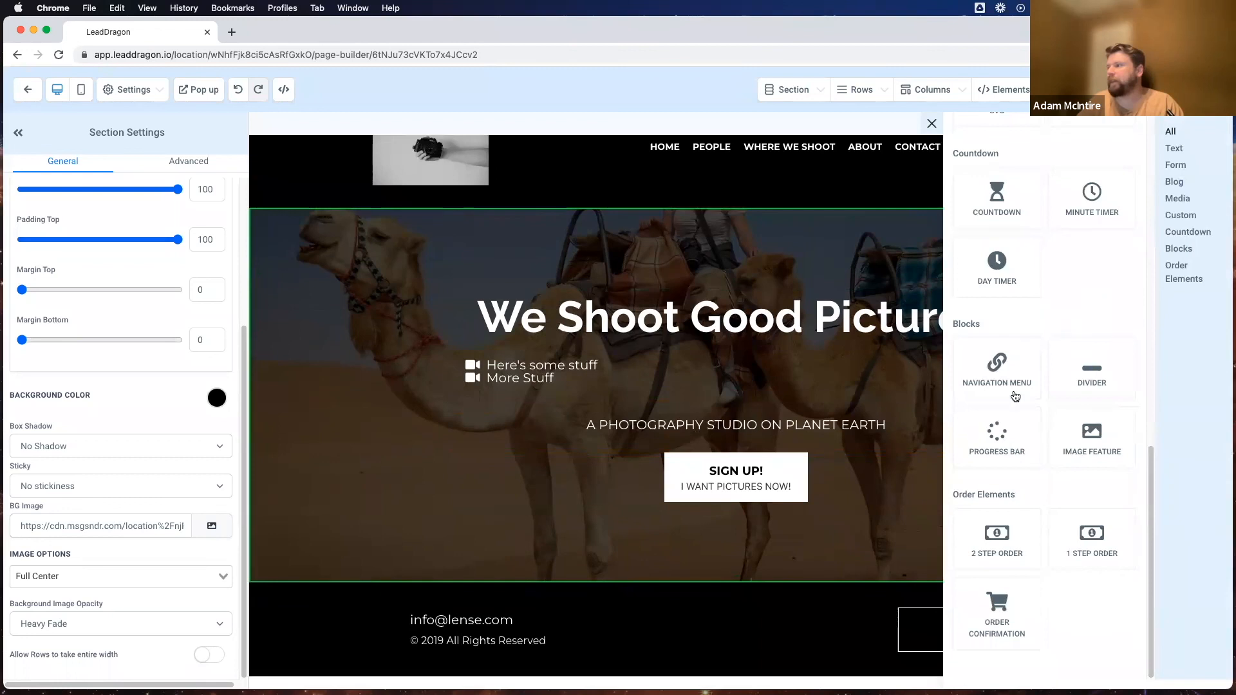
click(1088, 375)
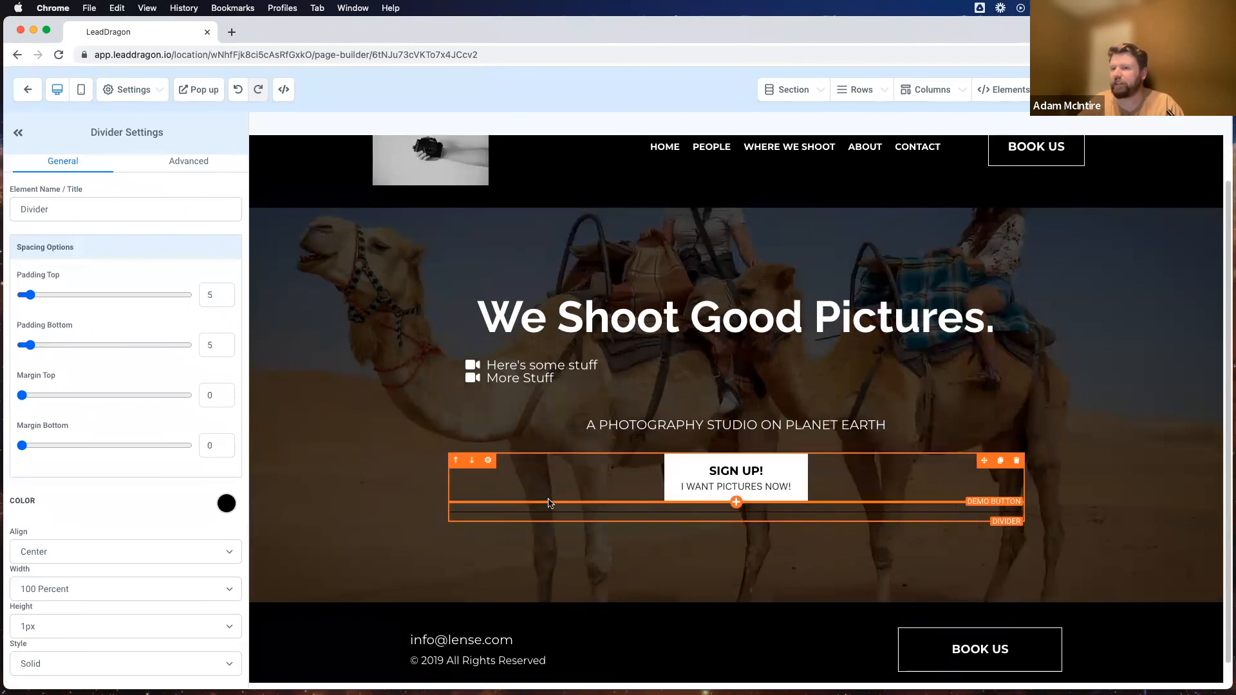
click(74, 589)
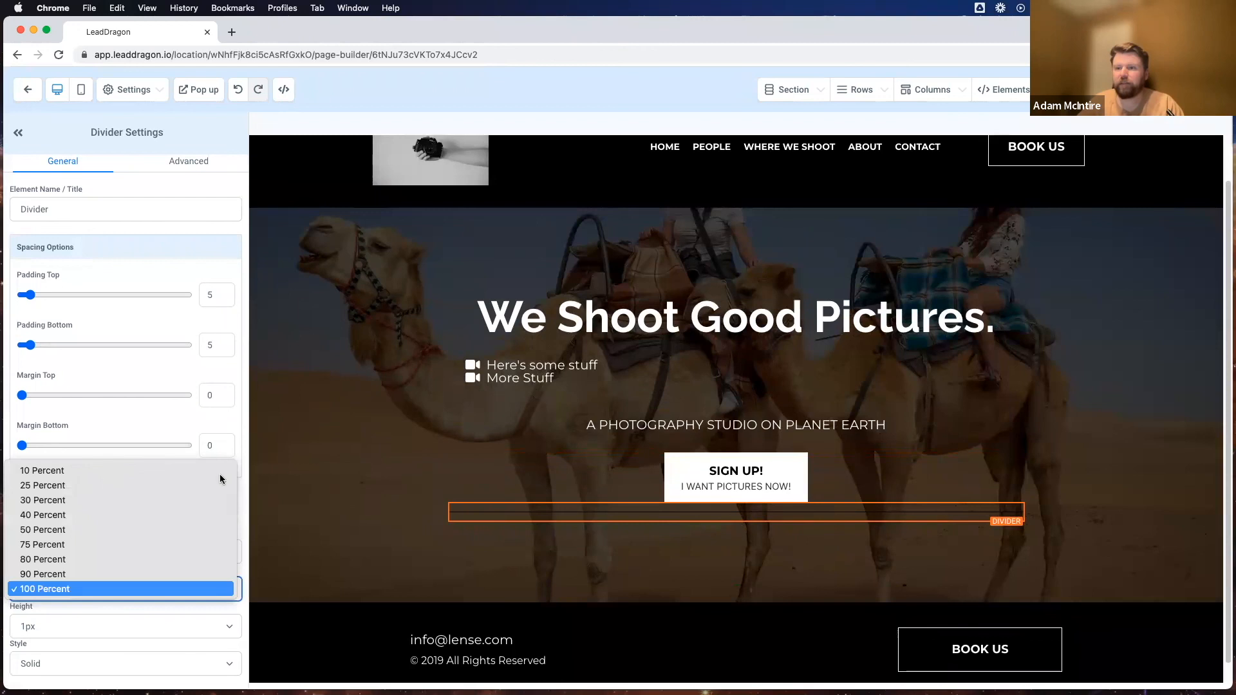
click(81, 523)
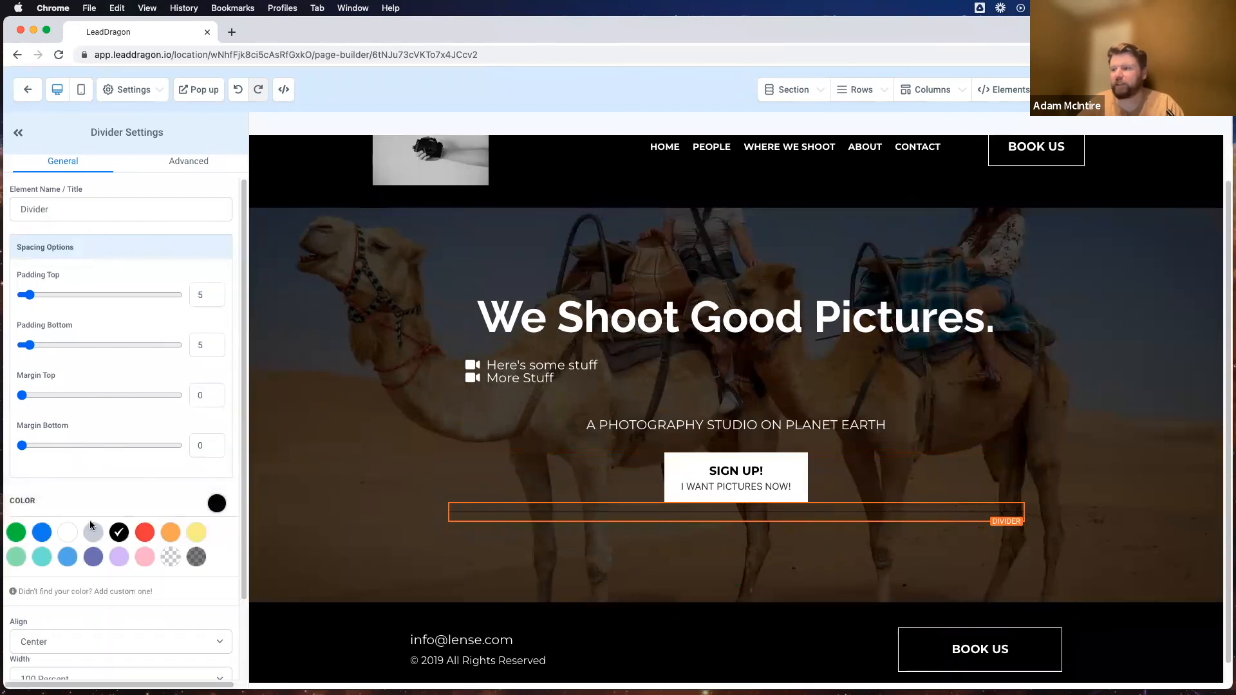
click(68, 532)
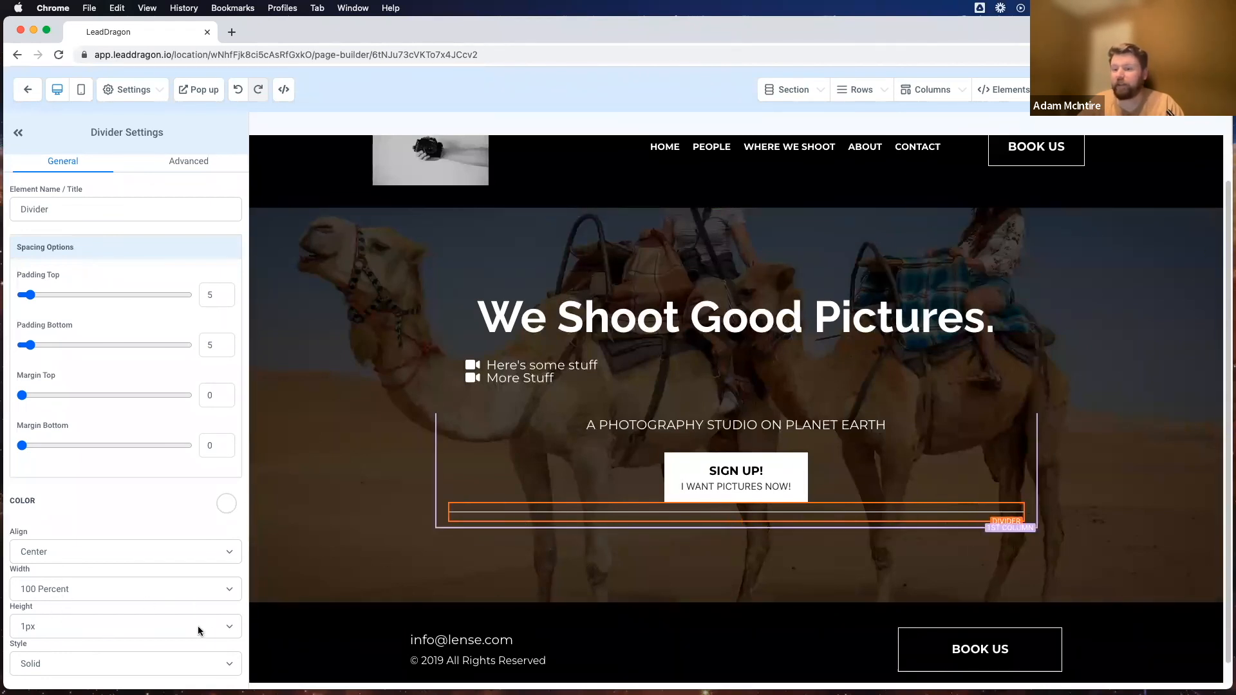
Step: Give the divider a height of 5px and the Dotted style, and delete it from the hero section
click(144, 618)
click(68, 665)
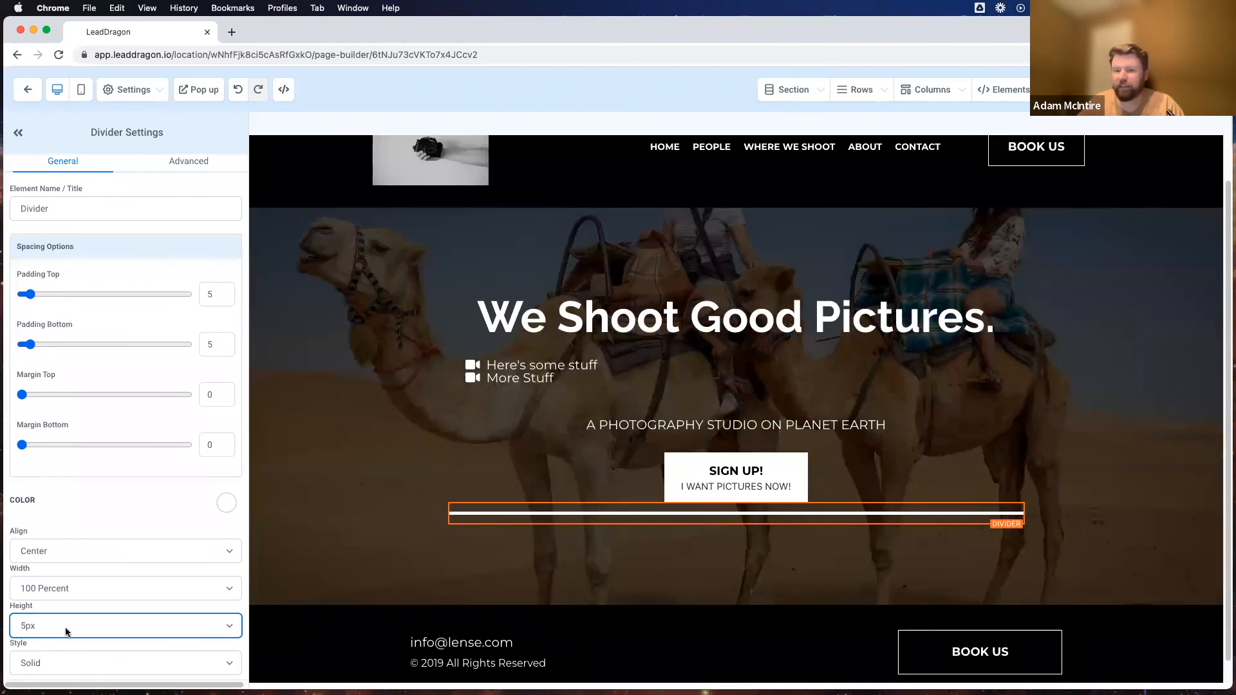
click(63, 664)
click(48, 639)
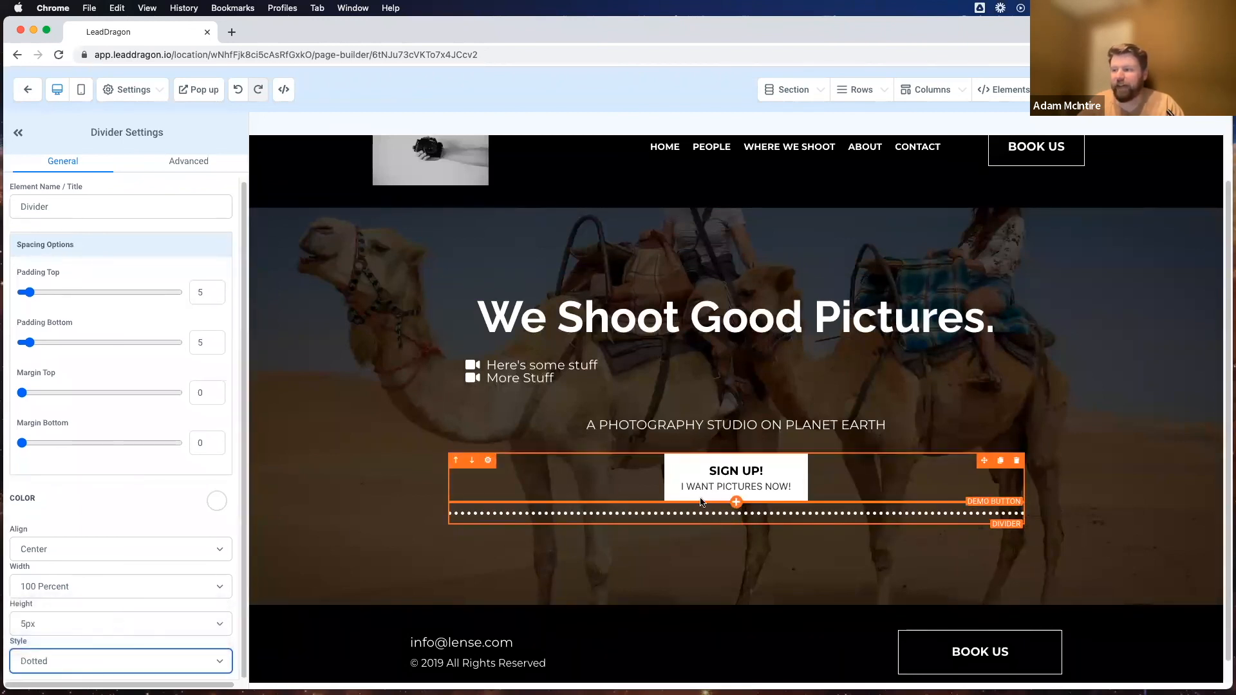
key(Delete)
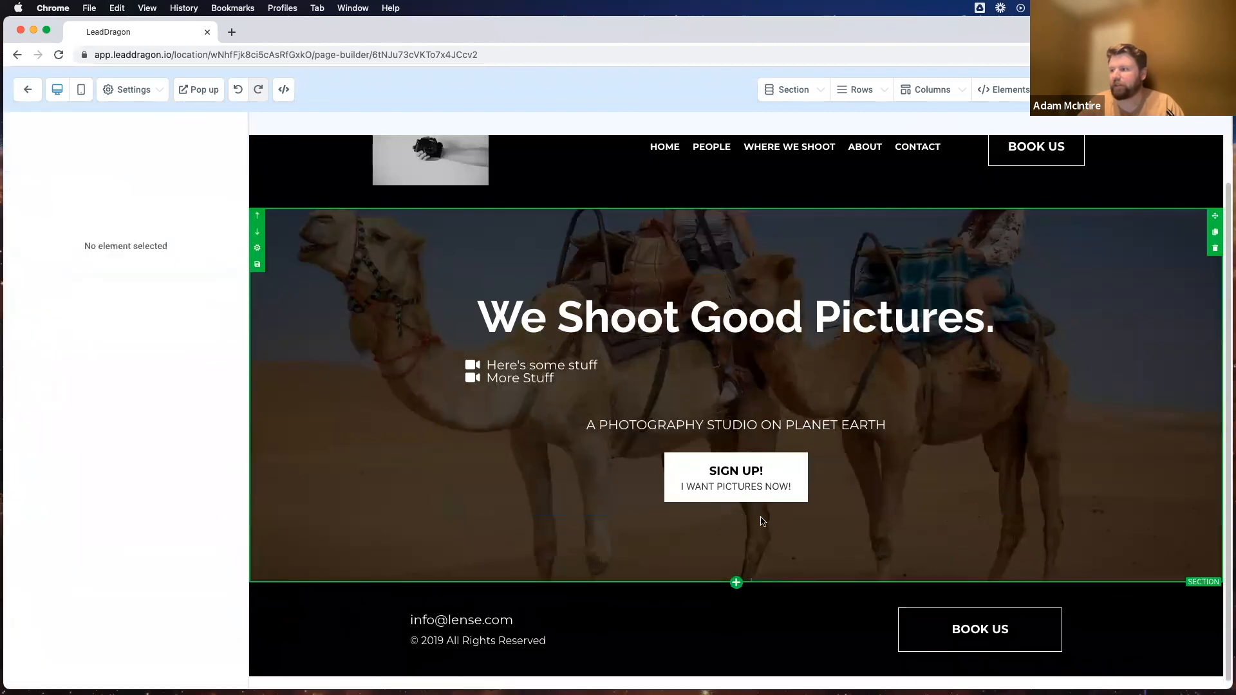
Step: Add an Image Feature element directly below the SIGN UP! button in the hero section
click(737, 502)
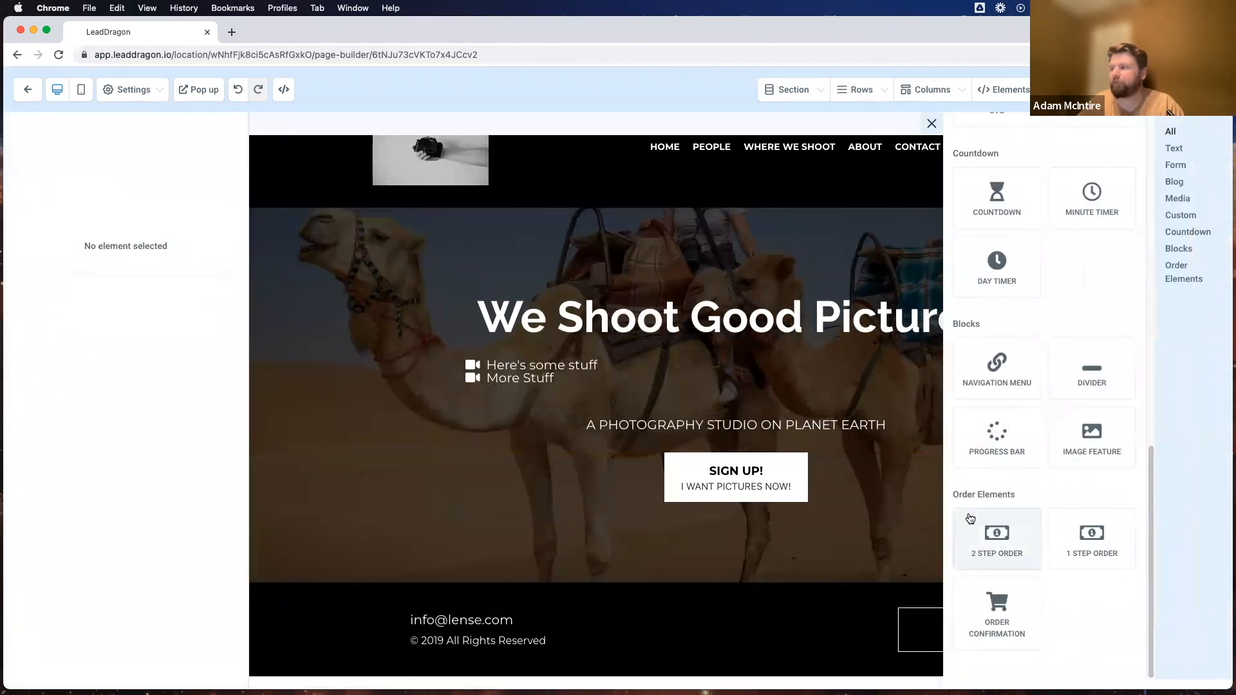
click(1100, 442)
scroll(772, 508, down, 2)
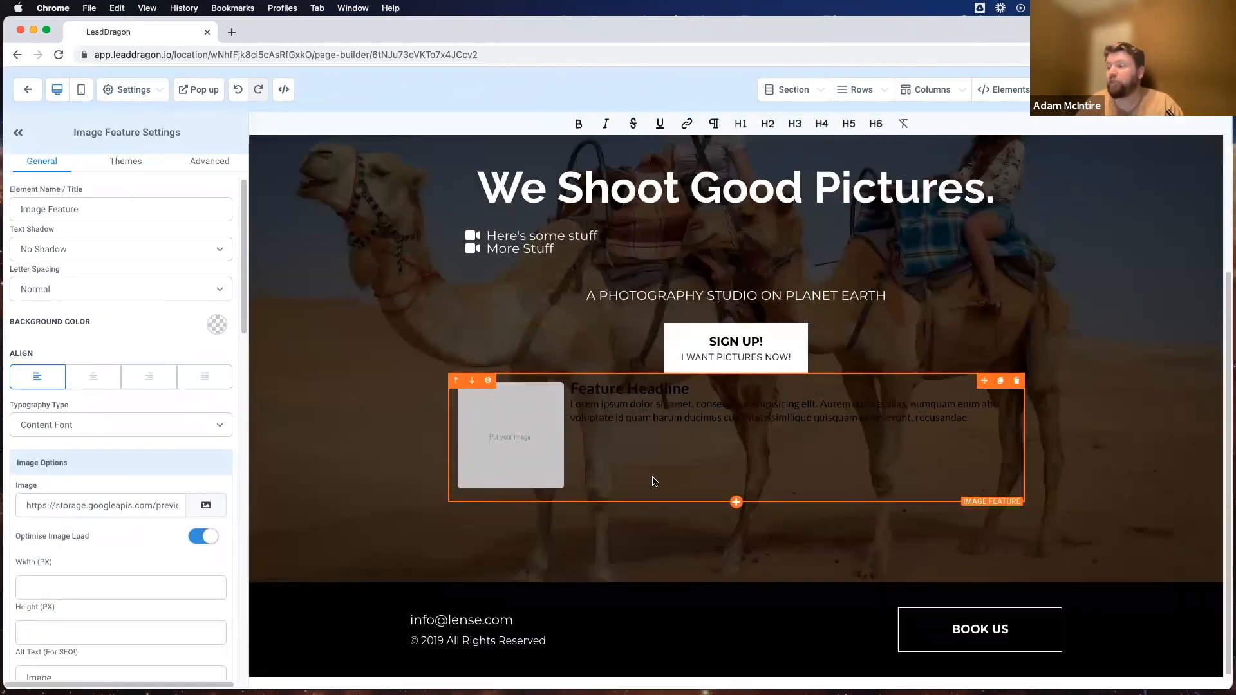
triple_click(647, 410)
click(501, 427)
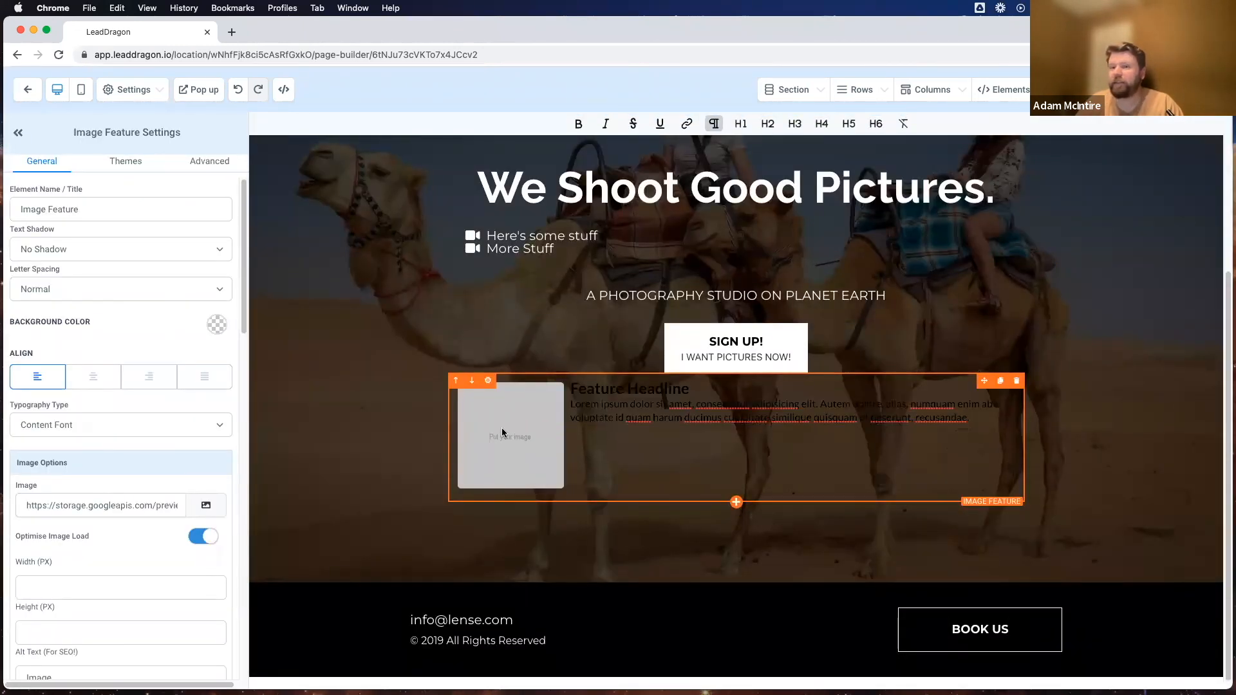
Step: Set both the headline color and the text color of the Image Feature to white
scroll(109, 463, down, 10)
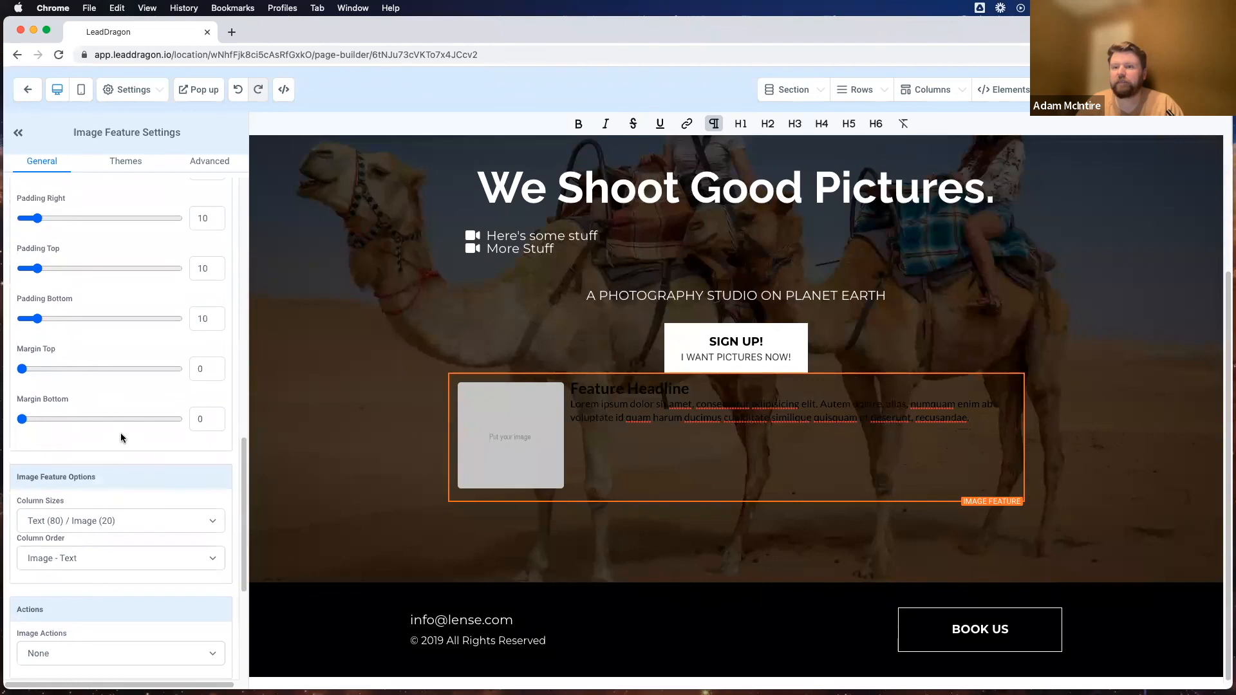
scroll(121, 433, down, 5)
scroll(121, 433, up, 7)
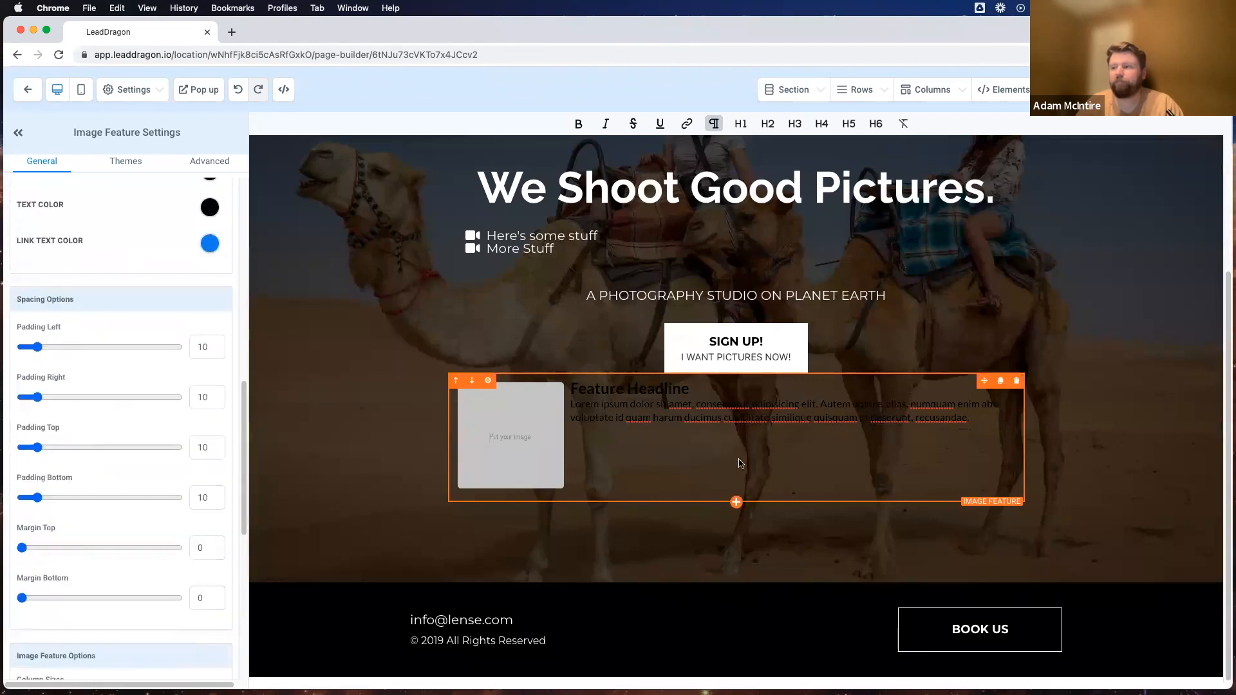
triple_click(734, 403)
scroll(78, 426, up, 4)
scroll(79, 427, down, 1)
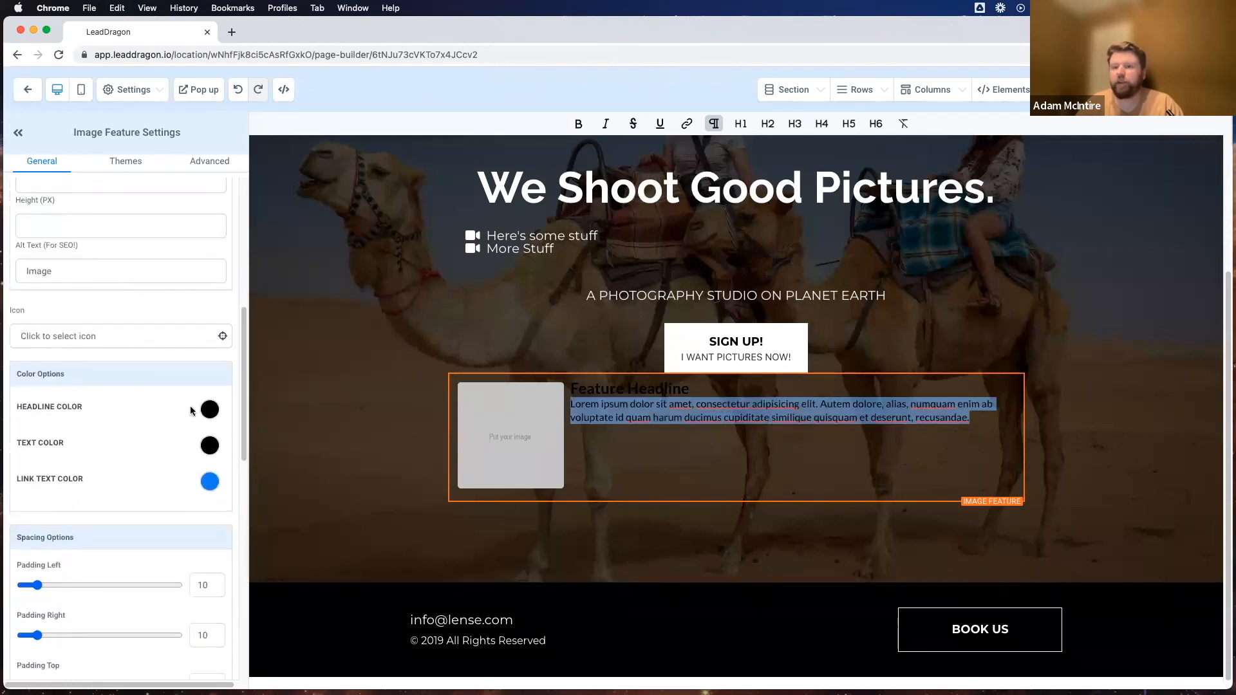
click(208, 410)
click(75, 438)
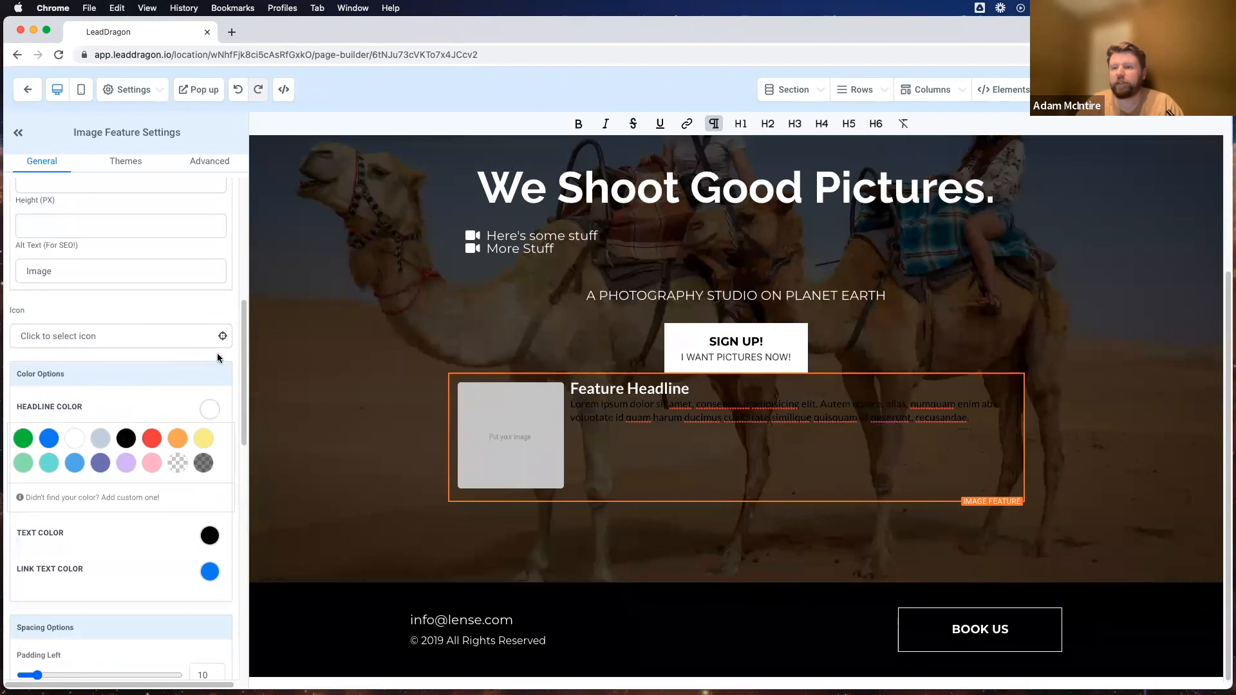
click(209, 536)
click(75, 565)
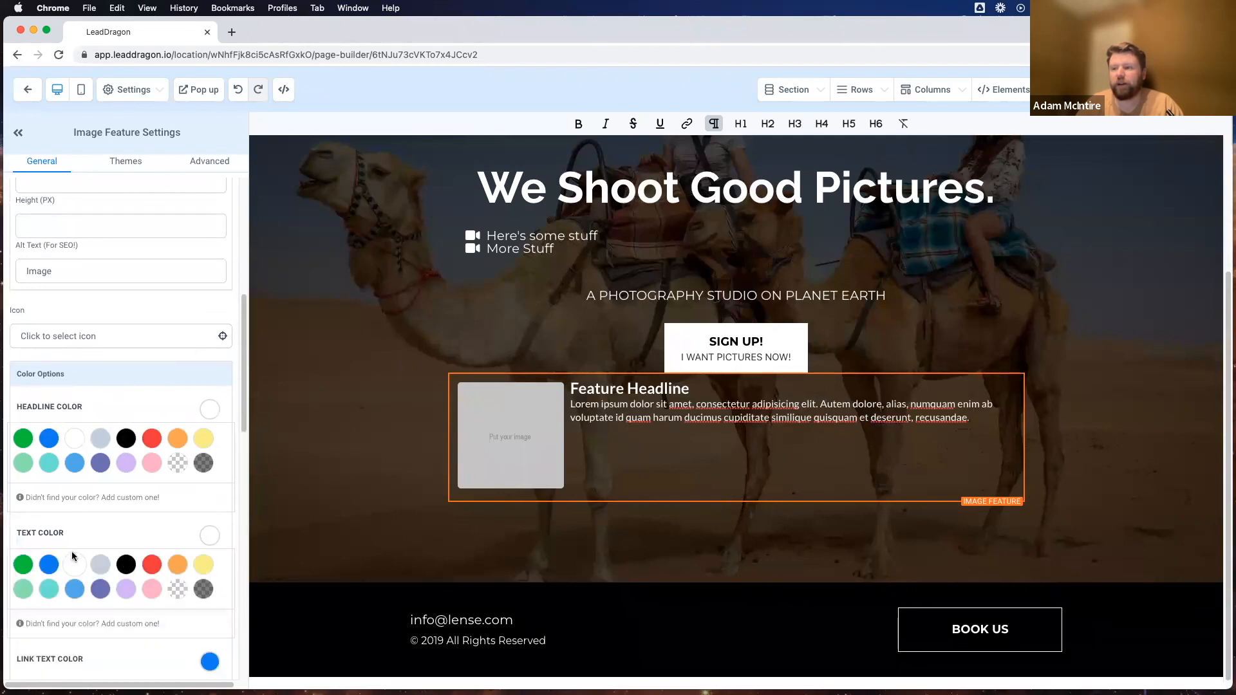
Step: Review the Image Feature's color, spacing, column size, column order, image action and font size options
scroll(125, 394, down, 3)
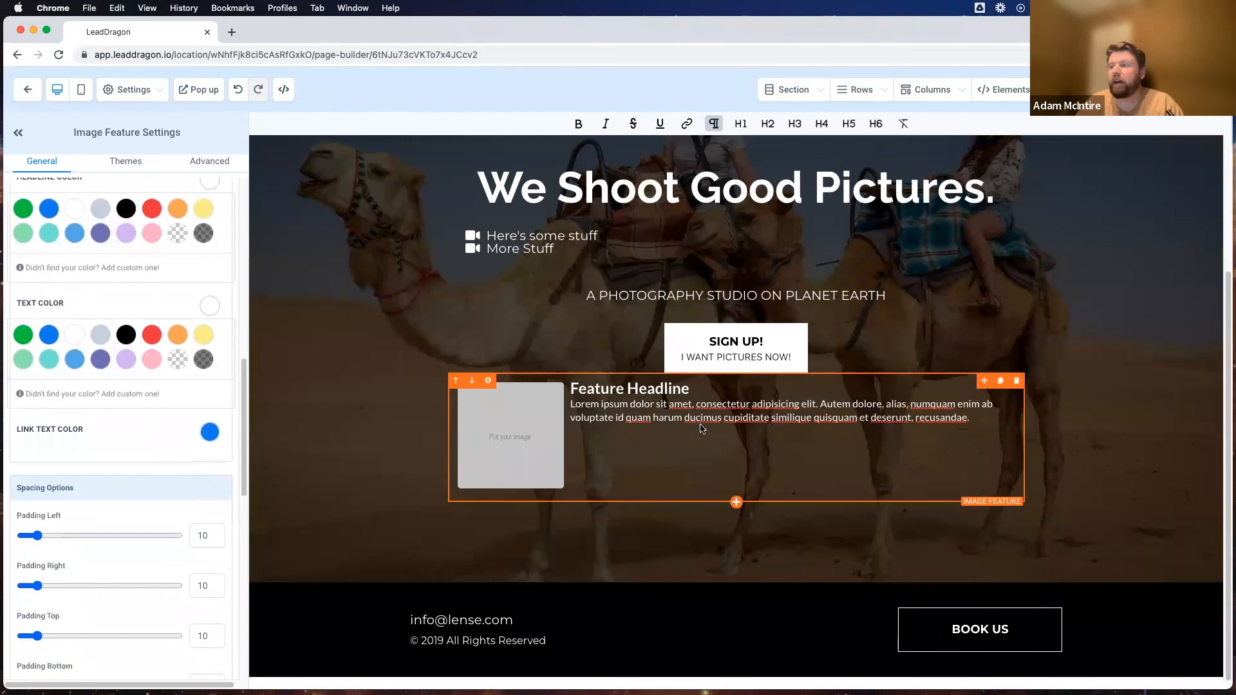
scroll(130, 488, down, 6)
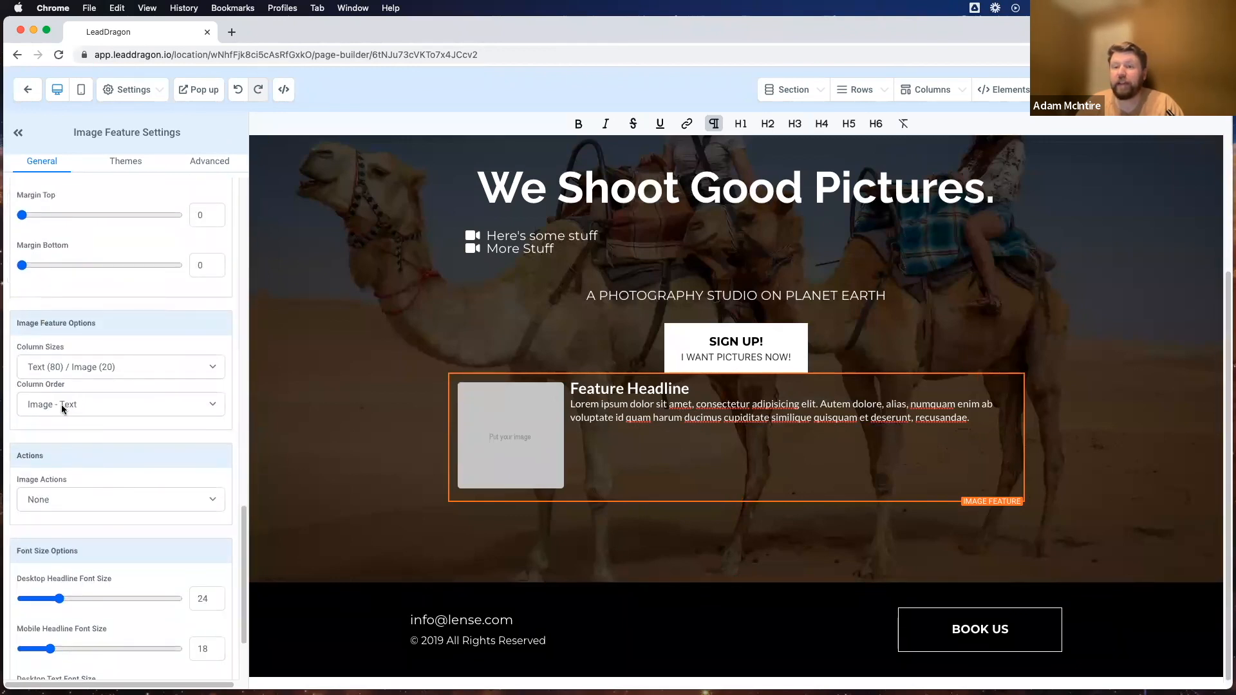
scroll(62, 424, down, 2)
scroll(70, 412, up, 10)
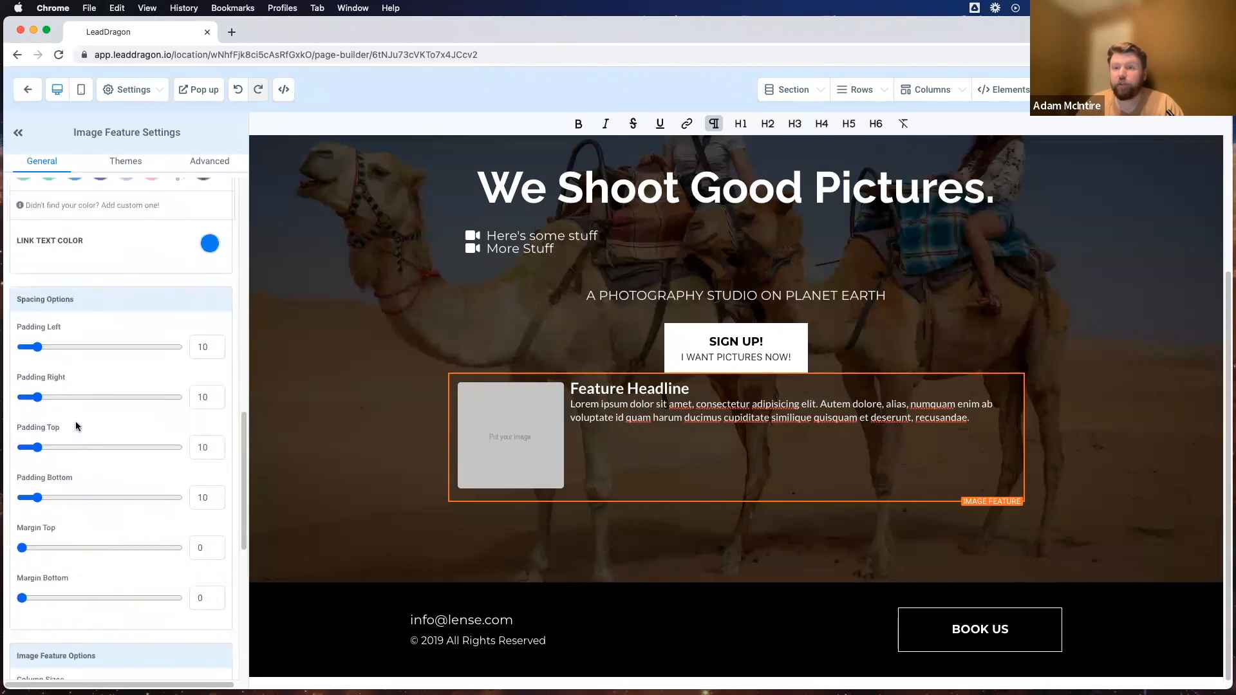
drag(17, 254, 94, 255)
click(94, 255)
scroll(135, 270, up, 1)
scroll(193, 447, down, 2)
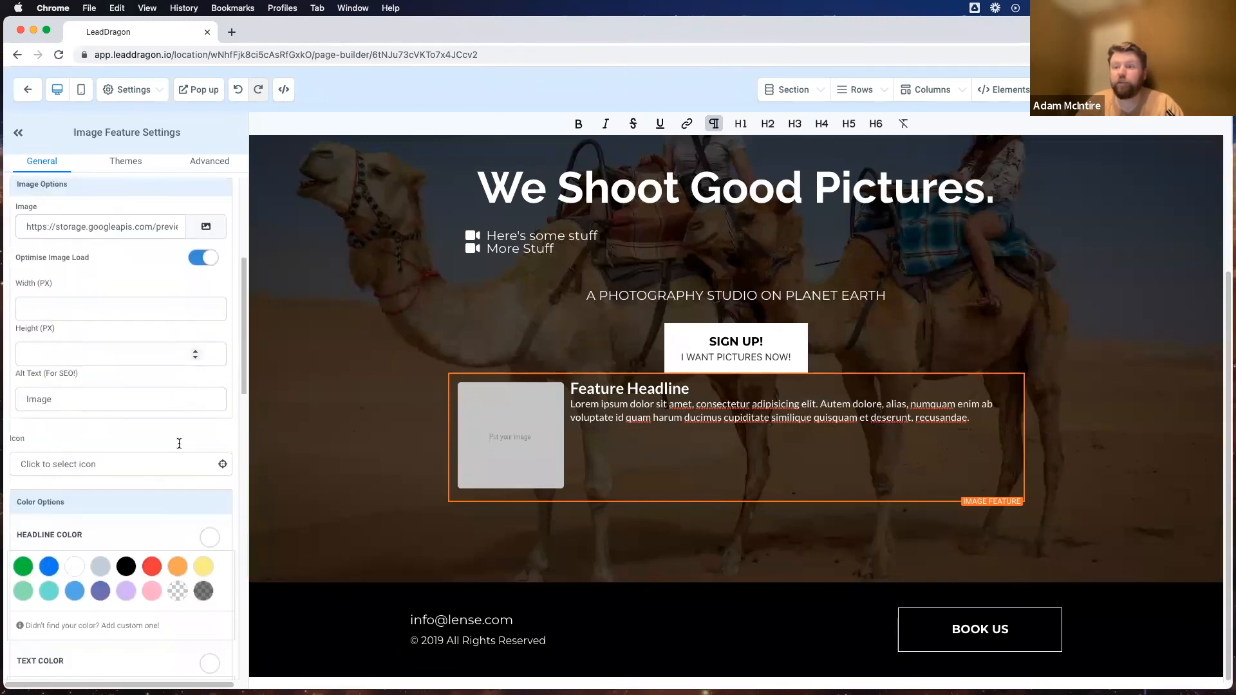
scroll(178, 445, up, 3)
scroll(174, 443, up, 3)
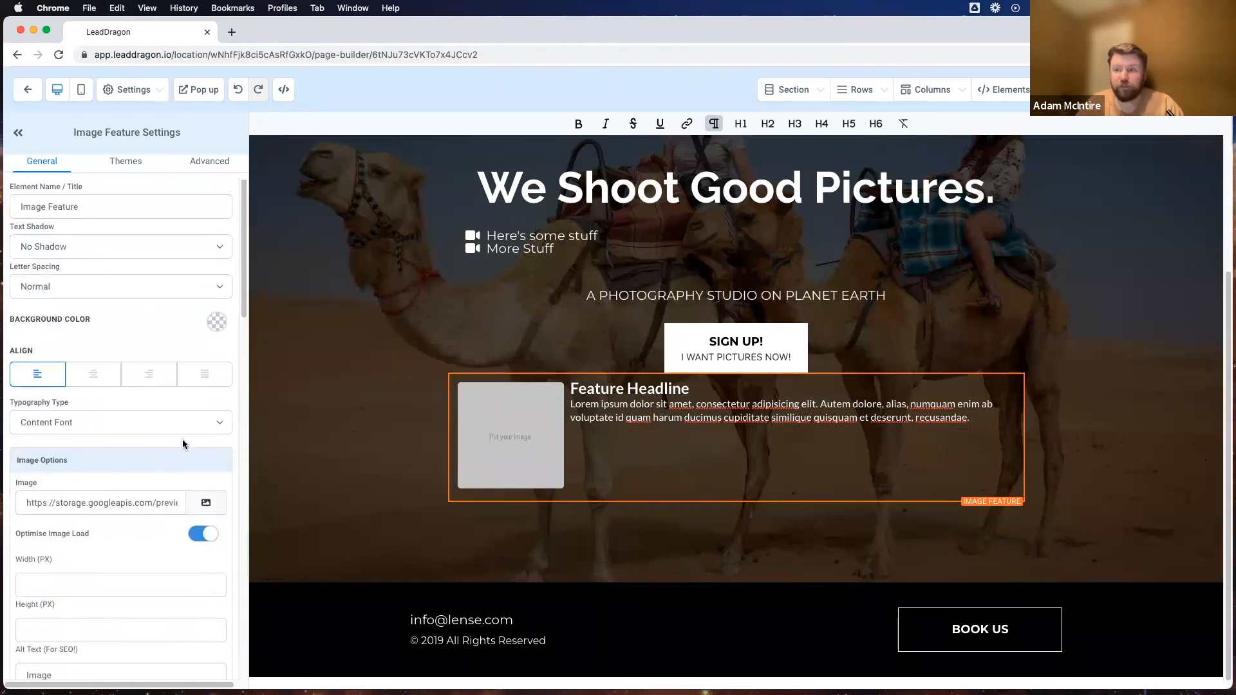
Step: Search Unsplash for "avatar" and set the portrait of the smiling woman in the red top as the Image Feature's image
click(197, 484)
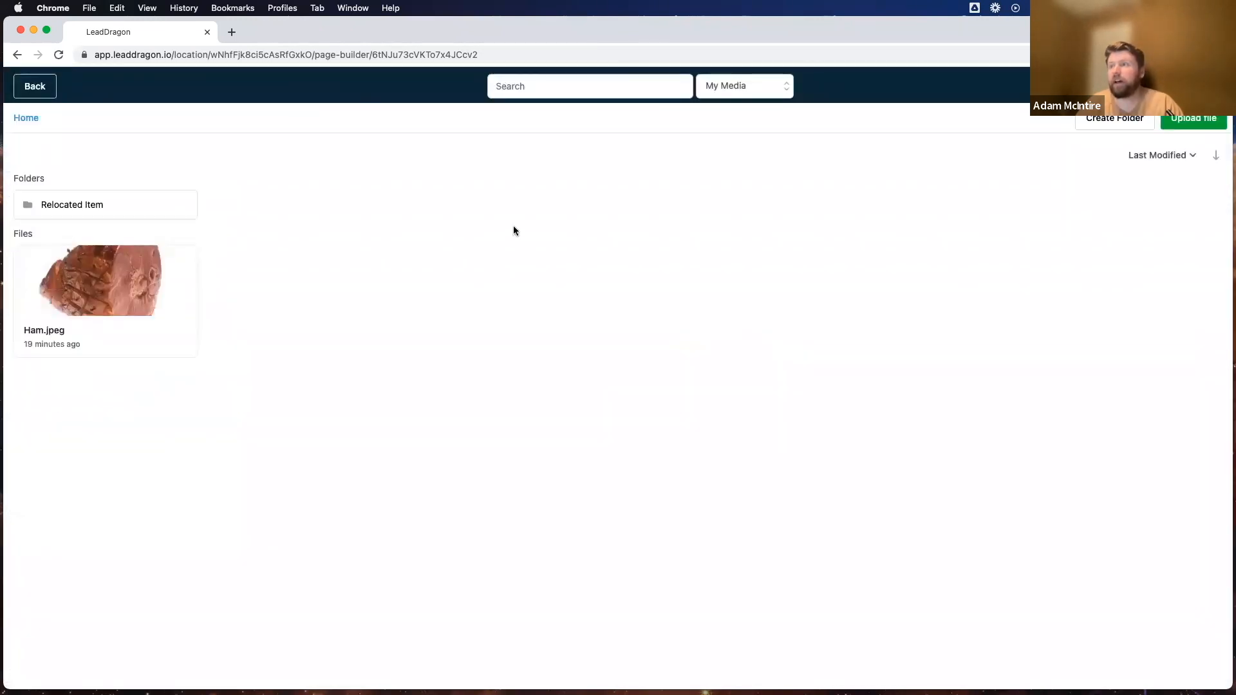
click(566, 86)
text(ava)
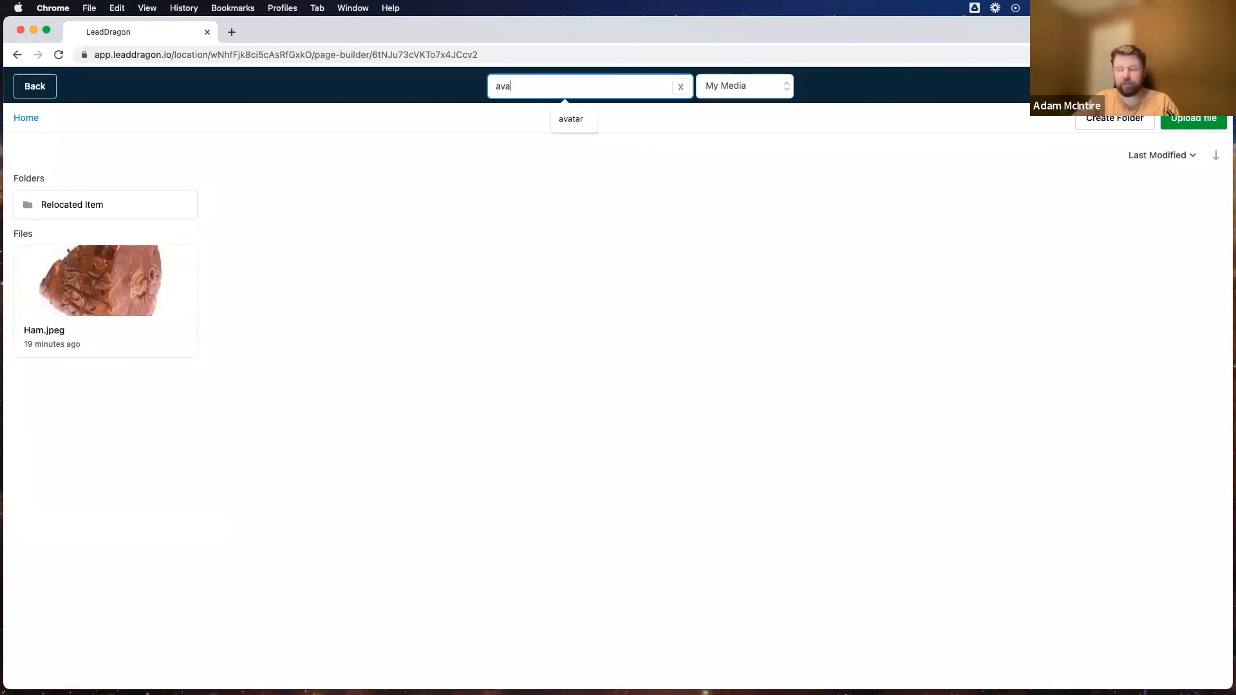
text(tar)
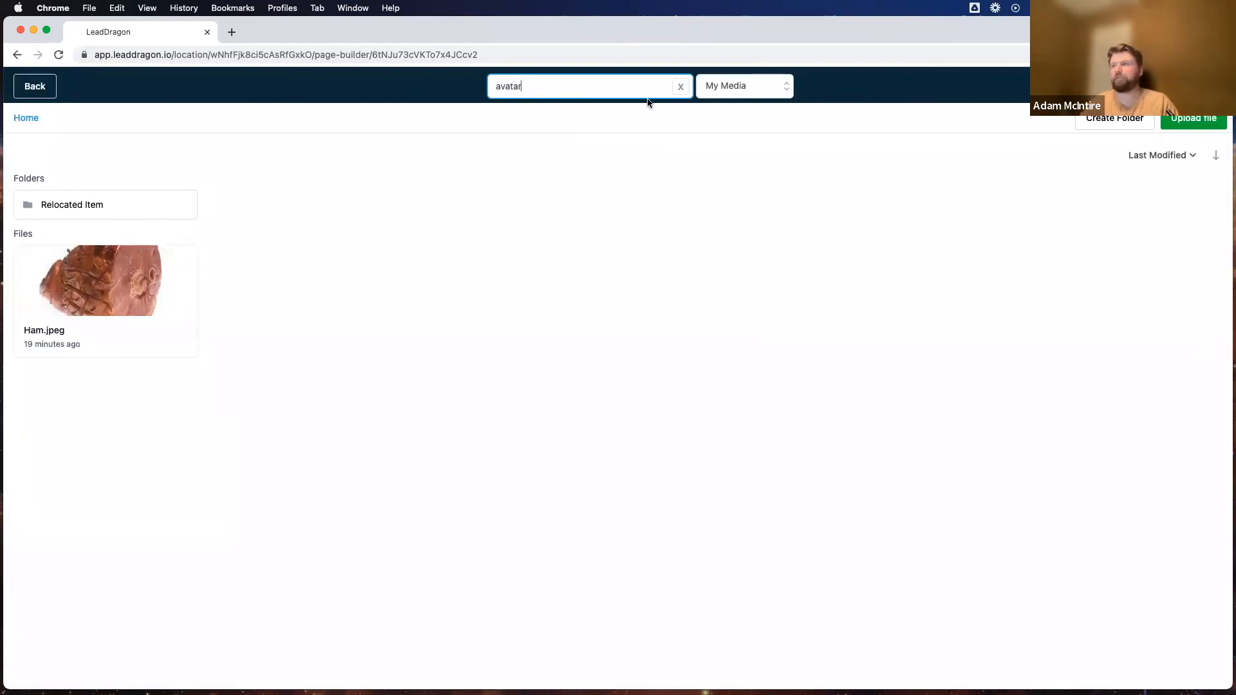
click(729, 86)
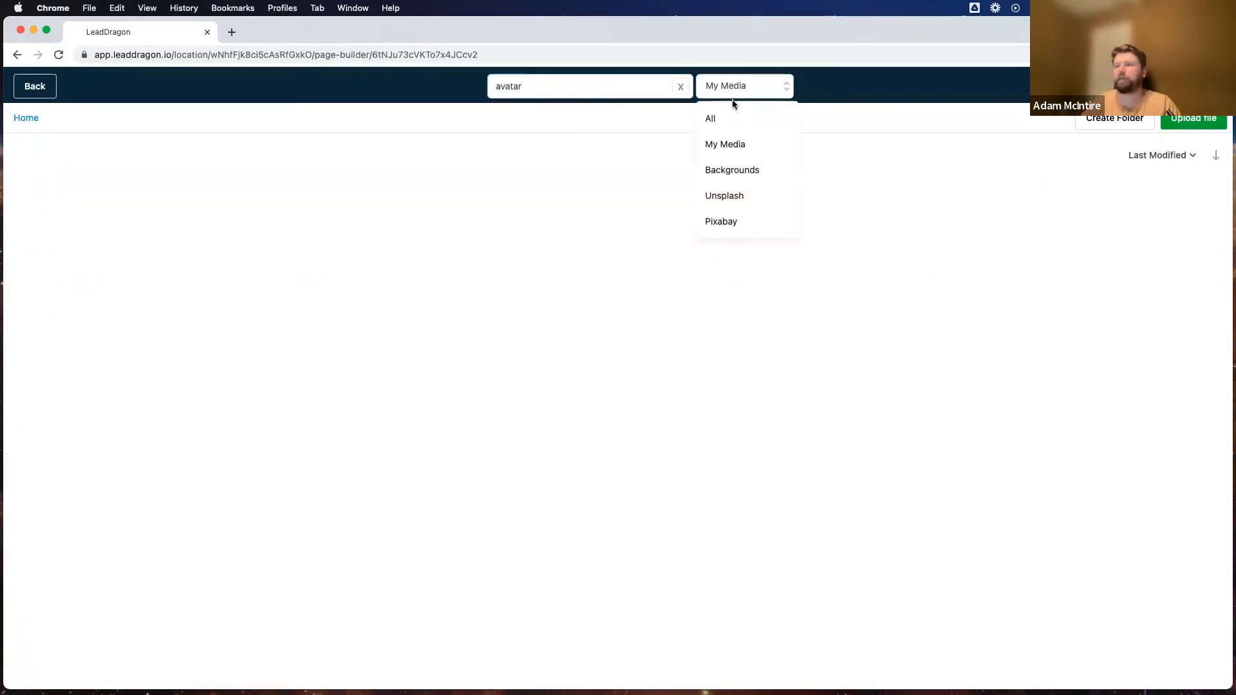
click(724, 193)
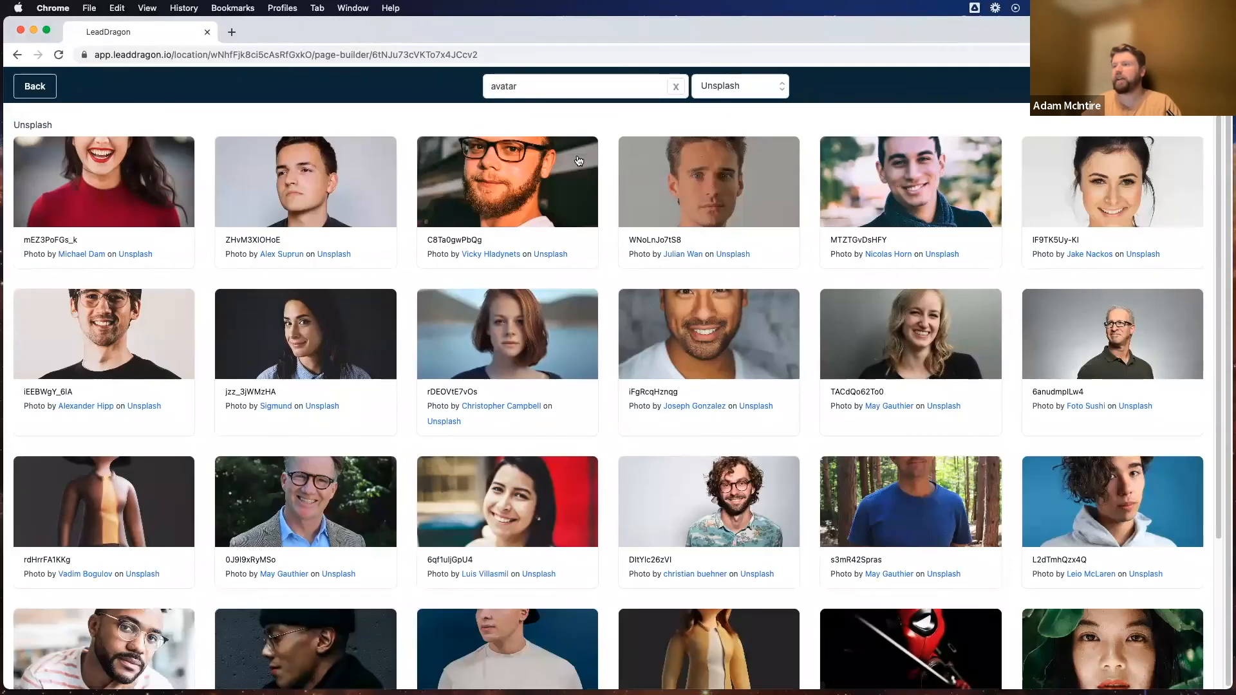
click(139, 174)
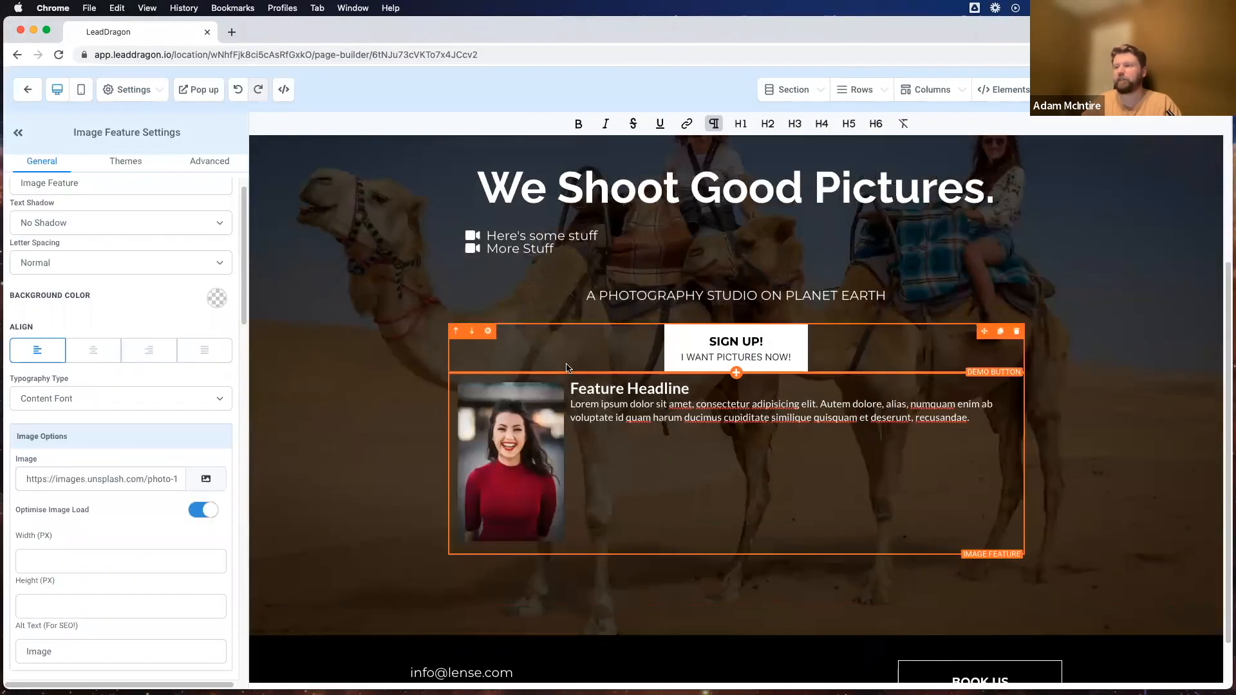
Step: Replace the Image Feature's headline with "Name" and its body text with "This business is the best ever!!!!"
triple_click(644, 407)
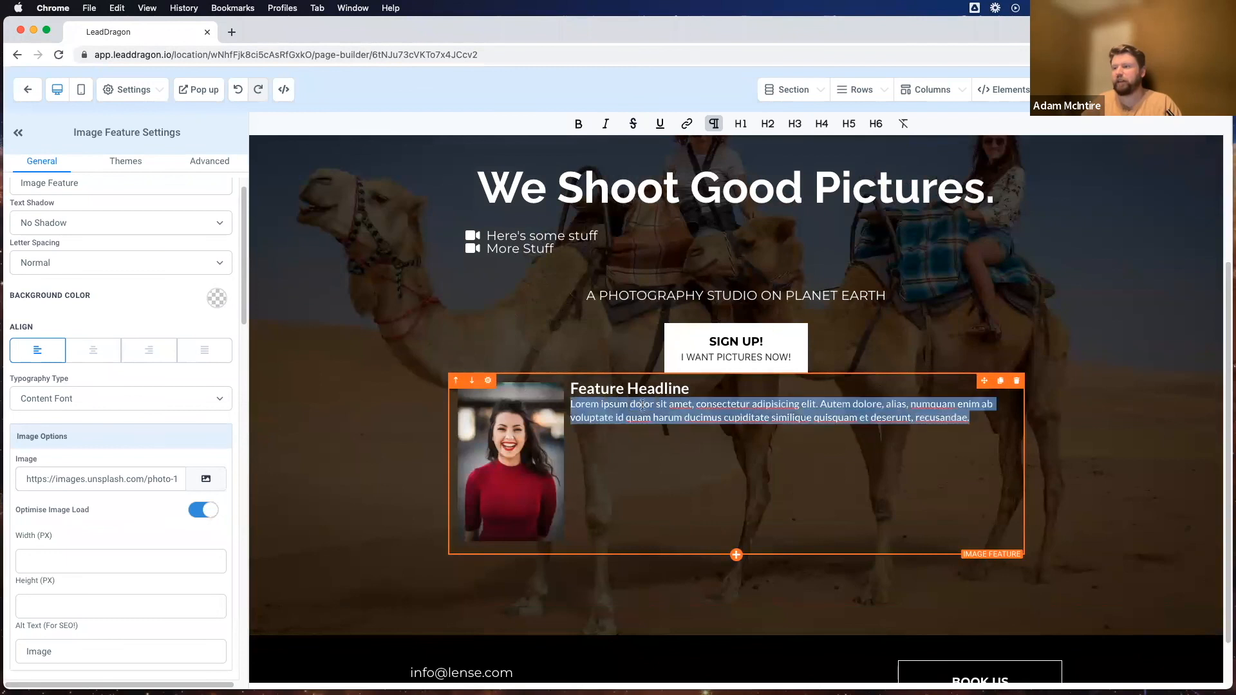
triple_click(638, 389)
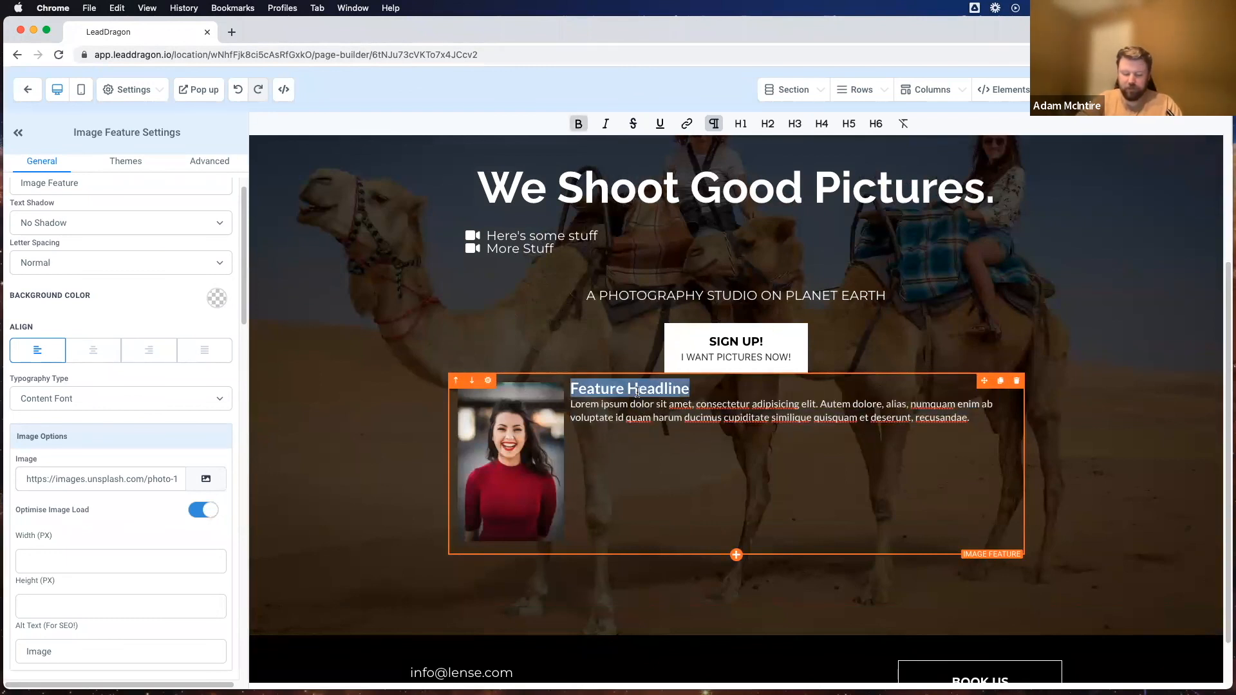
text(Name)
triple_click(728, 403)
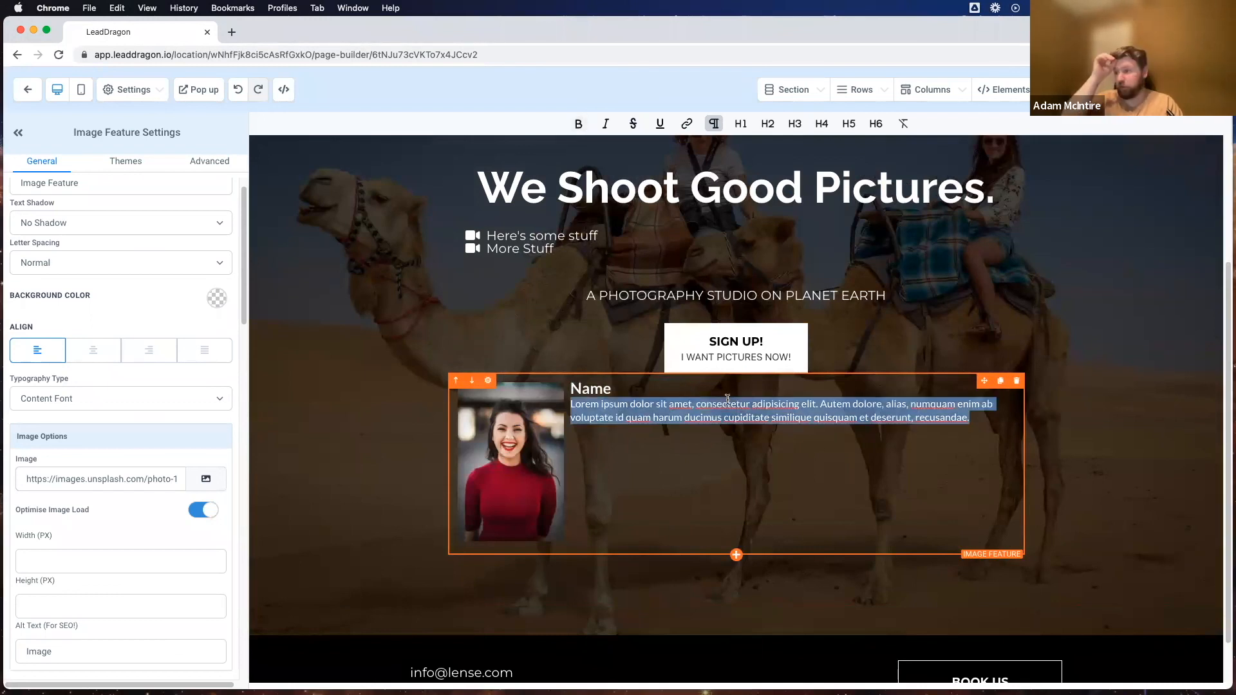
text(This)
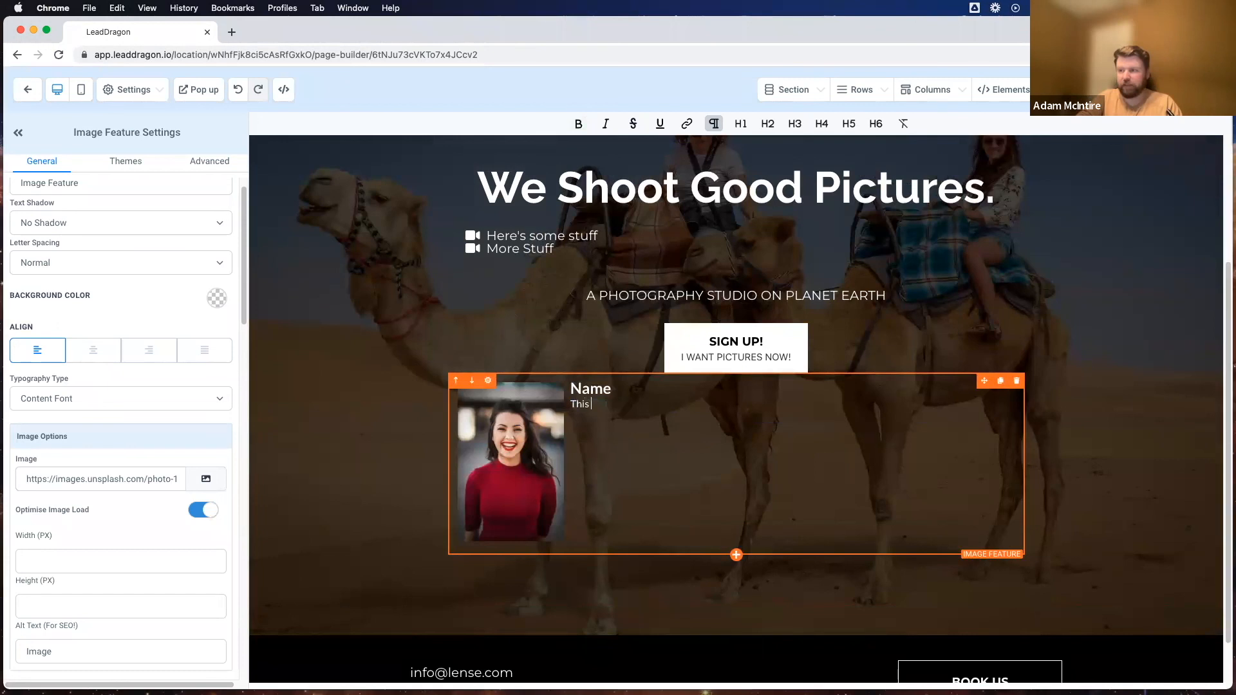
text( business is the)
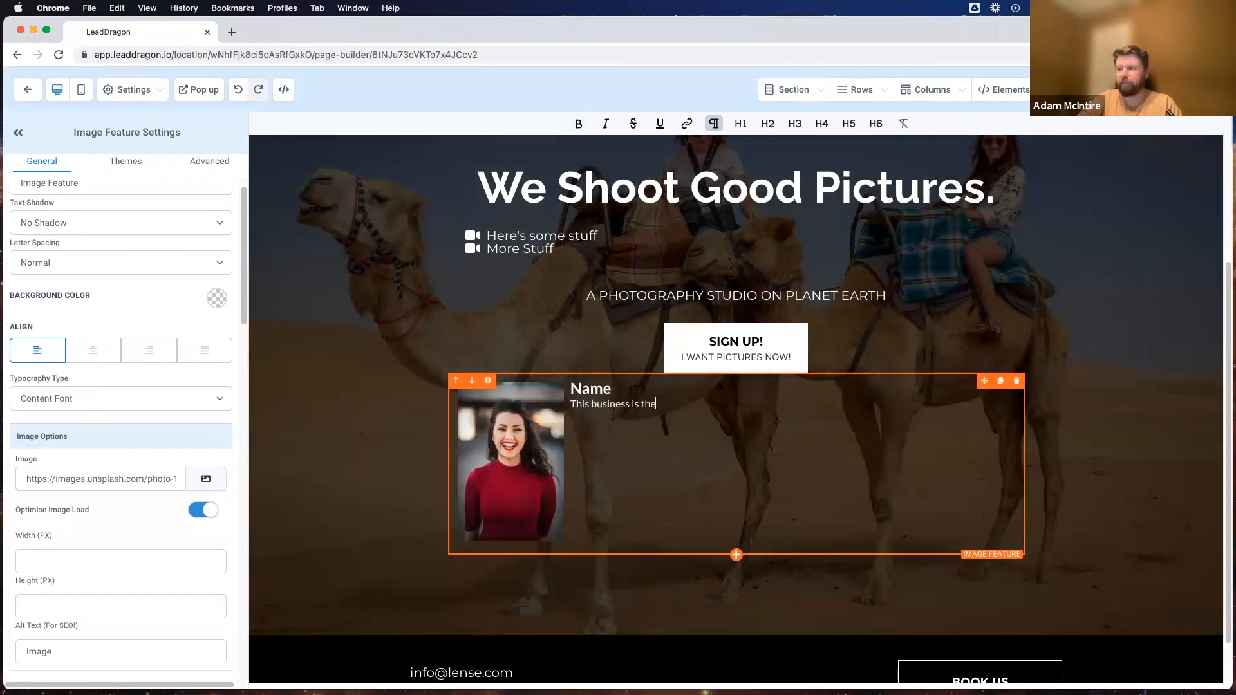
text( best ever!!!!)
scroll(584, 573, up, 2)
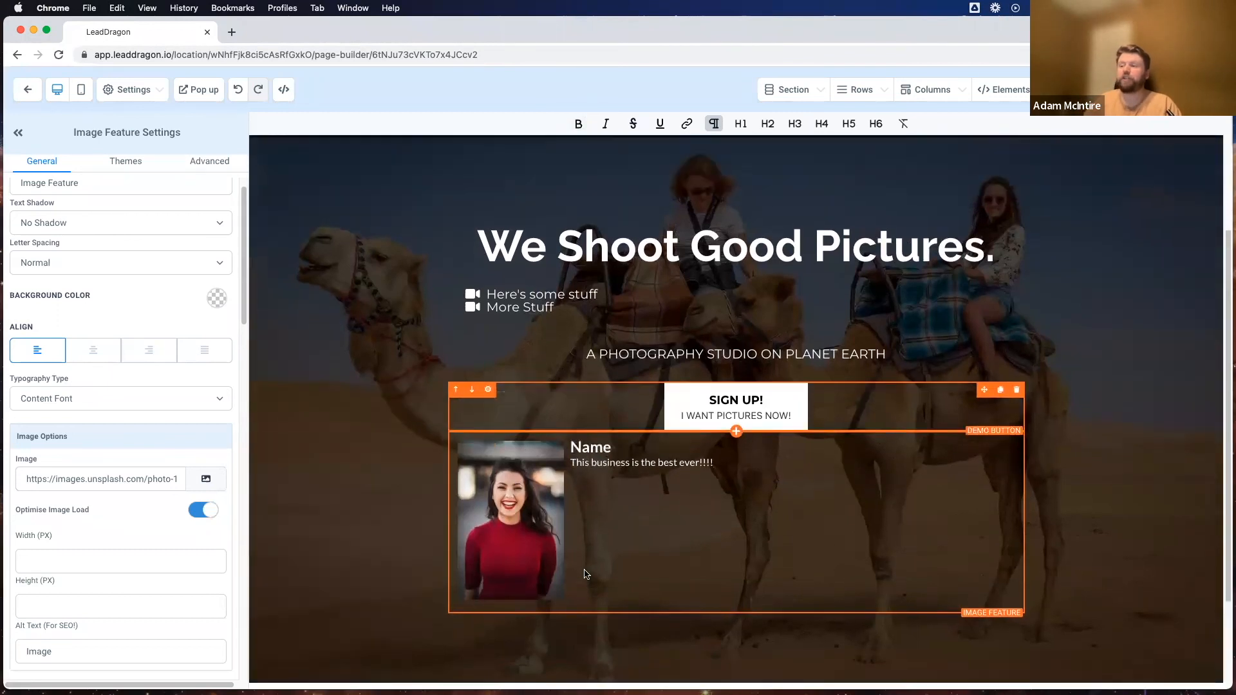
scroll(584, 573, up, 2)
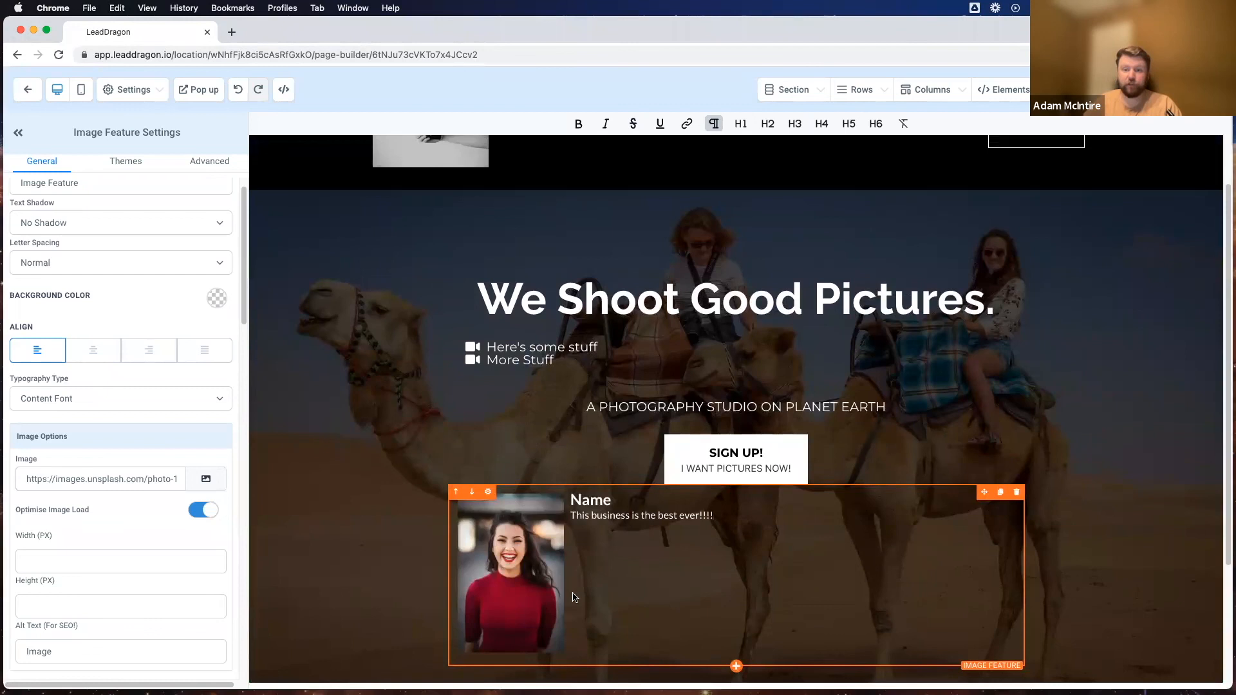
scroll(575, 597, down, 4)
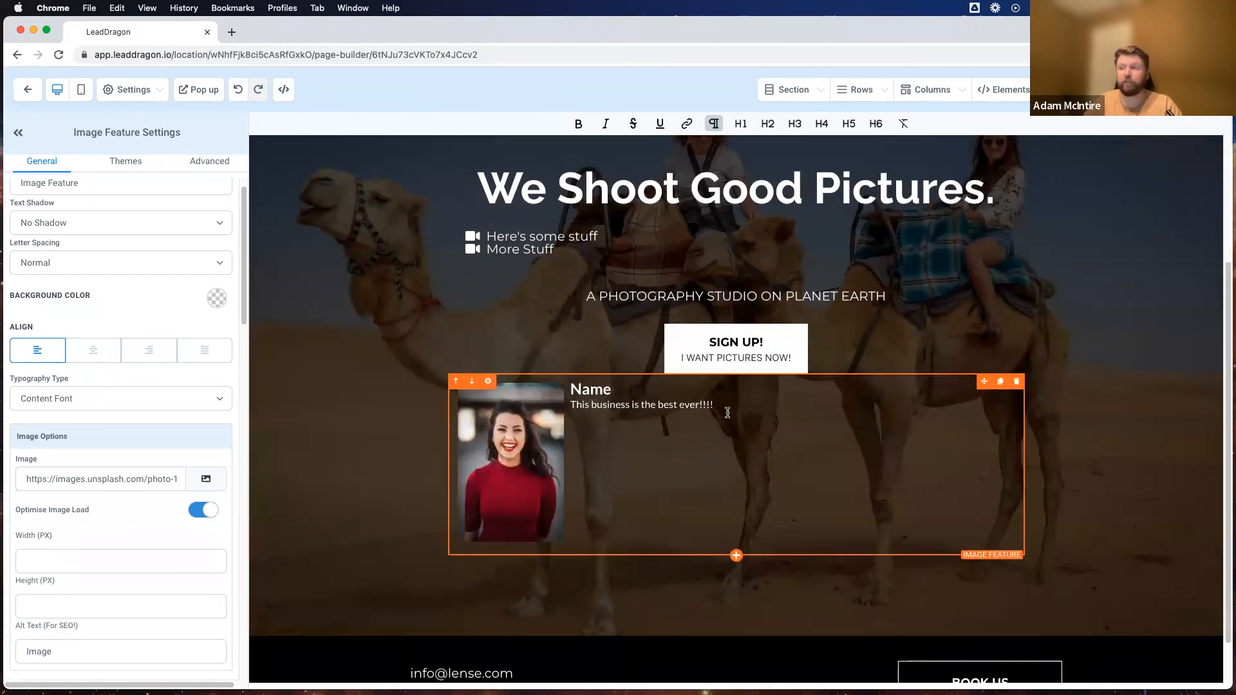
drag(725, 407, 589, 400)
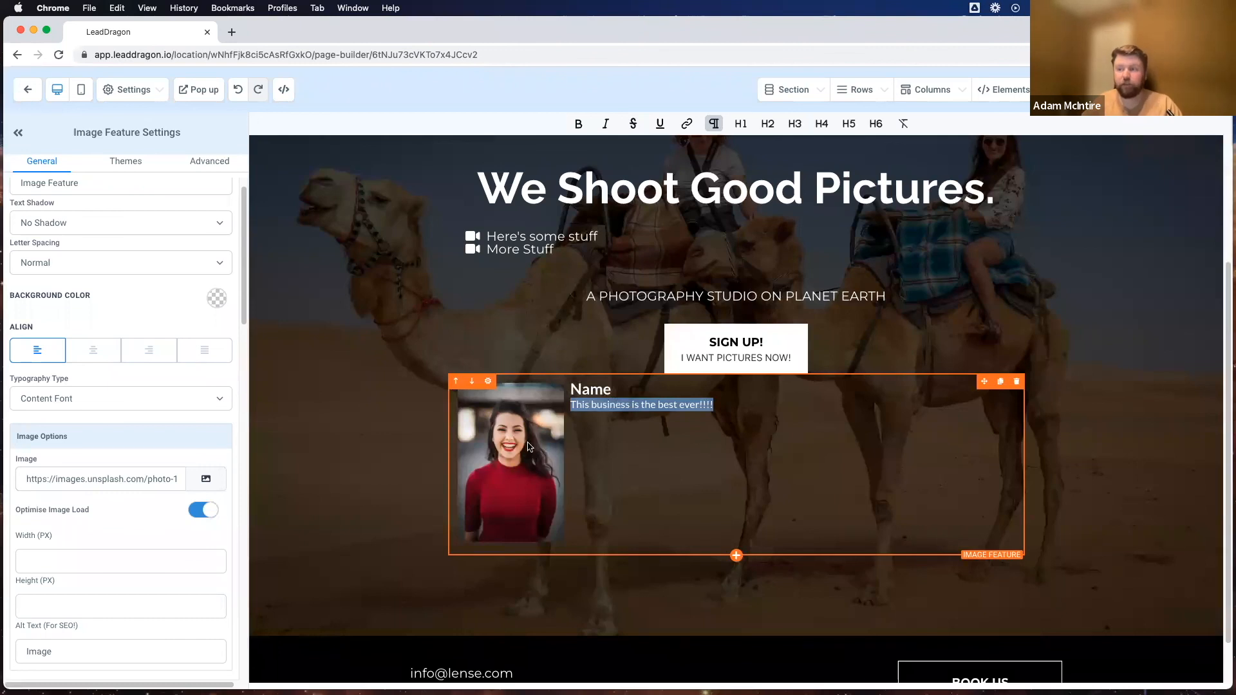
triple_click(593, 404)
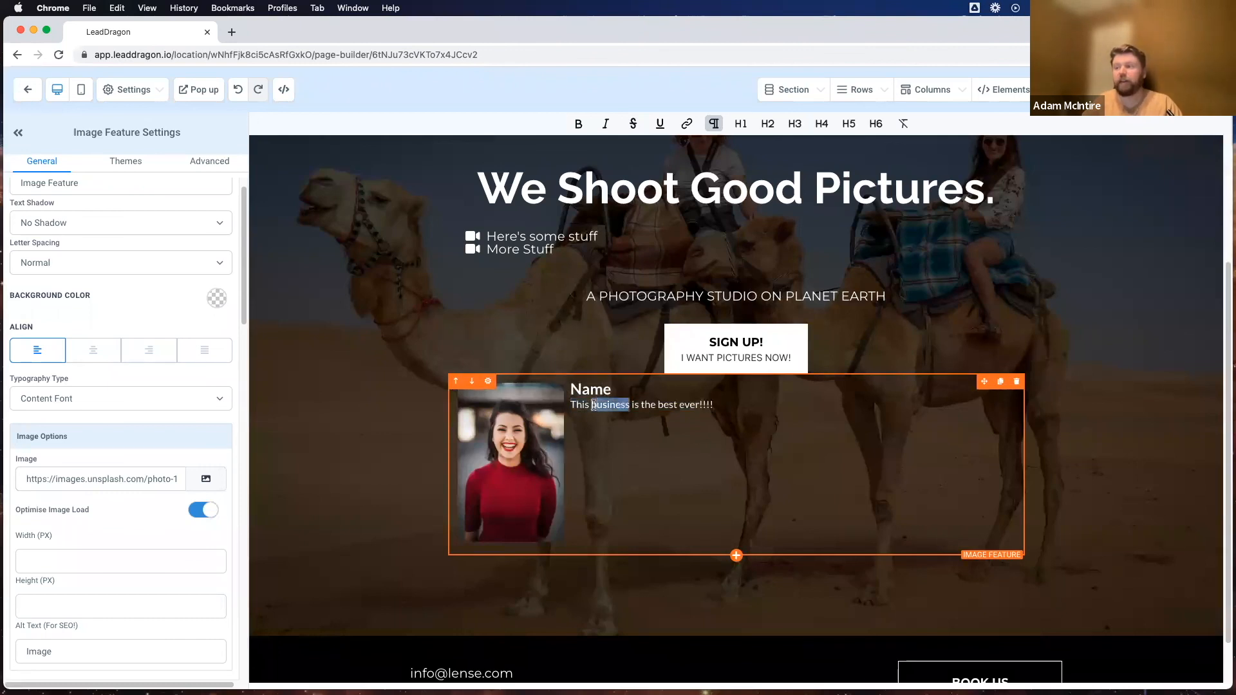
click(590, 384)
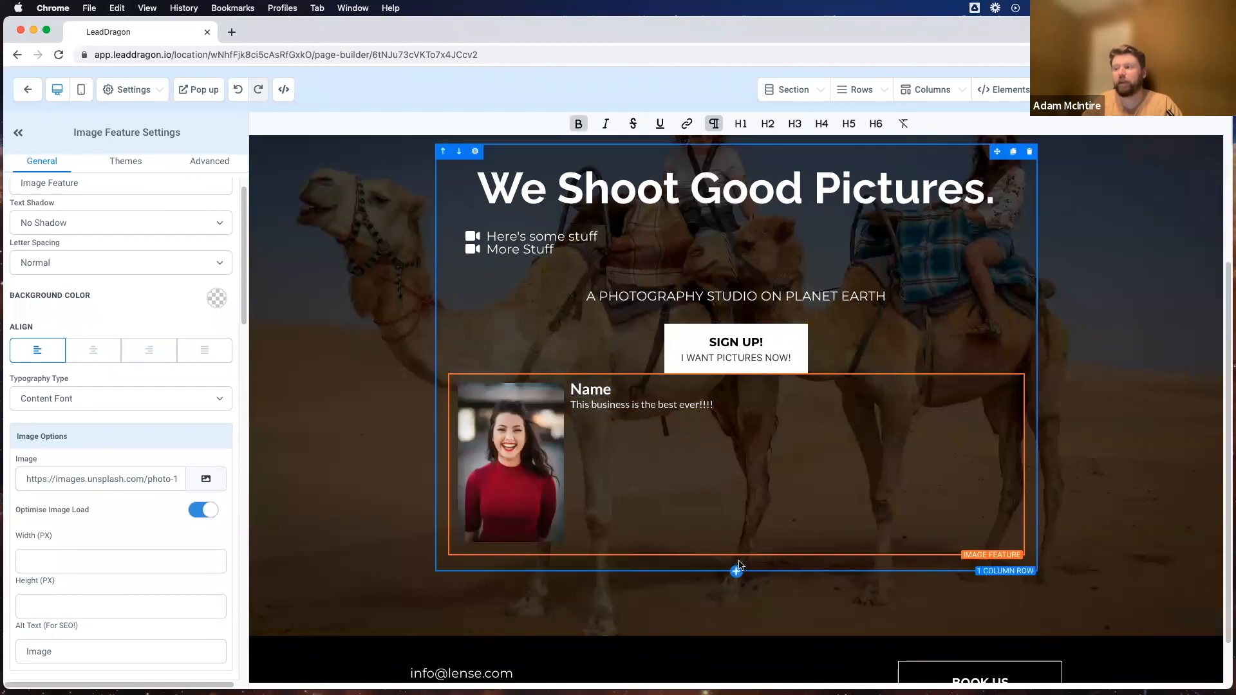
Step: Examine the available page elements, especially the order elements 2 Step Order, 1 Step Order and Order Confirmation, and close the element list
click(737, 570)
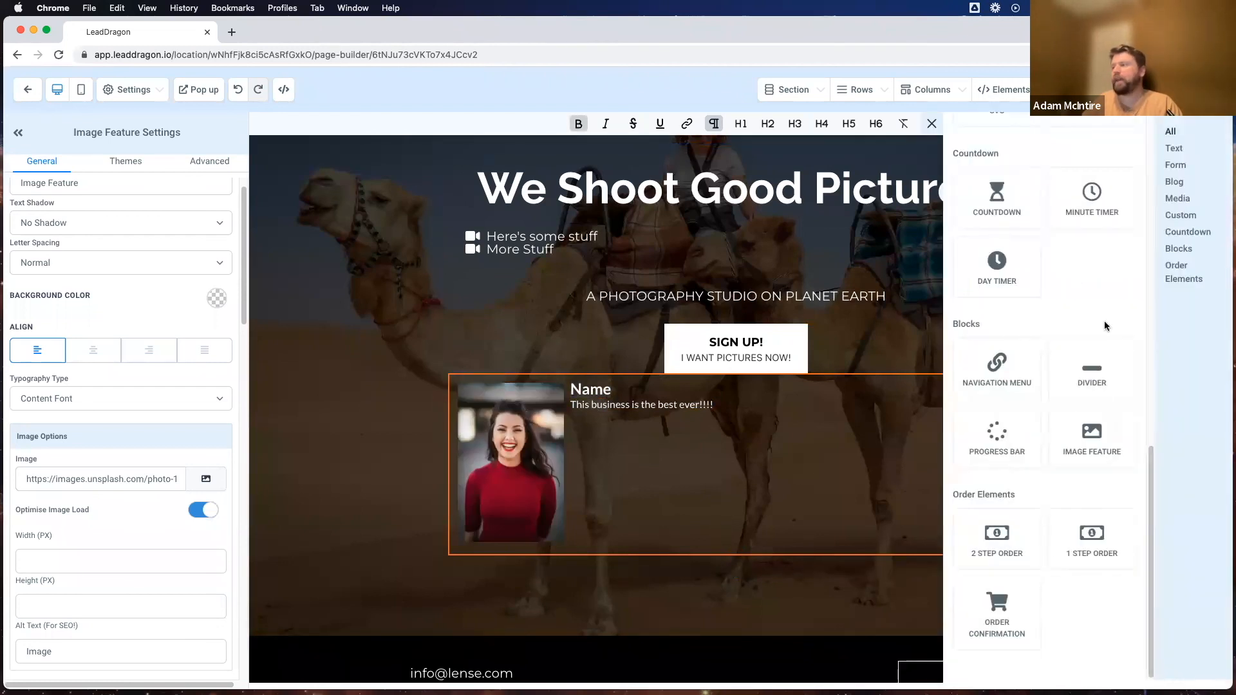
triple_click(992, 493)
click(991, 493)
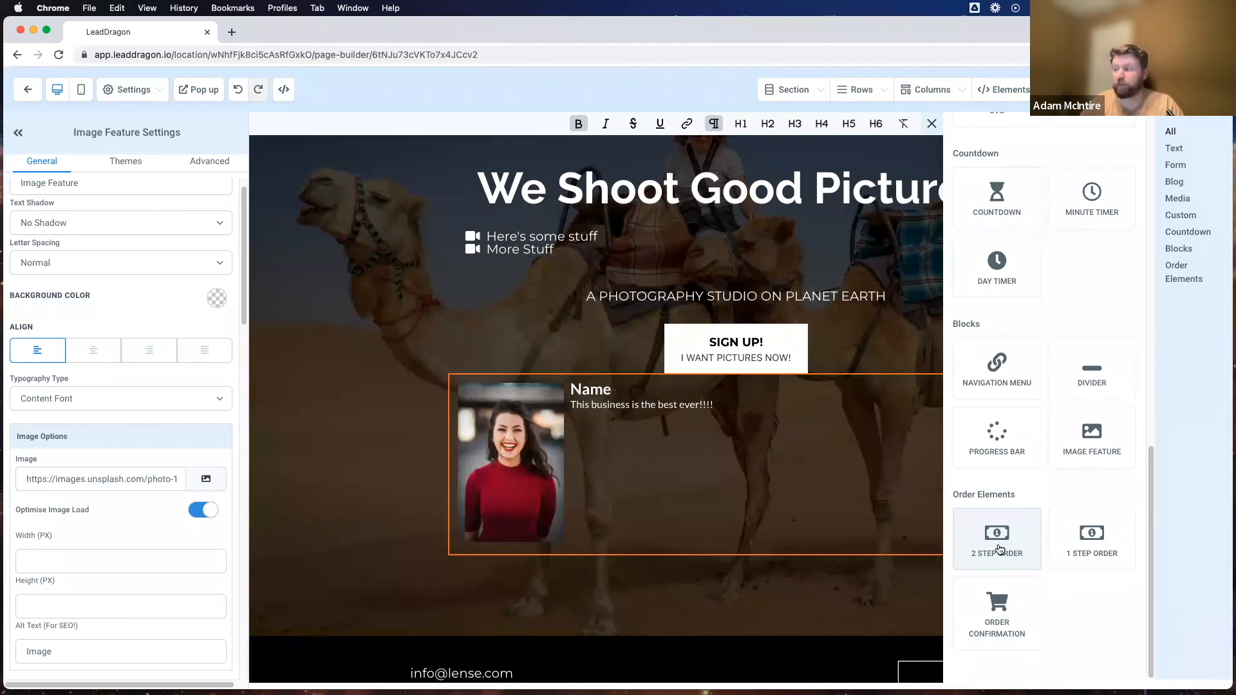
drag(1017, 494, 964, 494)
click(965, 494)
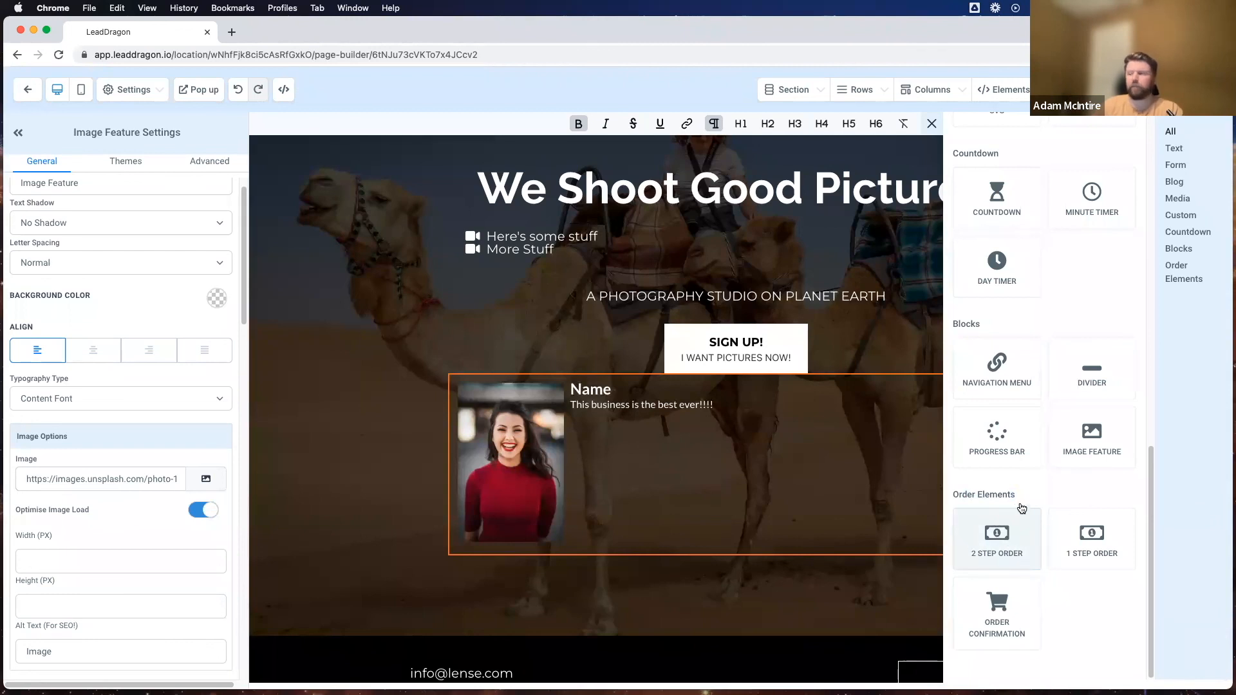
drag(1019, 499, 951, 494)
click(955, 494)
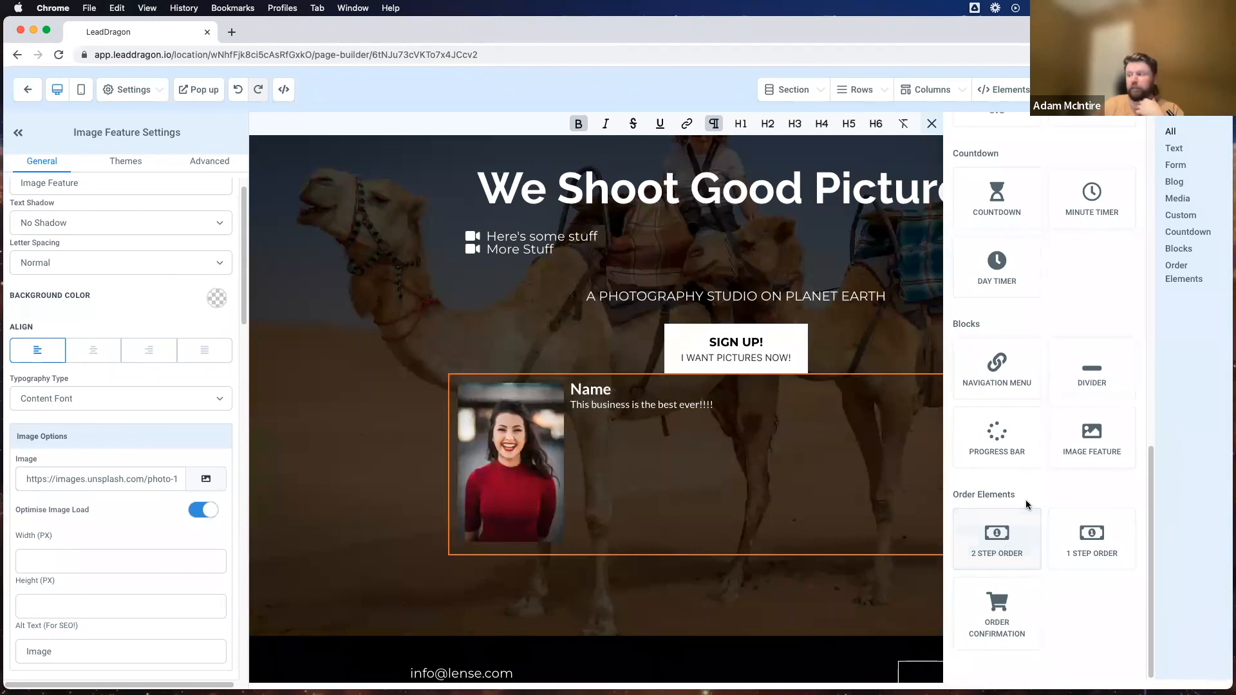
drag(1026, 504, 1007, 613)
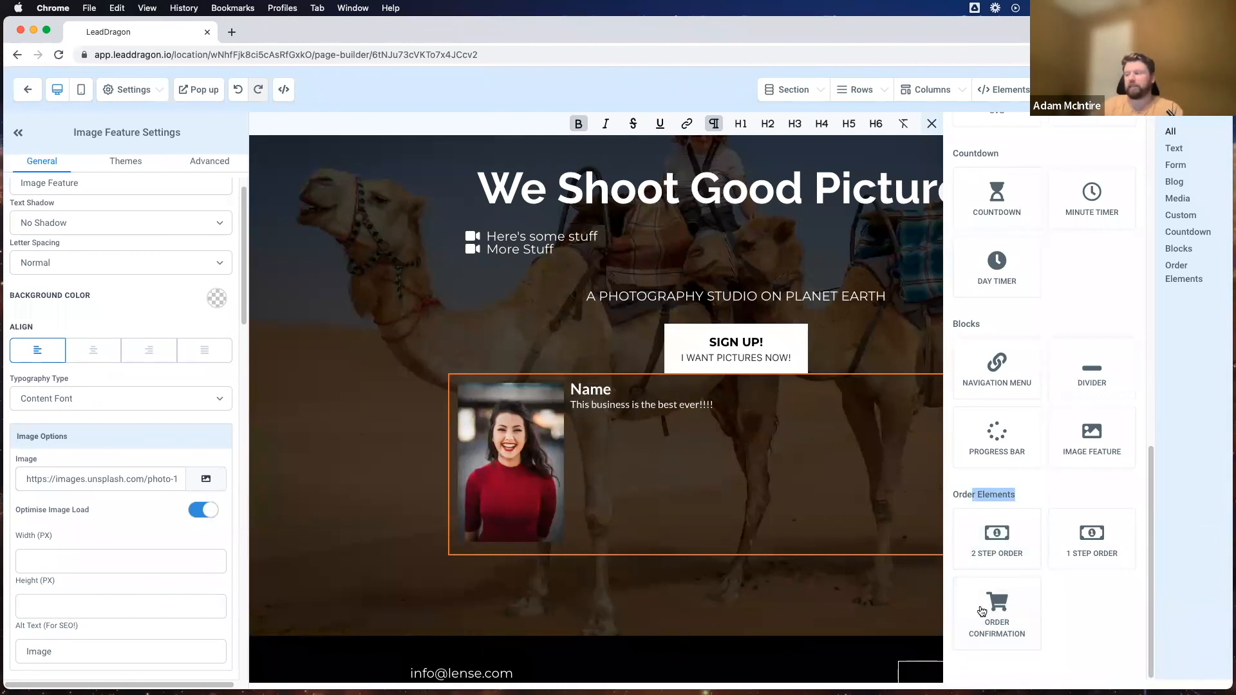
scroll(1075, 617, up, 10)
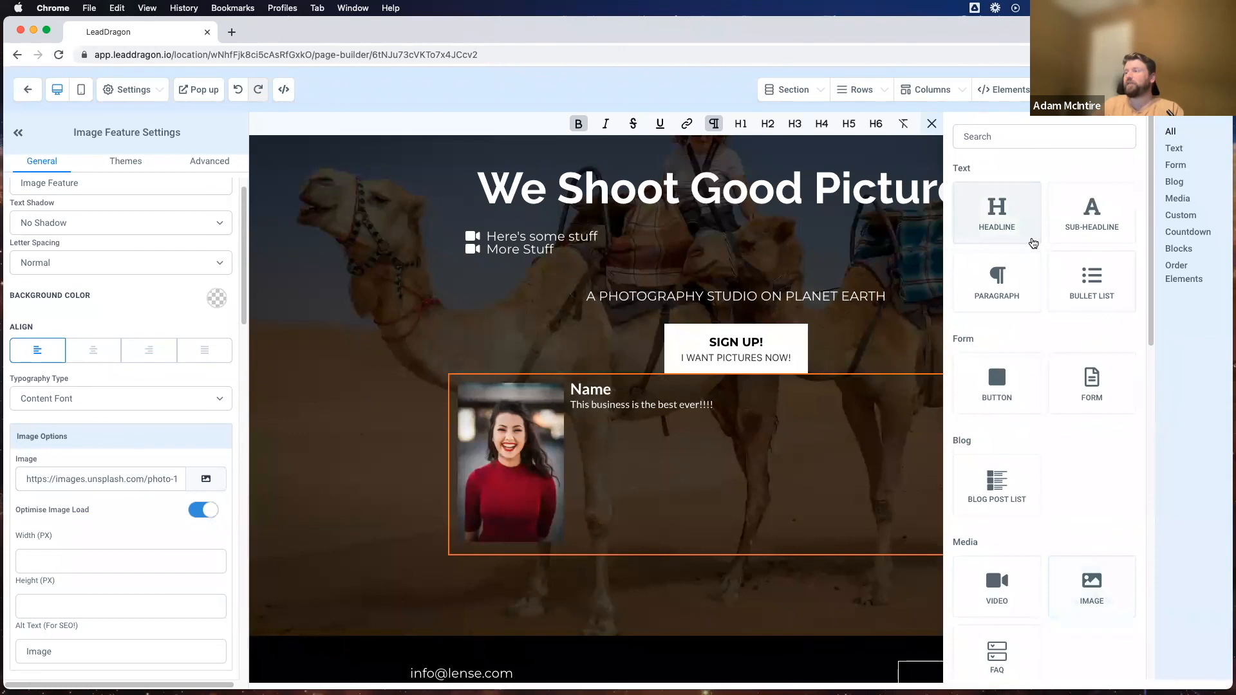
scroll(1029, 247, down, 7)
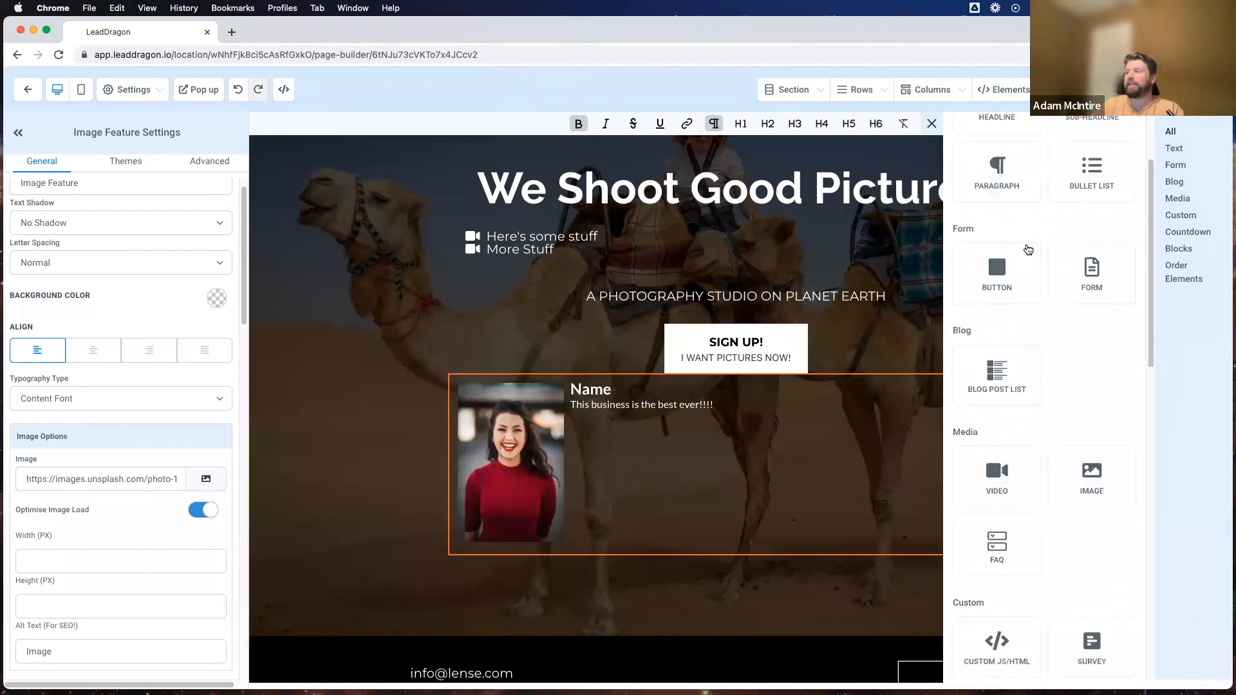
click(934, 126)
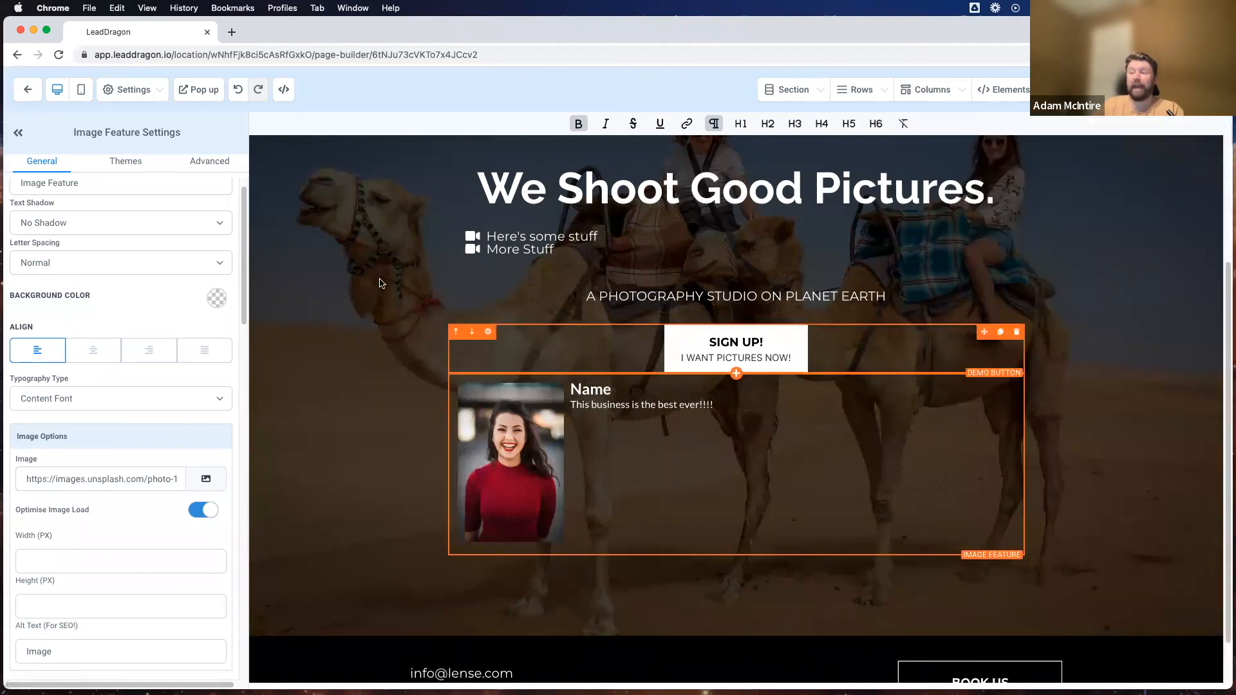
scroll(381, 283, down, 1)
scroll(901, 183, up, 4)
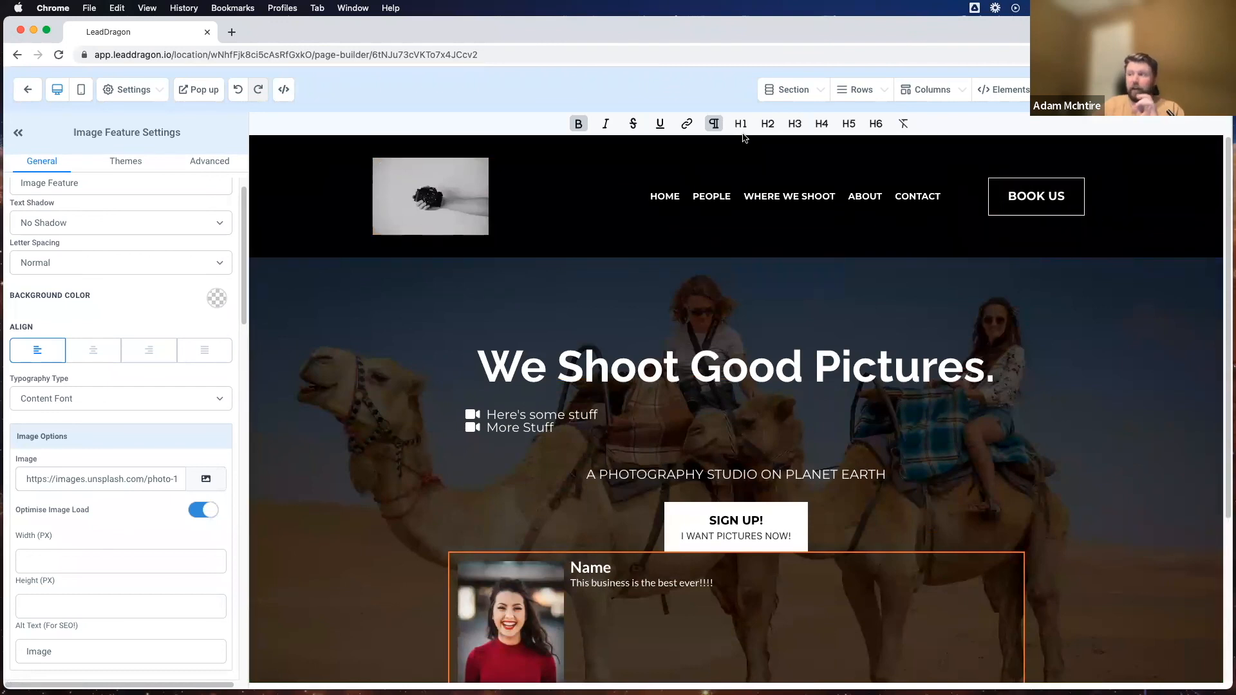
click(583, 377)
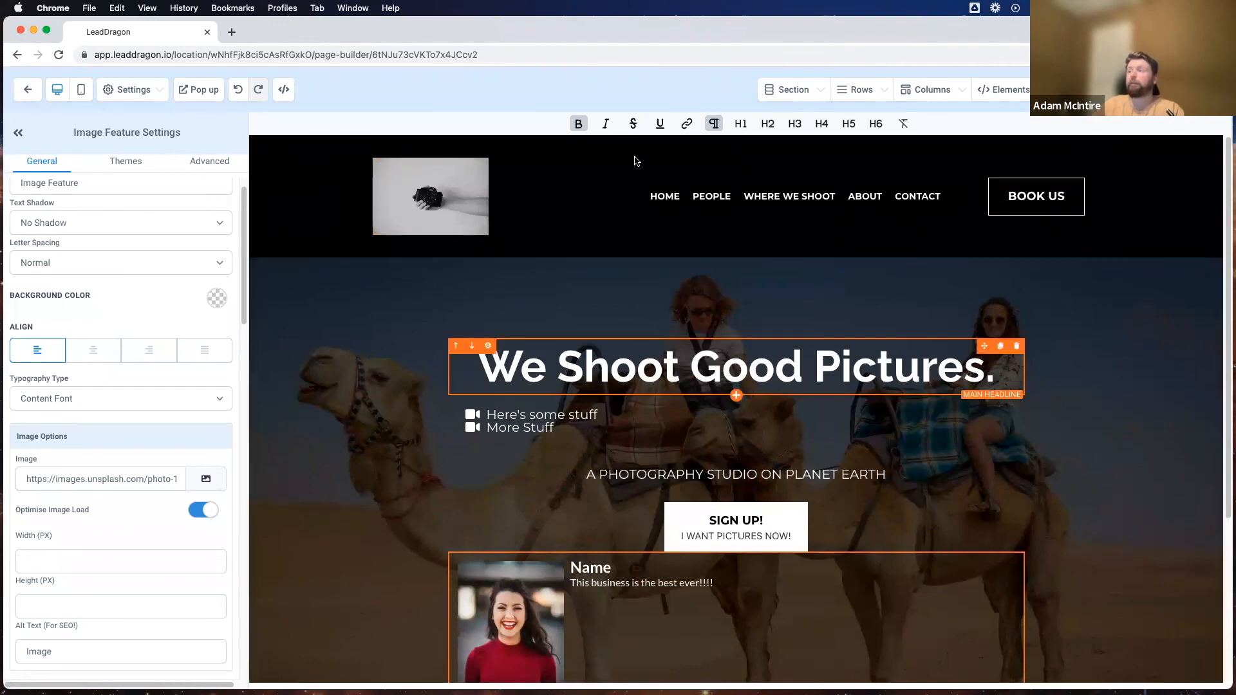
scroll(640, 154, down, 1)
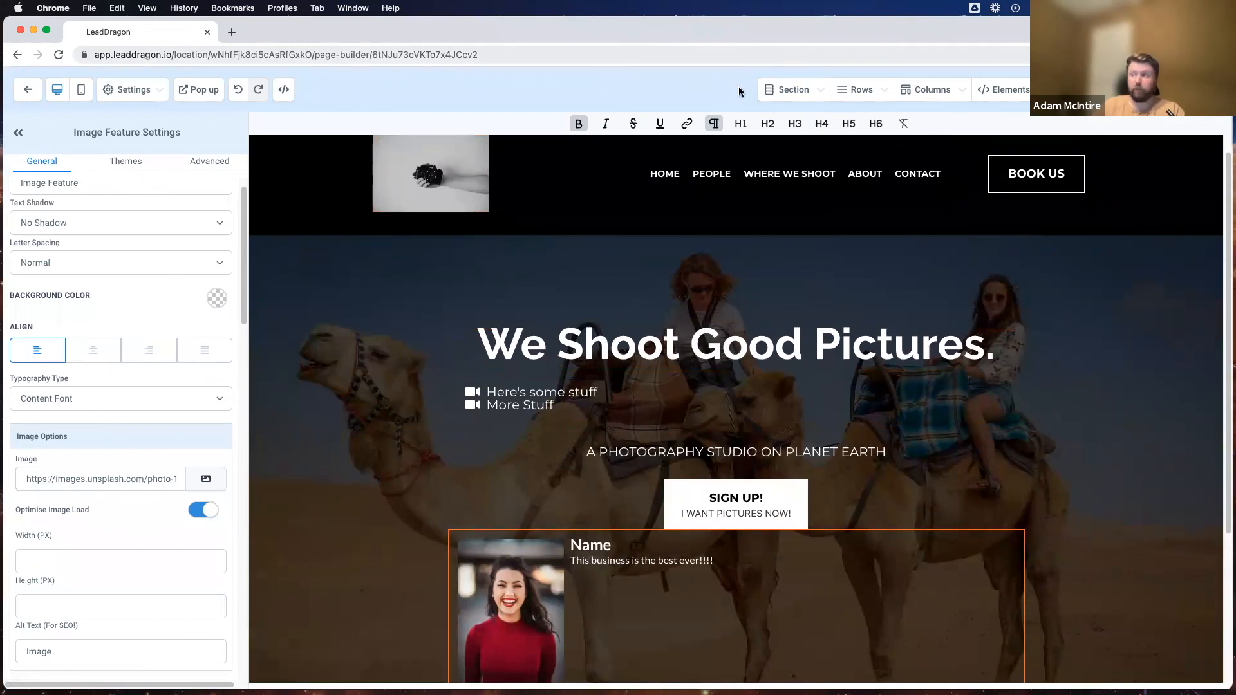
click(848, 189)
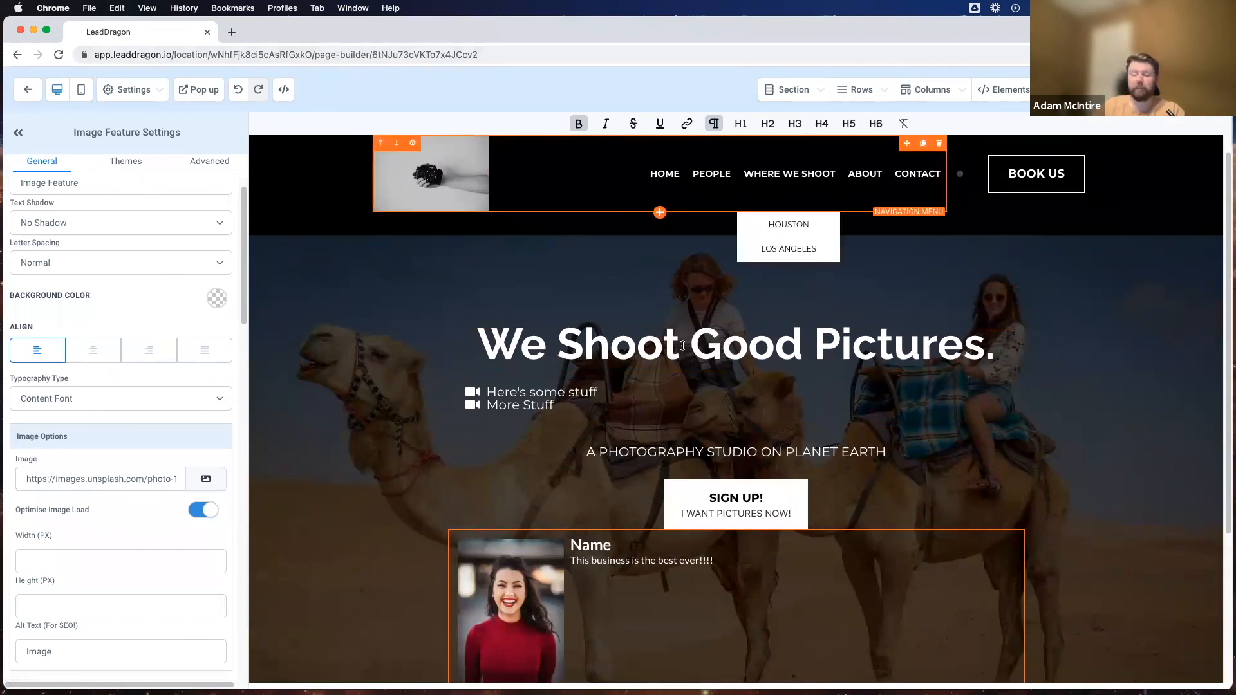
scroll(647, 354, down, 4)
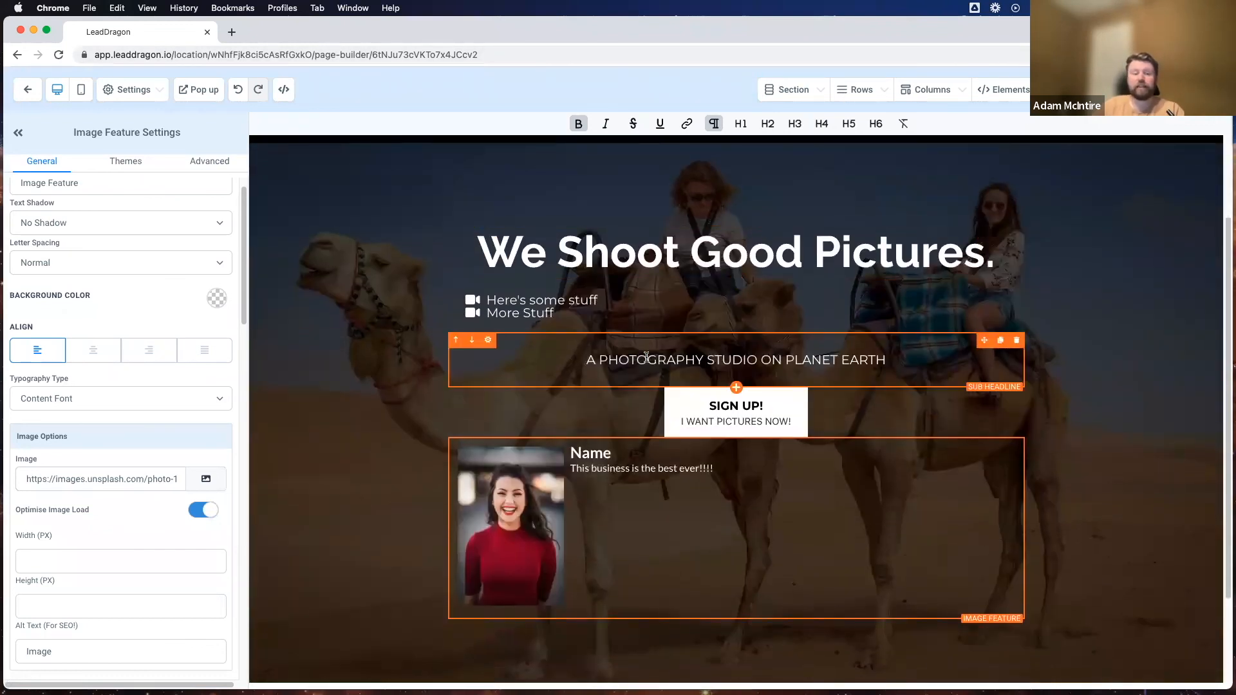